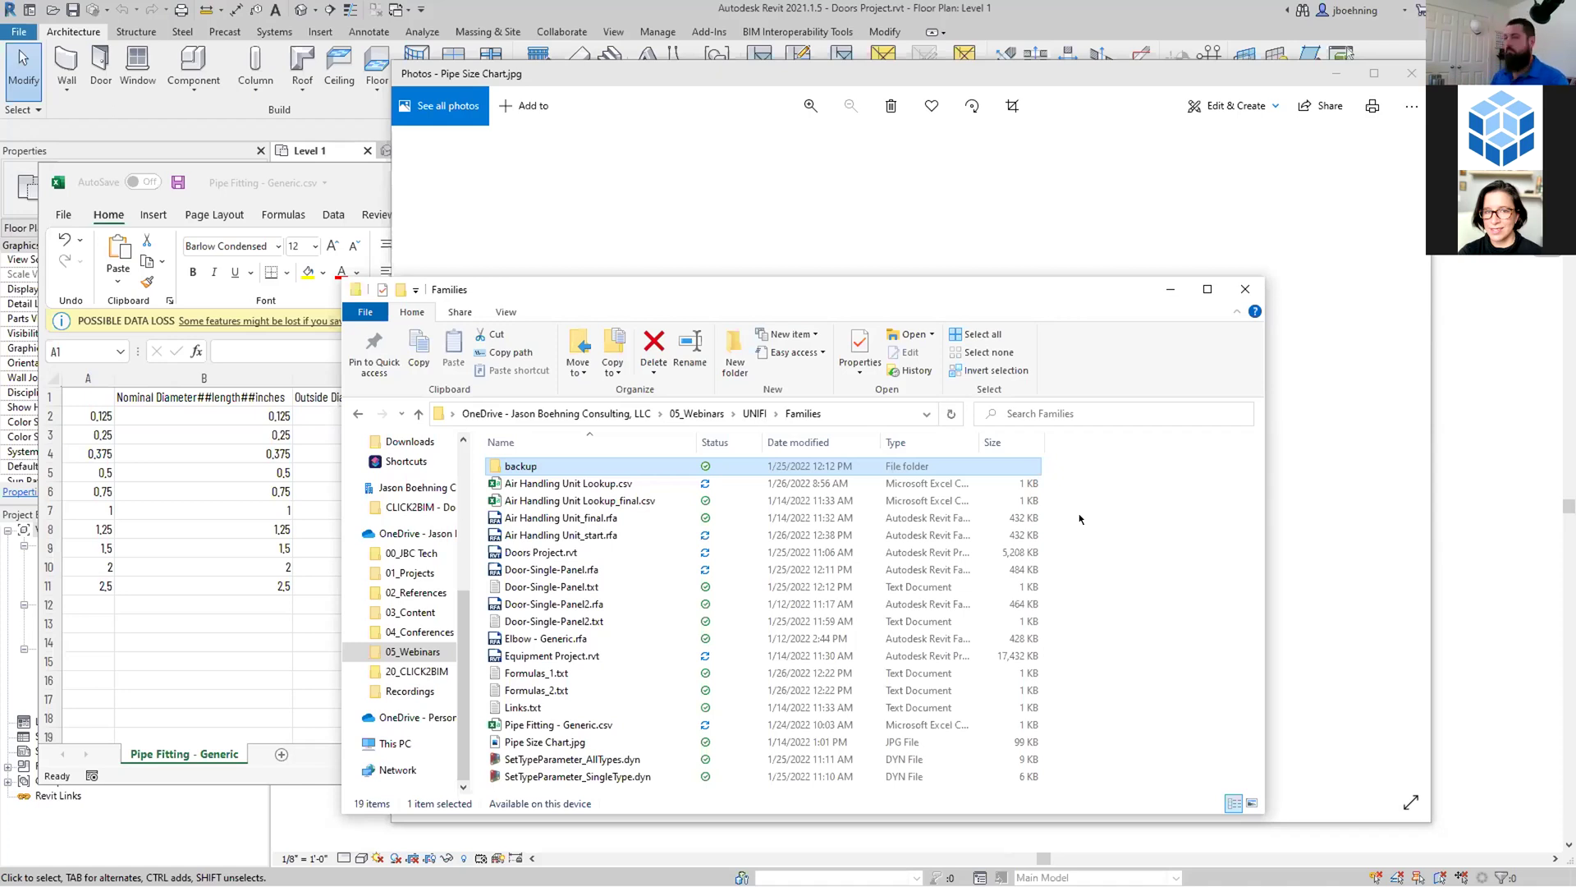
# Open the Door-Single-Panel.txt type catalog beside its door family, review its width and height entries, and close it.
pyautogui.click(594, 586)
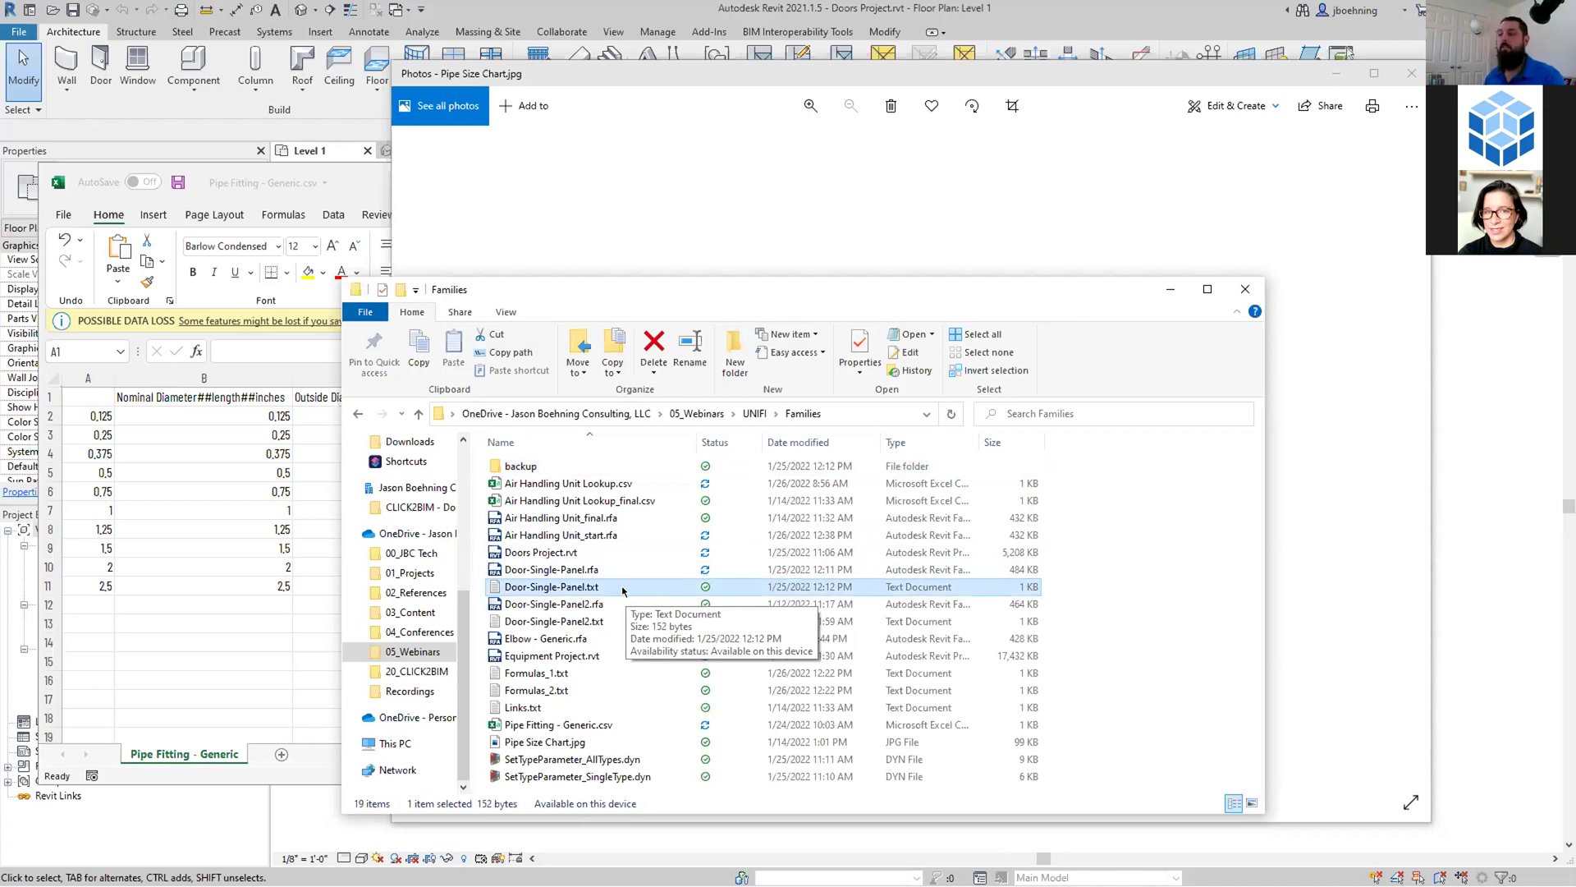
pyautogui.click(596, 573)
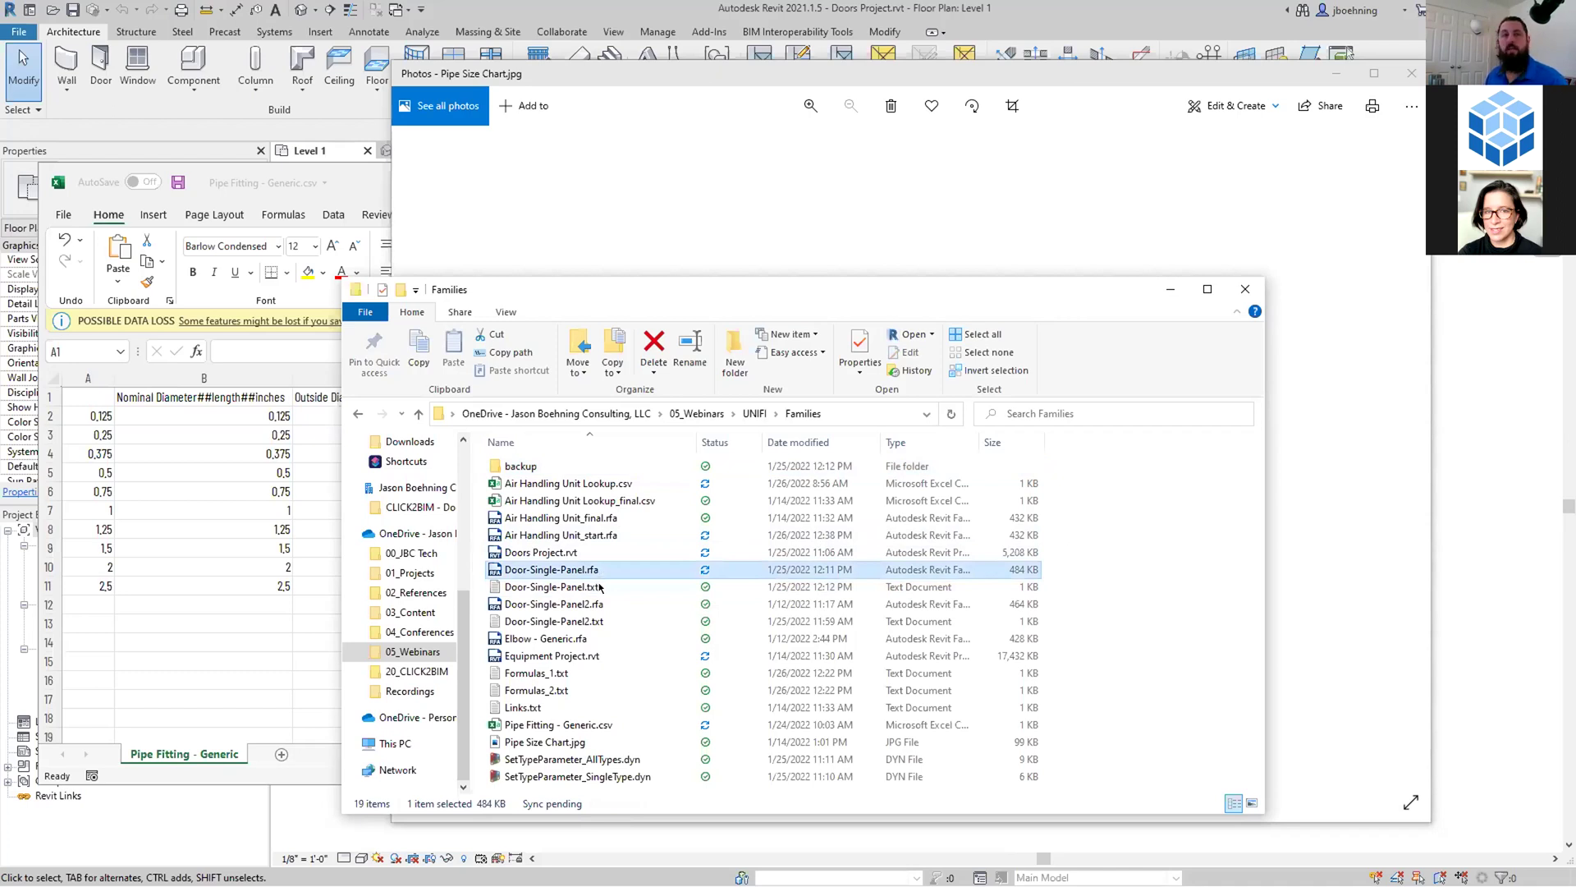
pyautogui.click(596, 586)
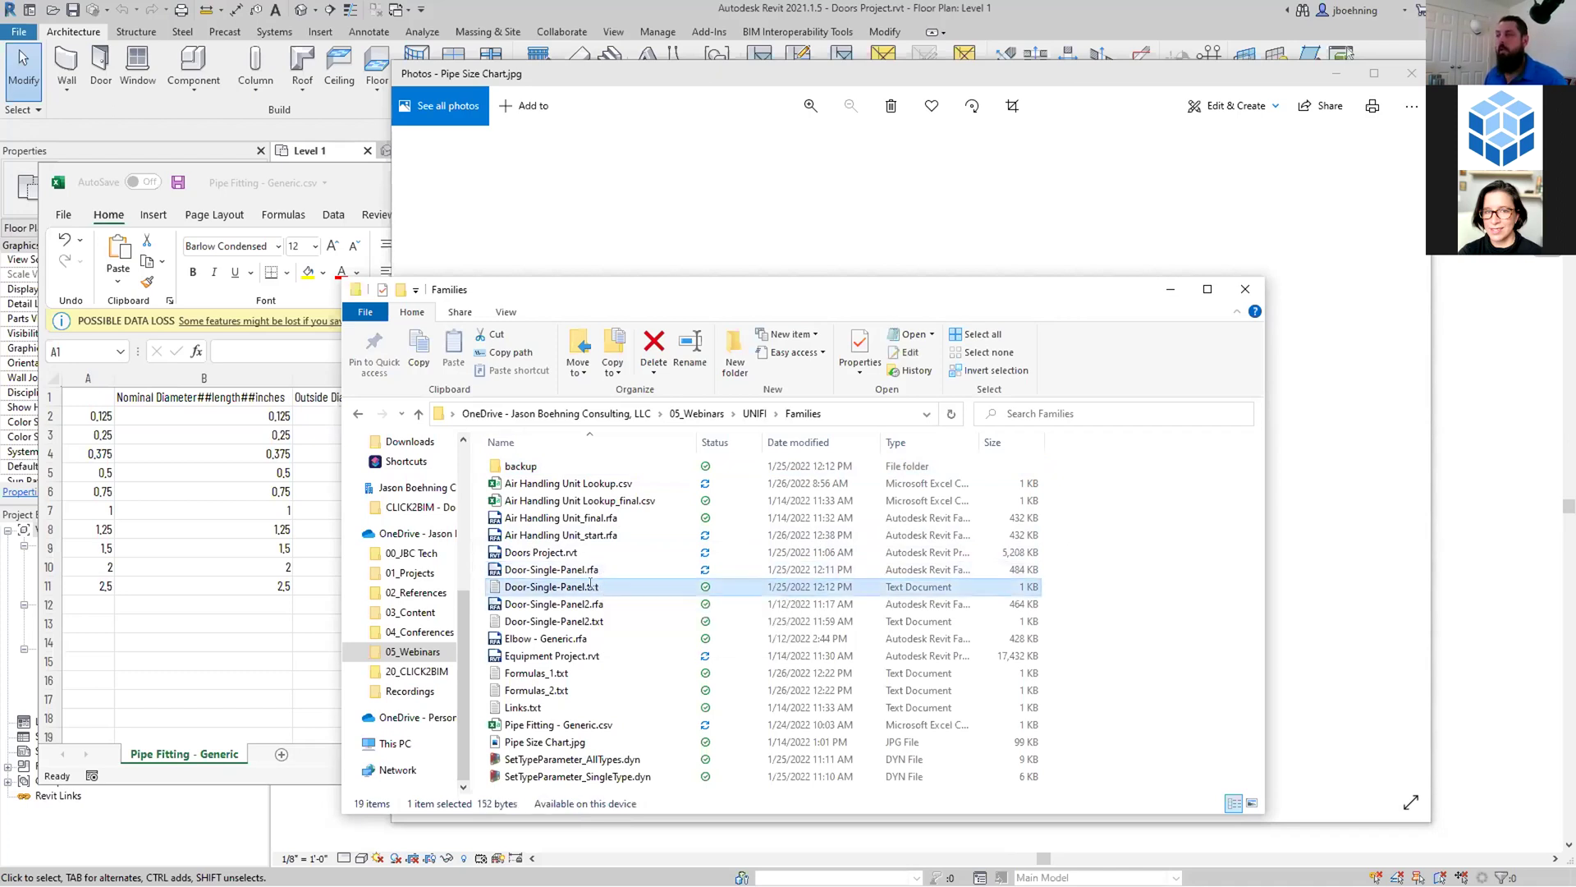
pyautogui.doubleClick(590, 584)
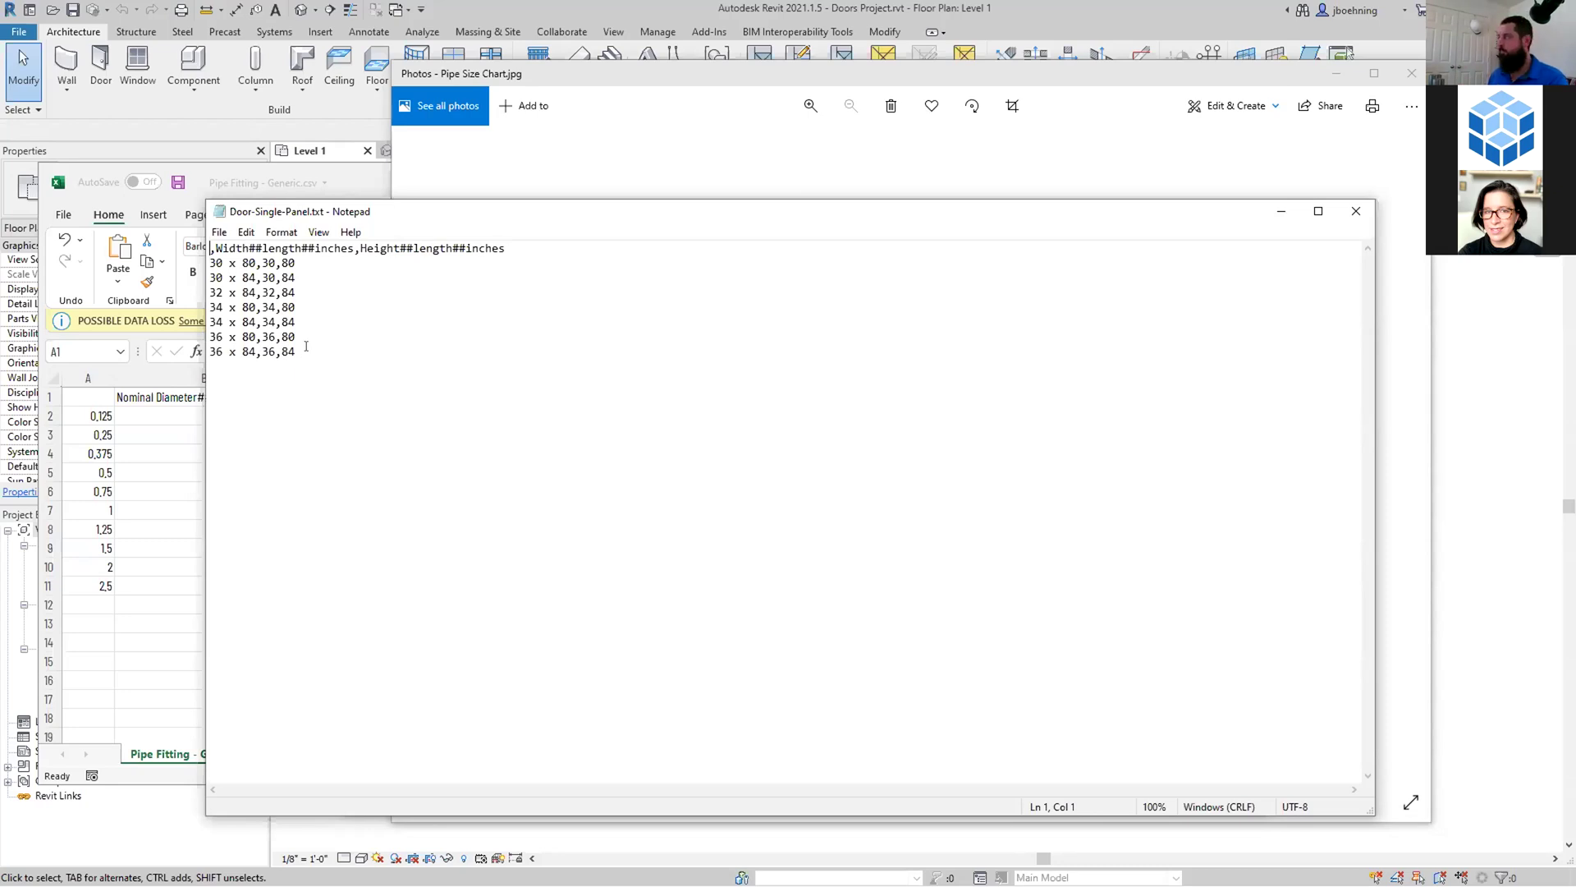
pyautogui.click(1356, 215)
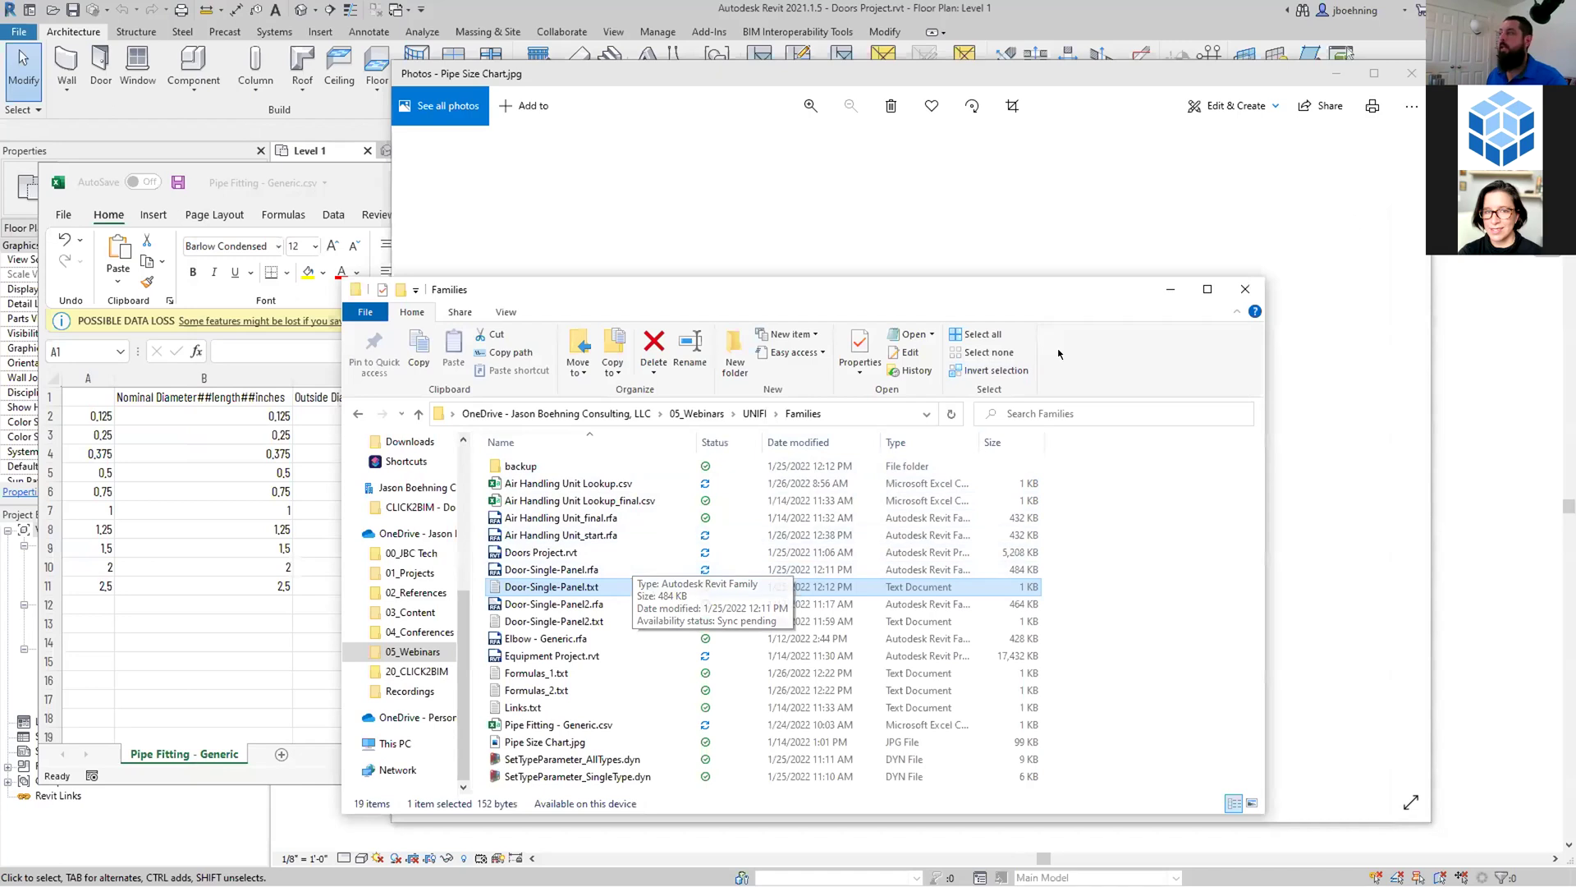
# View the Schedule 40 PVC pipe size chart, and examine the type name and diameter columns in Pipe Fitting - Generic.csv.
pyautogui.click(1170, 290)
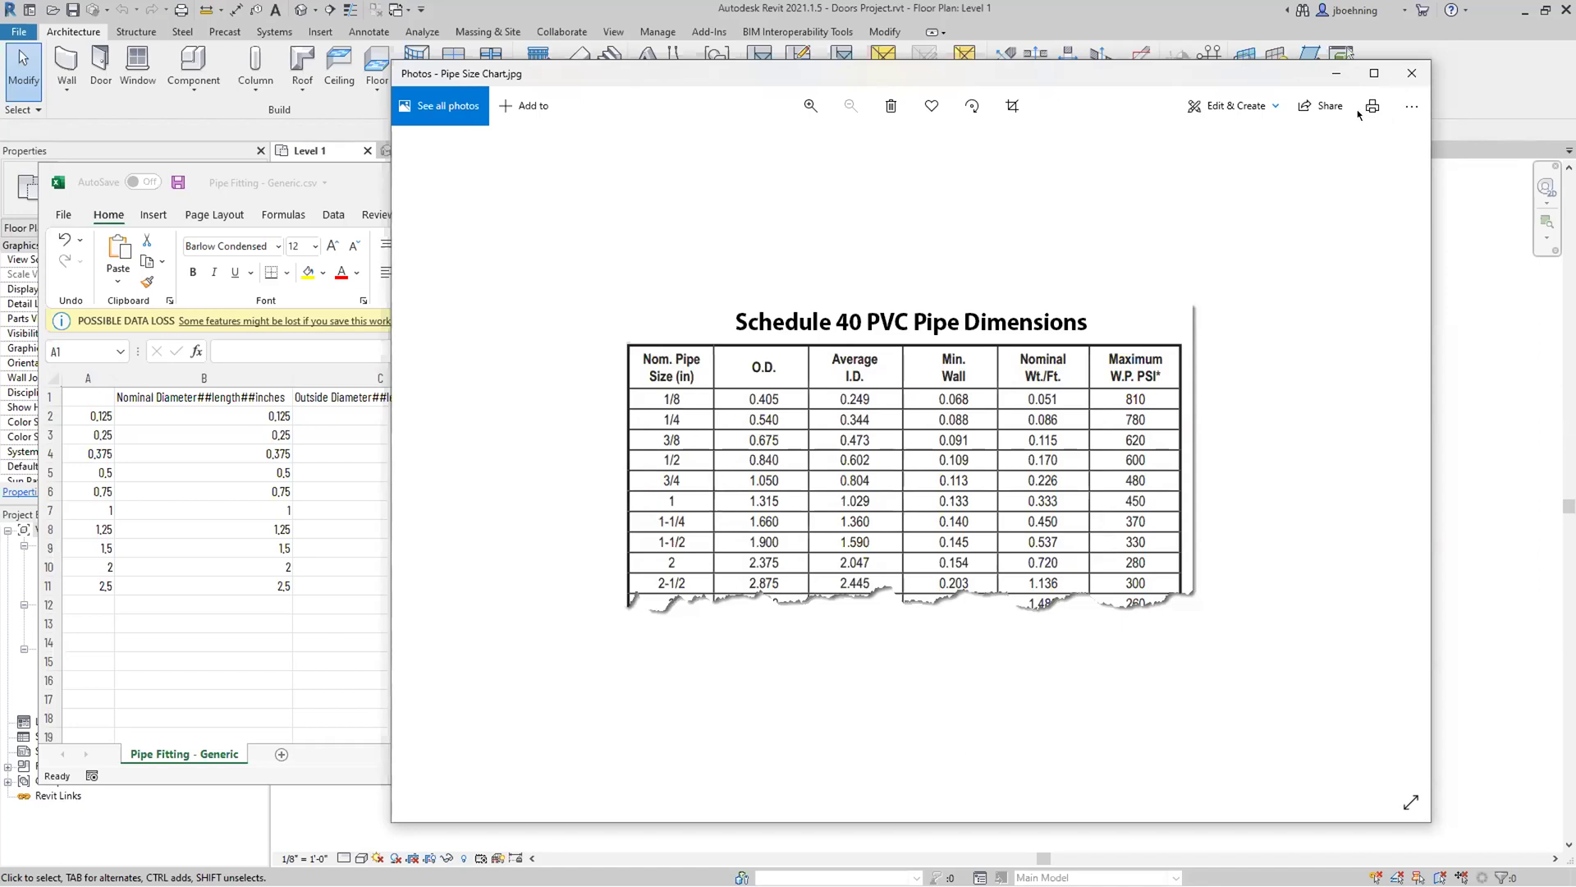
pyautogui.click(1336, 74)
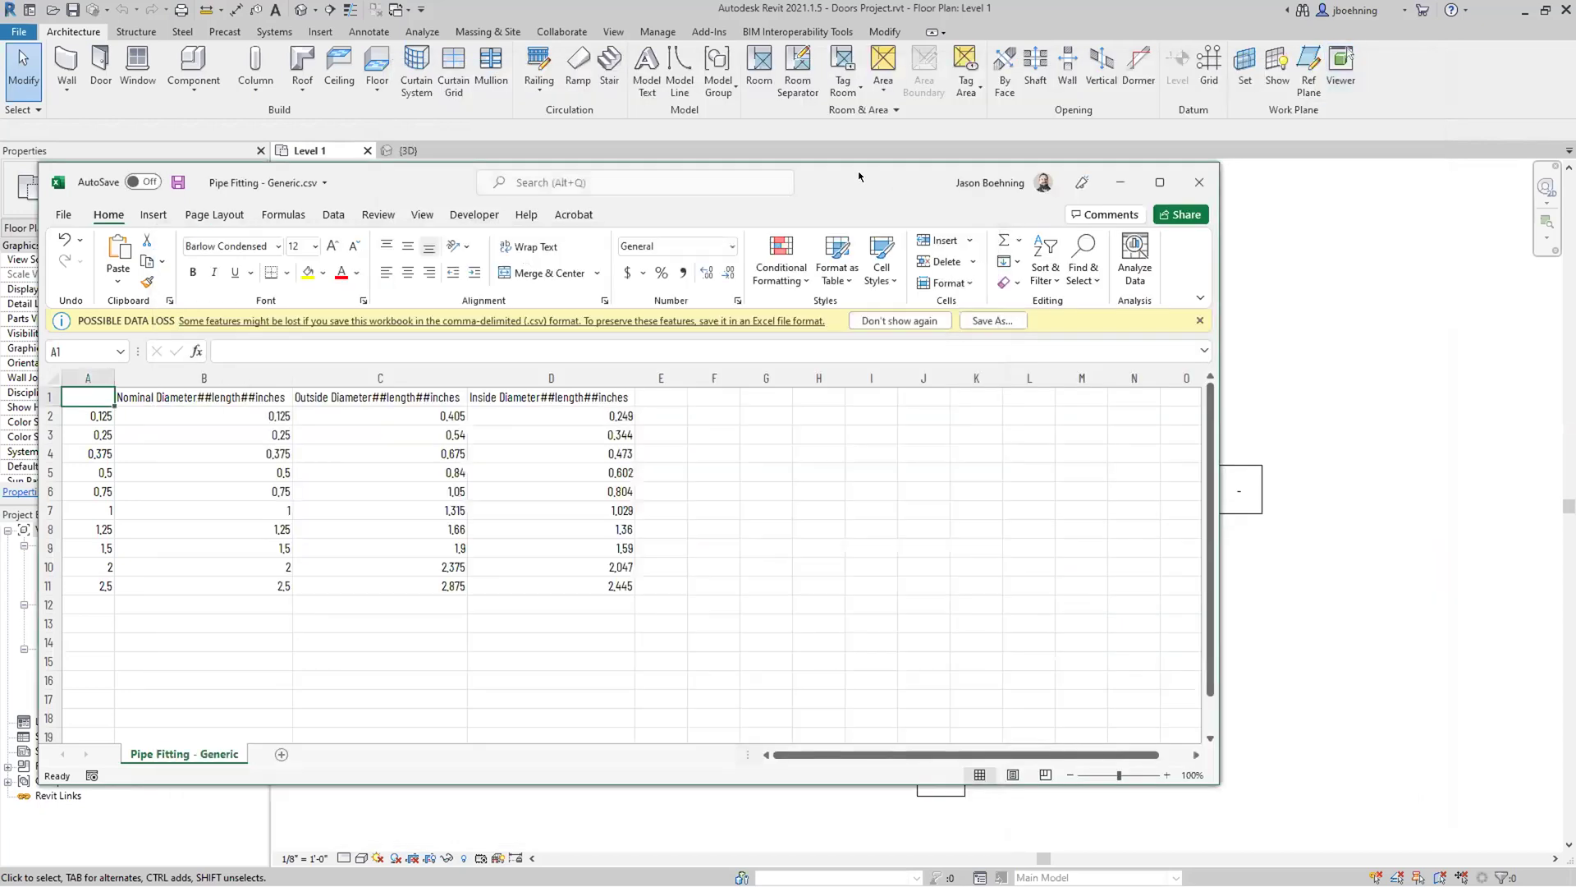
pyautogui.moveTo(859, 176); pyautogui.dragTo(1042, 157)
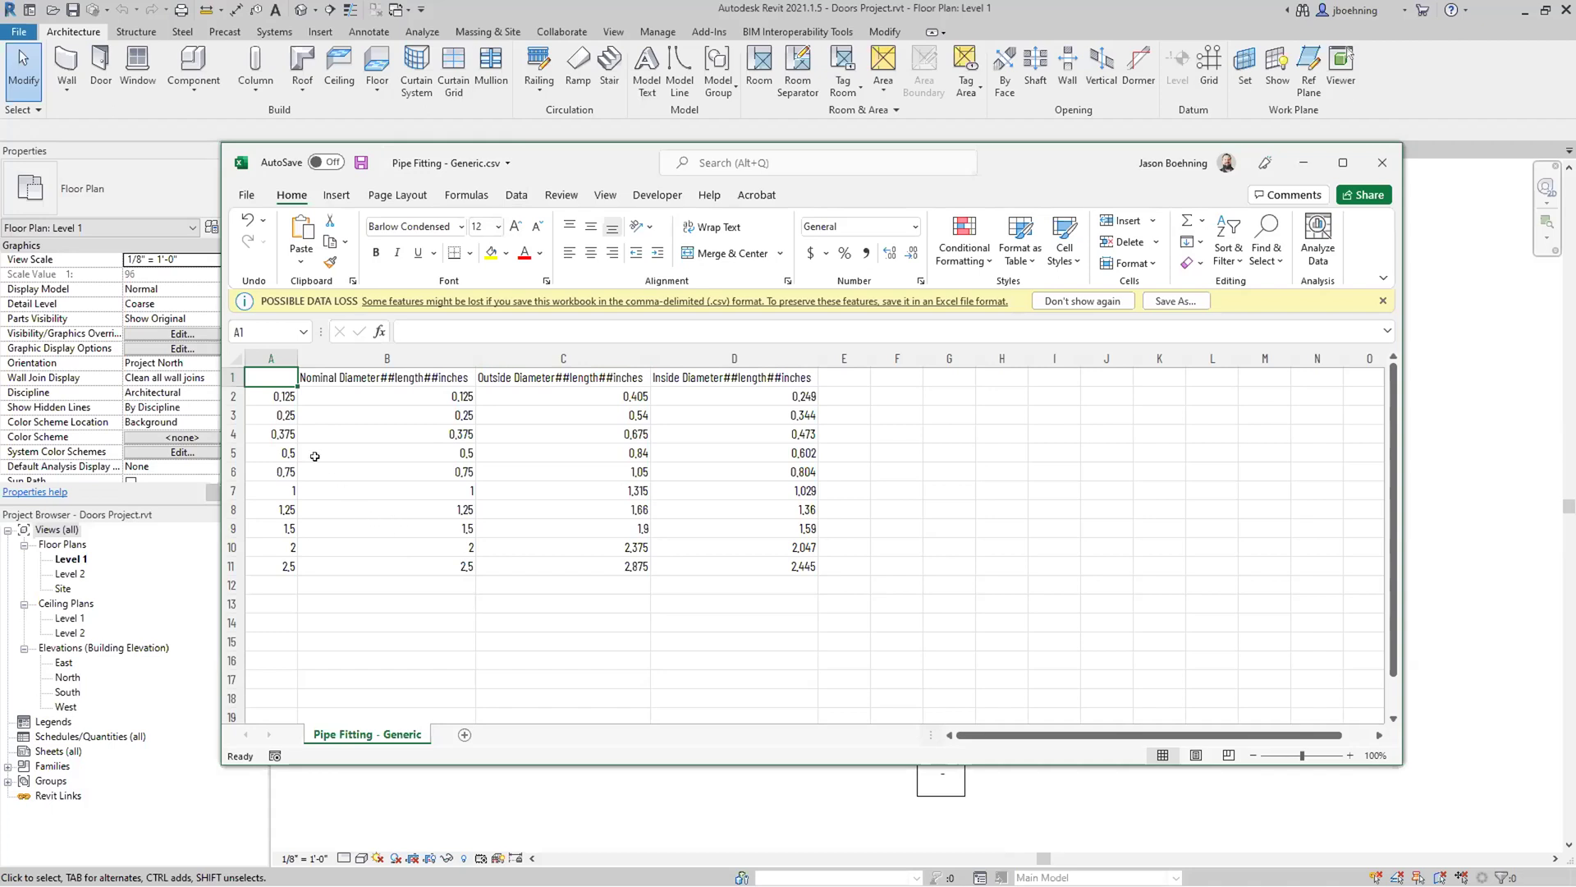
pyautogui.click(265, 354)
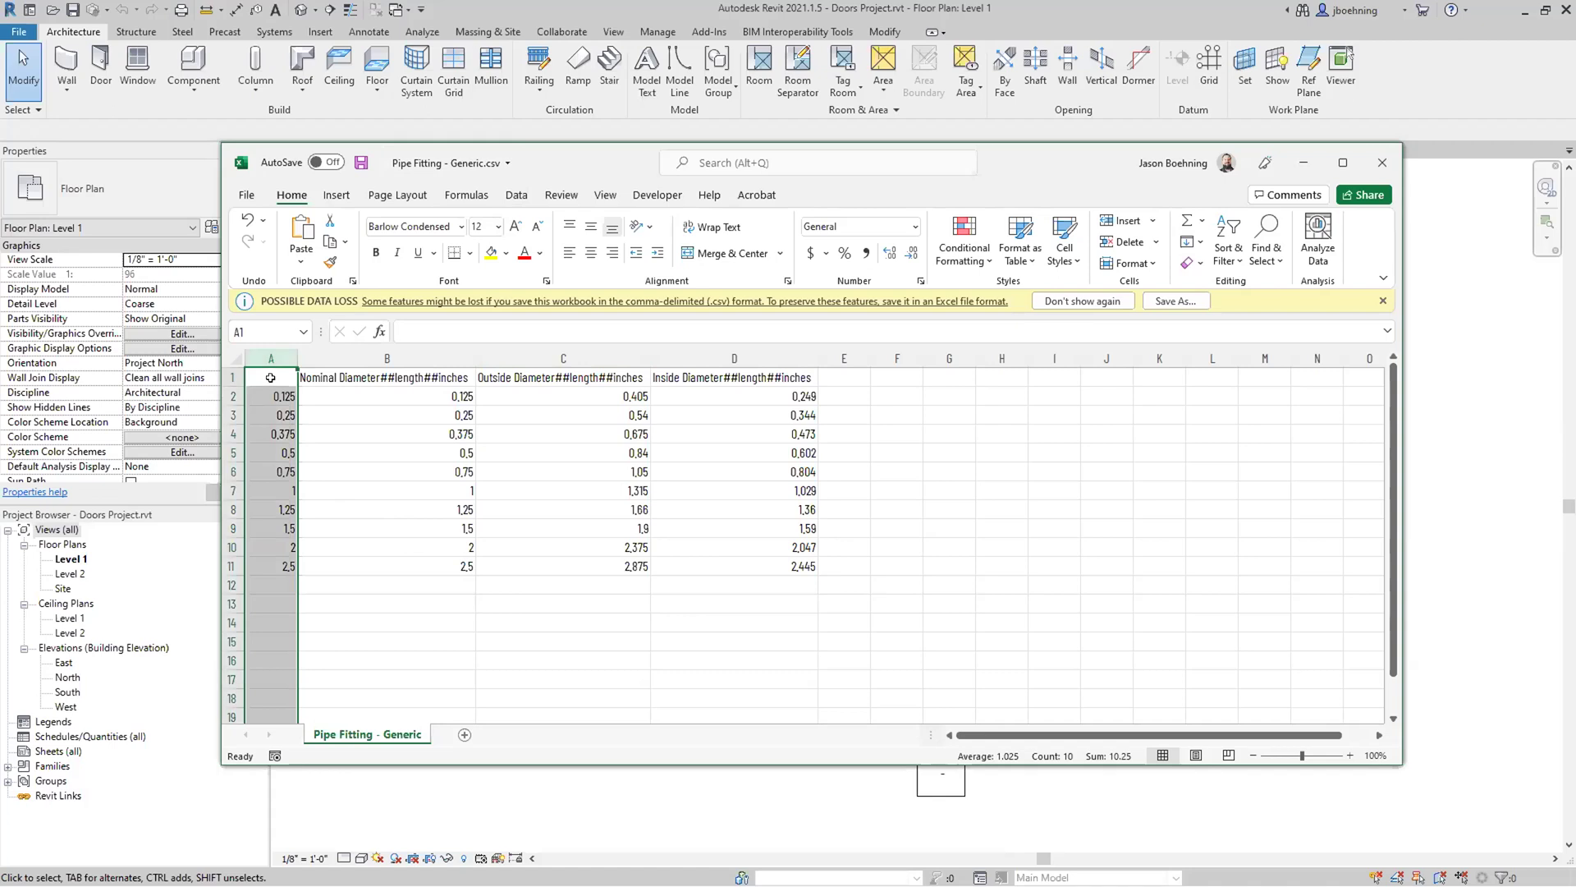
pyautogui.click(270, 395)
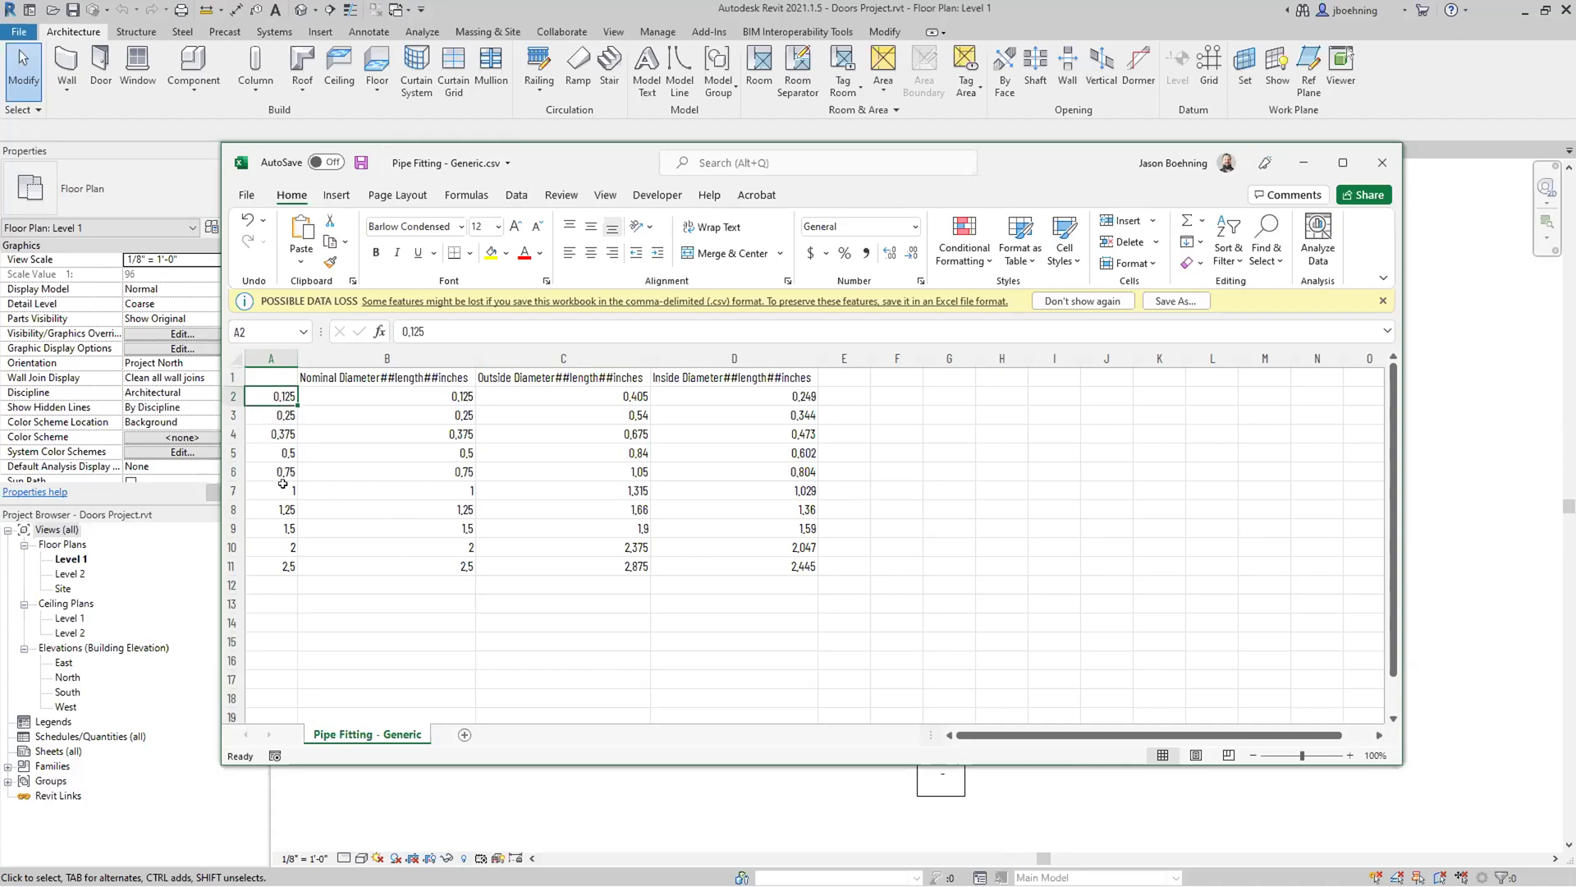
pyautogui.click(351, 383)
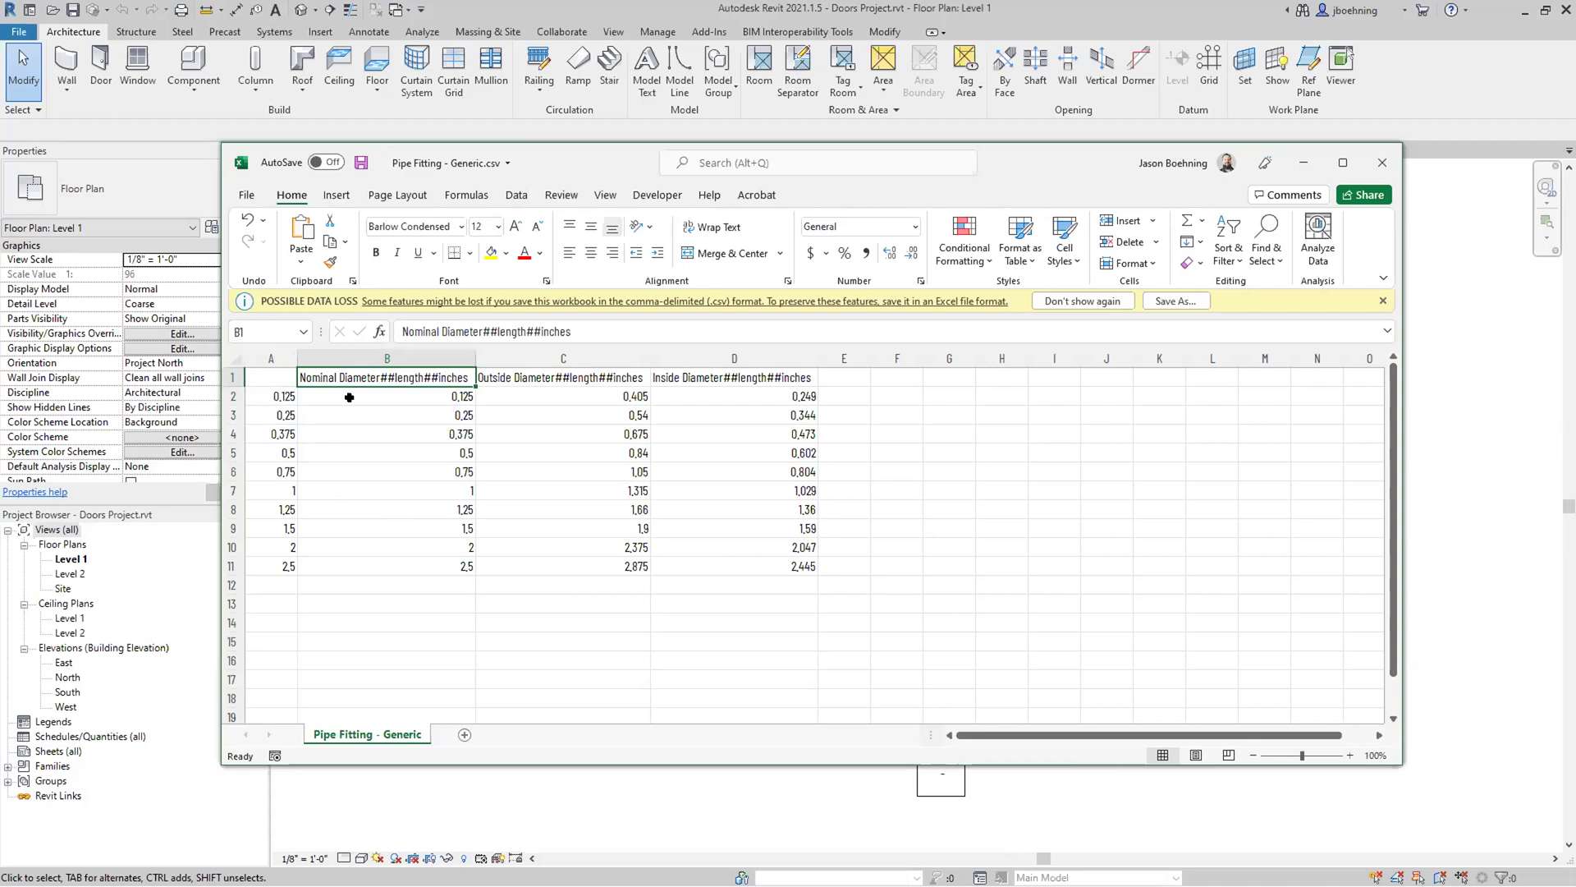
pyautogui.click(375, 356)
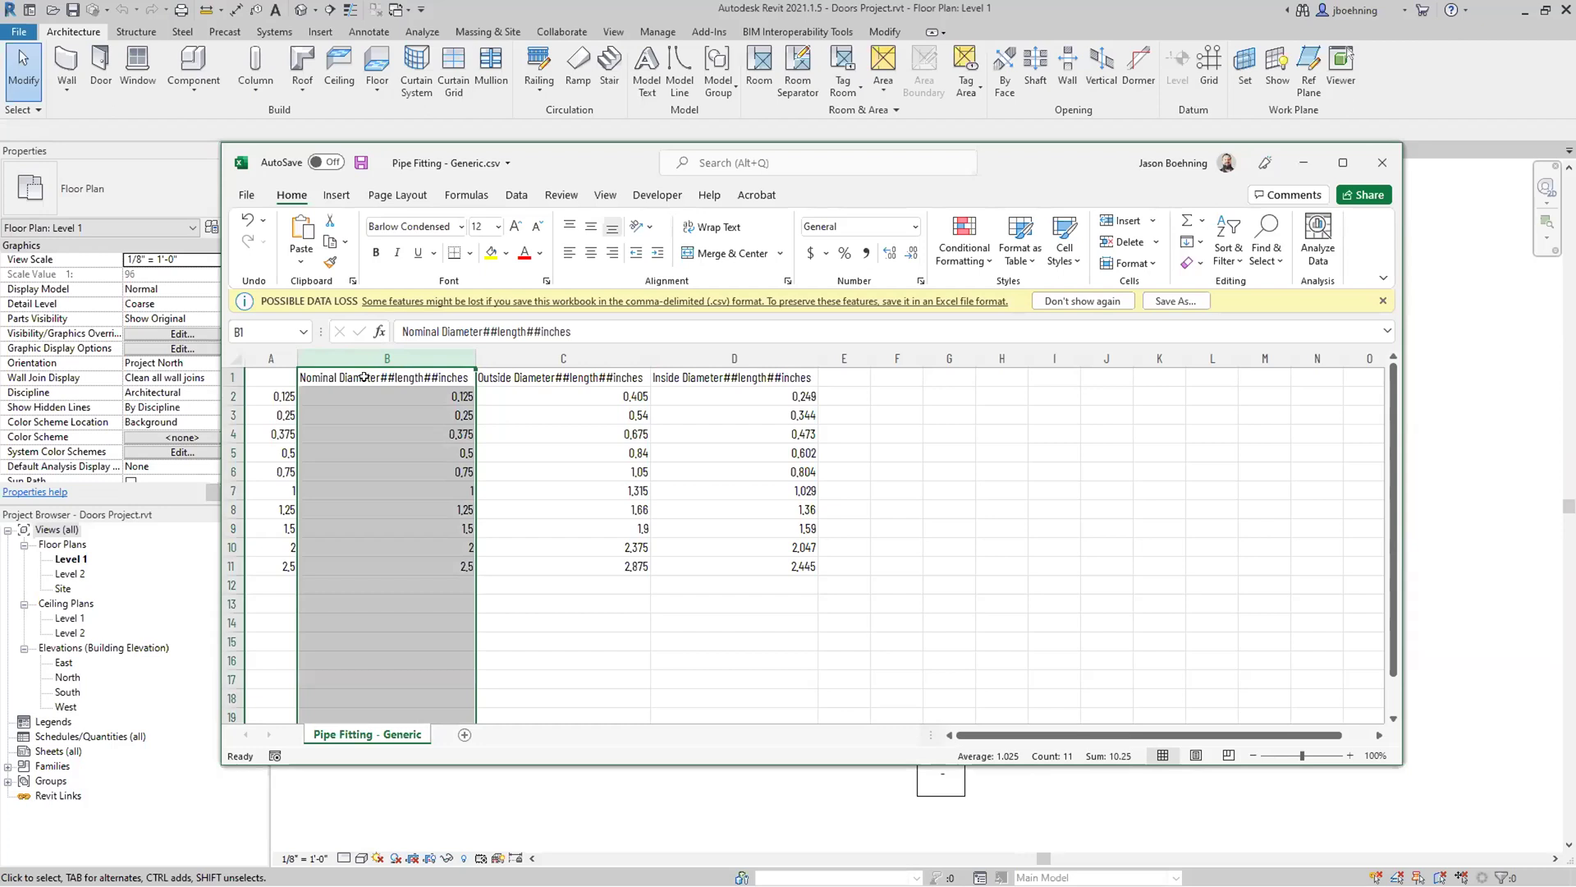
pyautogui.click(364, 376)
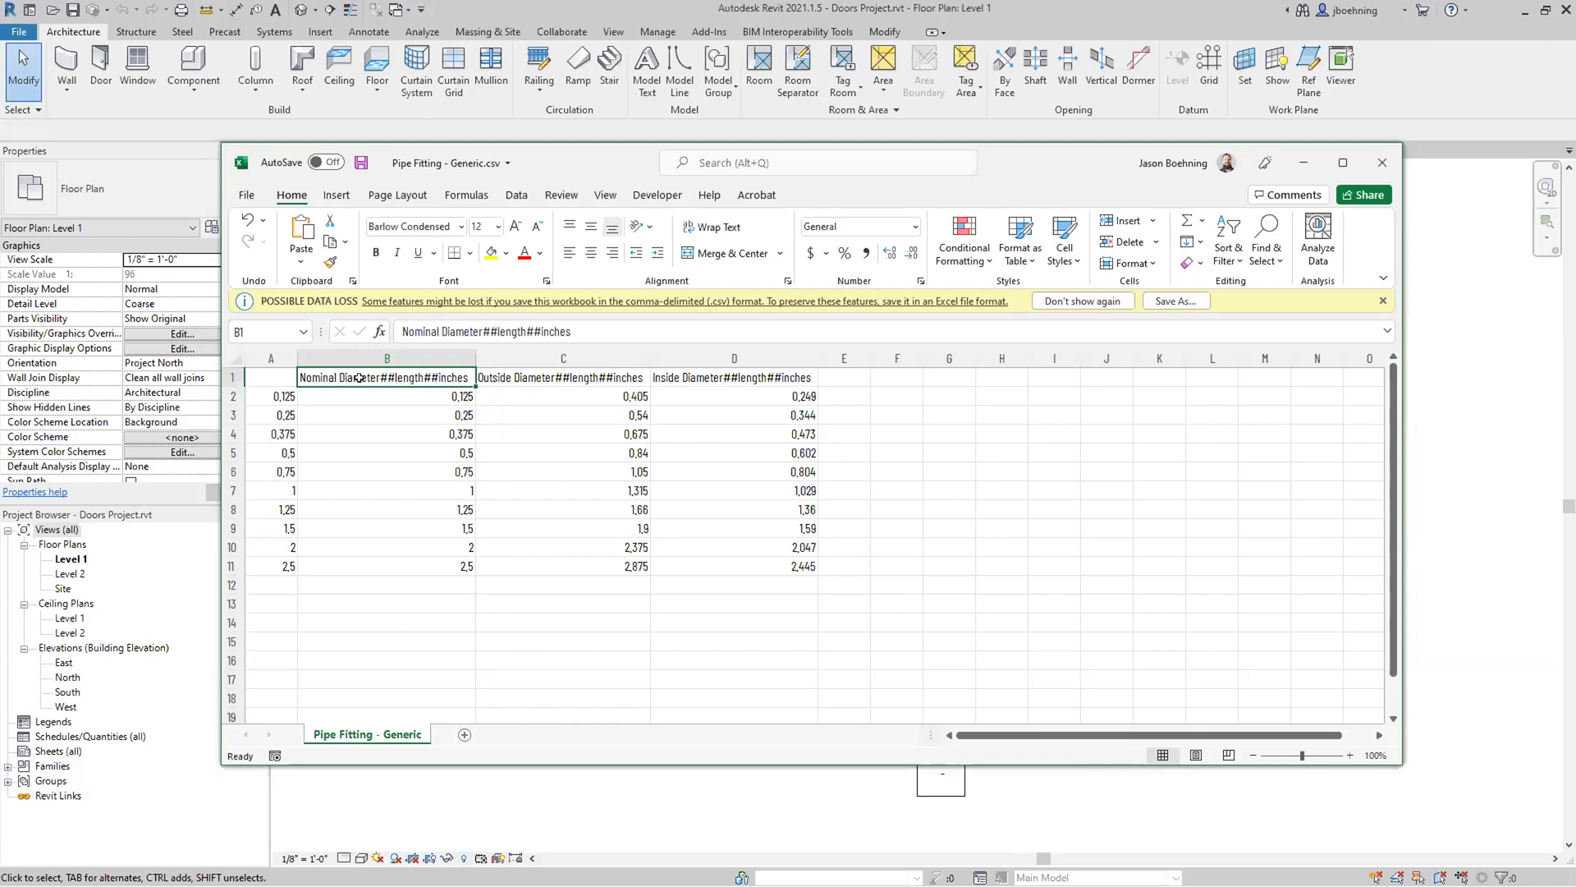
pyautogui.click(399, 490)
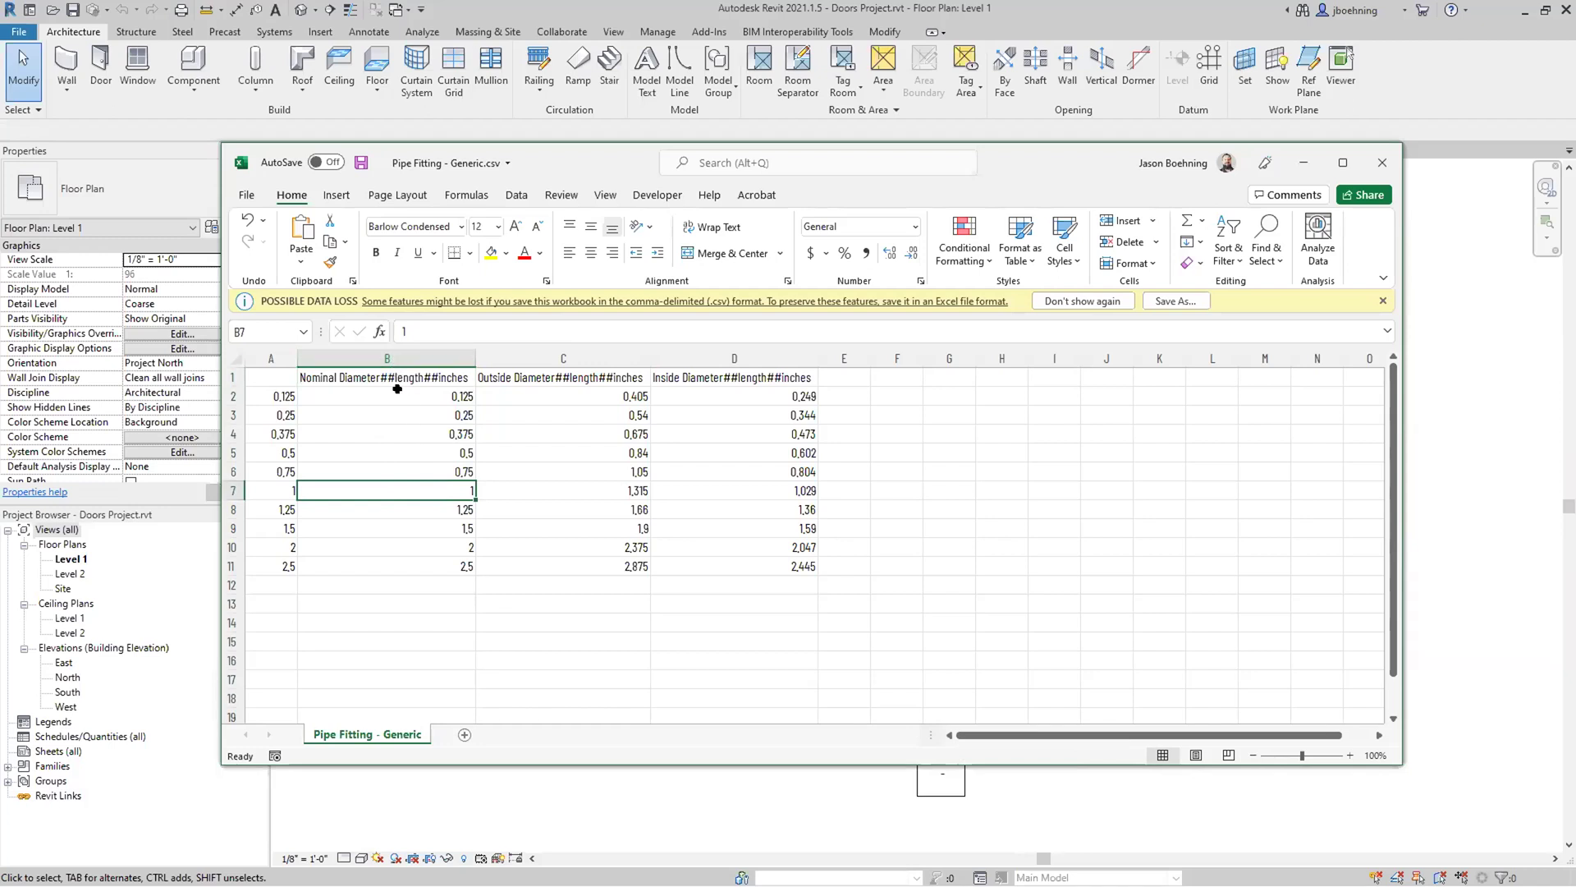
pyautogui.click(555, 485)
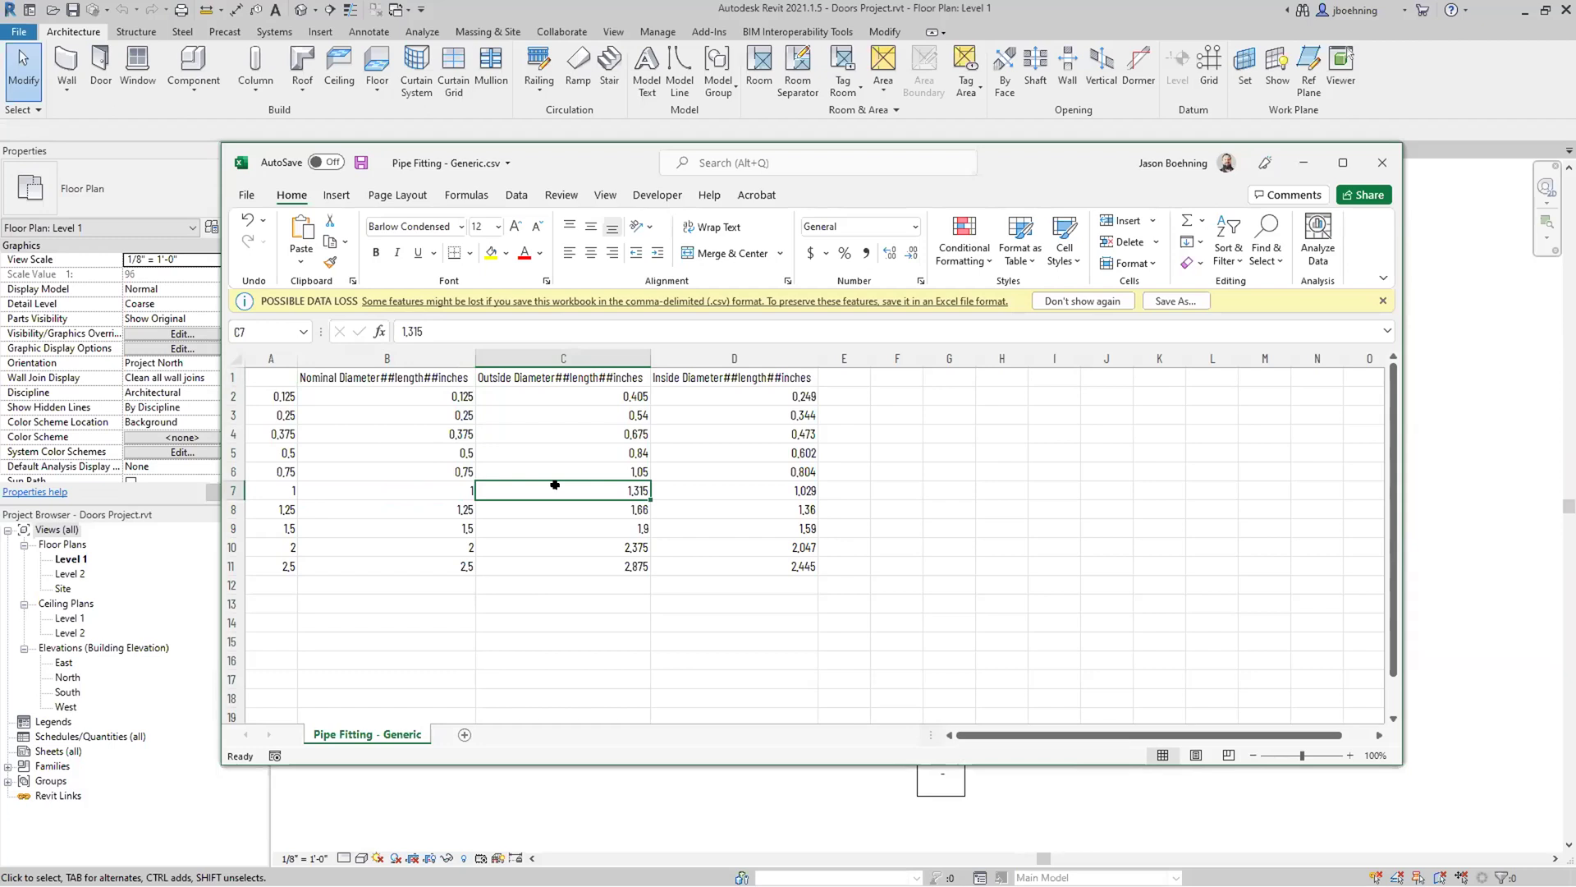
pyautogui.click(722, 489)
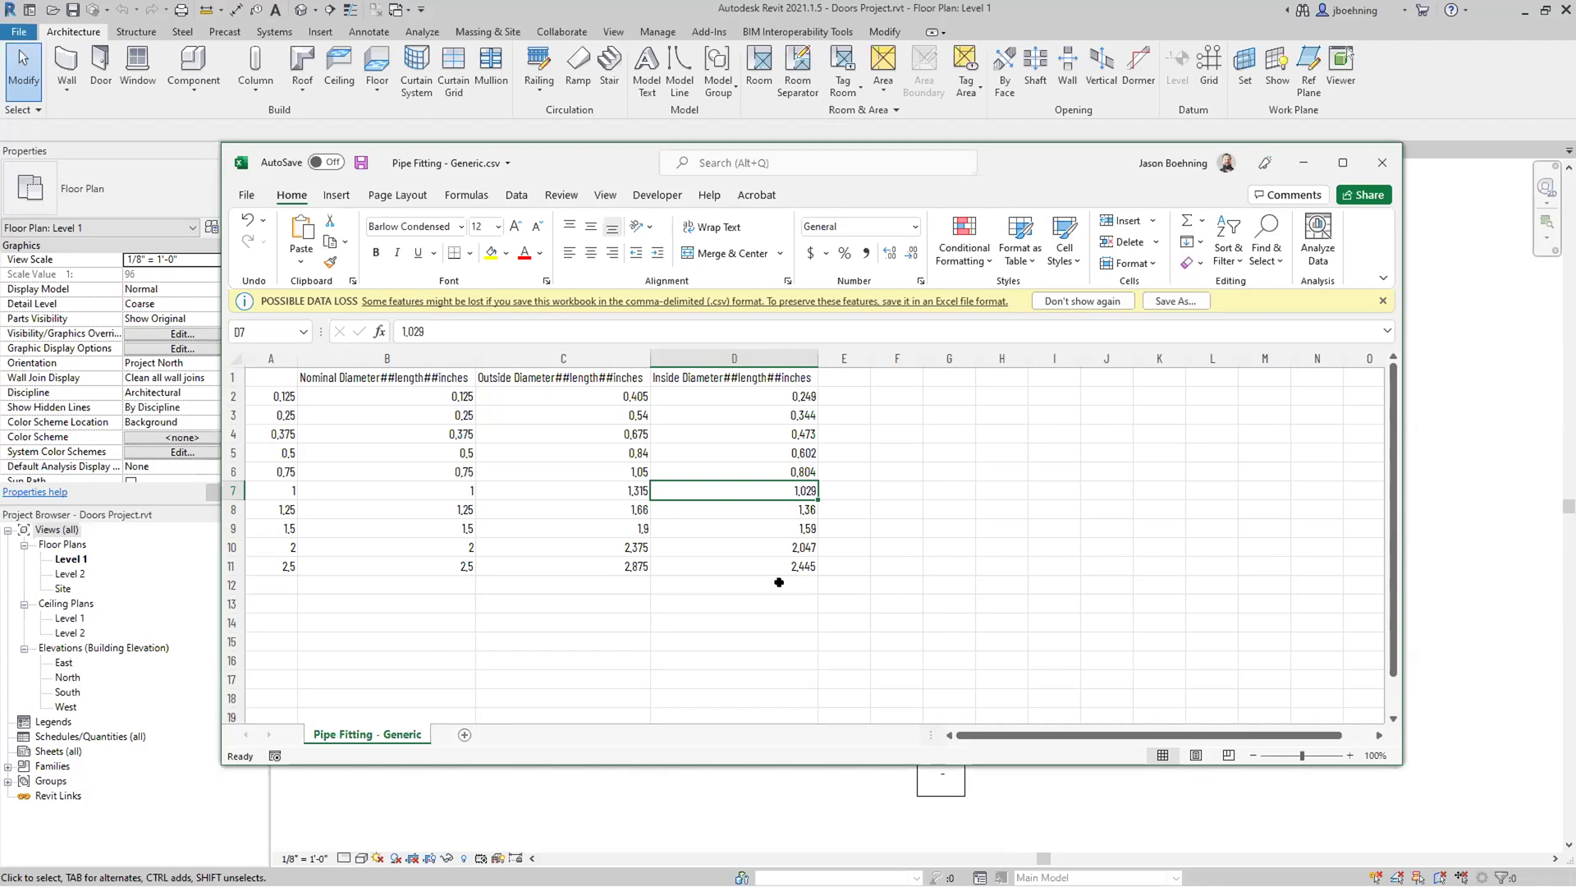
pyautogui.click(1302, 162)
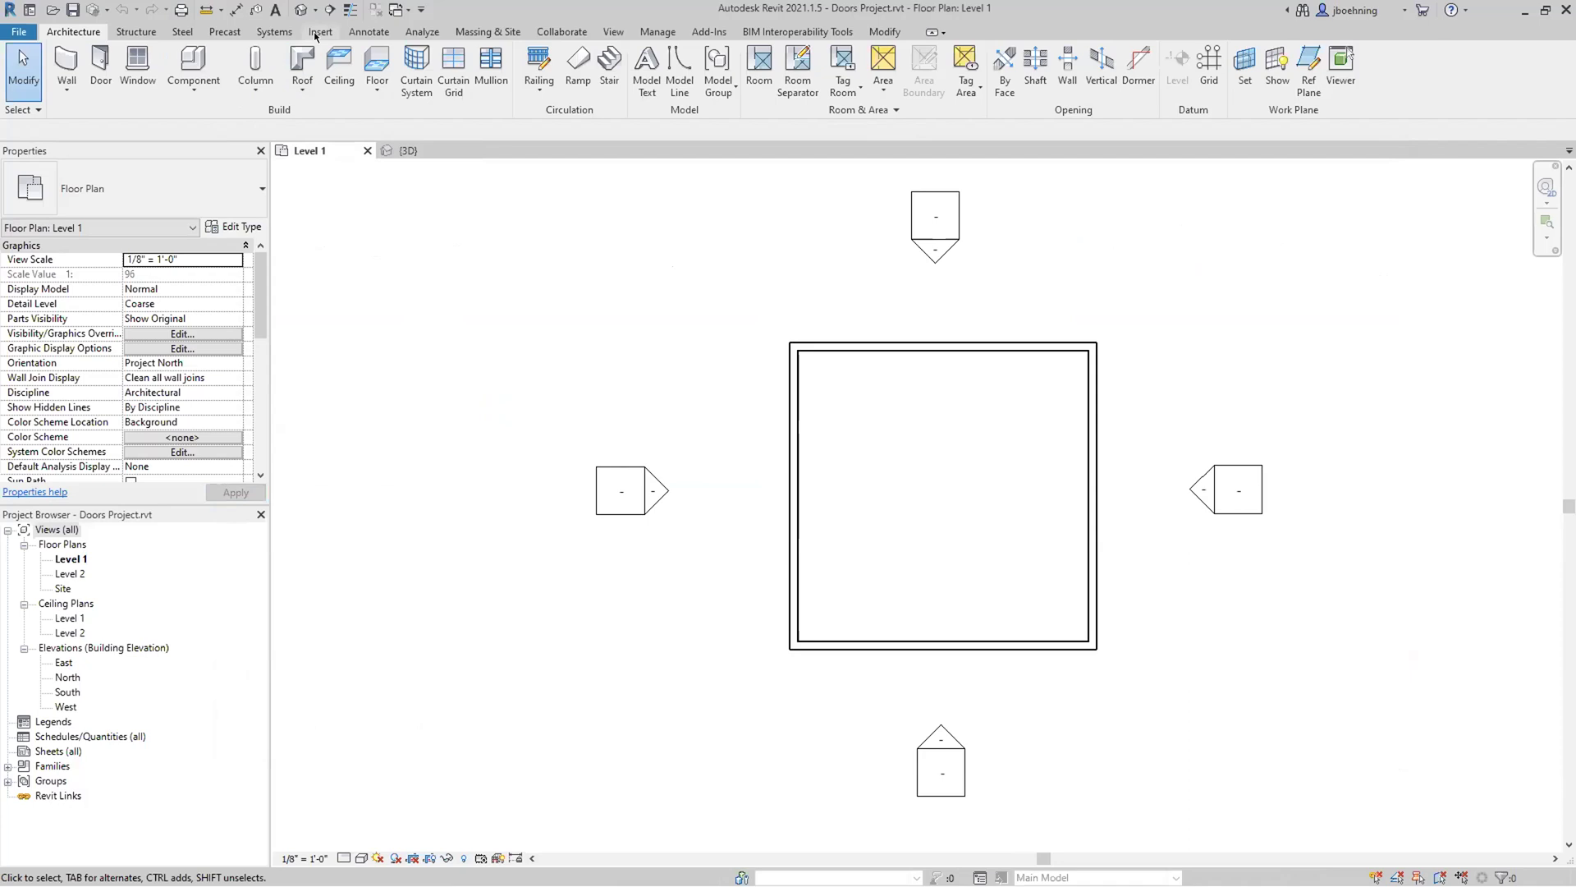
# Start loading the Door-Single-Panel2.rfa family from the Families folder into the Doors project.
pyautogui.click(315, 33)
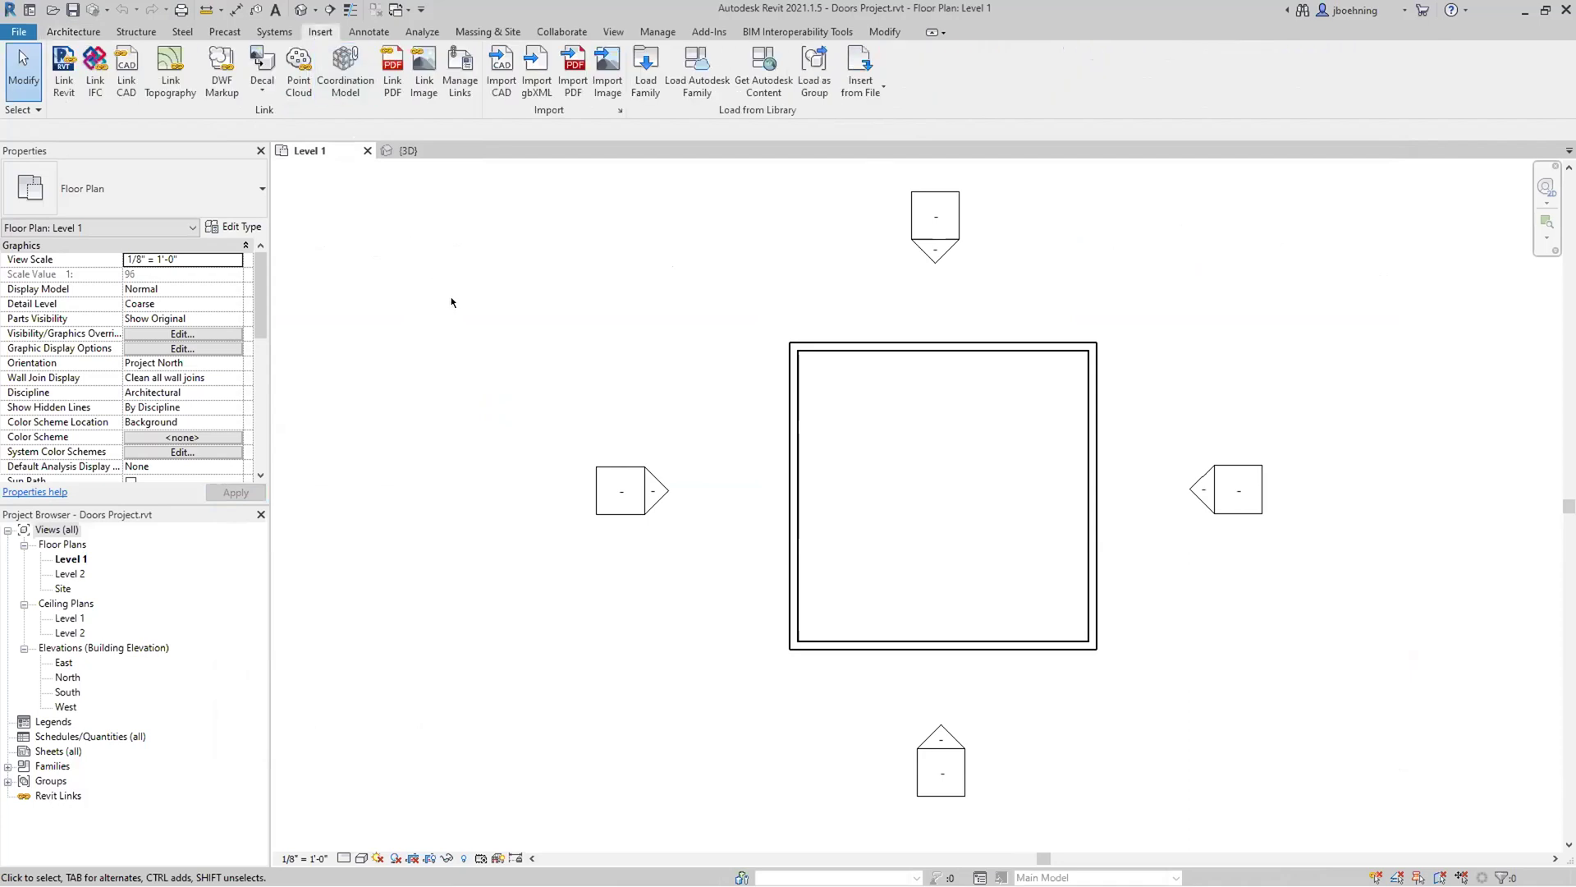
pyautogui.click(646, 69)
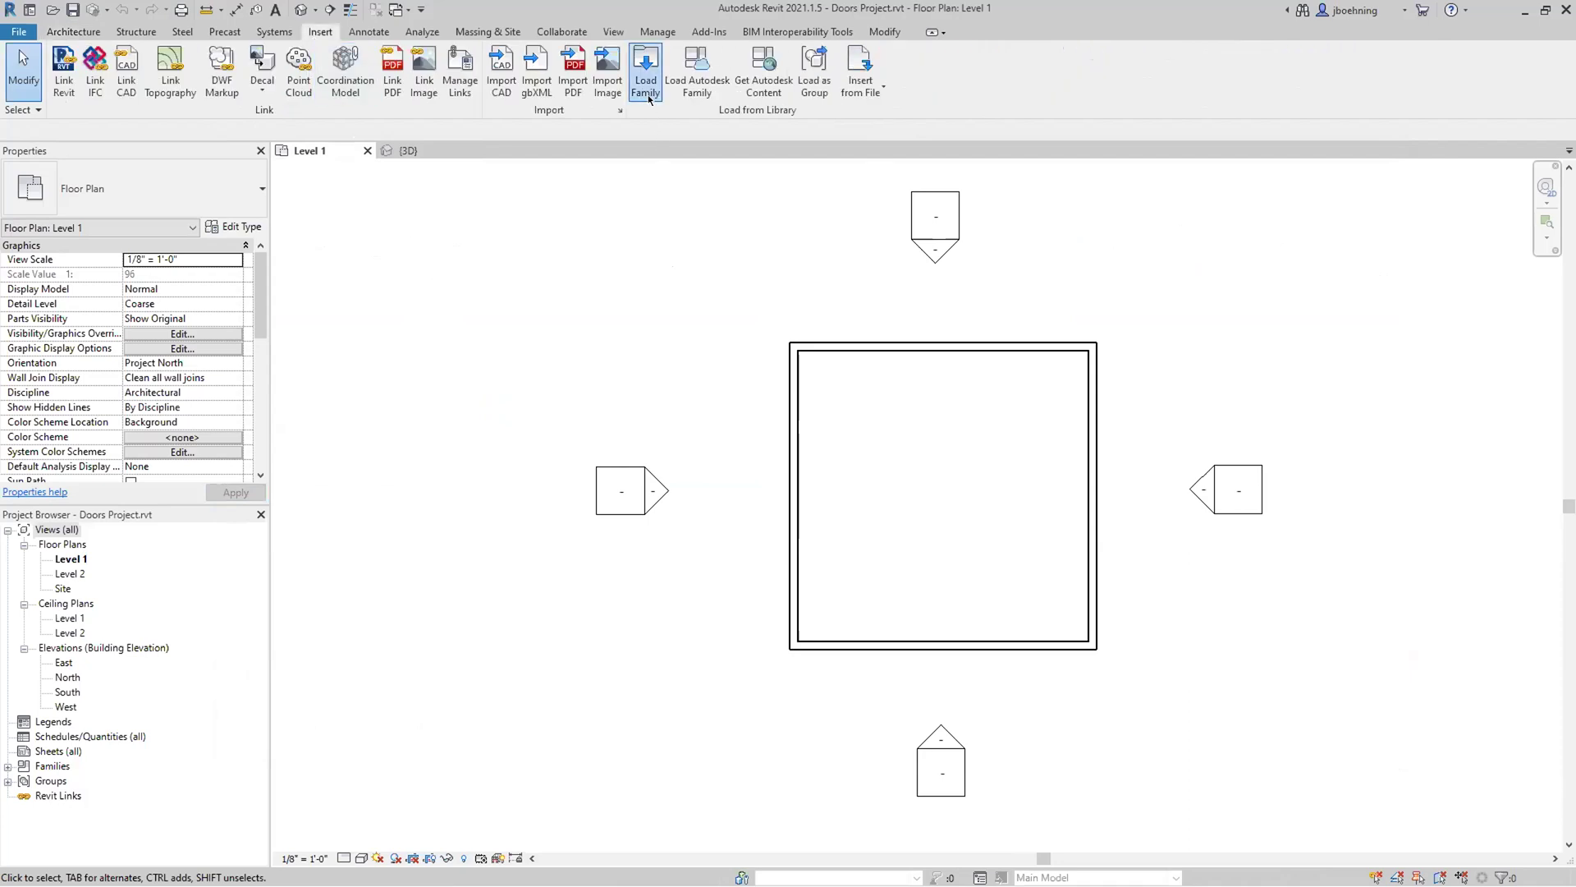
pyautogui.scroll(5, 572, 492)
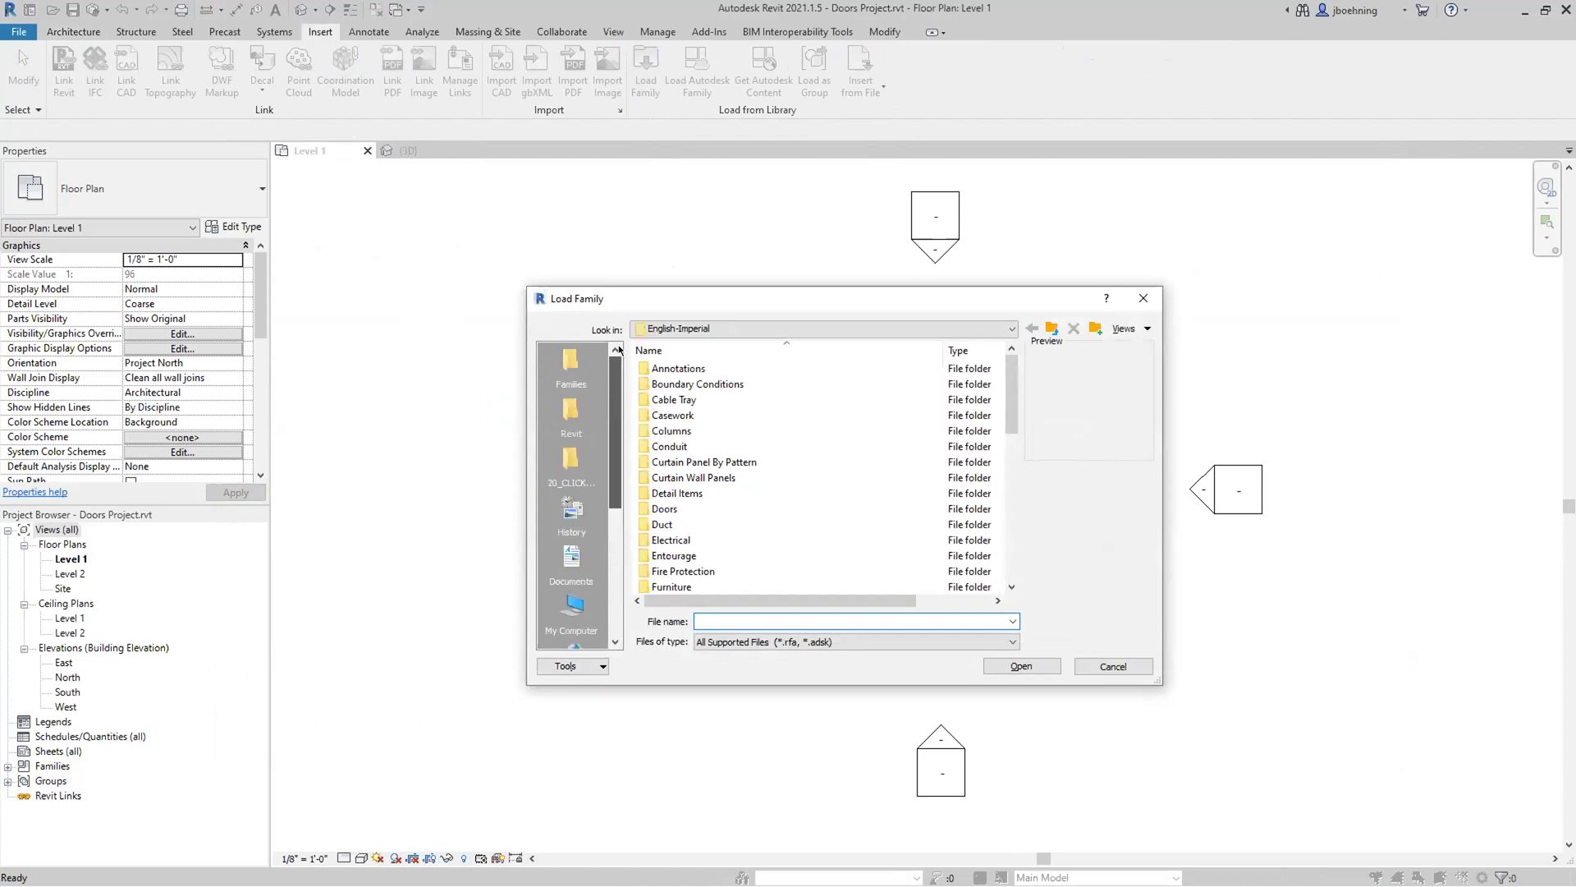
pyautogui.click(571, 363)
pyautogui.click(702, 431)
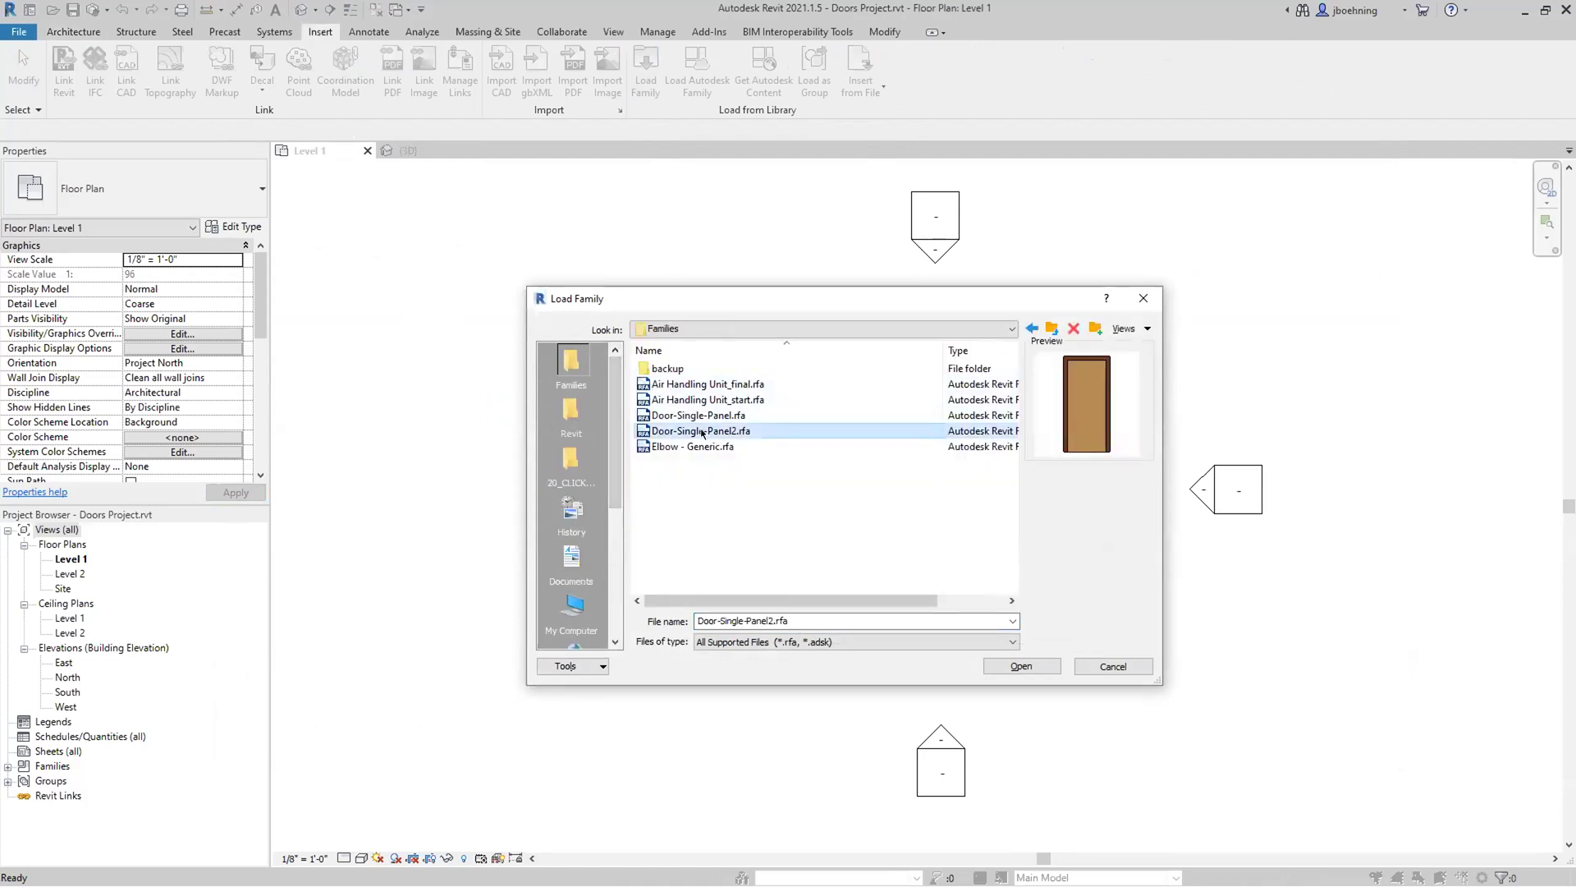
pyautogui.click(1015, 666)
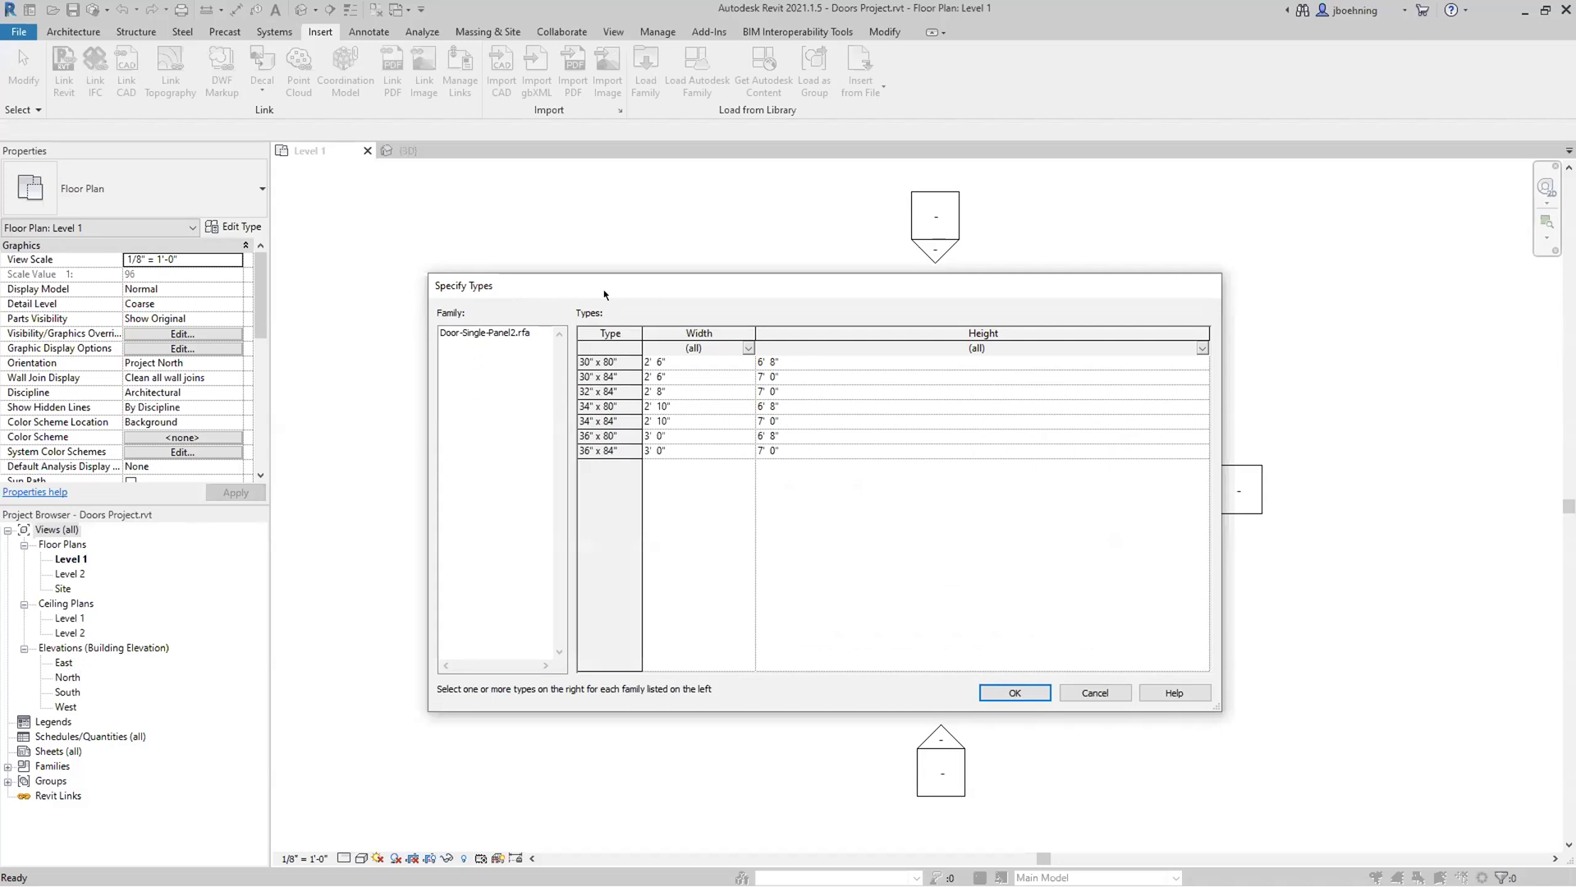
# Choose the door types 30" x 80", 30" x 84" and 32" x 84" from the type catalog and load them.
pyautogui.moveTo(596, 361); pyautogui.dragTo(597, 379)
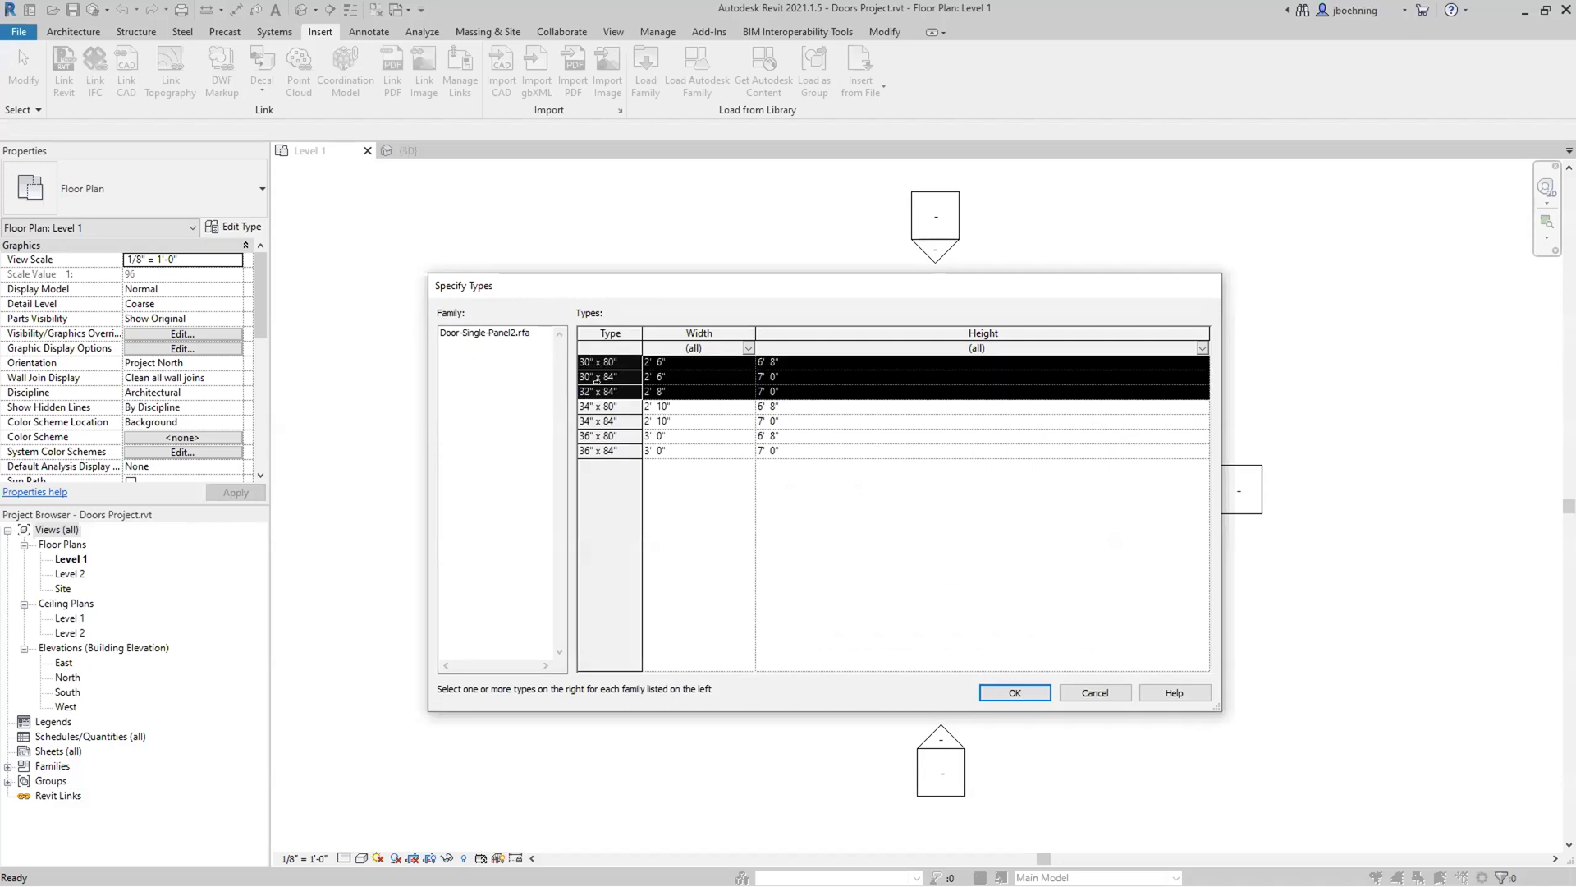
pyautogui.click(597, 386)
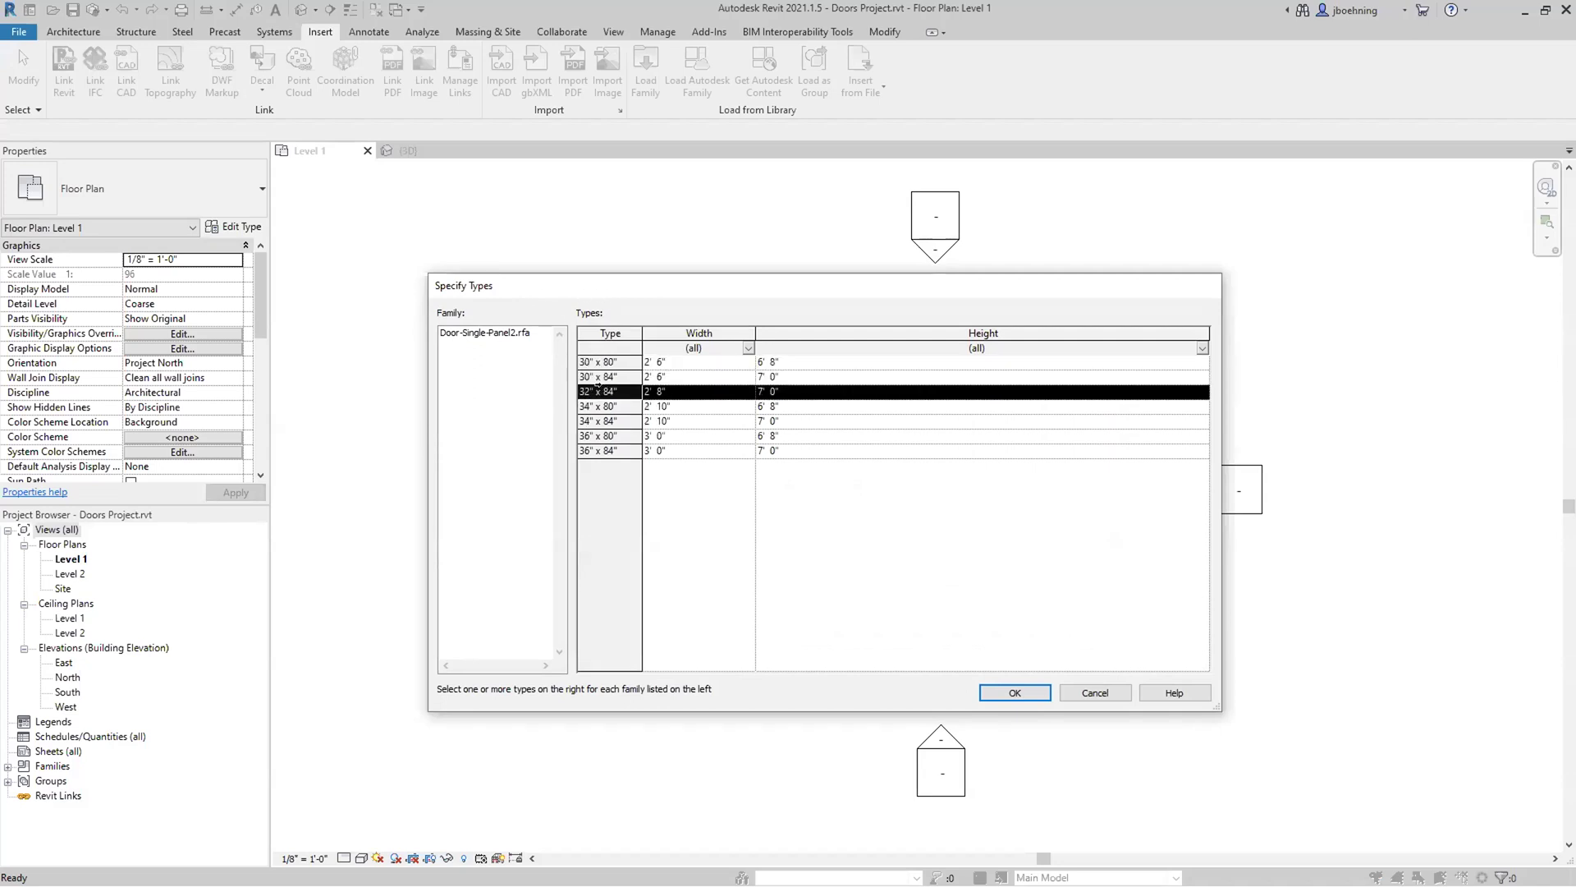
pyautogui.click(605, 450)
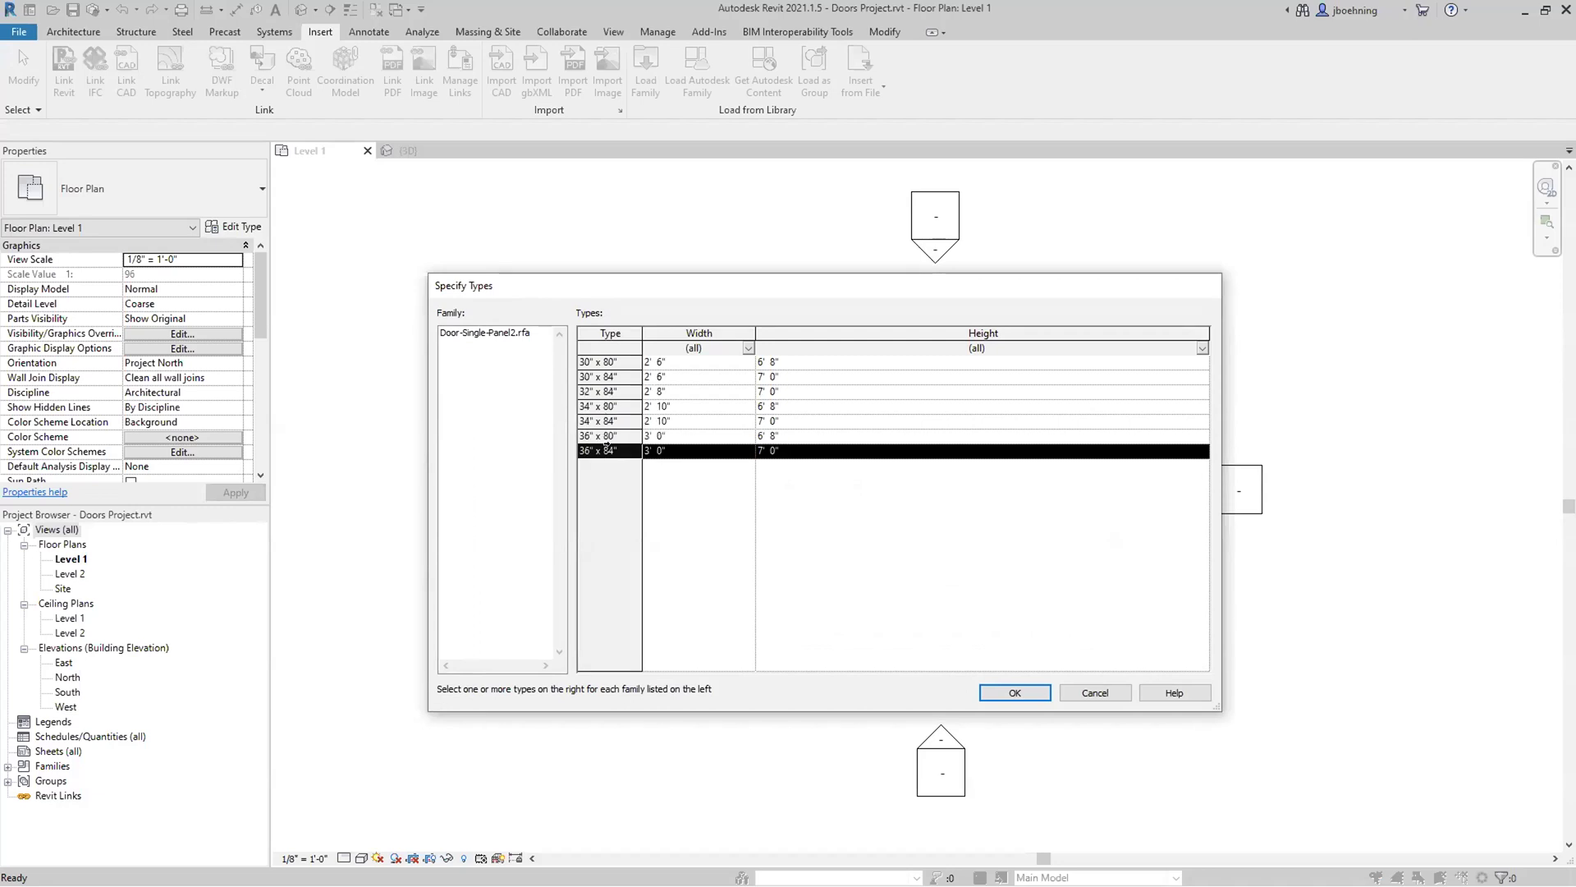
pyautogui.keyDown('shift'); pyautogui.click(610, 406); pyautogui.keyUp('shift')
pyautogui.moveTo(599, 362); pyautogui.dragTo(605, 391)
pyautogui.click(1016, 692)
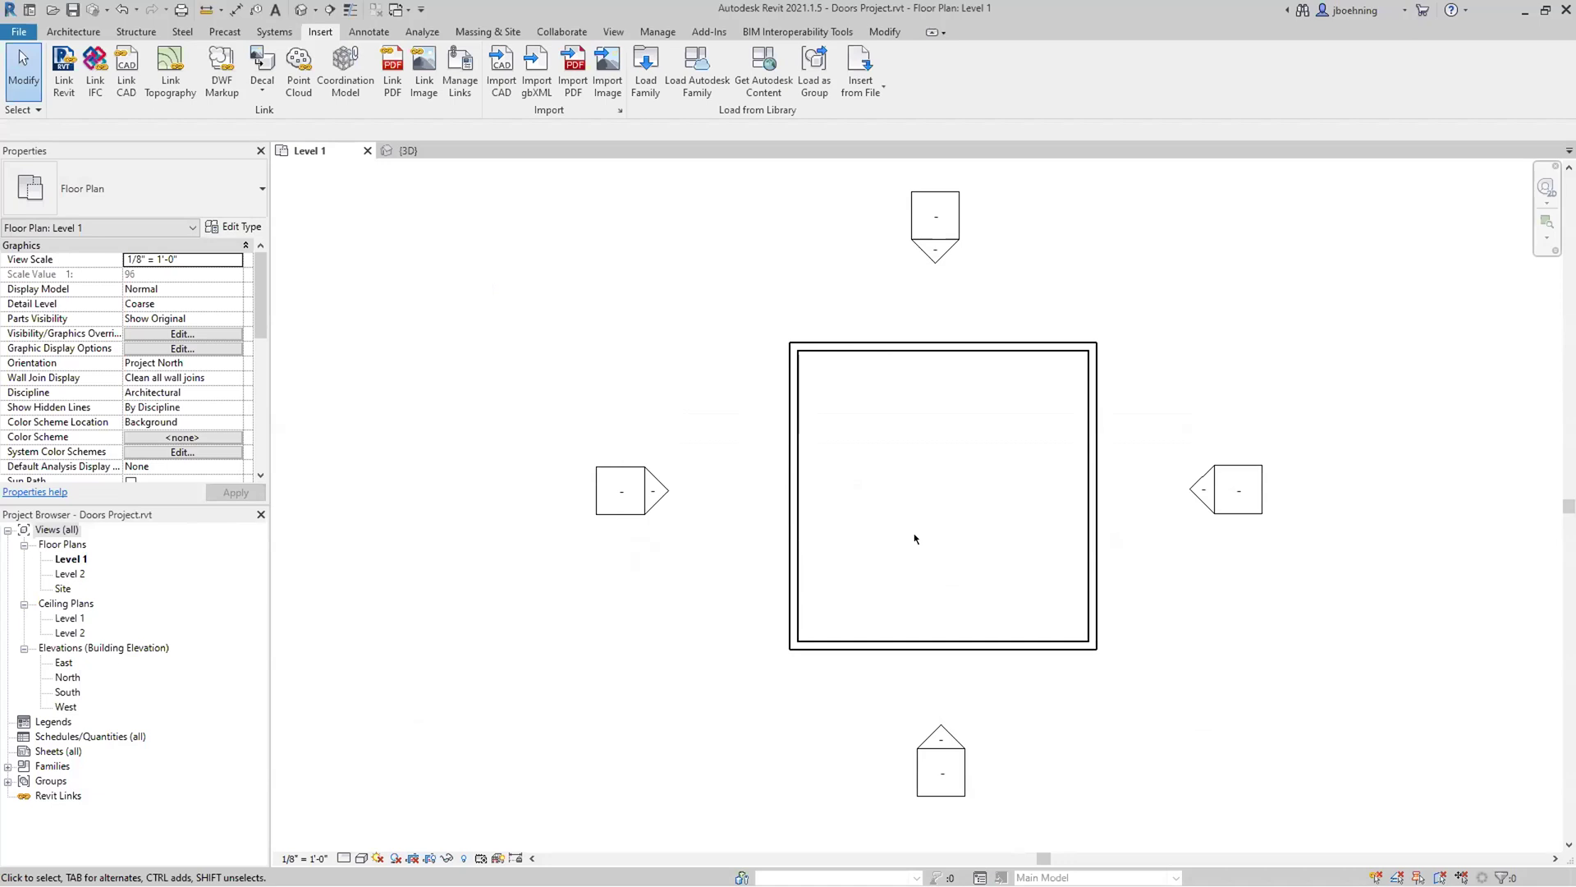
# Switch to the Families folder in File Explorer and rename Door-Single-Panel2.txt as Door-Single-Panel2.csv, accepting the extension change.
pyautogui.hotkey('alt', 'Tab')
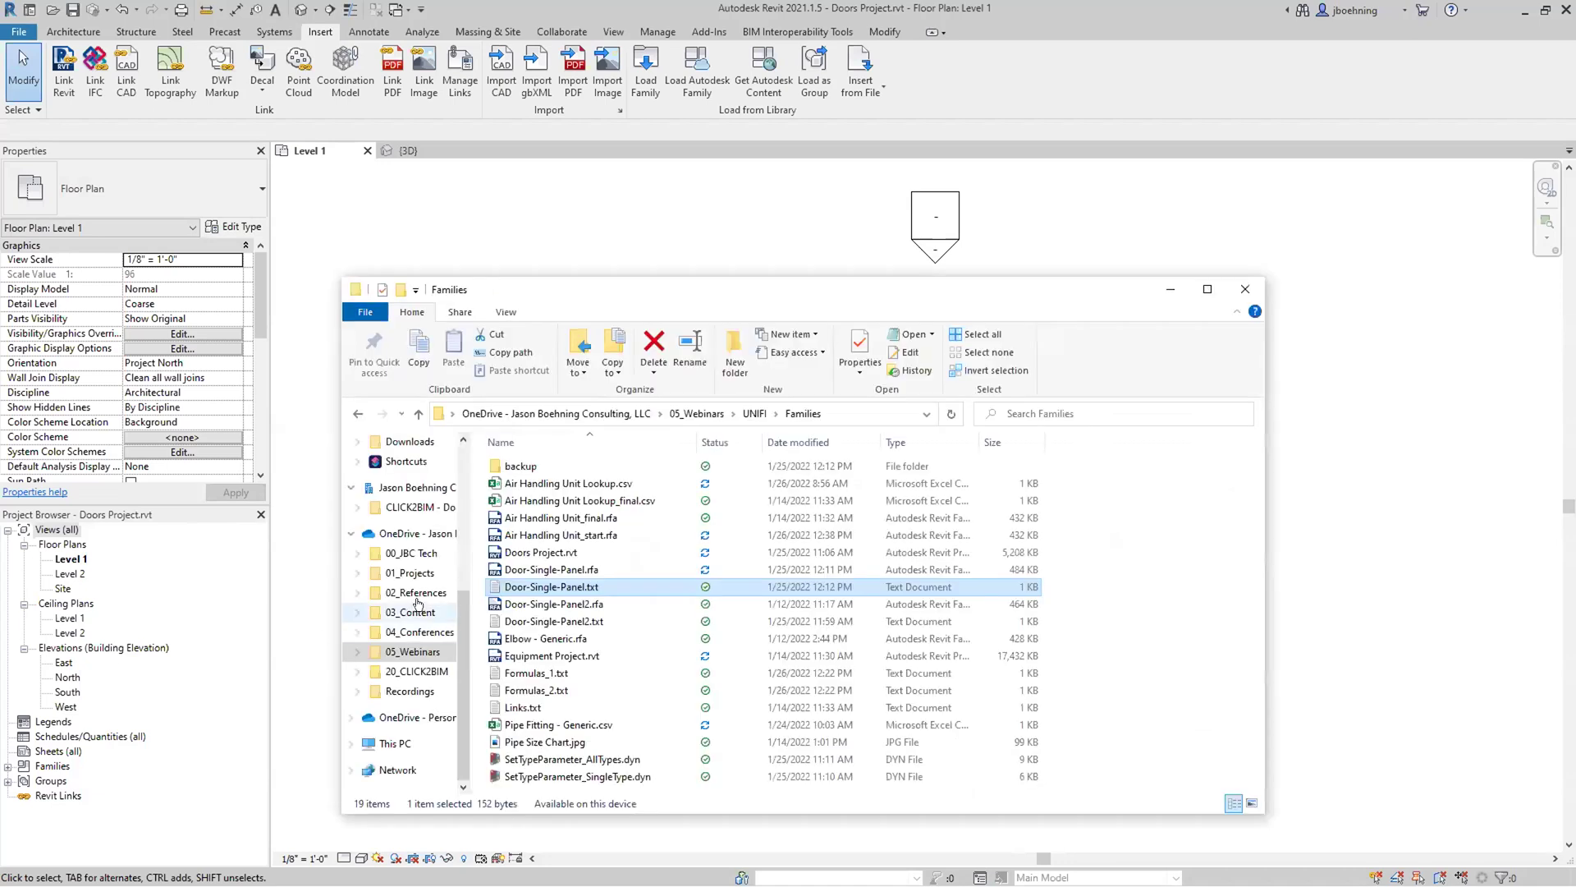
pyautogui.click(548, 623)
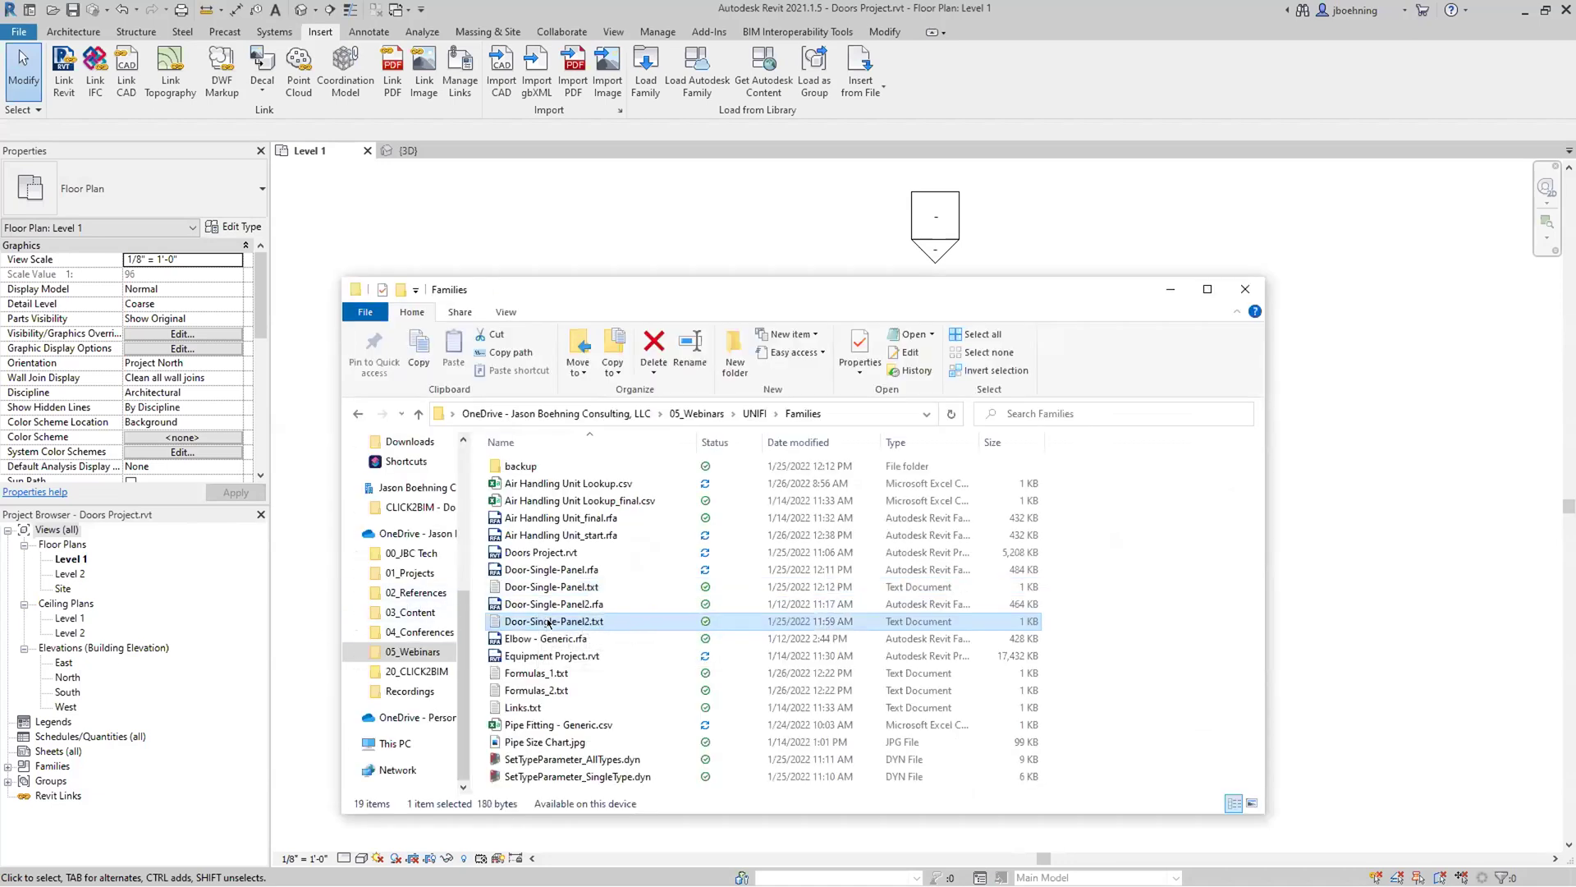
pyautogui.click(620, 624)
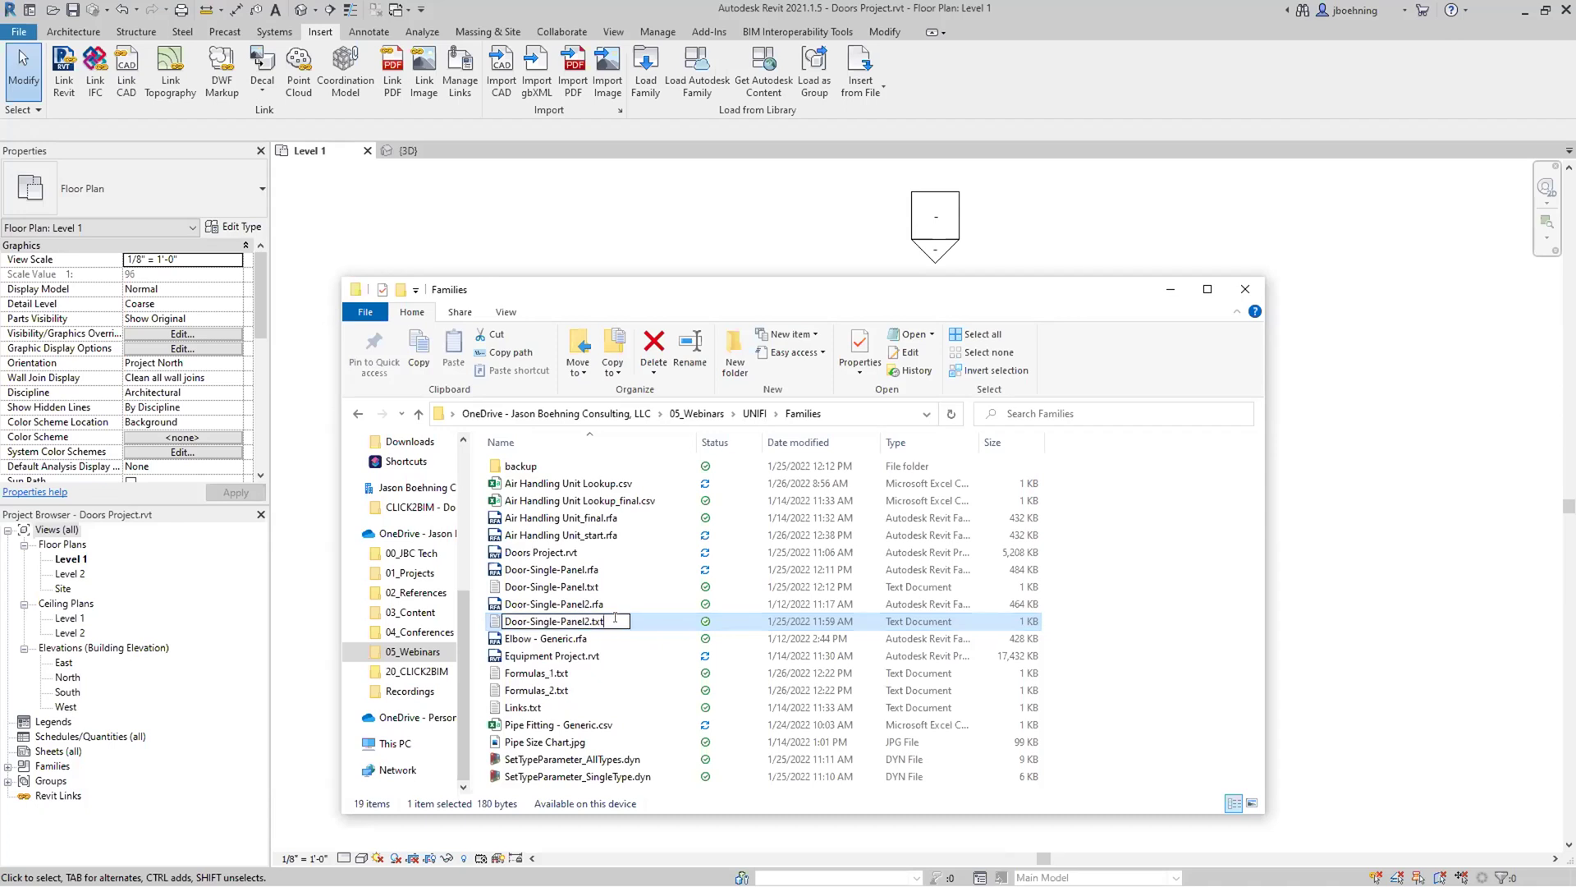
pyautogui.press('BackSpace')
pyautogui.press('BackSpace')
pyautogui.press('BackSpace')
pyautogui.write('csv')
pyautogui.press('Return')
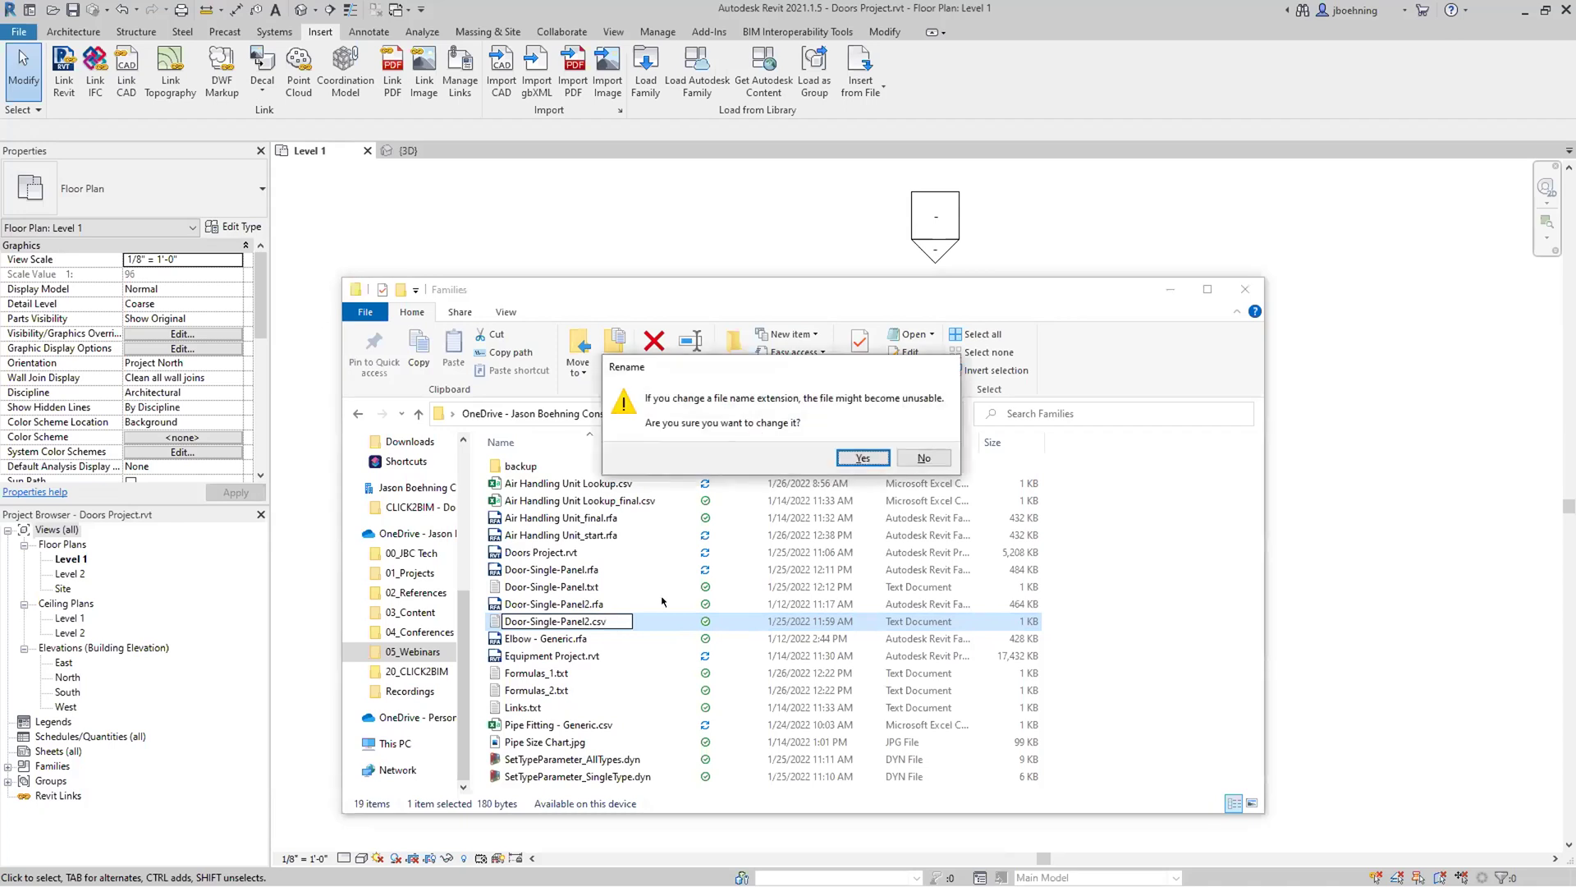
pyautogui.click(862, 458)
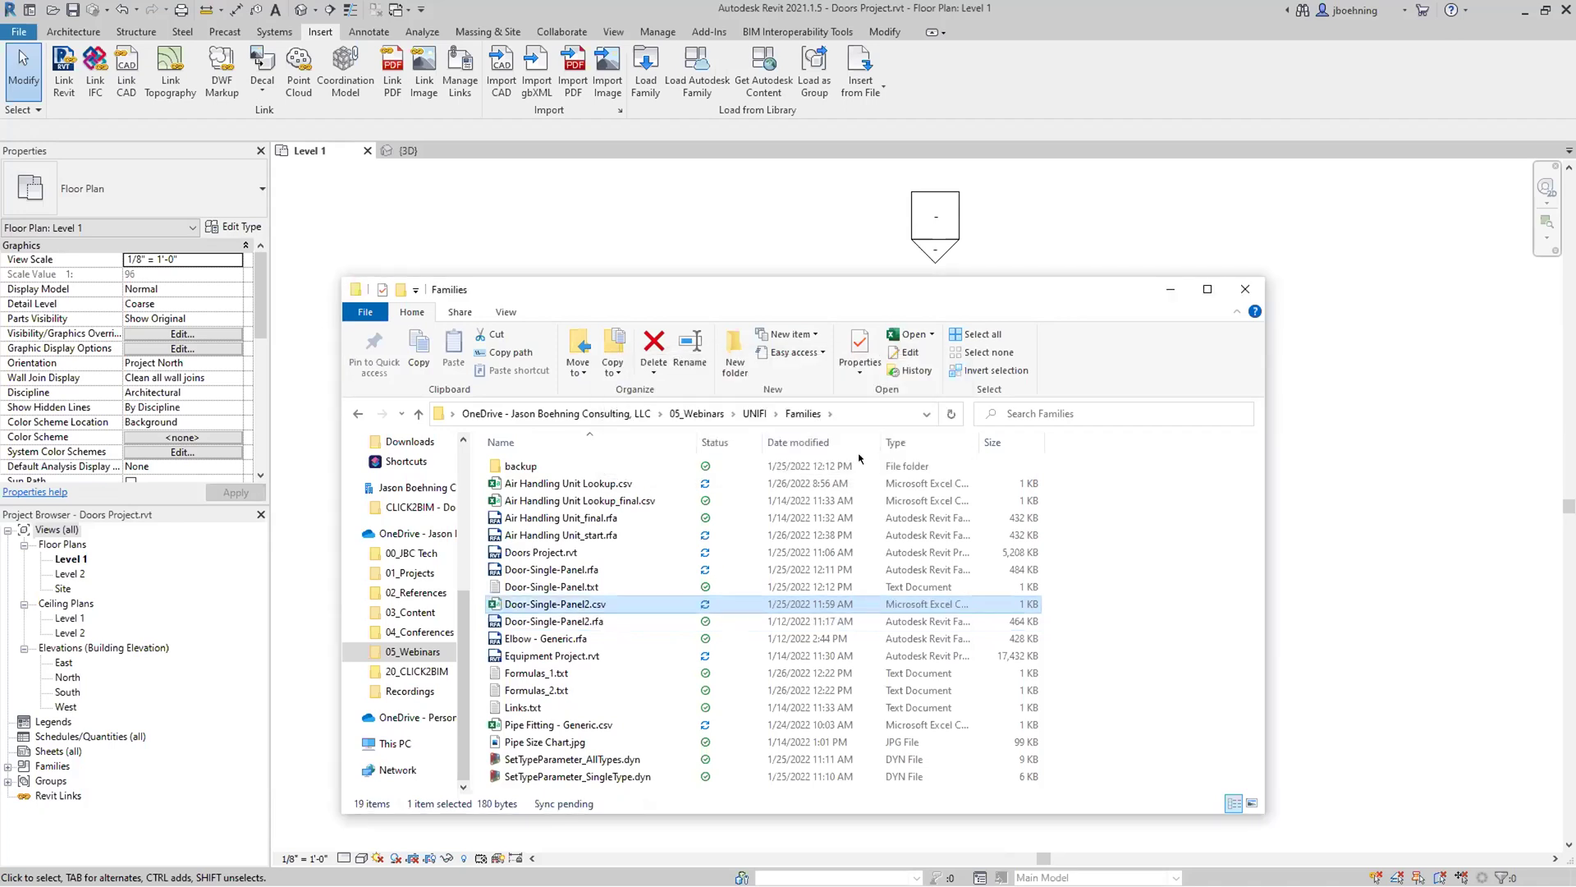
# Open Door-Single-Panel2.csv in Excel, fit the width and height columns to their headers, and inspect the first type name.
pyautogui.doubleClick(555, 605)
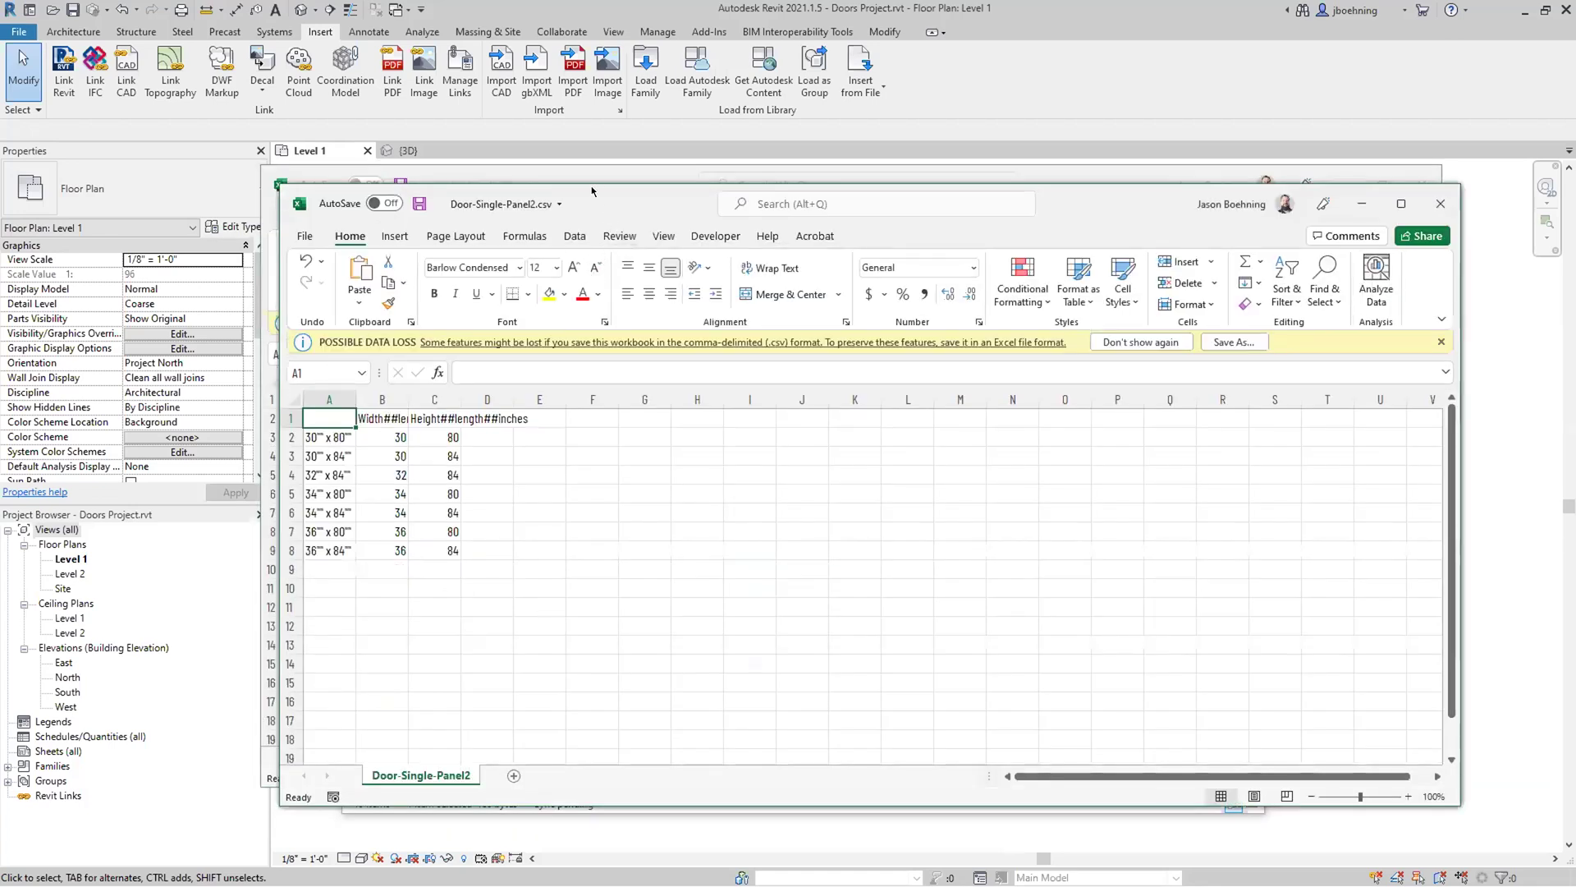
pyautogui.moveTo(595, 195); pyautogui.dragTo(601, 200)
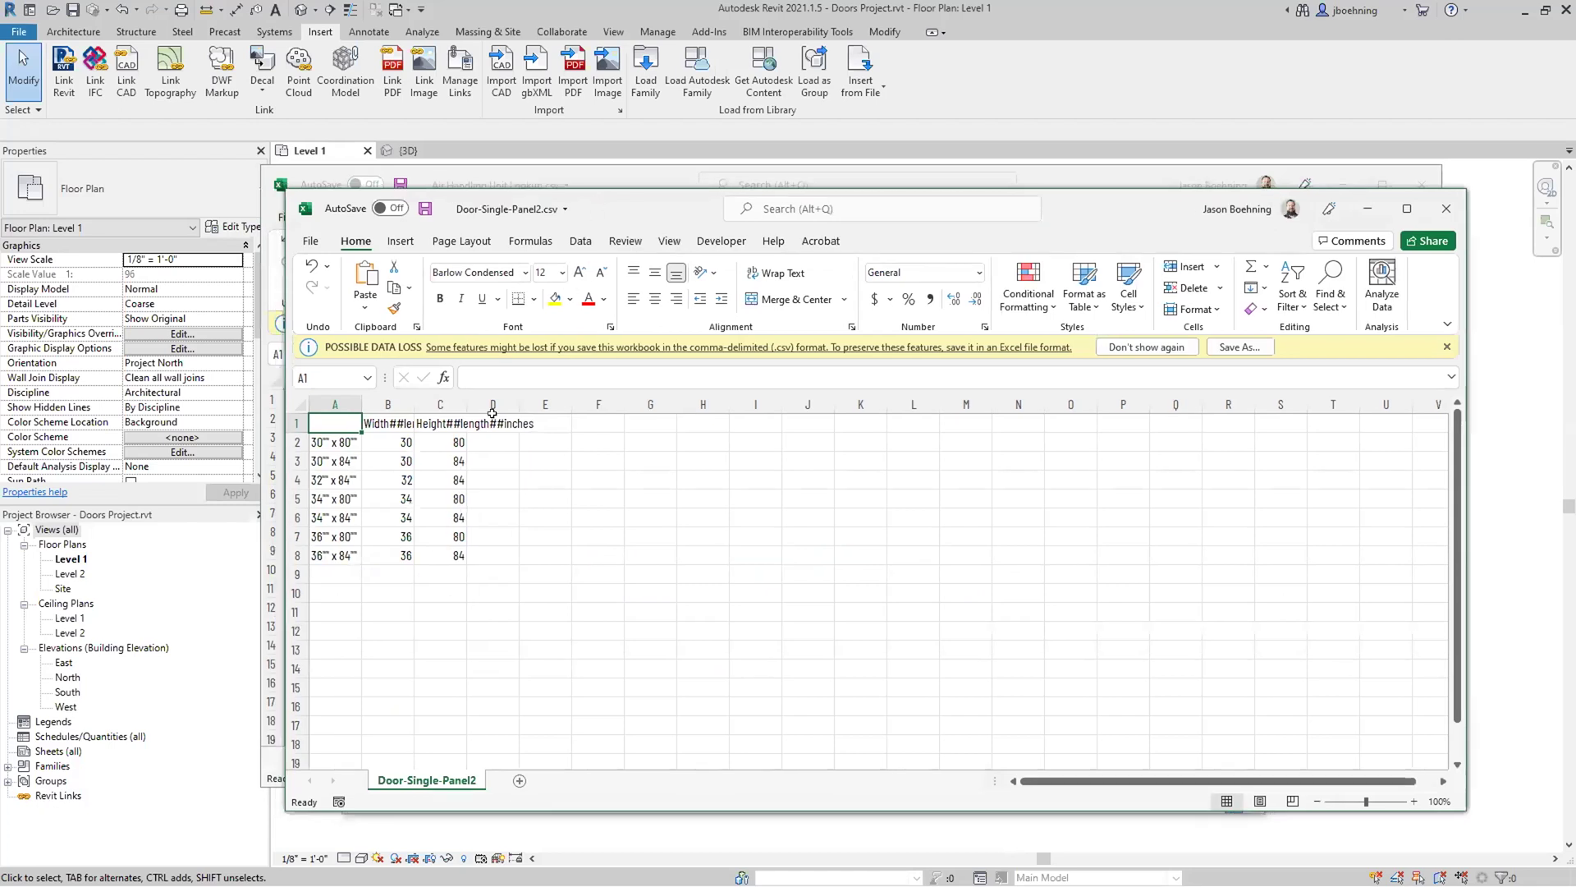
pyautogui.doubleClick(413, 406)
pyautogui.doubleClick(534, 404)
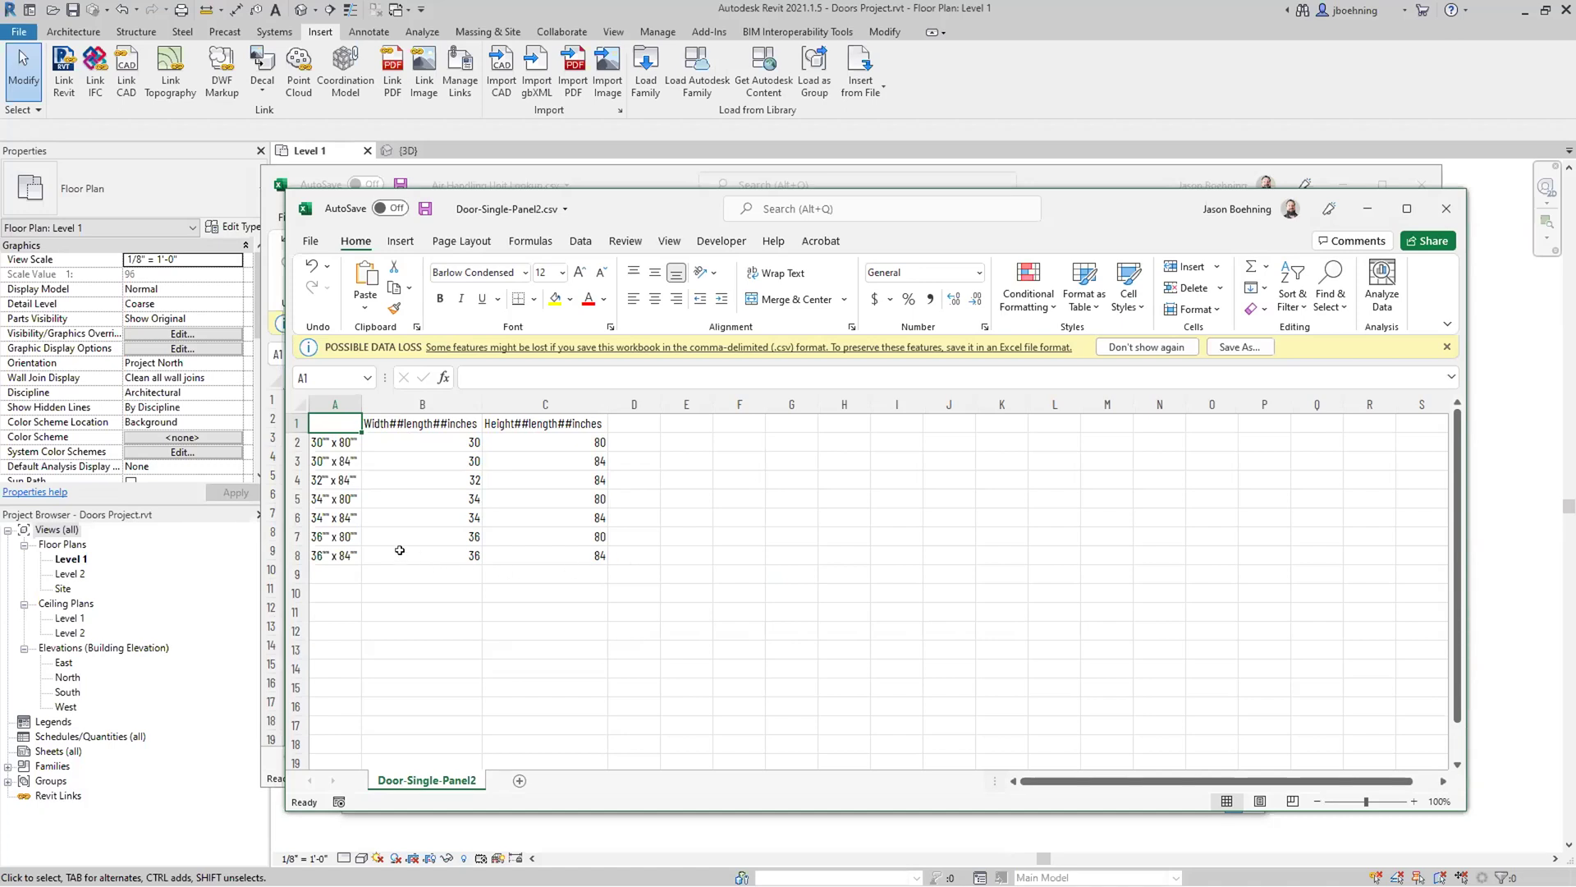
pyautogui.click(331, 442)
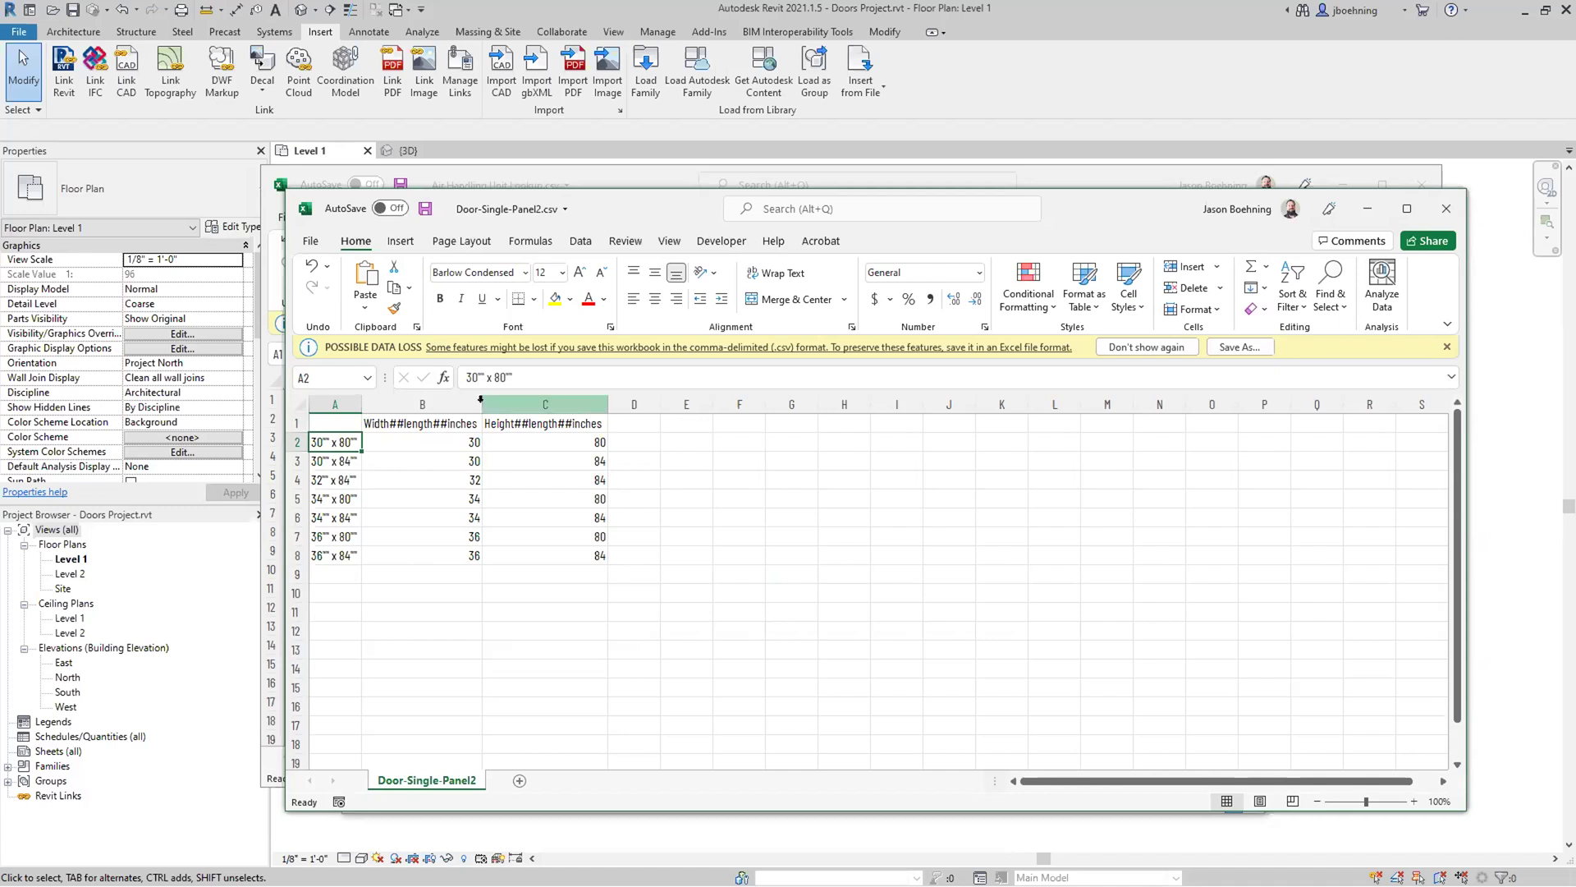
# Inspect the first type name's contents in A2, and close Door-Single-Panel2.csv with its changes saved.
pyautogui.click(524, 377)
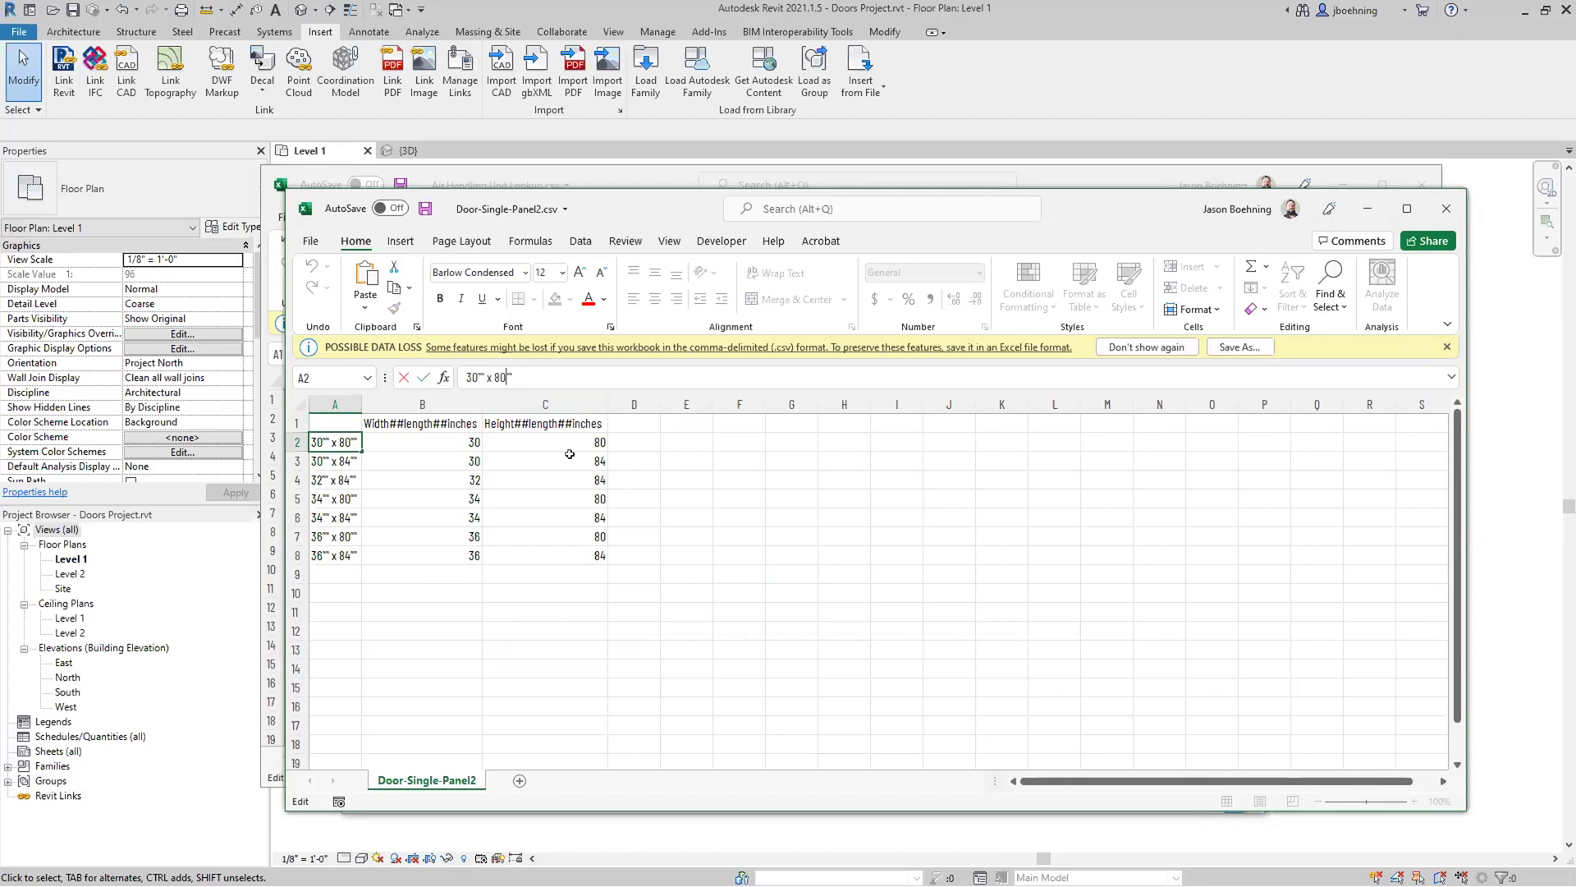
pyautogui.click(1448, 206)
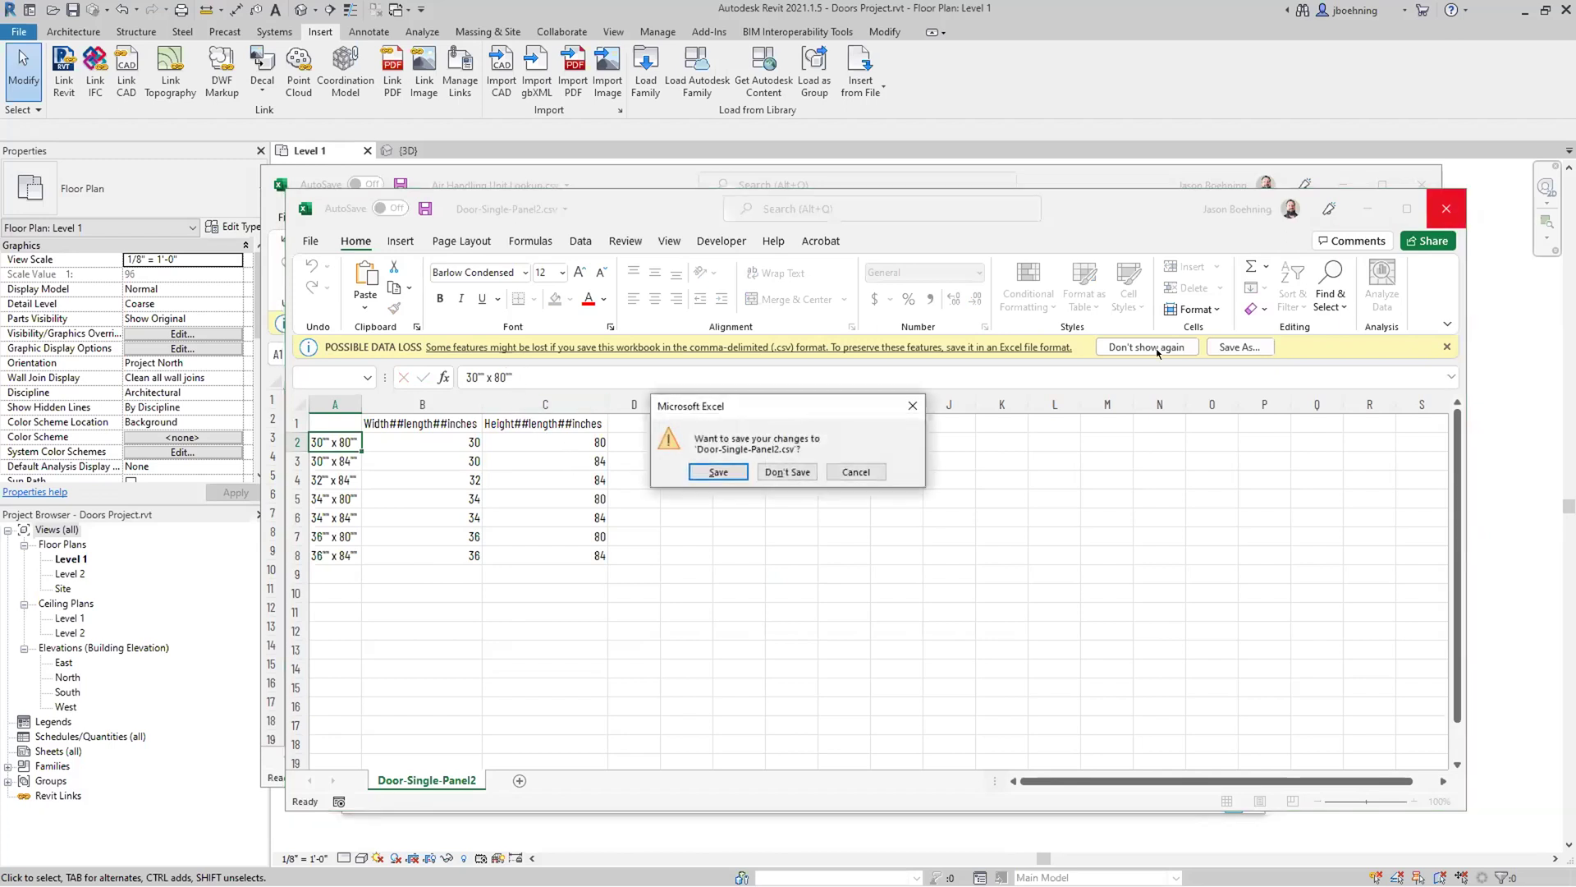
pyautogui.click(719, 474)
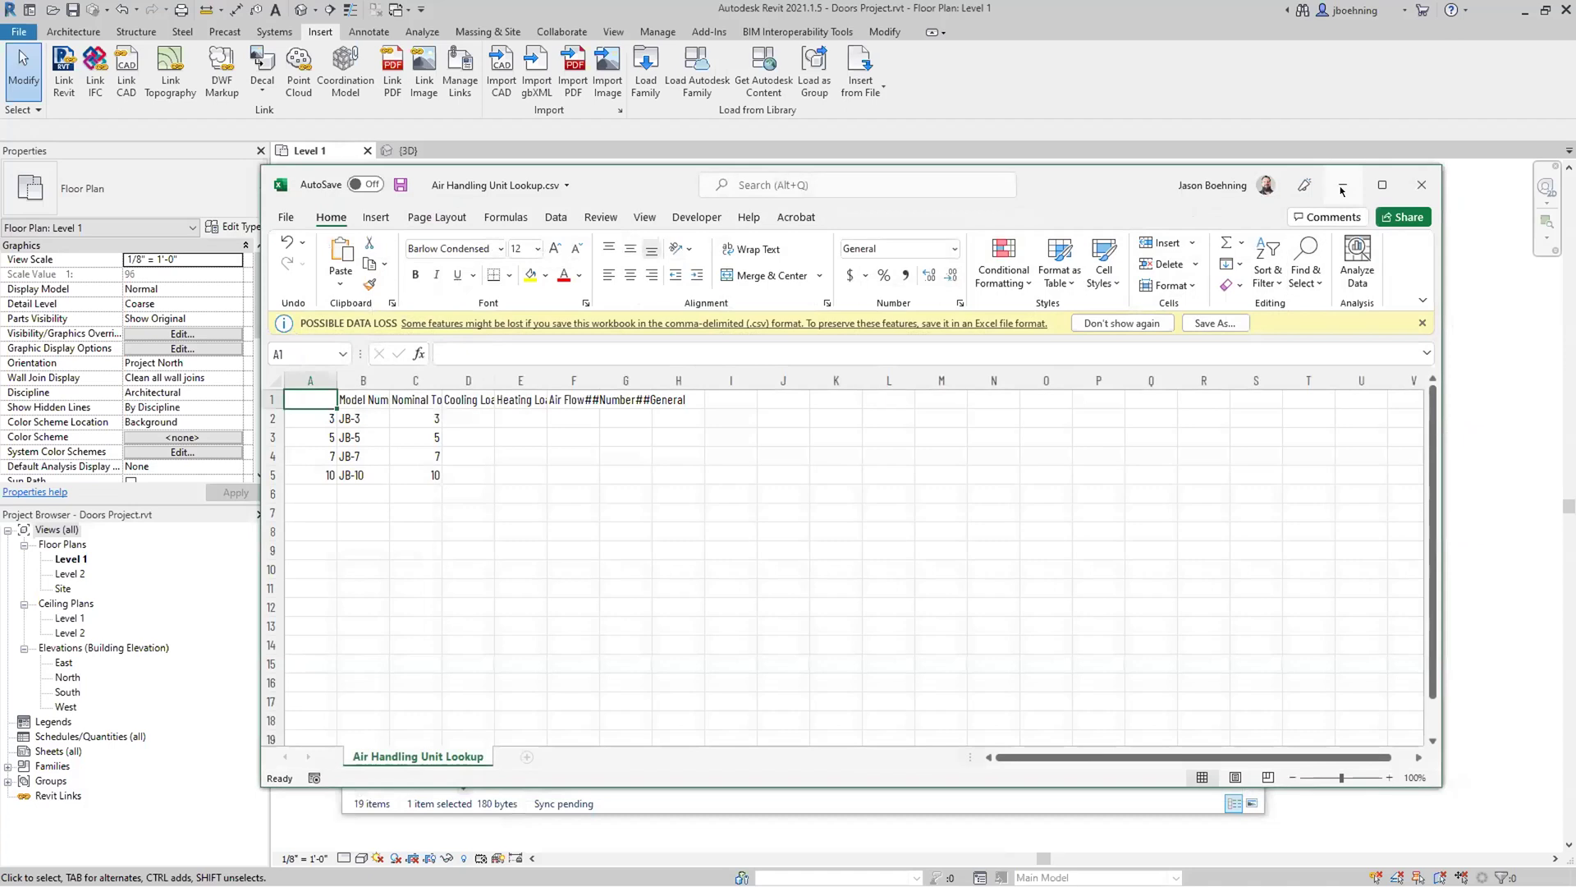
# Minimize the Air Handling Unit Lookup workbook and rename Door-Single-Panel2.csv as Door-Single-Panel2.txt in the Families folder, accepting the extension change.
pyautogui.click(1343, 184)
pyautogui.click(607, 603)
pyautogui.press('BackSpace')
pyautogui.press('BackSpace')
pyautogui.press('BackSpace')
pyautogui.write('txt')
pyautogui.press('Return')
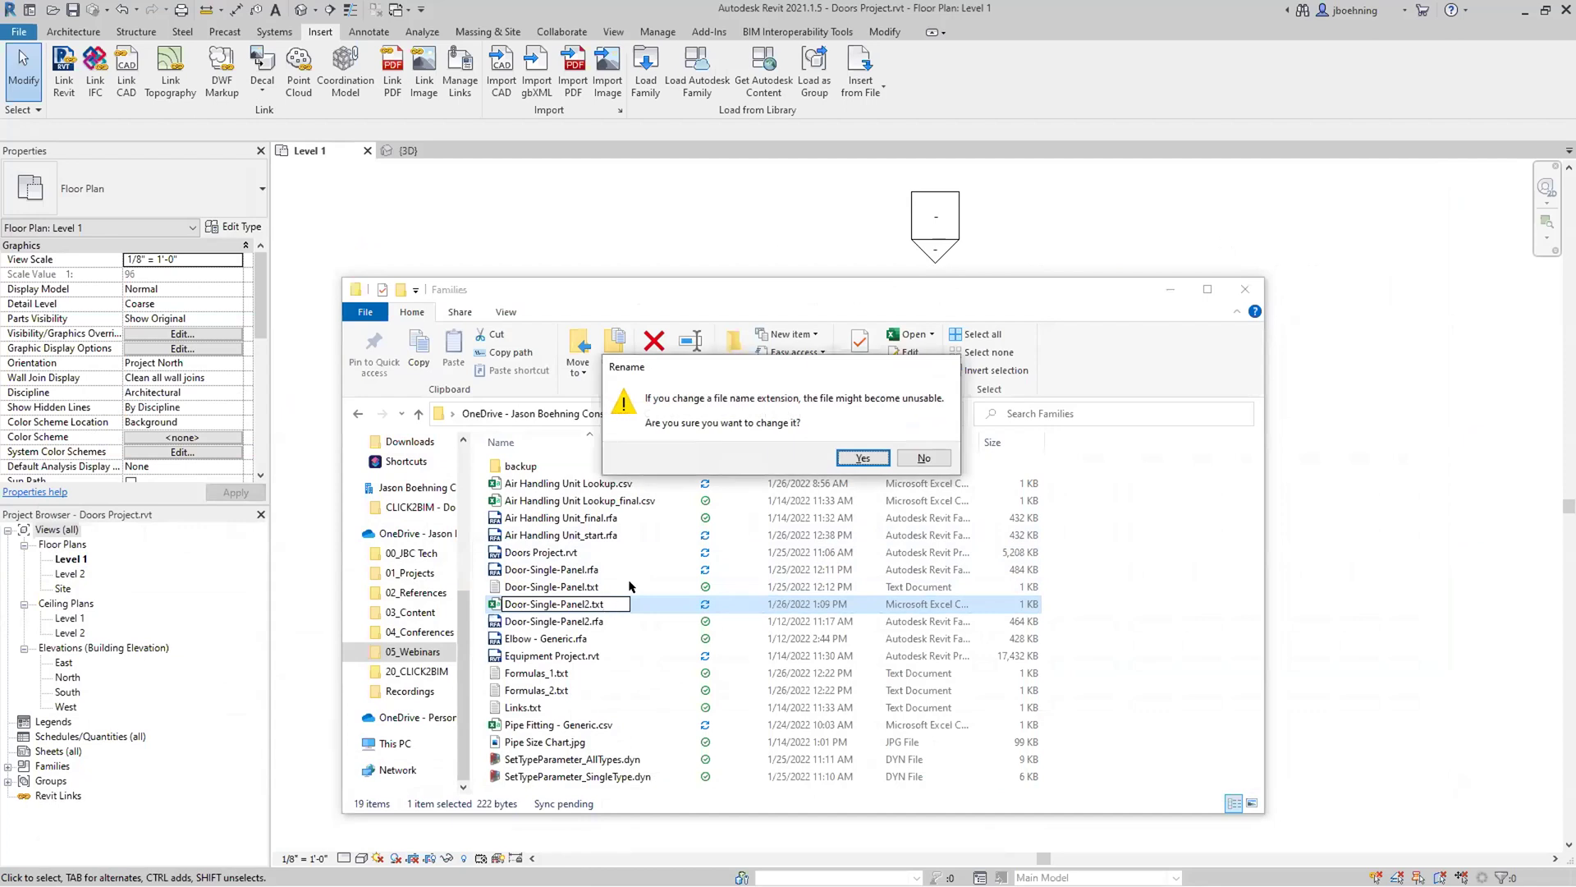
pyautogui.press('Return')
# Open Door-Single-Panel2.txt in Notepad, examine the quotation marks in the type names, and close it.
pyautogui.doubleClick(657, 621)
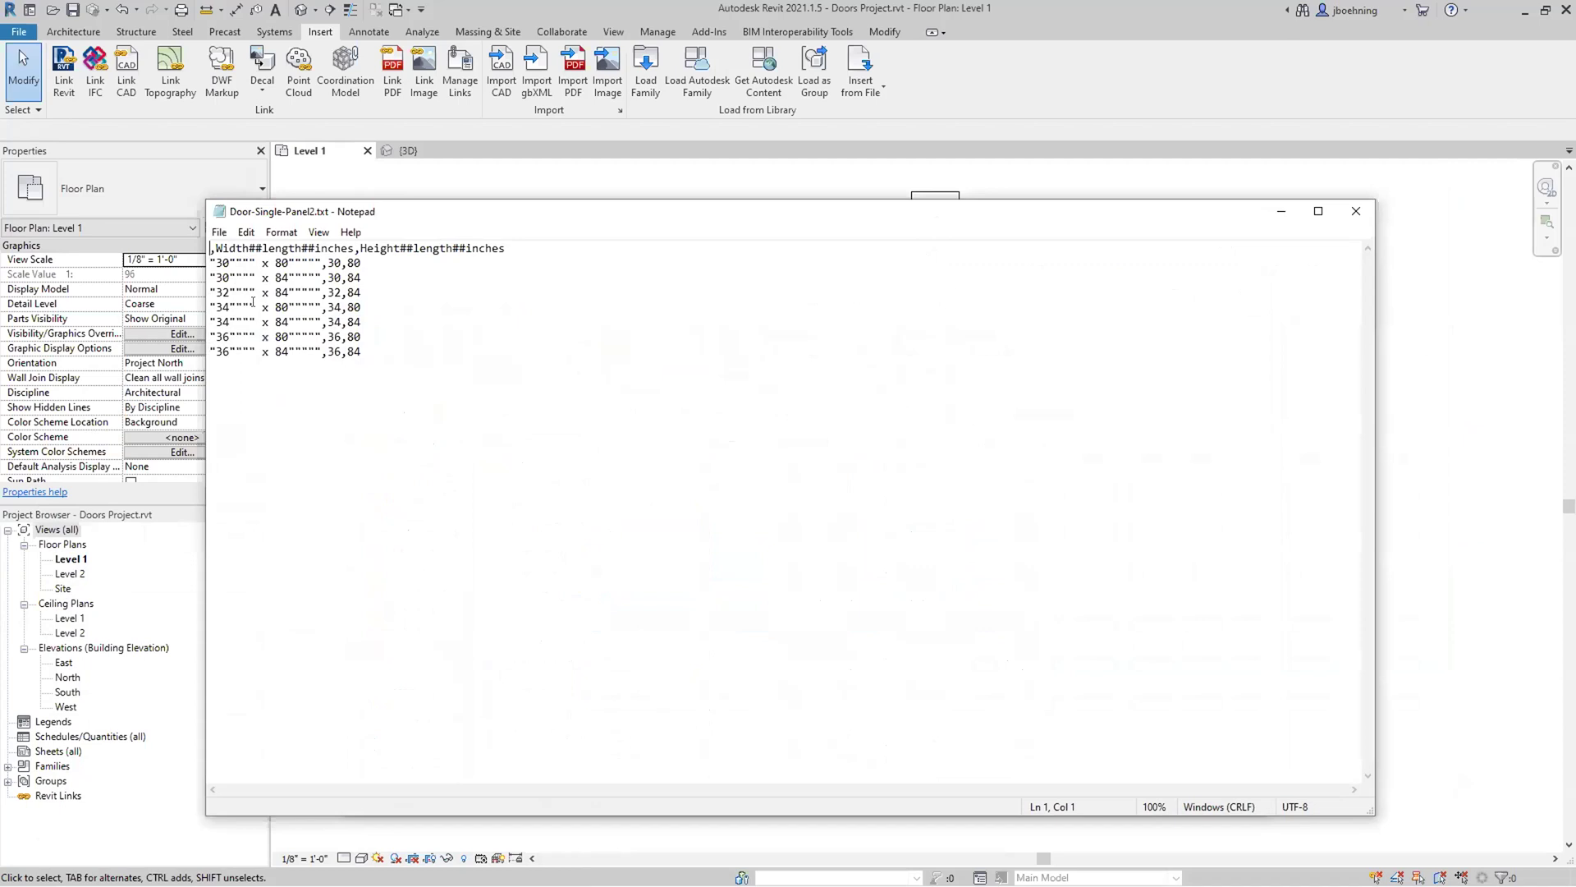
pyautogui.moveTo(229, 278); pyautogui.dragTo(255, 278)
pyautogui.click(390, 343)
pyautogui.click(1356, 211)
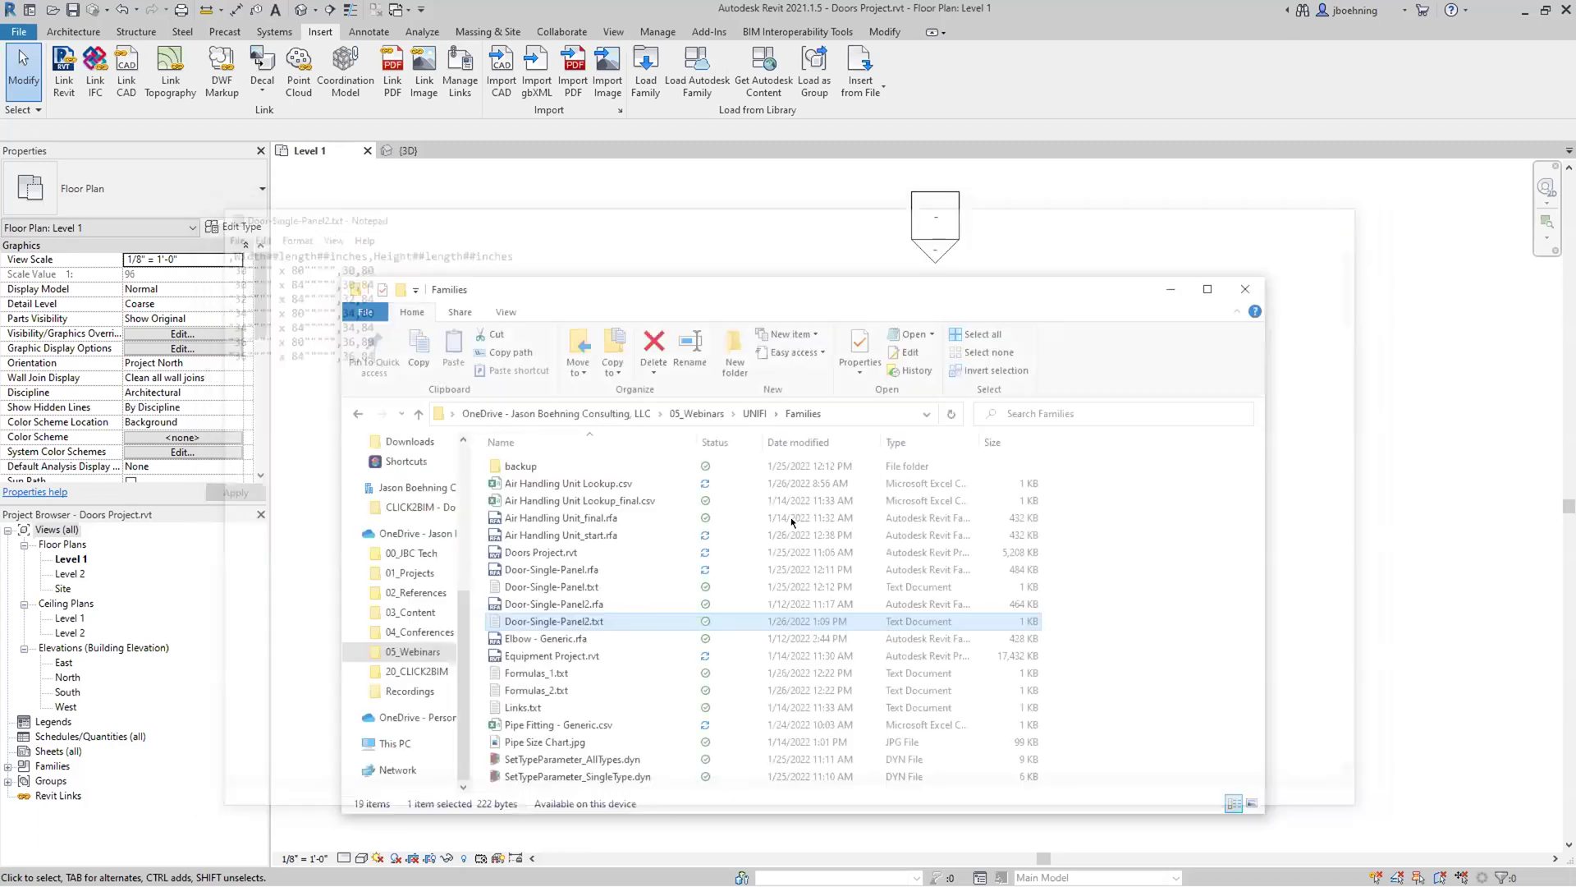
# Open Door-Single-Panel2.txt from the Families folder in Notepad++.
pyautogui.rightClick(572, 622)
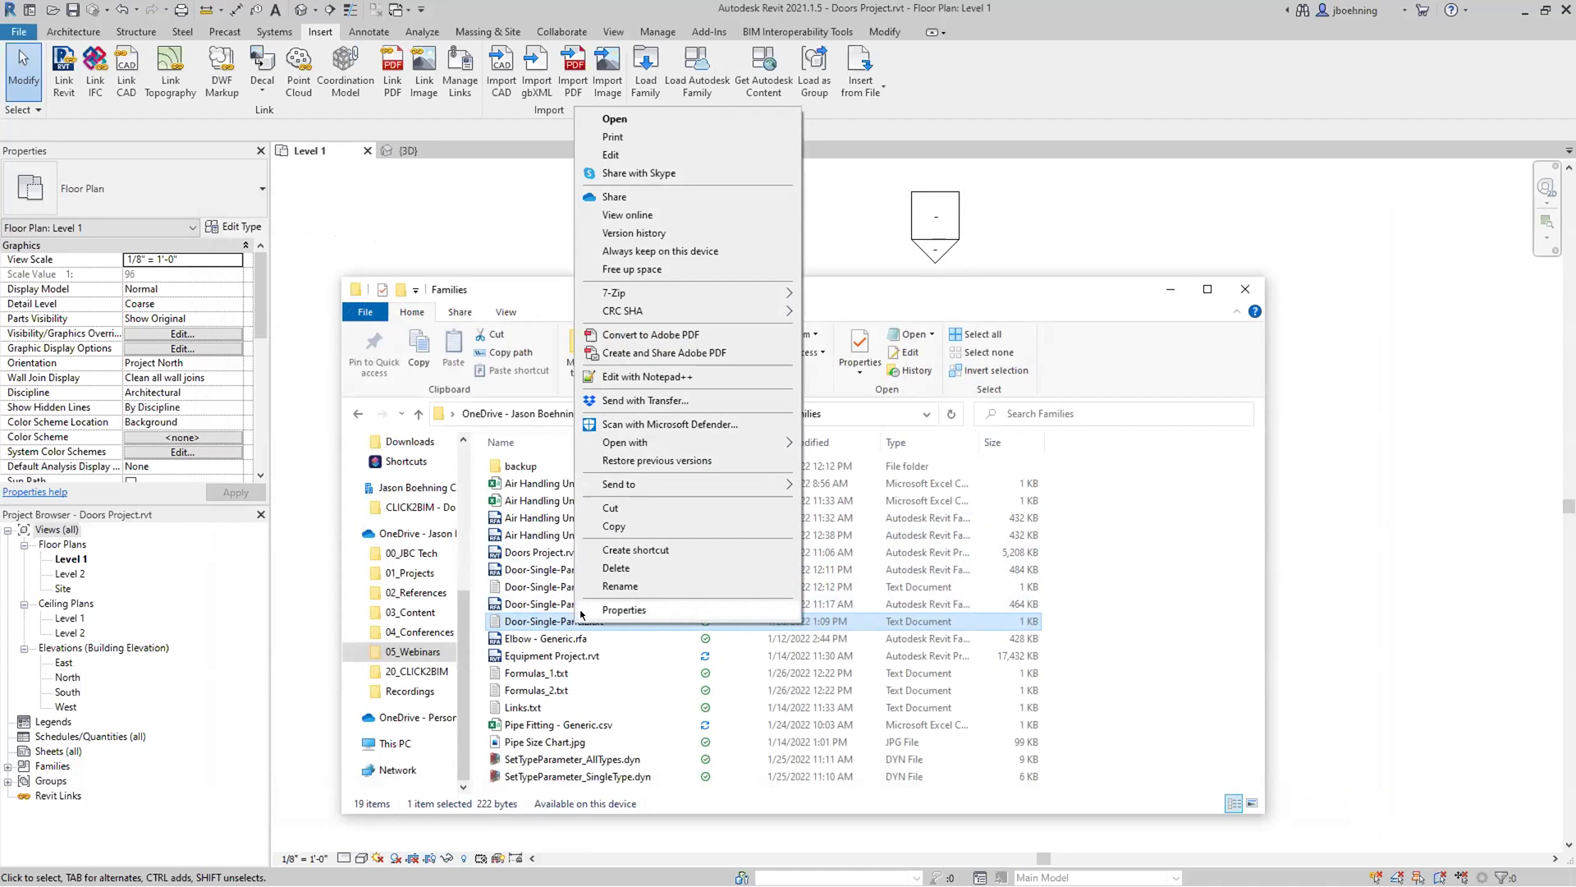
pyautogui.click(705, 379)
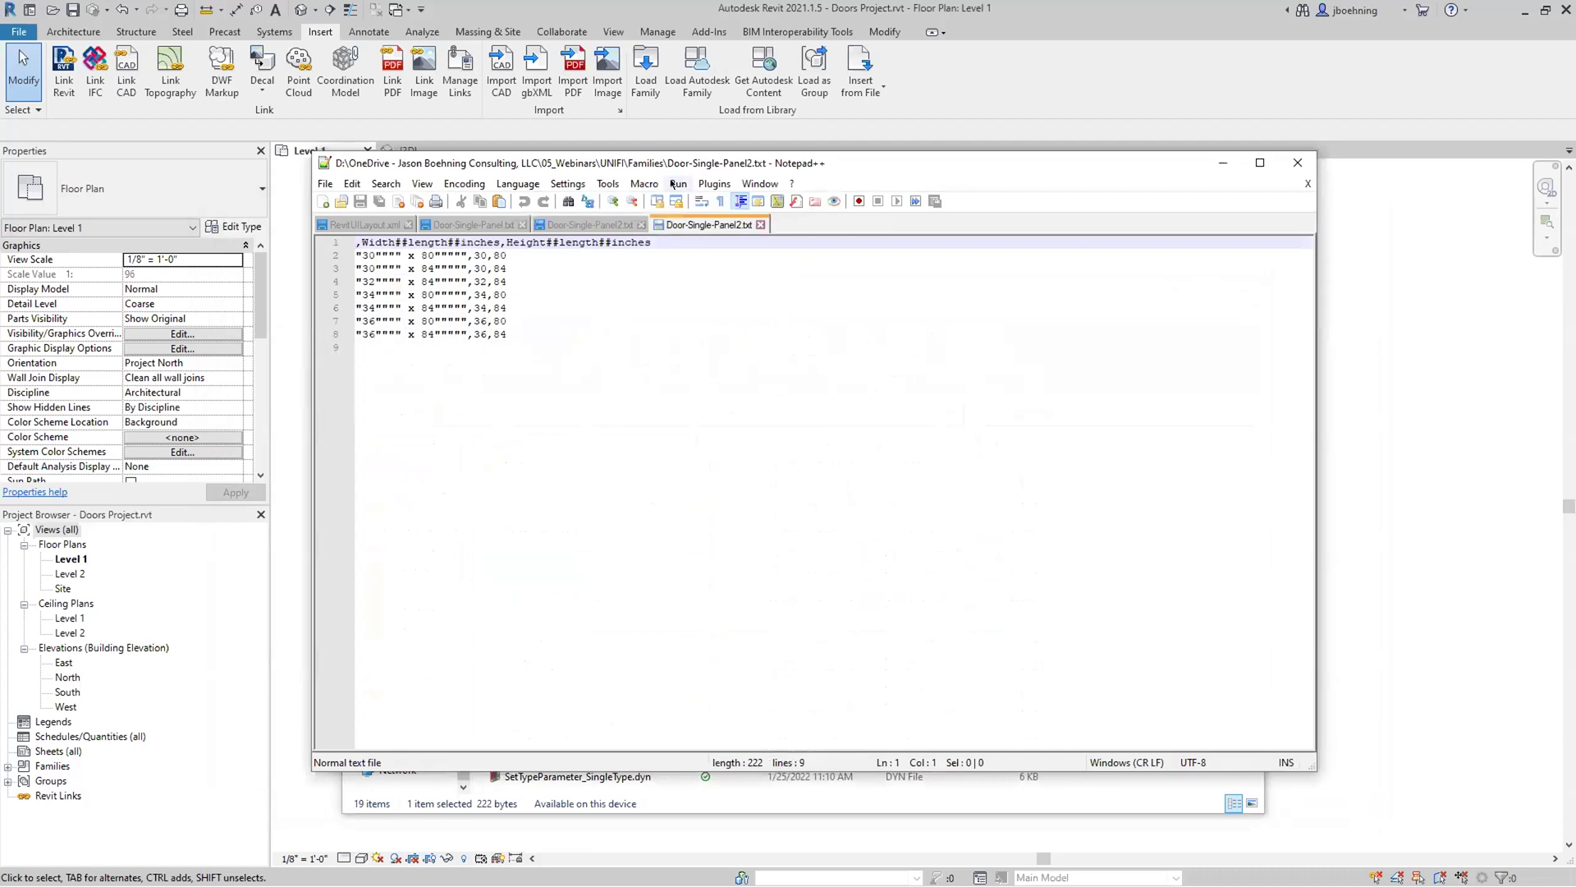
pyautogui.moveTo(673, 165); pyautogui.dragTo(660, 167)
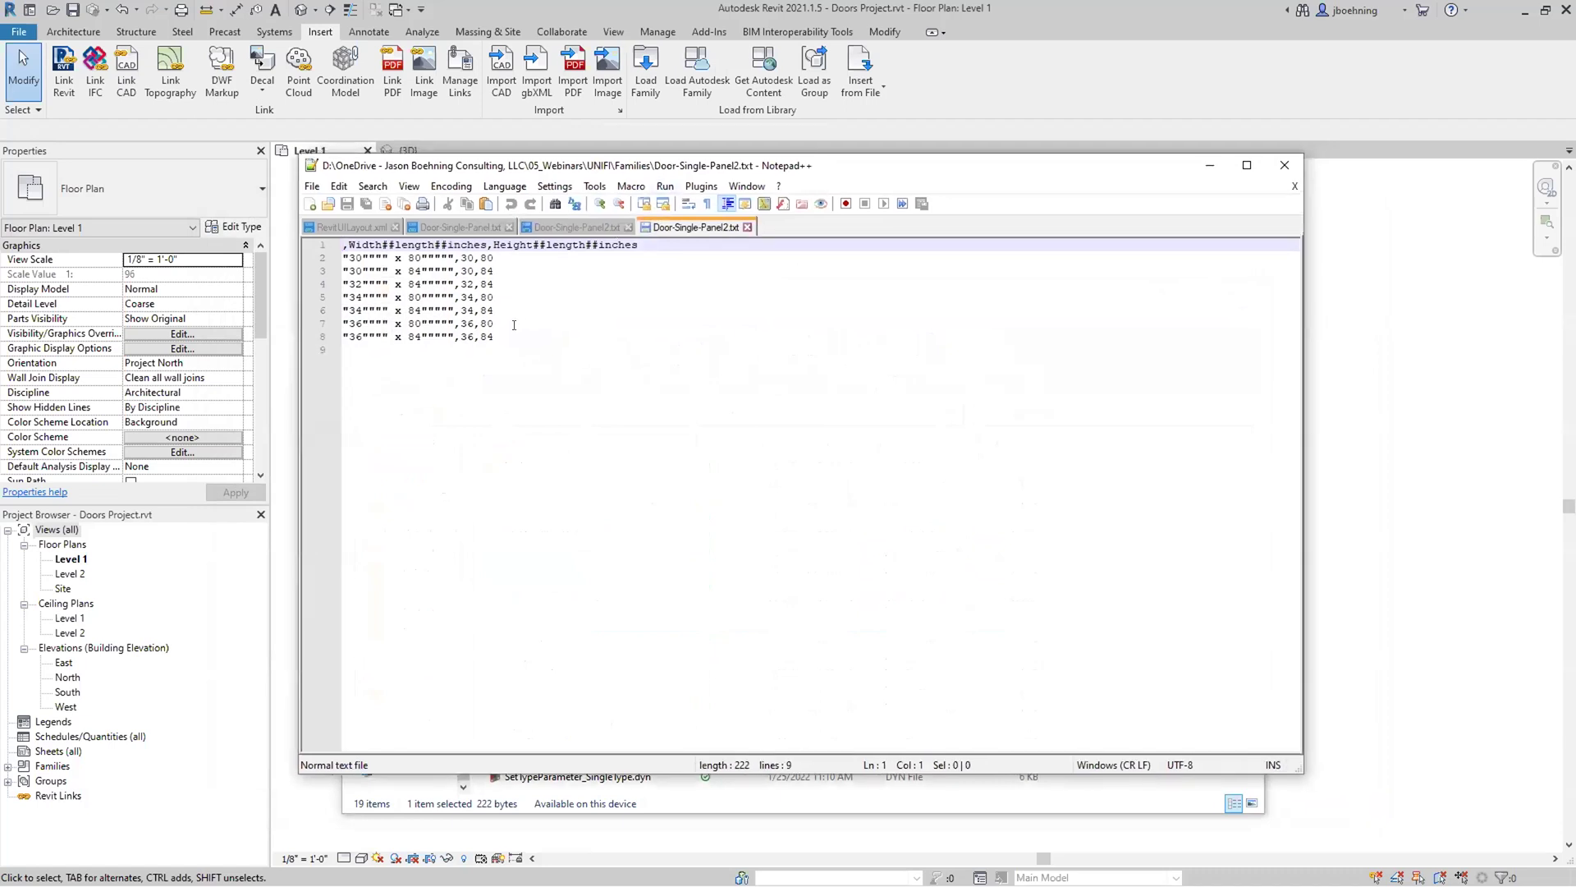
# Replace every run of five quotation marks with two, and every run of four with two, throughout Door-Single-Panel2.txt.
pyautogui.click(572, 203)
pyautogui.click(707, 392)
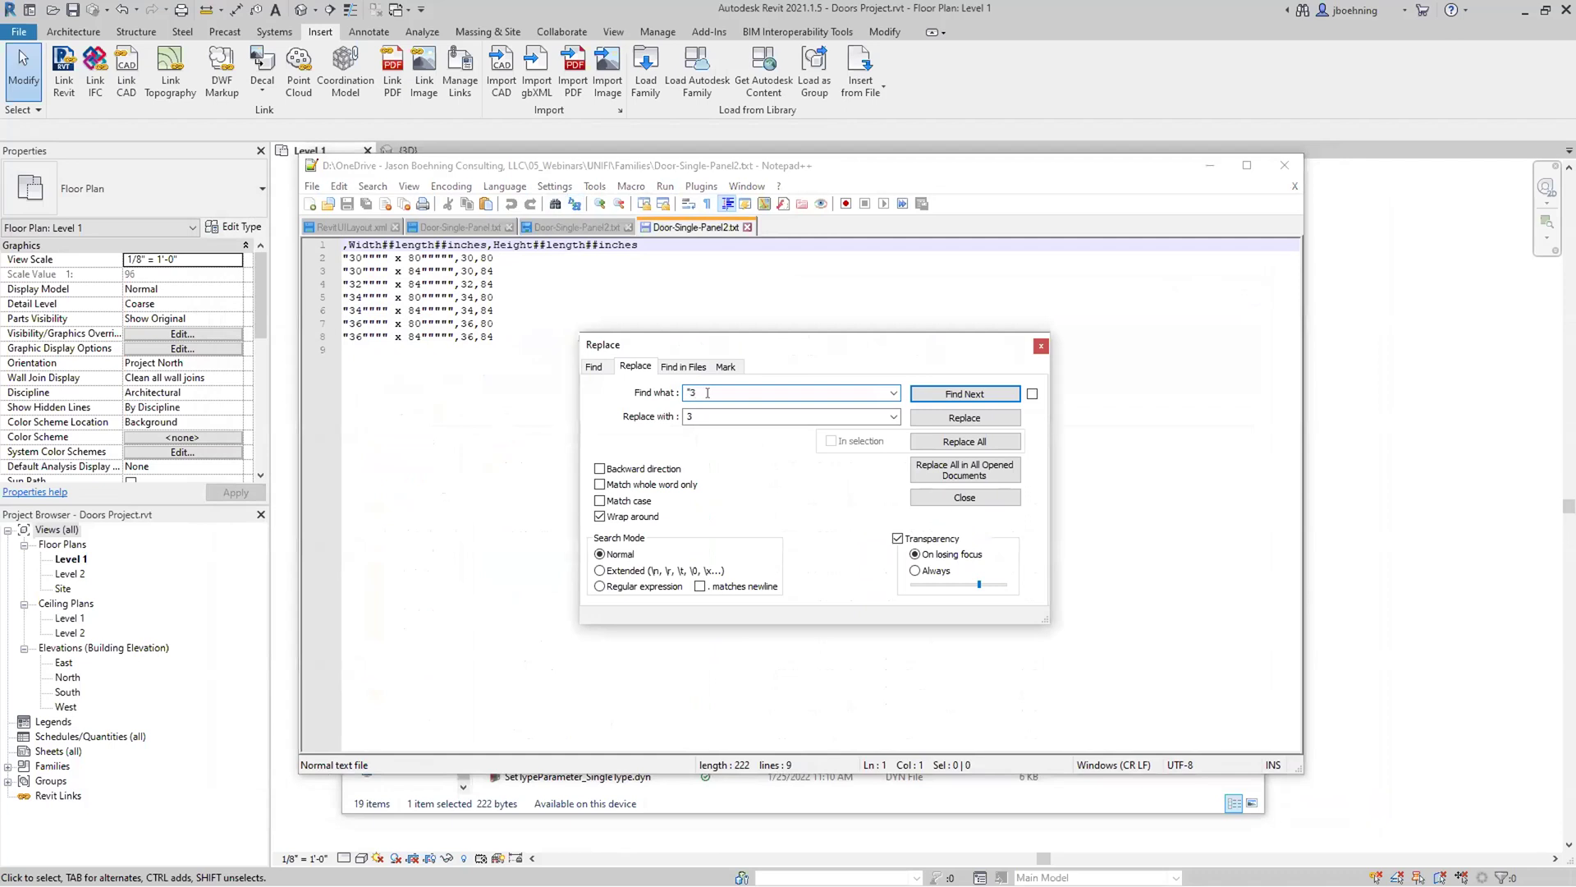
pyautogui.press('BackSpace')
pyautogui.write('"')
pyautogui.moveTo(700, 417); pyautogui.dragTo(681, 410)
pyautogui.write('"')
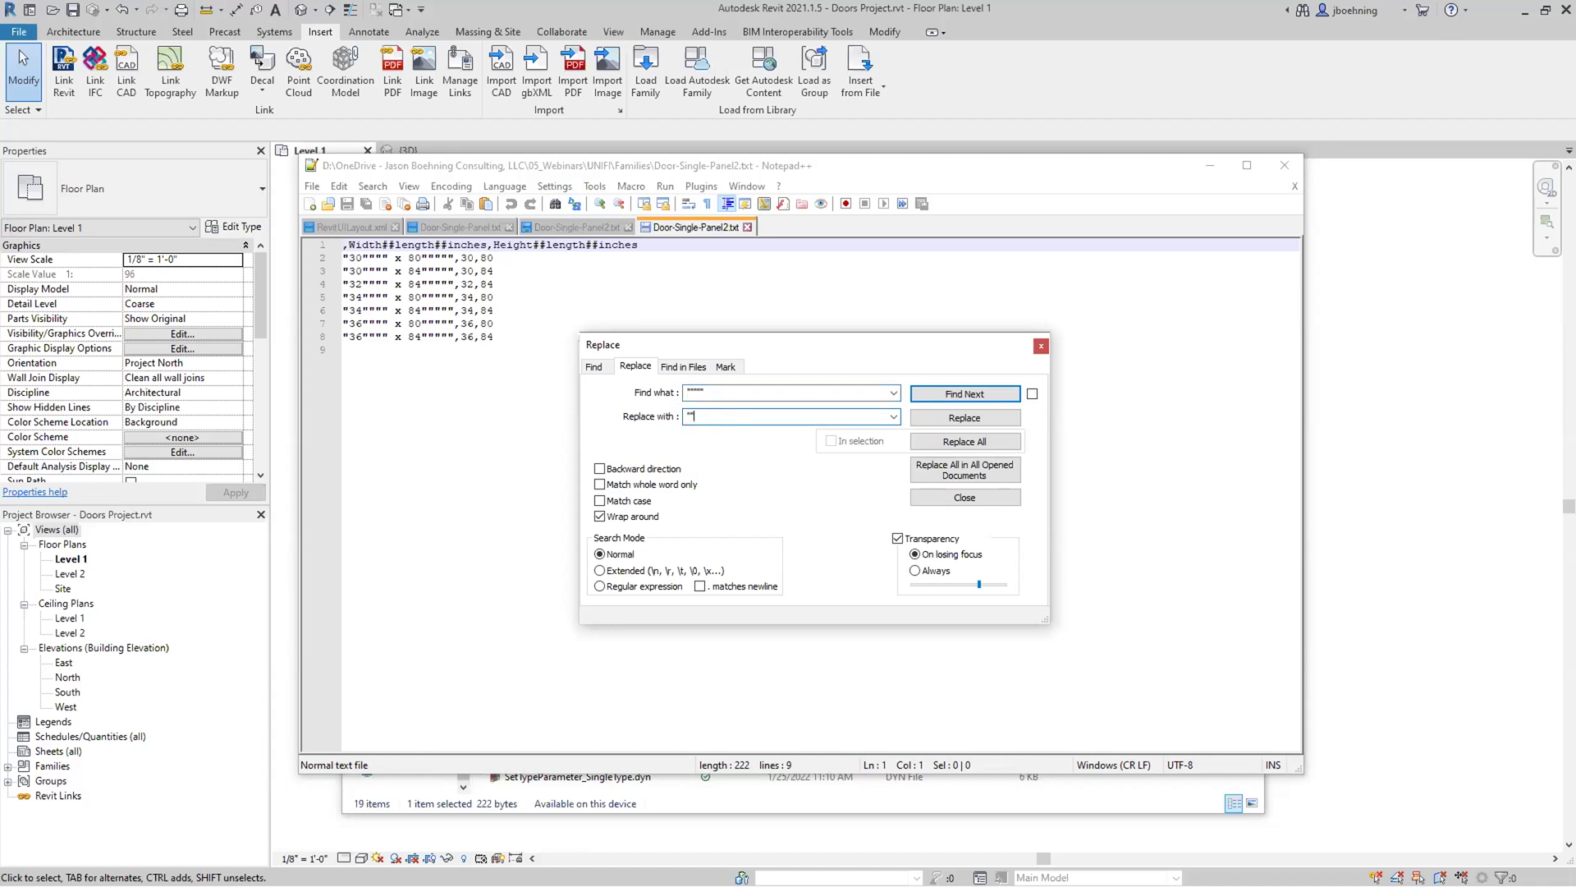
pyautogui.click(949, 442)
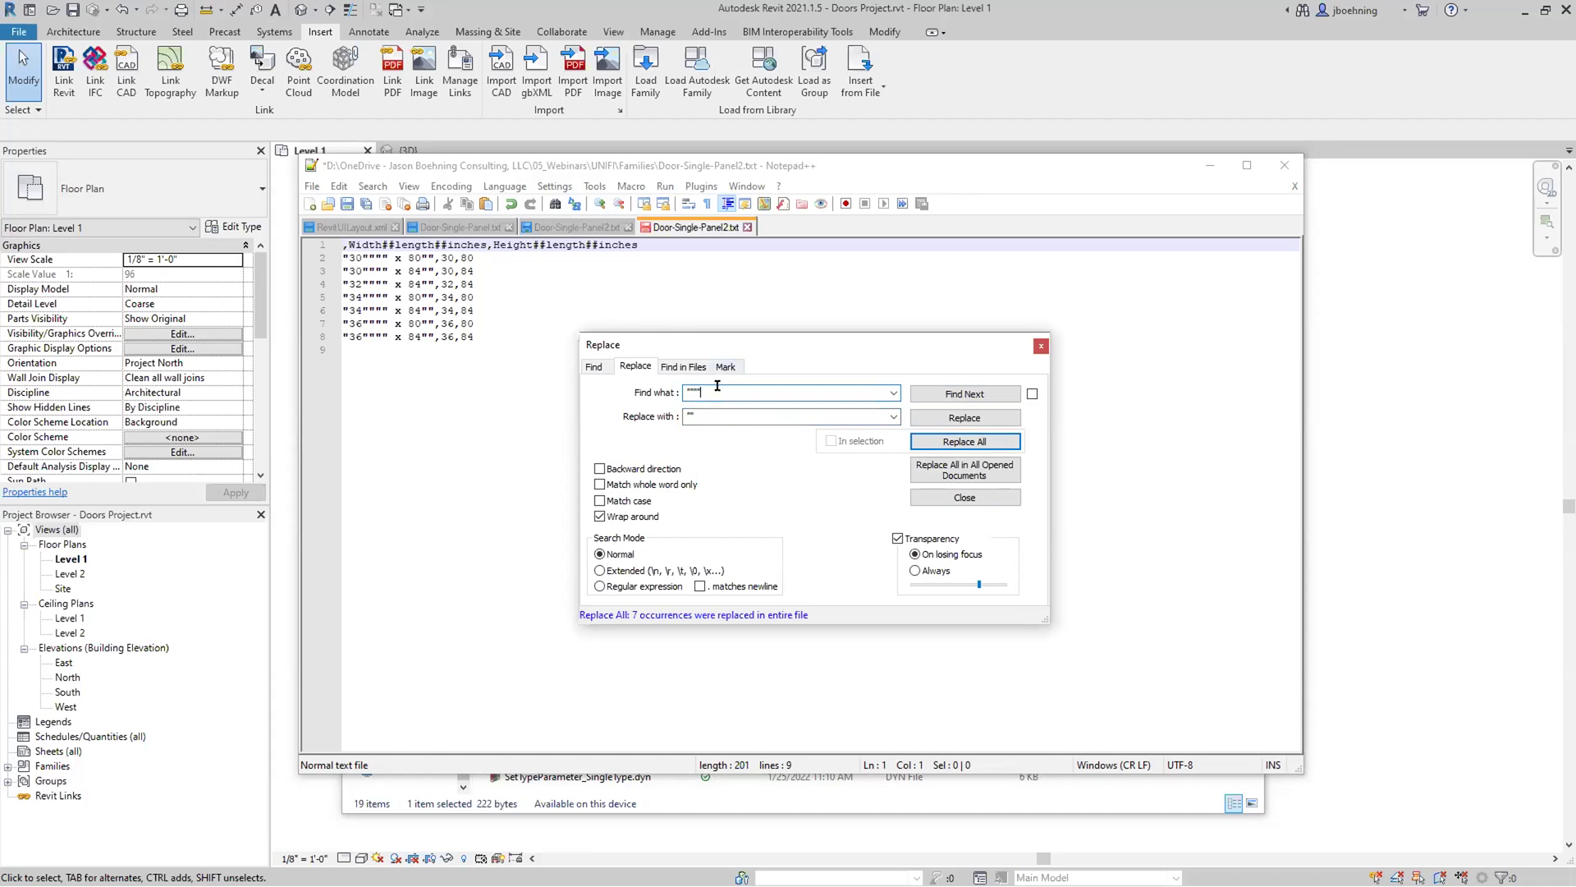
pyautogui.click(964, 442)
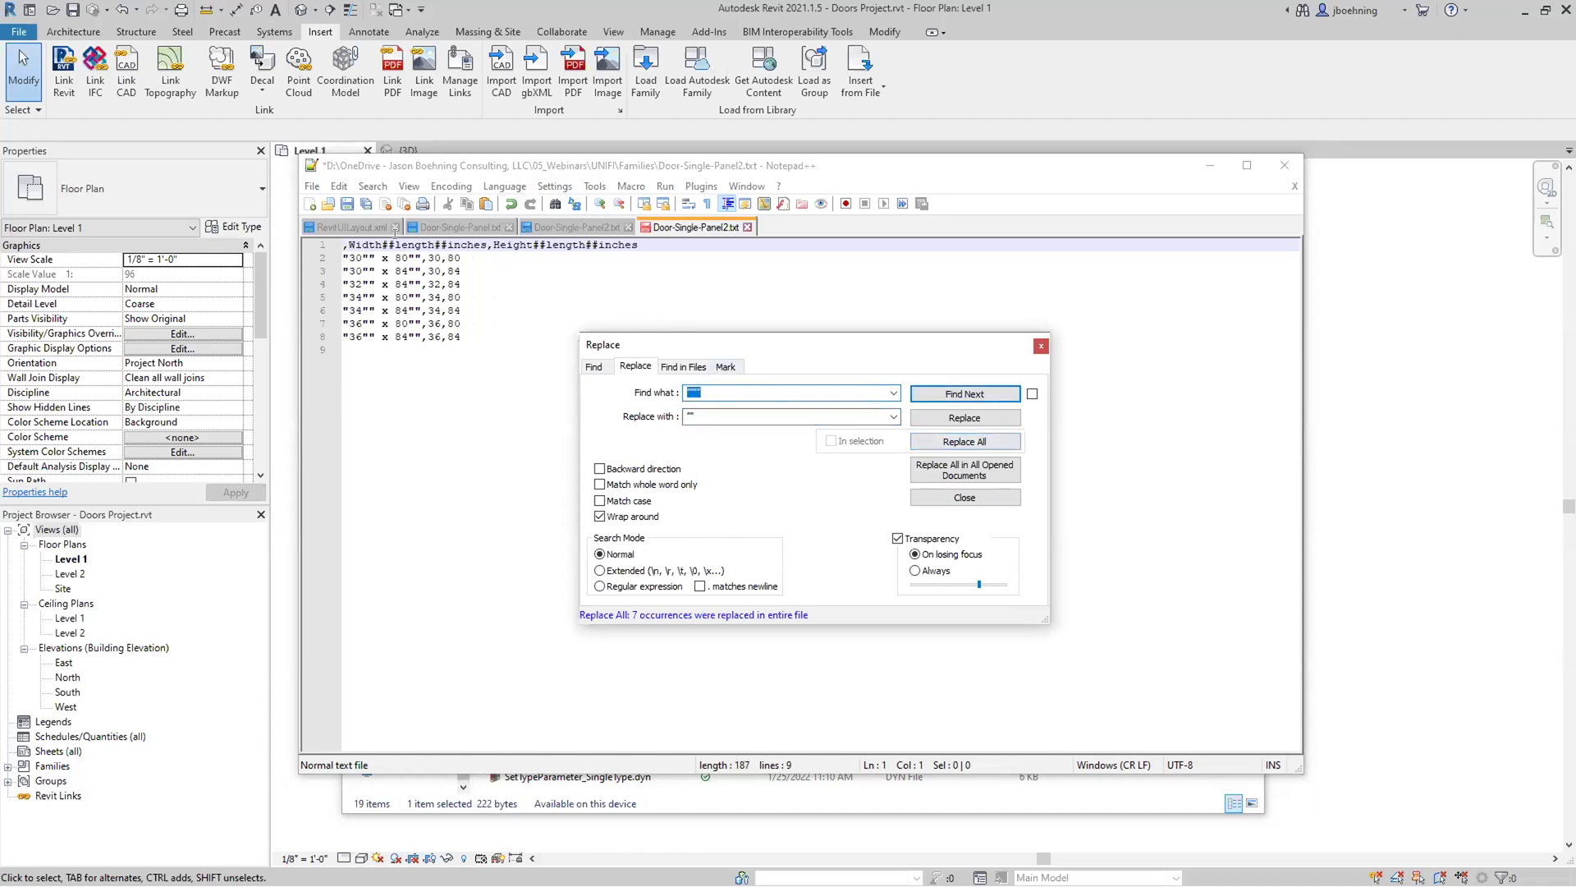
# Try to replace every "3 with nothing throughout the type catalog, and undo that replacement.
pyautogui.write('"3')
pyautogui.press('Tab')
pyautogui.press('BackSpace')
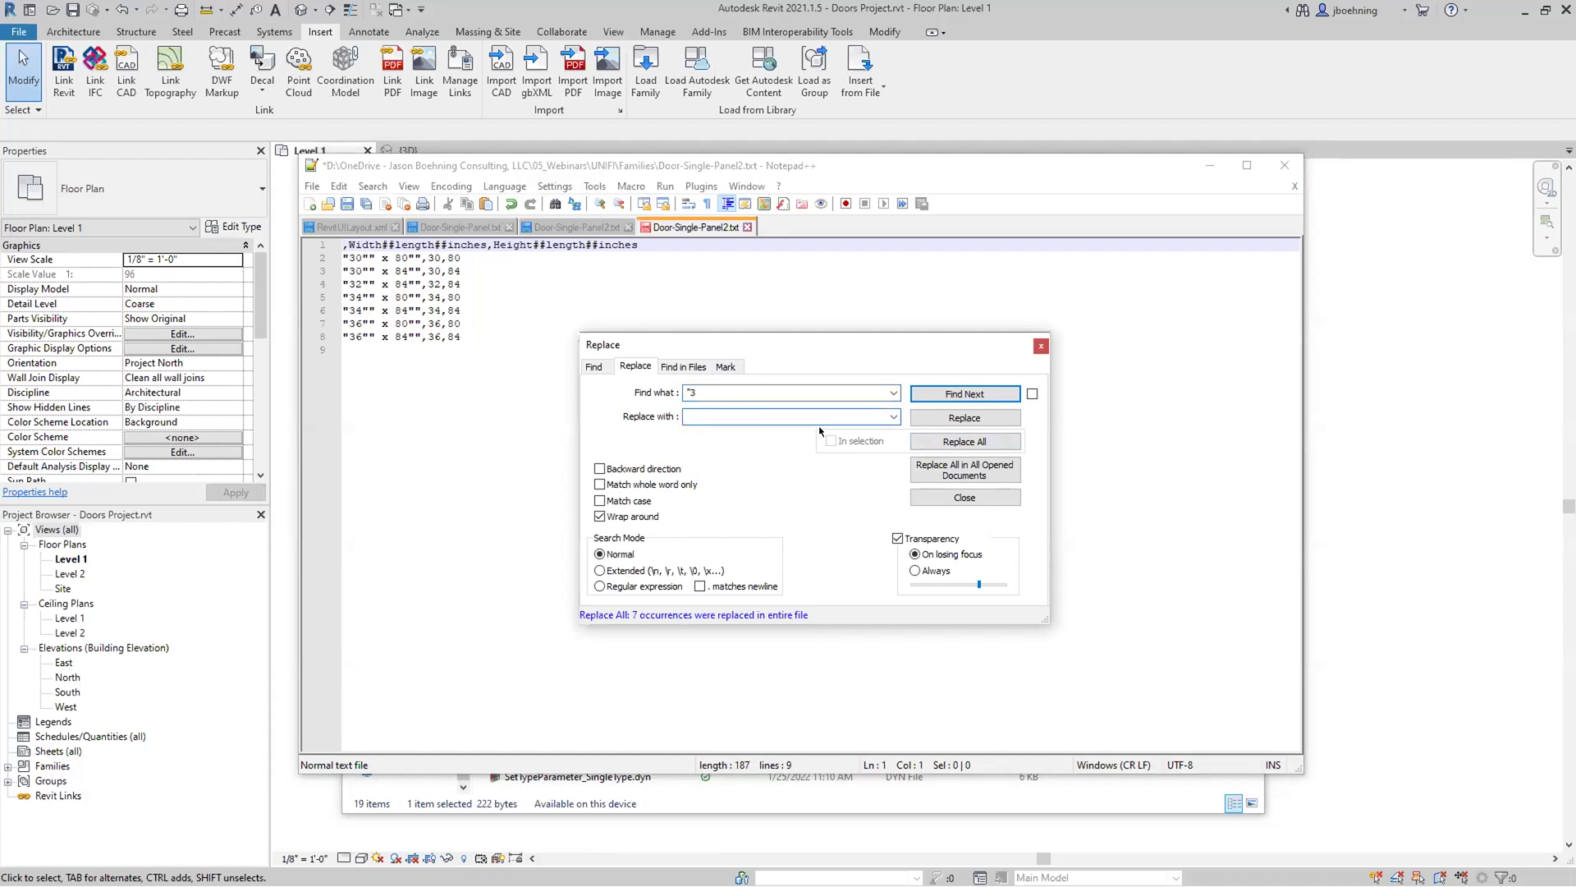
pyautogui.click(942, 443)
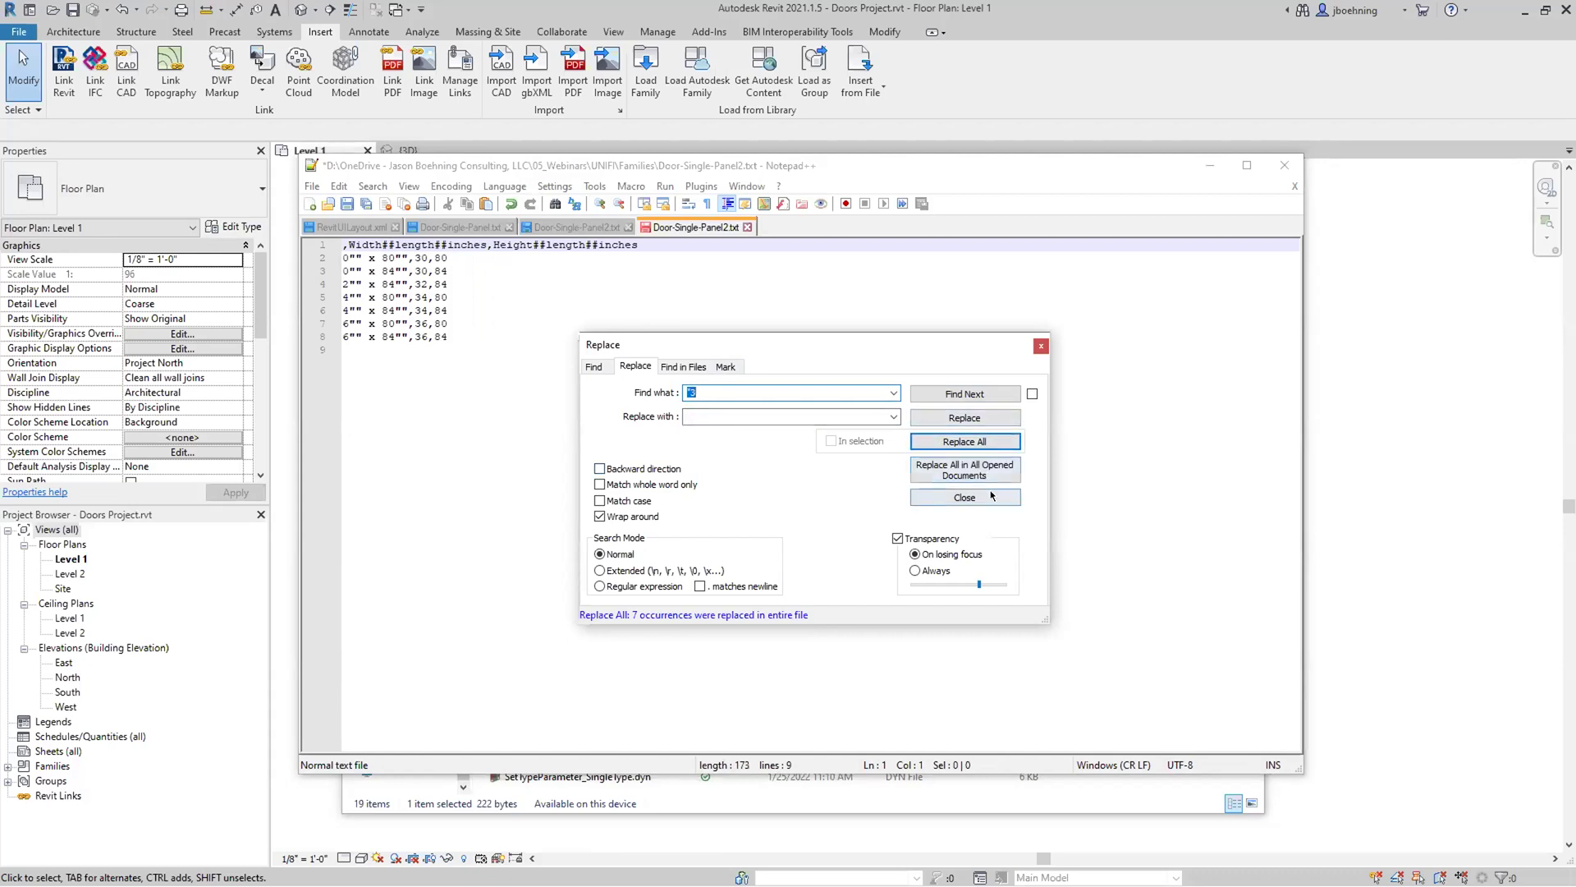
pyautogui.click(964, 498)
pyautogui.click(338, 186)
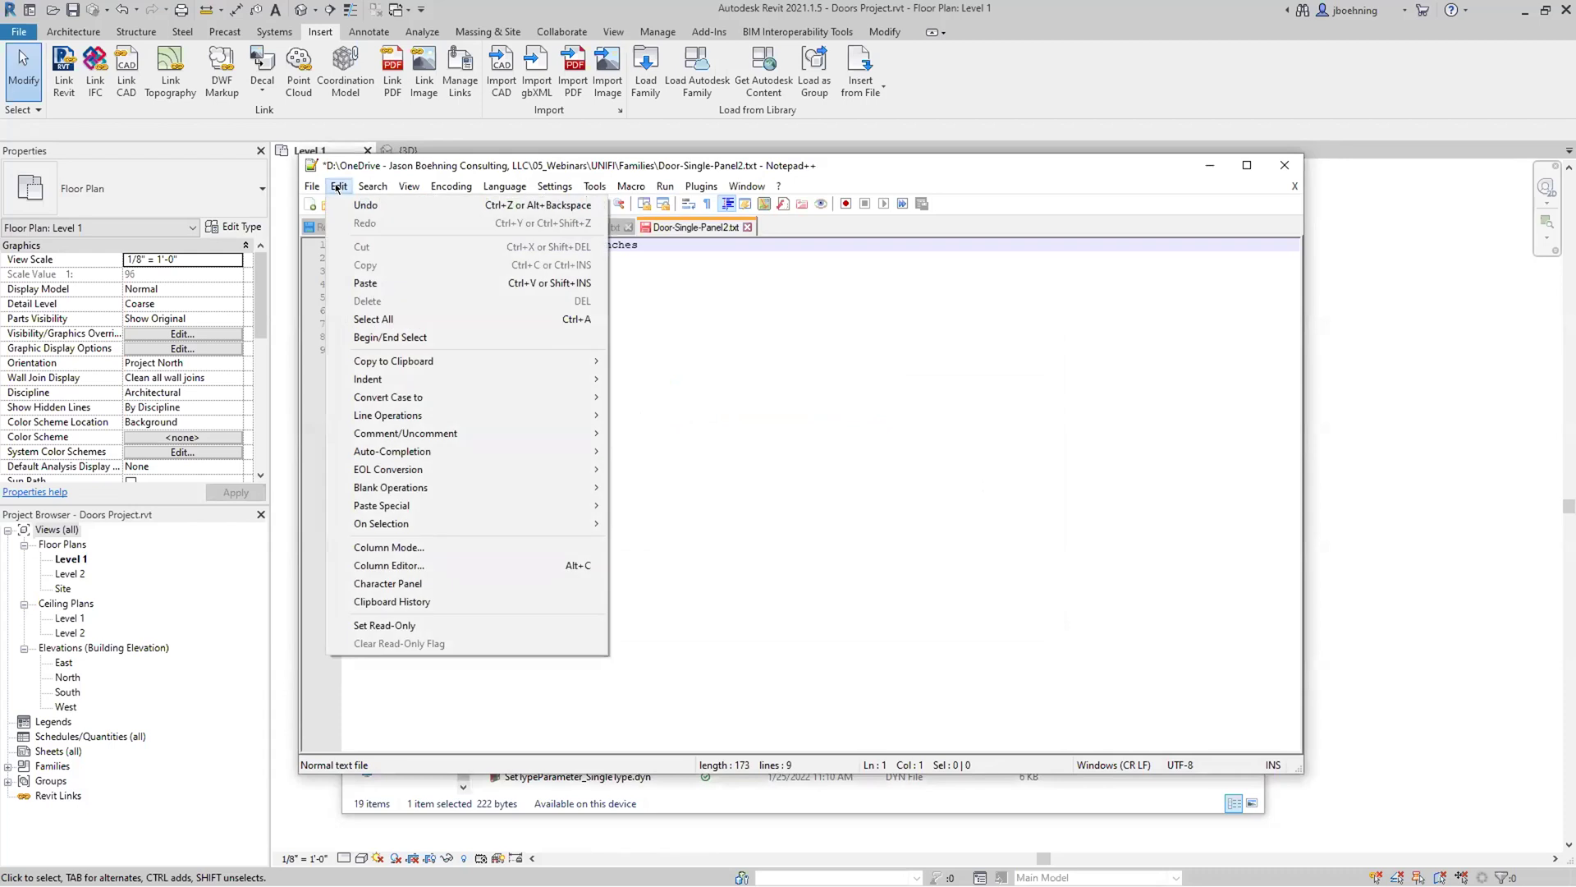
pyautogui.click(361, 204)
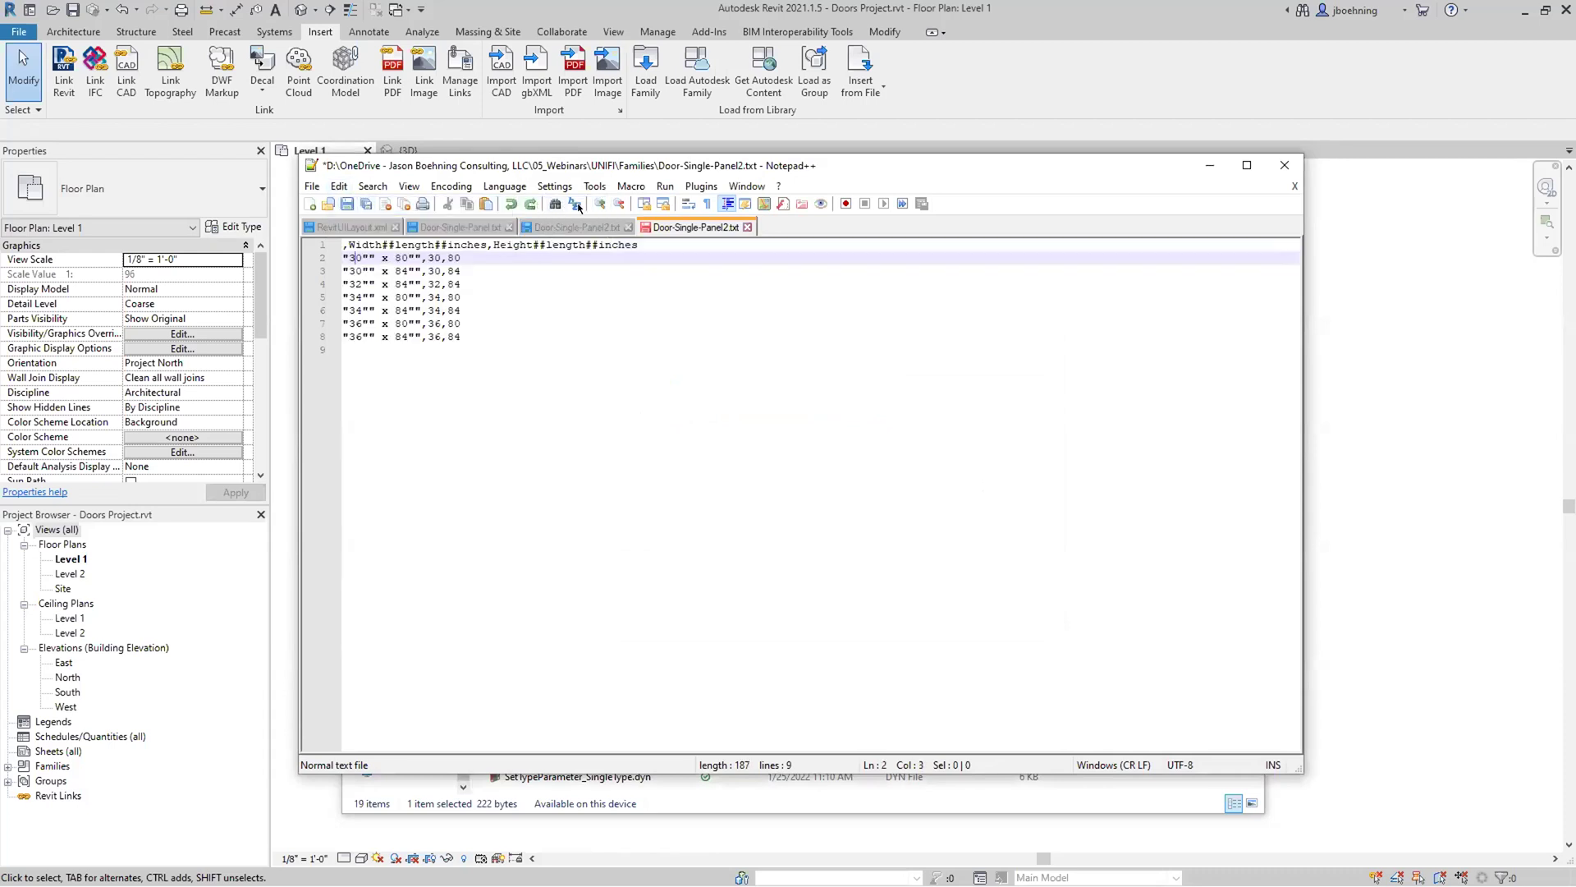
# Replace every "3 with 3 throughout the type catalog to remove the leading quotation mark from each type name.
pyautogui.click(577, 204)
pyautogui.write('"3')
pyautogui.click(717, 408)
pyautogui.write('3')
pyautogui.click(965, 441)
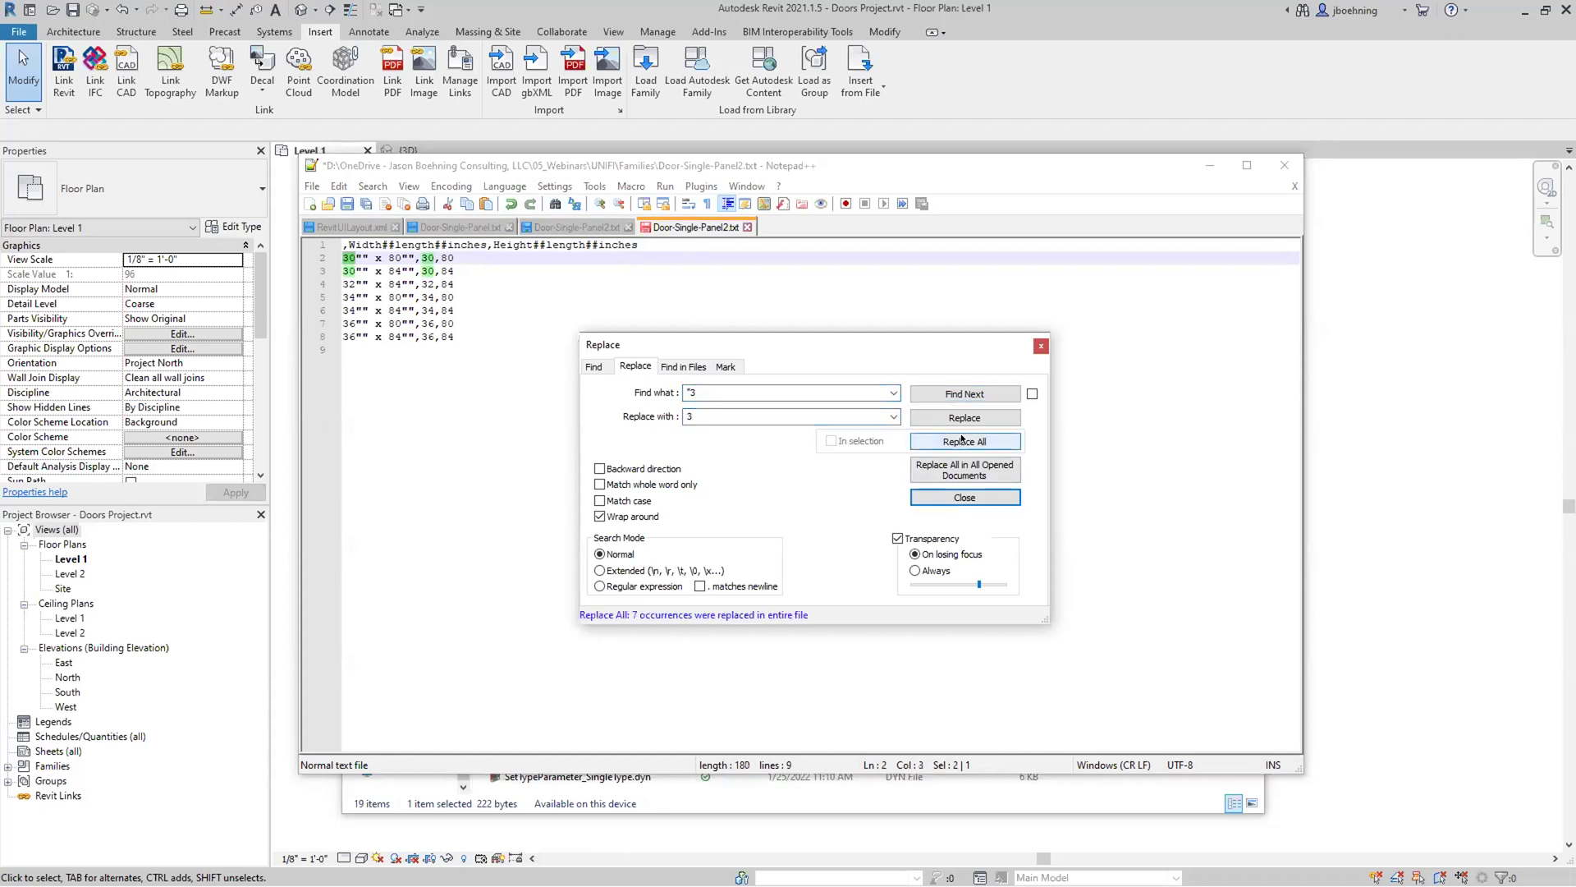
pyautogui.click(1040, 347)
pyautogui.click(508, 334)
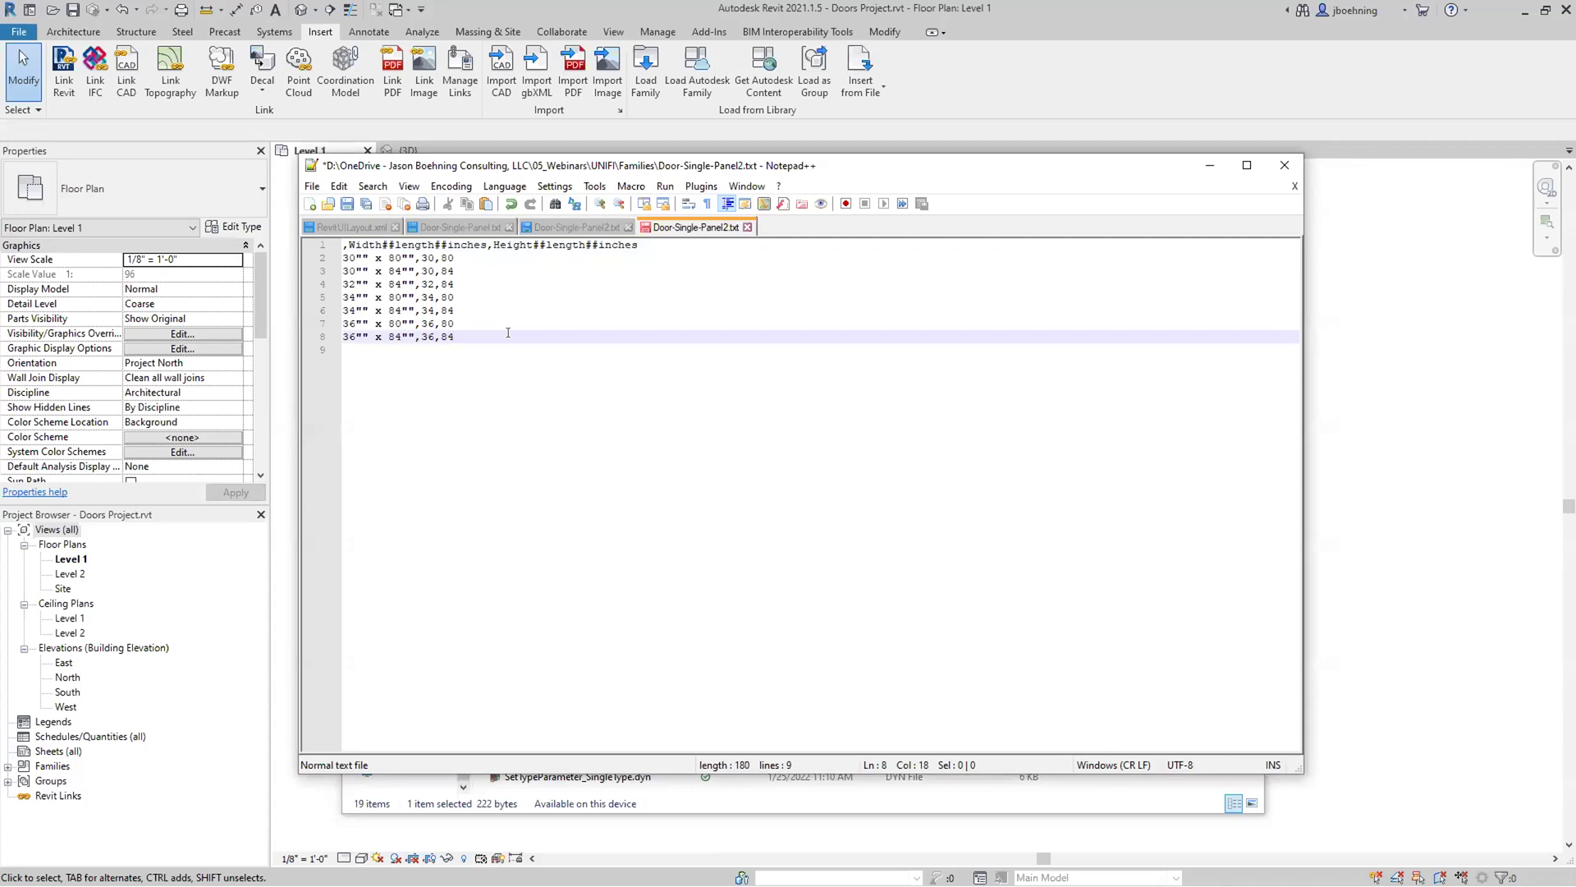
# Save and close Door-Single-Panel2.txt, and minimize Notepad++.
pyautogui.click(348, 204)
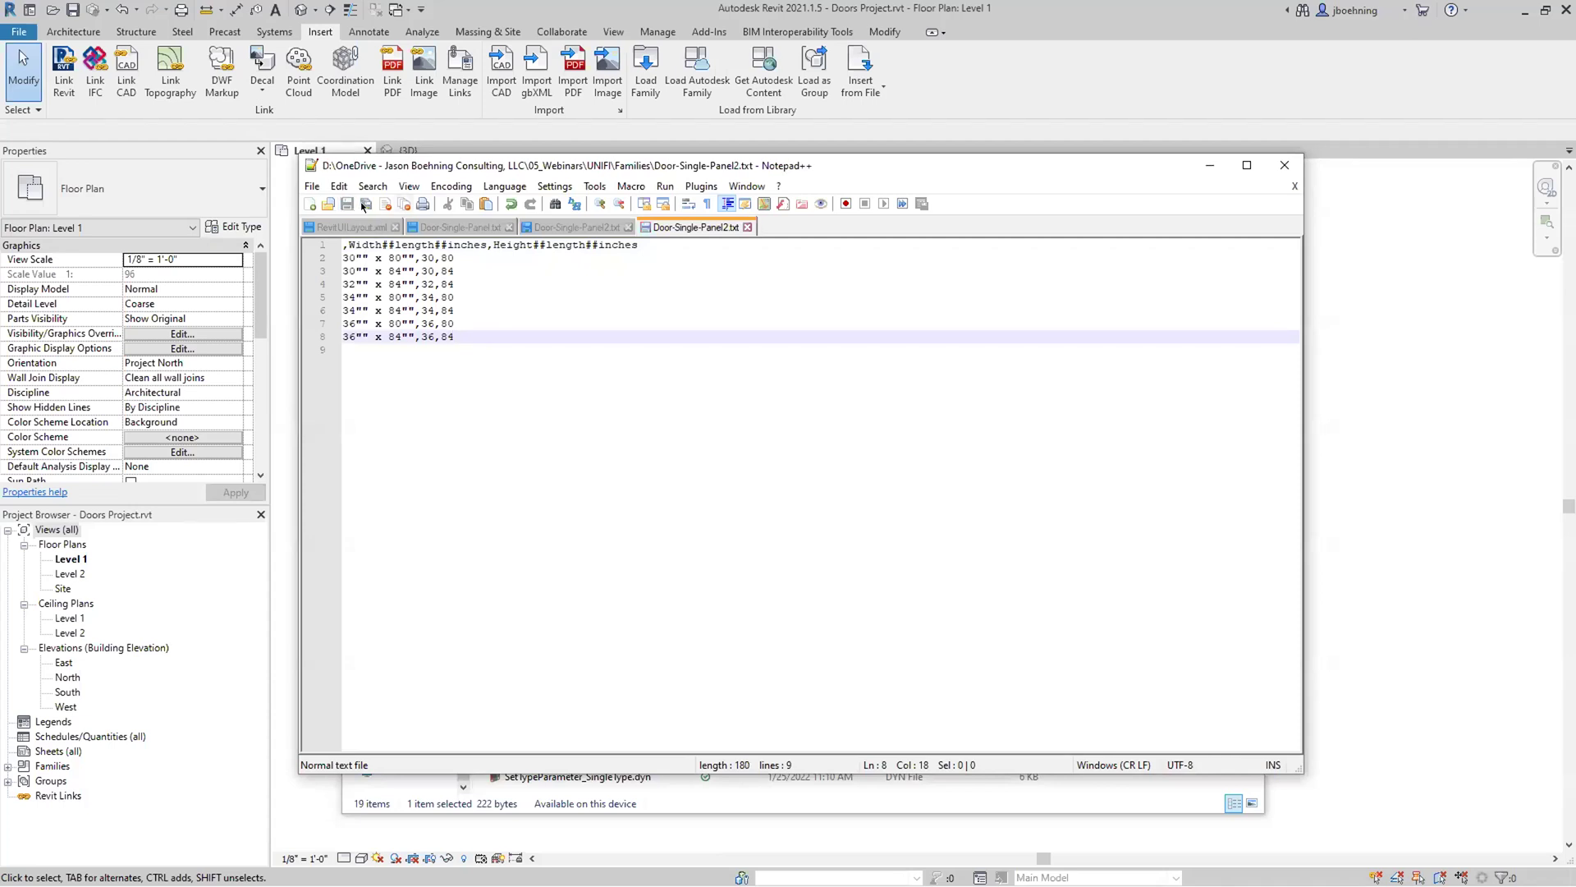
pyautogui.click(747, 227)
pyautogui.click(1210, 167)
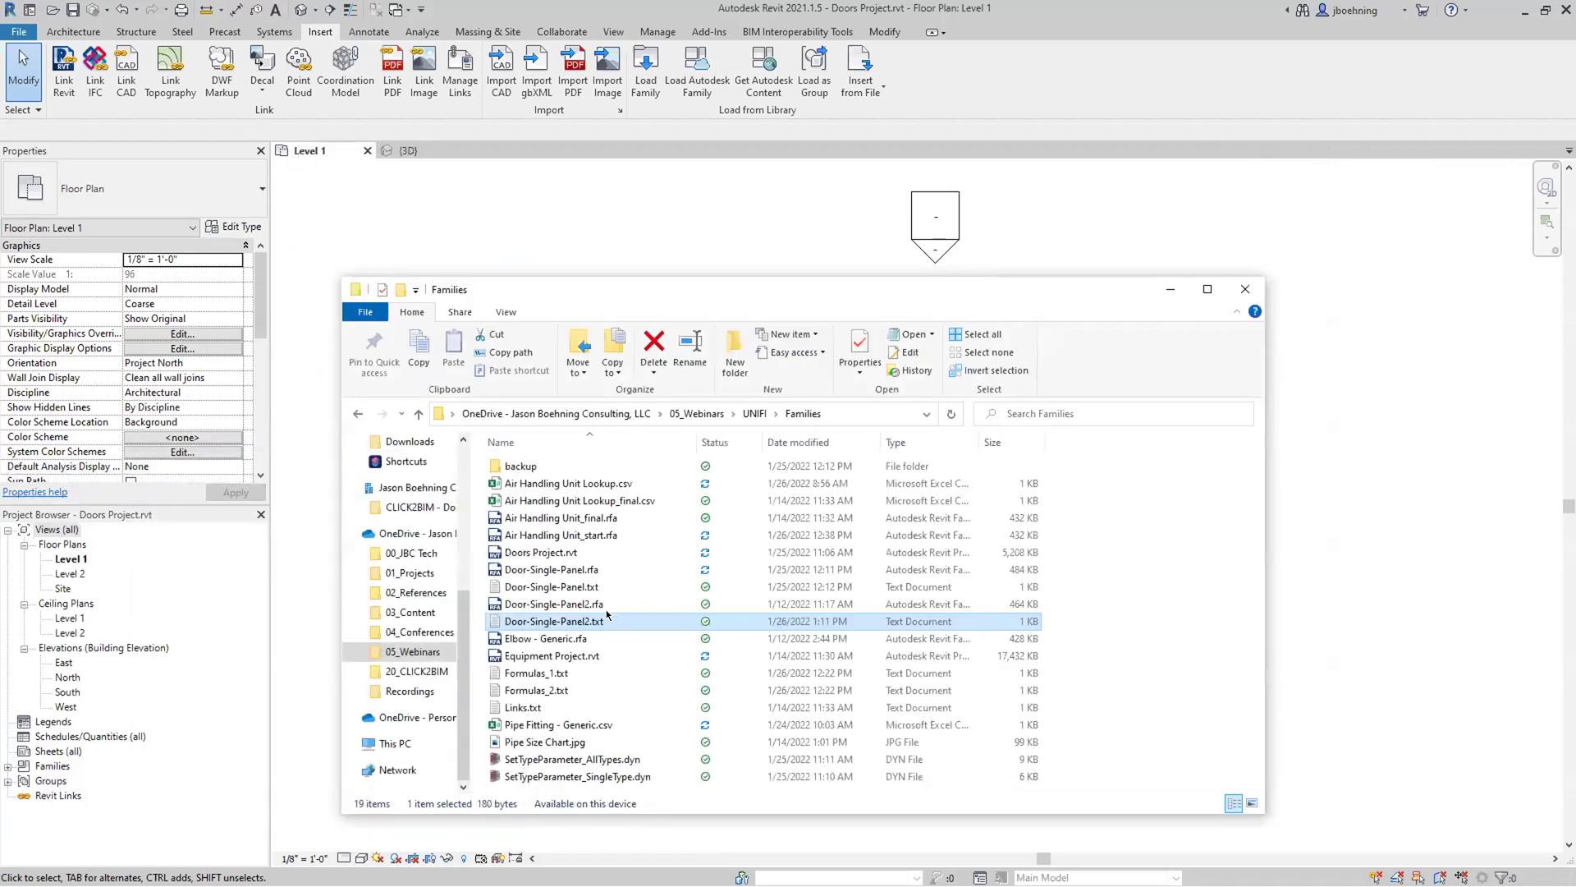
# Review the type names in Door-Single-Panel2.txt and Door-Single-Panel.txt in Notepad, closing each file after reading it.
pyautogui.doubleClick(565, 620)
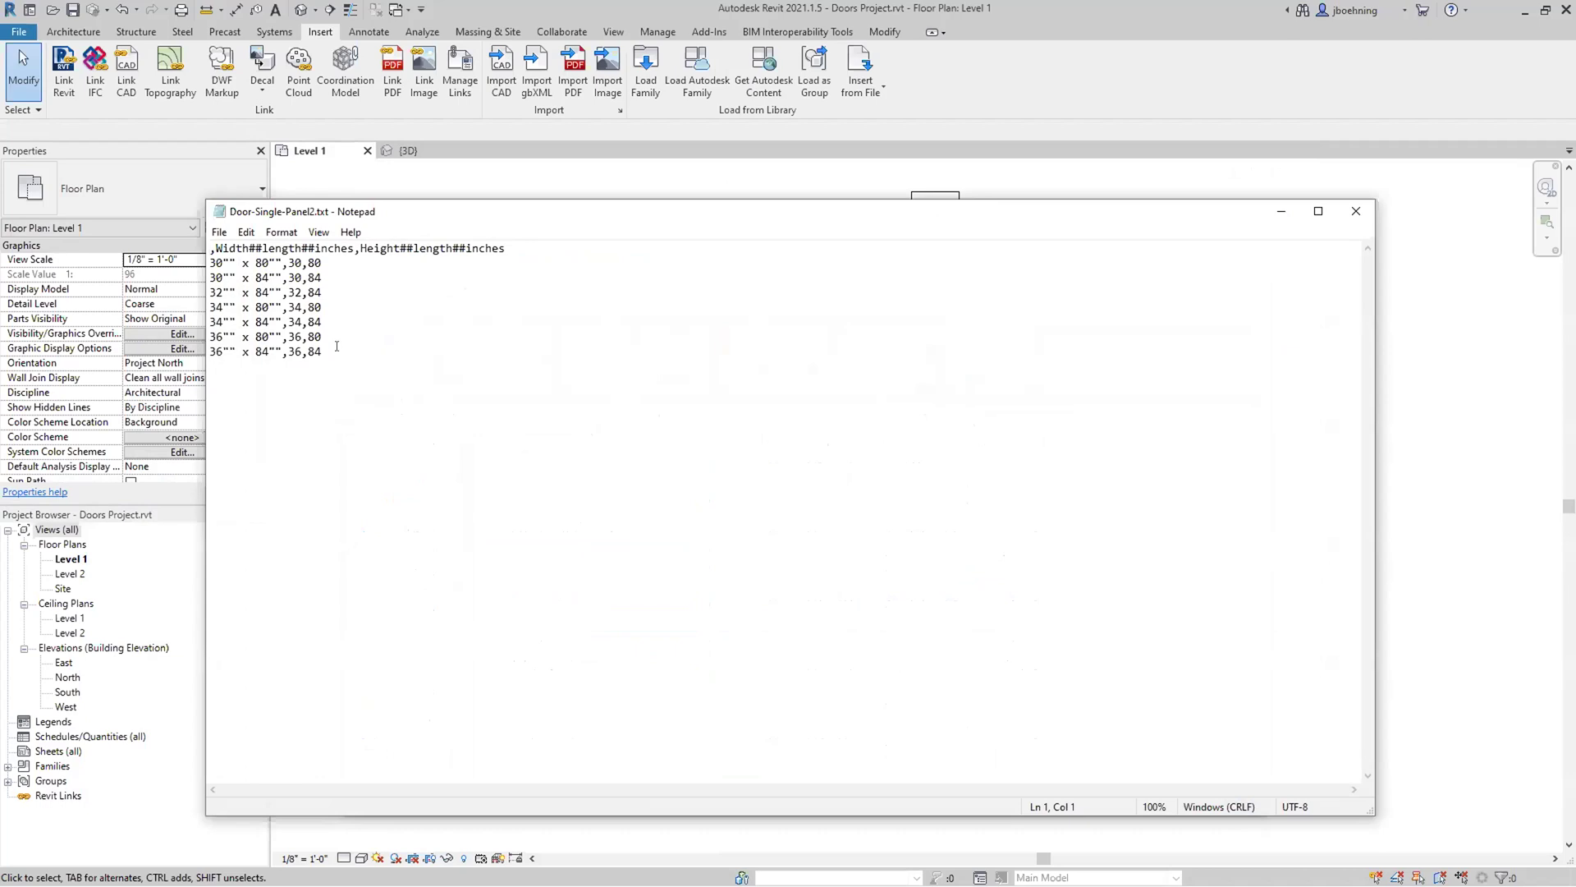
pyautogui.click(1355, 215)
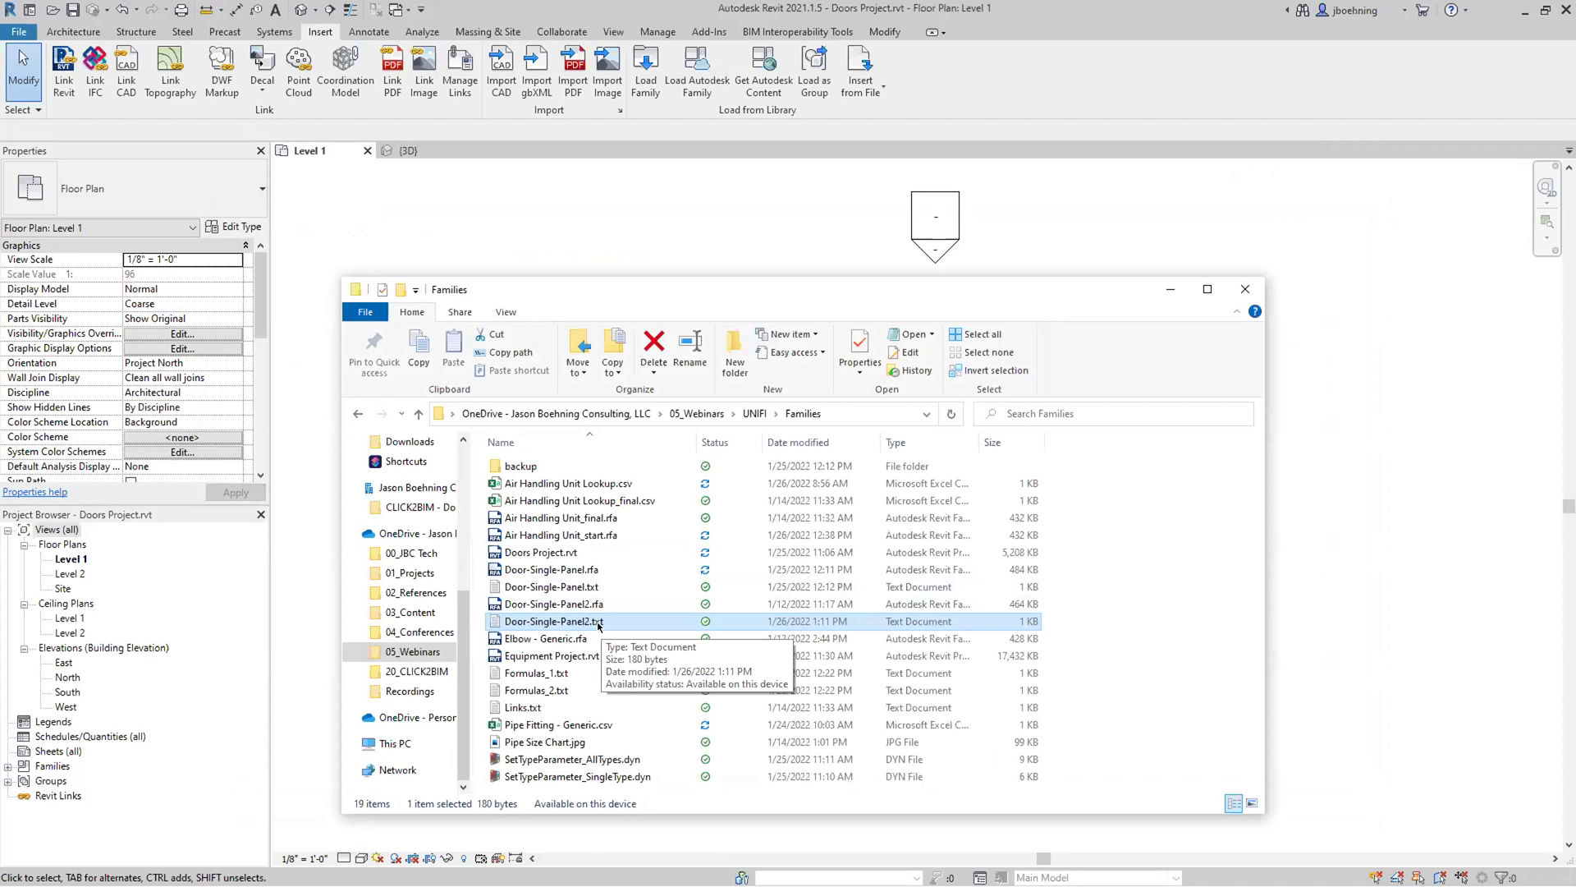
pyautogui.click(606, 588)
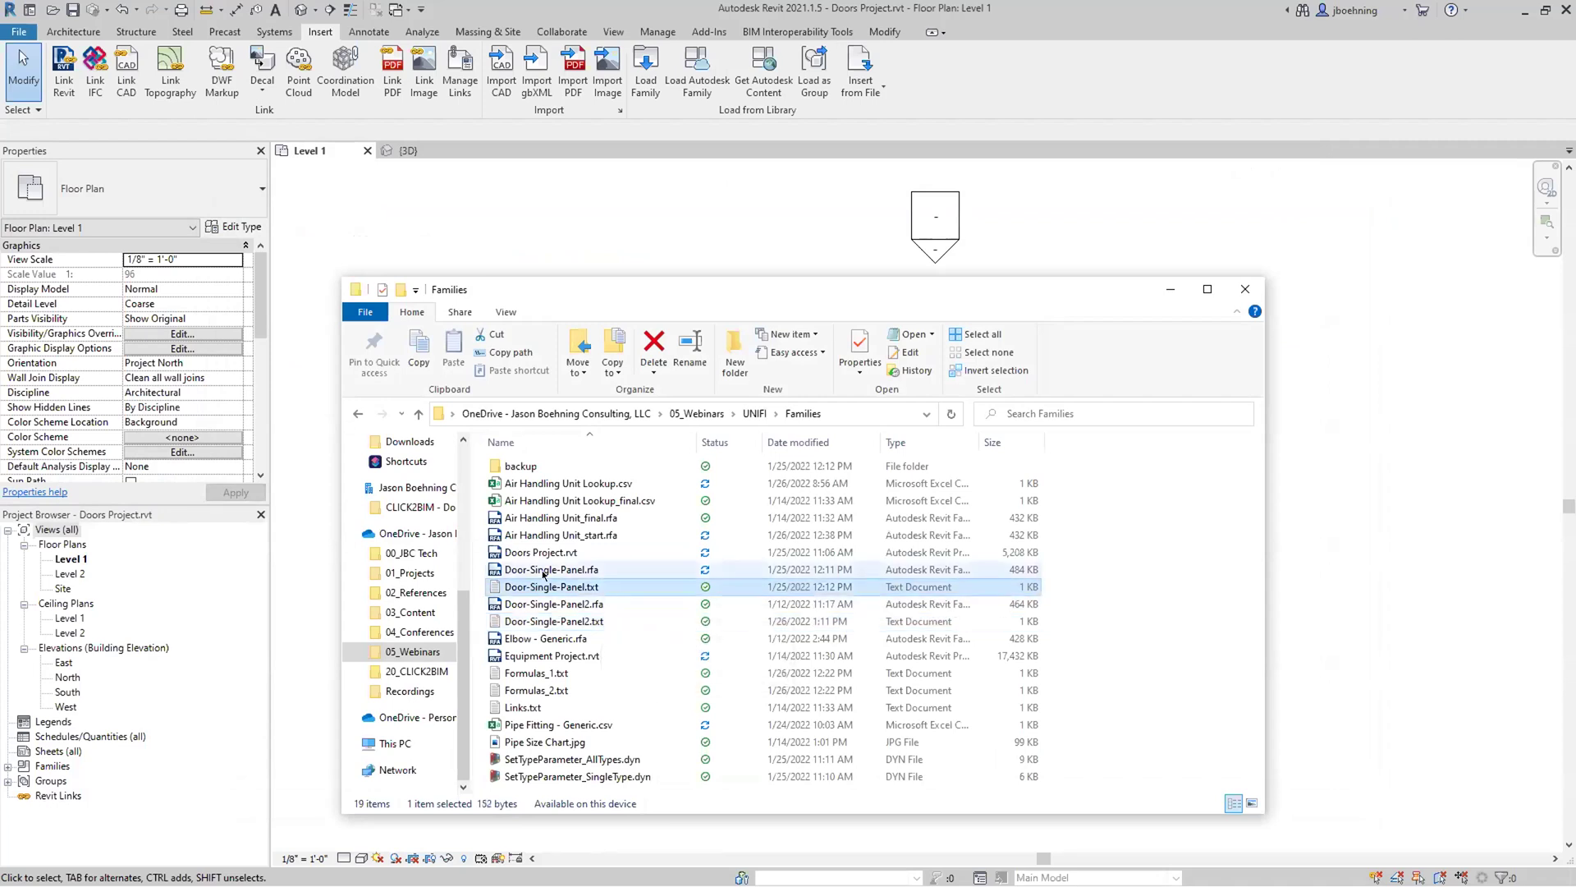
pyautogui.doubleClick(601, 588)
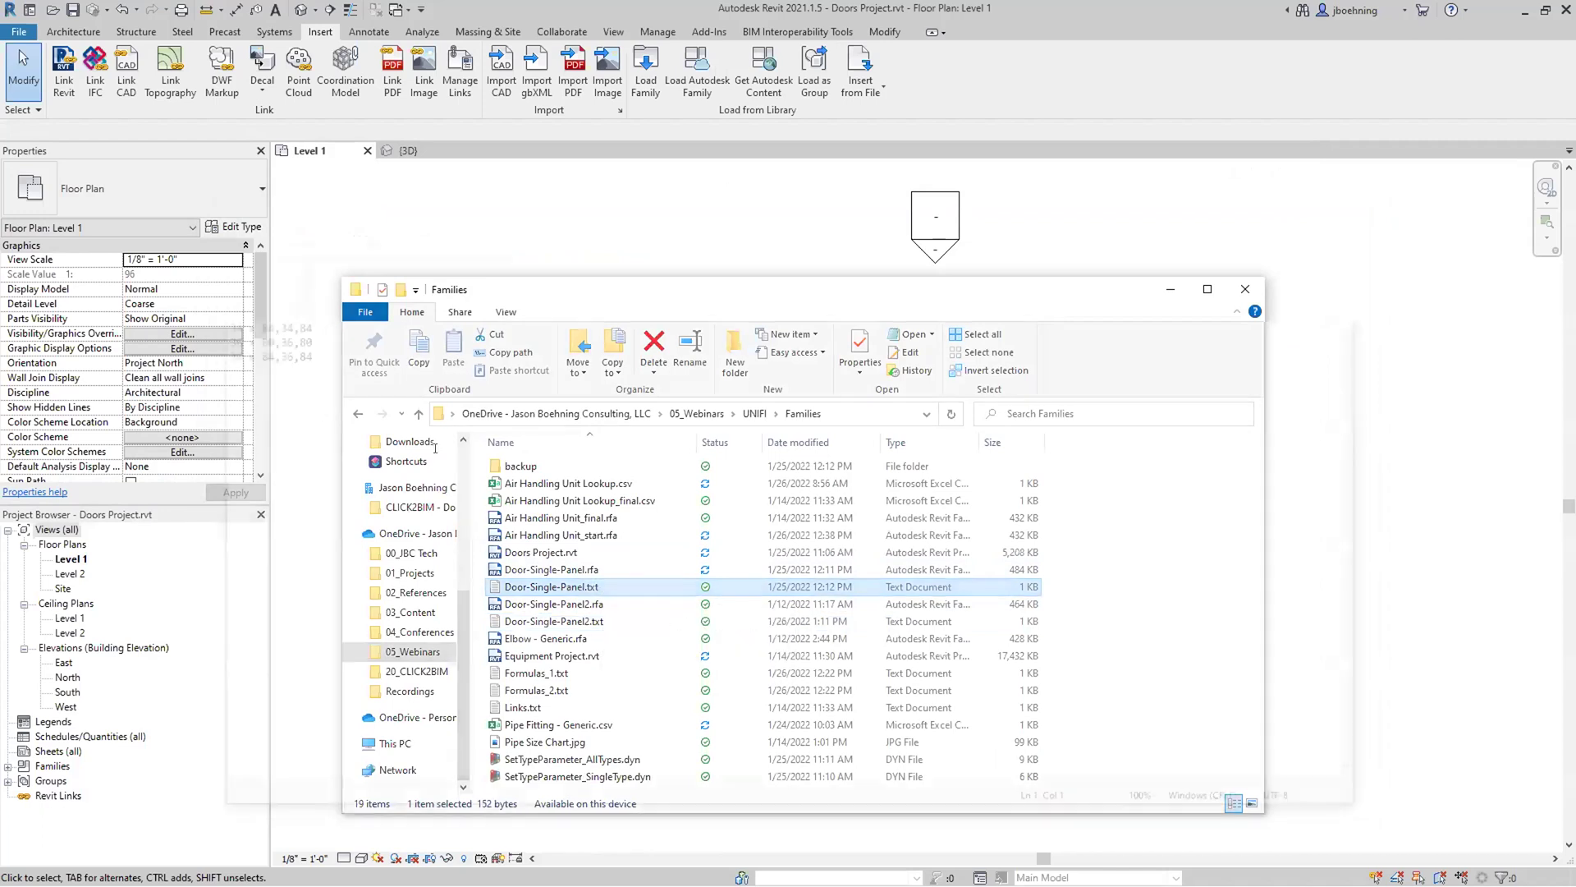
pyautogui.click(1356, 212)
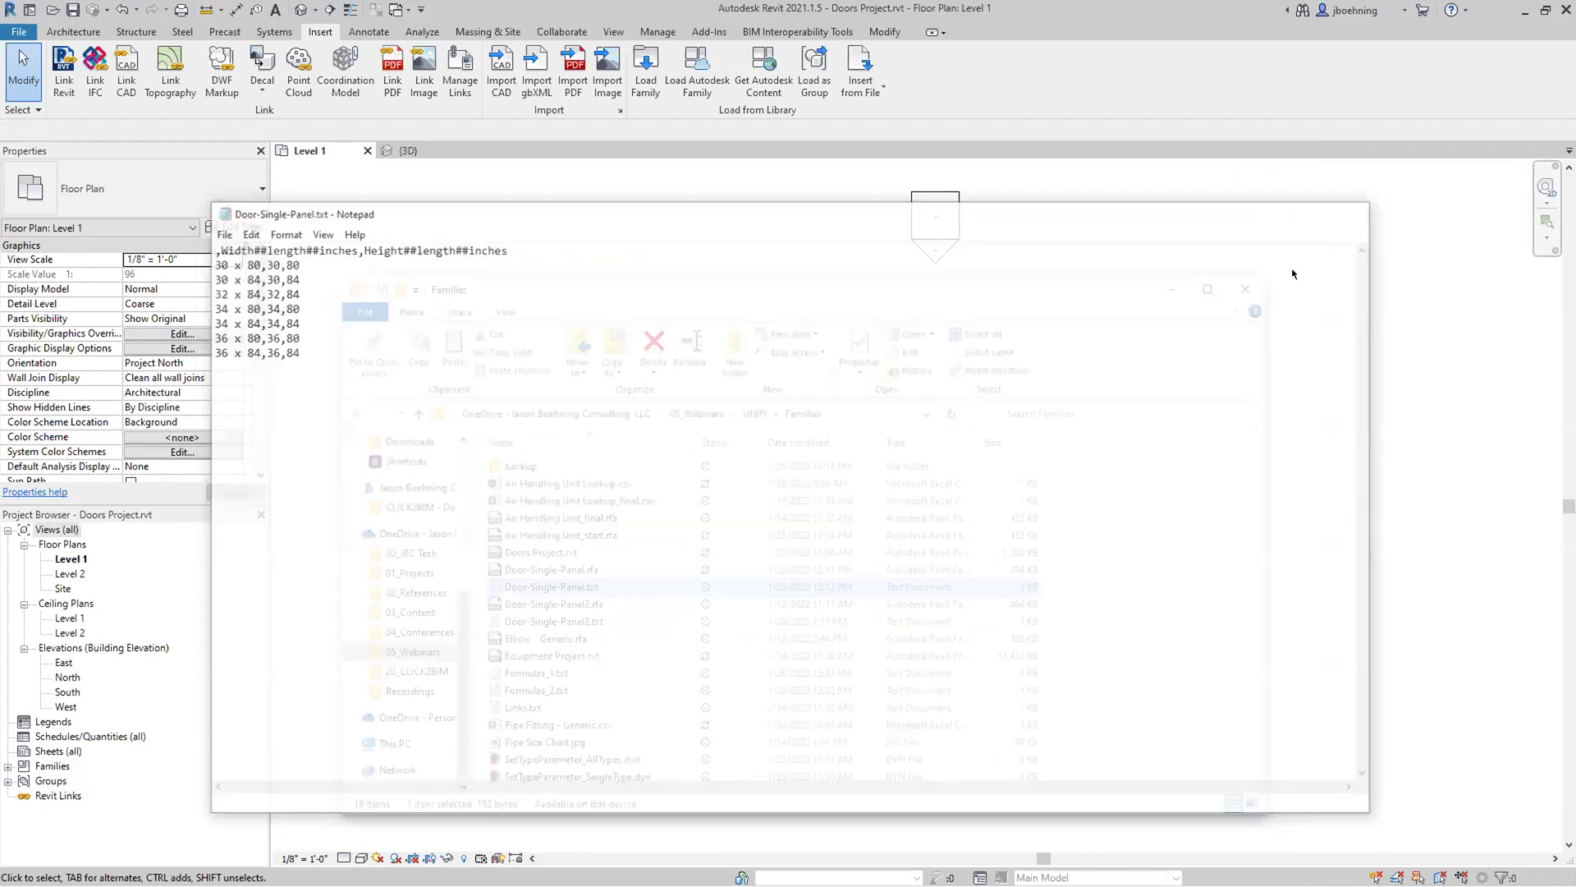
# Close the Families folder, open Family Types for the Door-Single-Panel family in Revit, and examine its Identity Data parameters.
pyautogui.click(1245, 289)
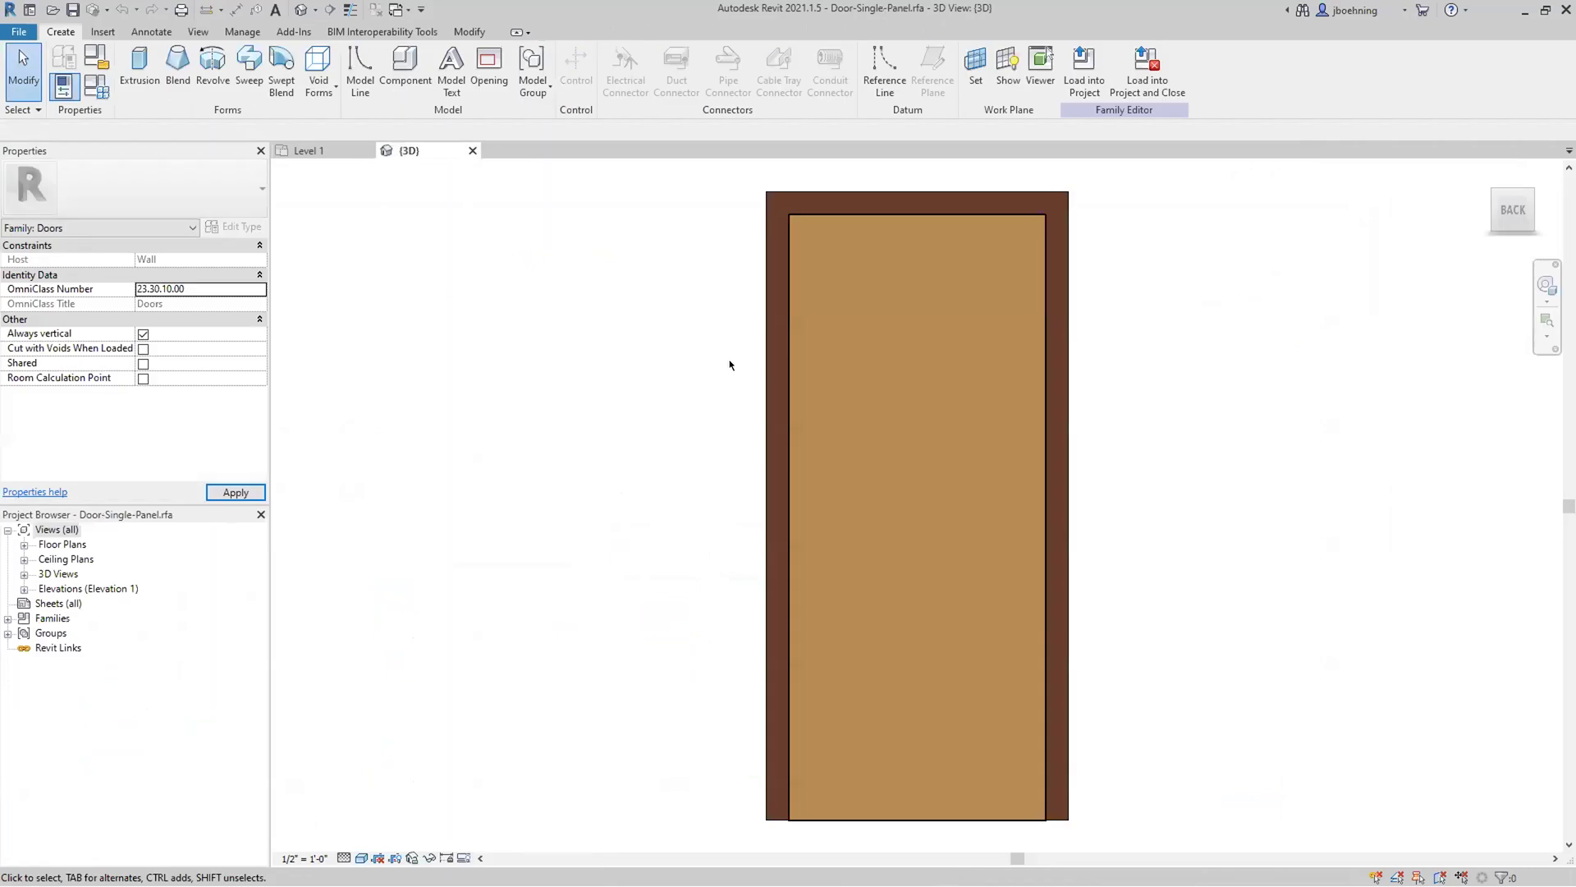
pyautogui.click(98, 97)
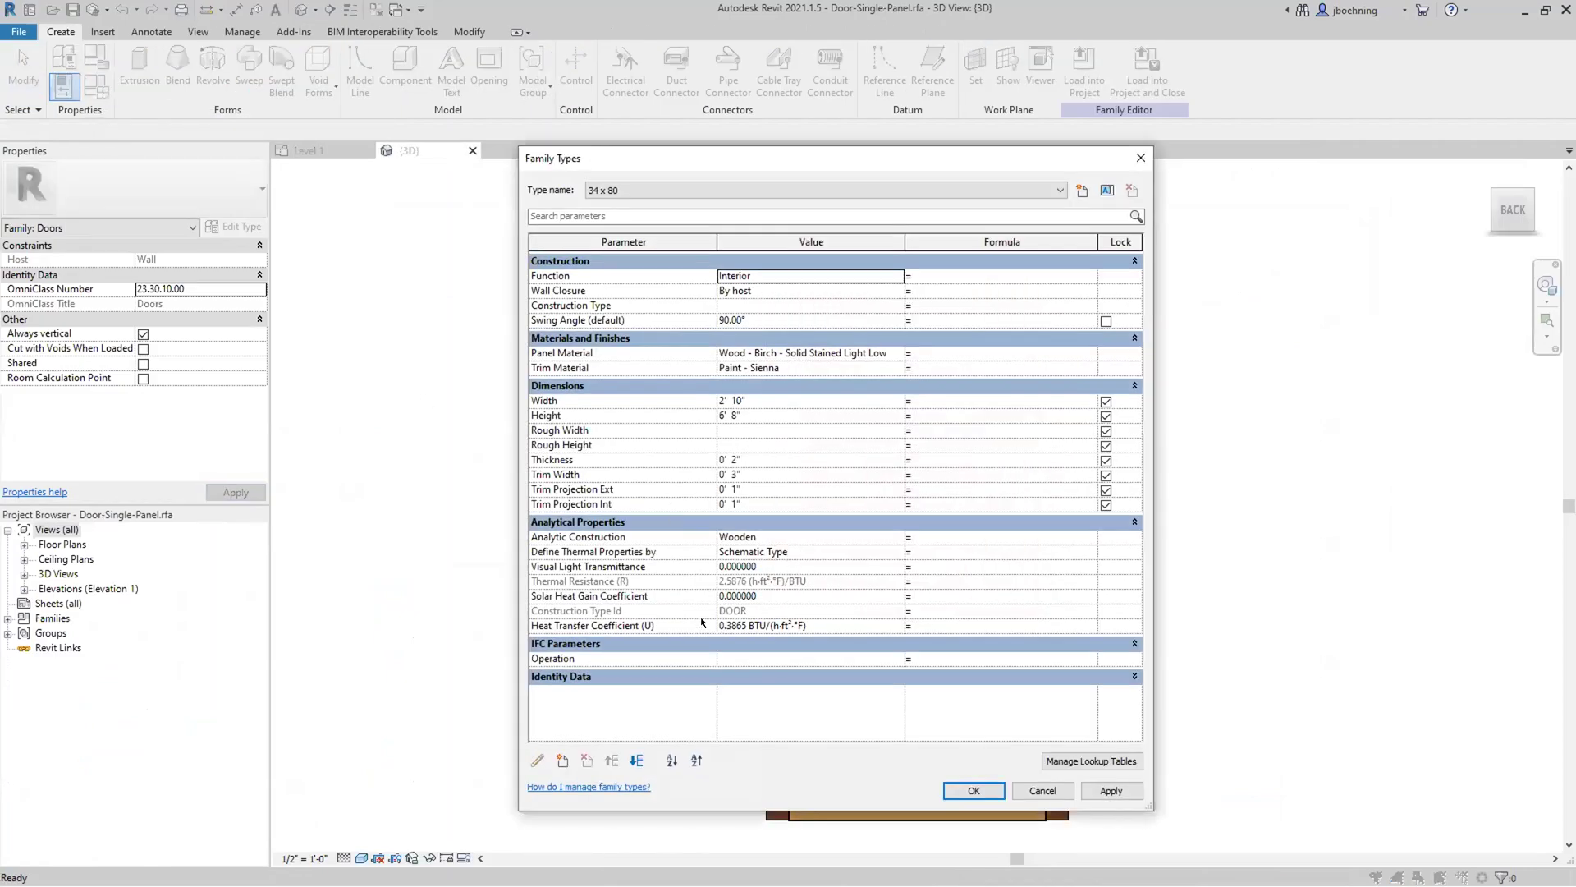
pyautogui.click(796, 677)
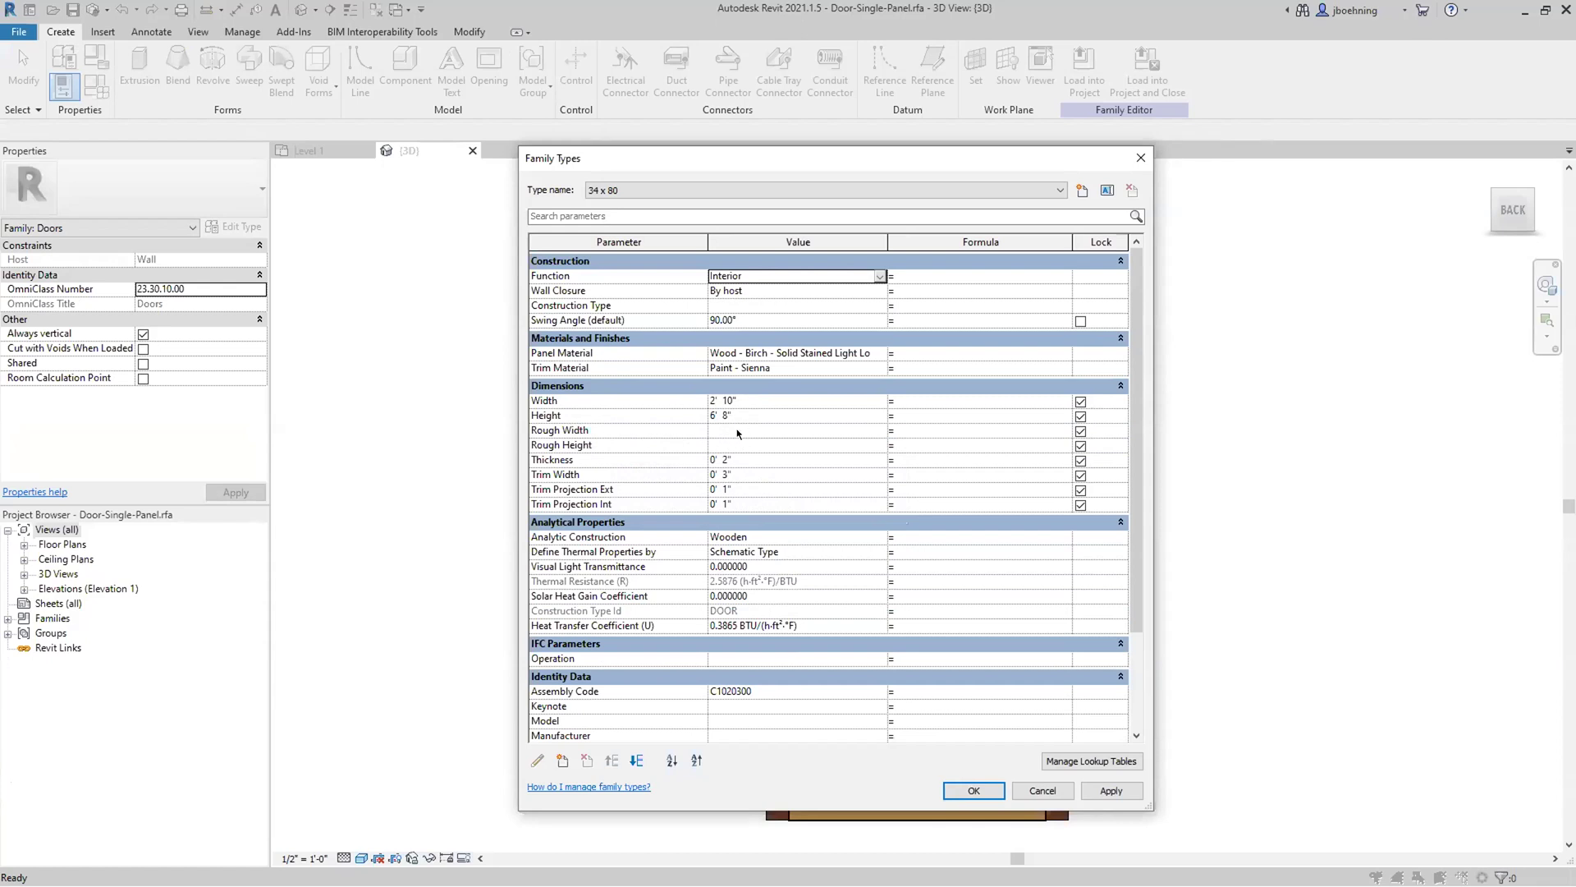
pyautogui.scroll(-3, 756, 514)
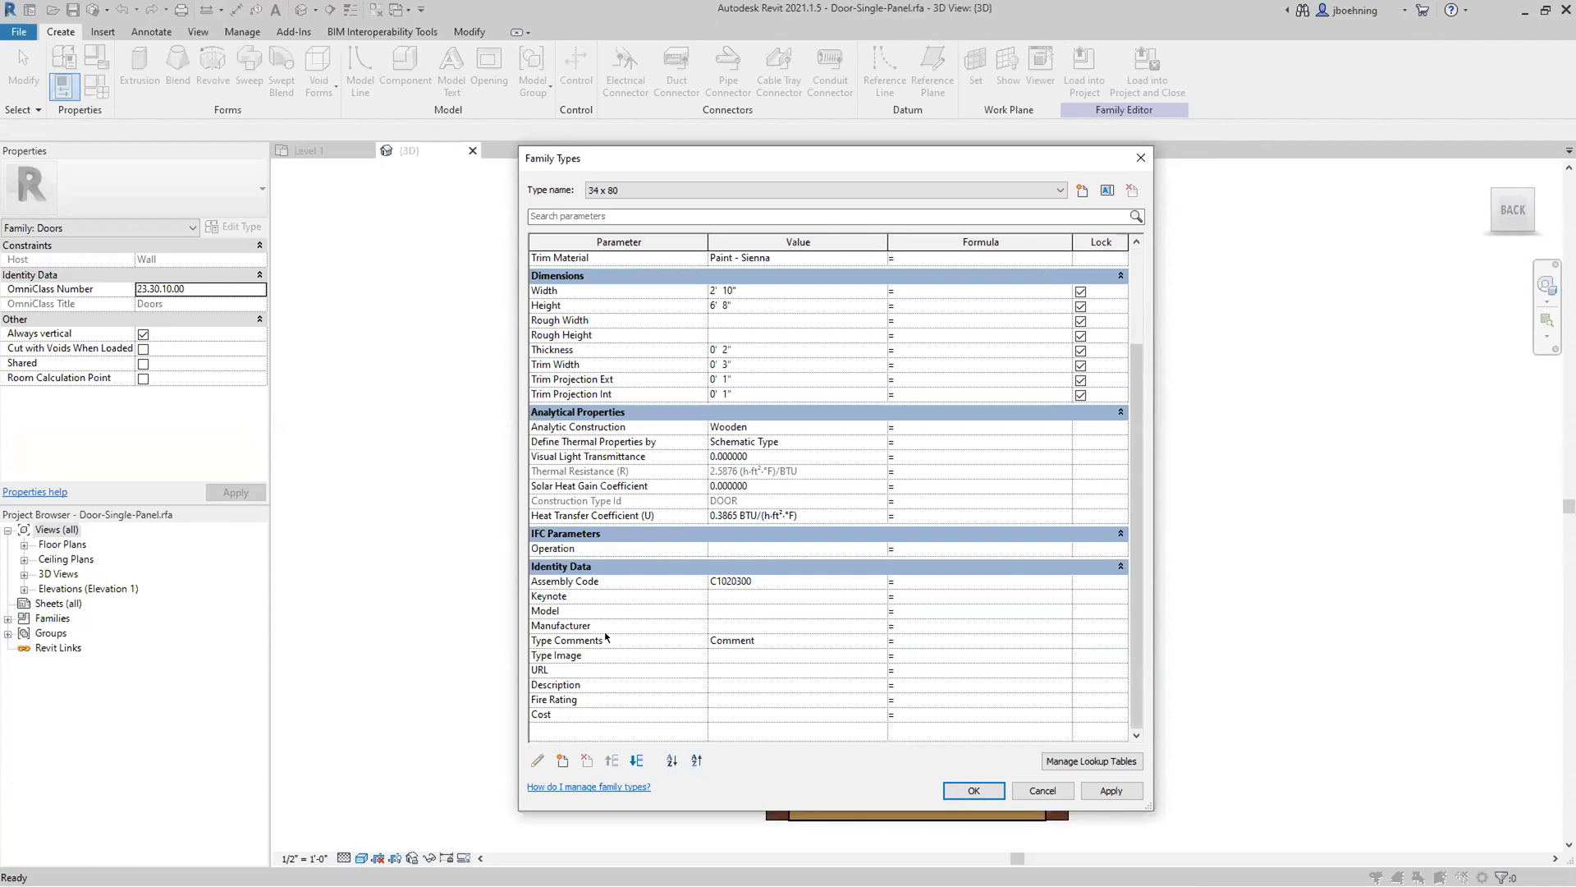
pyautogui.click(777, 634)
pyautogui.scroll(3, 688, 672)
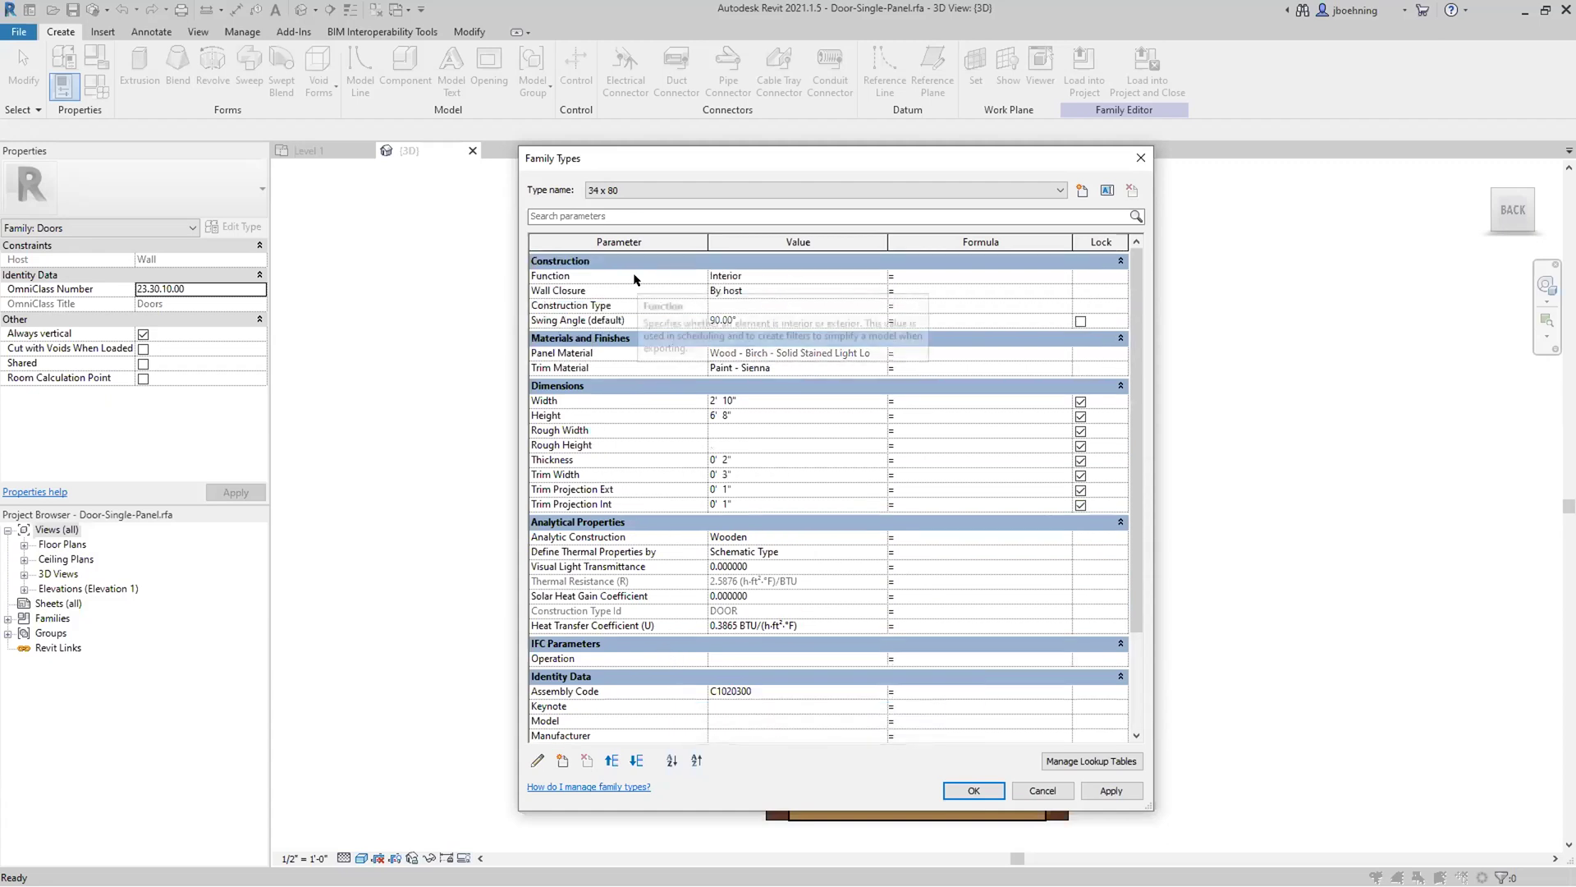
# Examine the available options of the door's Function parameter, and leave Family Types without applying changes.
pyautogui.click(765, 275)
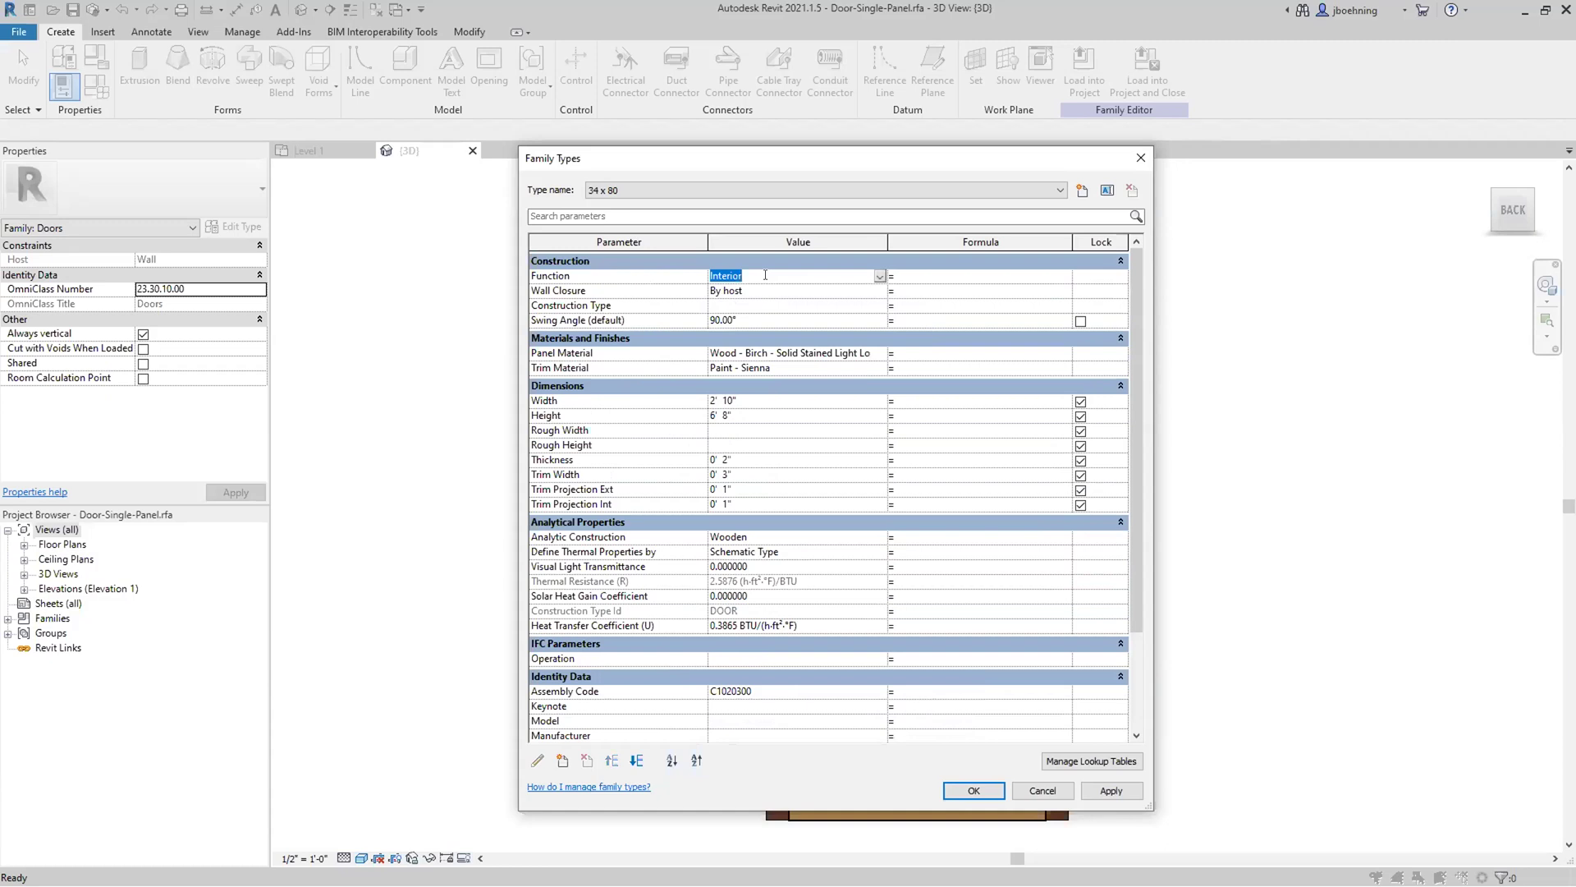
pyautogui.click(878, 276)
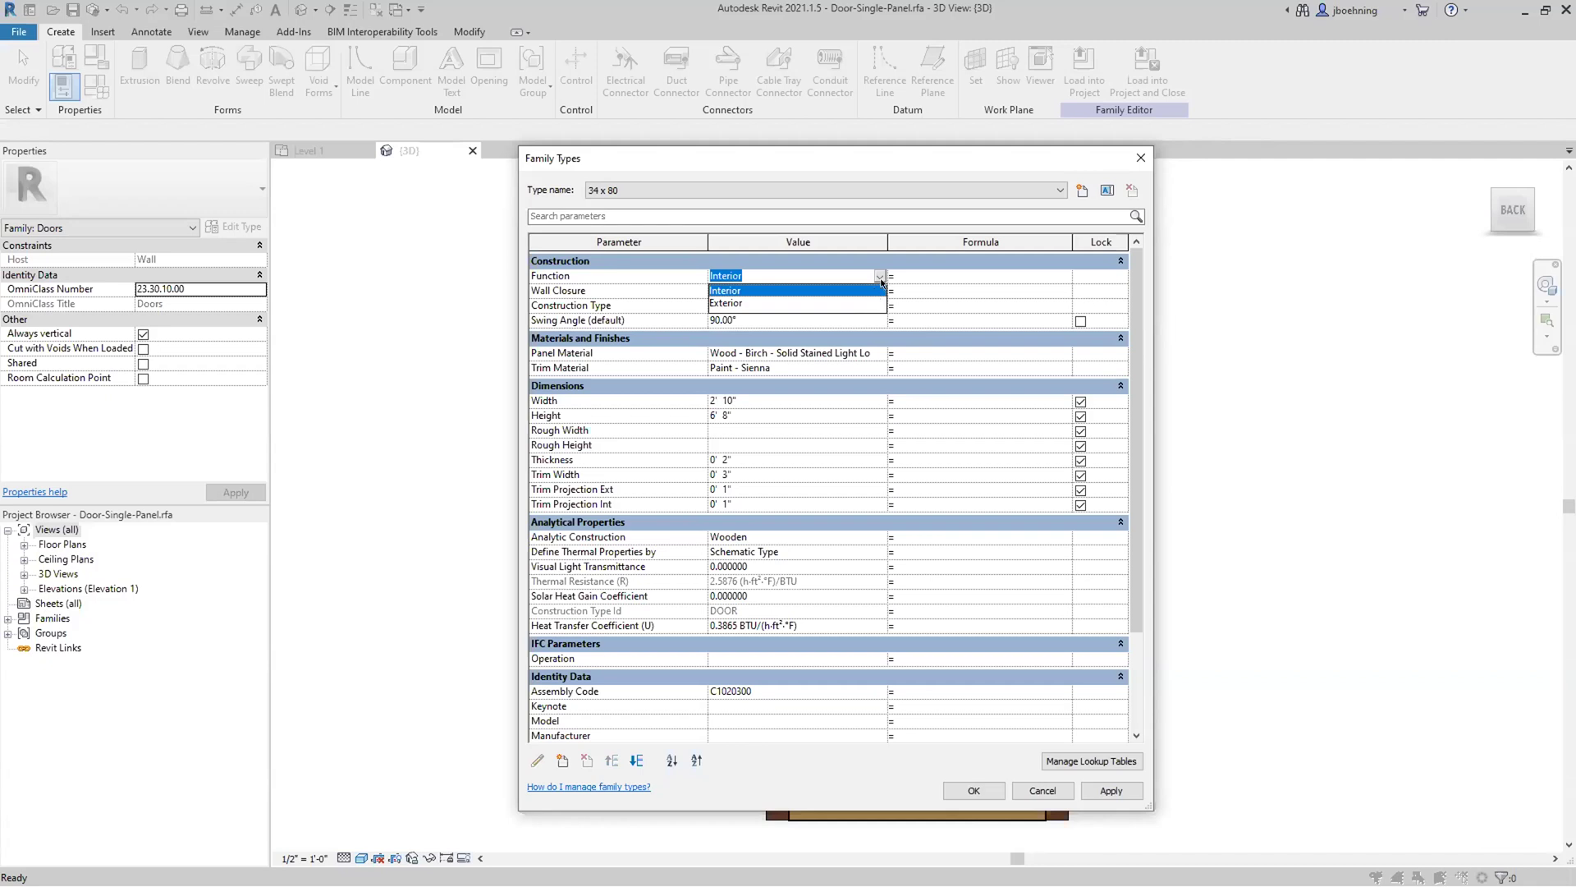
pyautogui.click(880, 277)
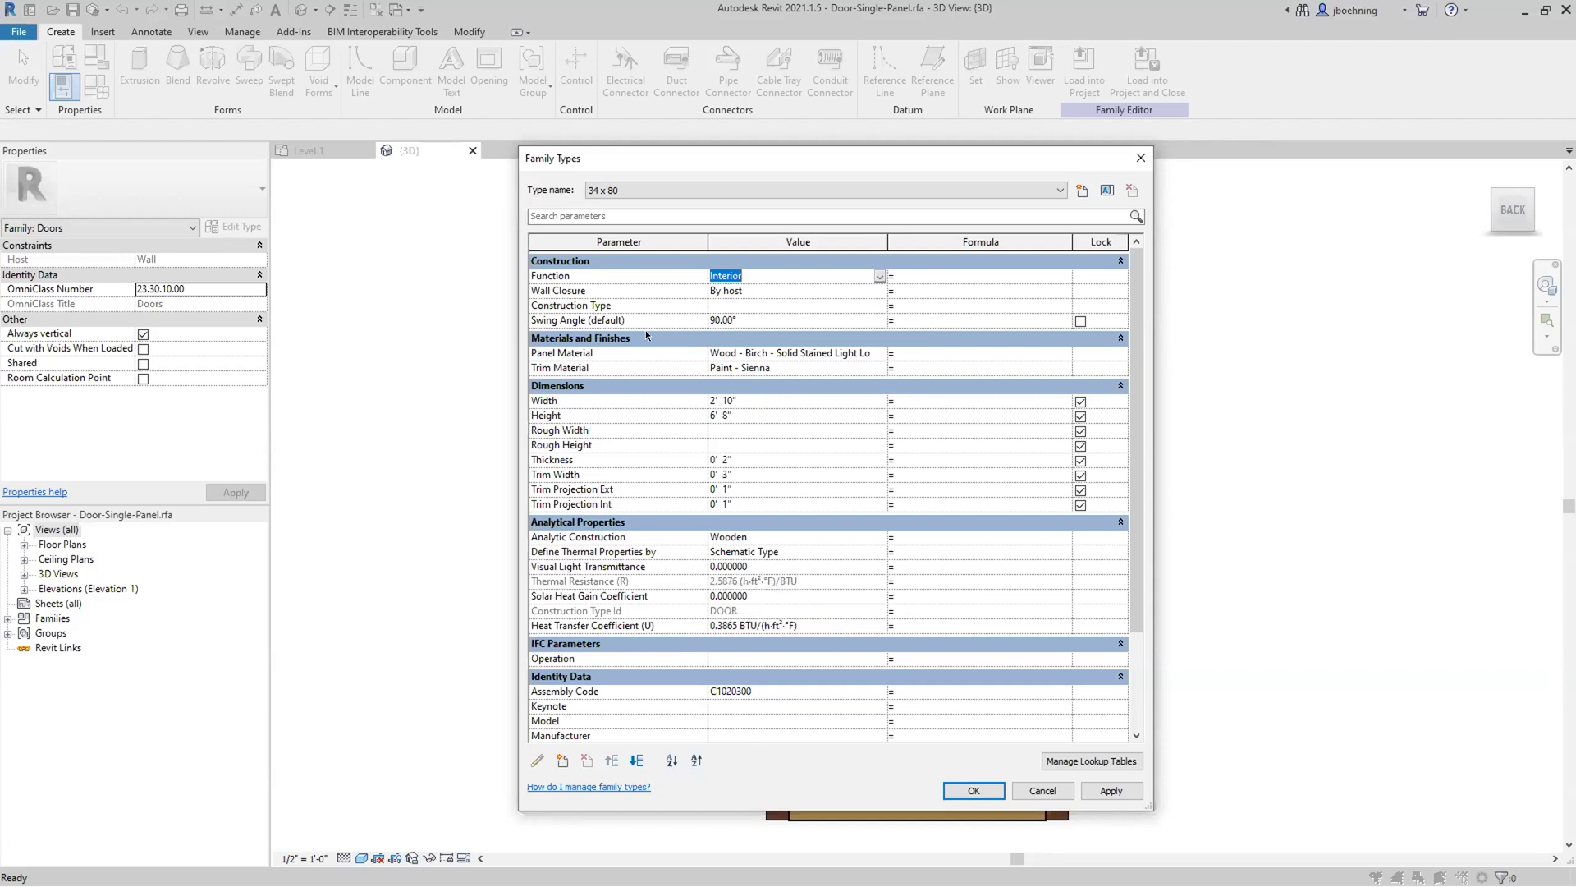
pyautogui.click(1042, 790)
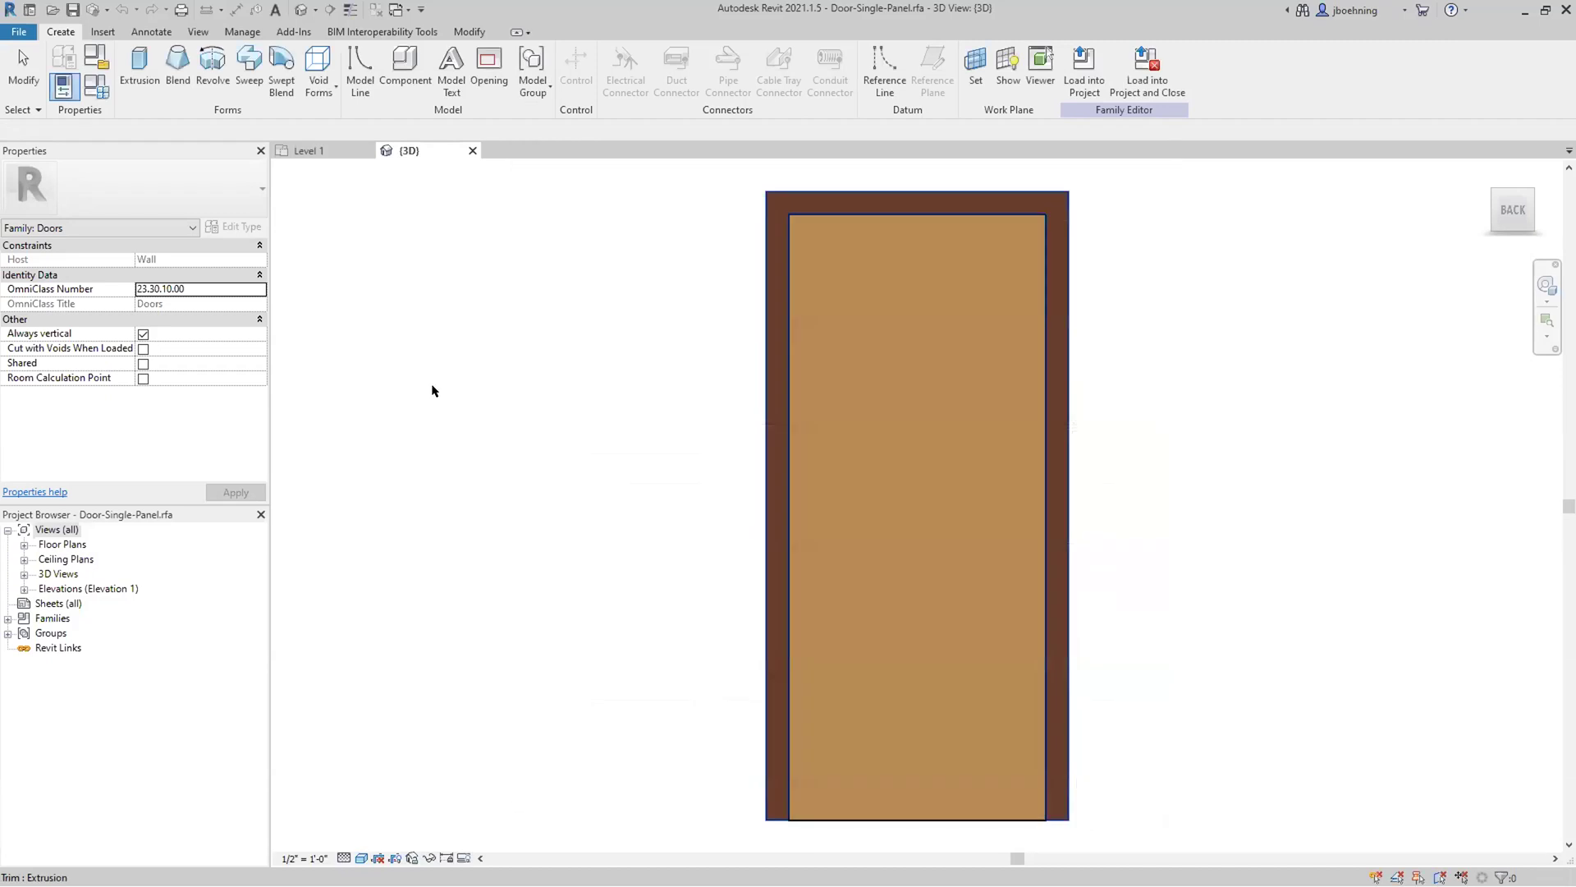
# Close the door family, switch to the Families folder, and change the extension of Door-Single-Panel.txt to .csv.
pyautogui.click(473, 150)
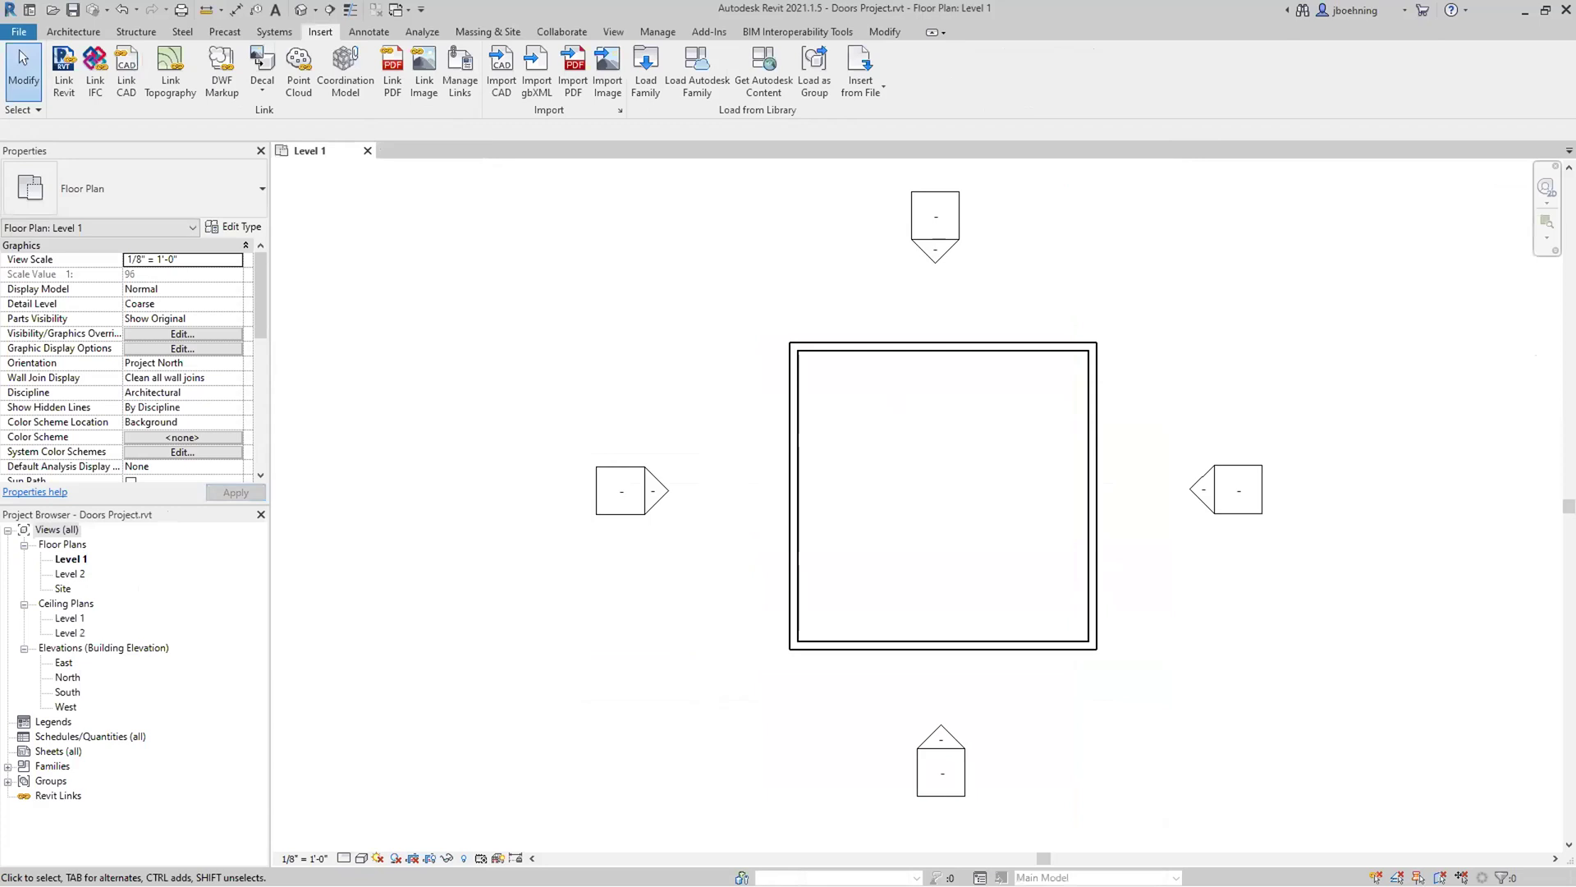
pyautogui.hotkey('alt', 'Tab')
pyautogui.click(599, 587)
pyautogui.press('BackSpace')
pyautogui.press('BackSpace')
pyautogui.press('BackSpace')
pyautogui.write('csv')
pyautogui.press('Return')
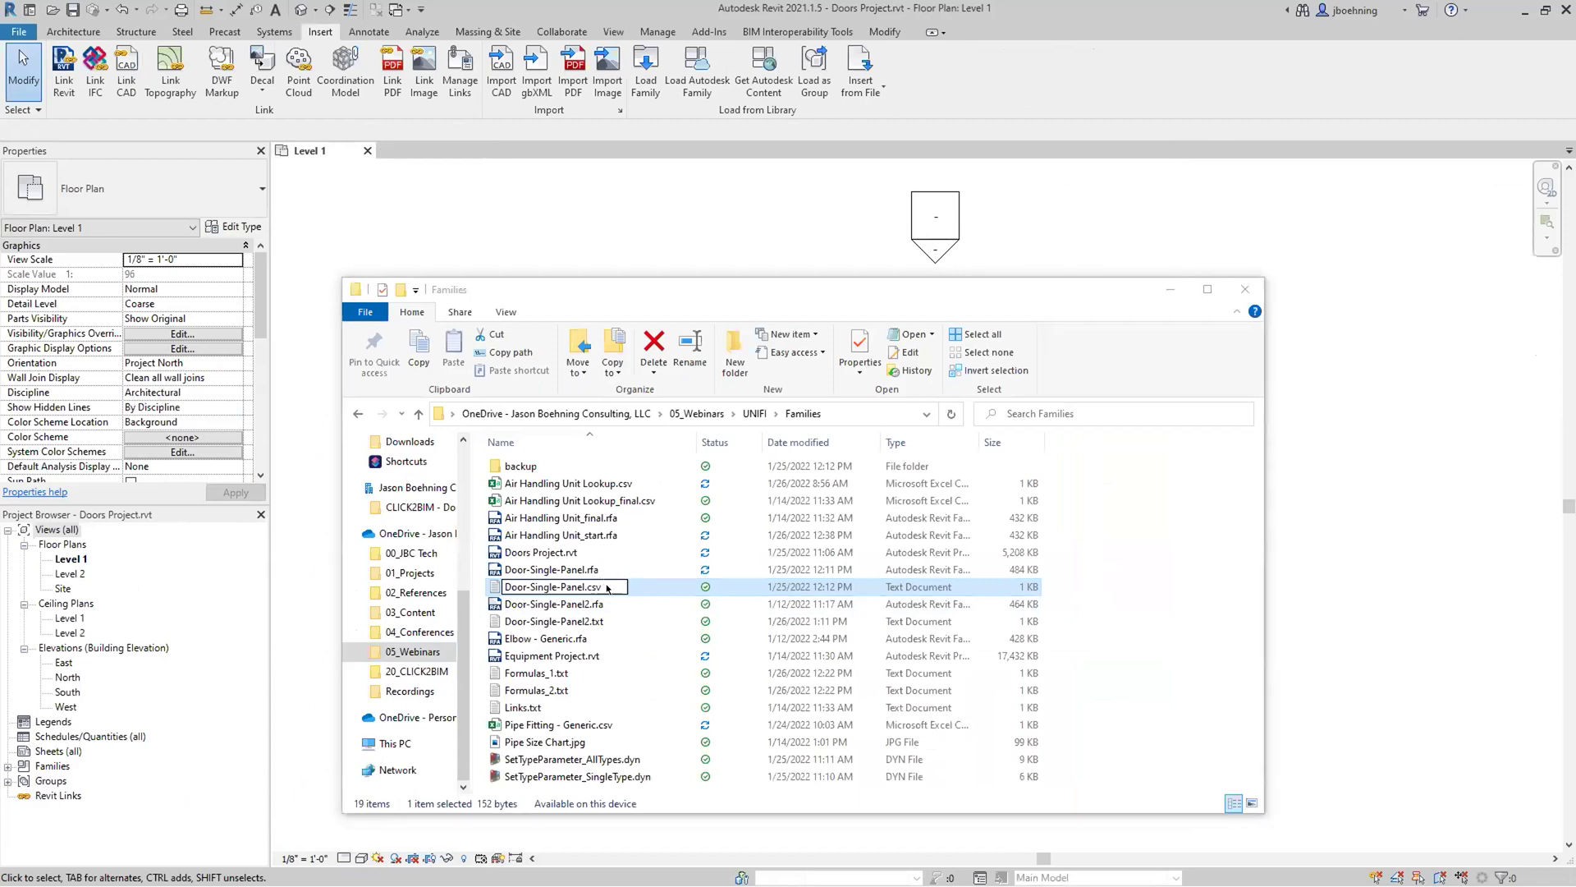
pyautogui.click(865, 458)
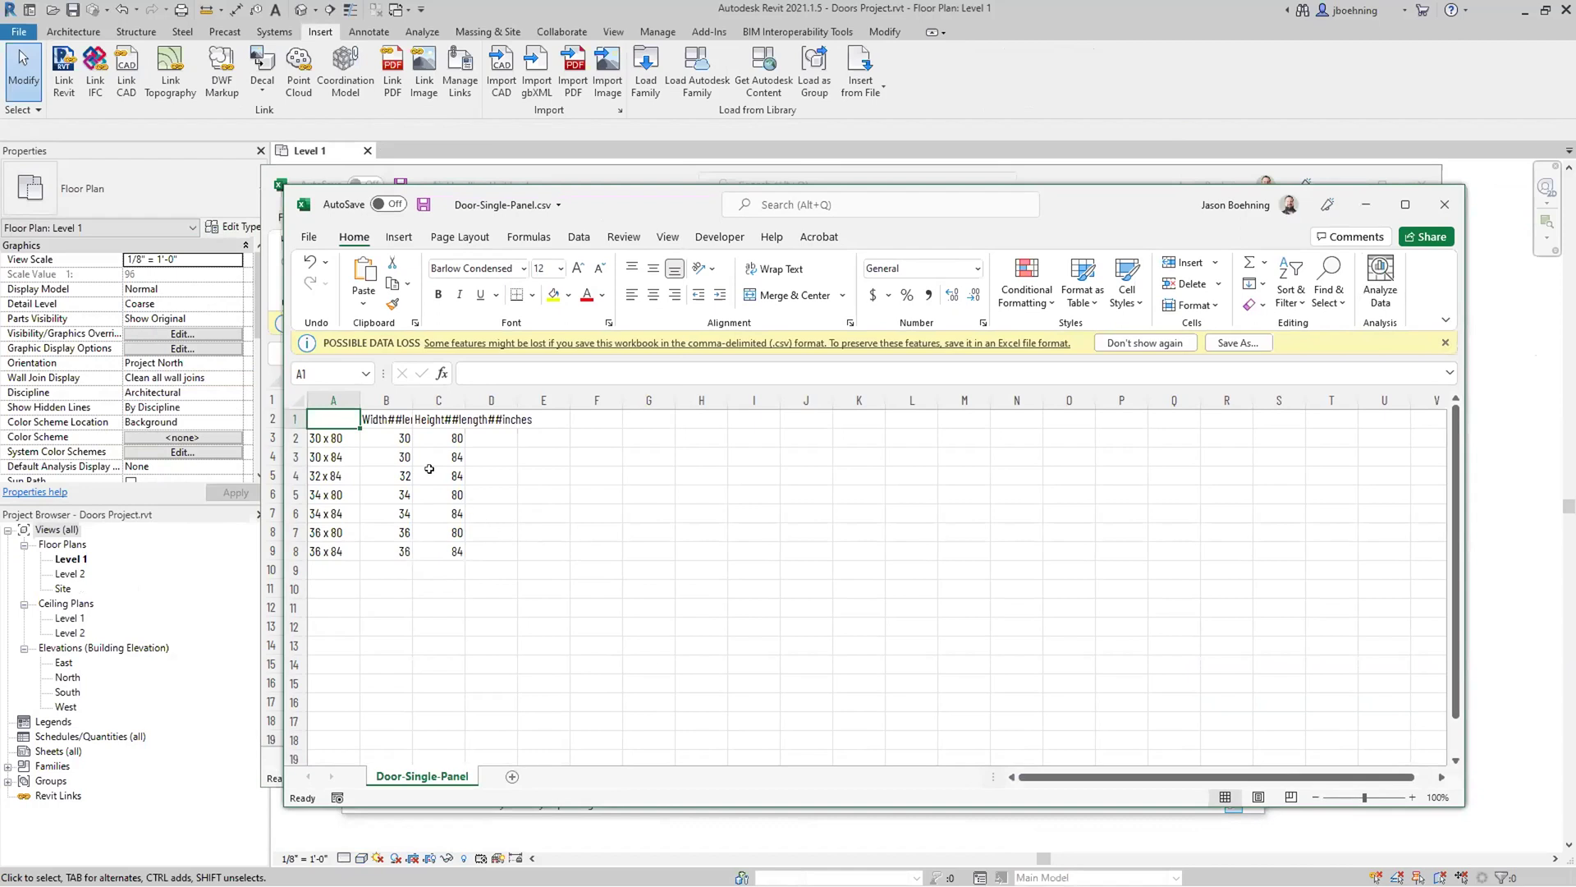
# In Door-Single-Panel.csv in Excel, add the header Type Comments##other## in D1 and fit columns B to D to their contents.
pyautogui.doubleClick(412, 399)
pyautogui.doubleClick(533, 400)
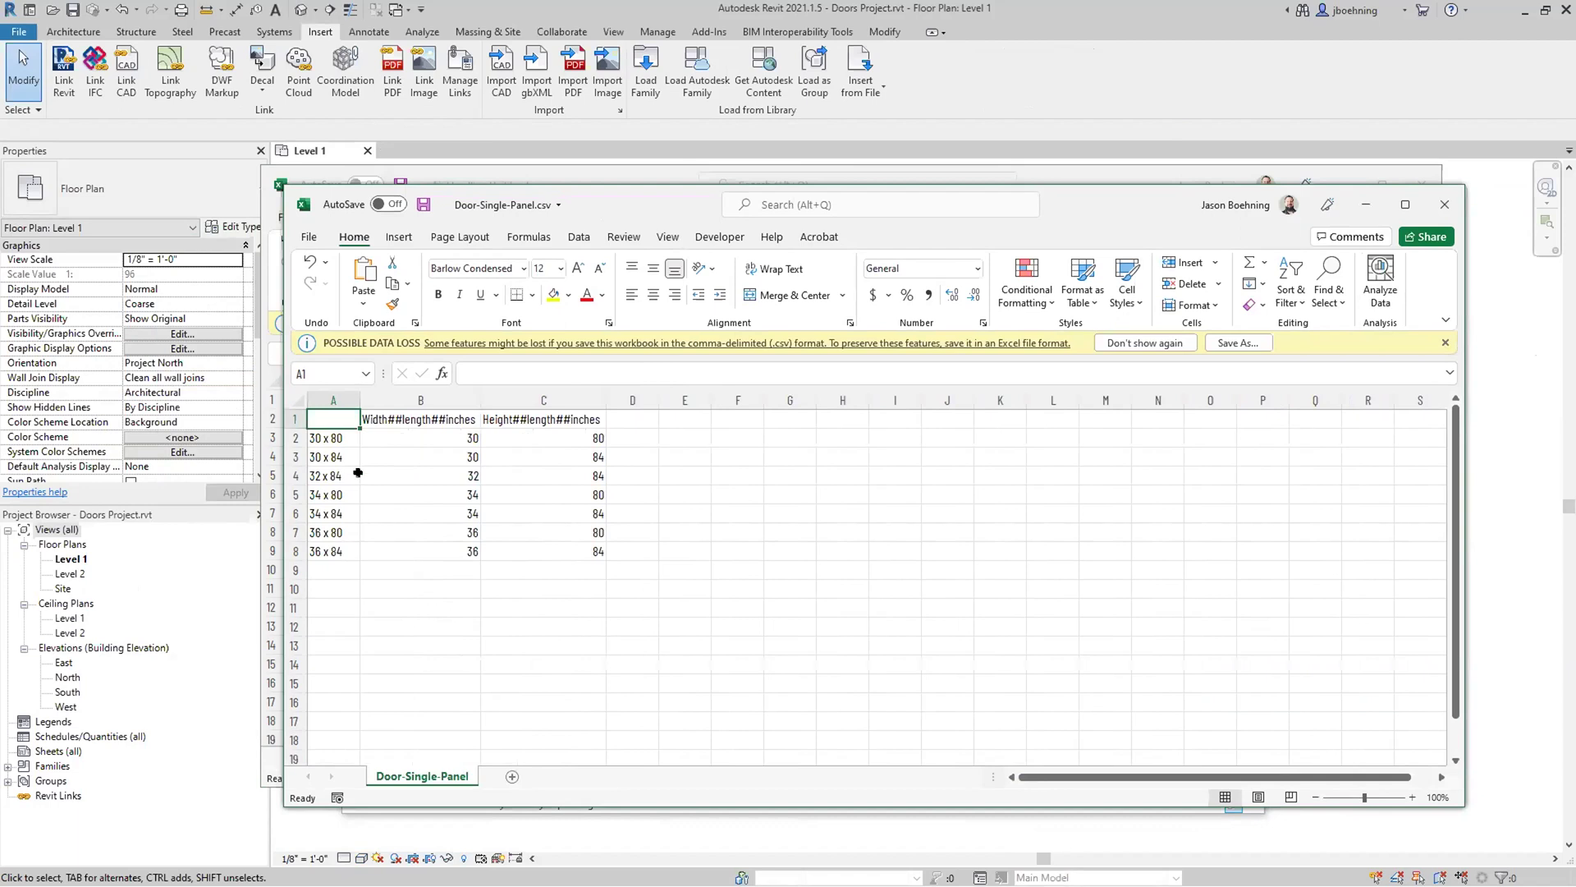
pyautogui.click(624, 419)
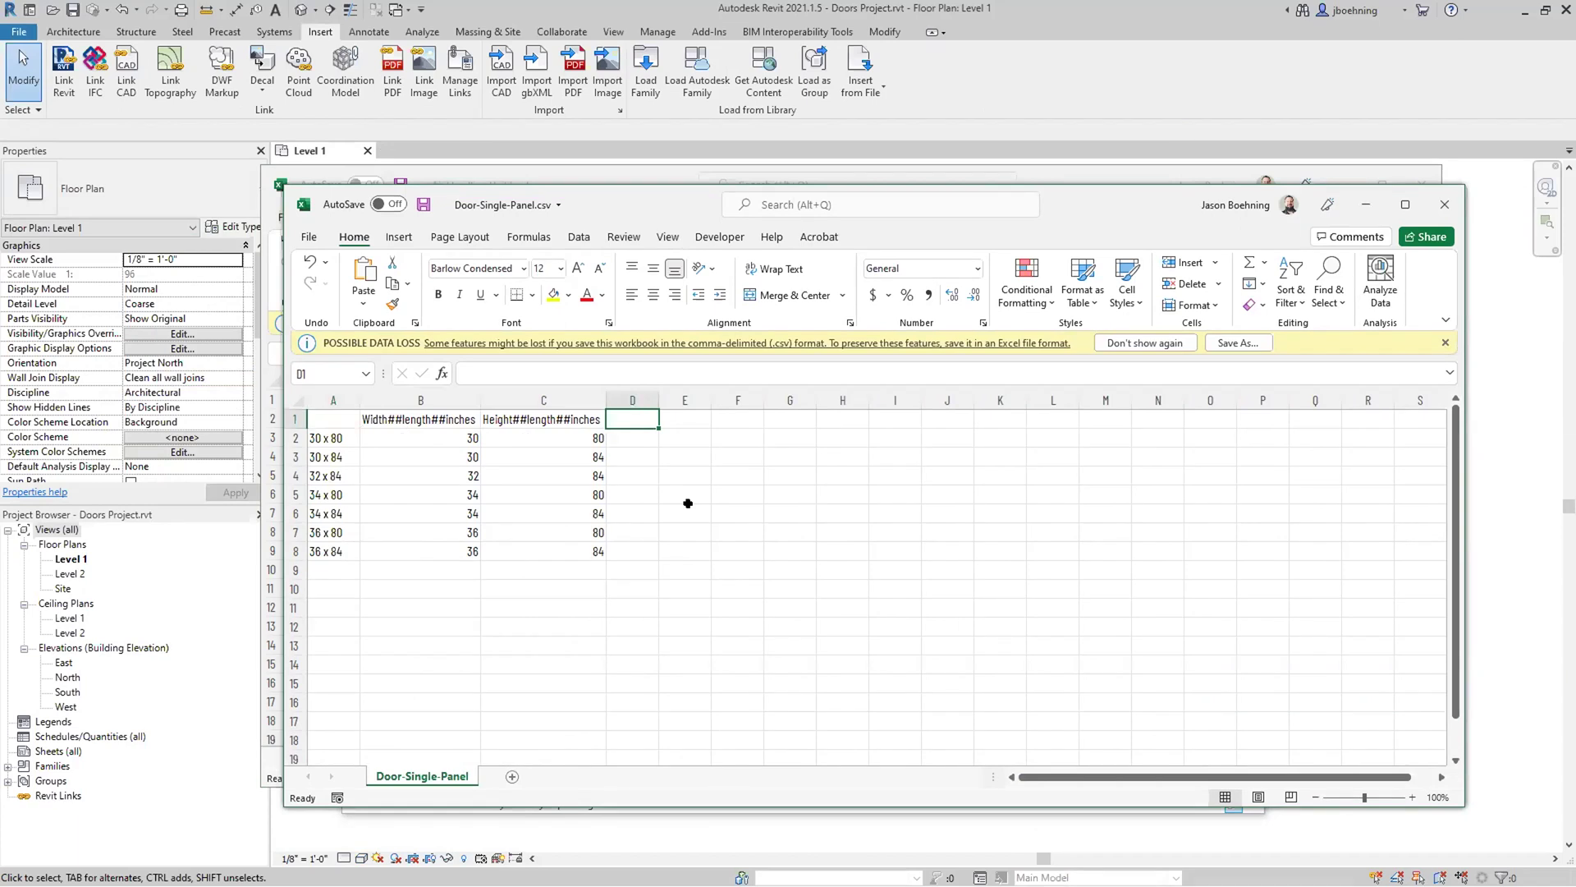
pyautogui.write('Type Comments')
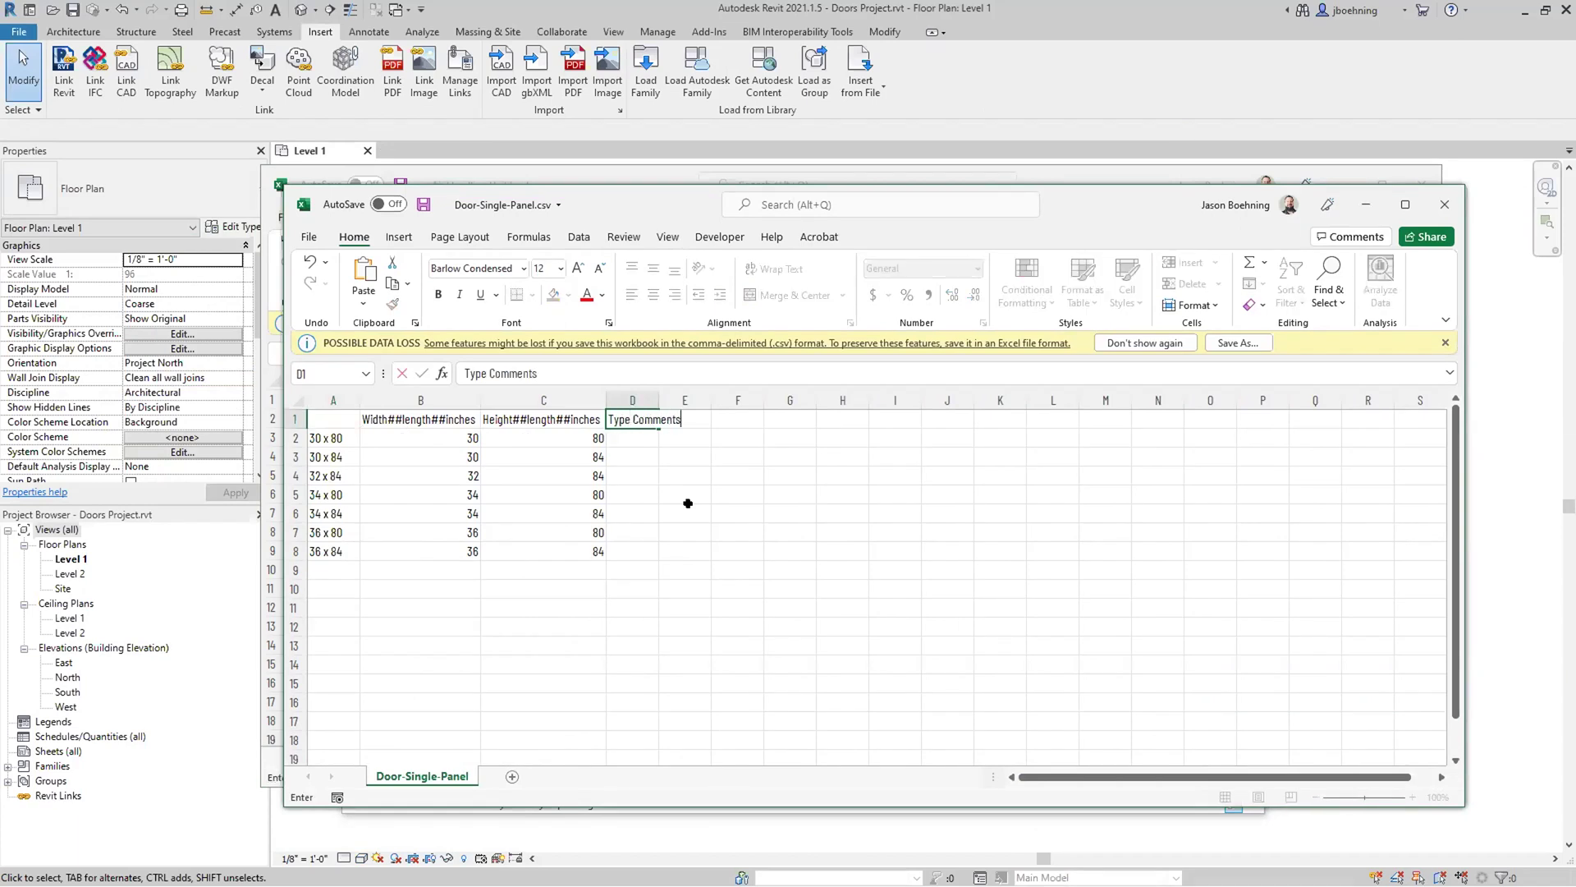
pyautogui.write('##other##')
pyautogui.press('Return')
pyautogui.doubleClick(658, 400)
# Enter Sample comment in D2 and fill it down through D8.
pyautogui.write('Sample comment')
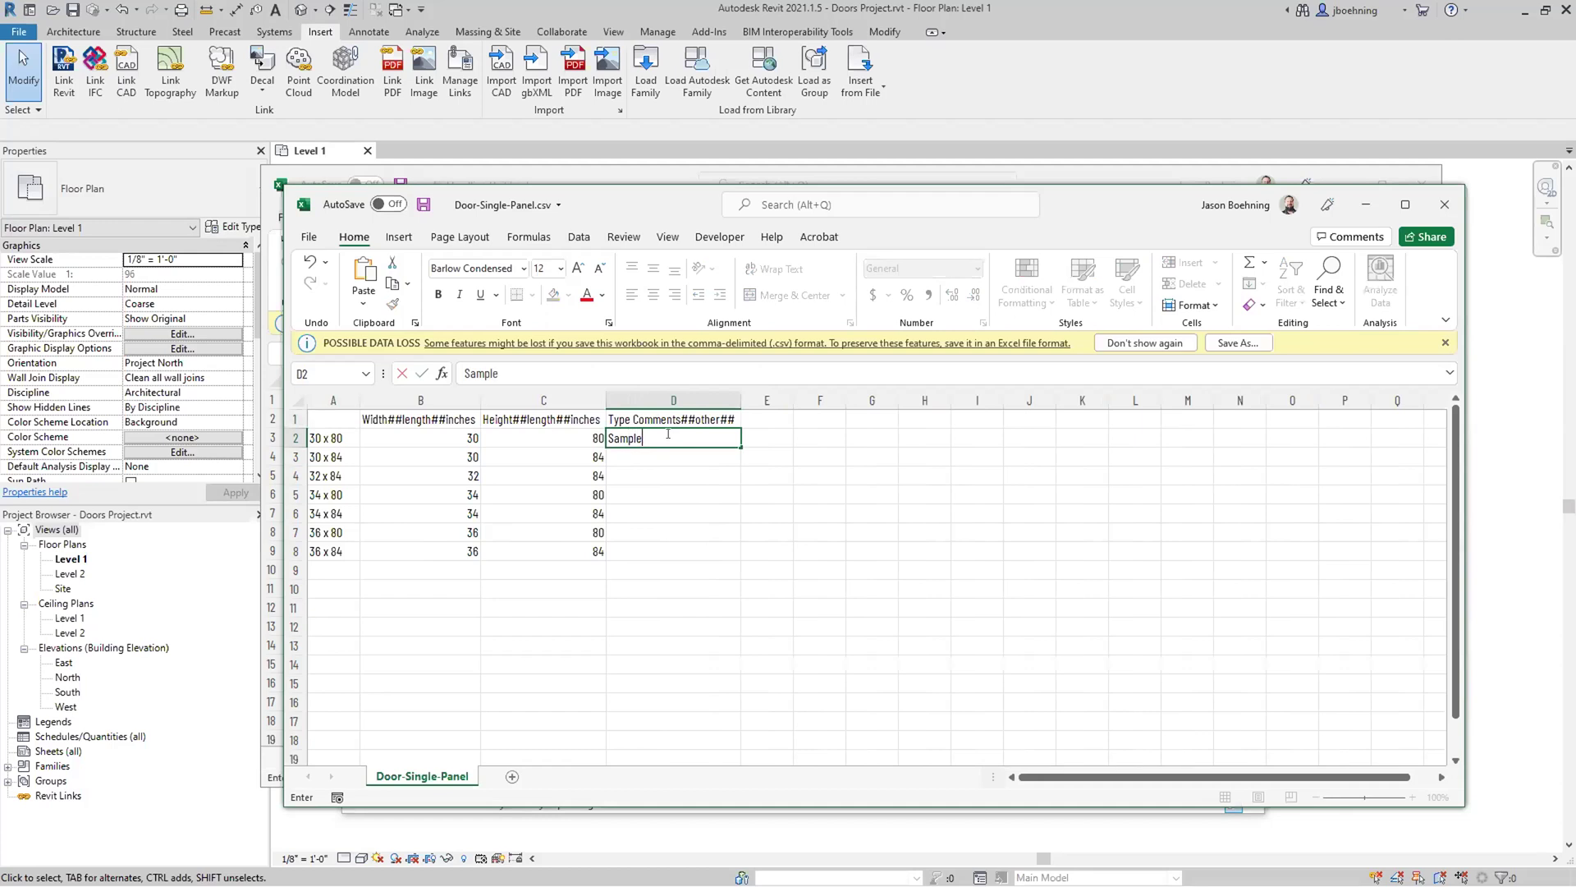
pyautogui.press('Return')
pyautogui.click(669, 438)
pyautogui.moveTo(740, 448); pyautogui.dragTo(722, 552)
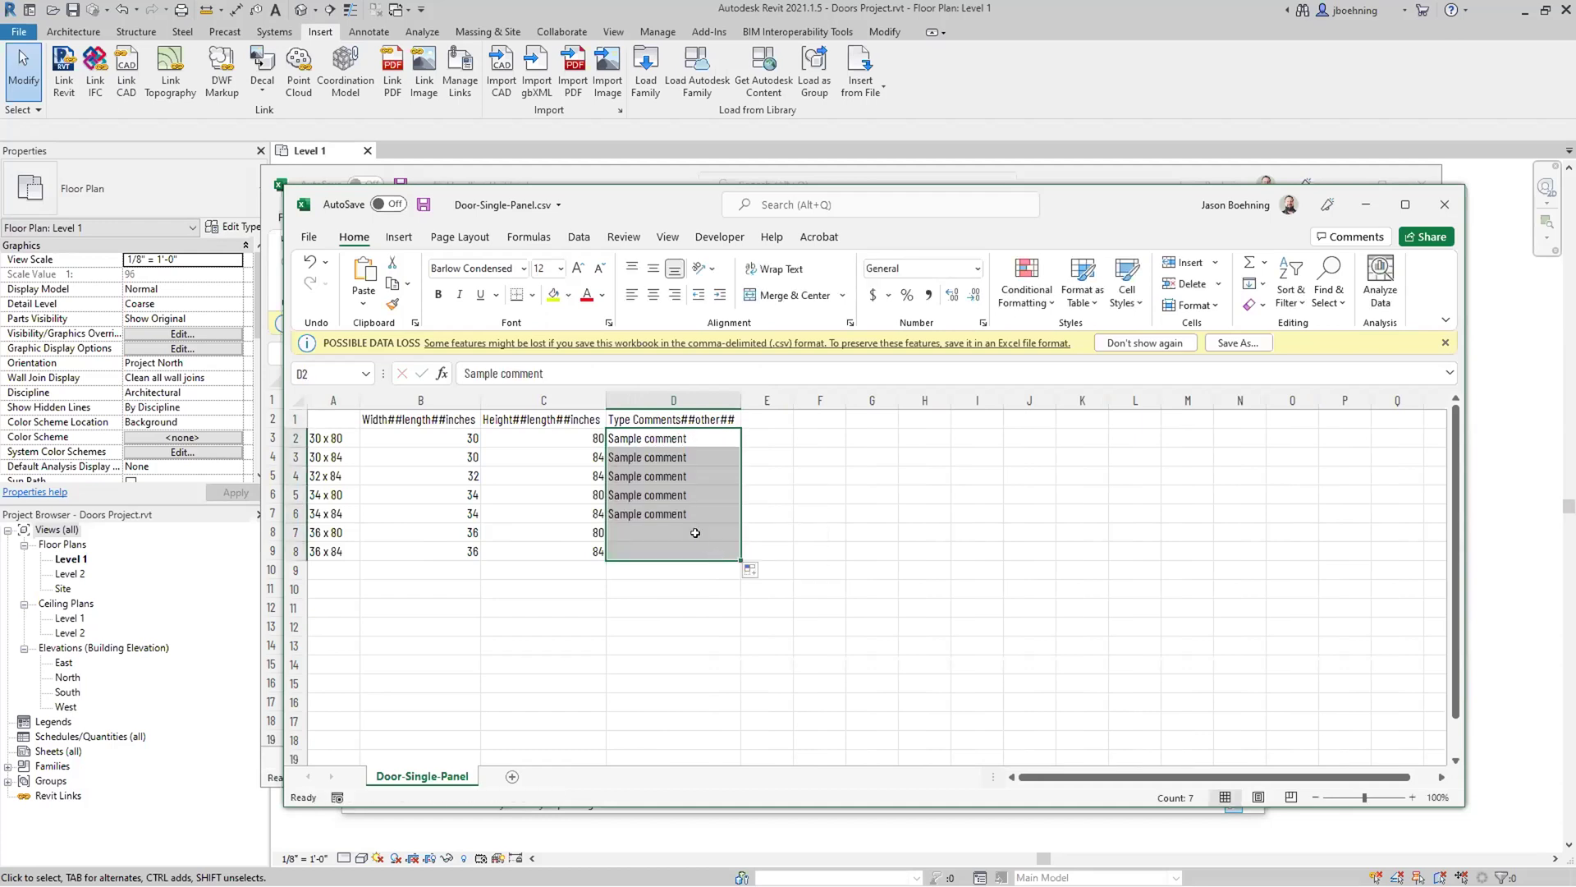
# Add the header Function##other## in E1 and fit column E to its contents.
pyautogui.click(748, 418)
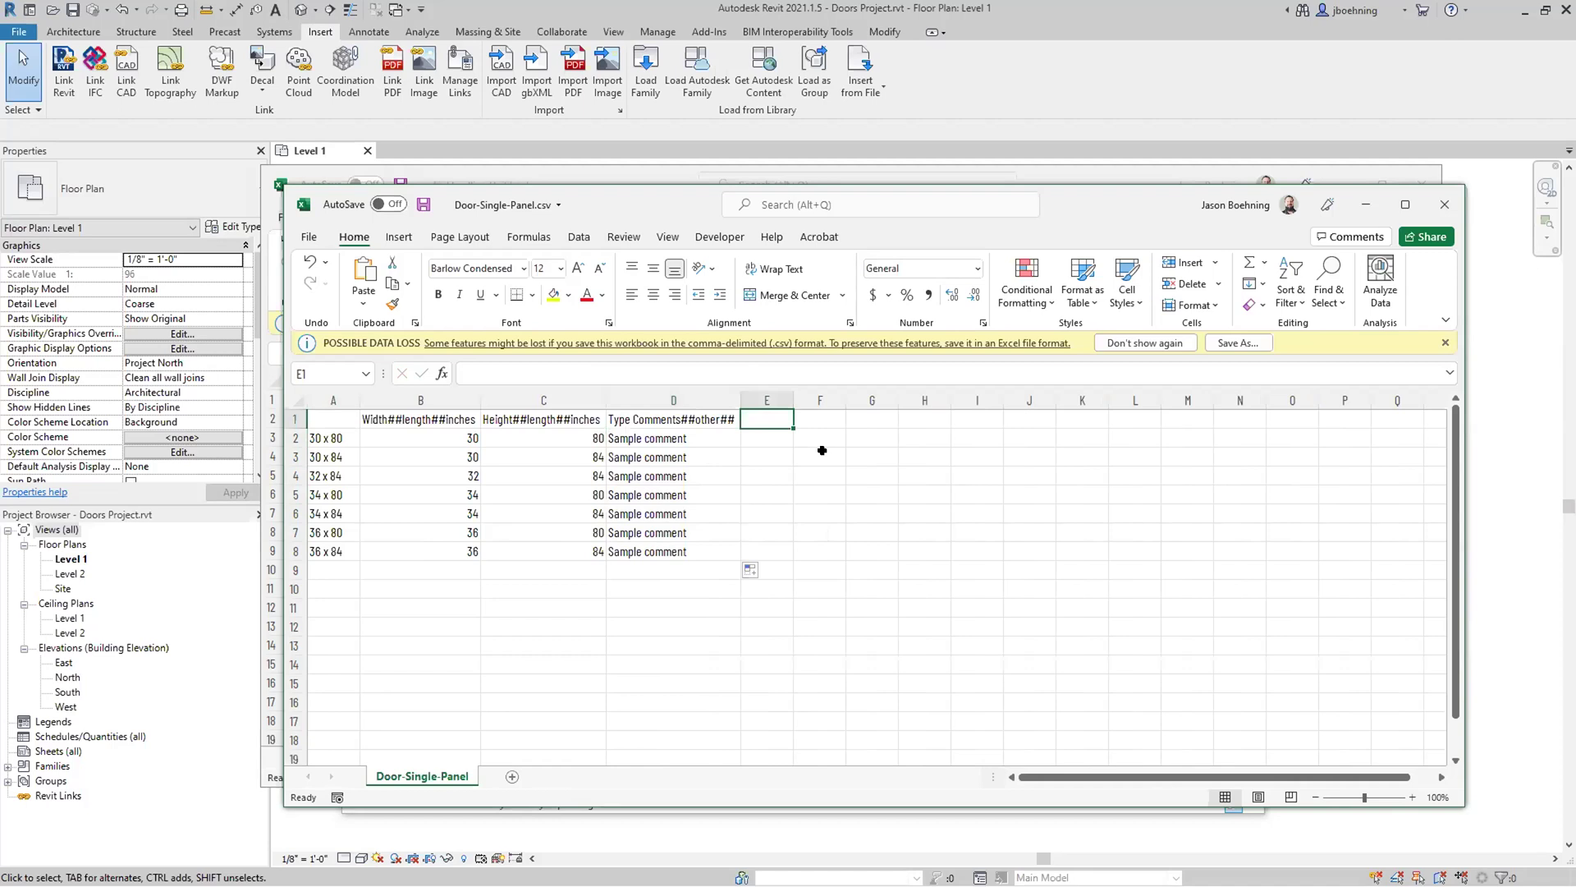
pyautogui.write('Function')
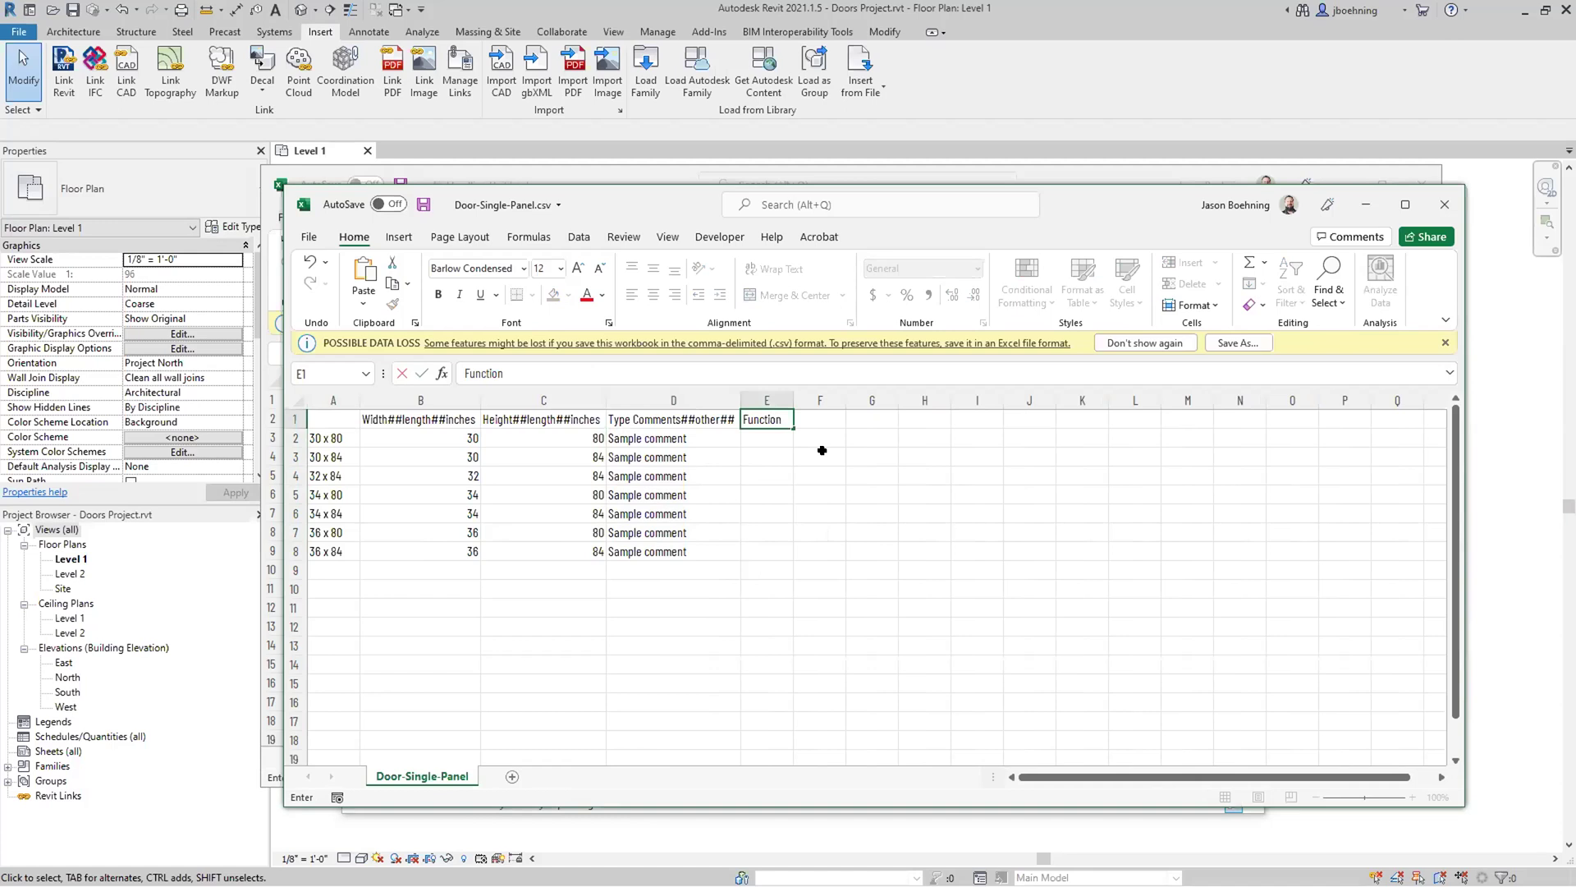
pyautogui.write('##other##')
pyautogui.press('Return')
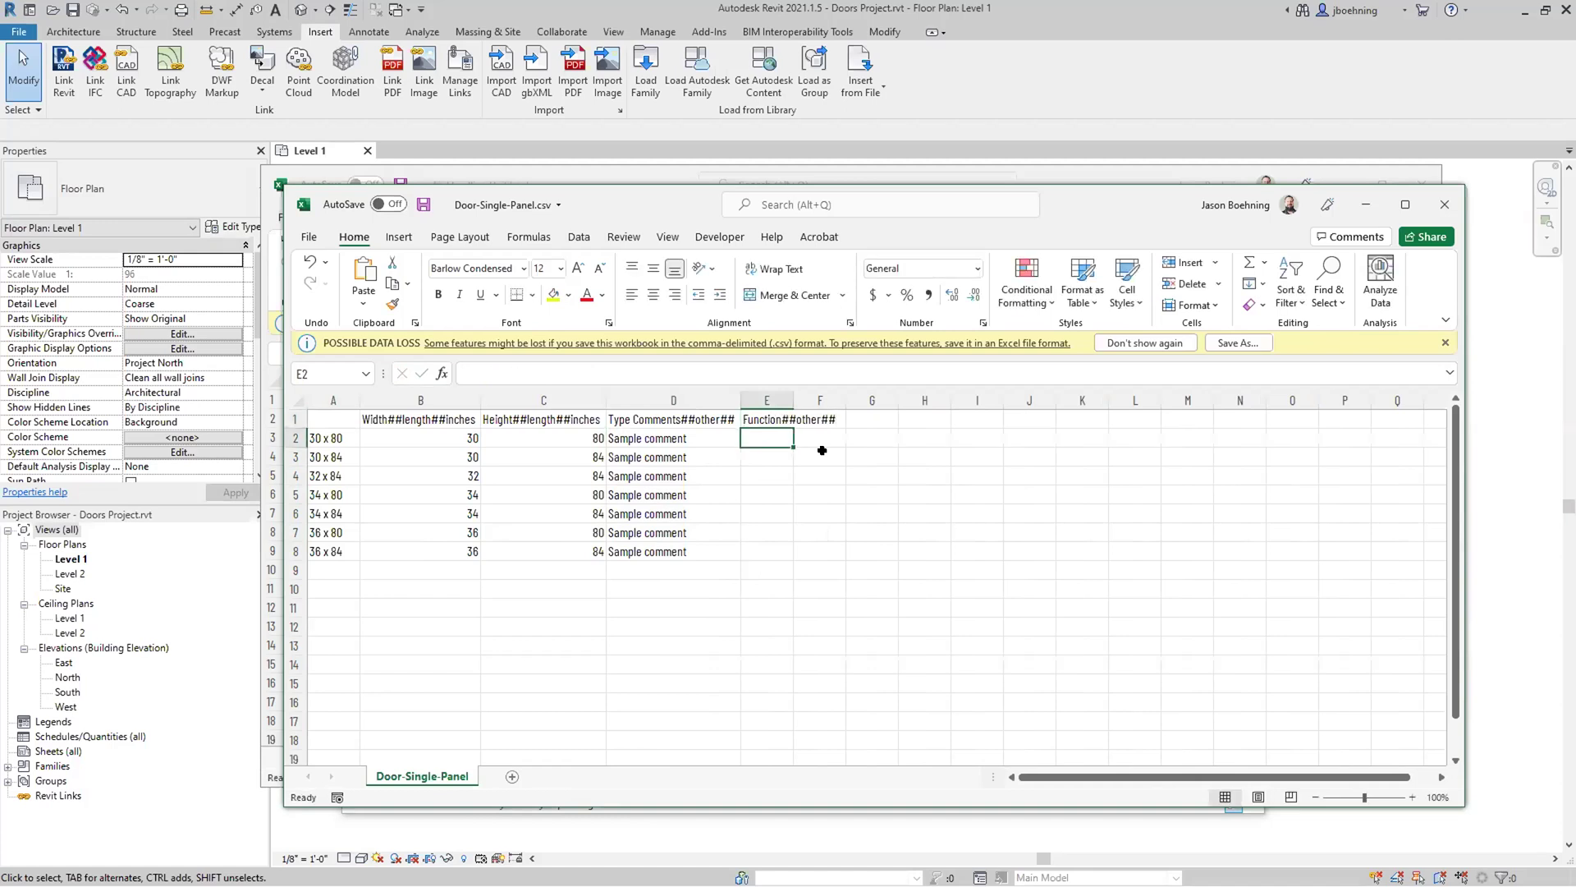
pyautogui.doubleClick(794, 400)
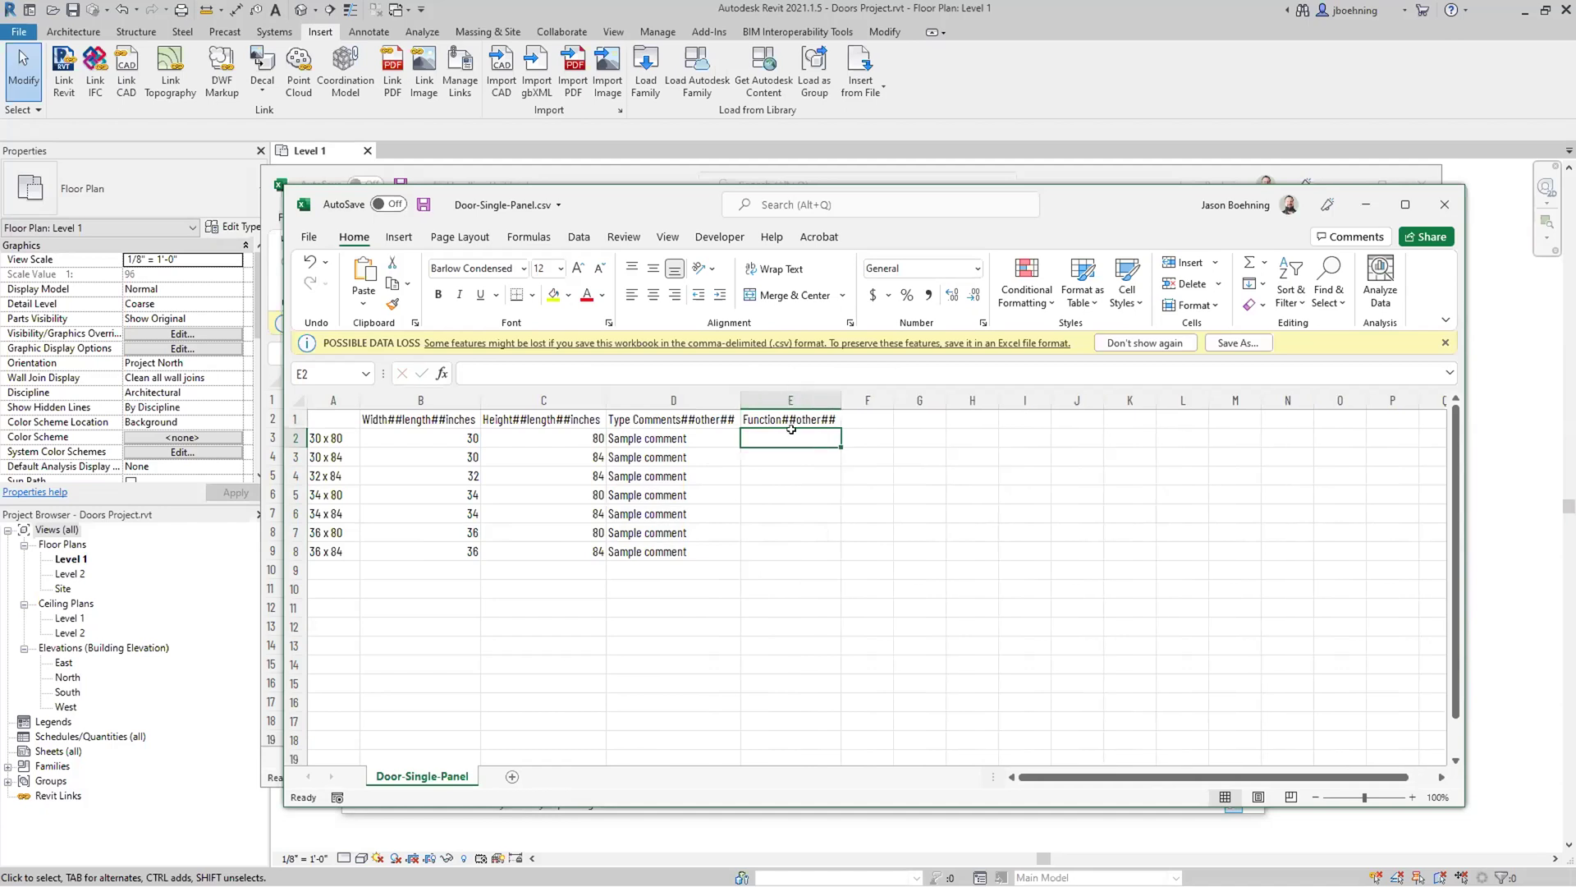
# Enter the Function value 0 in E2 and fill it down through E8.
pyautogui.write('0')
pyautogui.hotkey('ctrl', 'Return')
pyautogui.moveTo(837, 443); pyautogui.dragTo(841, 562)
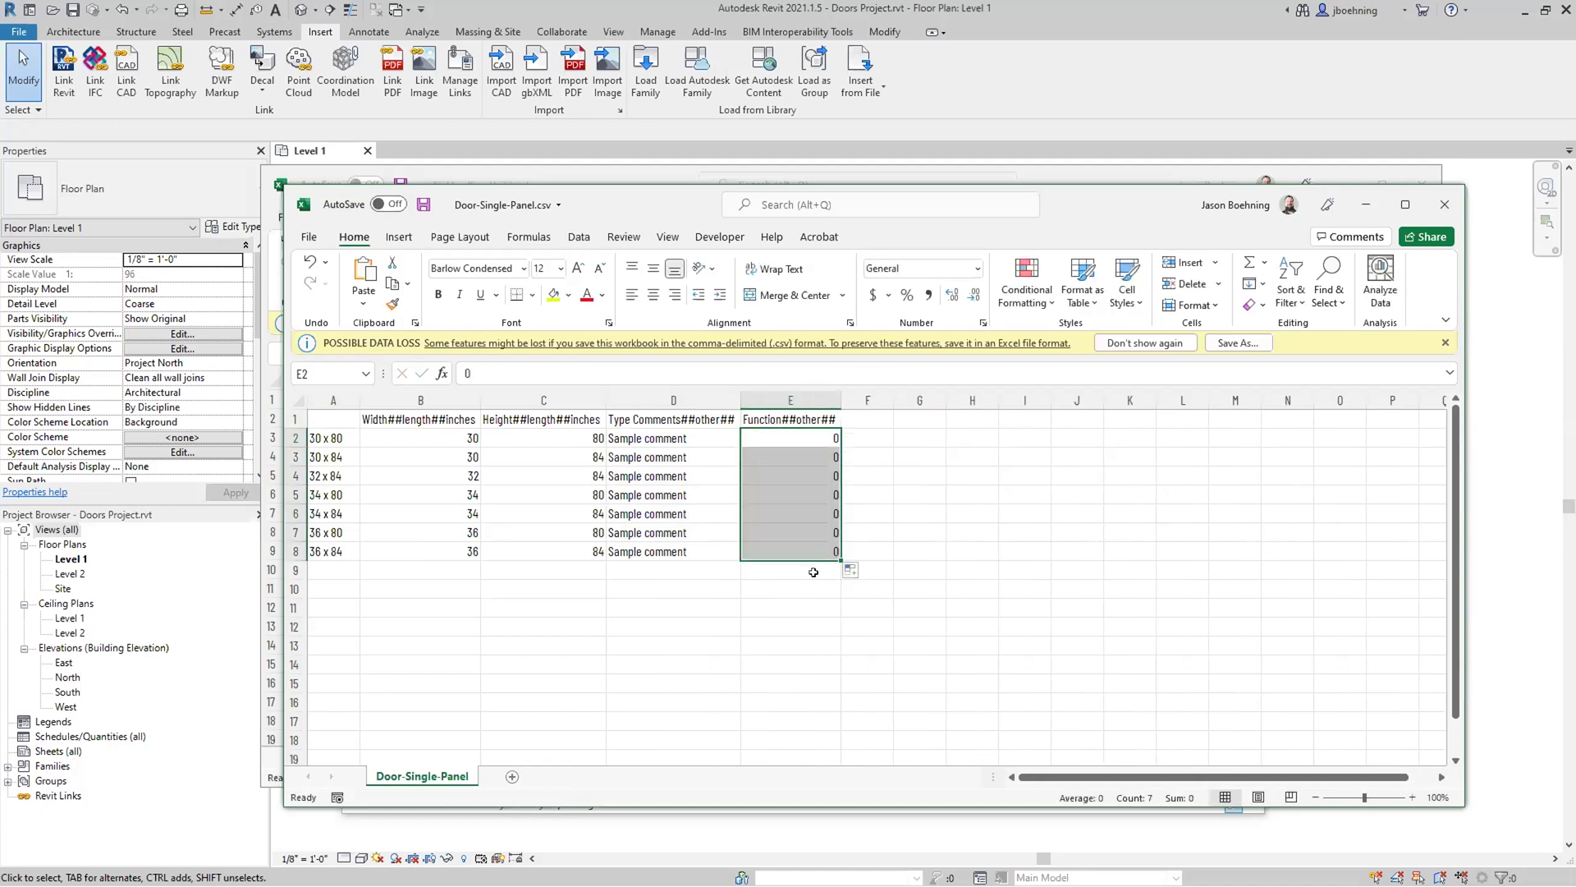
pyautogui.click(812, 570)
# Save and close Door-Single-Panel.csv, and minimize the Air Handling Unit Lookup.csv workbook.
pyautogui.click(324, 417)
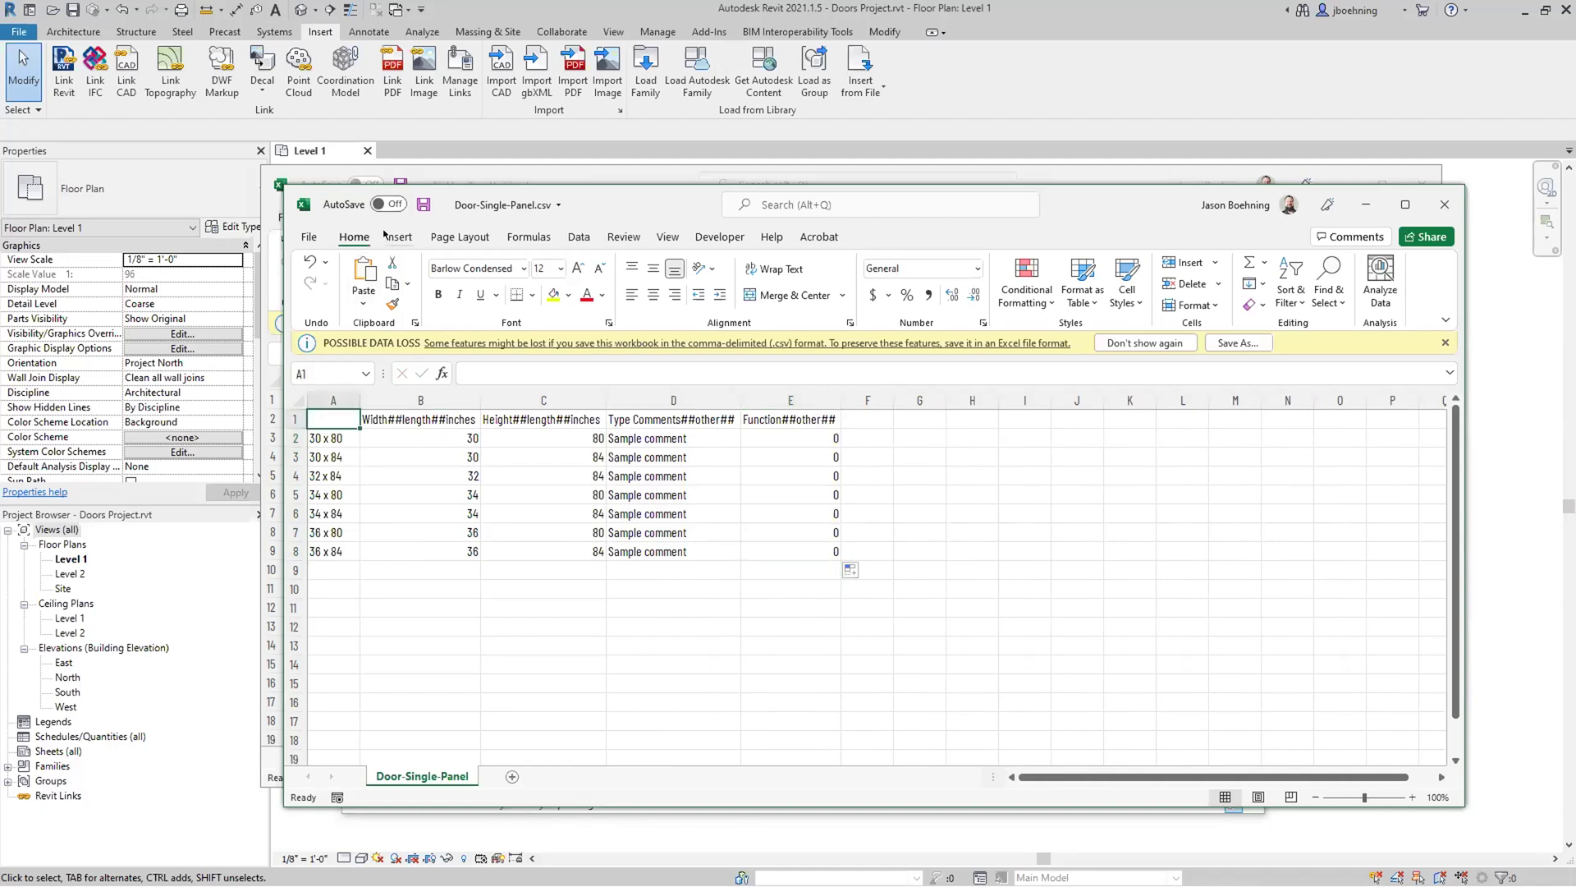
pyautogui.click(413, 202)
pyautogui.click(1428, 207)
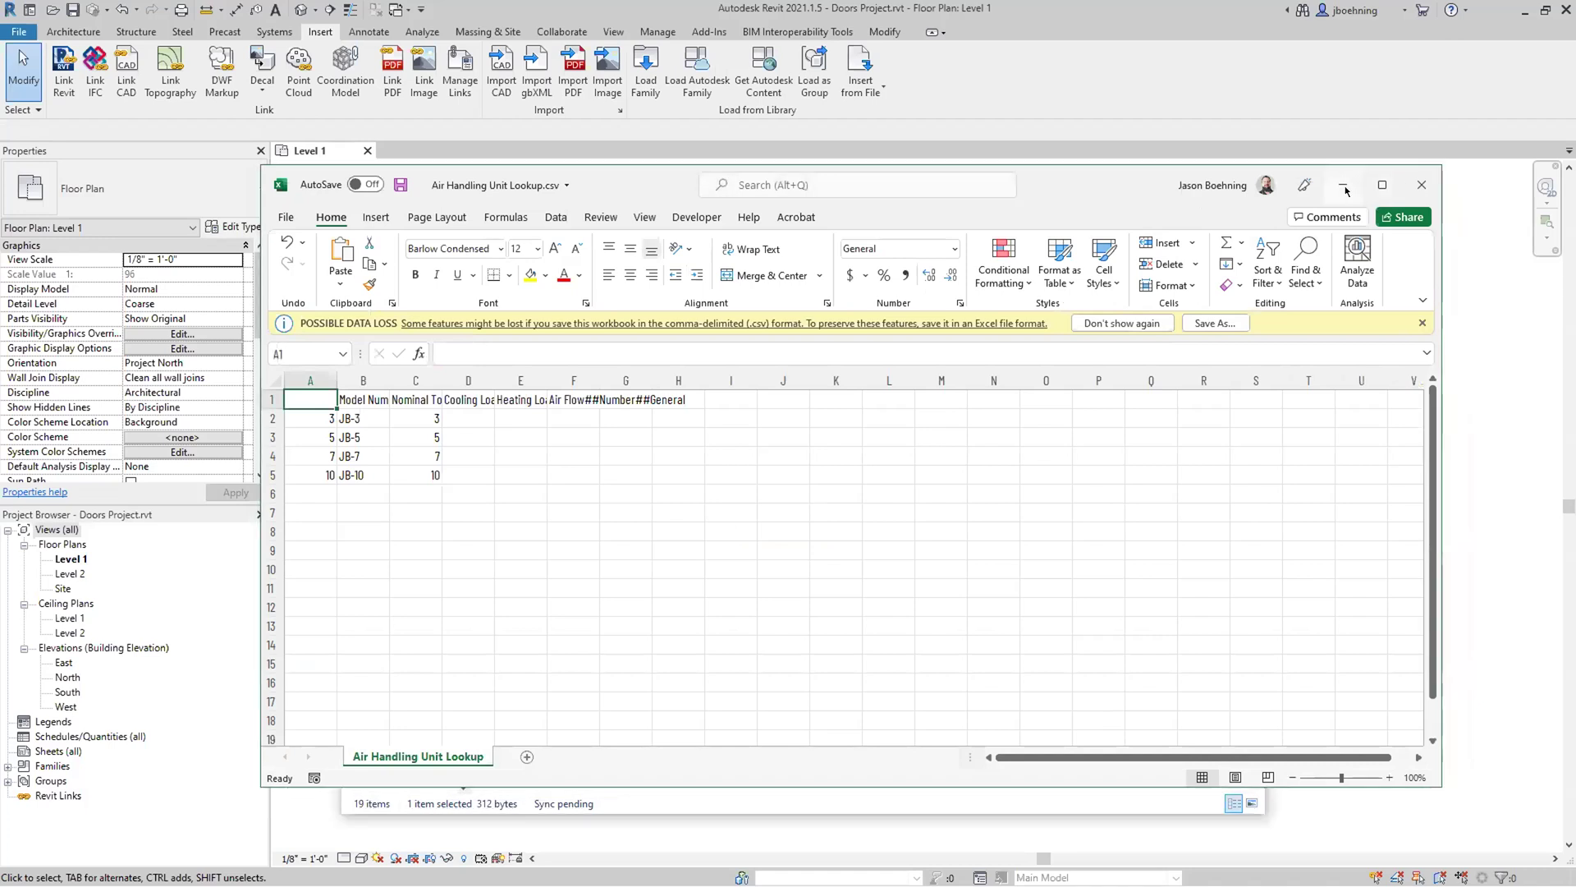
pyautogui.click(1428, 207)
# Change the extension of Door-Single-Panel.csv to .txt in the Families folder, and minimize the folder window.
pyautogui.click(608, 570)
pyautogui.click(602, 567)
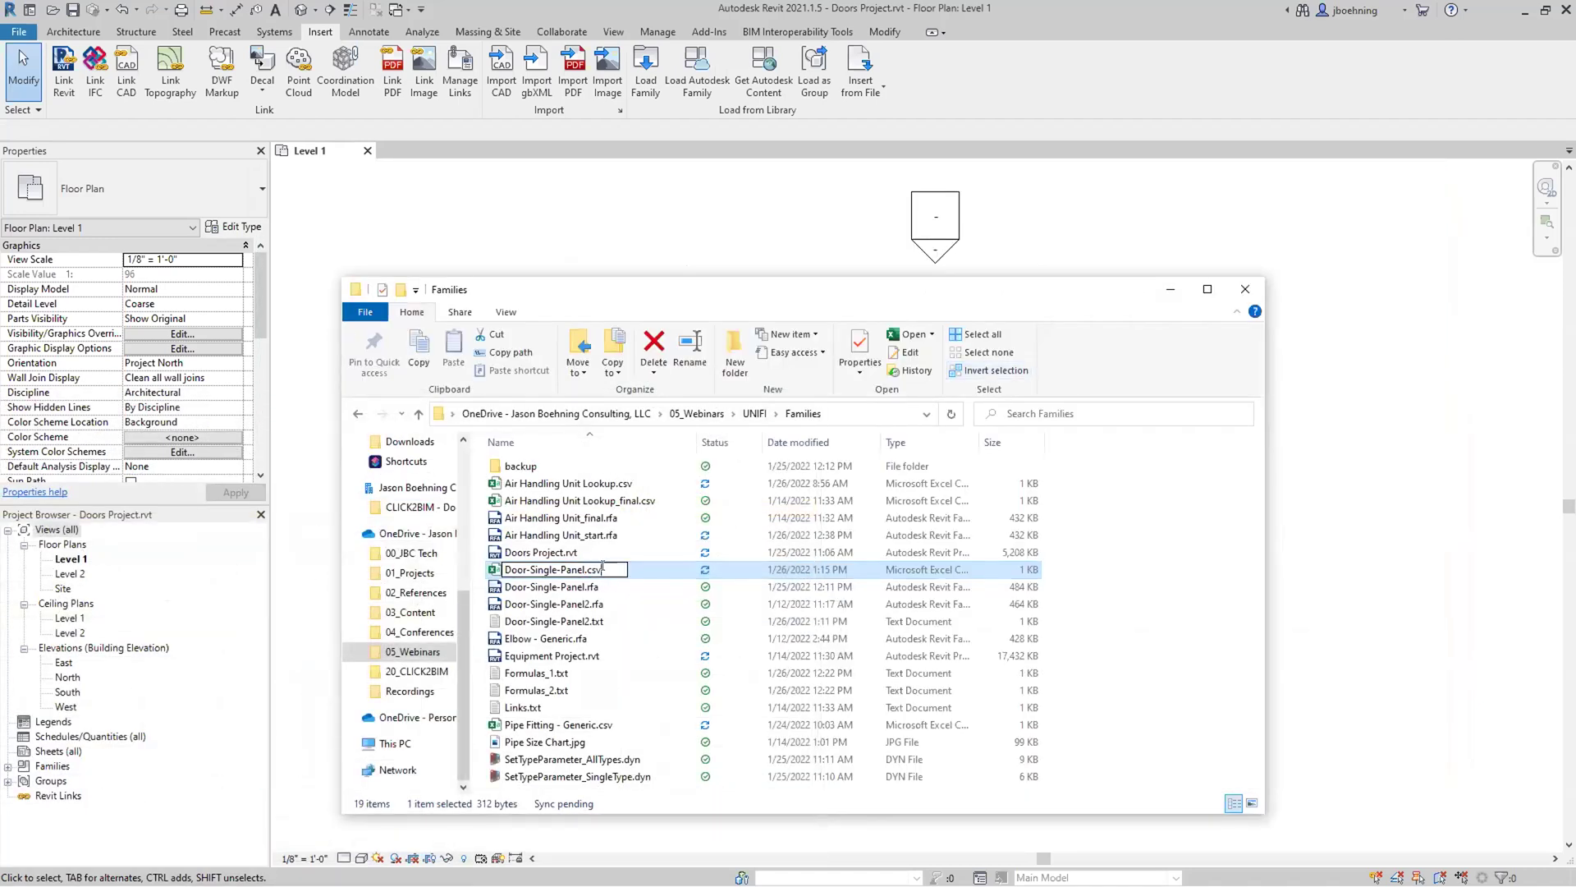
pyautogui.press('BackSpace')
pyautogui.press('BackSpace')
pyautogui.write('txt')
pyautogui.press('Return')
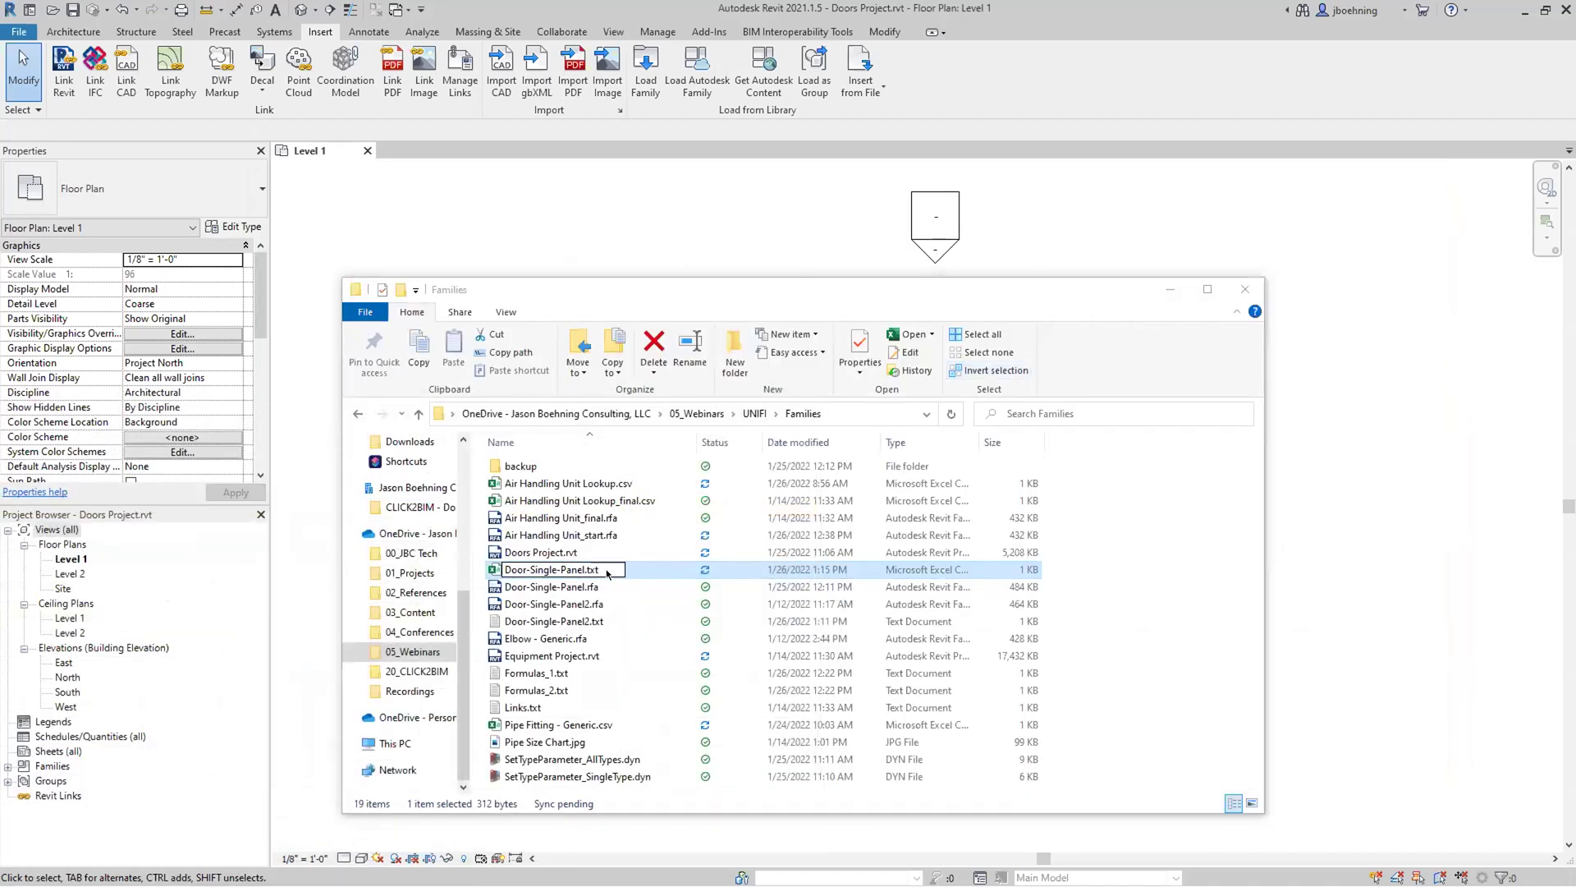
pyautogui.click(861, 458)
pyautogui.click(1169, 291)
# Load the Door-Single-Panel.rfa family into the Revit project with all catalog types from 30 x 80 to 36 x 84.
pyautogui.click(646, 69)
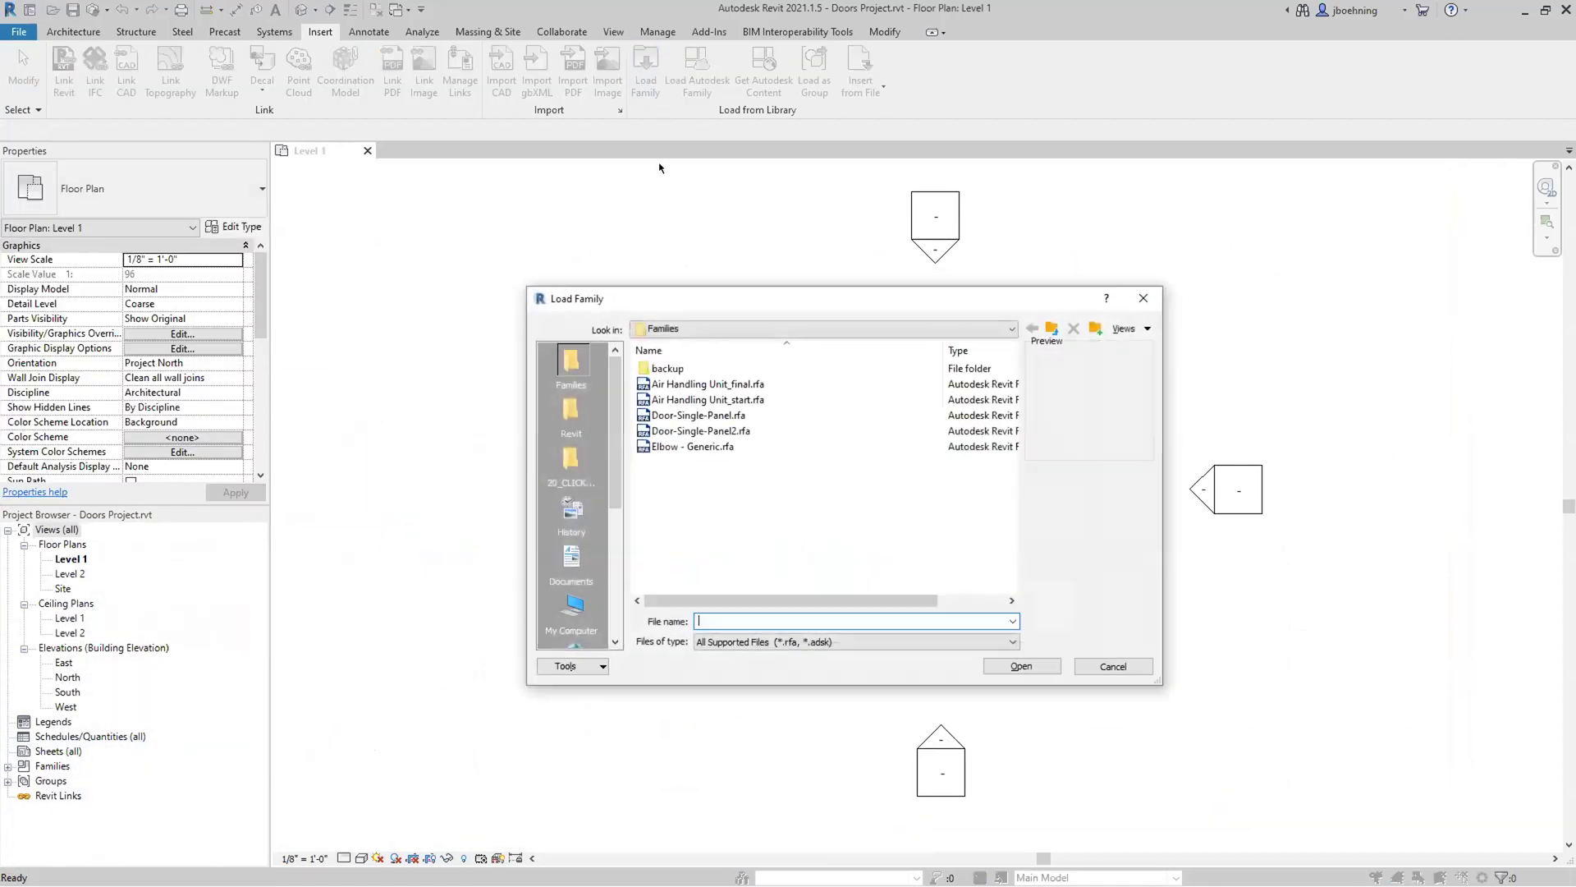
pyautogui.click(698, 414)
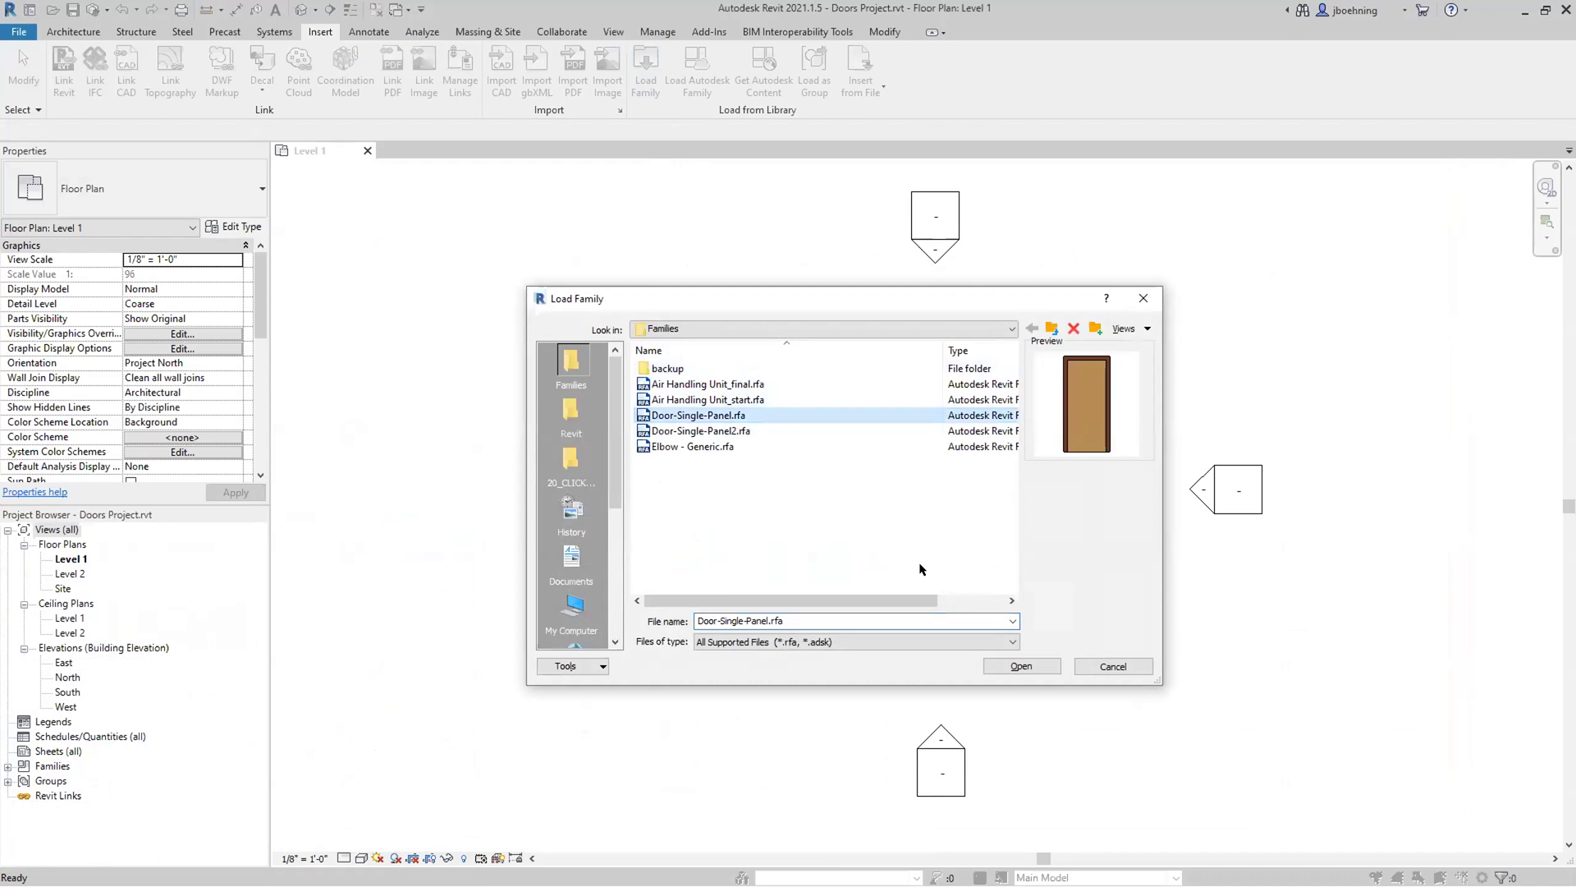
pyautogui.click(1016, 666)
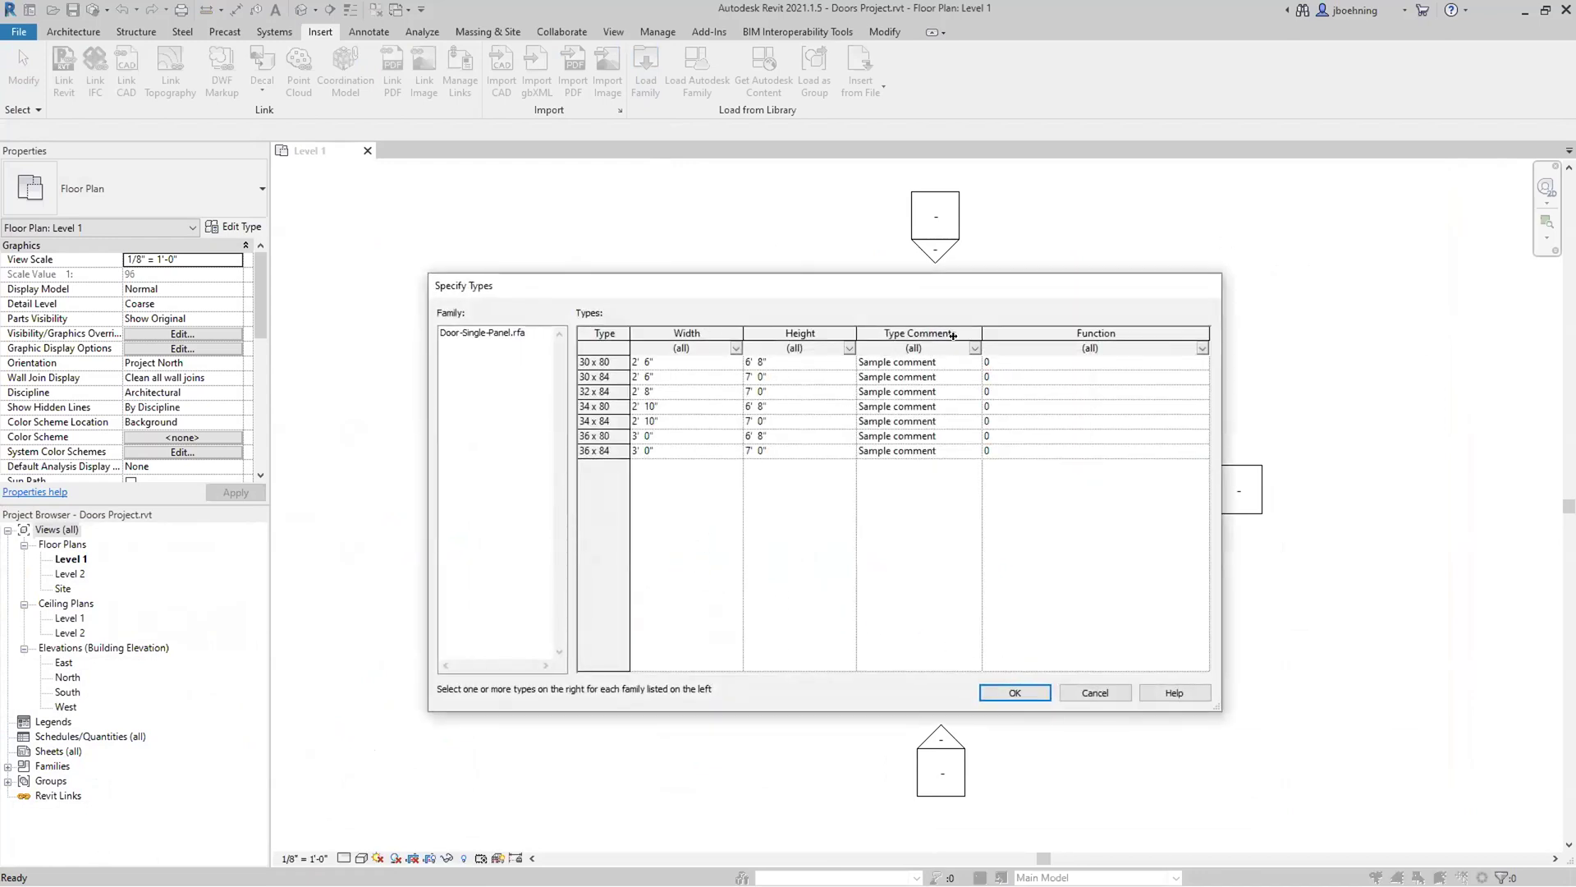
pyautogui.moveTo(583, 362); pyautogui.dragTo(583, 436)
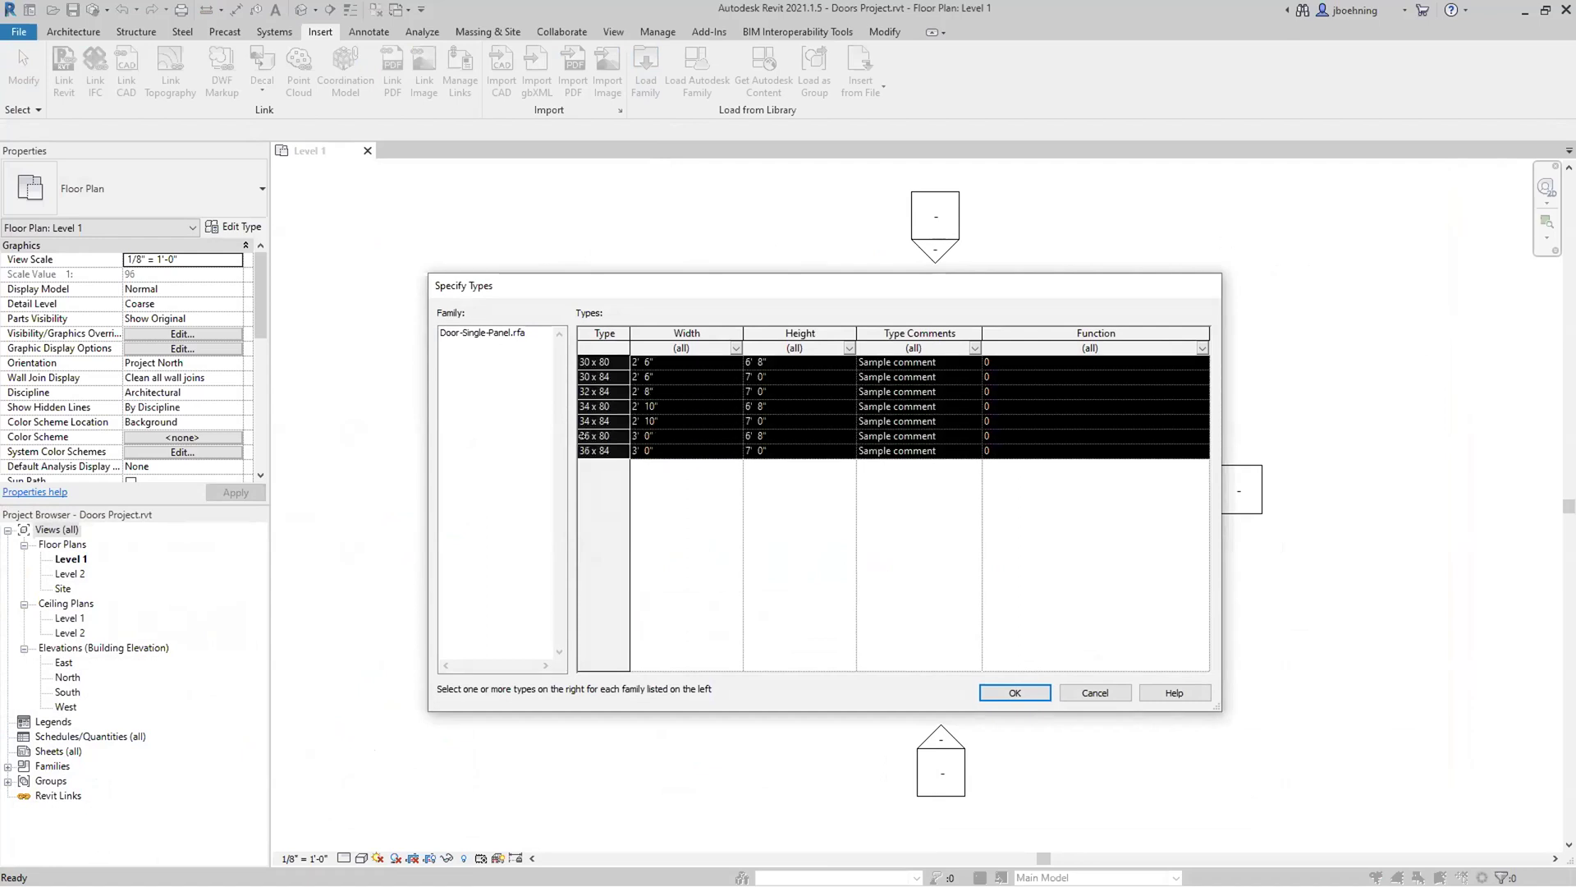
pyautogui.click(1006, 692)
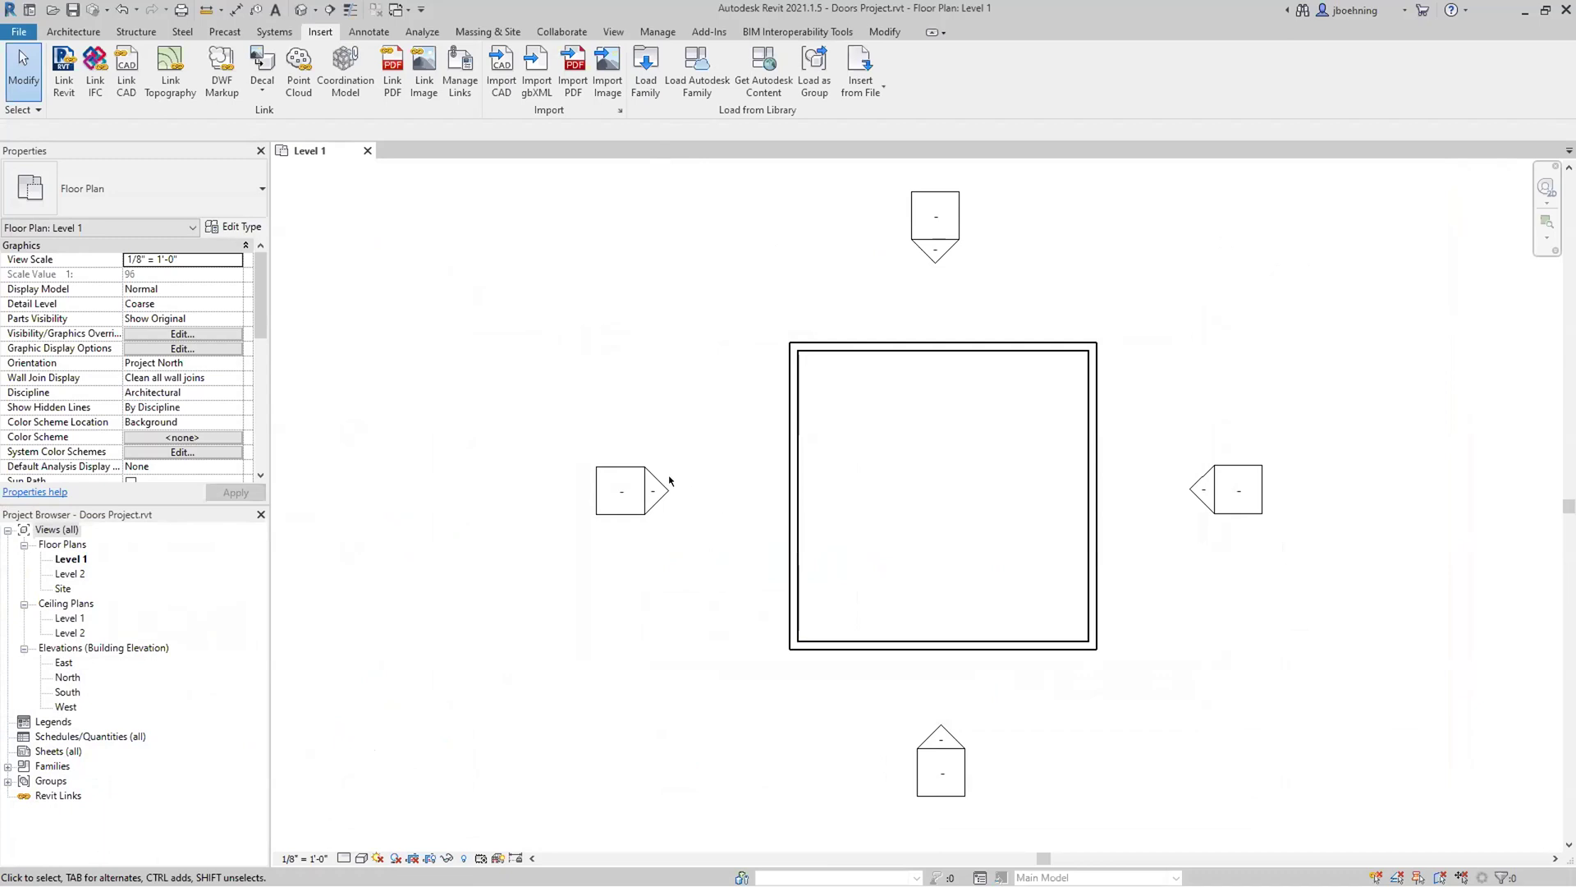
# Place Door-Single-Panel 30 x 80 doors on the Level 1 plan, two in the upper wall and one in the lower wall.
pyautogui.click(73, 31)
pyautogui.click(88, 66)
pyautogui.click(156, 193)
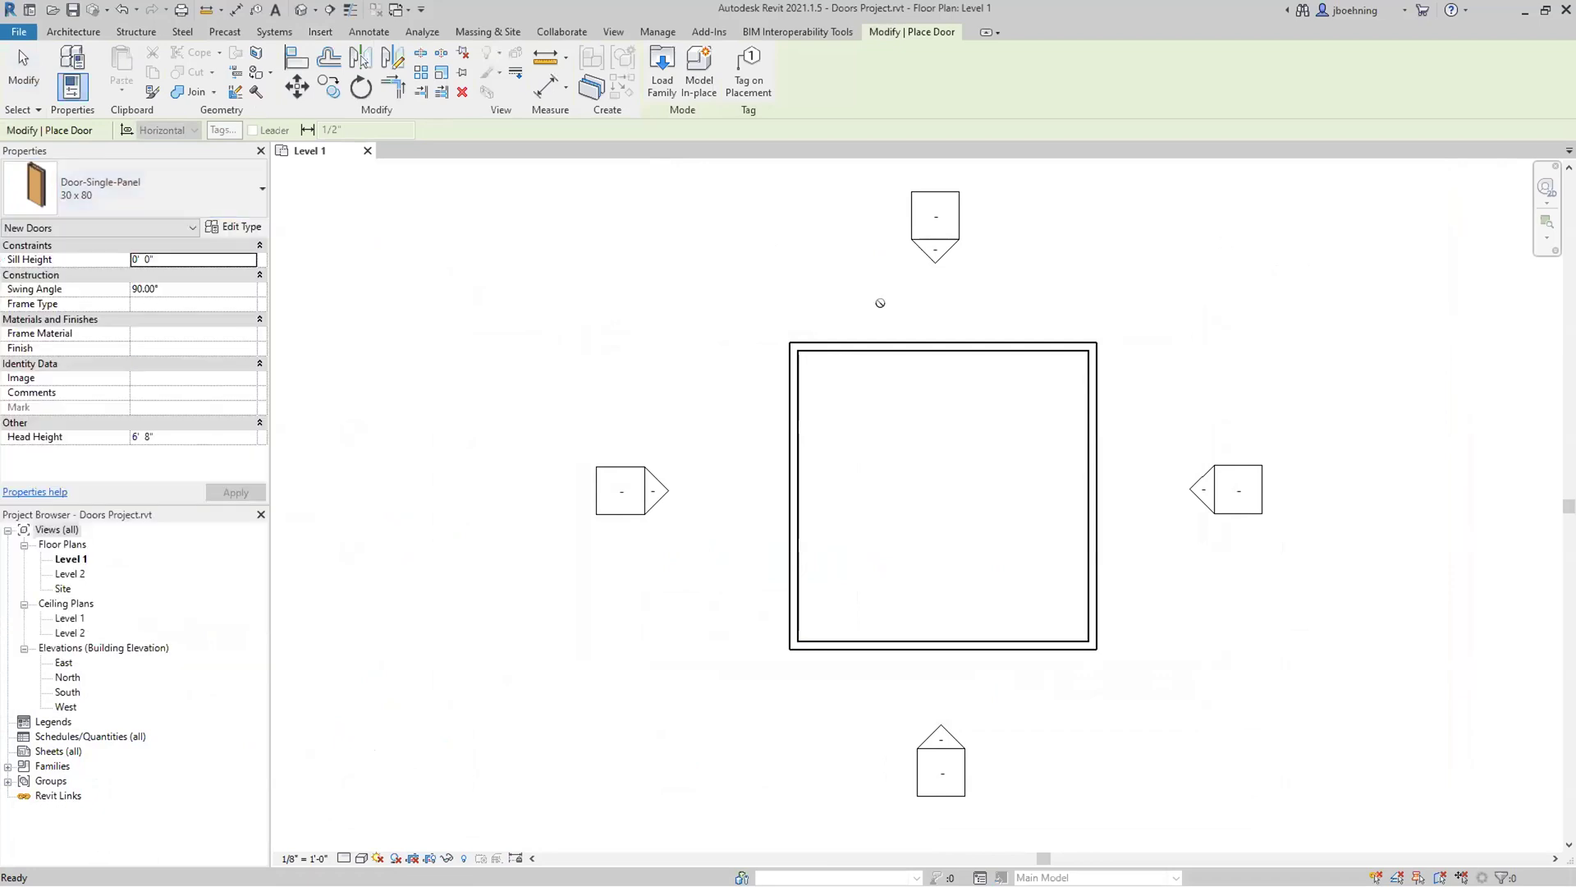
pyautogui.click(973, 343)
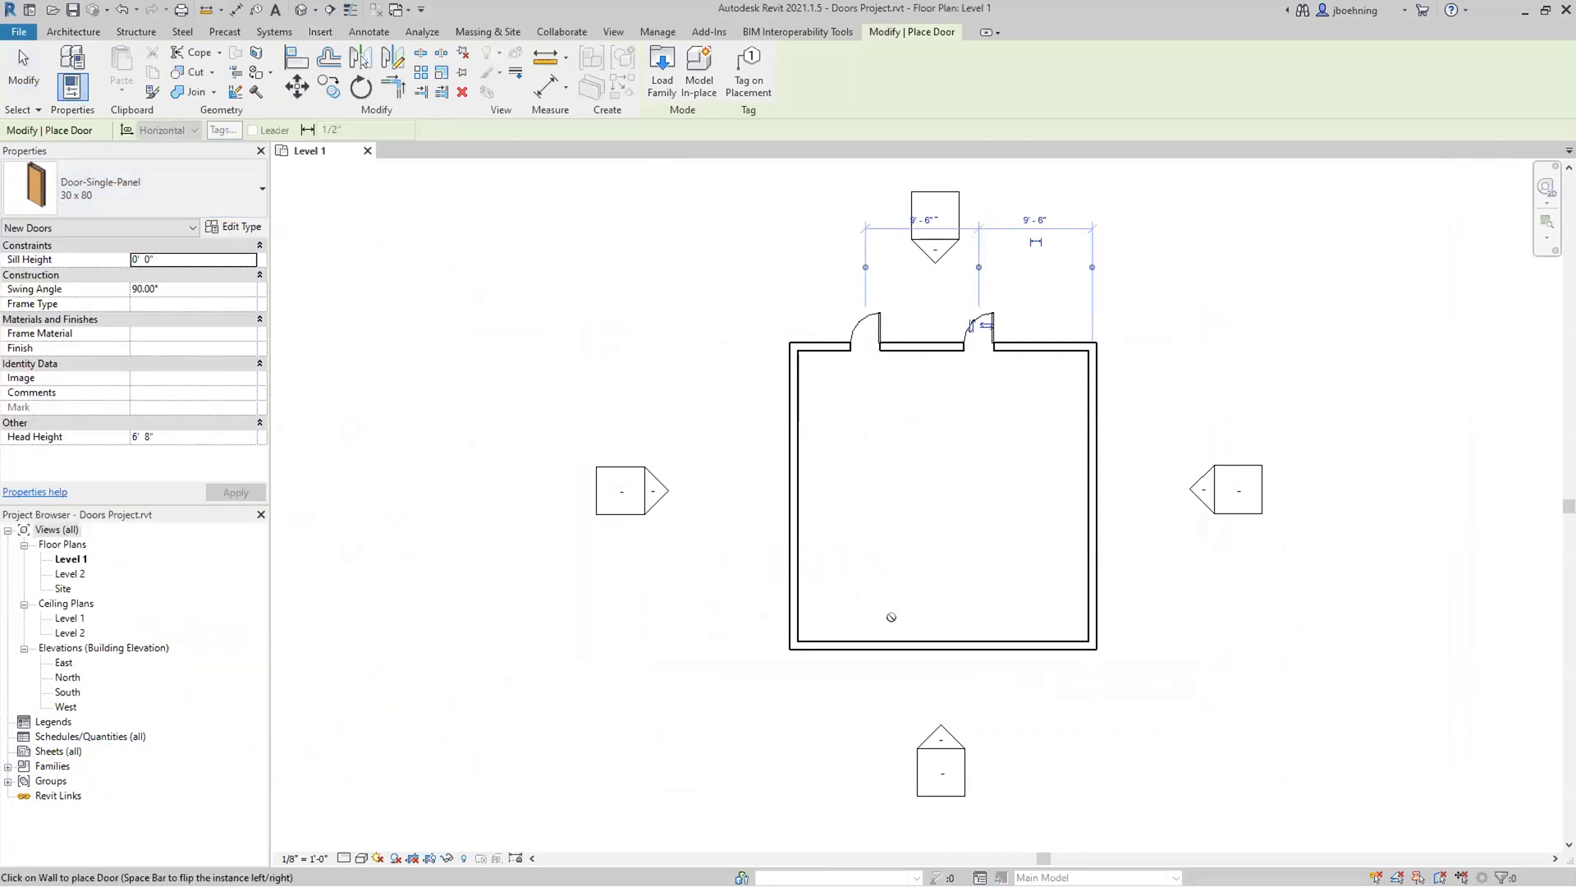
pyautogui.click(23, 70)
# Examine the Function options and Type Comments value in the upper wall's first door's type properties, and leave without applying changes.
pyautogui.click(858, 325)
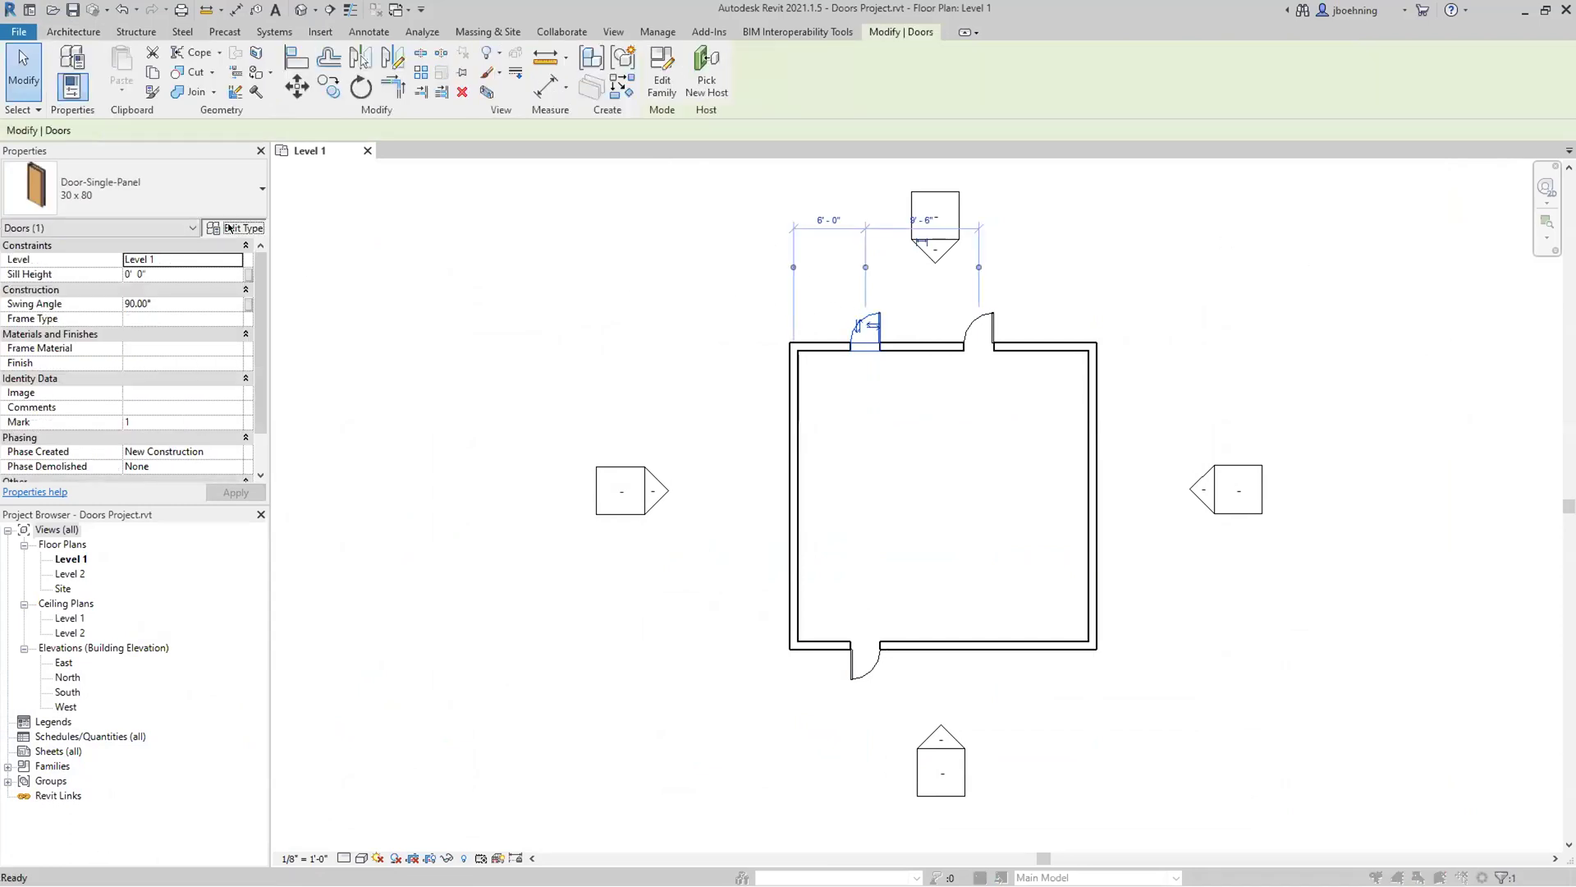
pyautogui.click(234, 226)
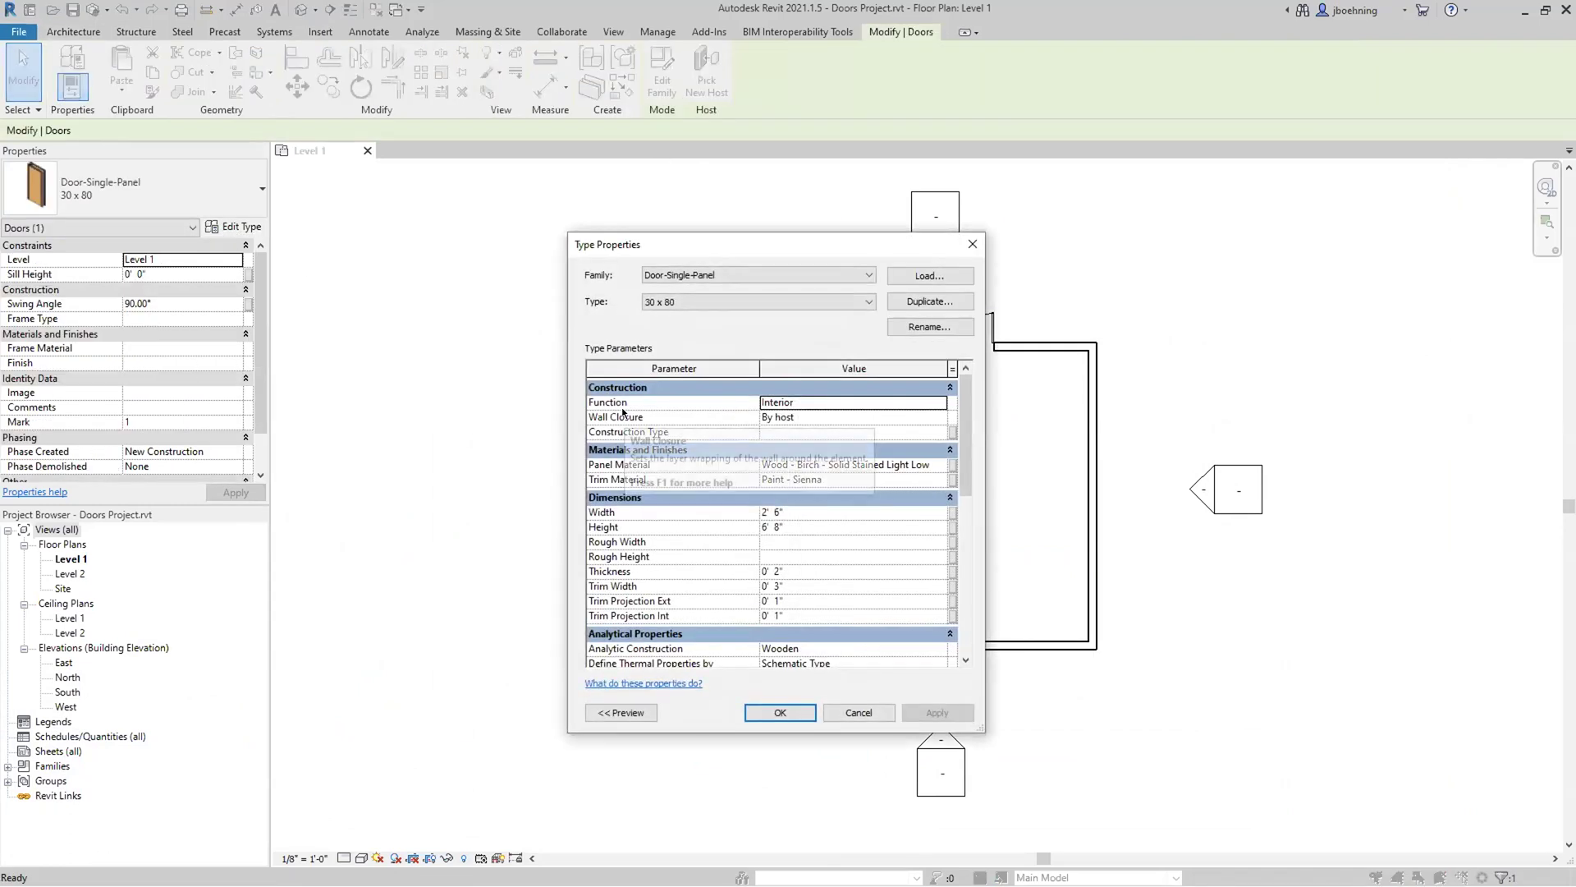
pyautogui.click(941, 403)
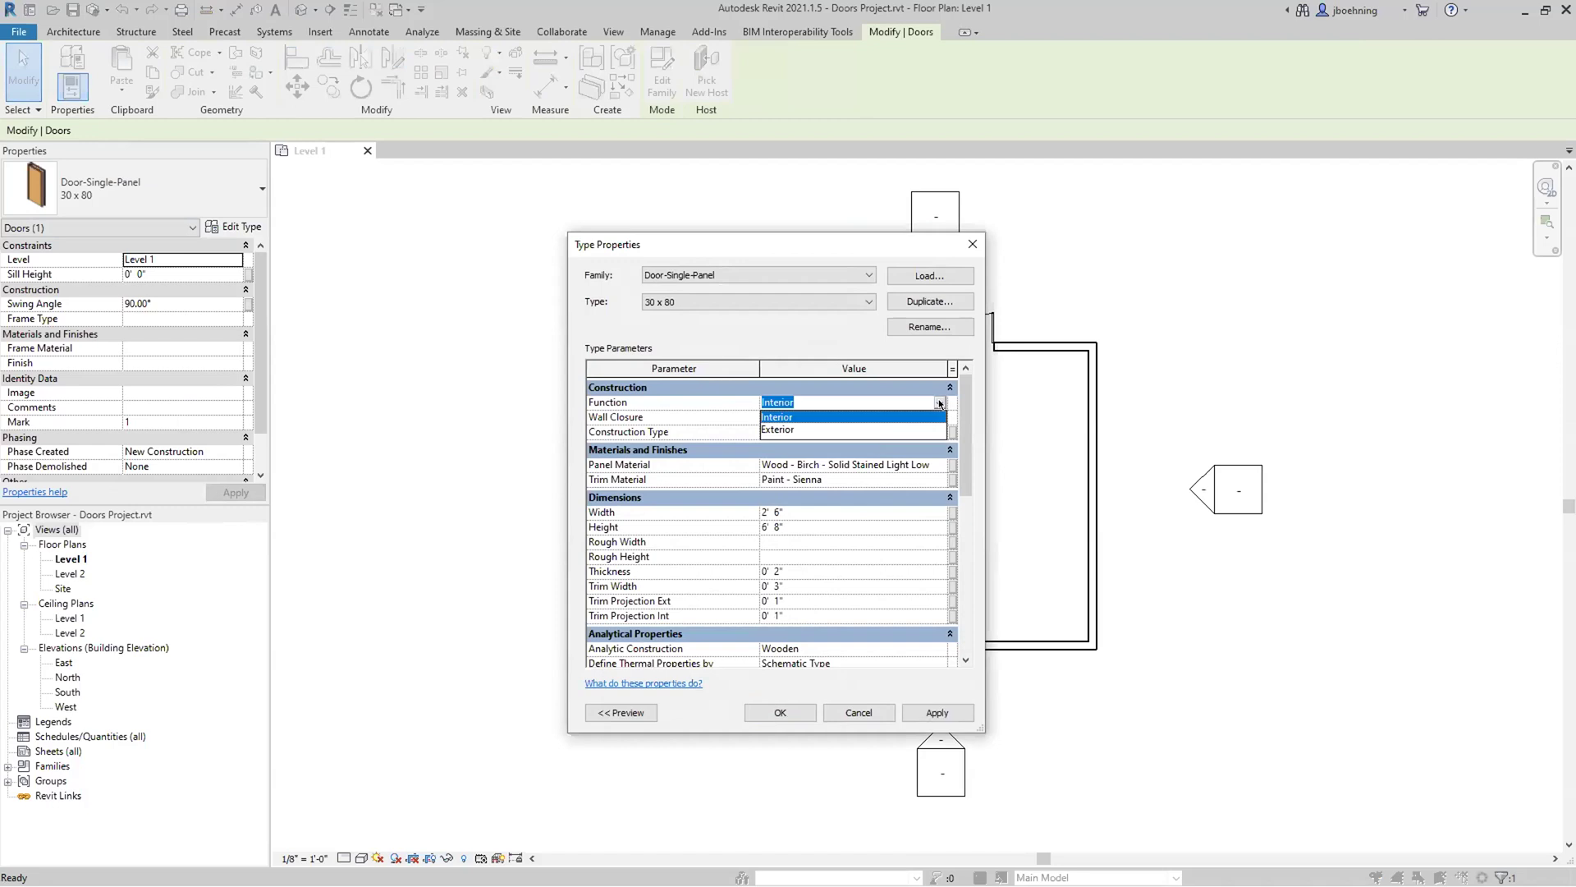
pyautogui.click(941, 403)
pyautogui.moveTo(959, 401); pyautogui.dragTo(955, 556)
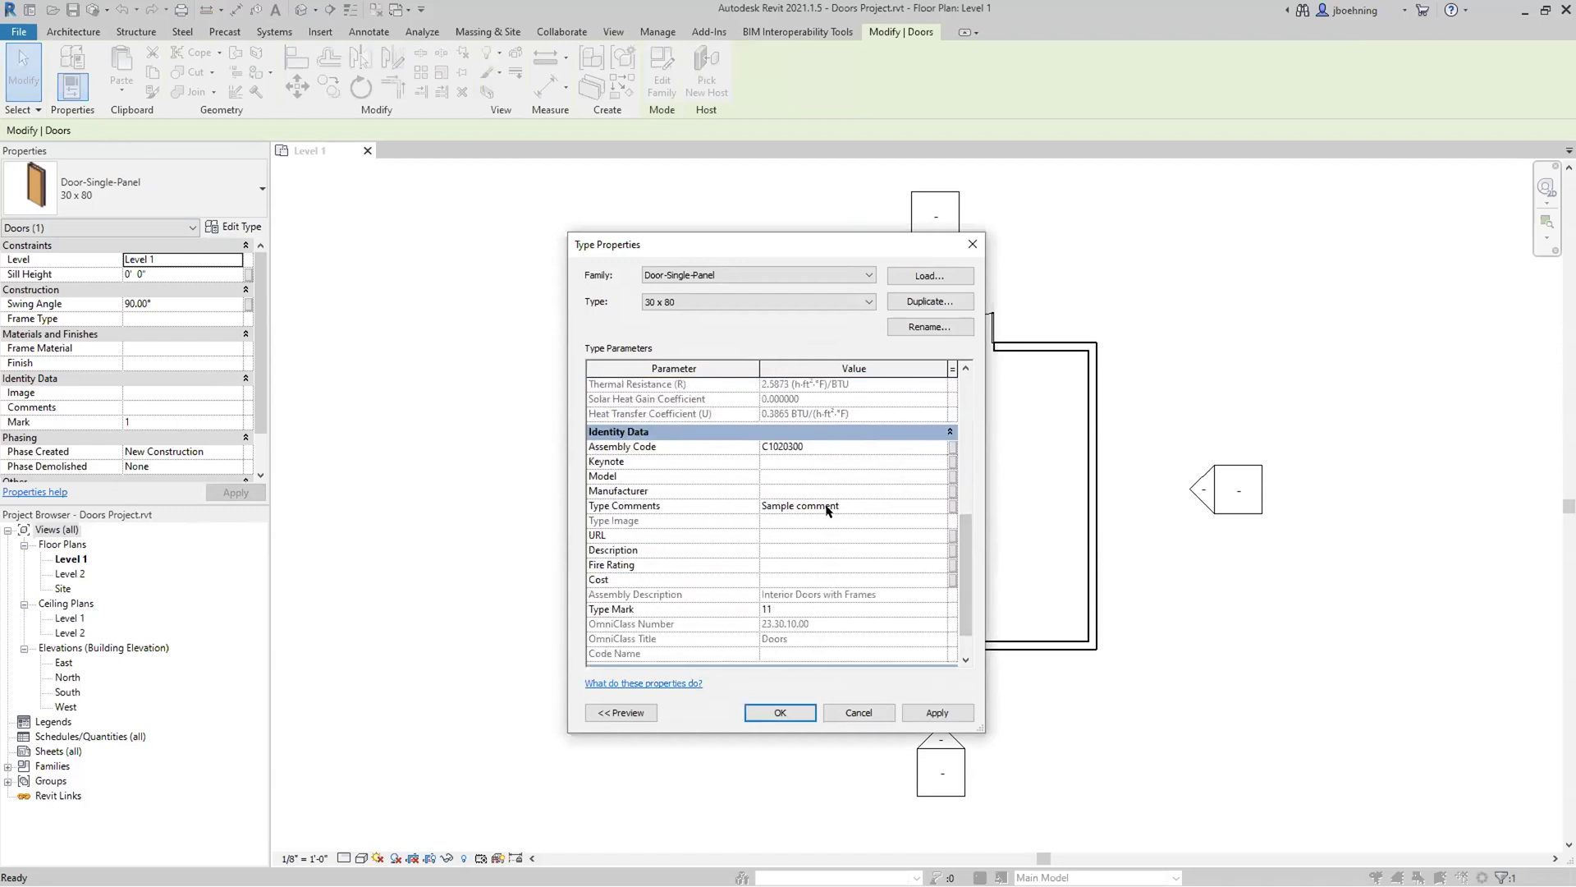
pyautogui.press('Escape')
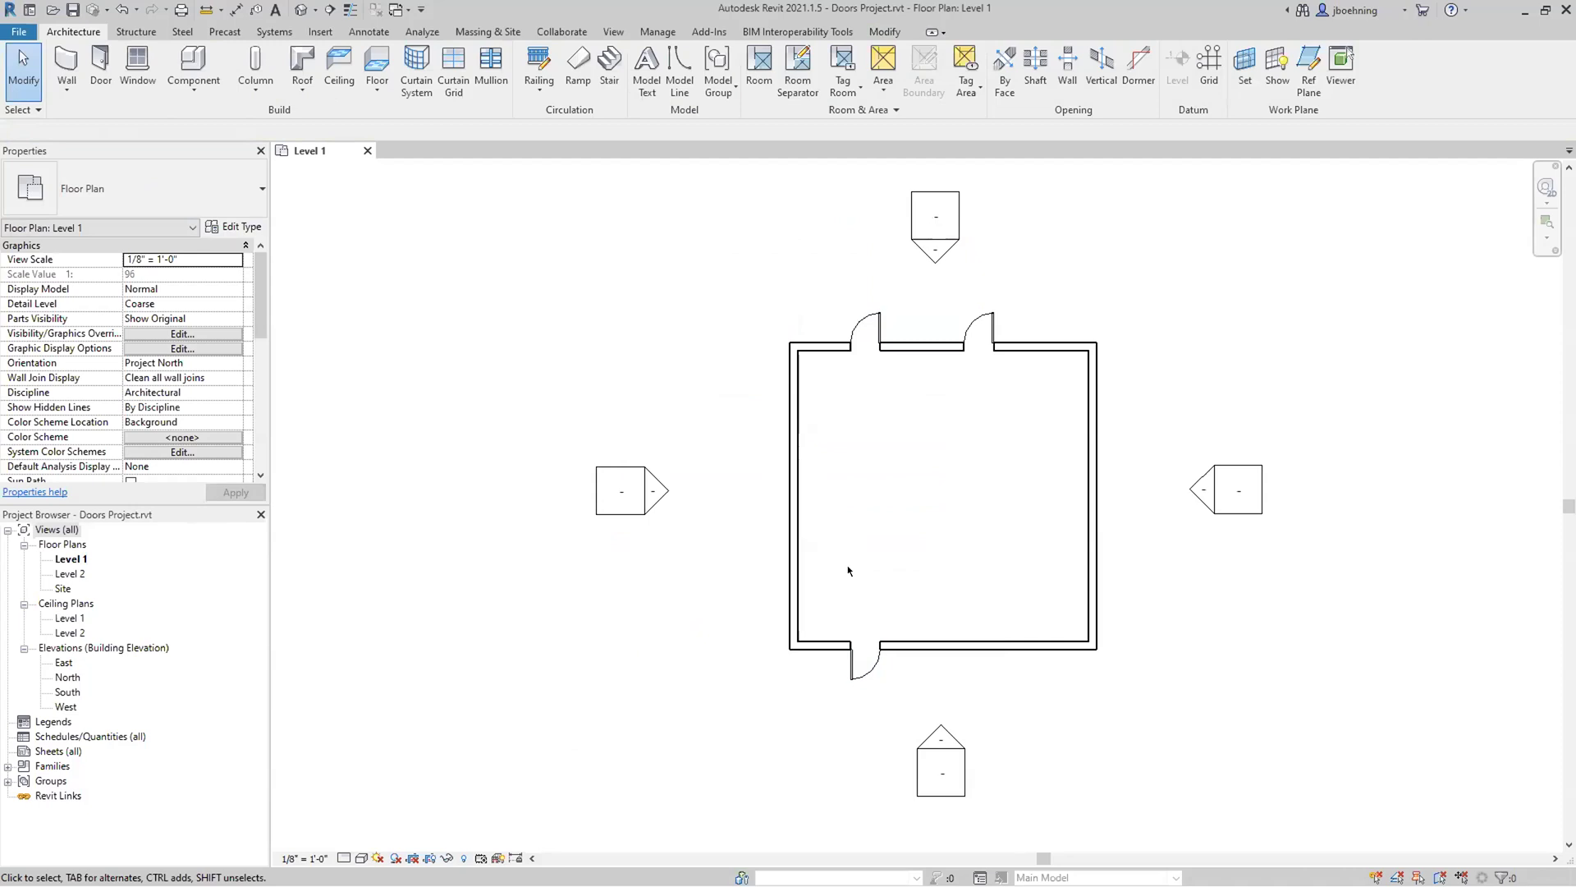
# Recheck the Function value in the same door's type properties, cancel without changes, and deselect the door.
pyautogui.click(858, 332)
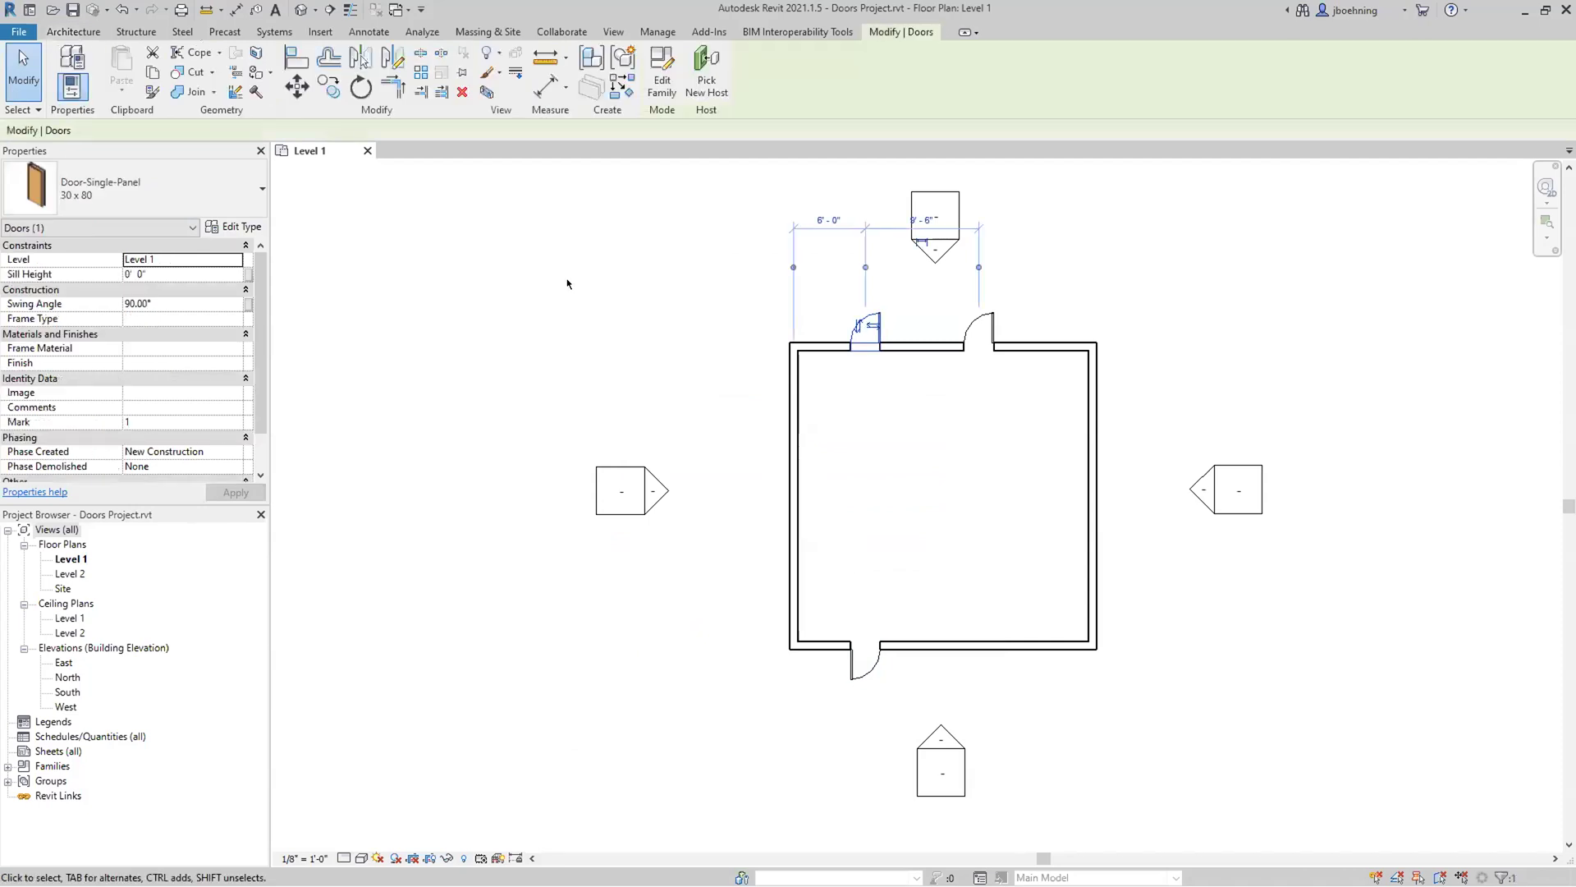
pyautogui.click(237, 227)
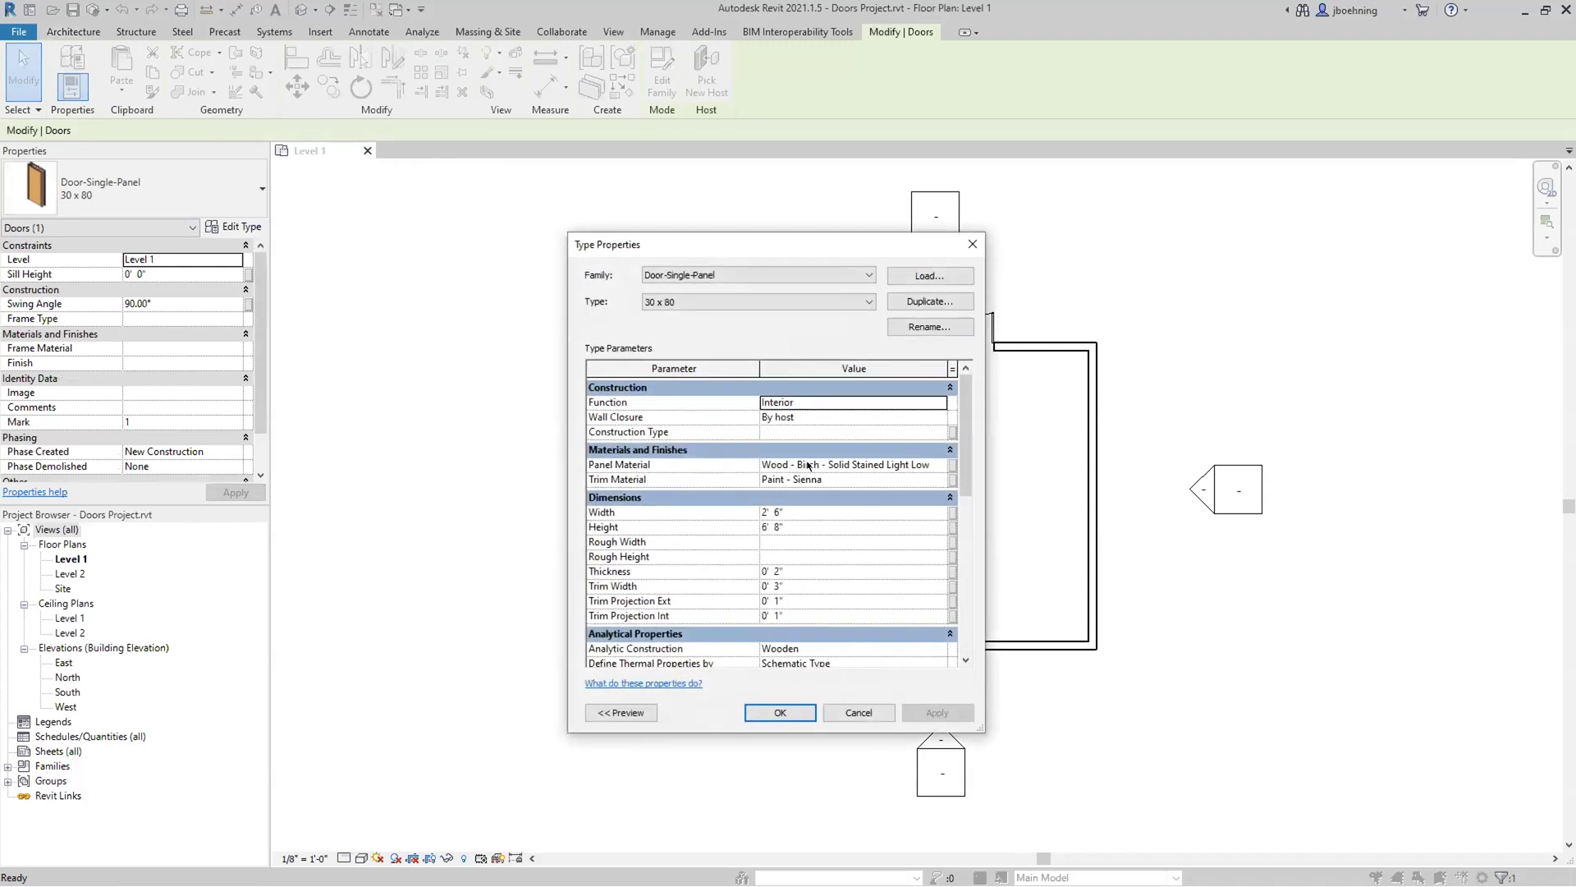
pyautogui.click(872, 712)
pyautogui.press('Escape')
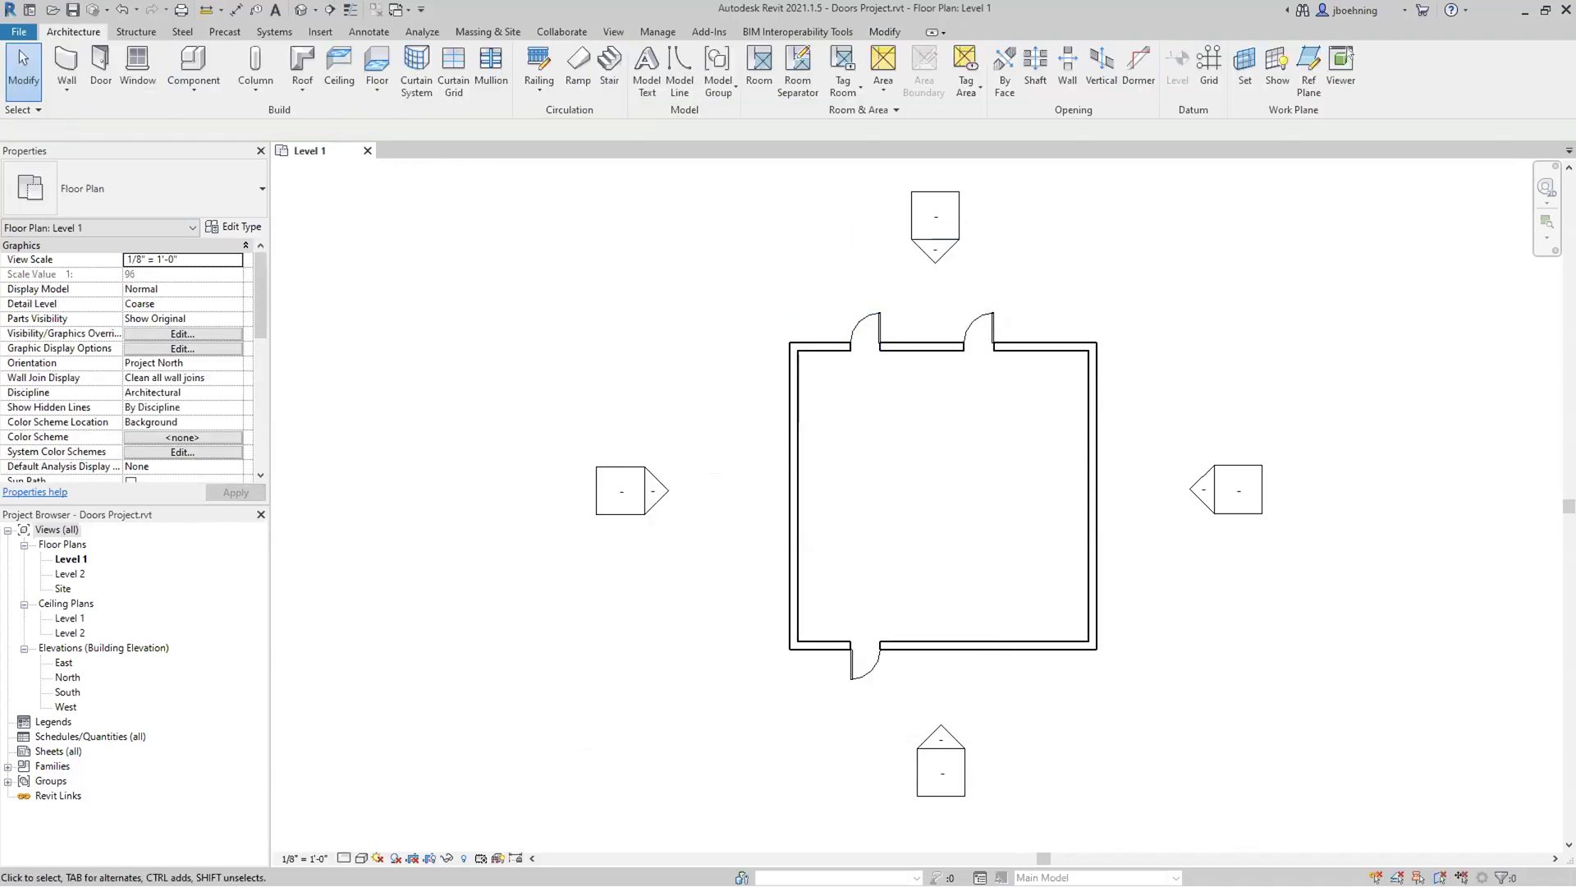
# In the Families folder, change the extension of Door-Single-Panel.txt to .csv again and open the file in Excel.
pyautogui.hotkey('alt', 'Tab')
pyautogui.click(597, 588)
pyautogui.click(599, 586)
pyautogui.press('BackSpace')
pyautogui.press('BackSpace')
pyautogui.press('BackSpace')
pyautogui.write('csv')
pyautogui.press('Return')
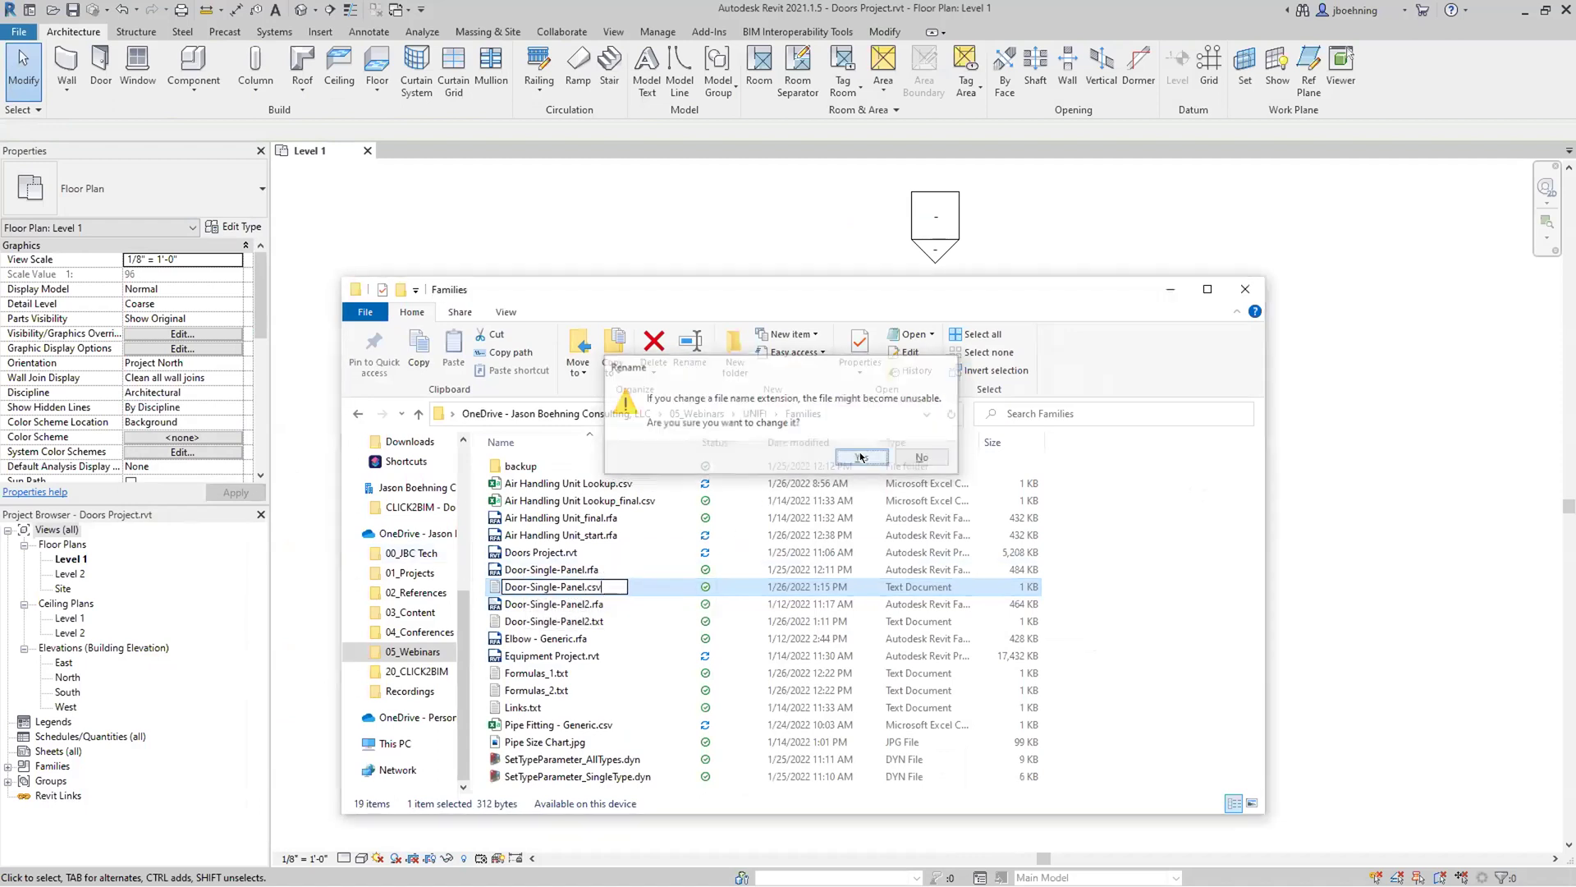
pyautogui.click(862, 458)
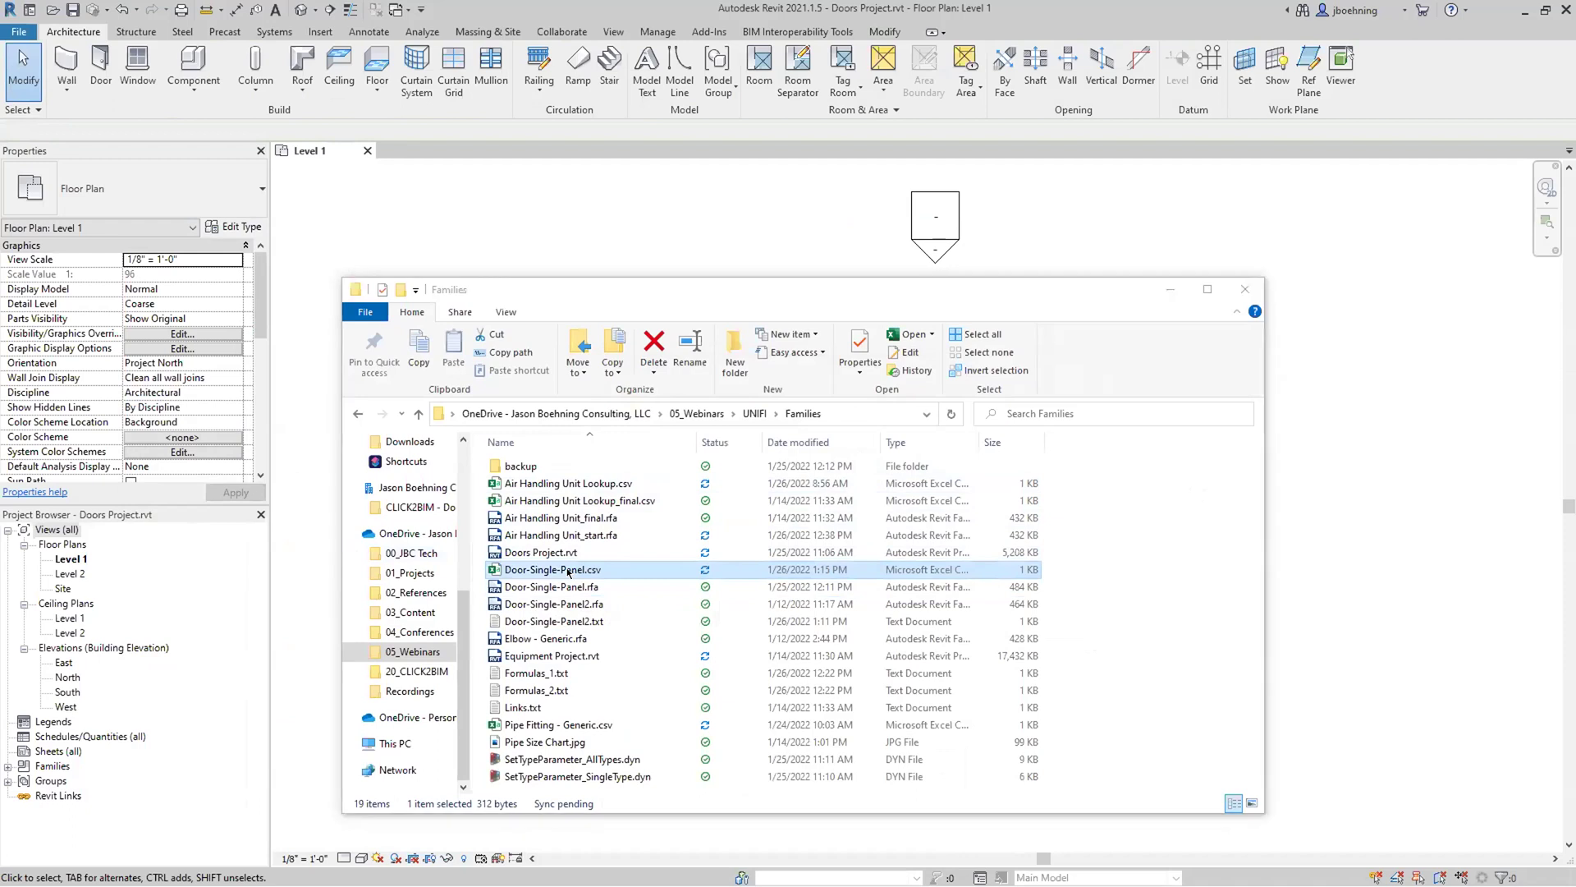
pyautogui.doubleClick(569, 572)
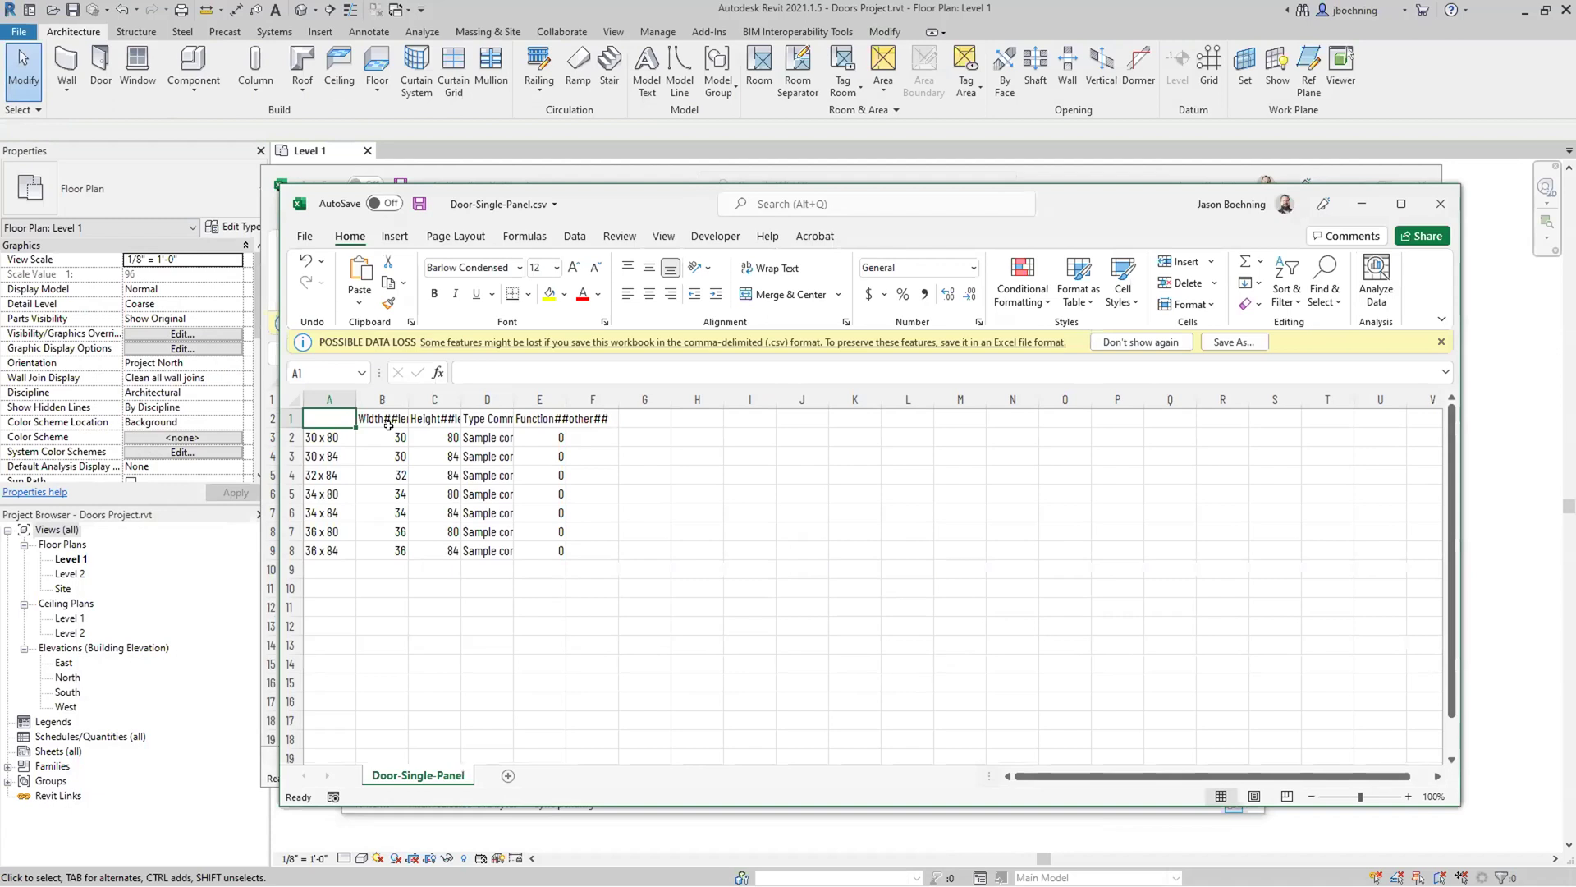
# Widen the Type Comments column to fit and set Type Comments to "Updated comment" for all seven door types.
pyautogui.moveTo(513, 400); pyautogui.dragTo(509, 402)
pyautogui.doubleClick(509, 402)
pyautogui.click(511, 434)
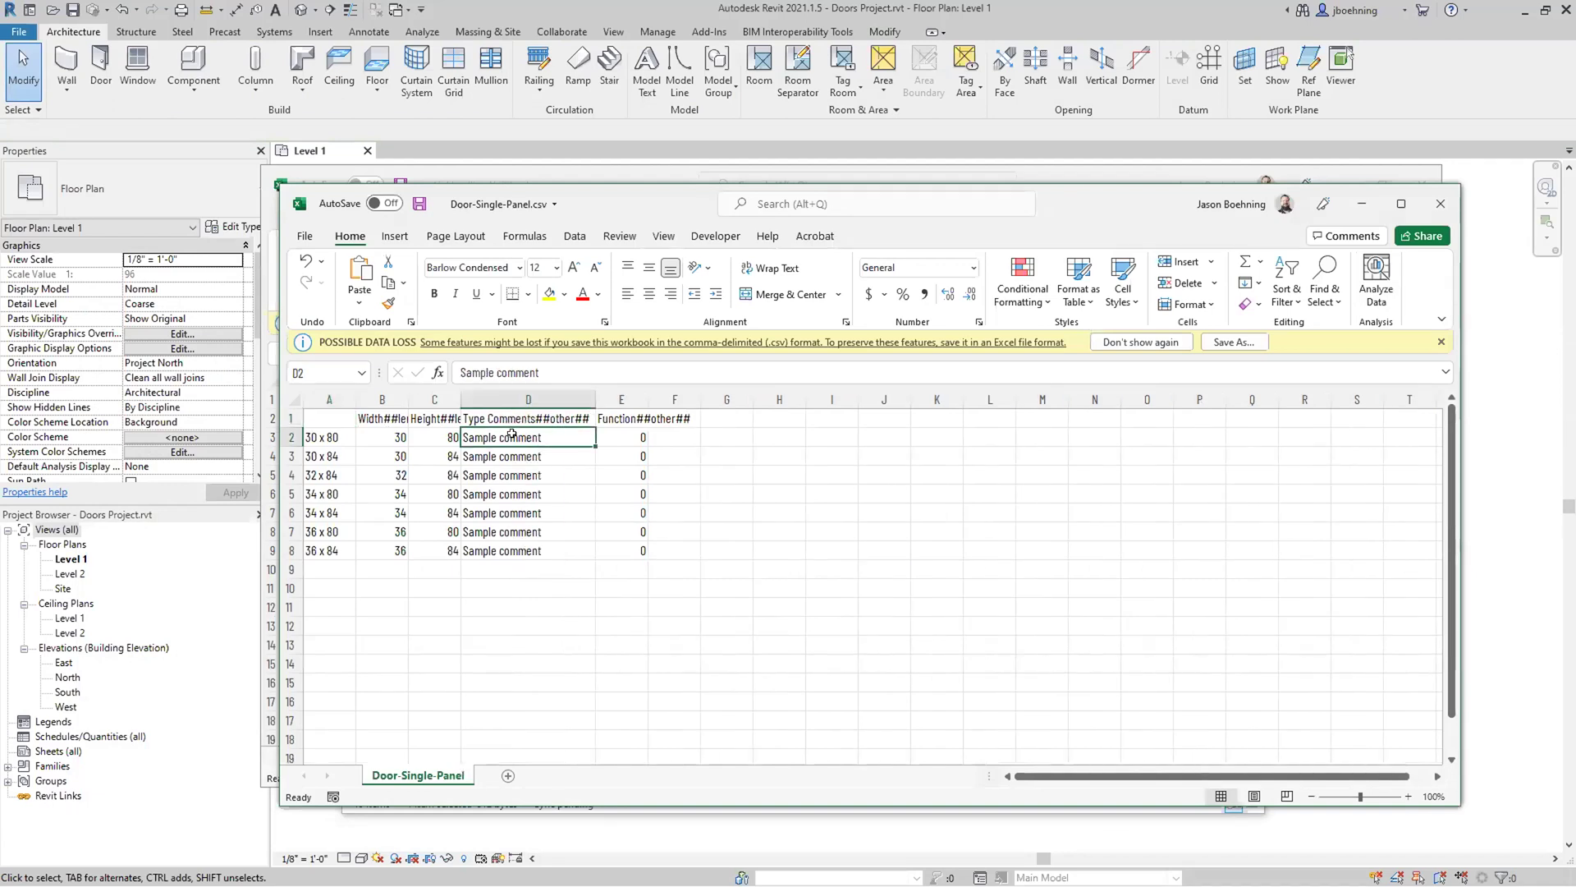
pyautogui.write('Updated')
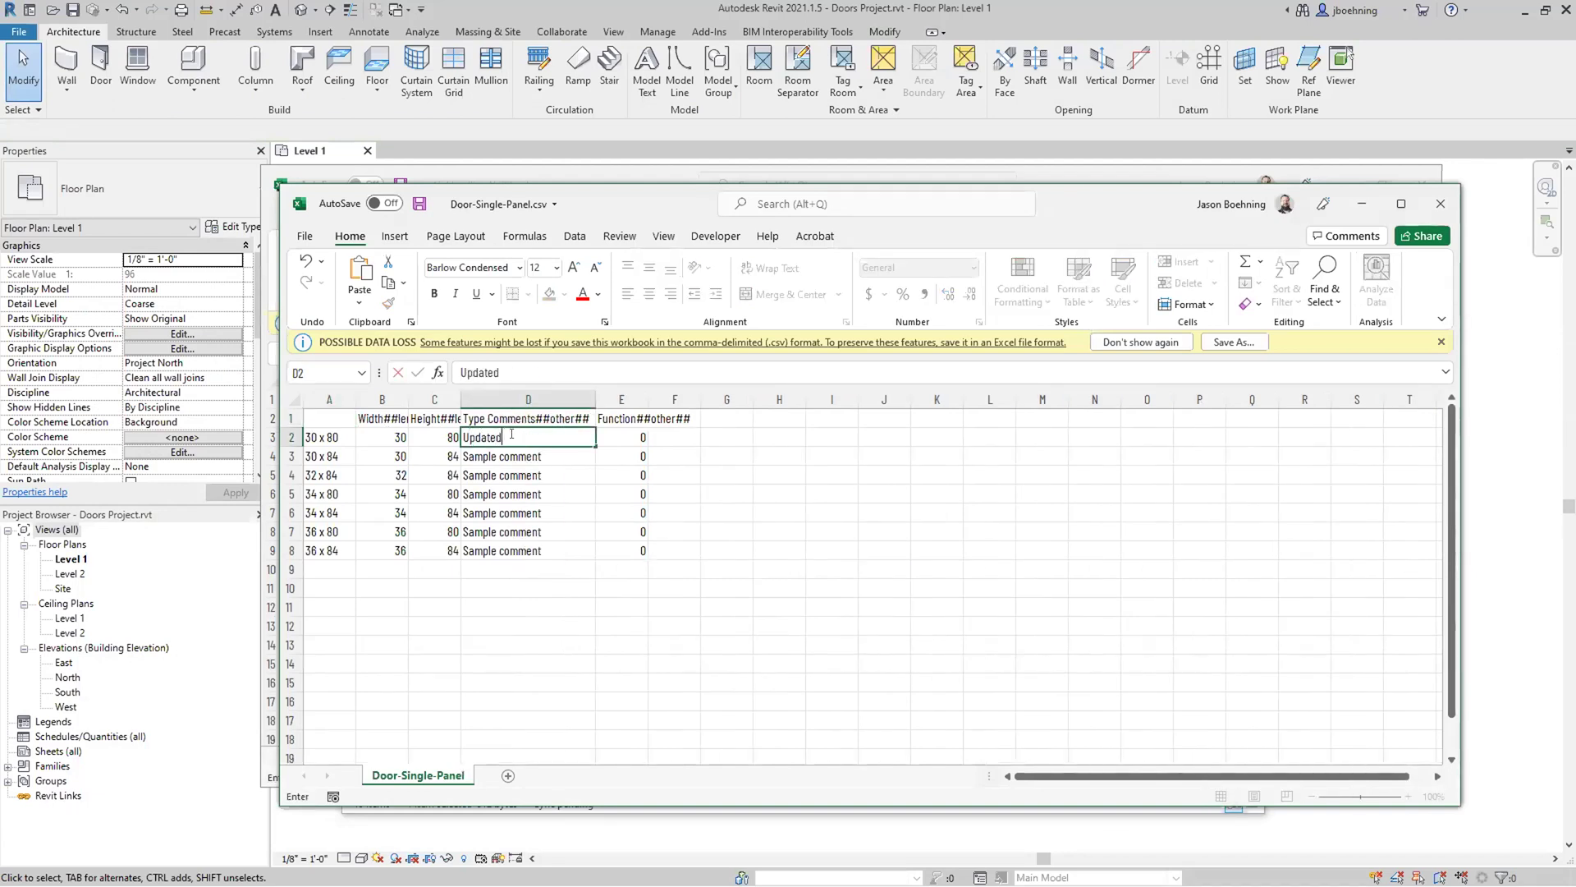
pyautogui.write(' comment')
pyautogui.press('Return')
pyautogui.click(512, 437)
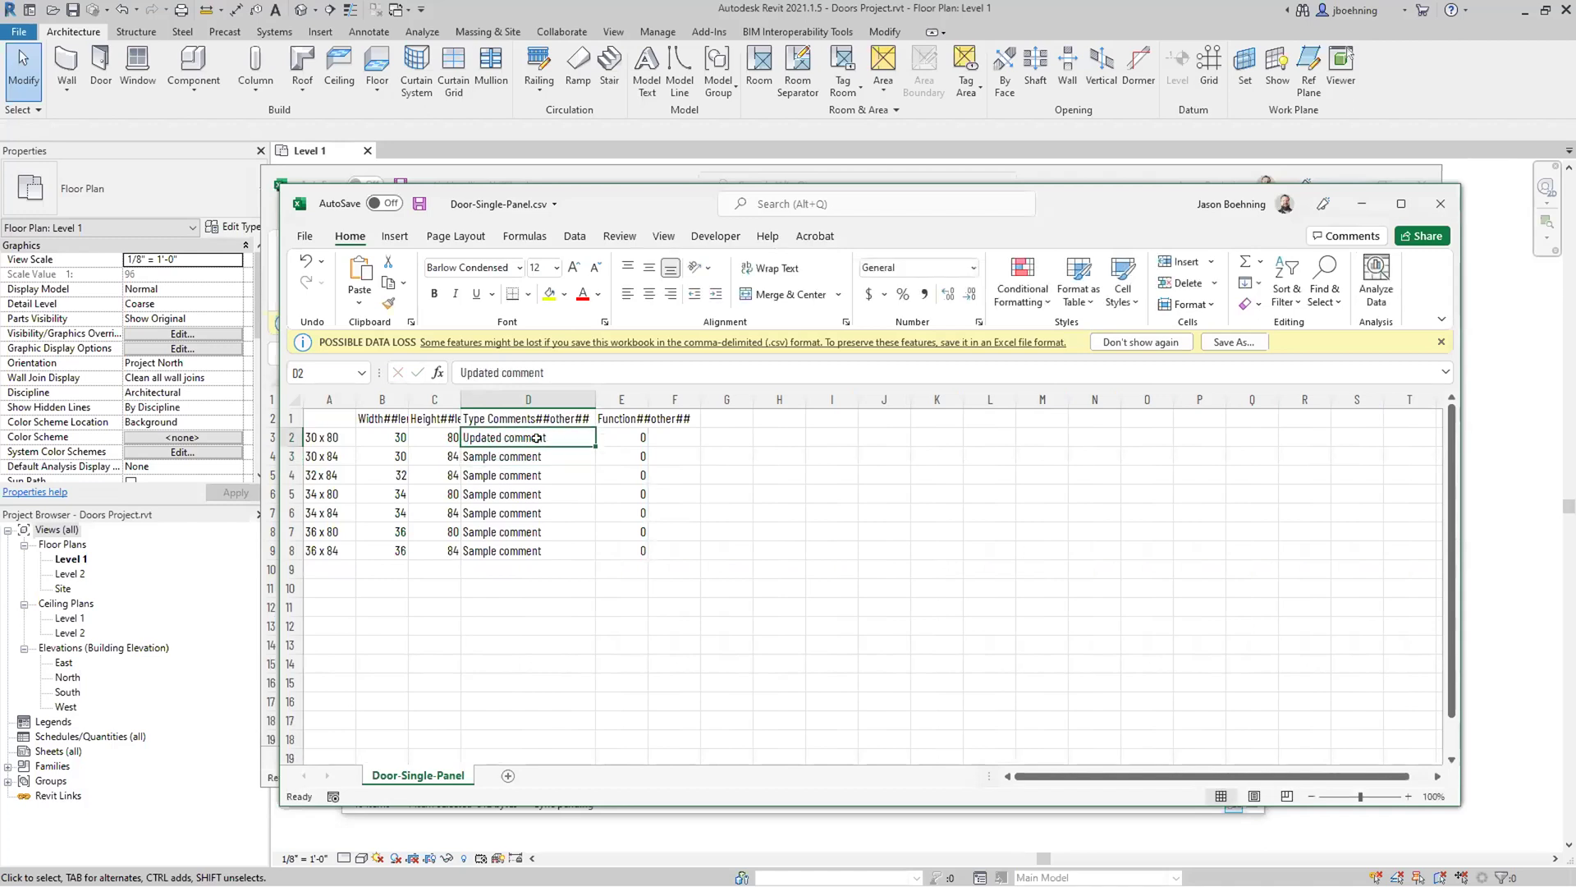
pyautogui.moveTo(595, 447); pyautogui.dragTo(563, 550)
# Set Function to 1 for all seven door types and save Door-Single-Panel.csv.
pyautogui.click(634, 436)
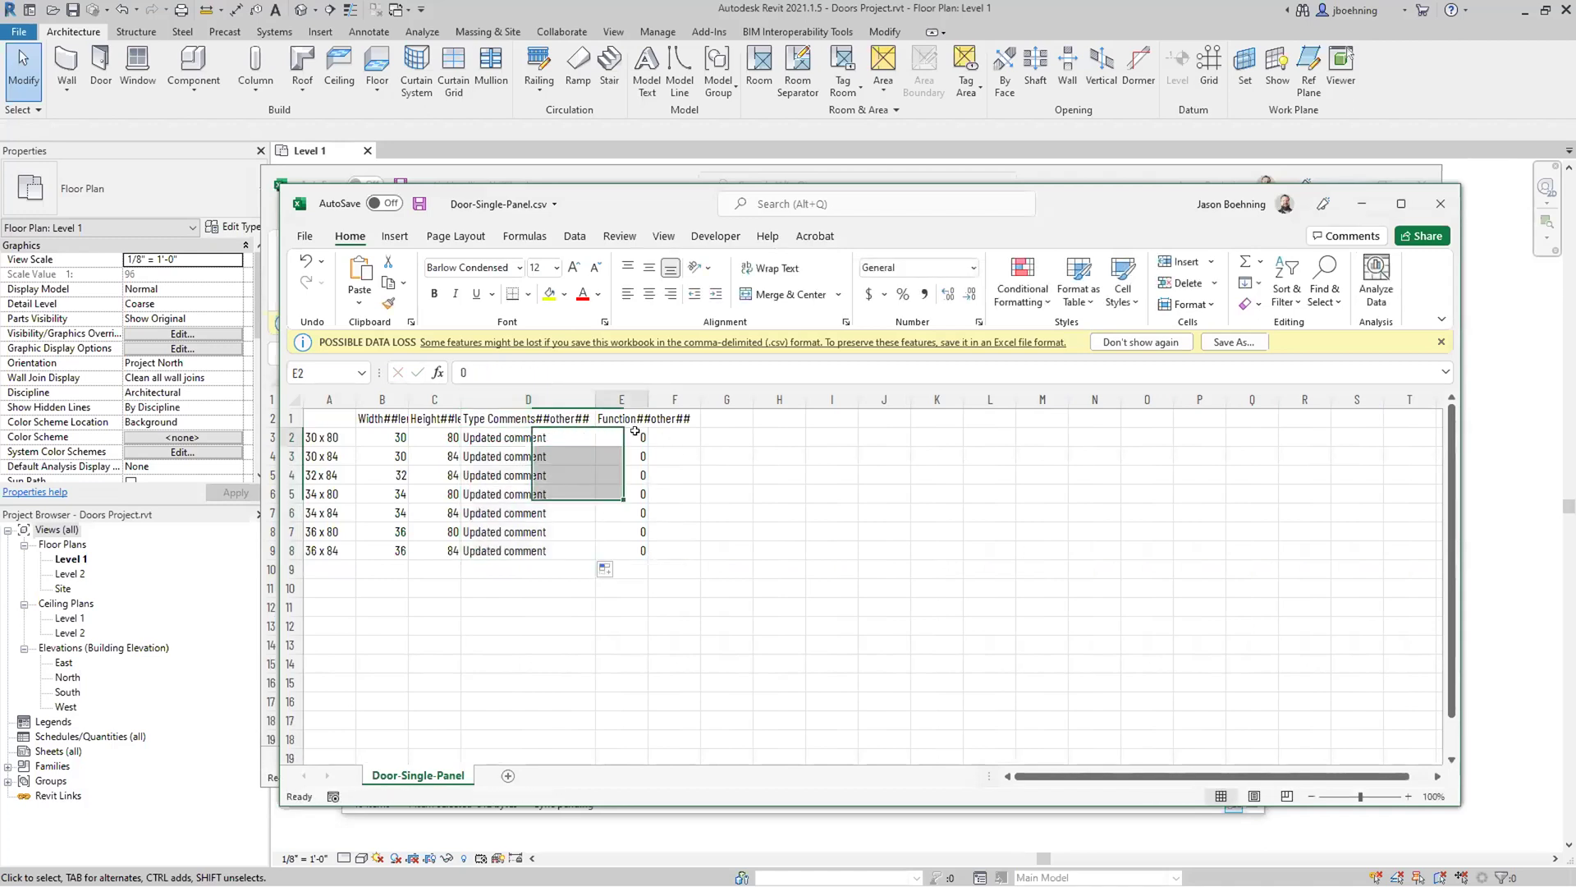
pyautogui.write('1')
pyautogui.press('Return')
pyautogui.click(633, 437)
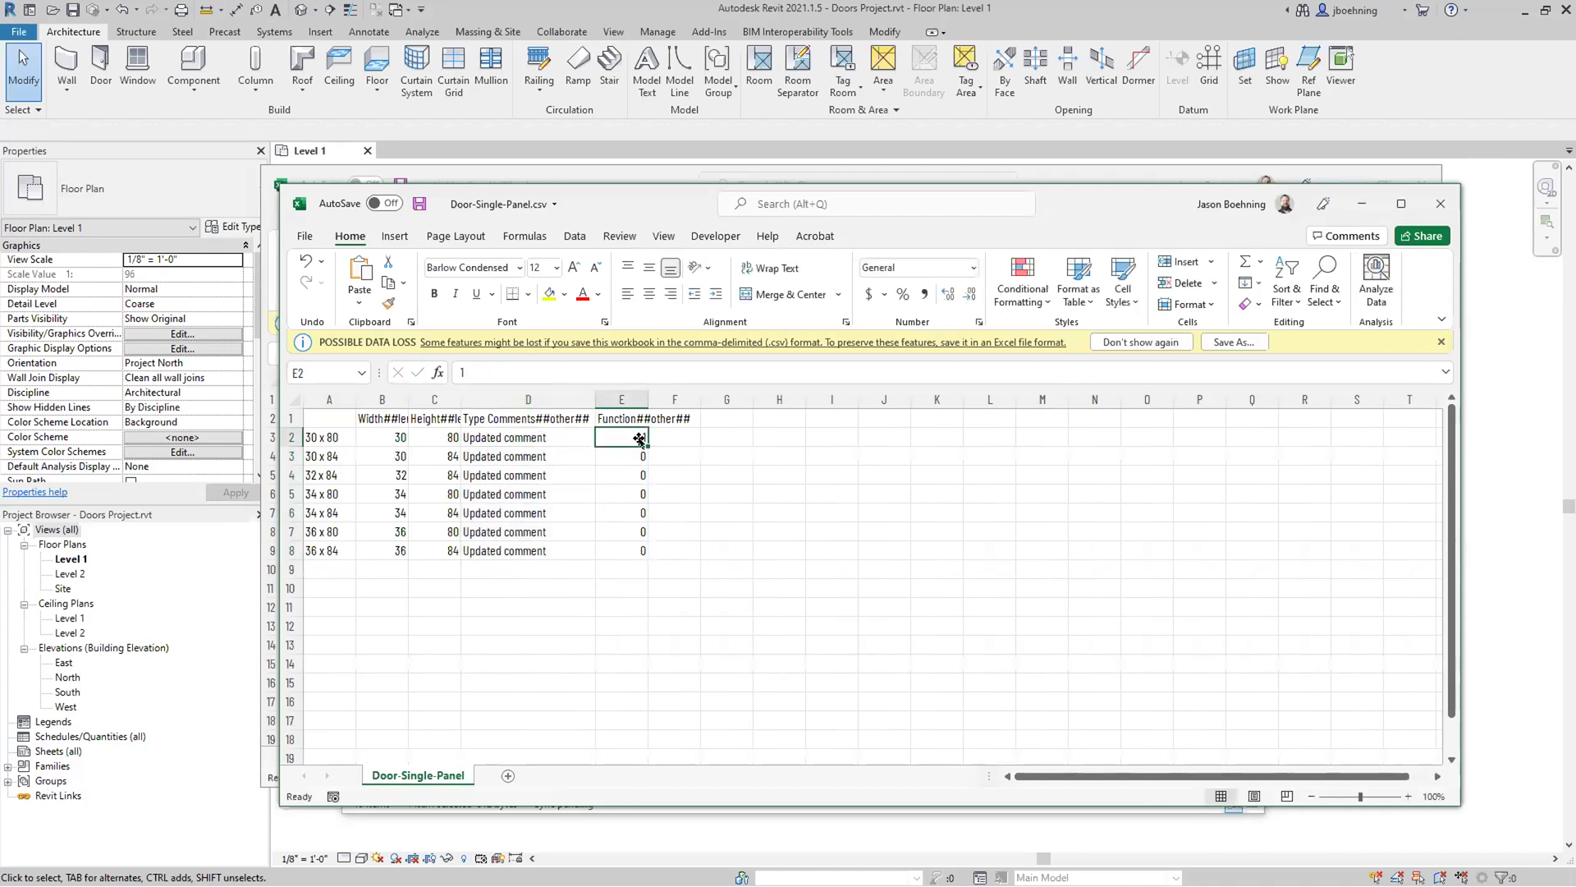
pyautogui.moveTo(647, 446); pyautogui.dragTo(632, 551)
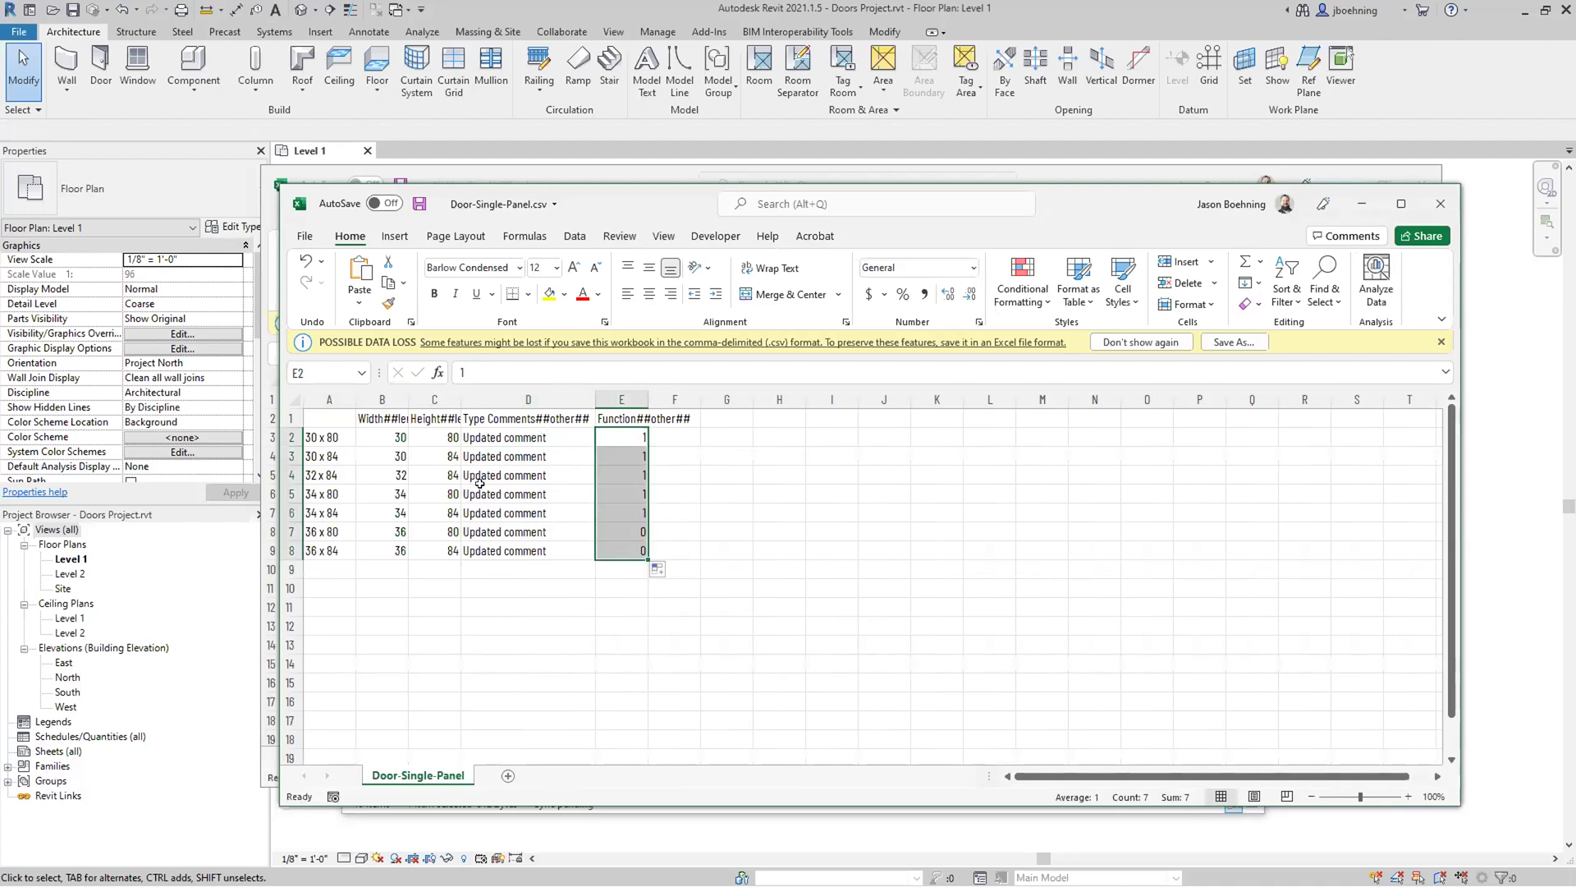
pyautogui.click(330, 416)
pyautogui.click(411, 205)
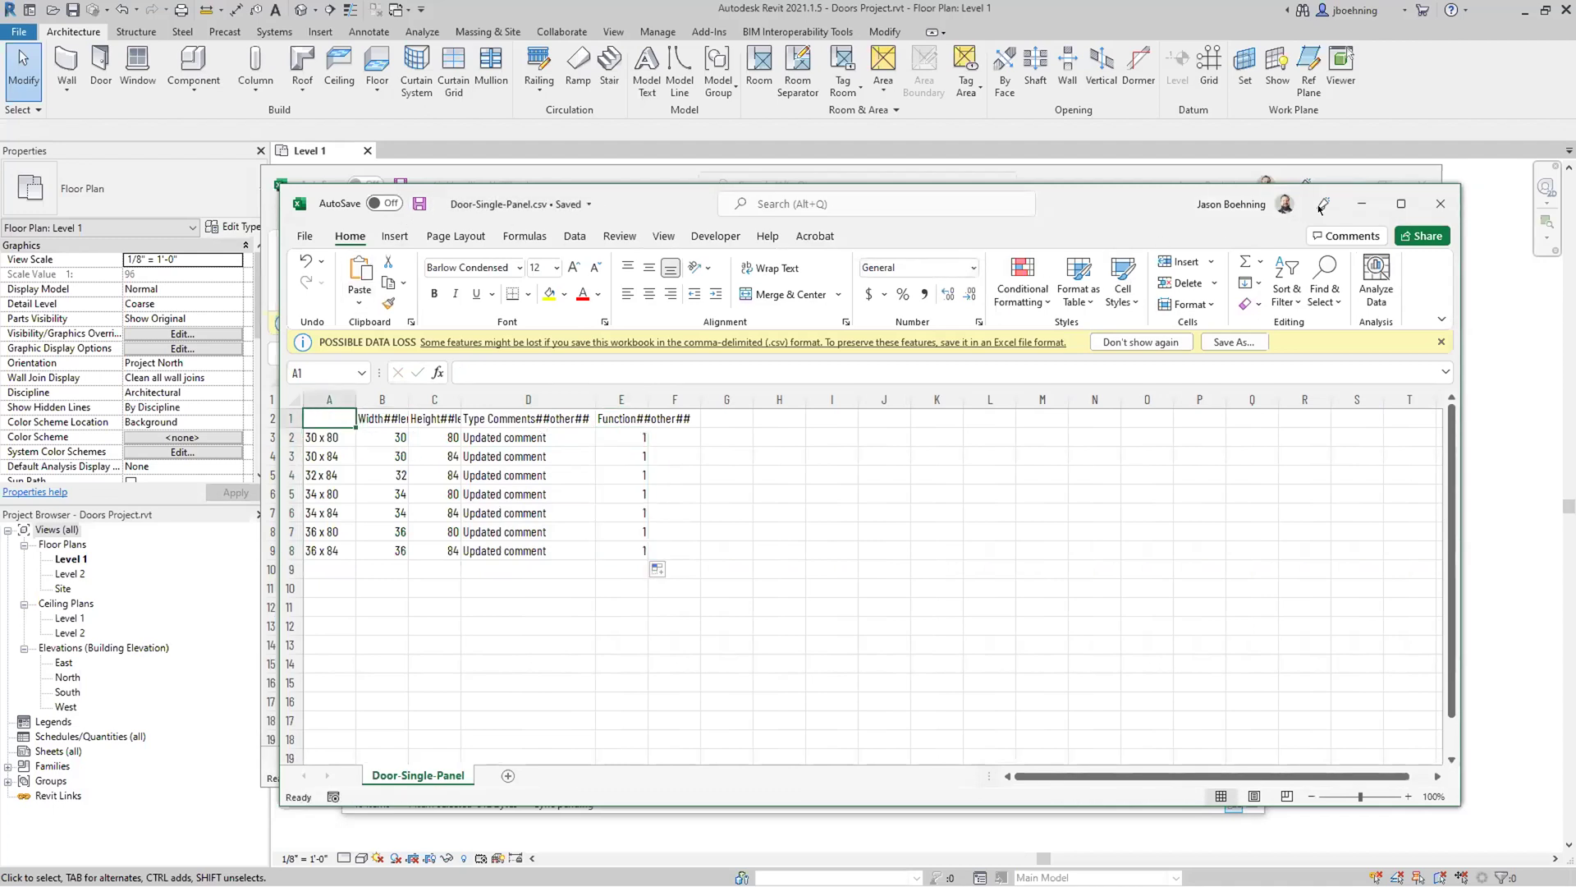
# Close the door workbook, change the extension of Door-Single-Panel.csv to .txt in the Families folder, and return to the Revit project.
pyautogui.click(1441, 203)
pyautogui.click(1342, 188)
pyautogui.click(593, 570)
pyautogui.click(605, 568)
pyautogui.press('BackSpace')
pyautogui.press('BackSpace')
pyautogui.press('BackSpace')
pyautogui.write('txt')
pyautogui.press('Return')
pyautogui.click(863, 457)
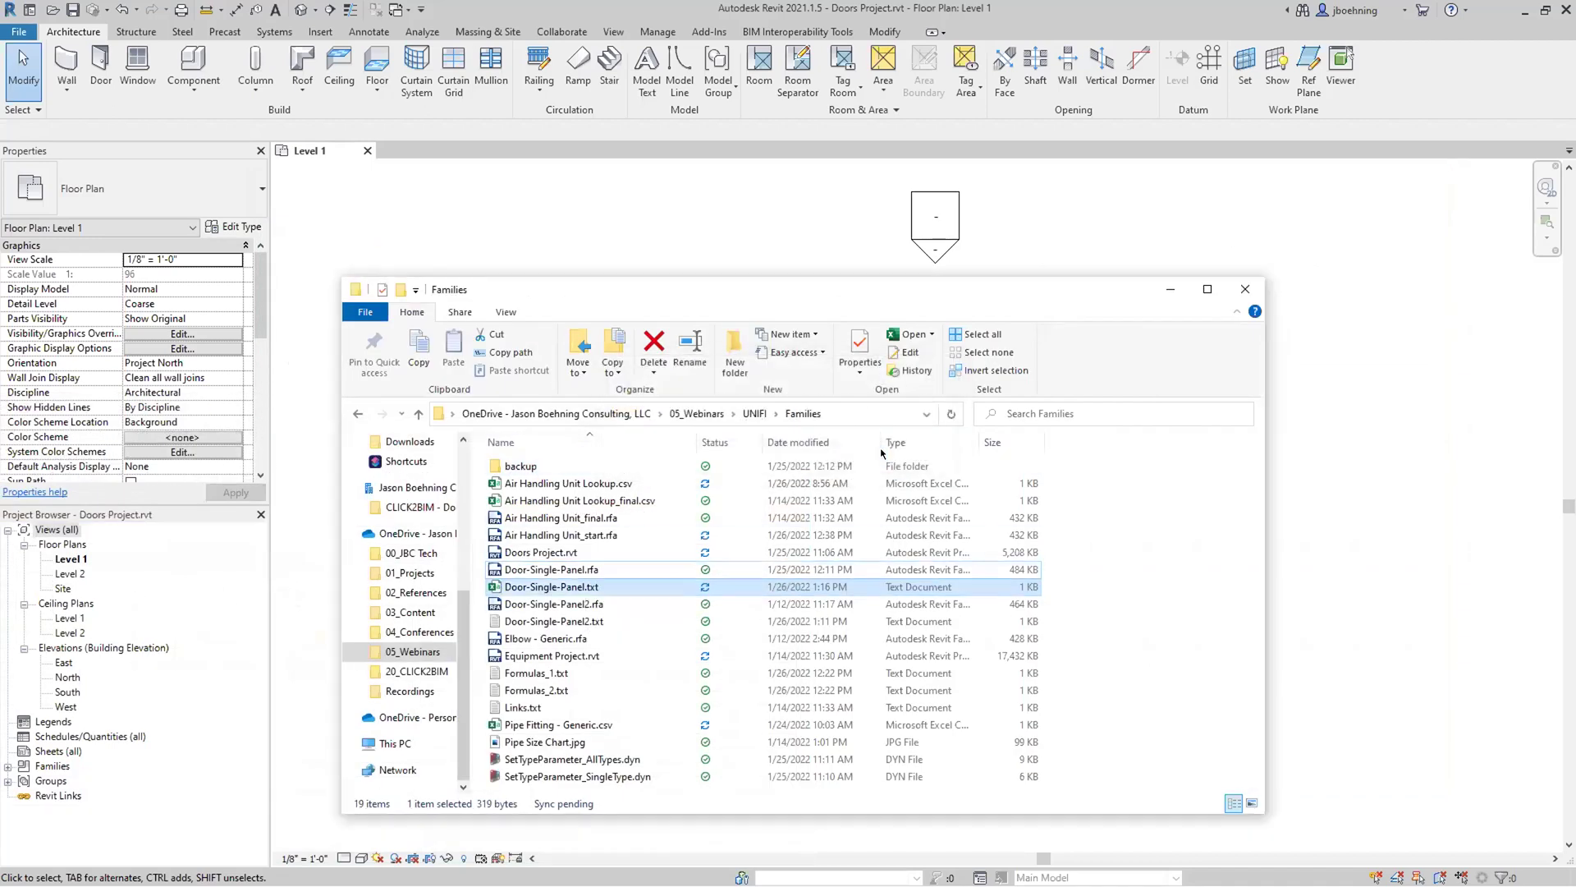
pyautogui.click(1171, 289)
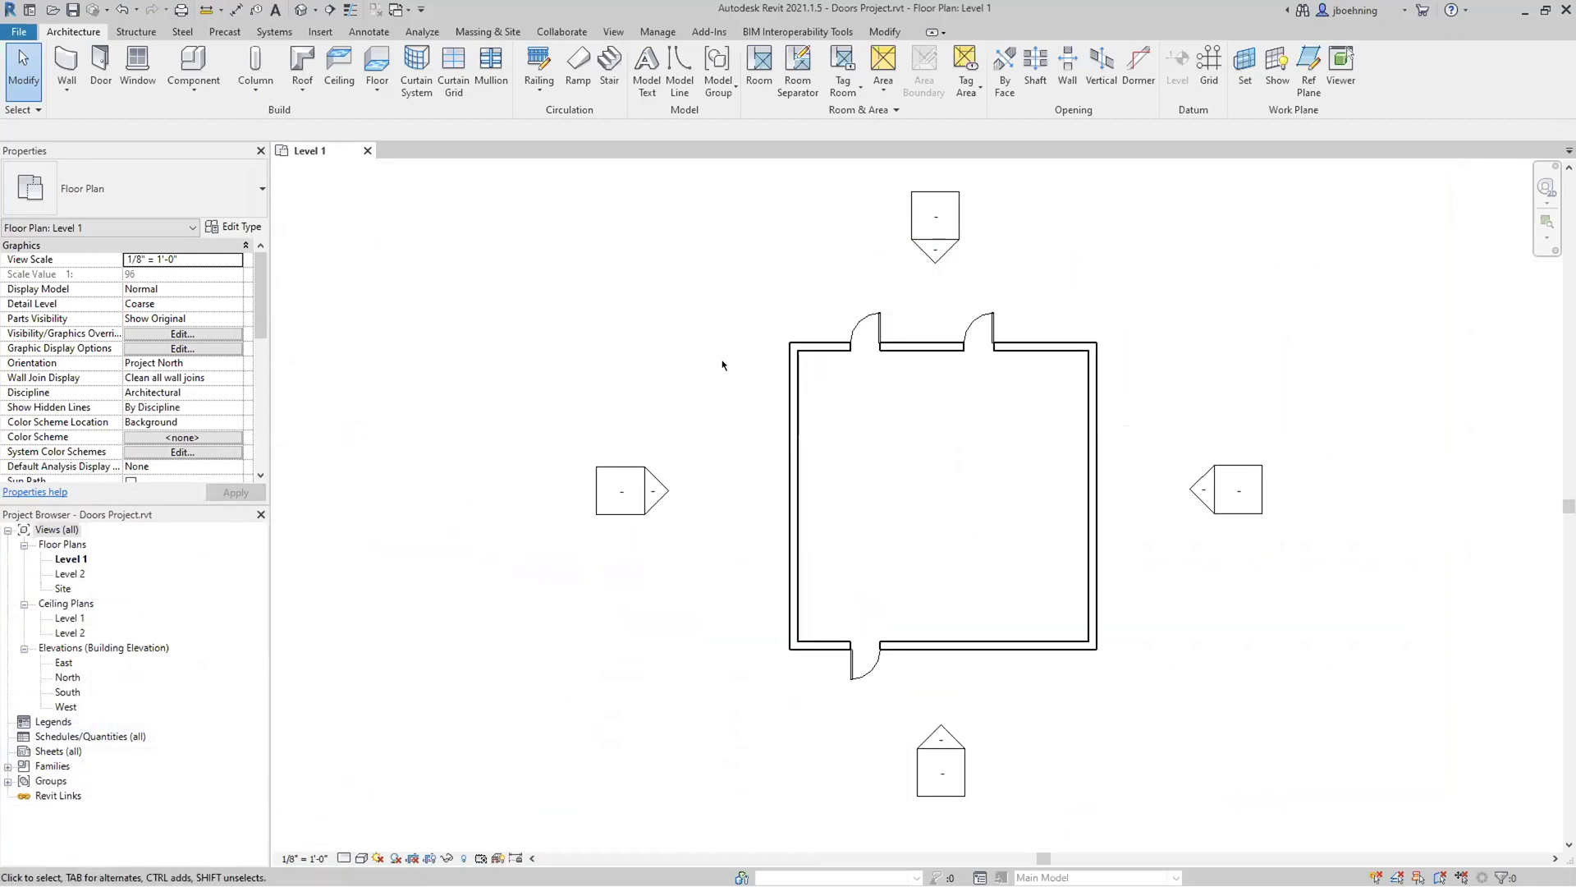
# Load the Door-Single-Panel.rfa family into the project again with all seven catalog types, 30 x 80 through 36 x 84.
pyautogui.click(320, 32)
pyautogui.click(646, 82)
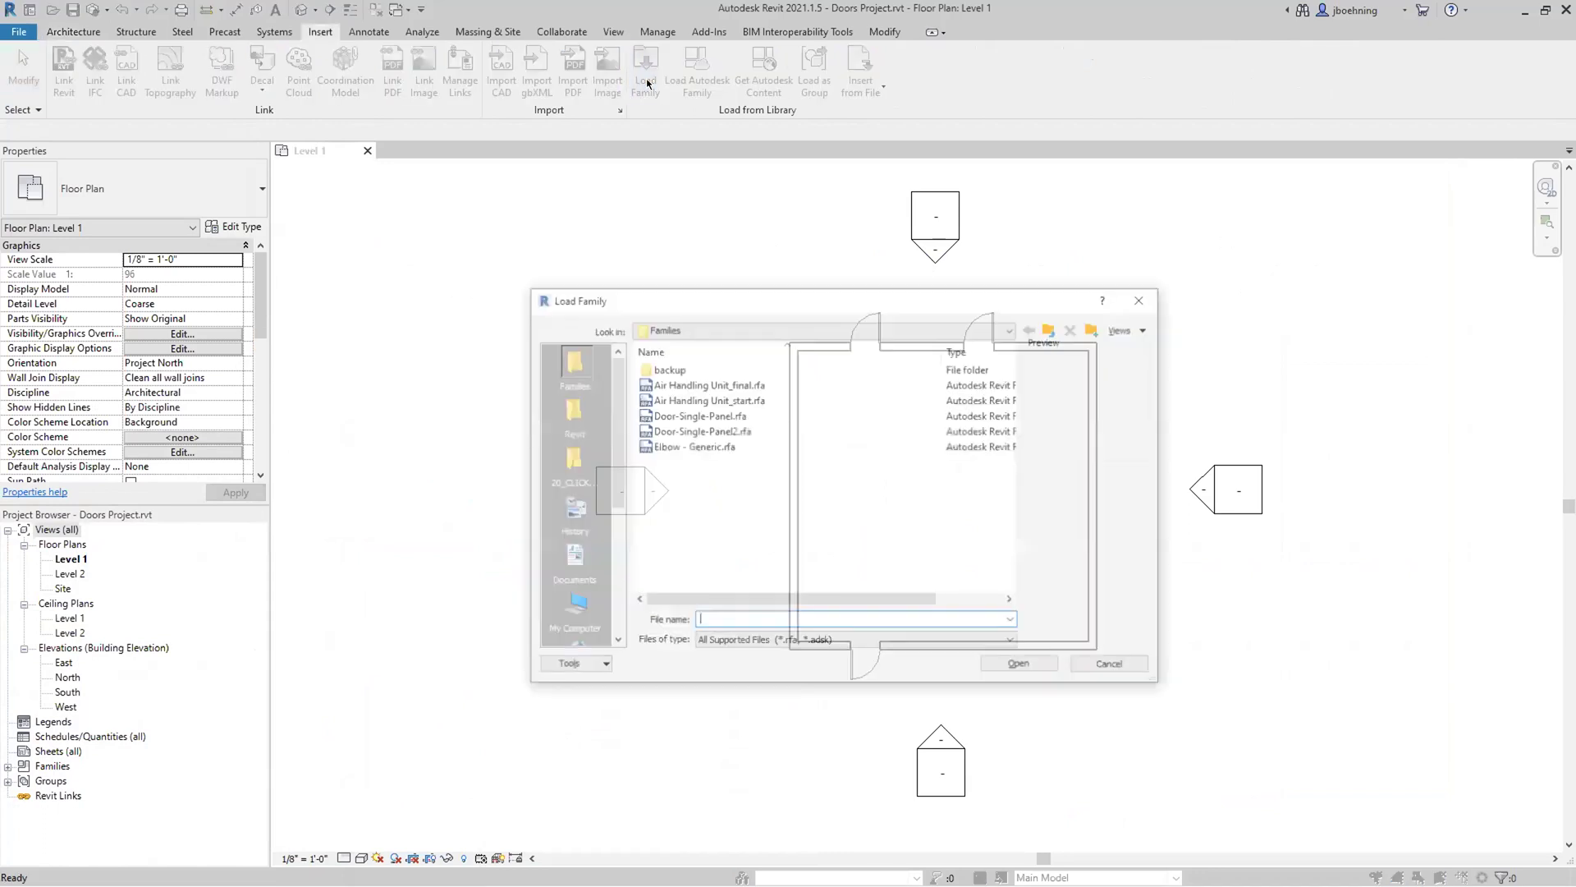
pyautogui.click(699, 415)
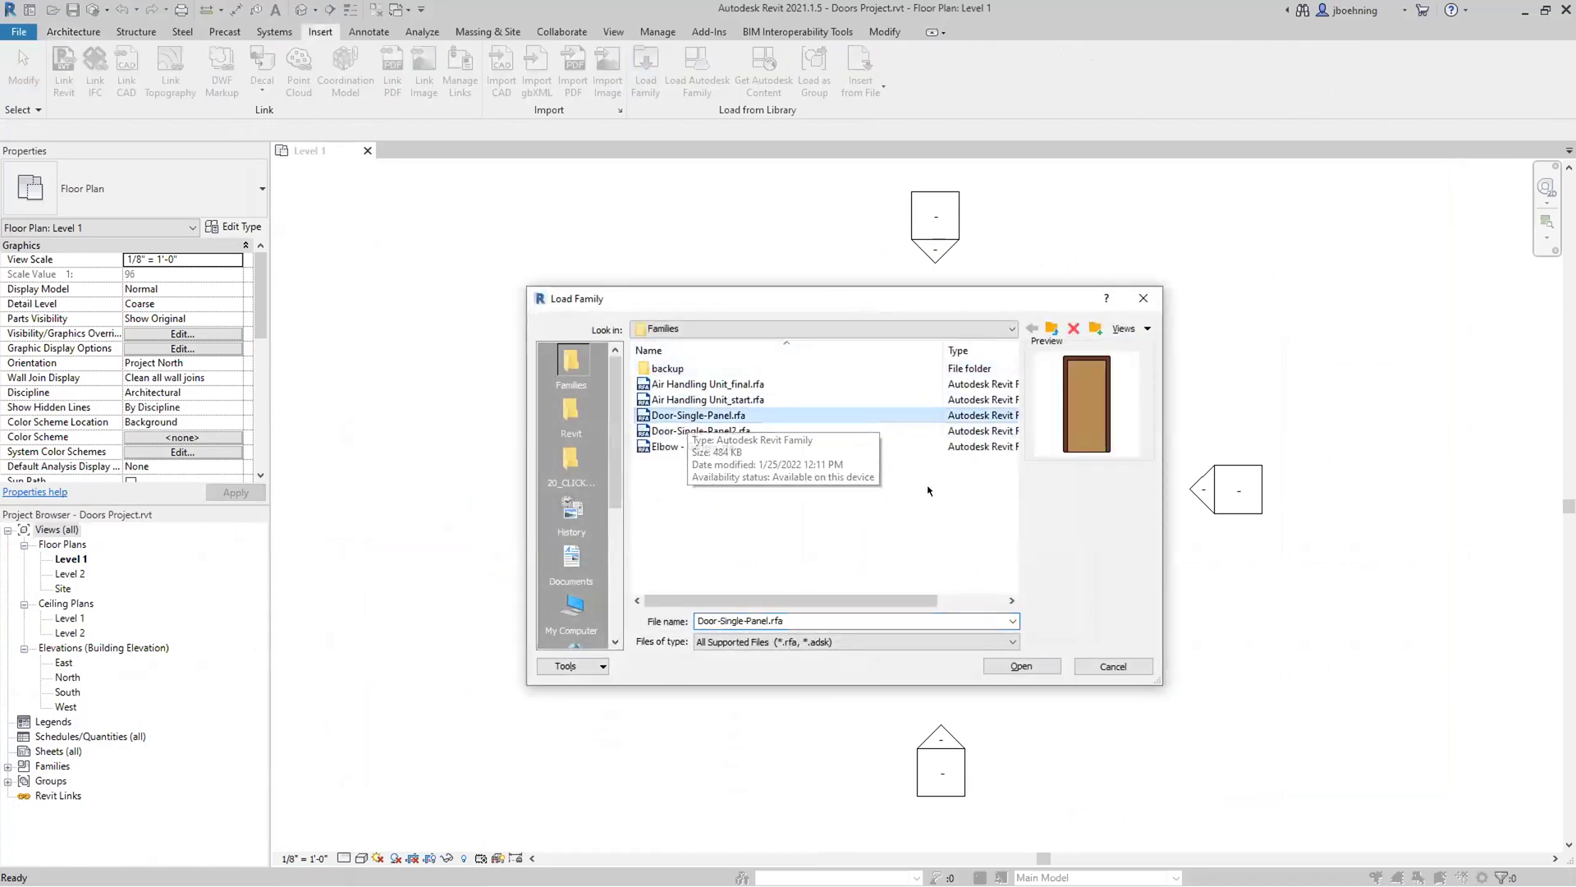
pyautogui.click(1022, 666)
pyautogui.moveTo(604, 362); pyautogui.dragTo(605, 451)
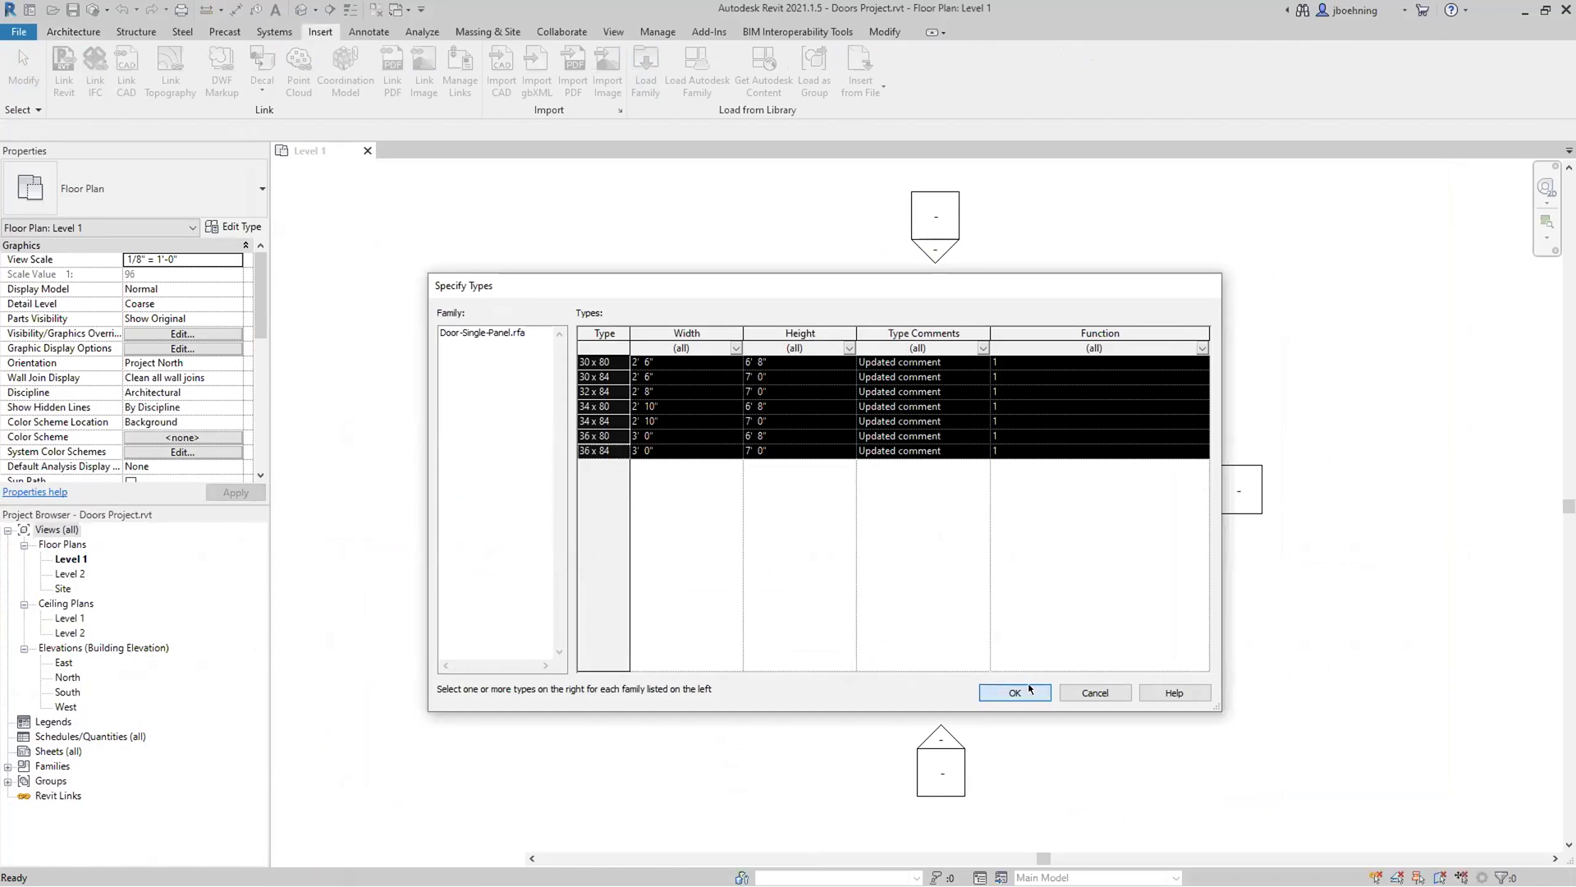
pyautogui.click(1015, 692)
# Examine the Function and Type Comments values in the upper wall's first door's type properties, cancel without changes, and deselect the door.
pyautogui.click(865, 330)
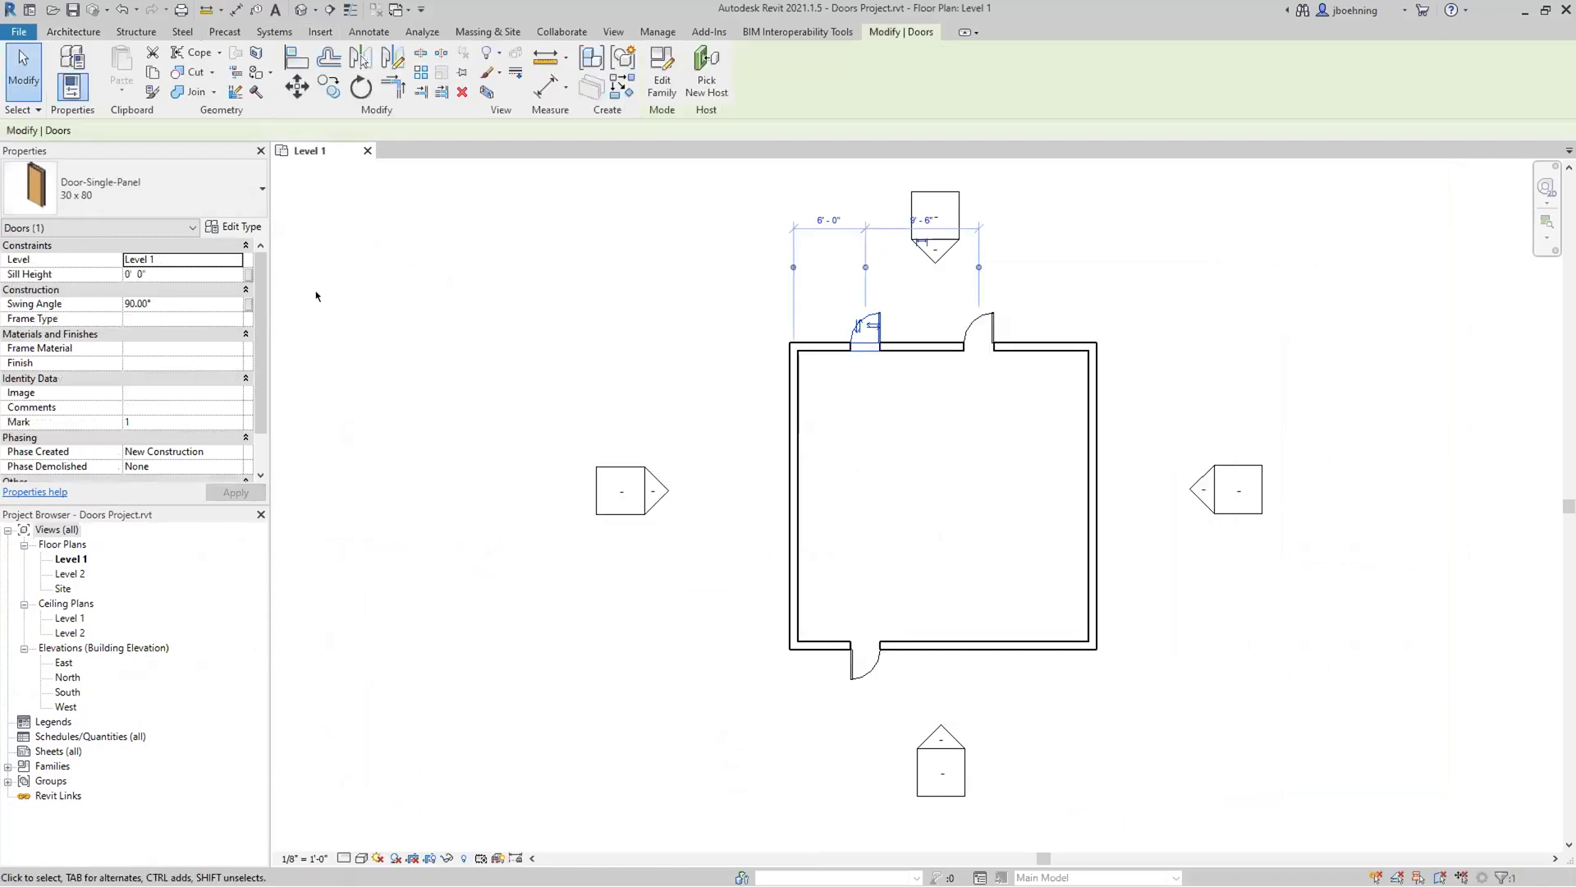
pyautogui.click(234, 227)
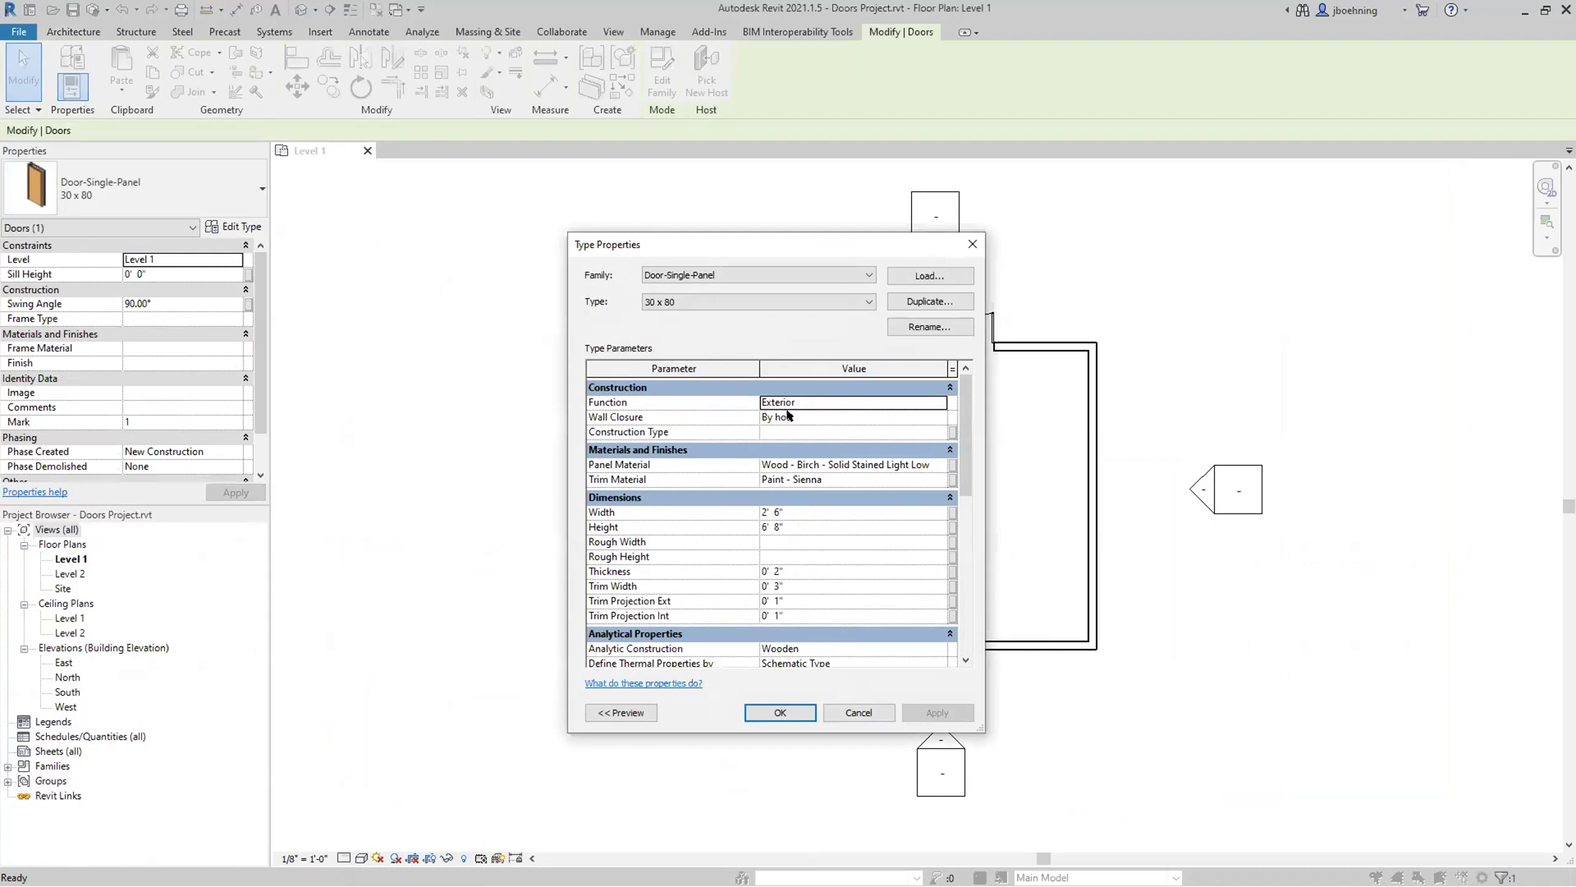
pyautogui.click(938, 402)
pyautogui.click(939, 403)
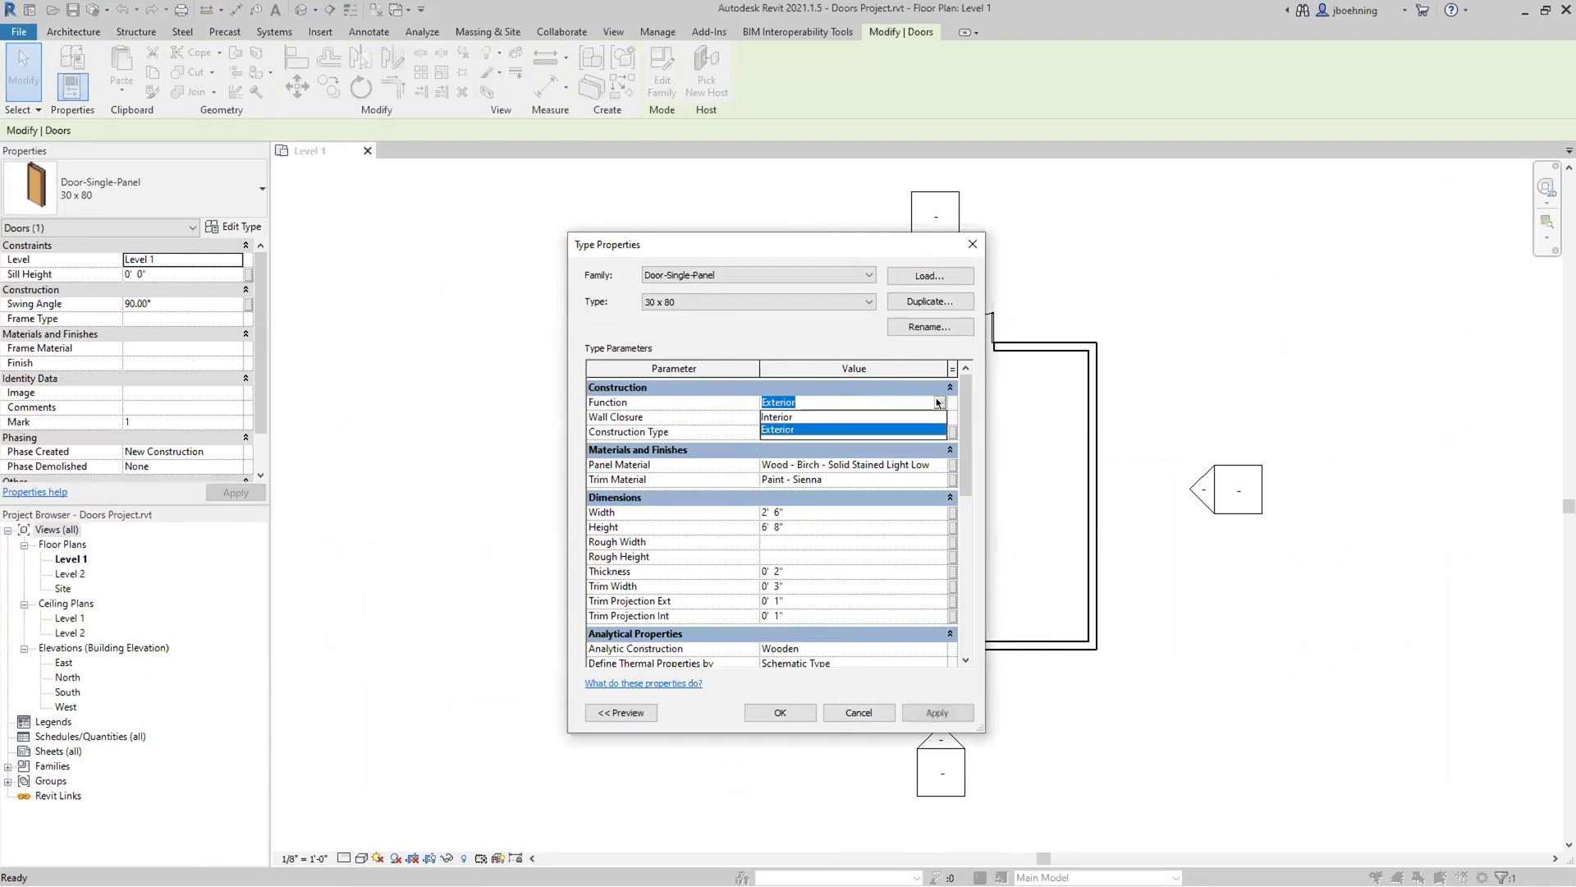
pyautogui.click(939, 402)
pyautogui.moveTo(963, 401); pyautogui.dragTo(938, 522)
pyautogui.click(851, 545)
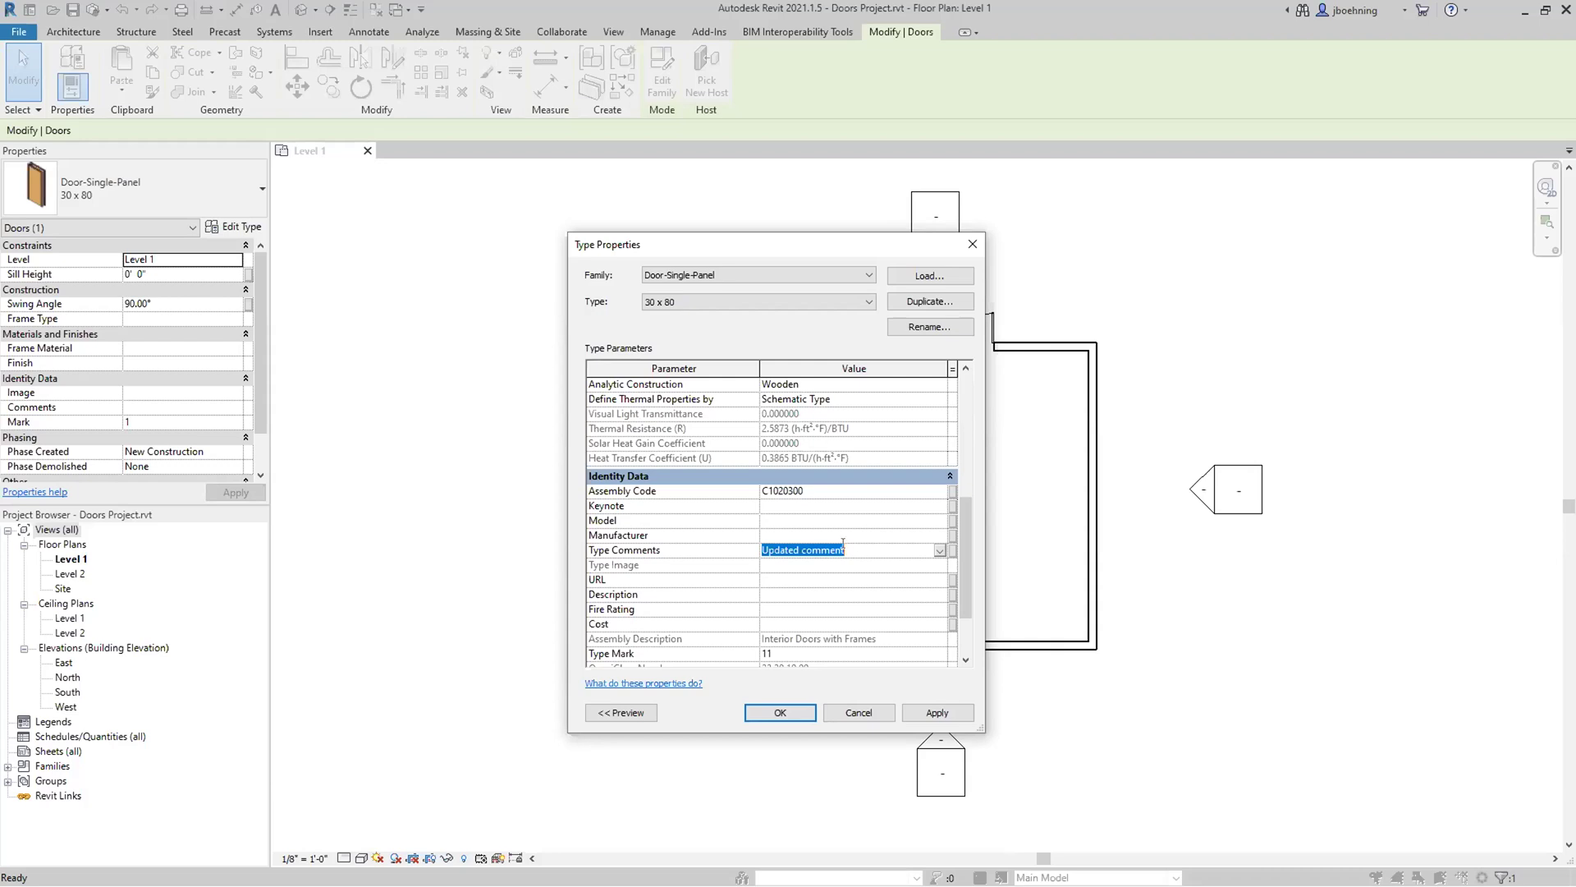
pyautogui.click(858, 712)
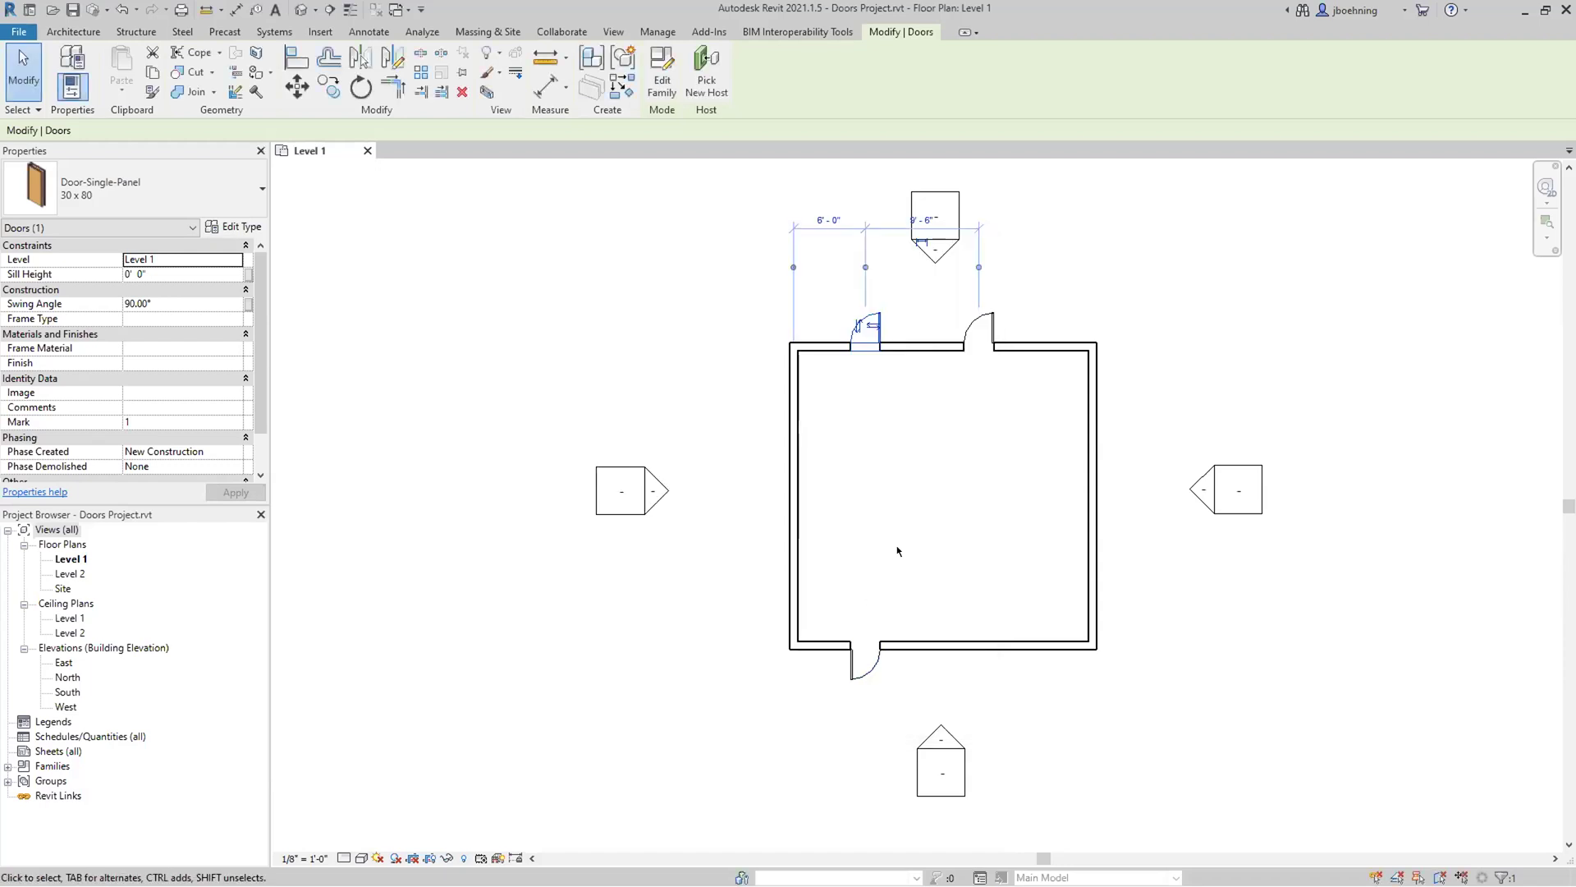
pyautogui.click(862, 527)
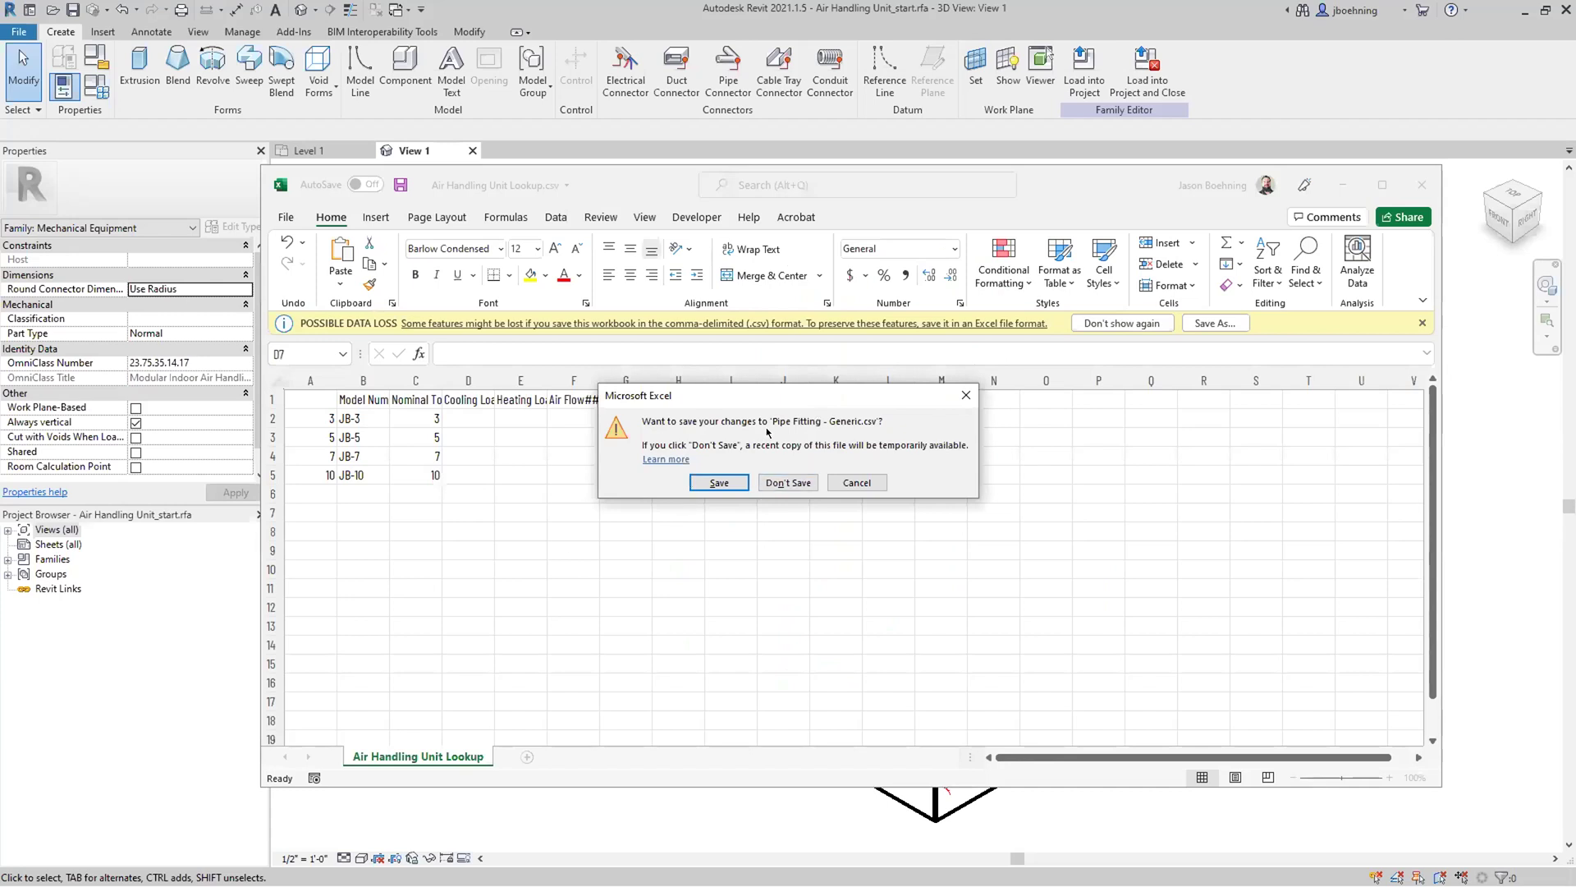
# Discard the changes to Pipe Fitting - Generic.csv and widen columns B to F of Air Handling Unit Lookup.csv to fit their headers.
pyautogui.click(793, 483)
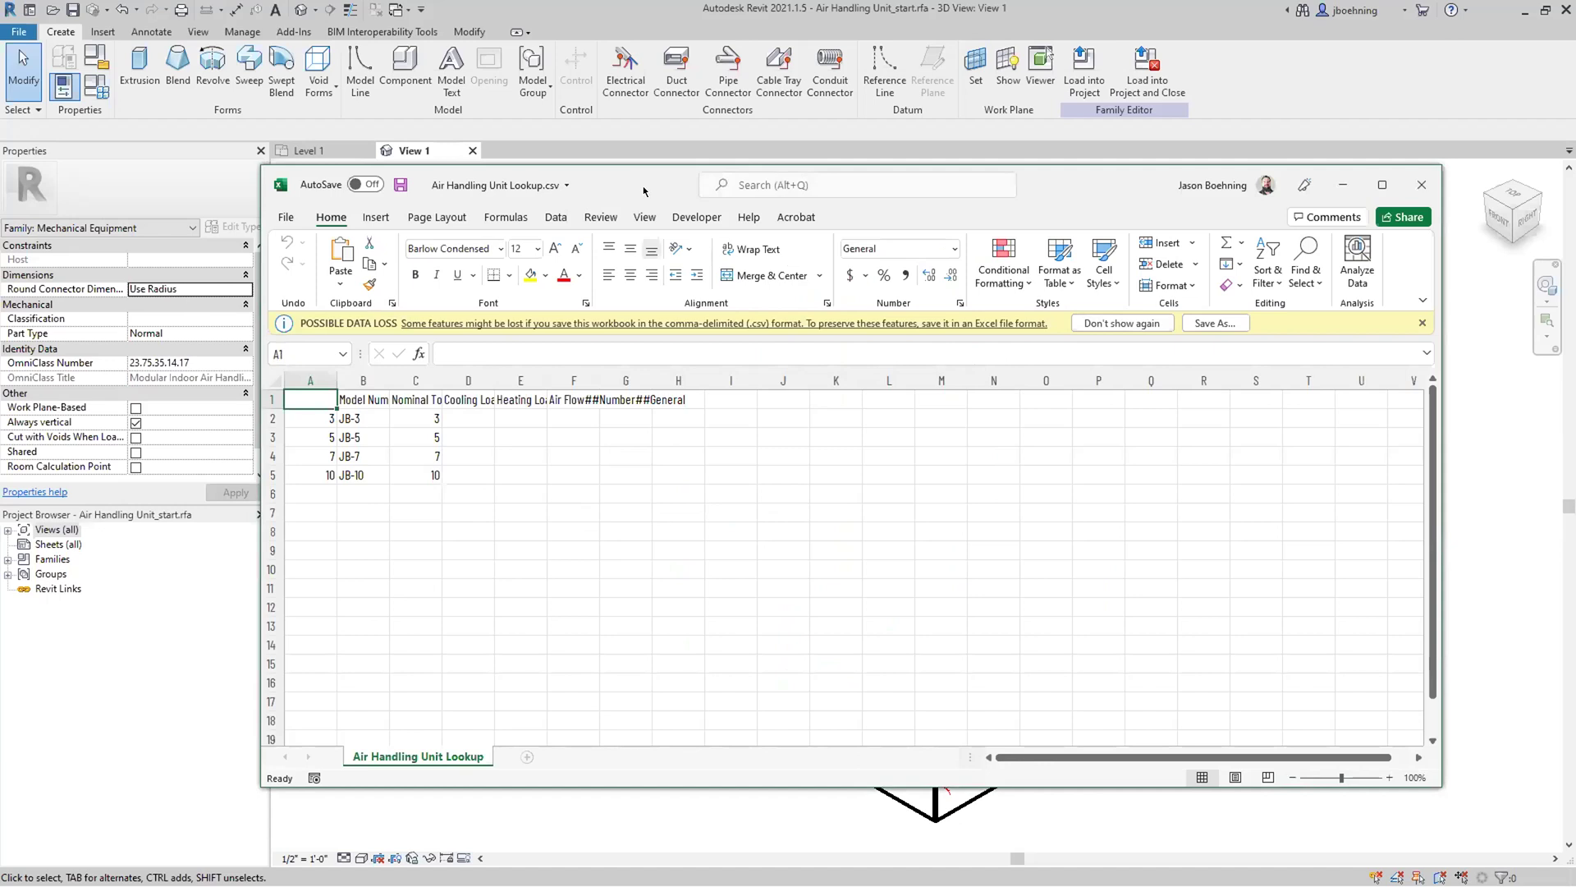
pyautogui.moveTo(644, 191); pyautogui.dragTo(657, 198)
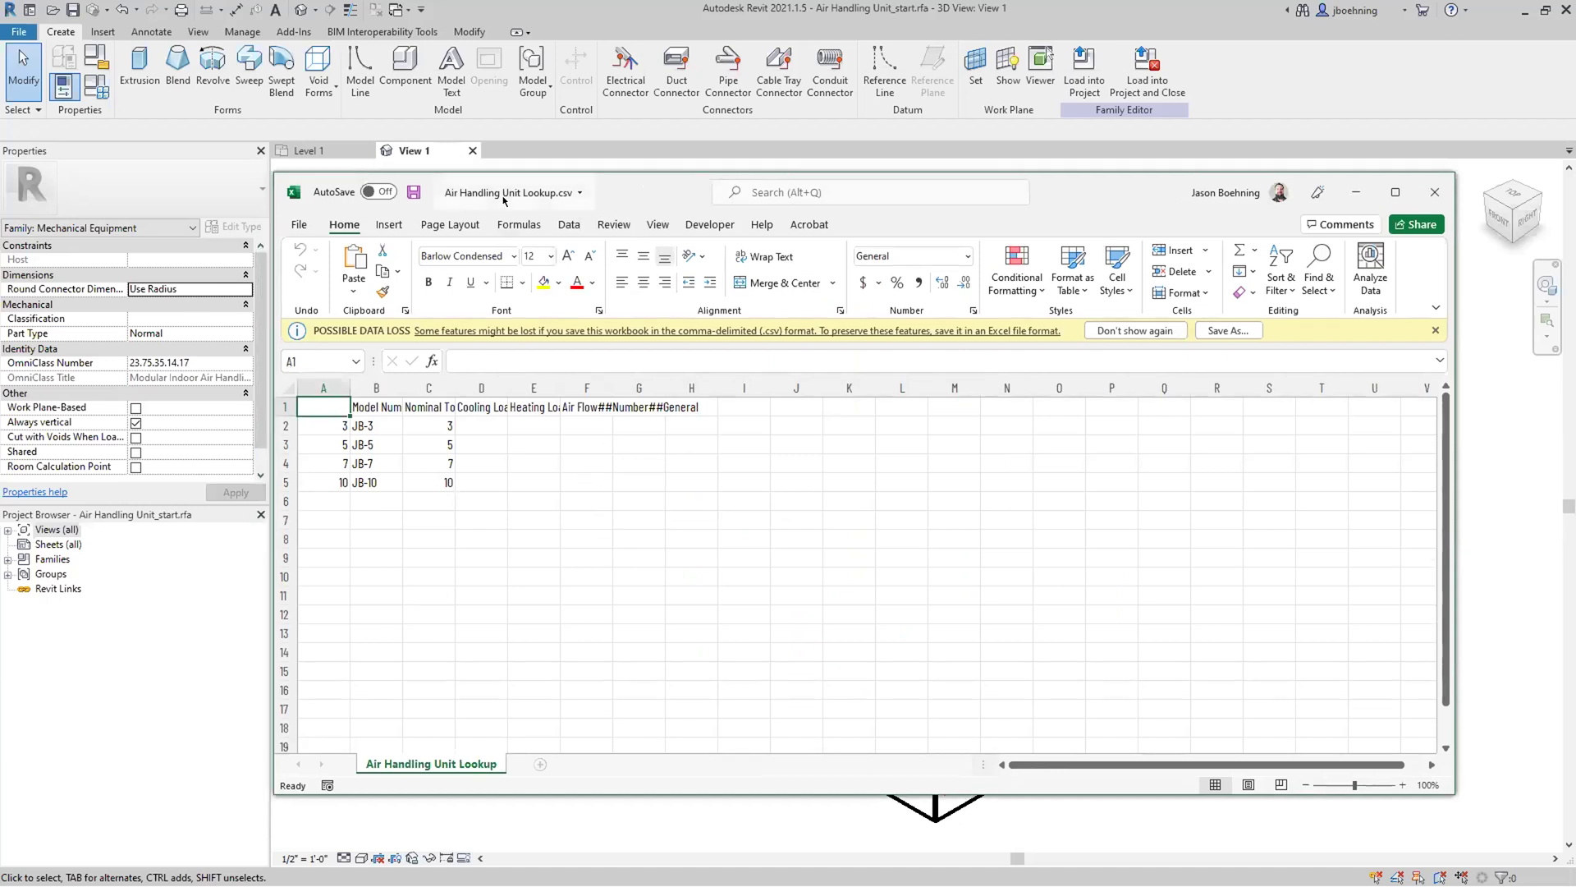
pyautogui.doubleClick(403, 388)
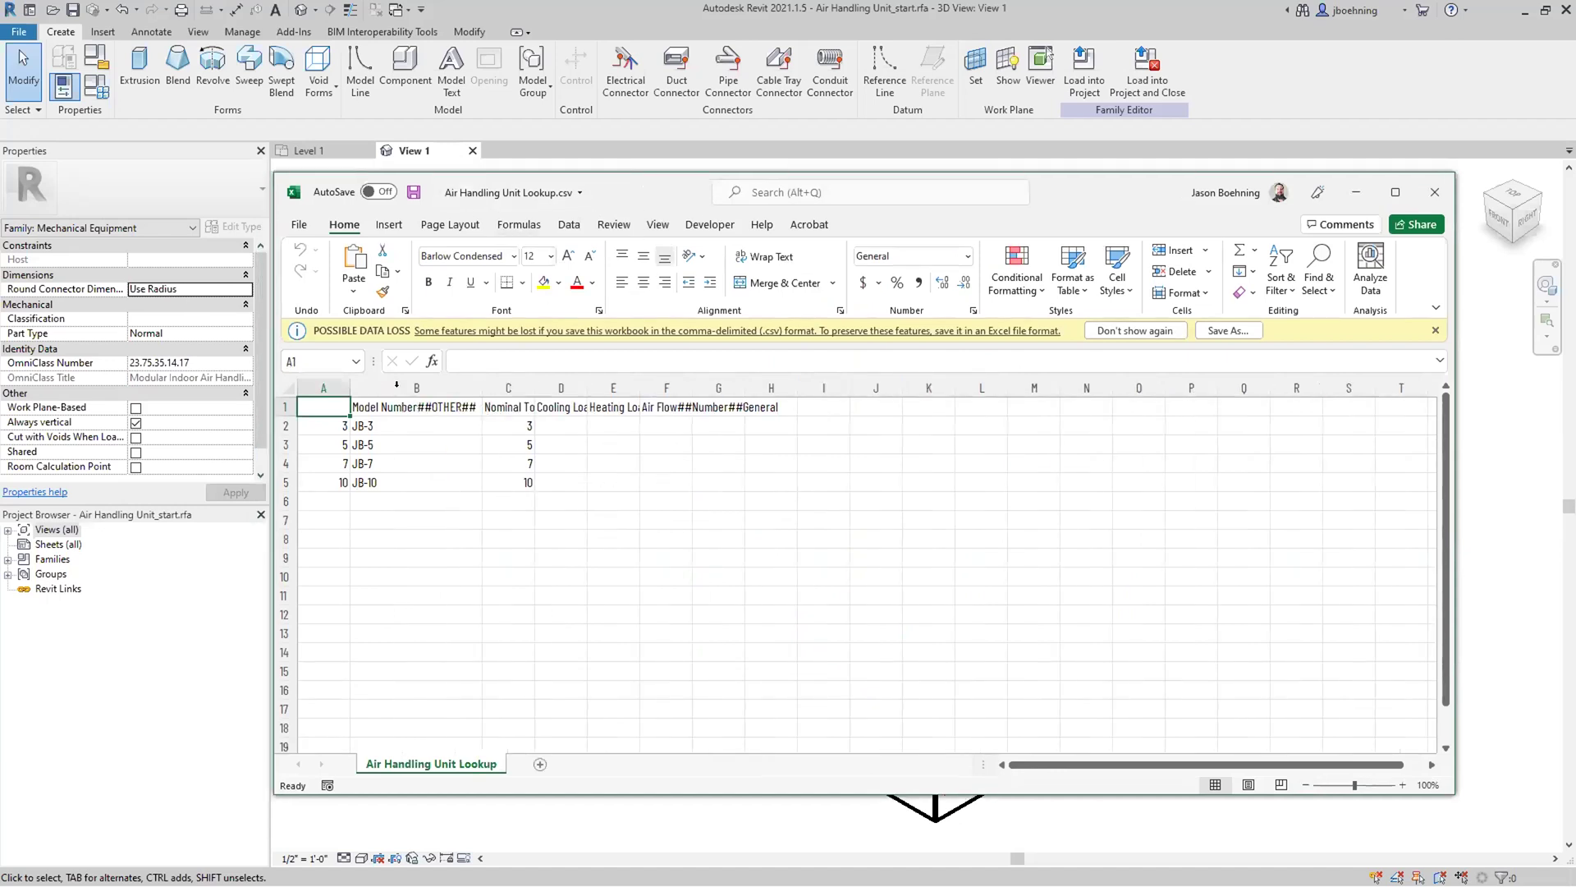
pyautogui.doubleClick(526, 381)
pyautogui.doubleClick(724, 388)
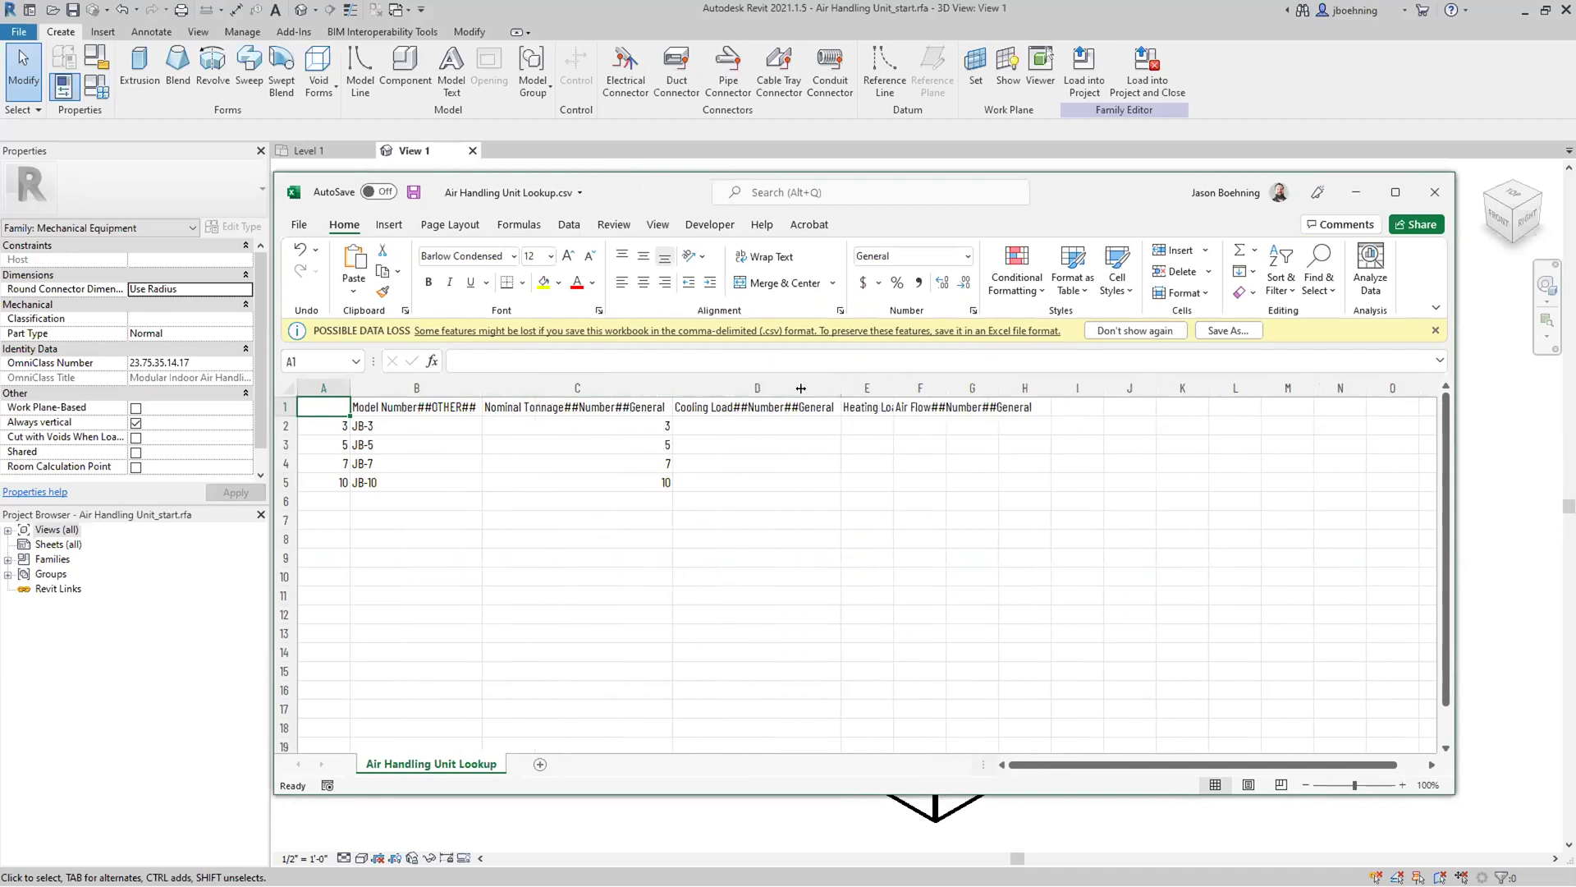
pyautogui.doubleClick(891, 387)
pyautogui.doubleClick(1058, 388)
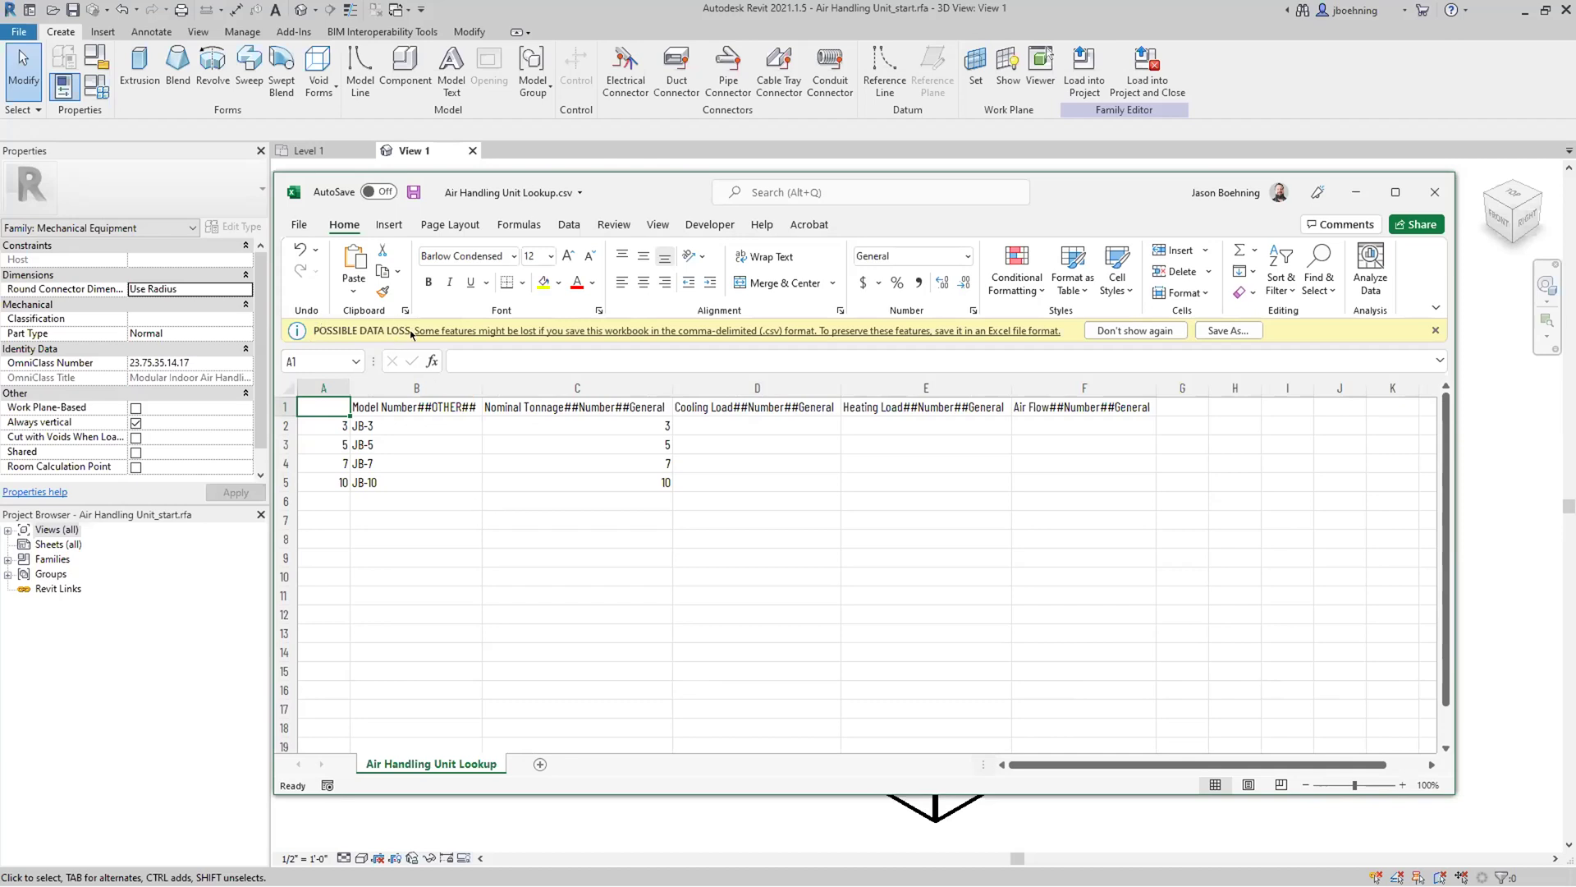
# Calculate the Cooling Load as 12000 times Nominal Tonnage in D2 and fill the formula down to D5.
pyautogui.click(702, 426)
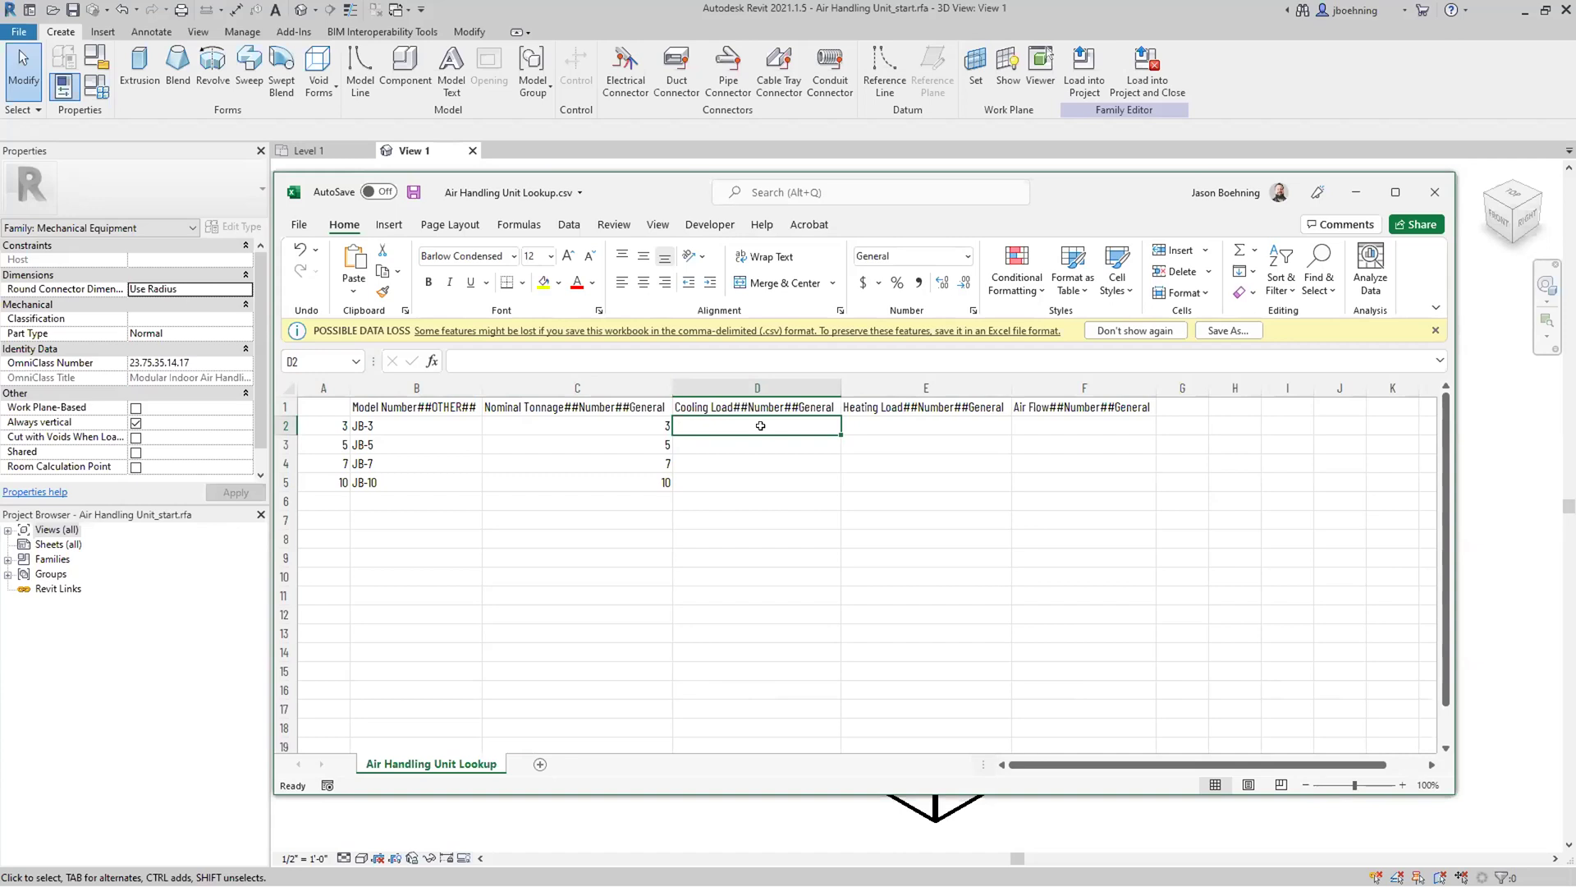
pyautogui.write('=')
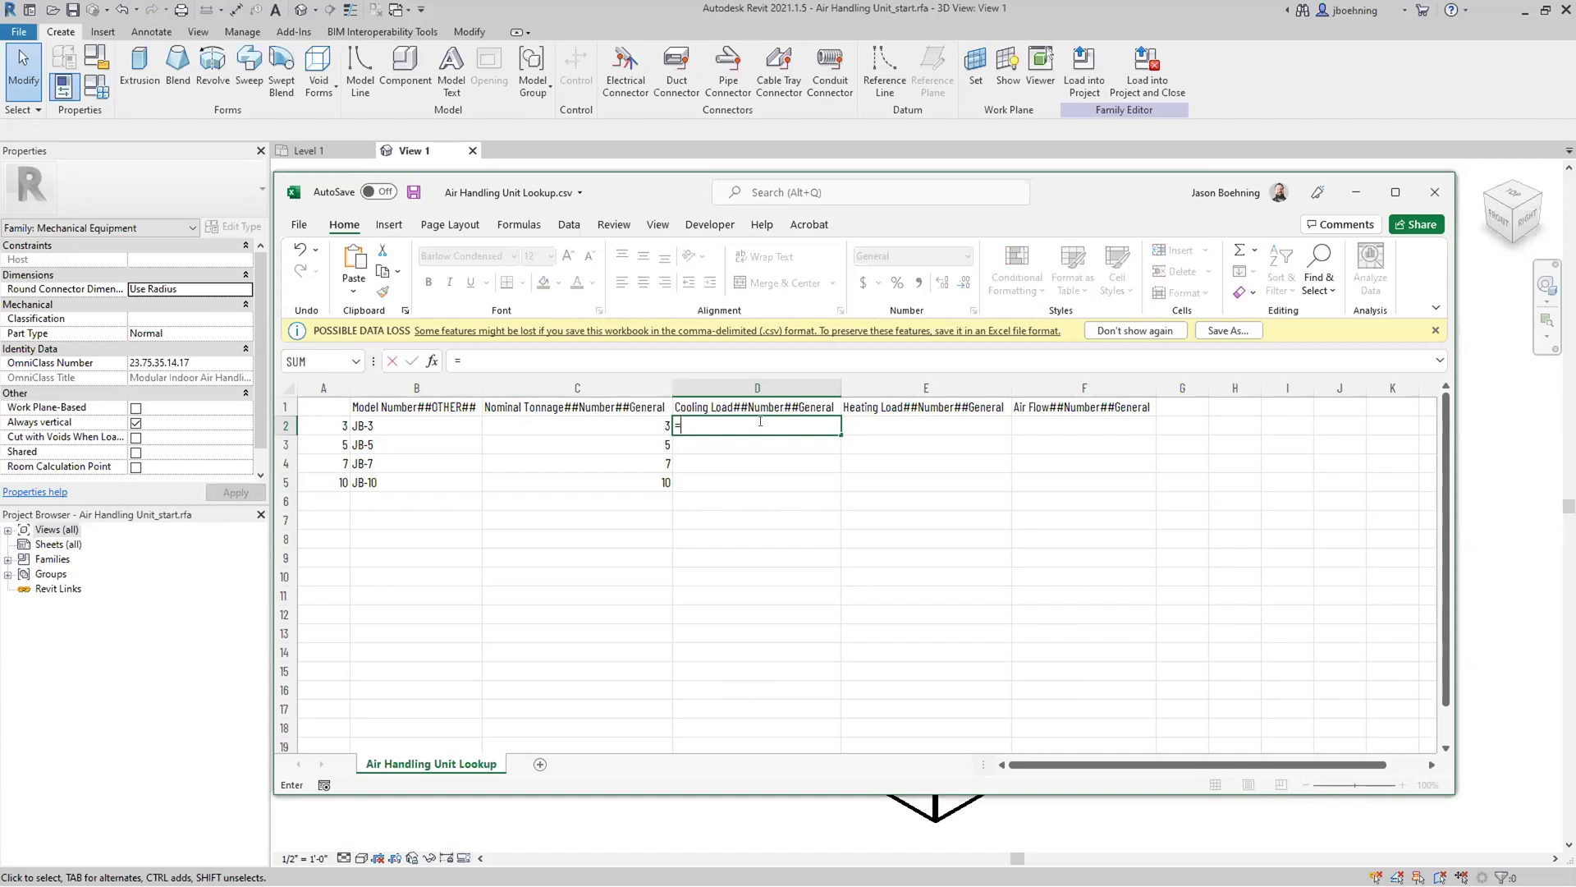
pyautogui.write('12000*')
pyautogui.click(651, 426)
pyautogui.press('Return')
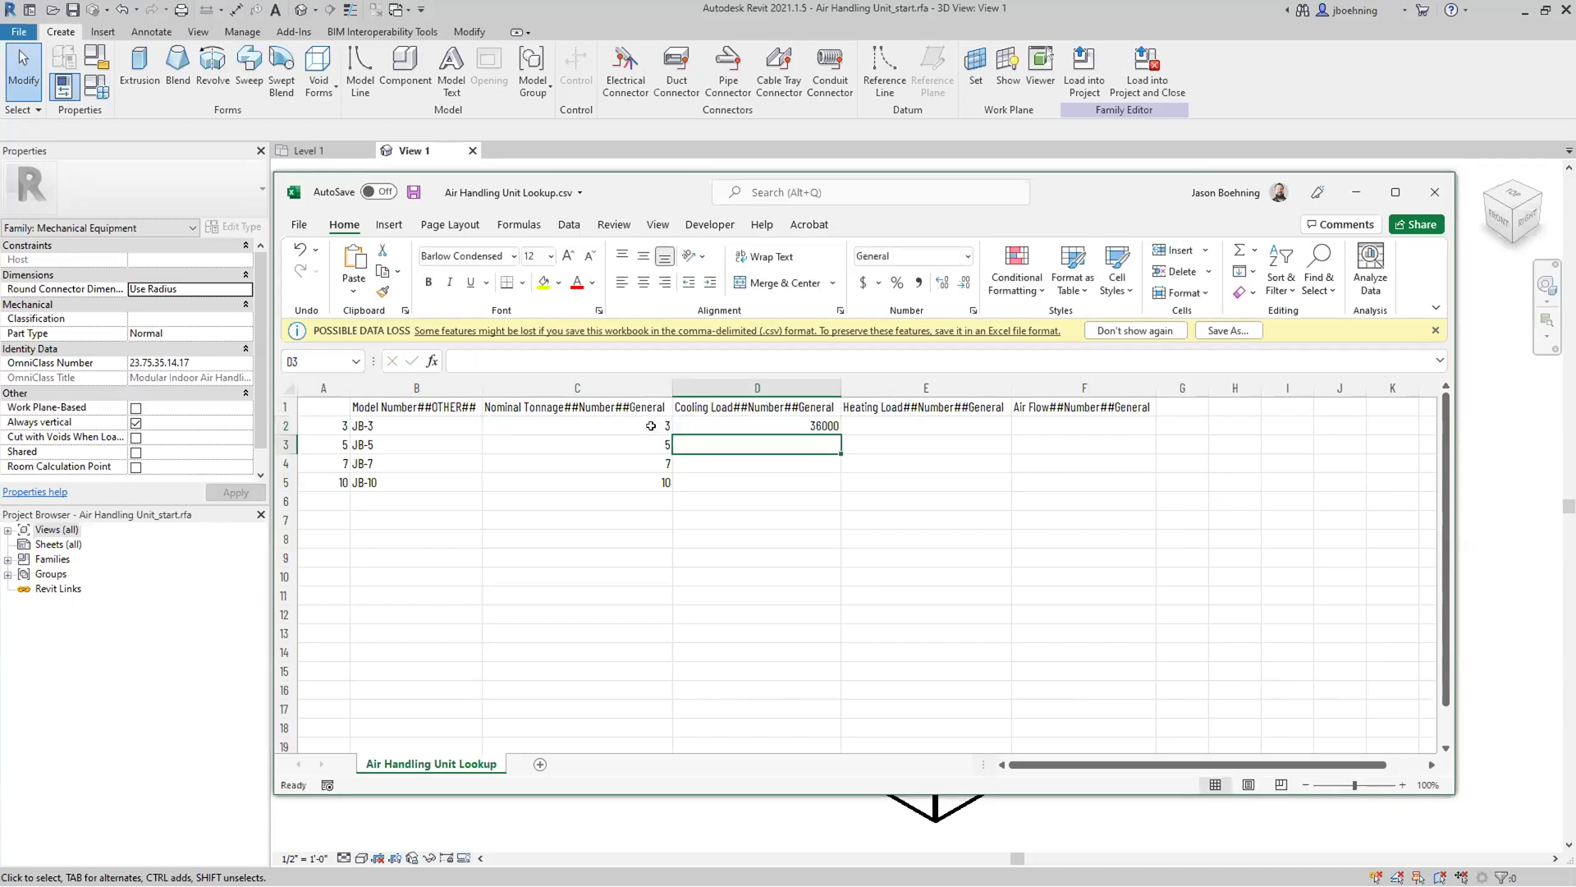
pyautogui.click(752, 426)
pyautogui.moveTo(839, 435); pyautogui.dragTo(744, 476)
# Make the Heating Load equal the Cooling Load with =D2 in E2 and fill the formula down to E5.
pyautogui.click(876, 424)
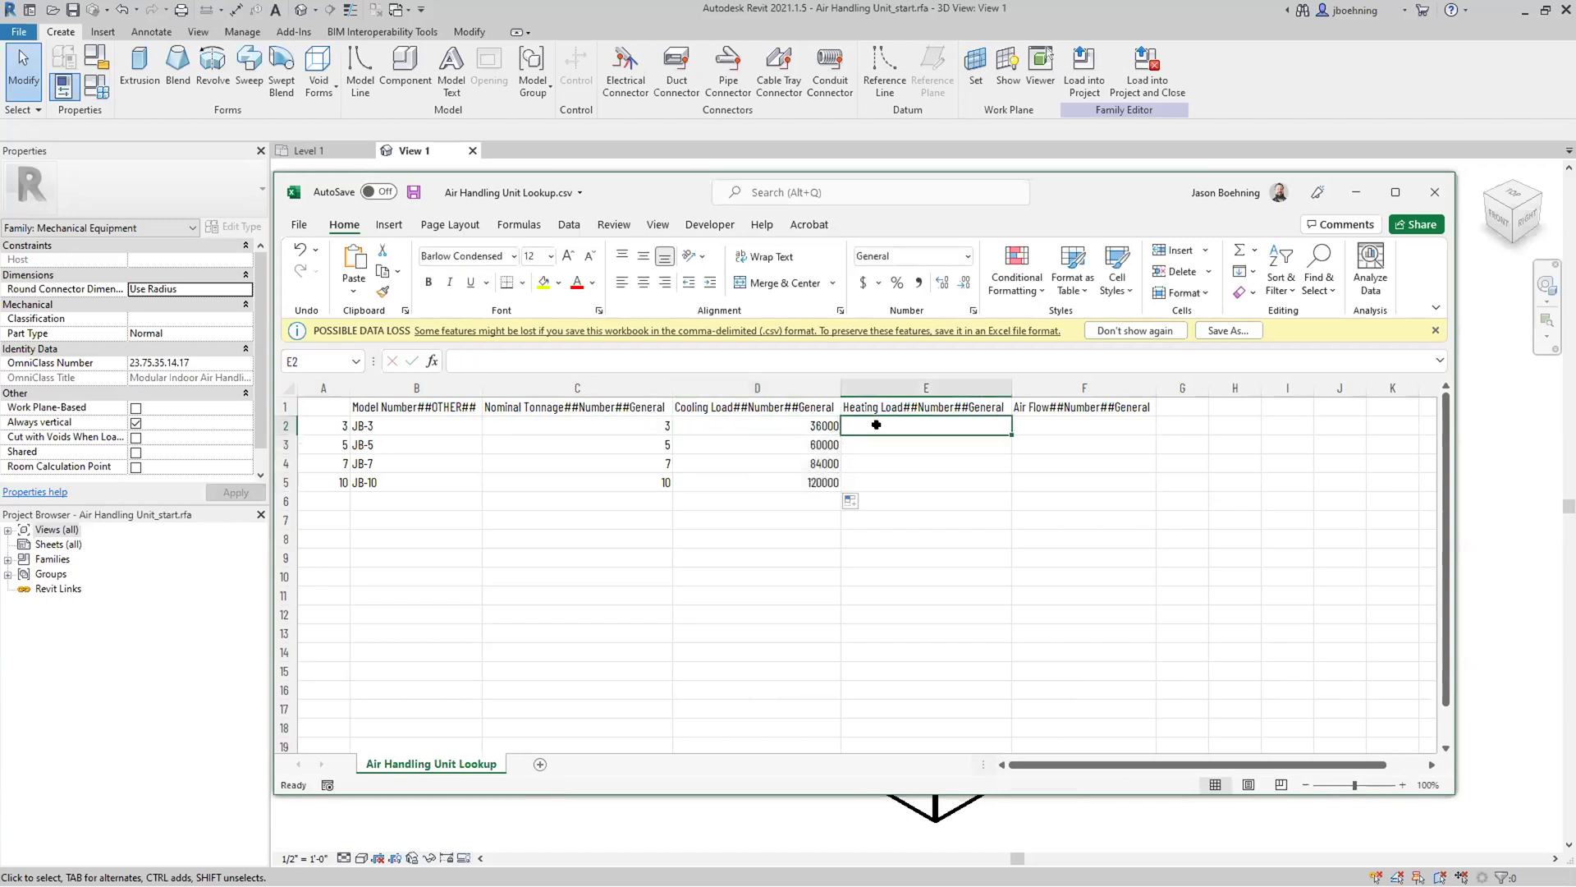
pyautogui.write('=')
pyautogui.click(794, 421)
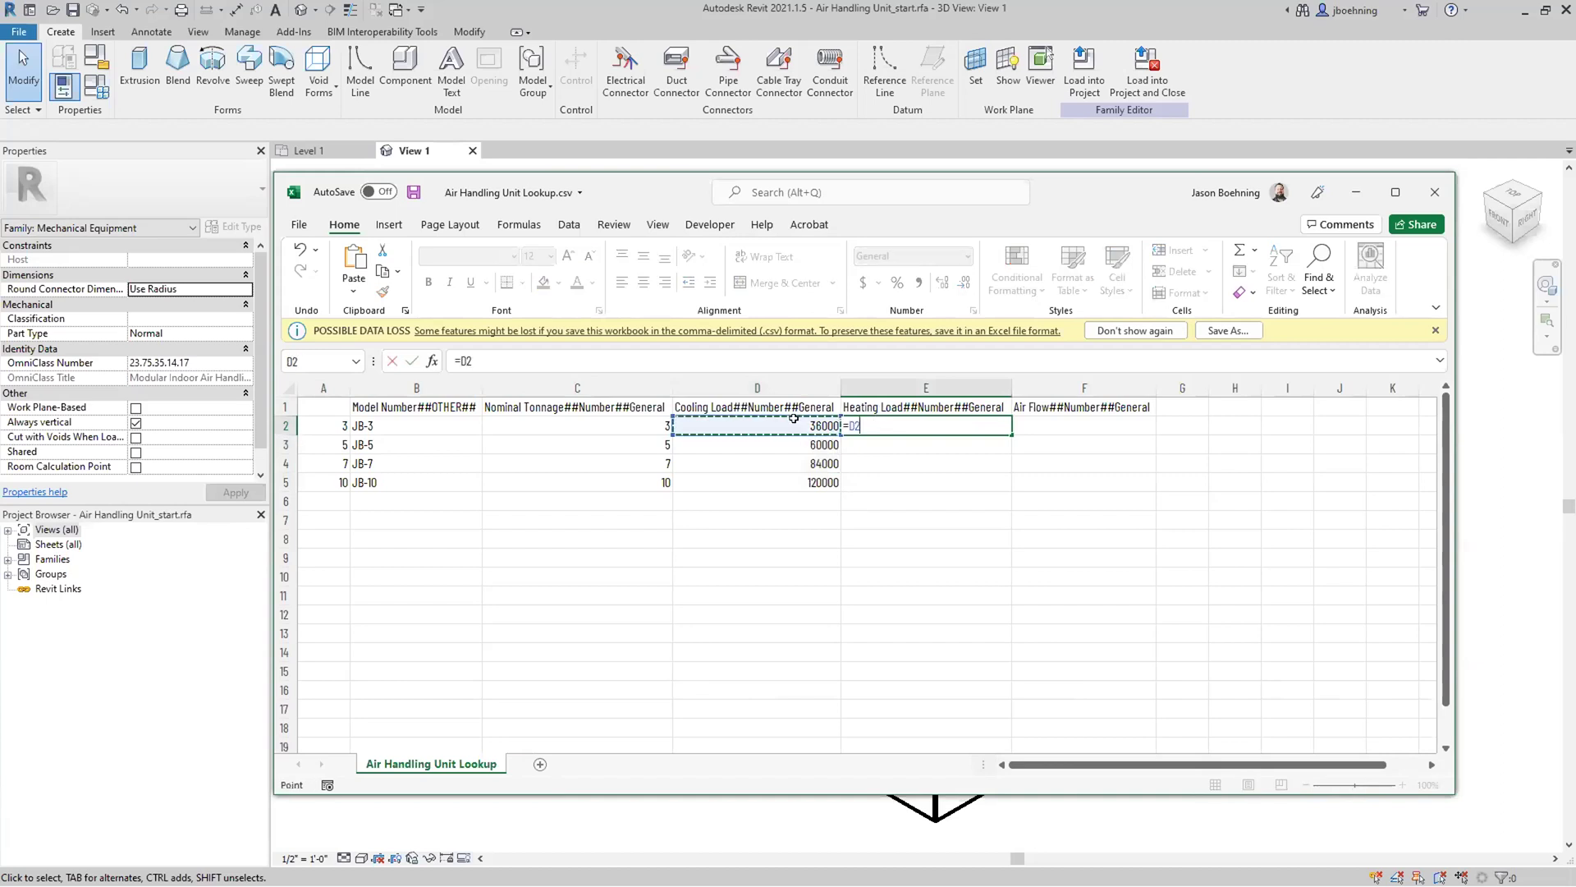
pyautogui.press('Return')
pyautogui.click(870, 418)
pyautogui.moveTo(1011, 434); pyautogui.dragTo(997, 484)
# Calculate the Air Flow with =400*C2 in F2 and fill the formula down to F5.
pyautogui.click(1045, 425)
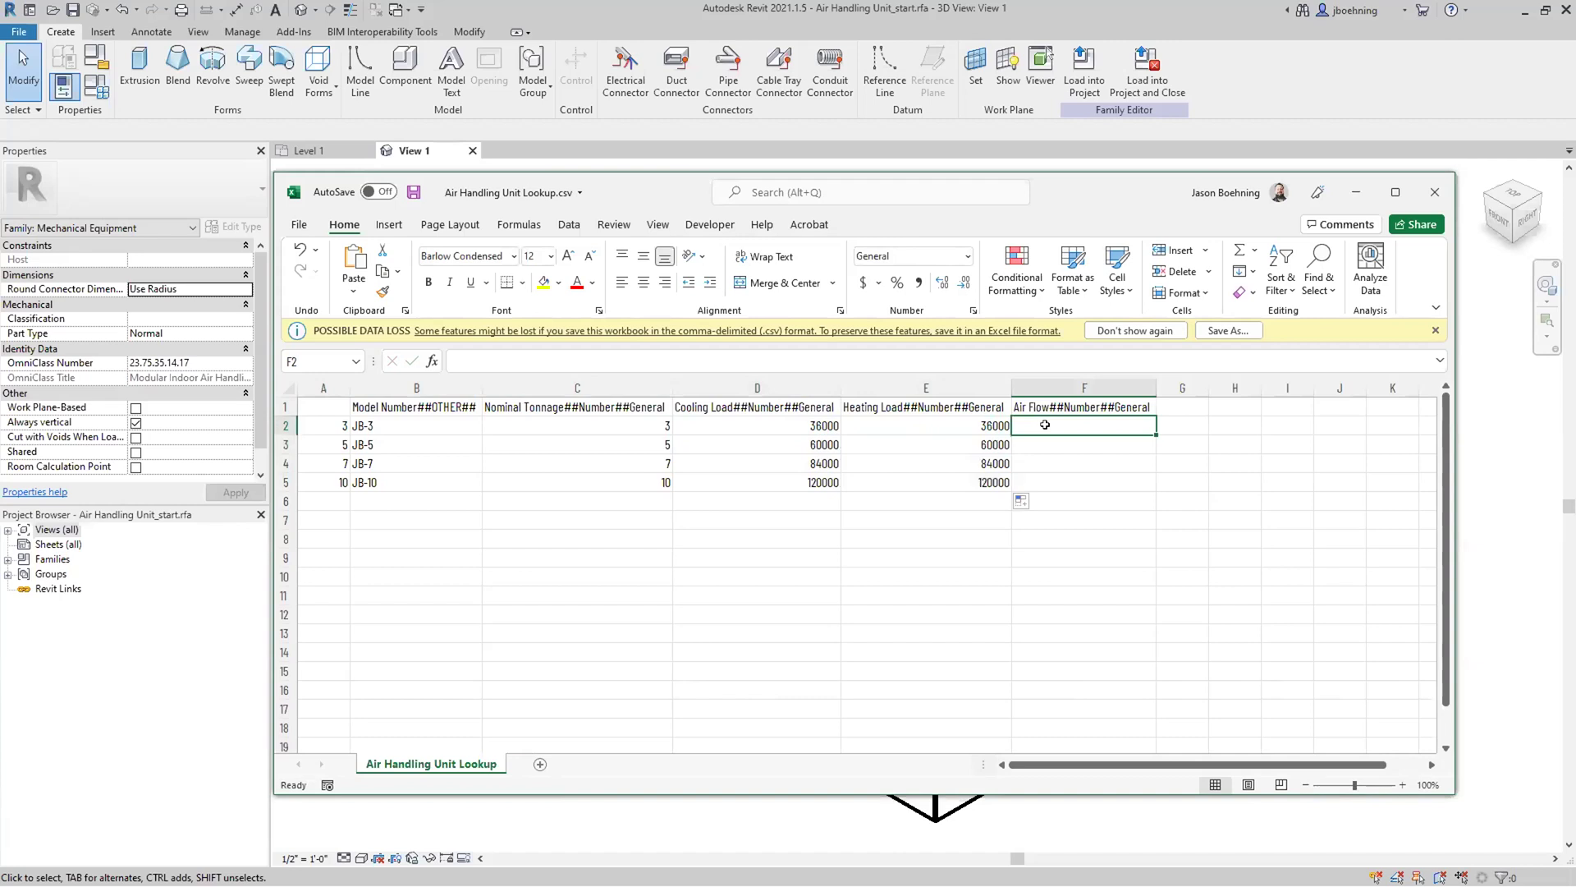
pyautogui.write('=400')
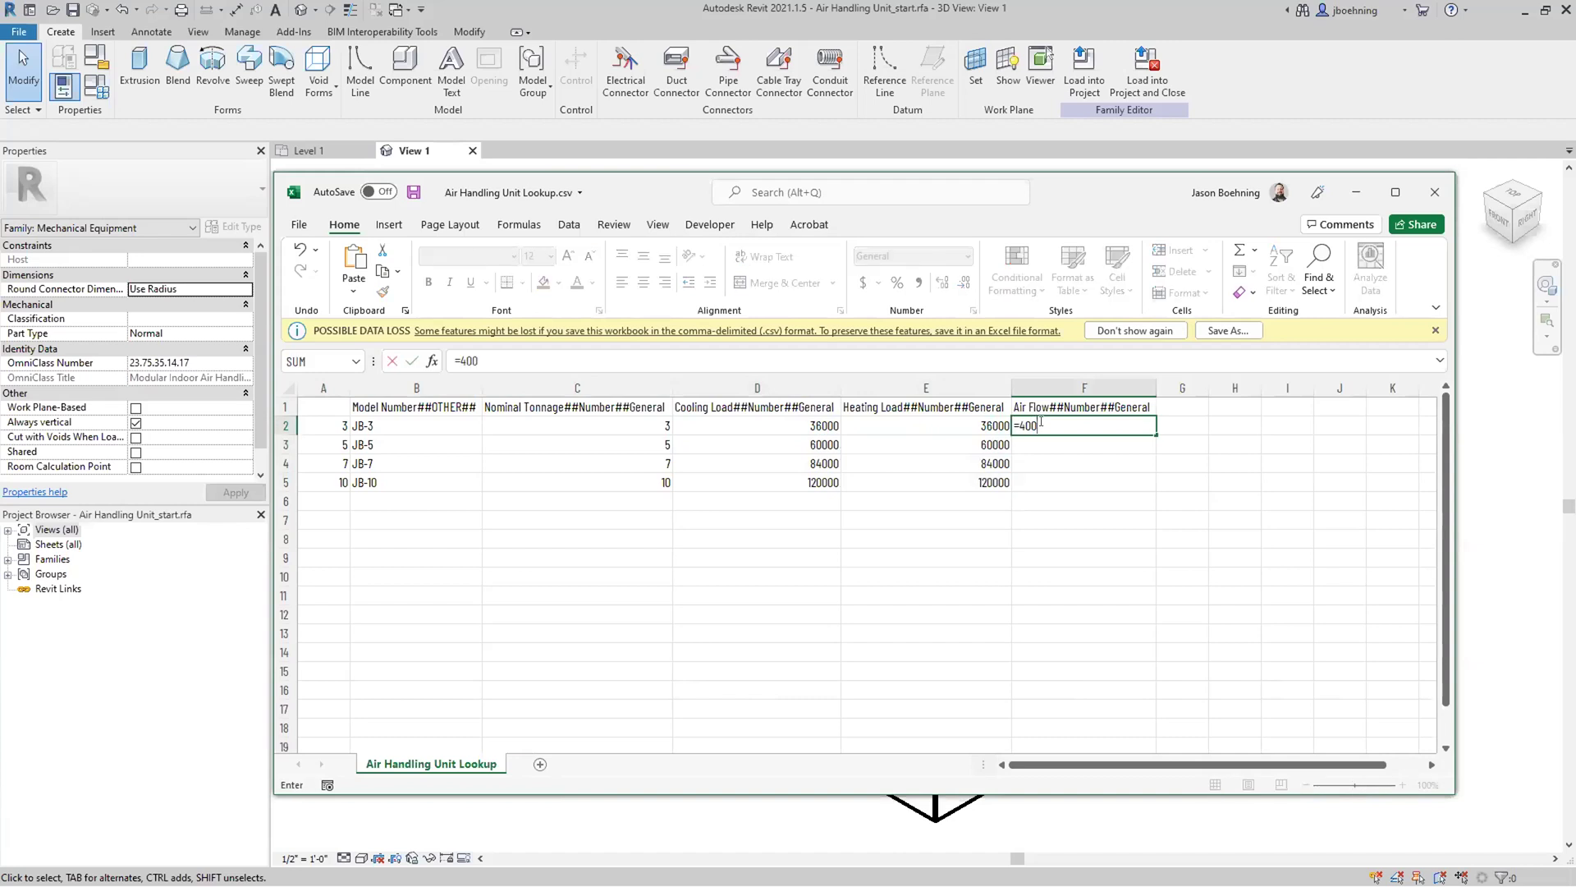
pyautogui.write('*')
pyautogui.click(629, 418)
pyautogui.press('Return')
pyautogui.click(1070, 419)
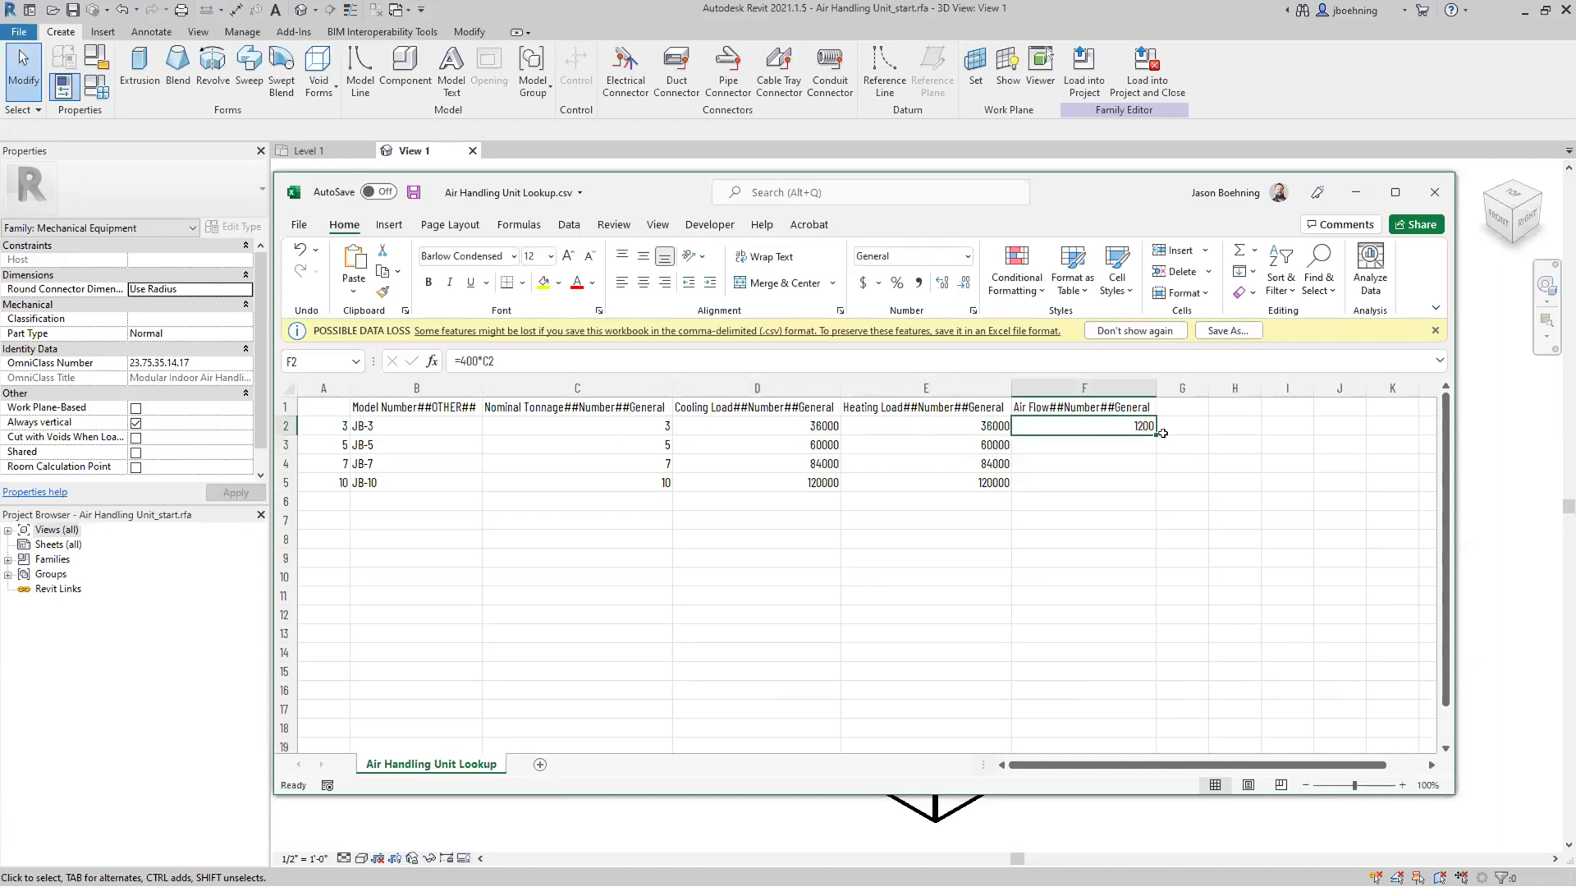
pyautogui.moveTo(1151, 430); pyautogui.dragTo(1151, 486)
pyautogui.click(1108, 481)
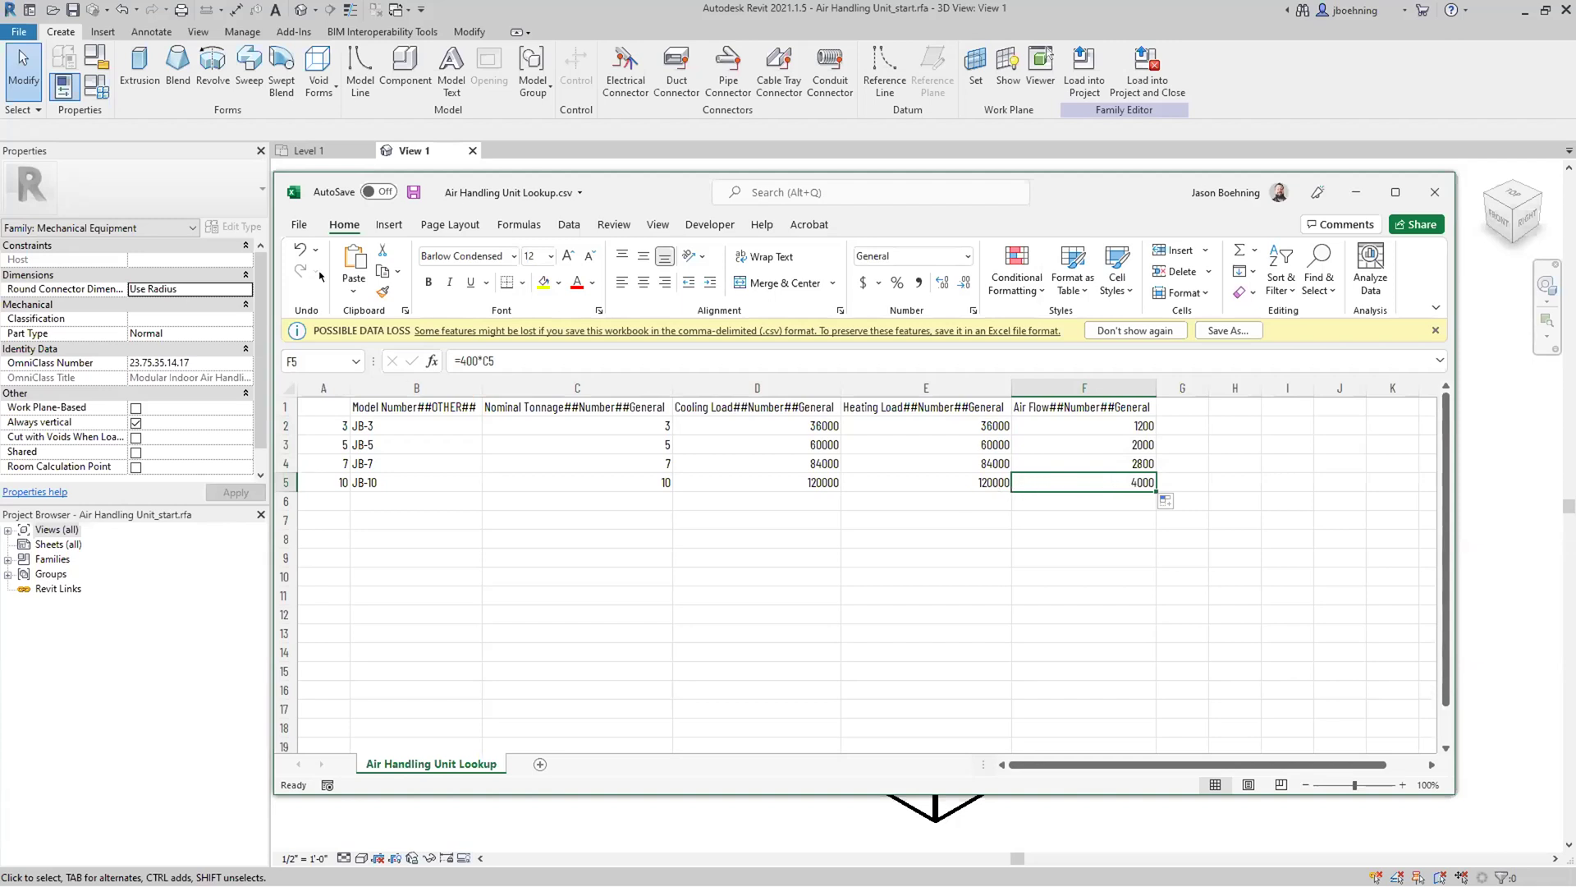
# Save and close Air Handling Unit Lookup.csv, and open the family types of the air handling unit family in Revit.
pyautogui.click(410, 195)
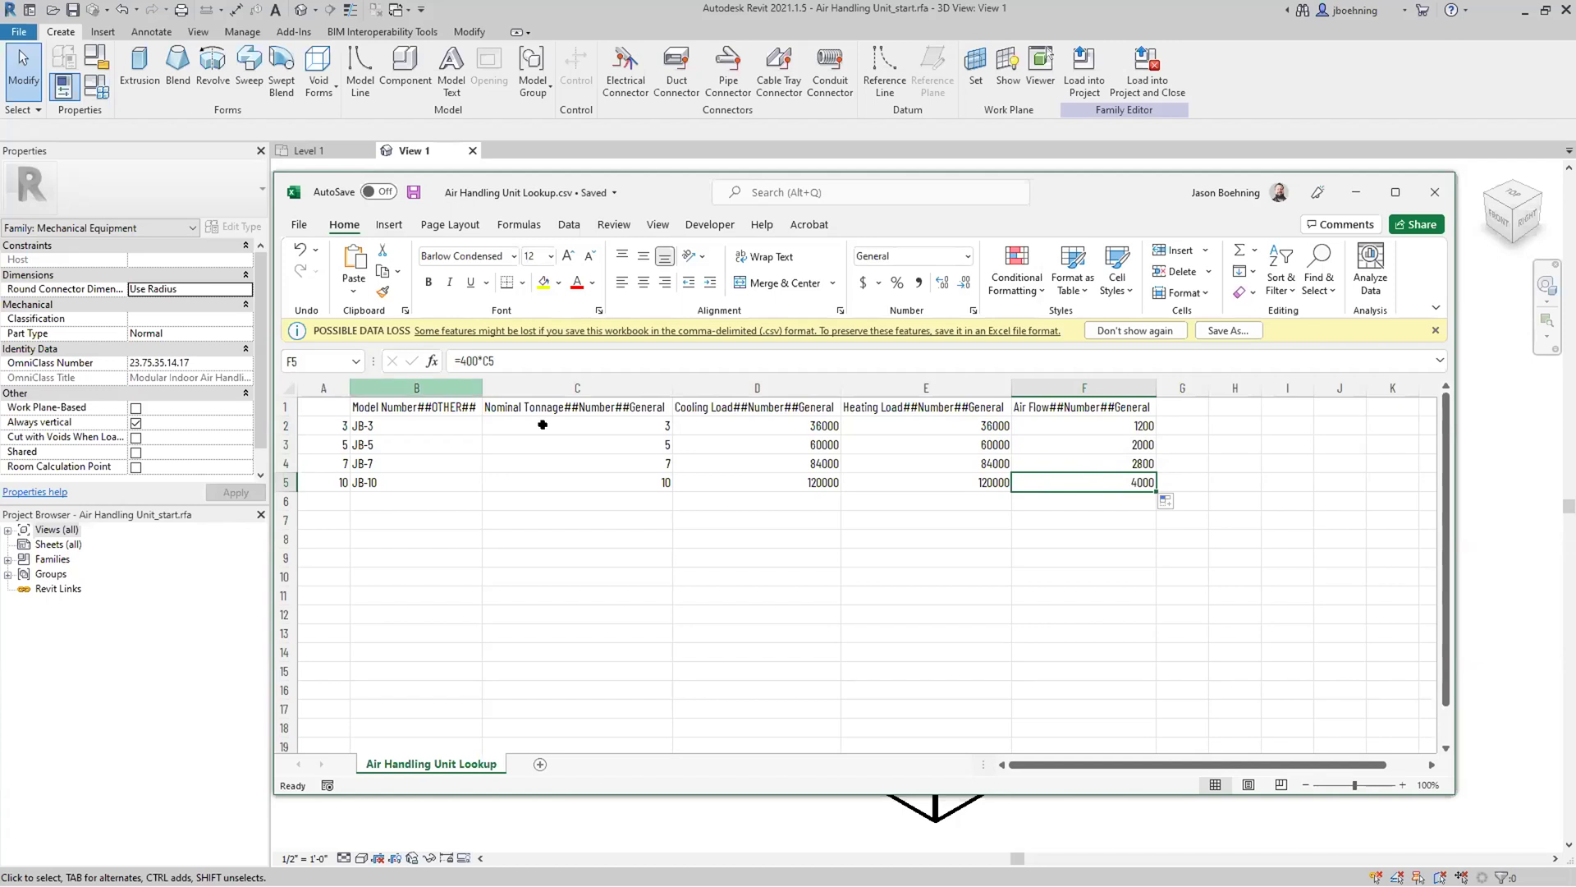
pyautogui.click(1435, 192)
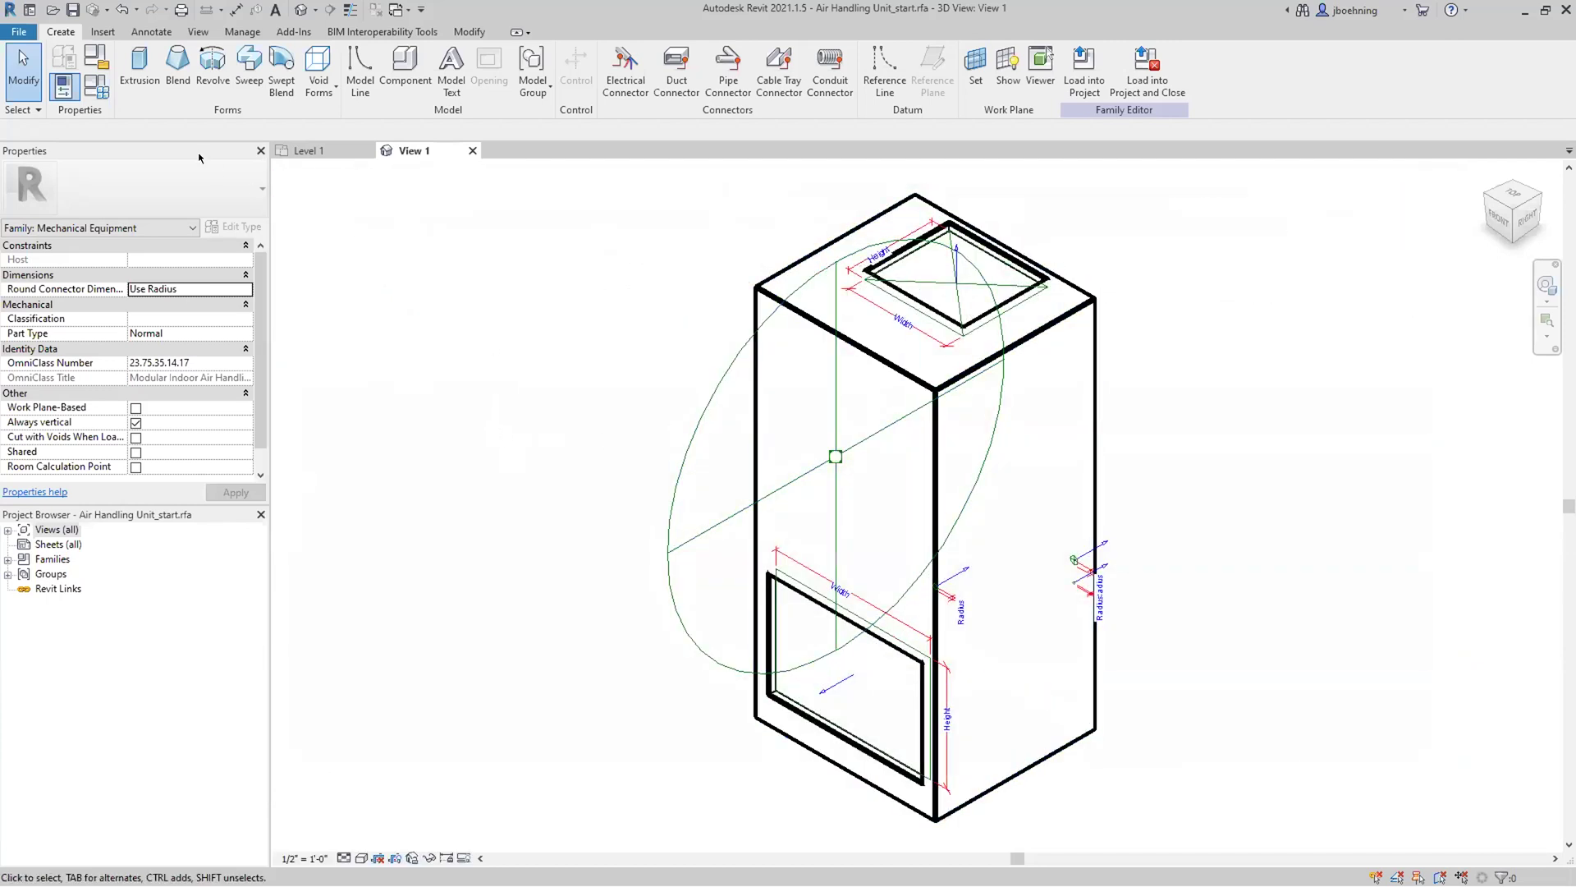
pyautogui.click(98, 98)
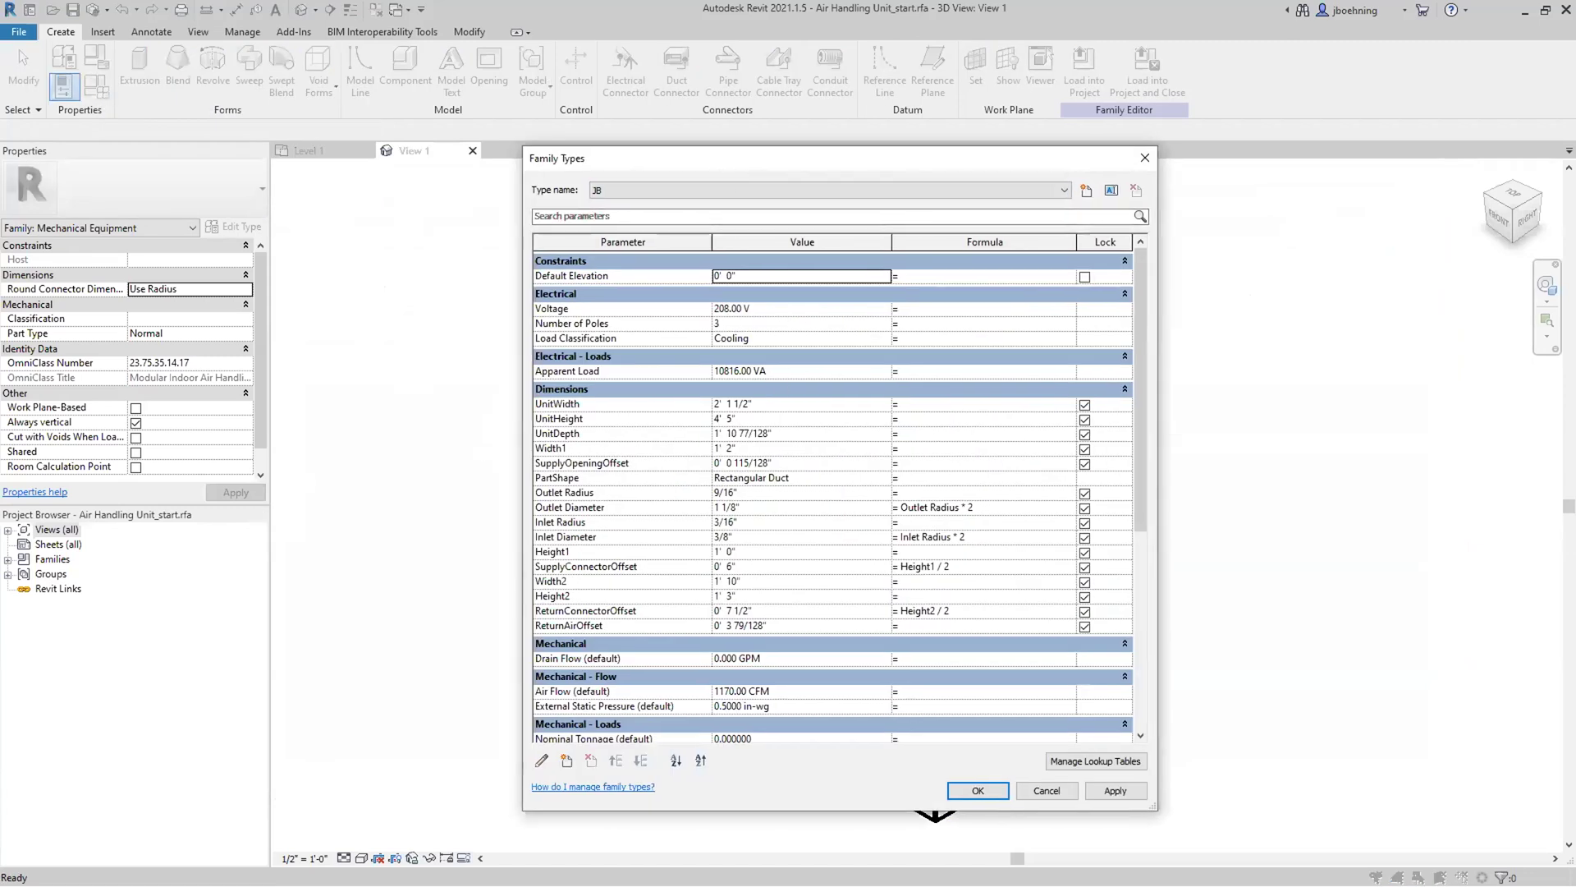
# Review the size_lookup formula in Formulas_1.txt alongside the family's LookupTableName parameter, checking the table name it refers to.
pyautogui.hotkey('alt', 'Tab')
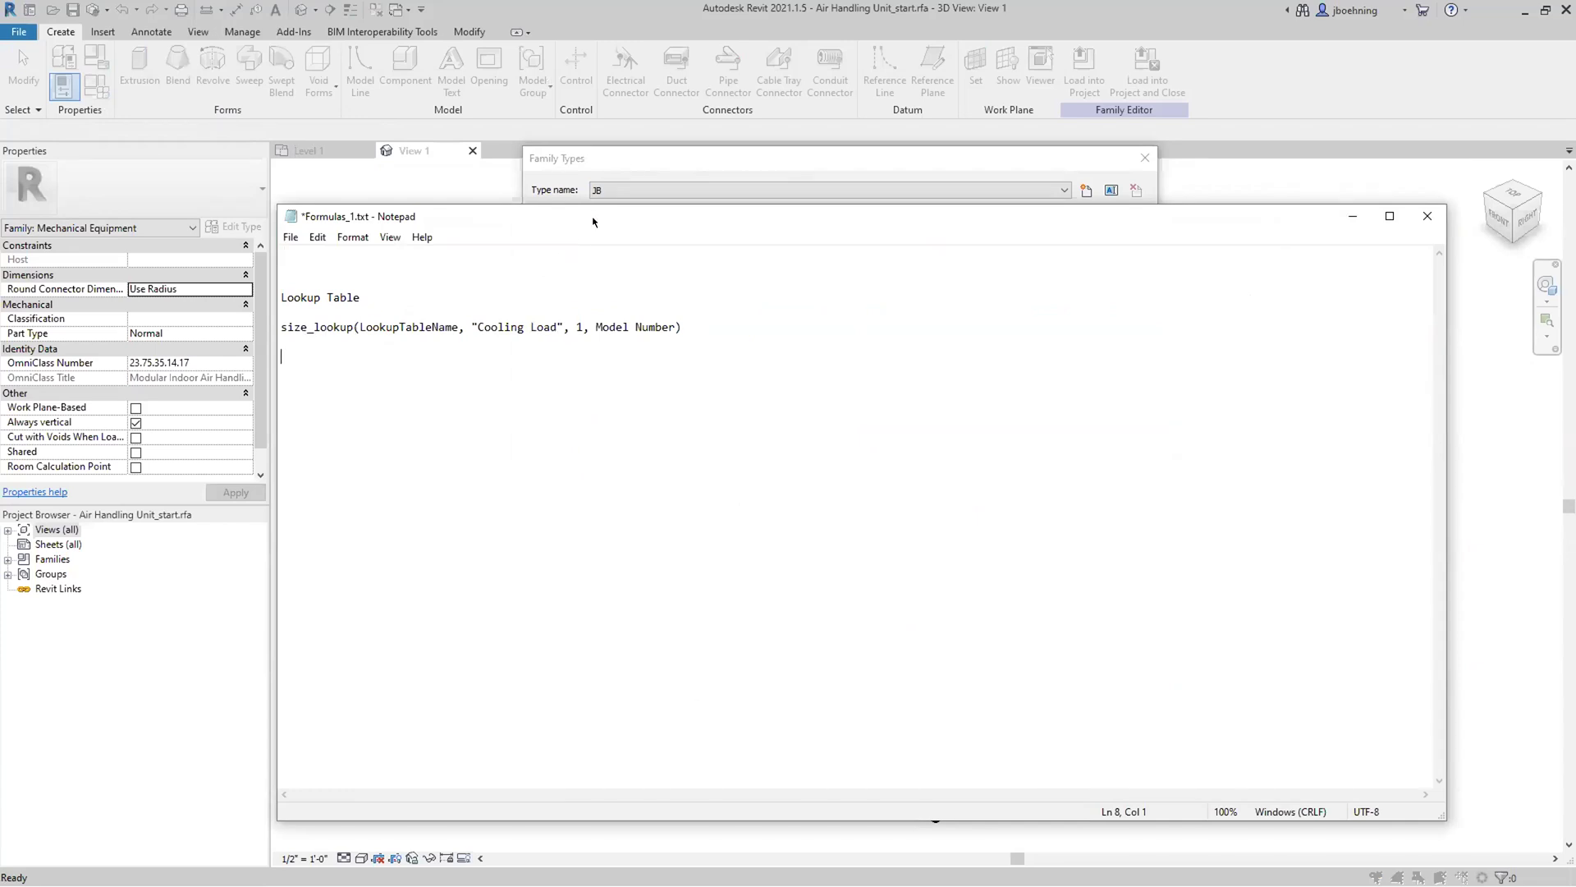
pyautogui.moveTo(593, 222); pyautogui.dragTo(646, 505)
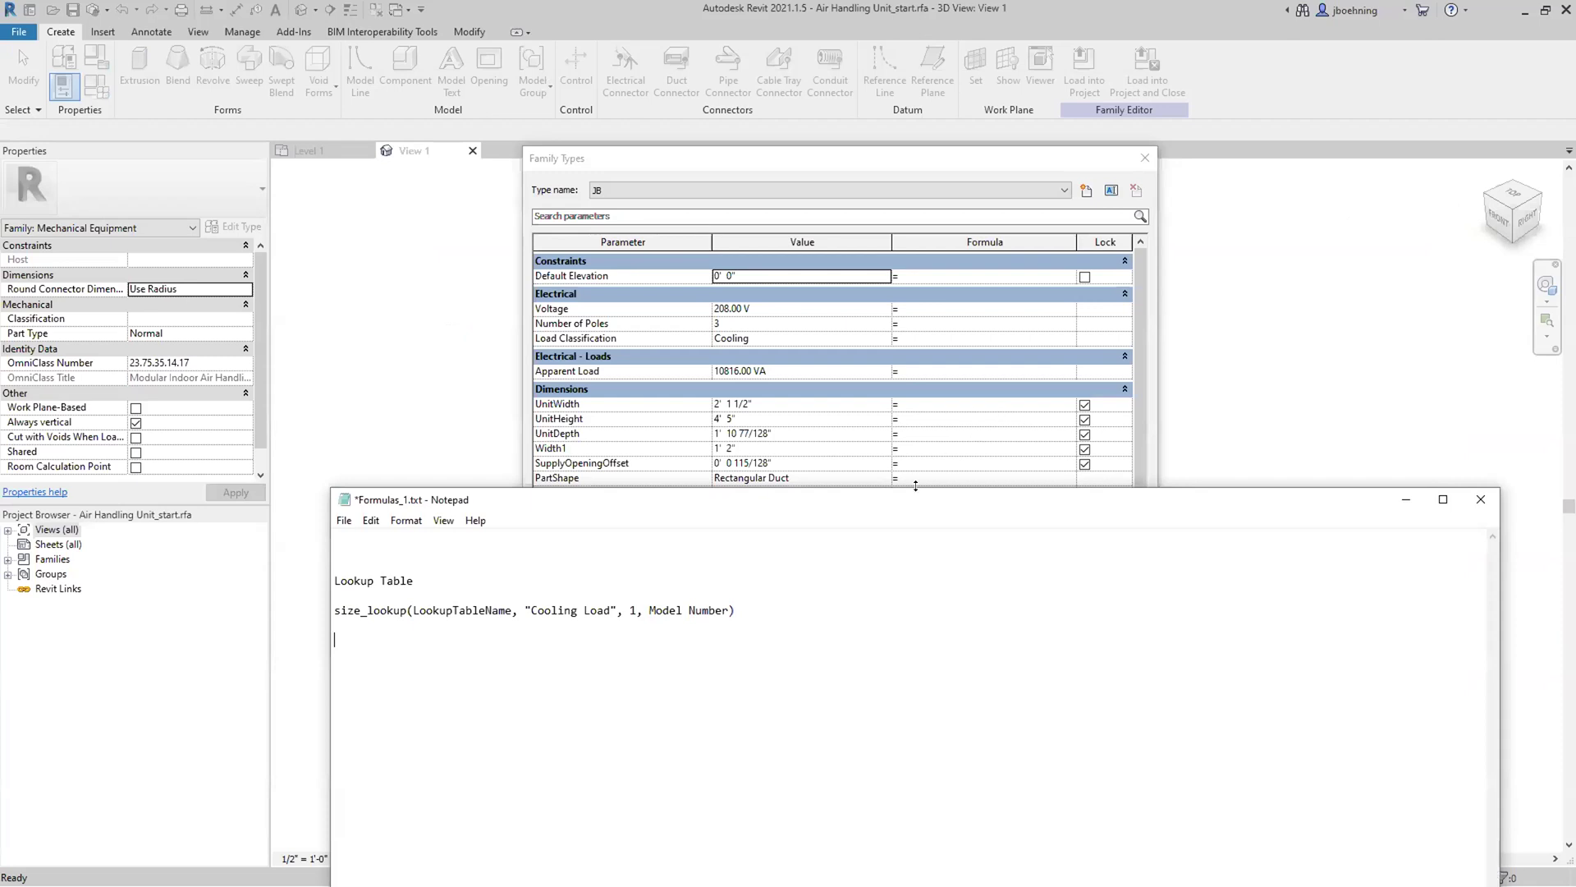
pyautogui.moveTo(913, 493); pyautogui.dragTo(907, 212)
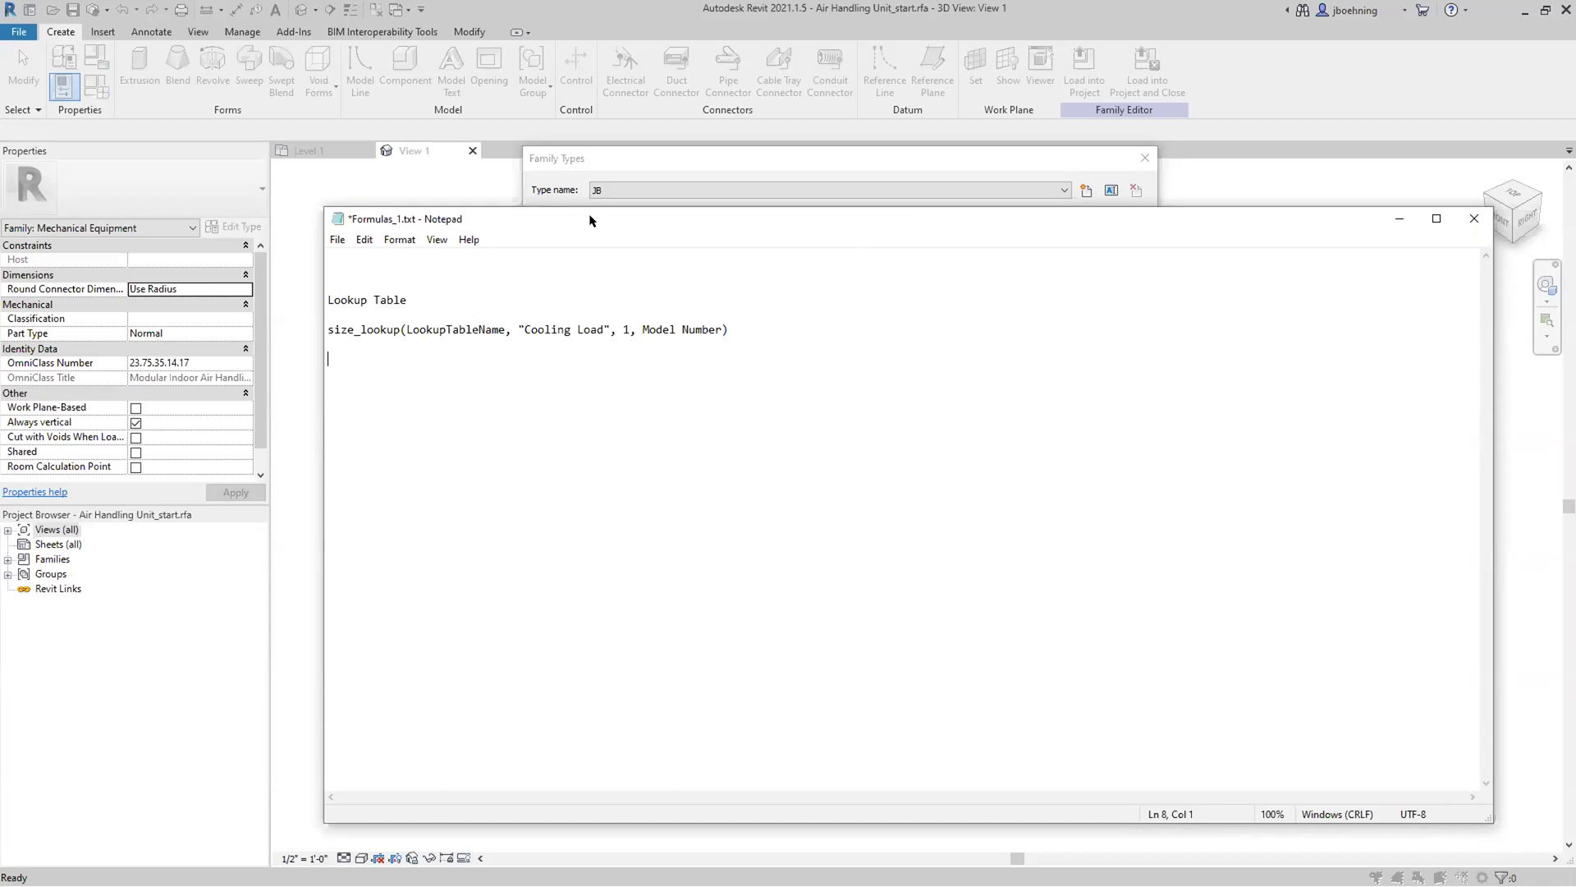
pyautogui.click(110, 532)
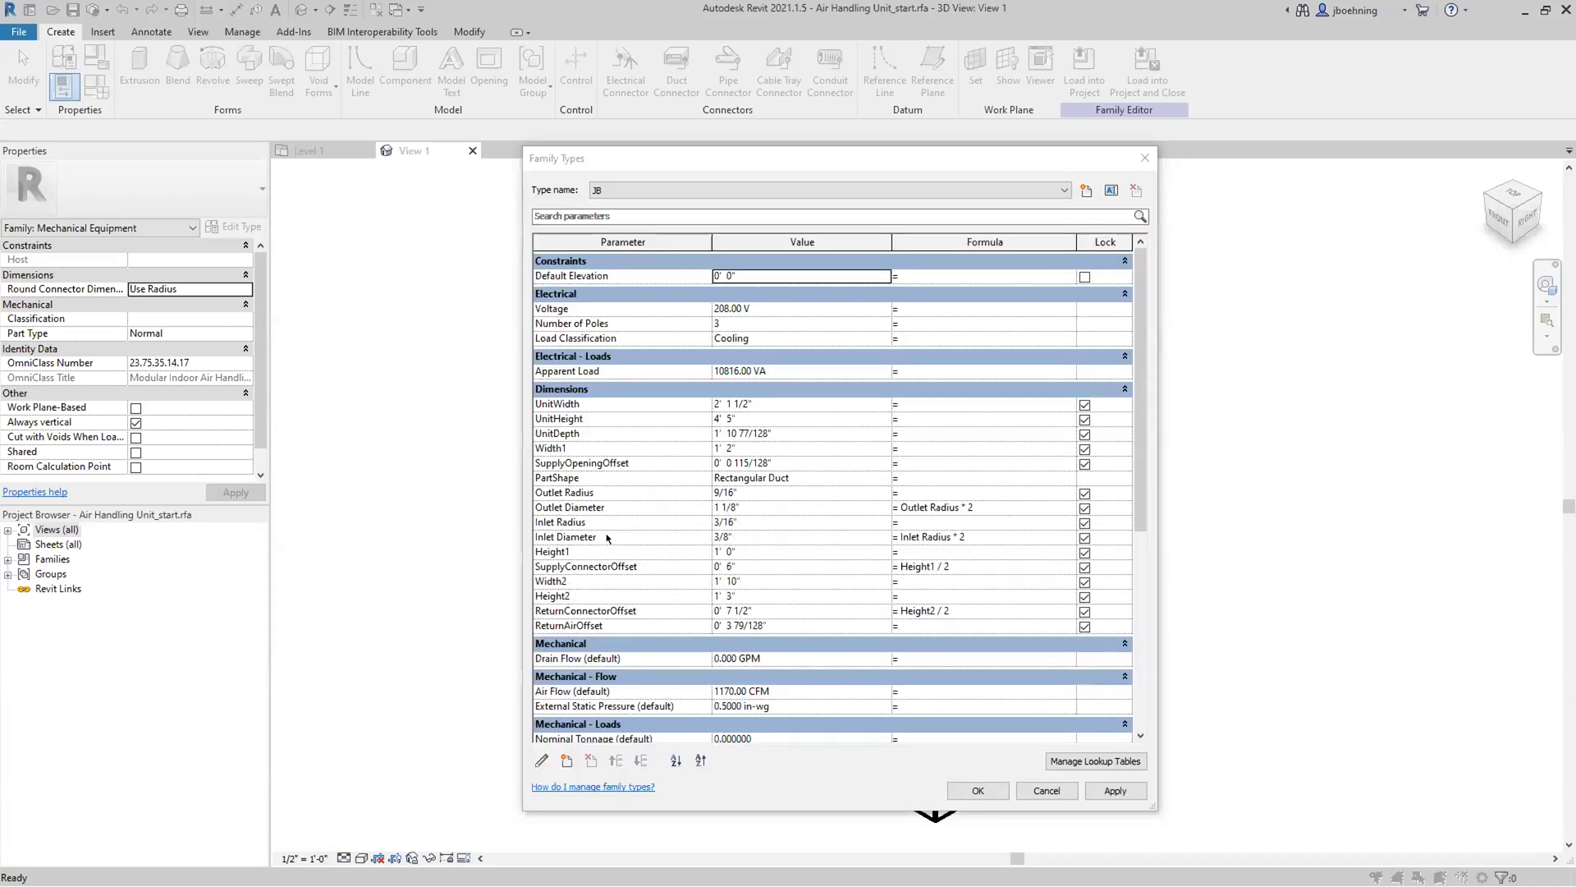
pyautogui.scroll(-4, 607, 537)
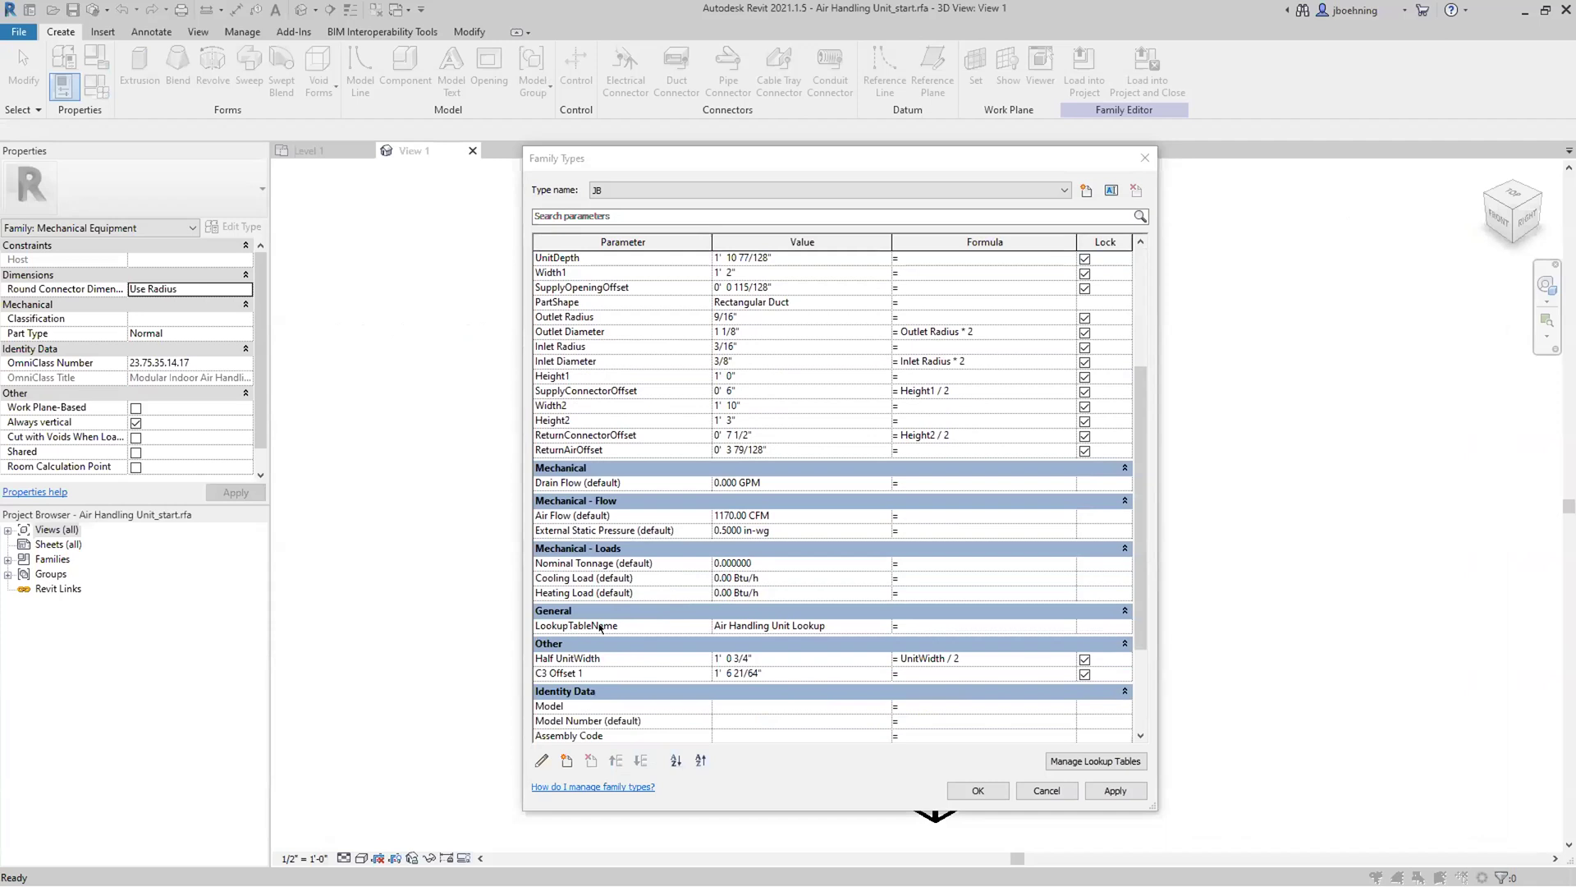
pyautogui.click(792, 626)
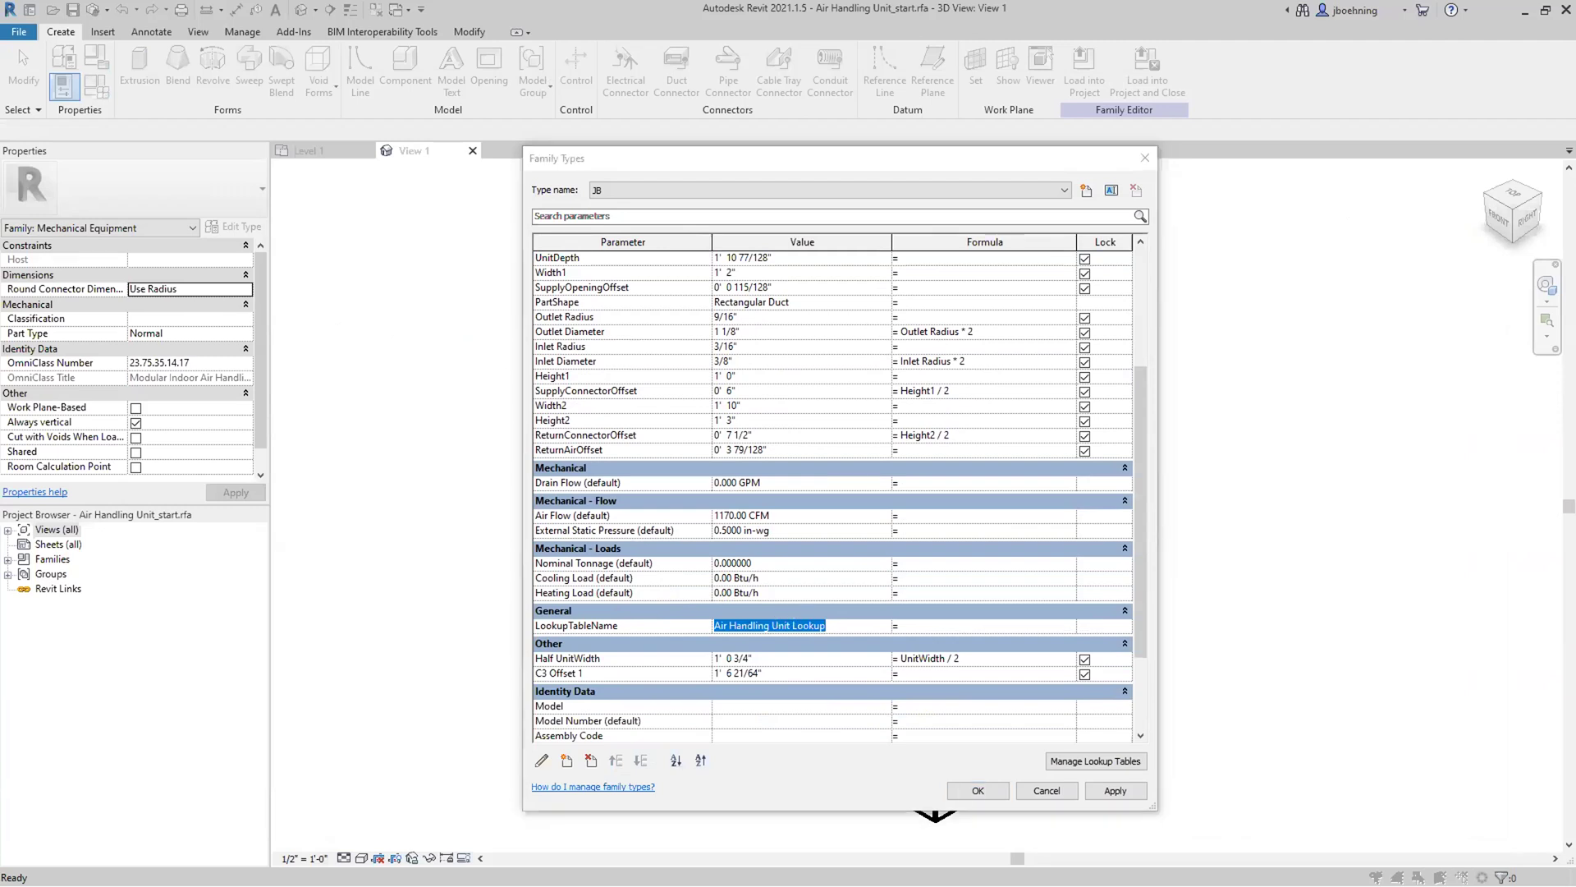
pyautogui.hotkey('alt', 'Tab')
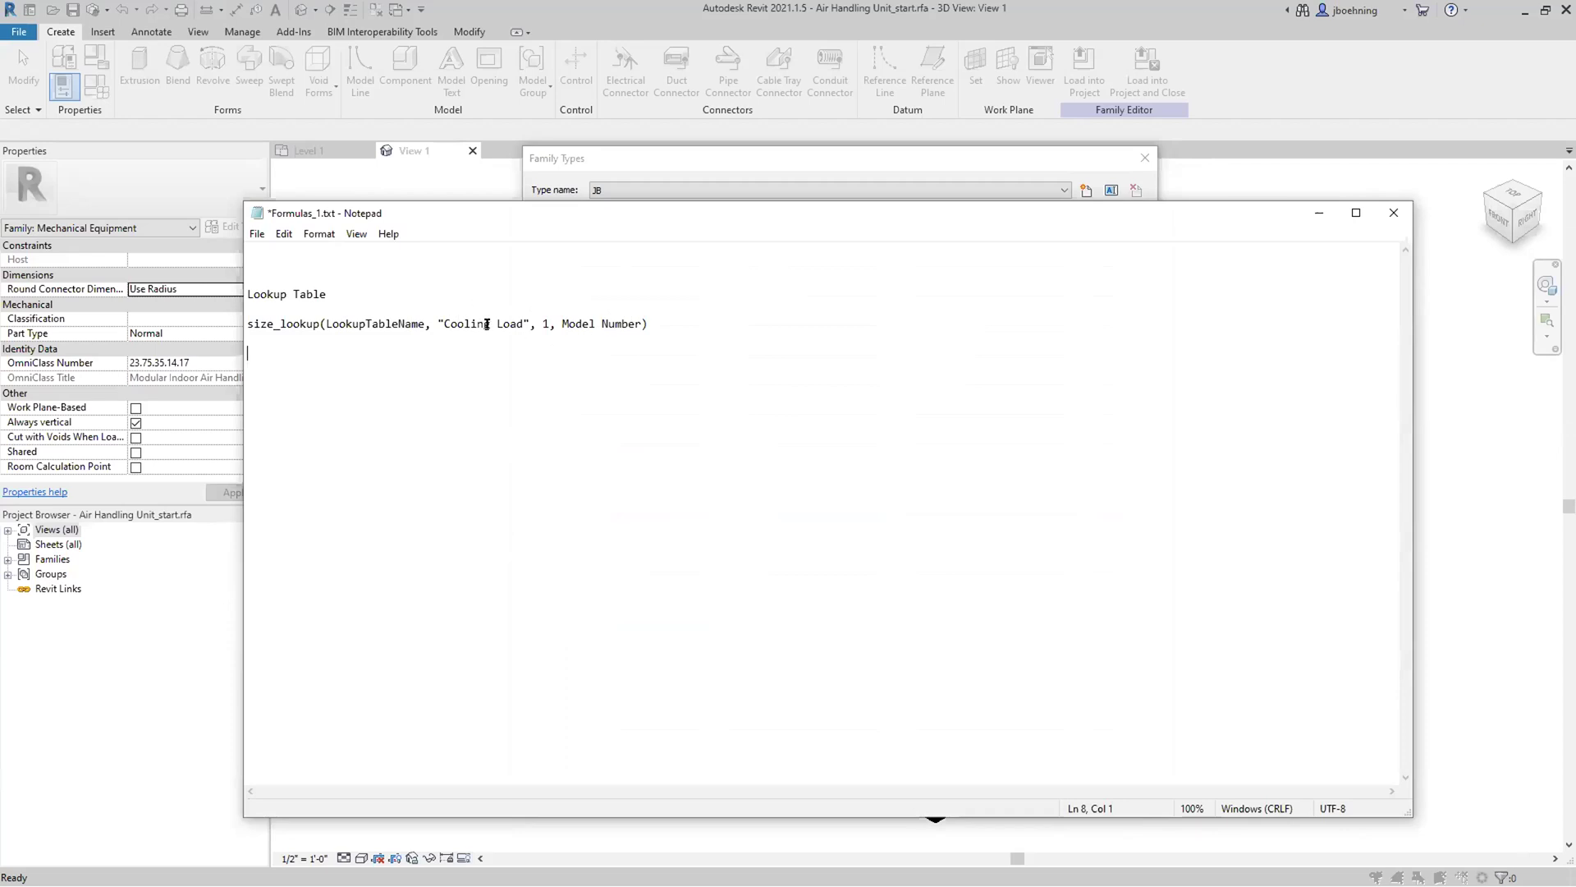
# Open Air Handling Unit Lookup.csv, widen columns B to D to examine the Model Number and Cooling Load entries, and close it unsaved.
pyautogui.hotkey('alt', 'Tab')
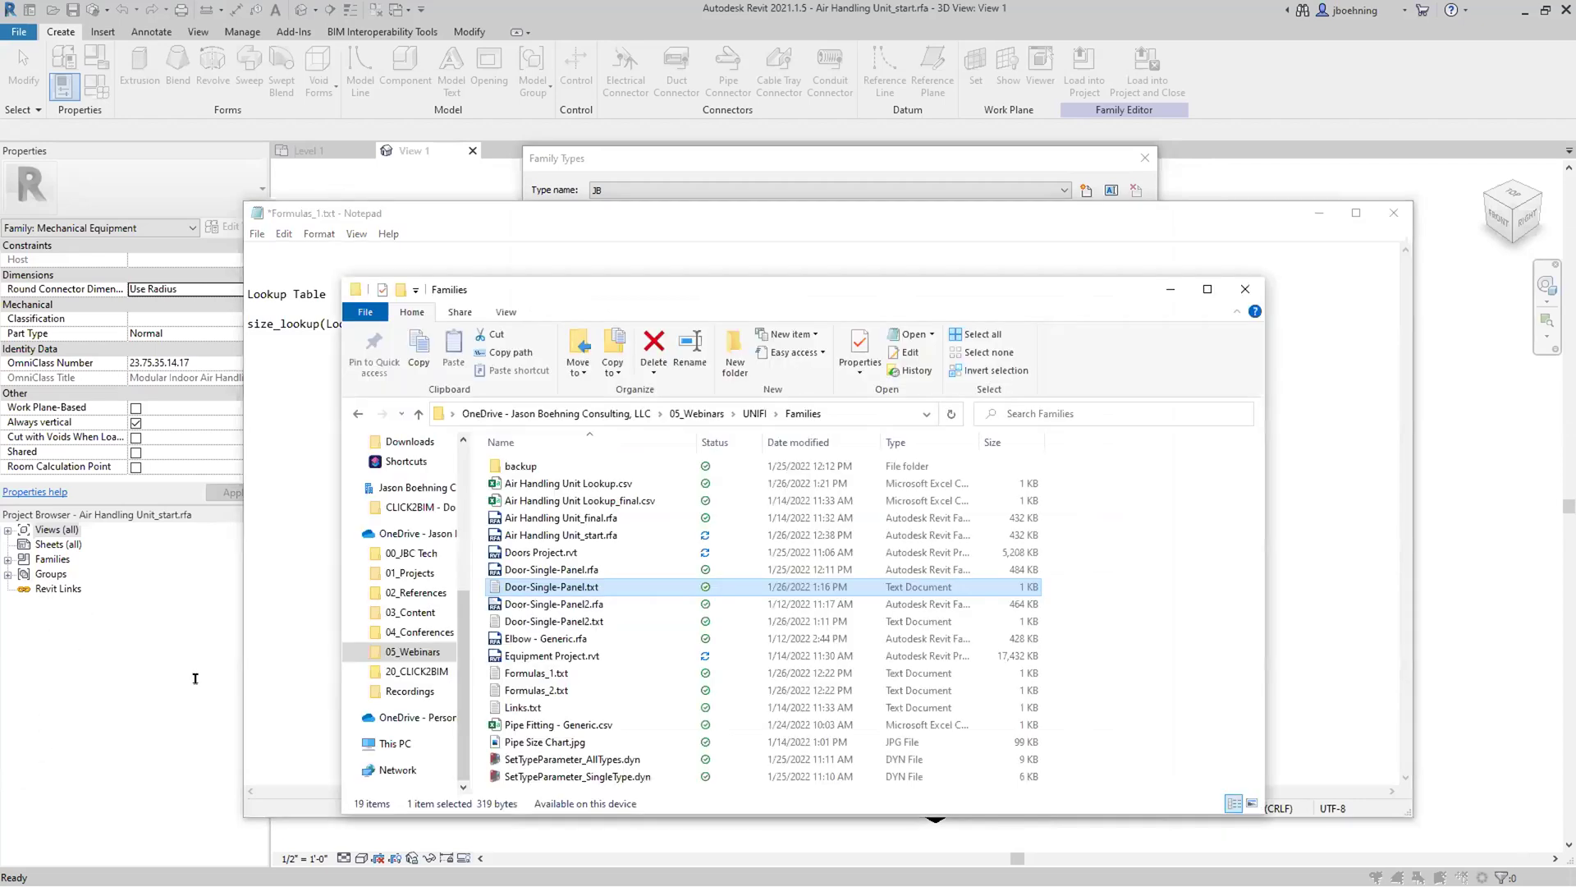
pyautogui.click(543, 488)
pyautogui.doubleClick(542, 490)
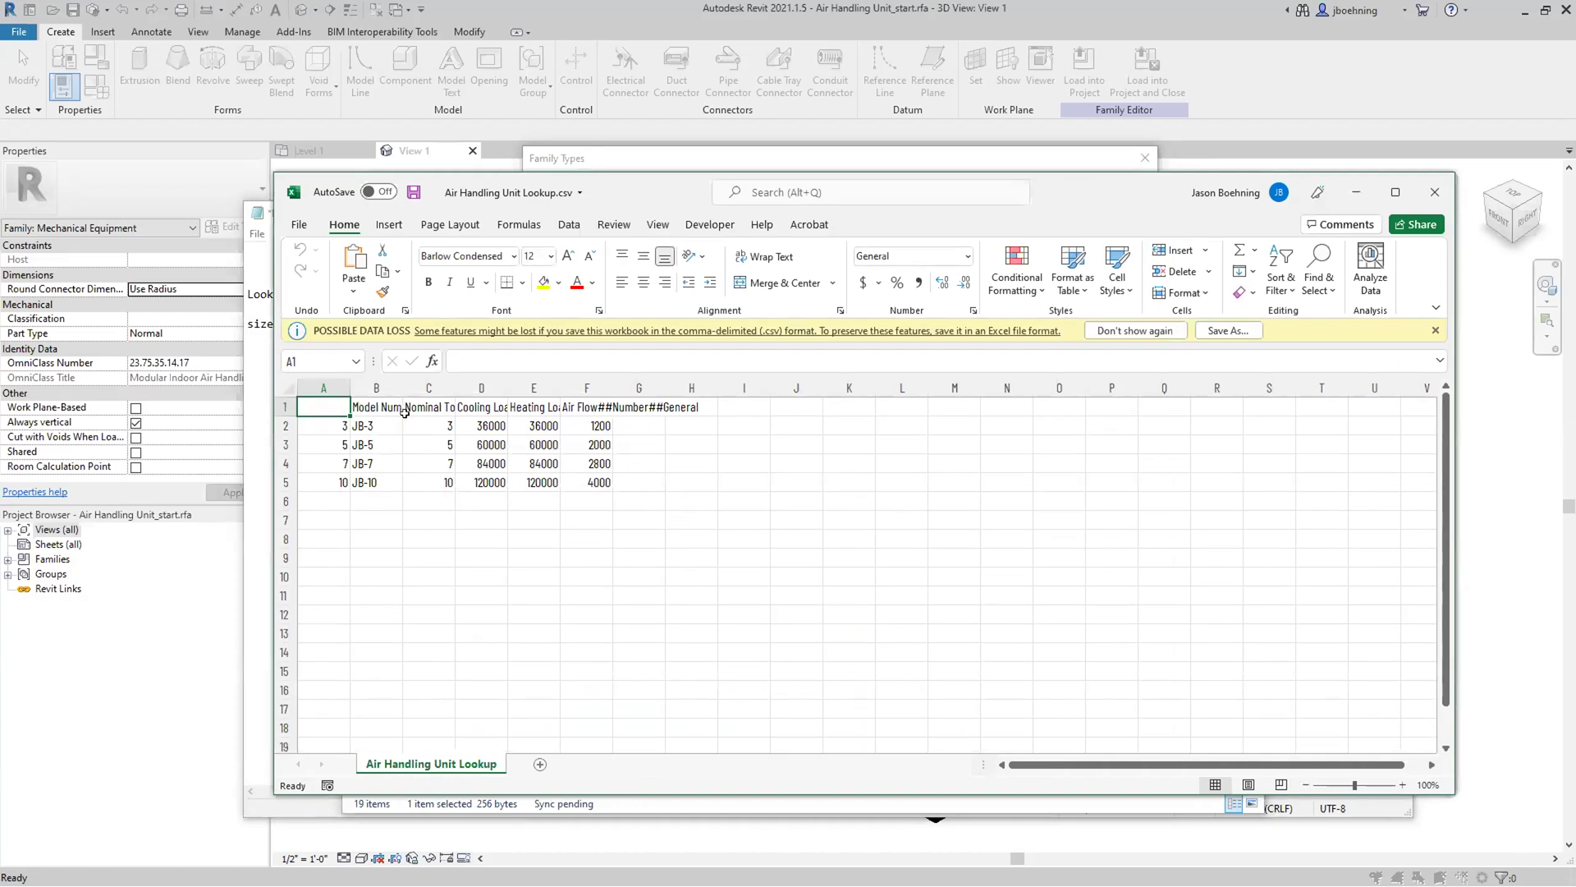
pyautogui.doubleClick(506, 388)
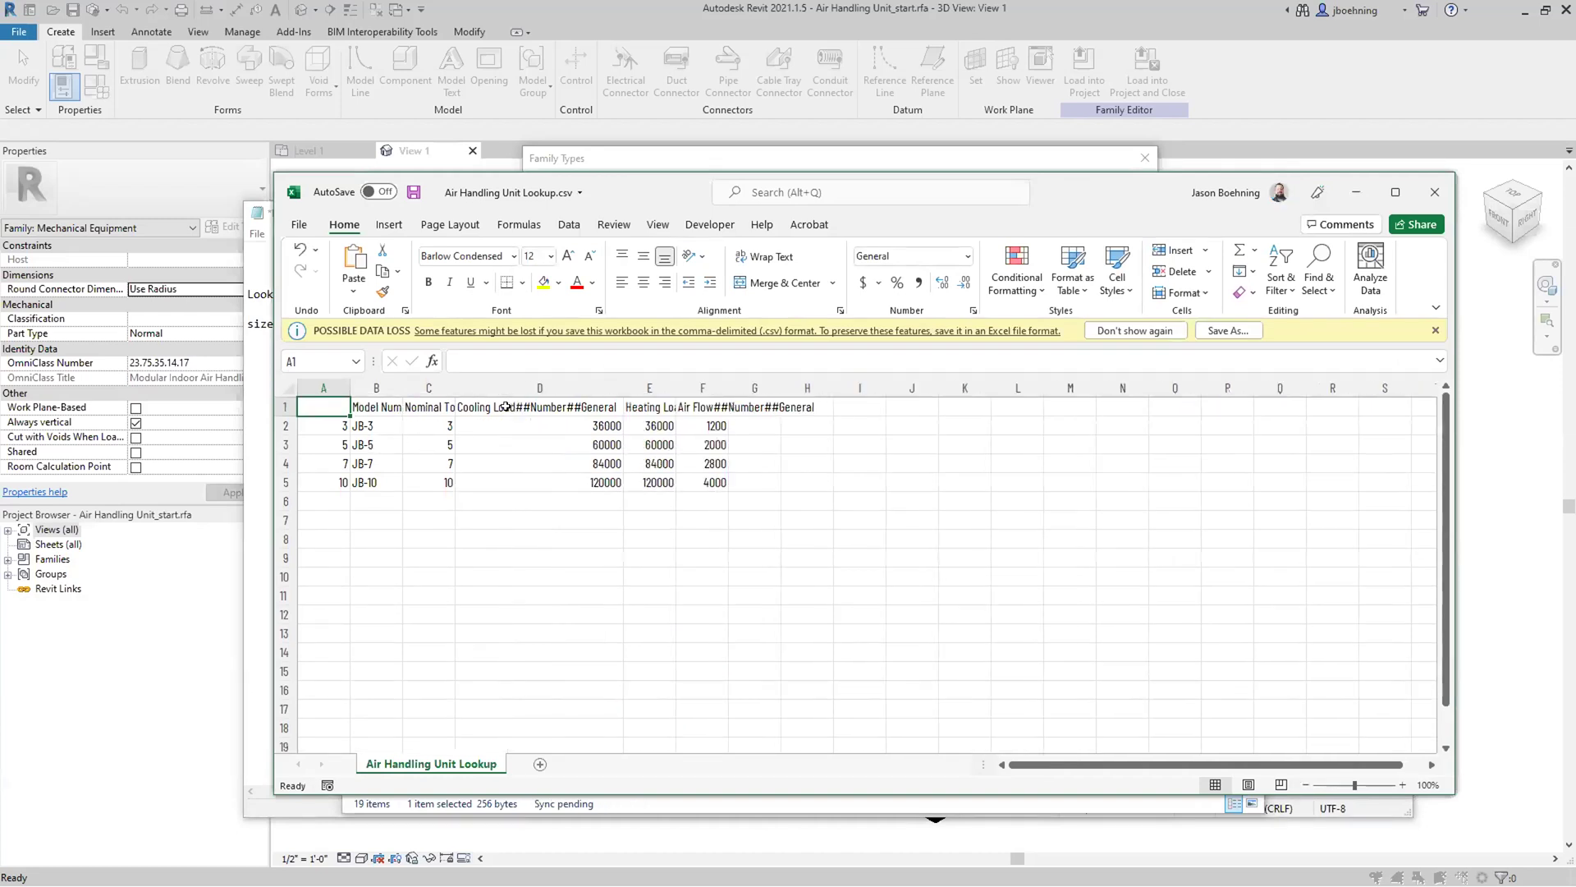
pyautogui.doubleClick(398, 388)
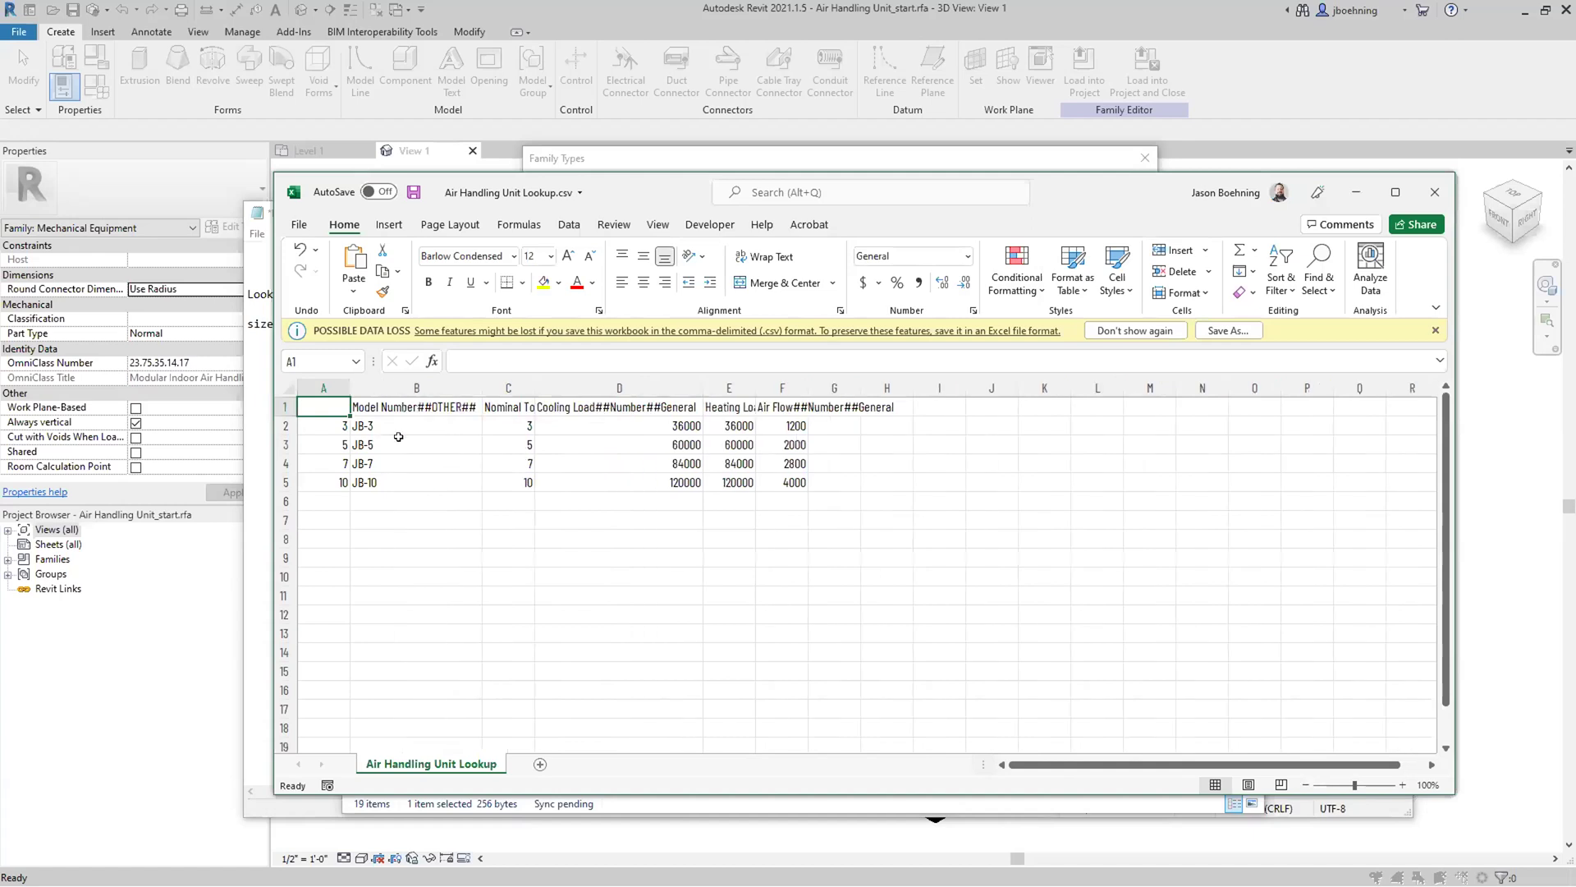
pyautogui.doubleClick(532, 388)
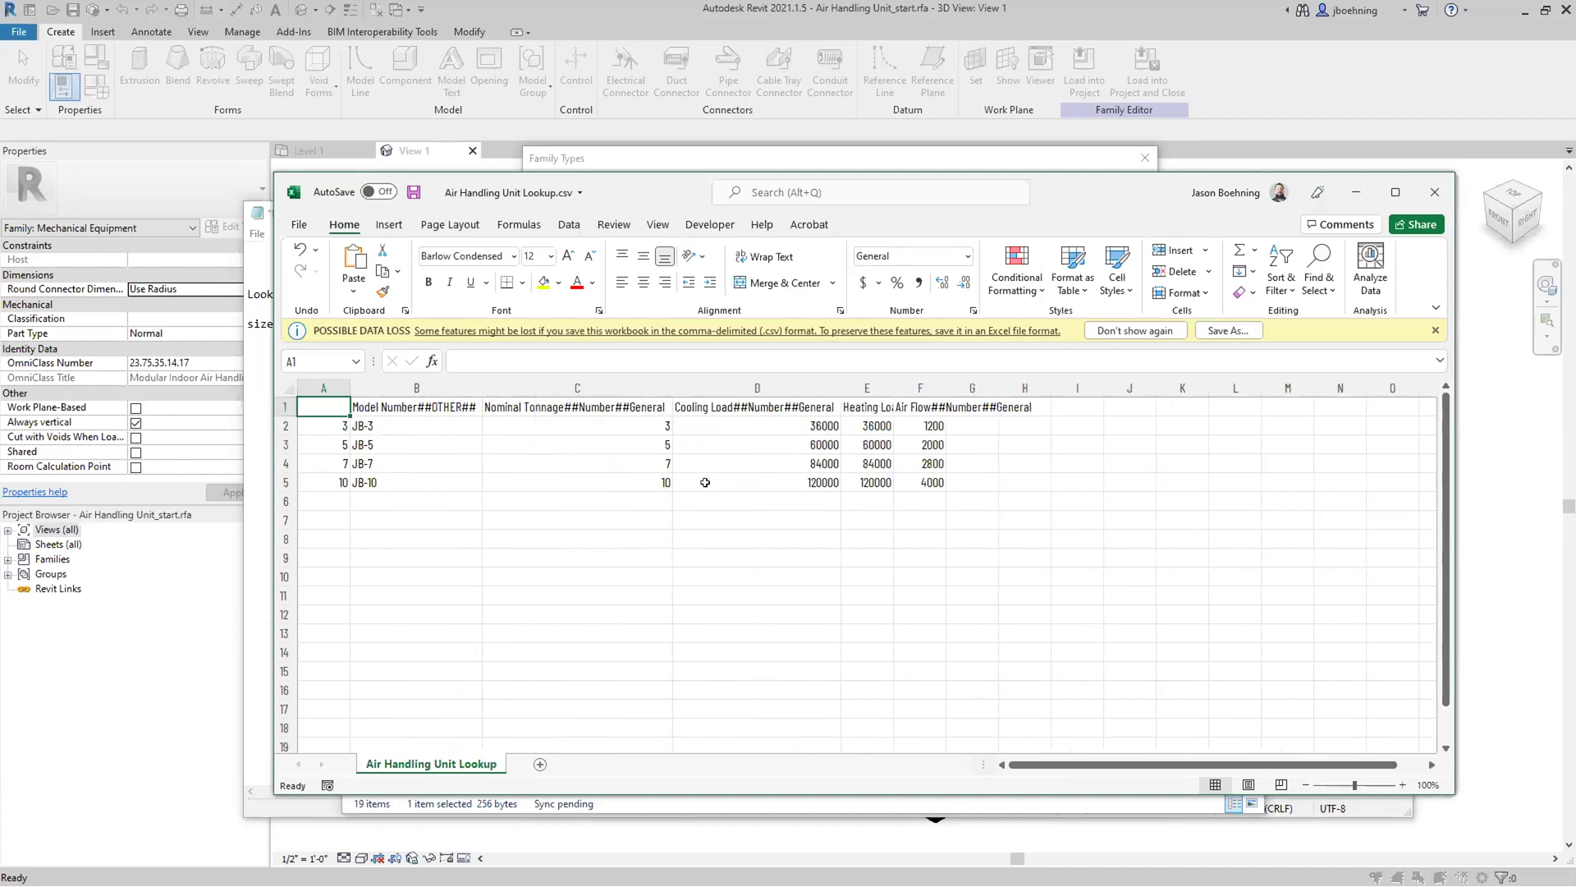
pyautogui.click(747, 382)
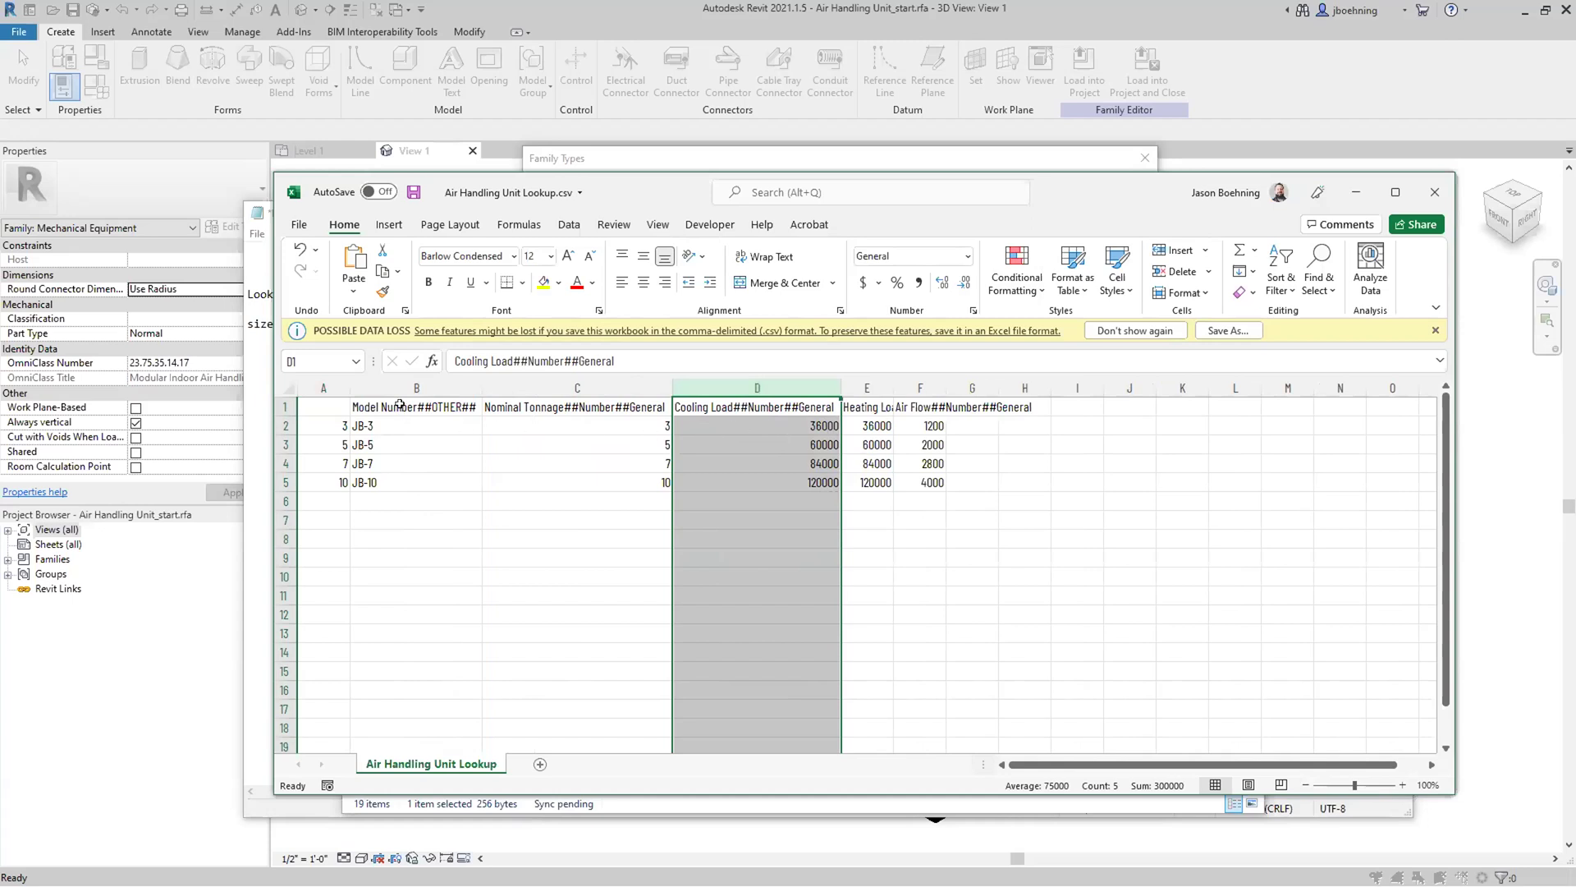
pyautogui.click(364, 444)
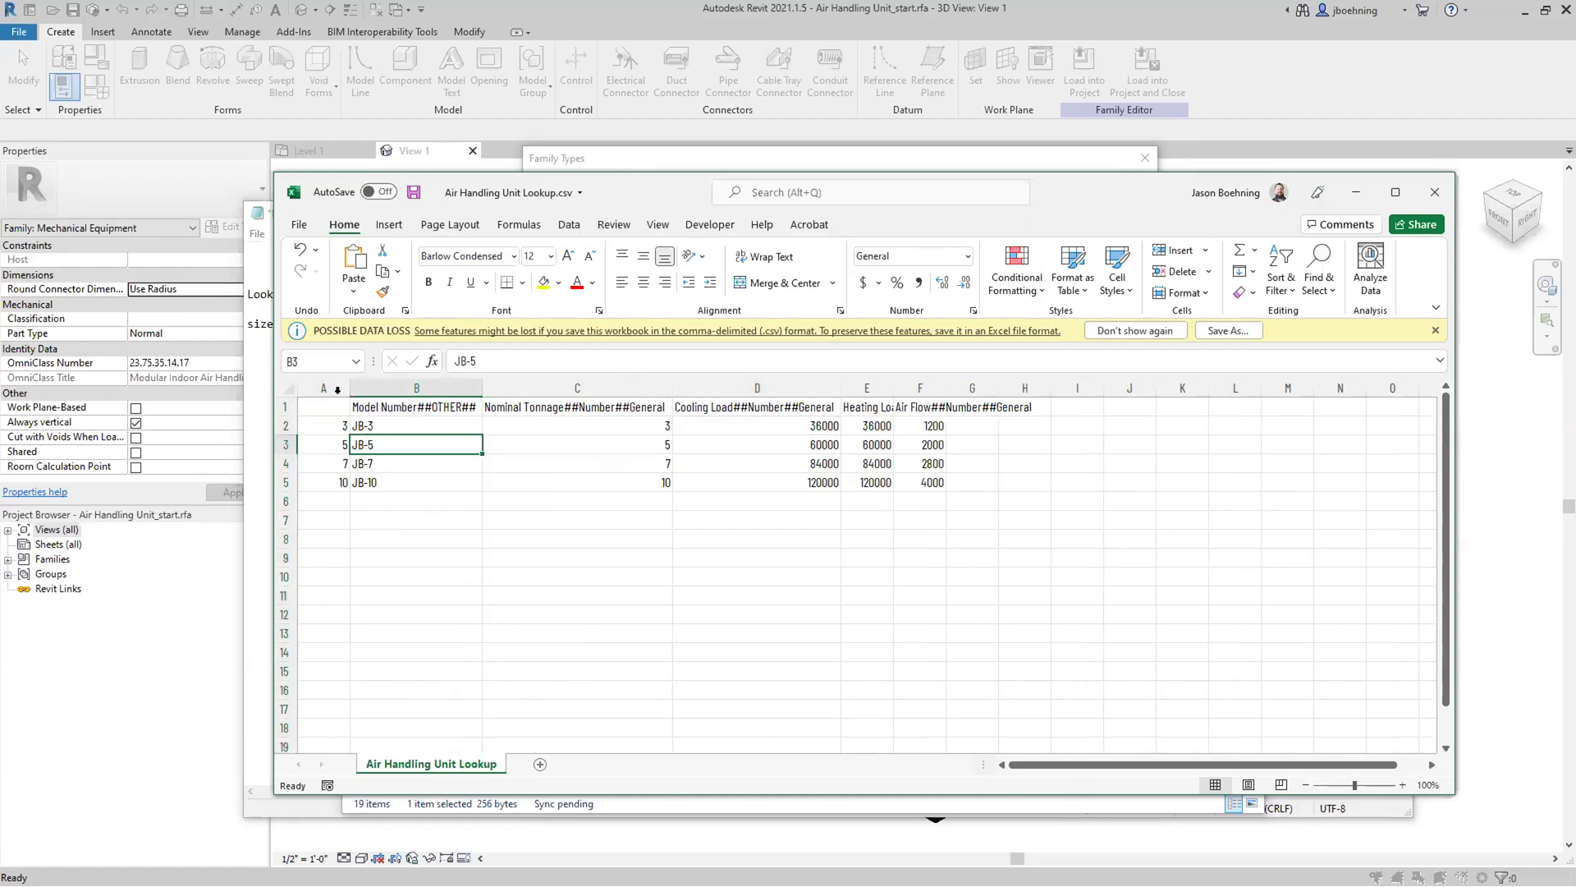
pyautogui.click(404, 385)
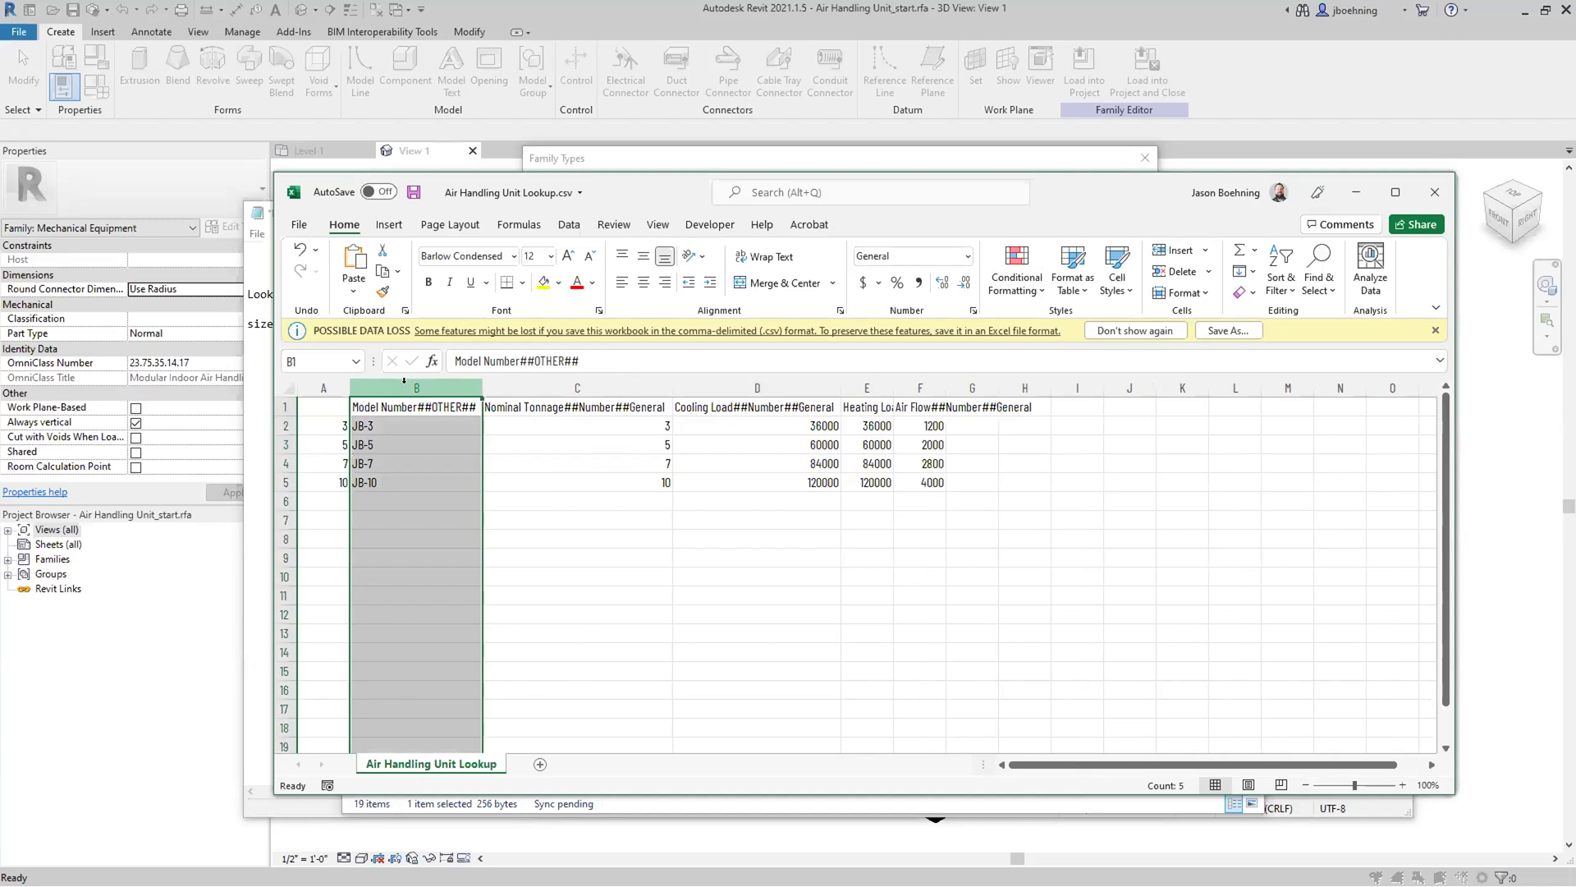
pyautogui.click(373, 443)
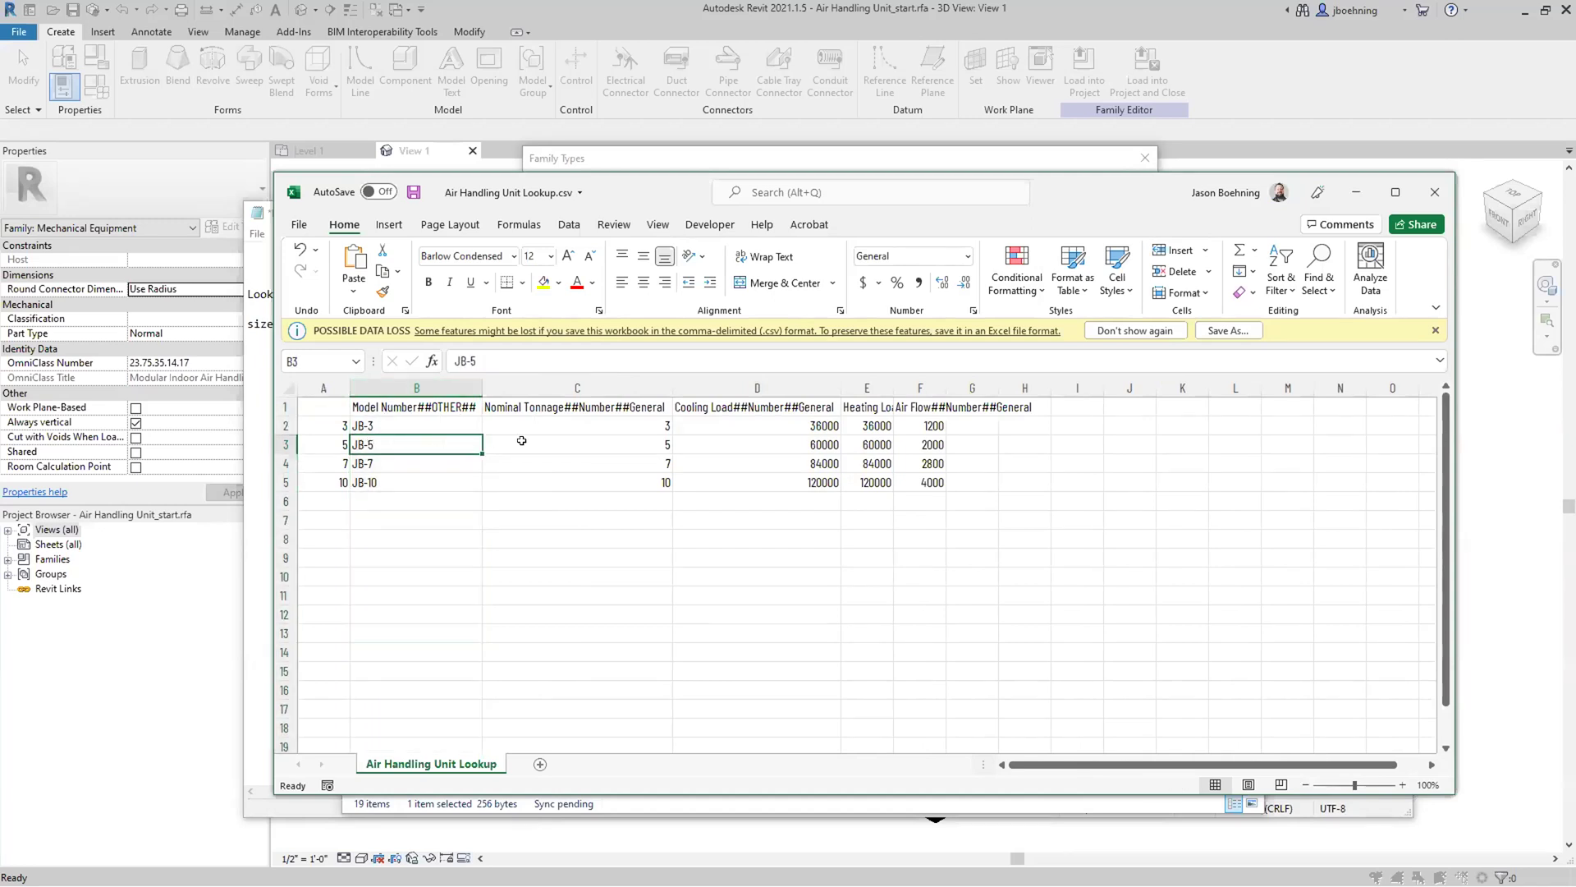
pyautogui.click(772, 445)
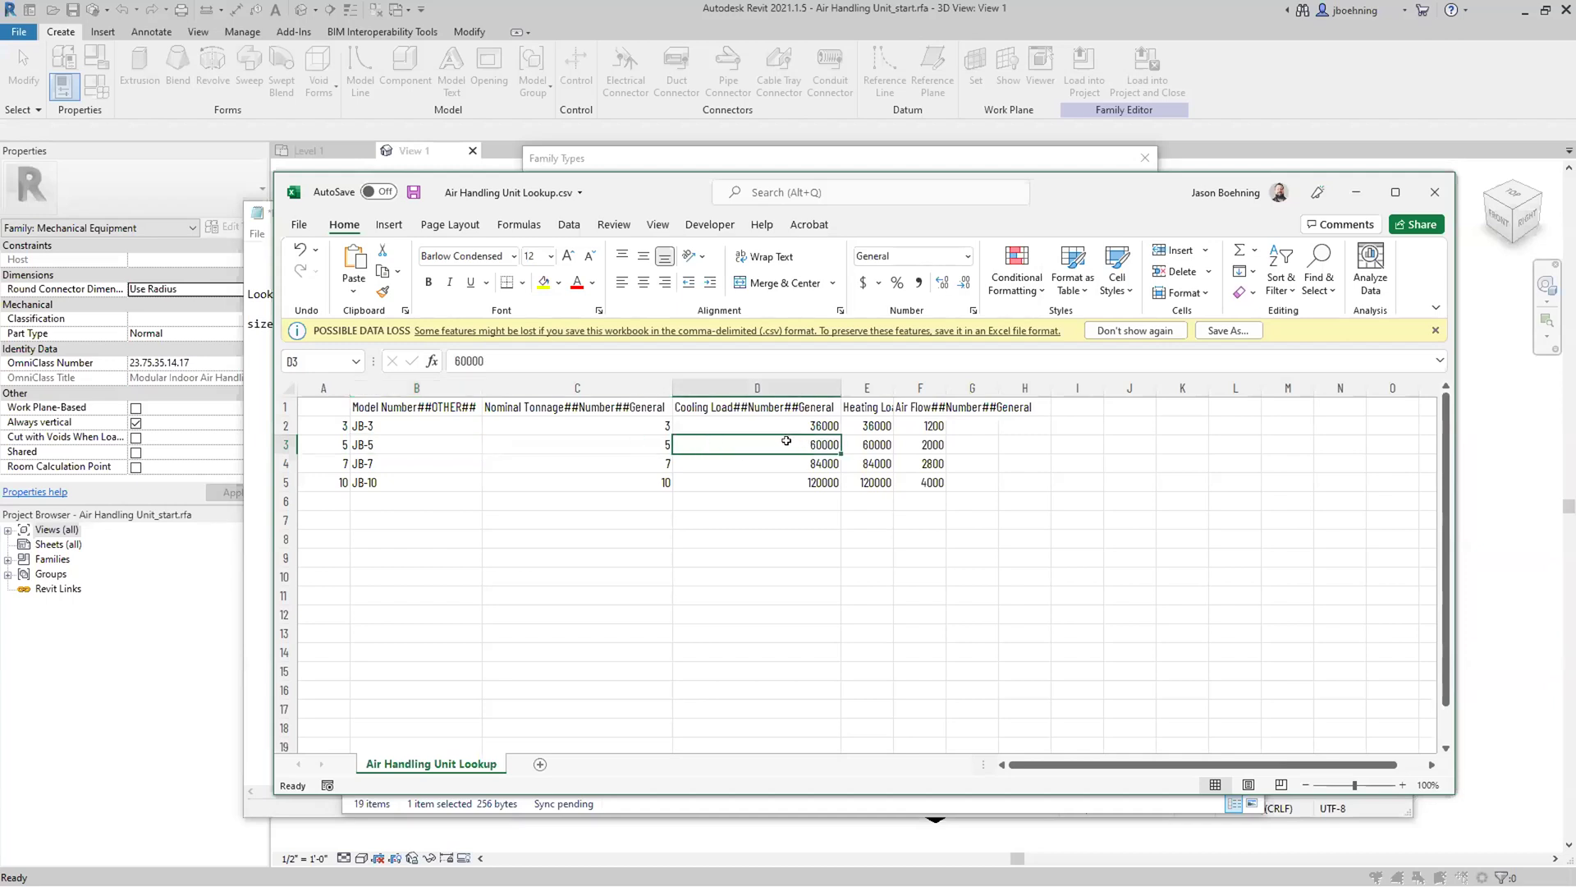
pyautogui.click(1435, 192)
pyautogui.click(718, 472)
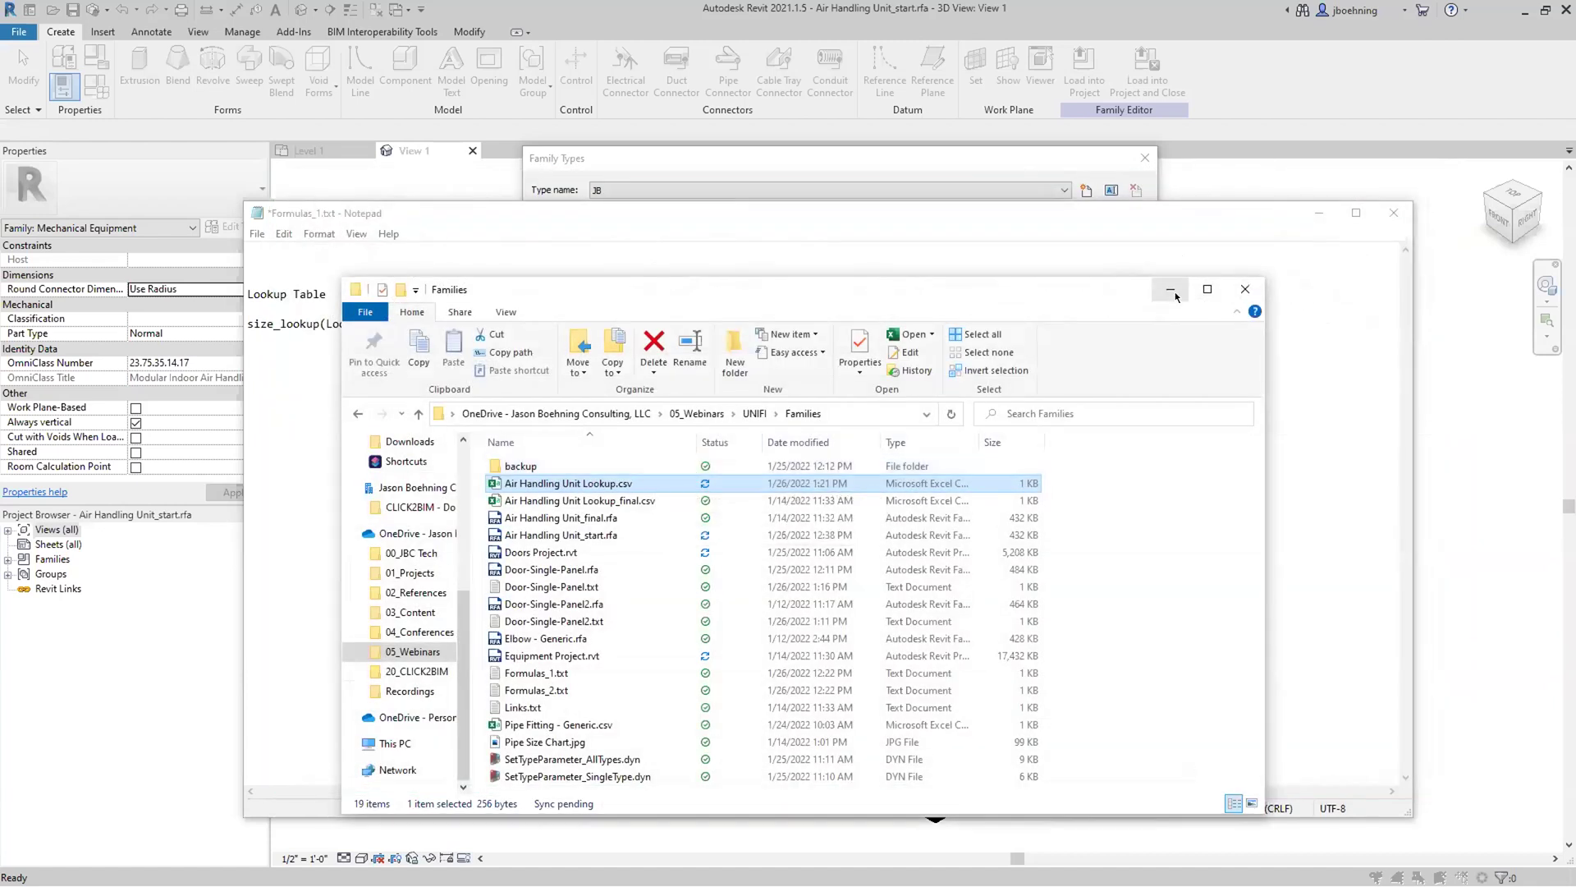
pyautogui.click(1170, 289)
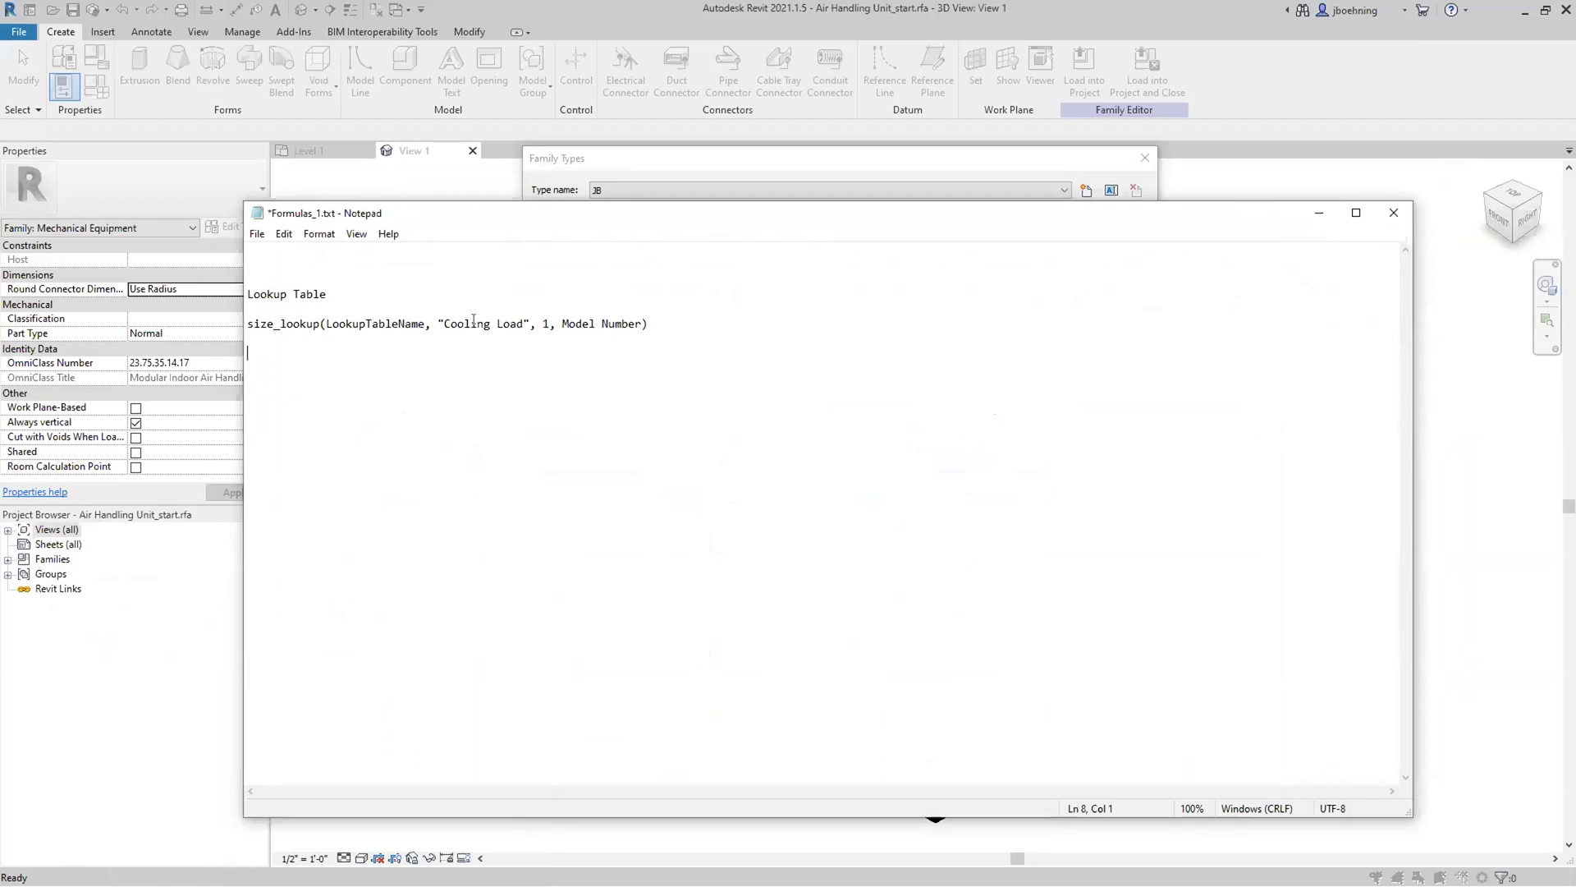
# Copy size_lookup(LookupTableName, "Cooling Load", 1, Model Number) from Formulas_1.txt and return to the family types in Revit.
pyautogui.moveTo(550, 321); pyautogui.dragTo(542, 320)
pyautogui.write('1')
pyautogui.moveTo(646, 321); pyautogui.dragTo(241, 318)
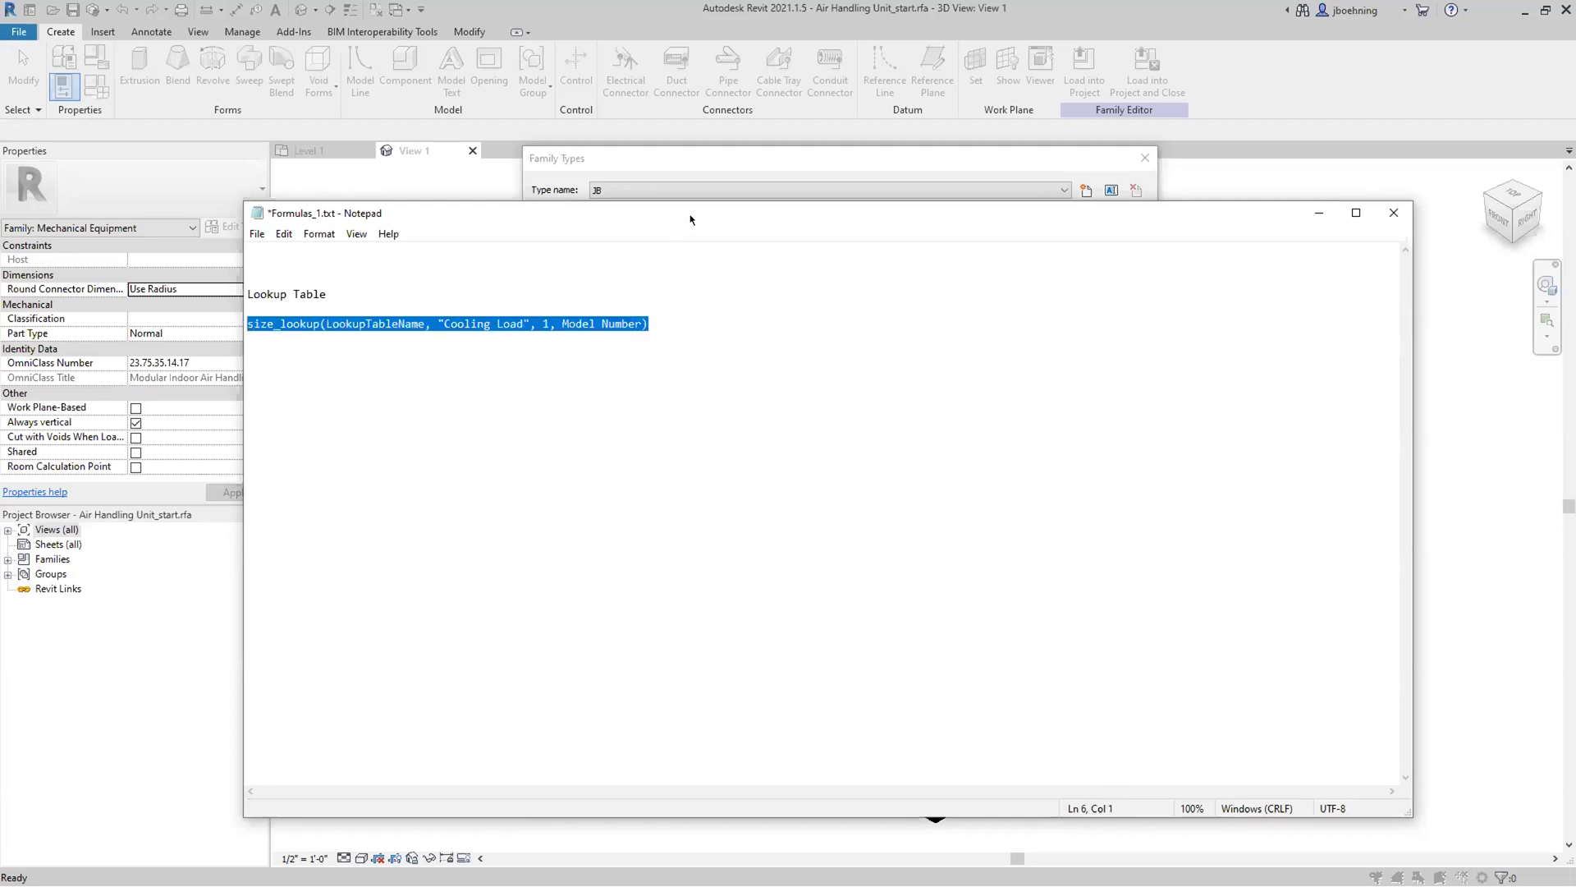
pyautogui.hotkey('alt', 'Tab')
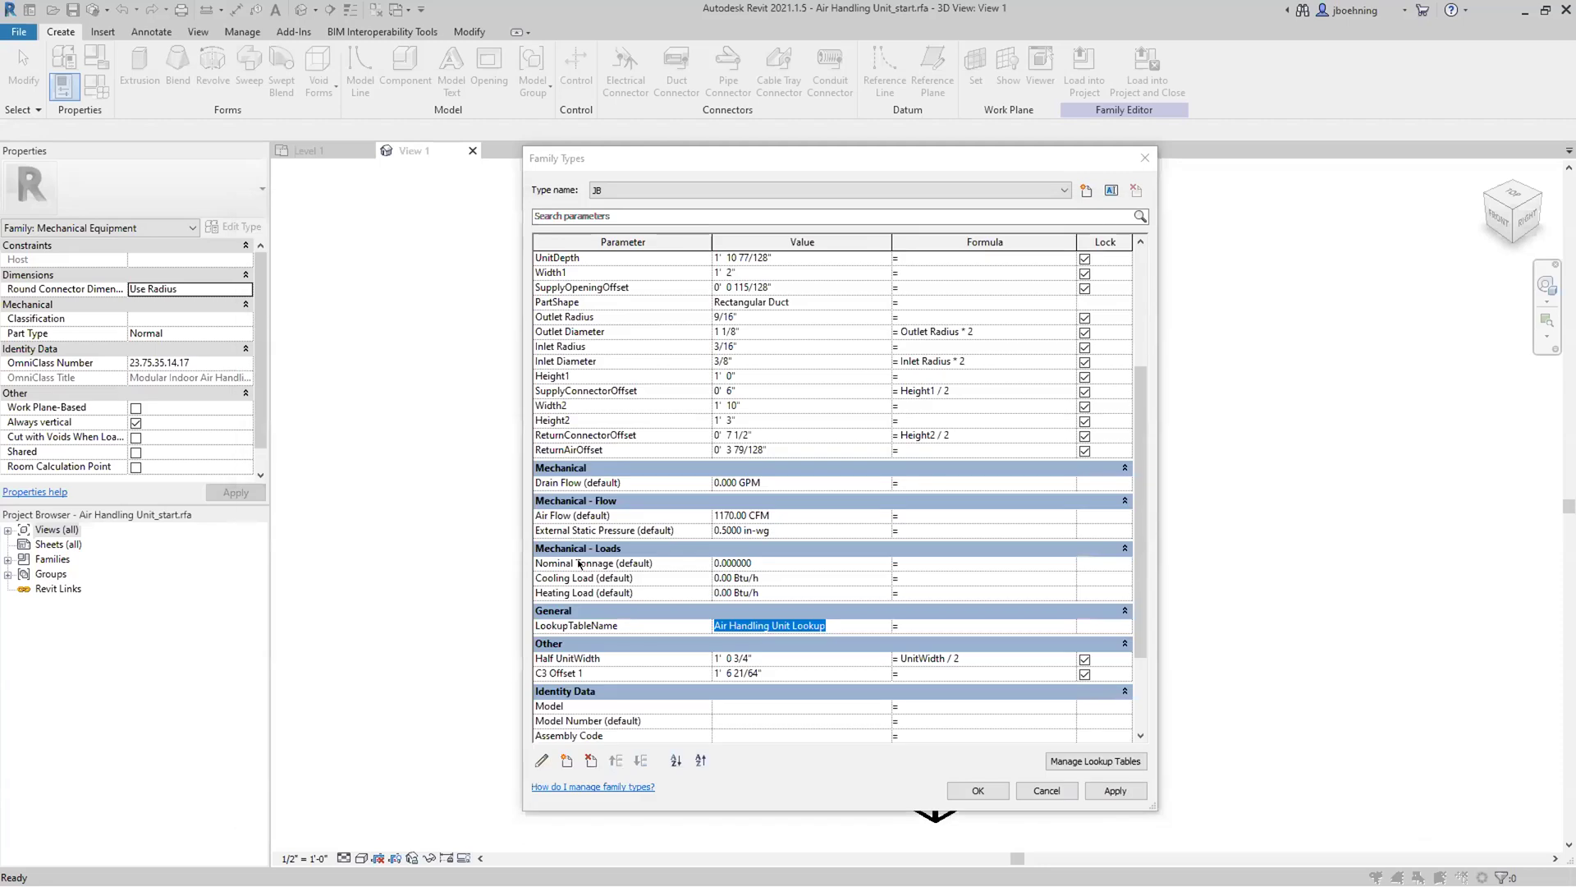
# Try to apply the copied size_lookup formula to the Cooling Load parameter, and clear the formula again.
pyautogui.click(901, 578)
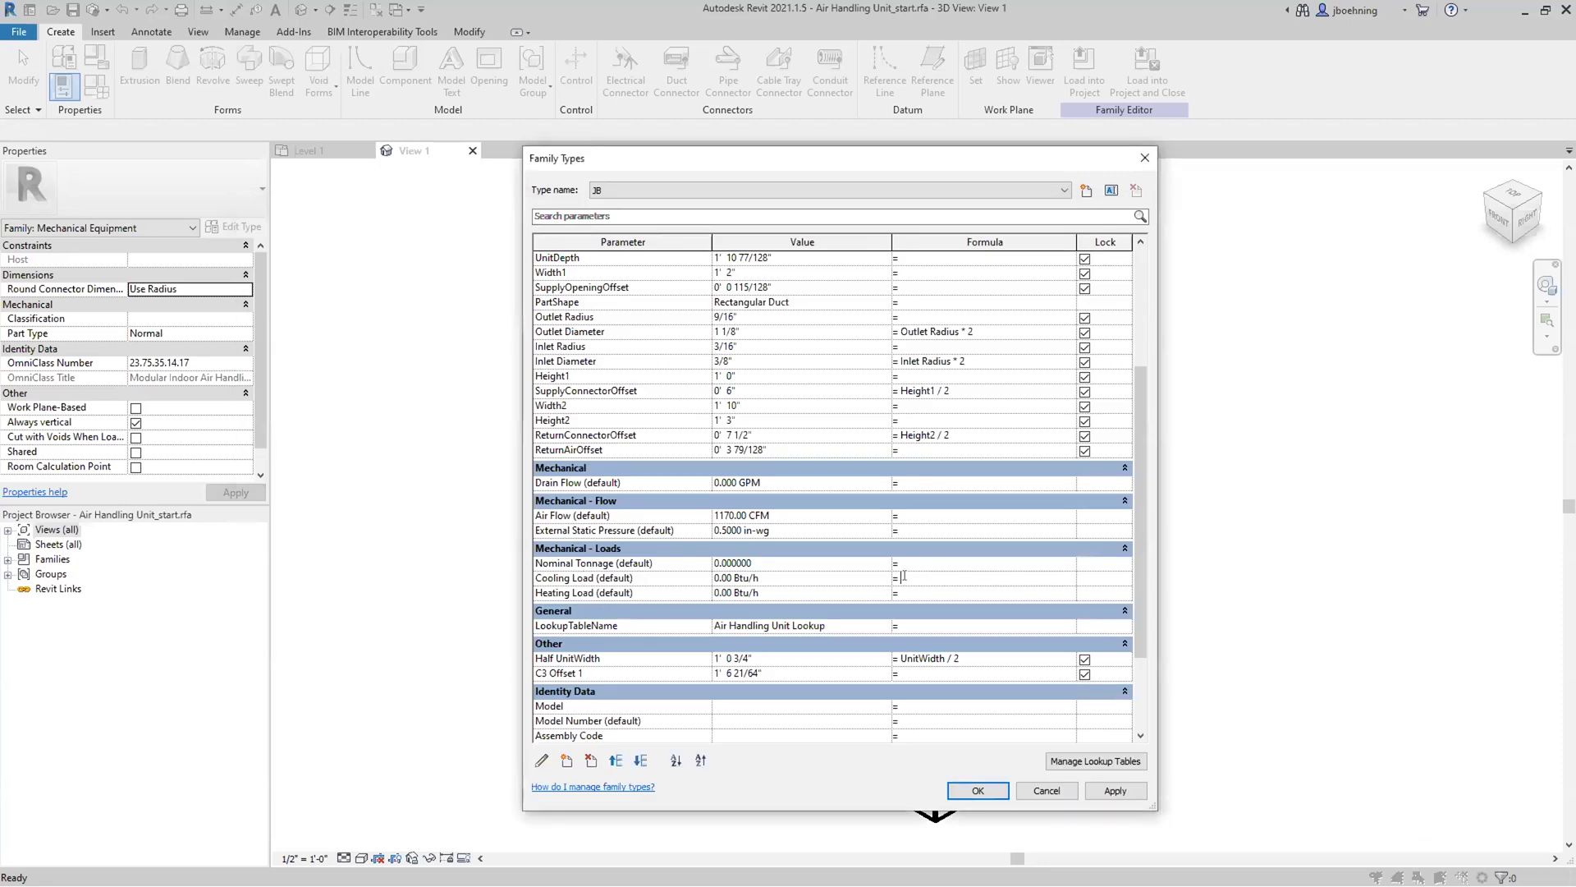
pyautogui.hotkey('ctrl', 'v')
pyautogui.click(914, 590)
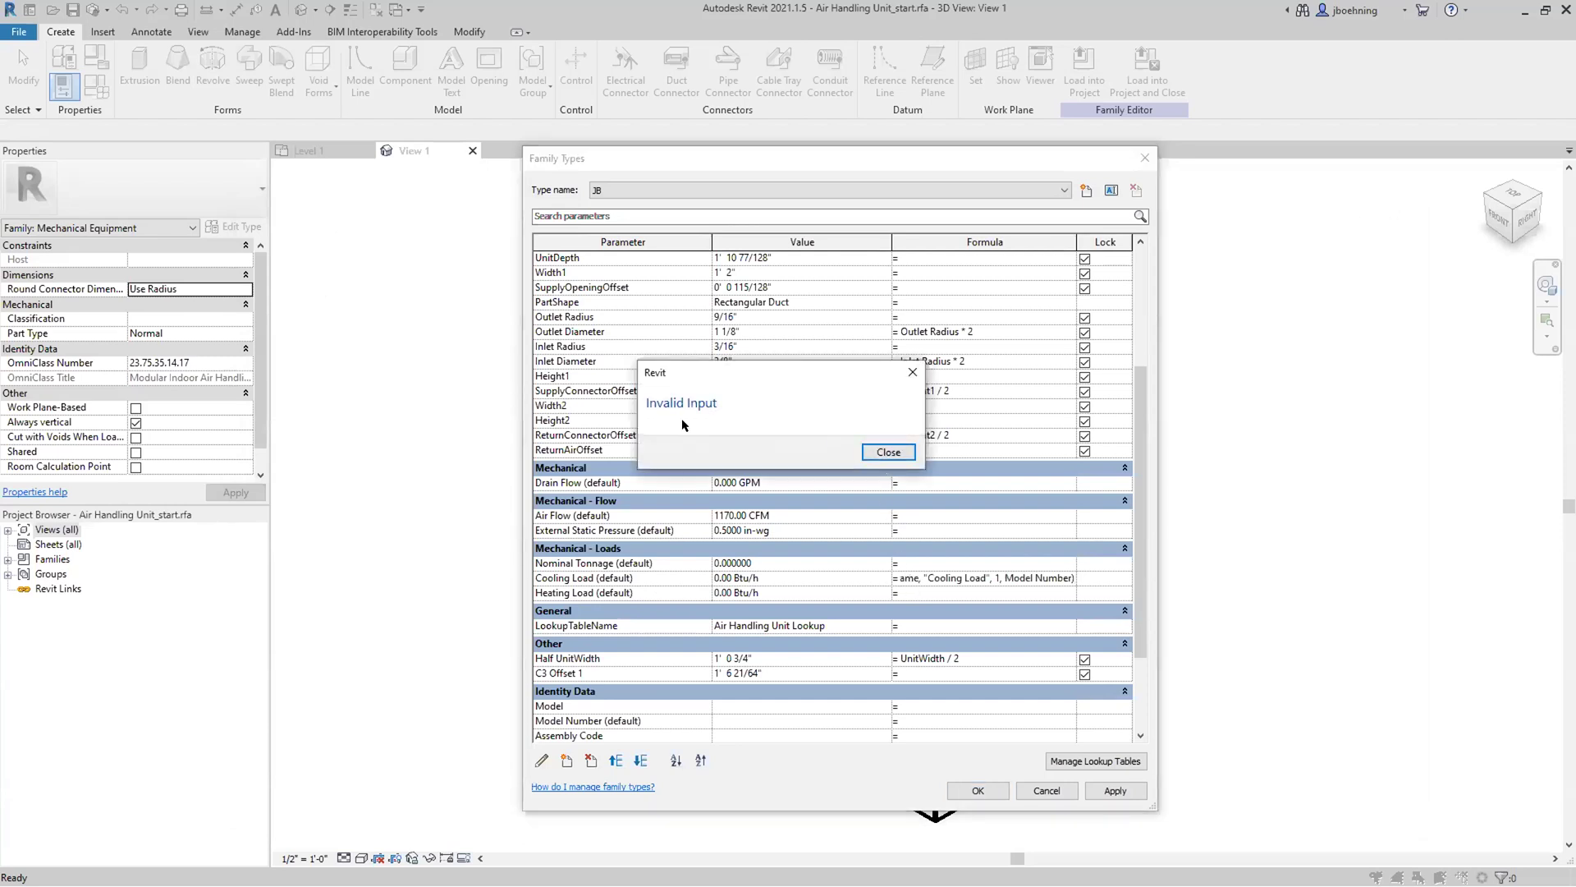
pyautogui.click(886, 452)
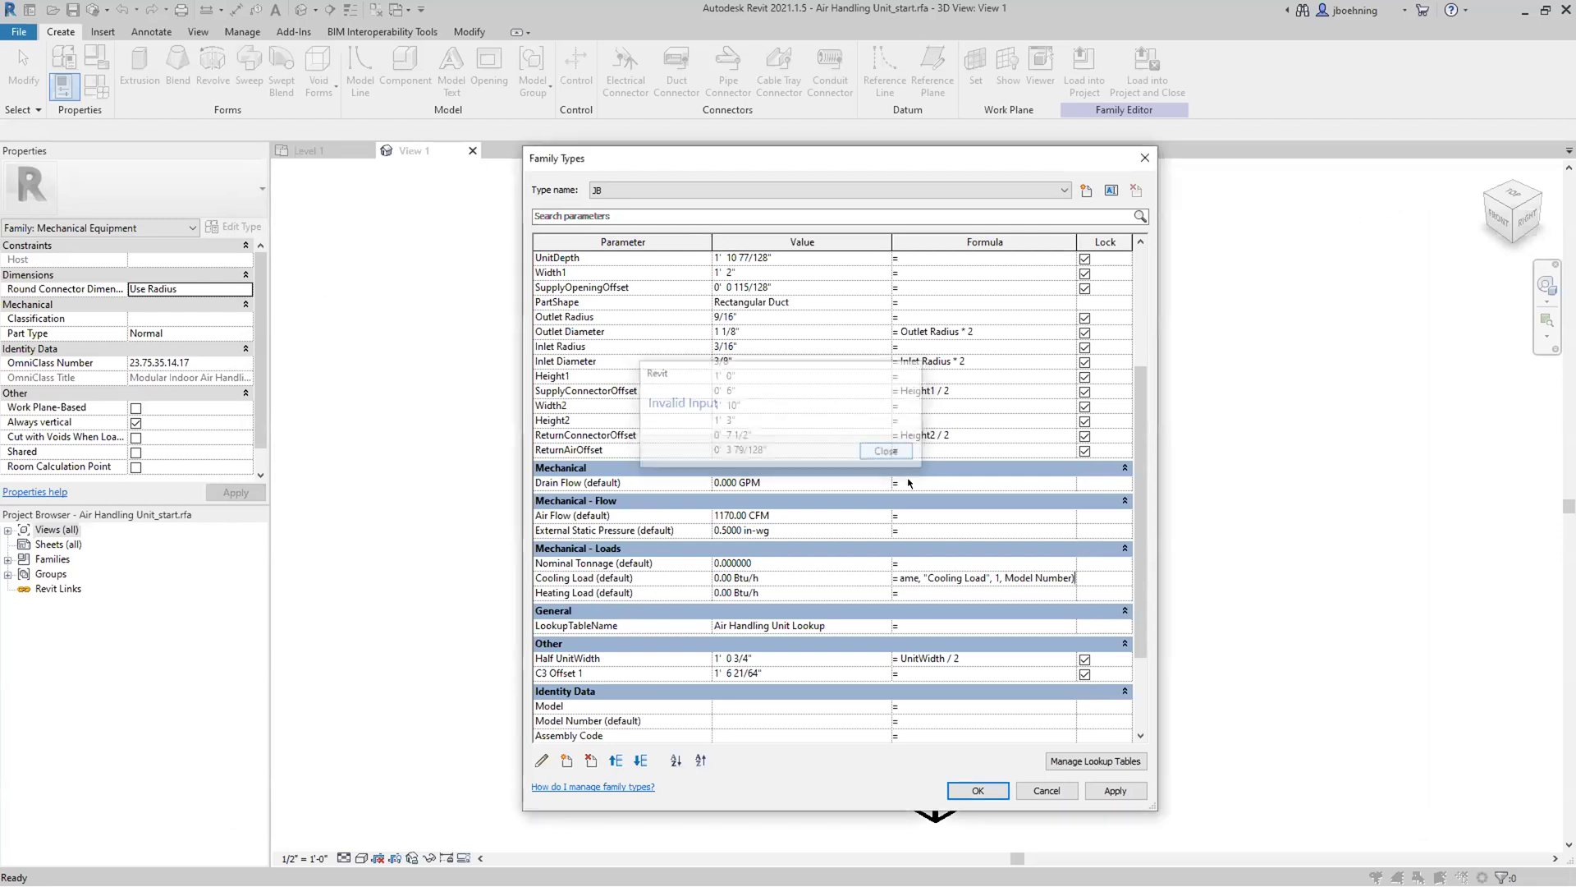
pyautogui.moveTo(1066, 569); pyautogui.dragTo(880, 587)
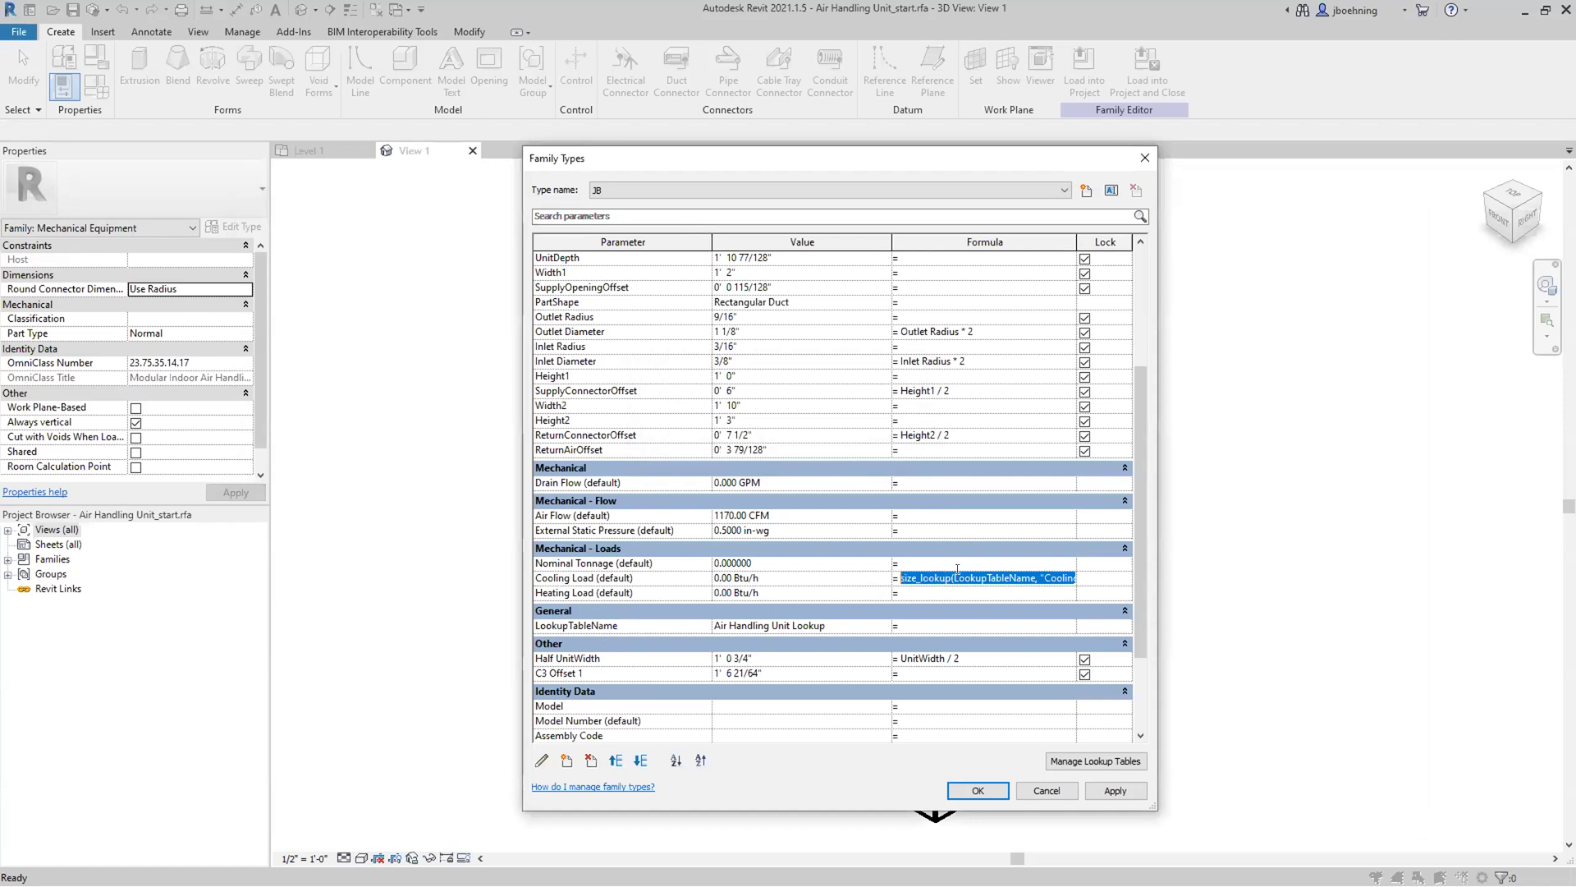
pyautogui.press('BackSpace')
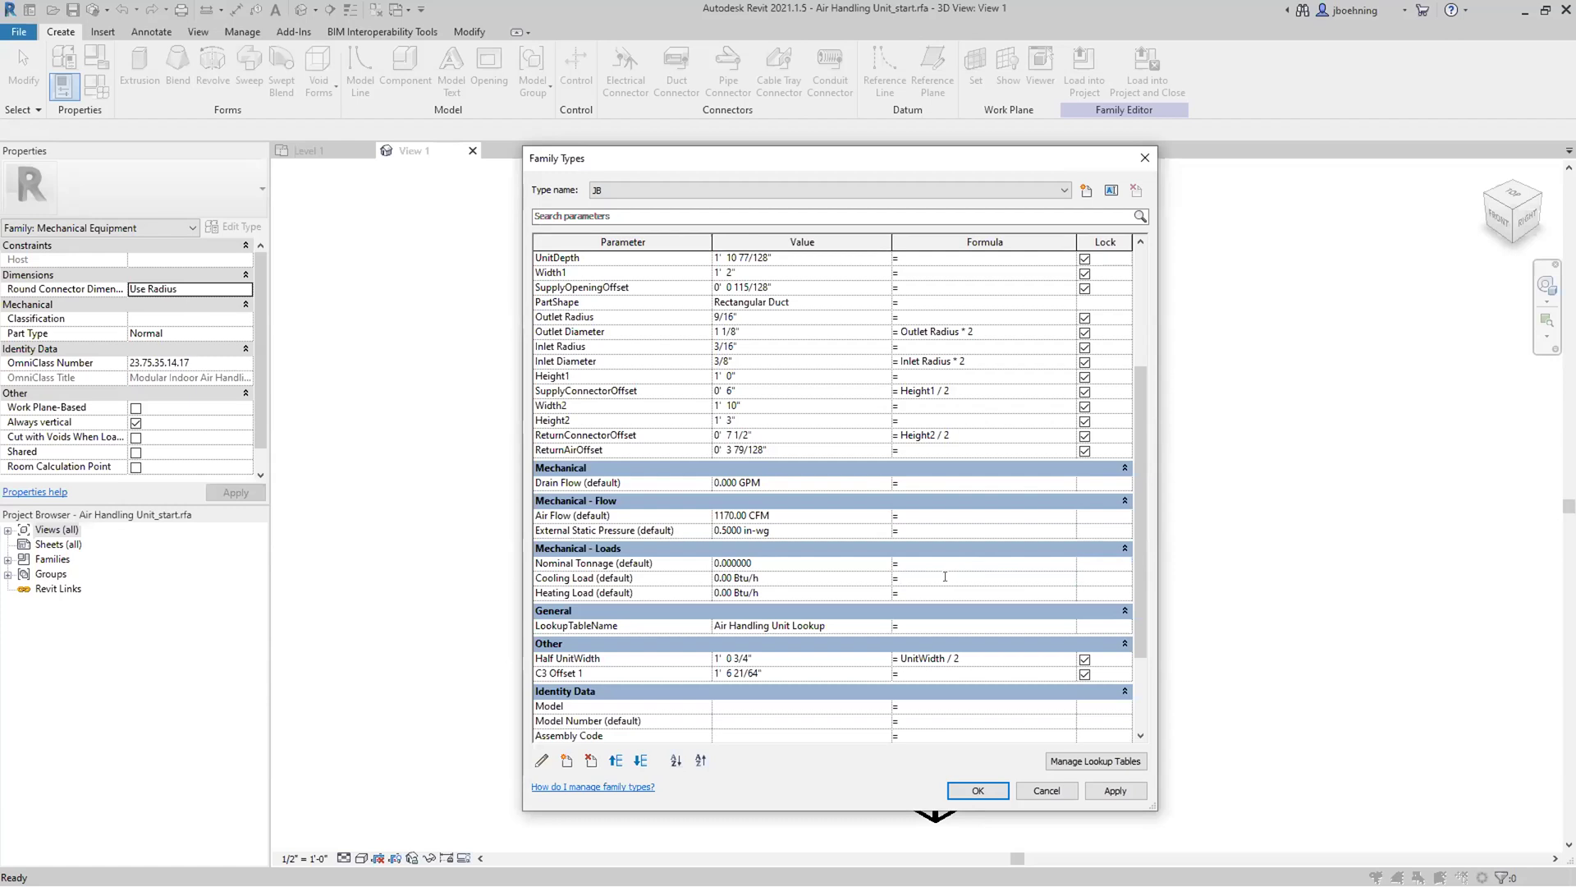
# Import Air Handling Unit Lookup.csv into the family as a lookup table.
pyautogui.click(1071, 762)
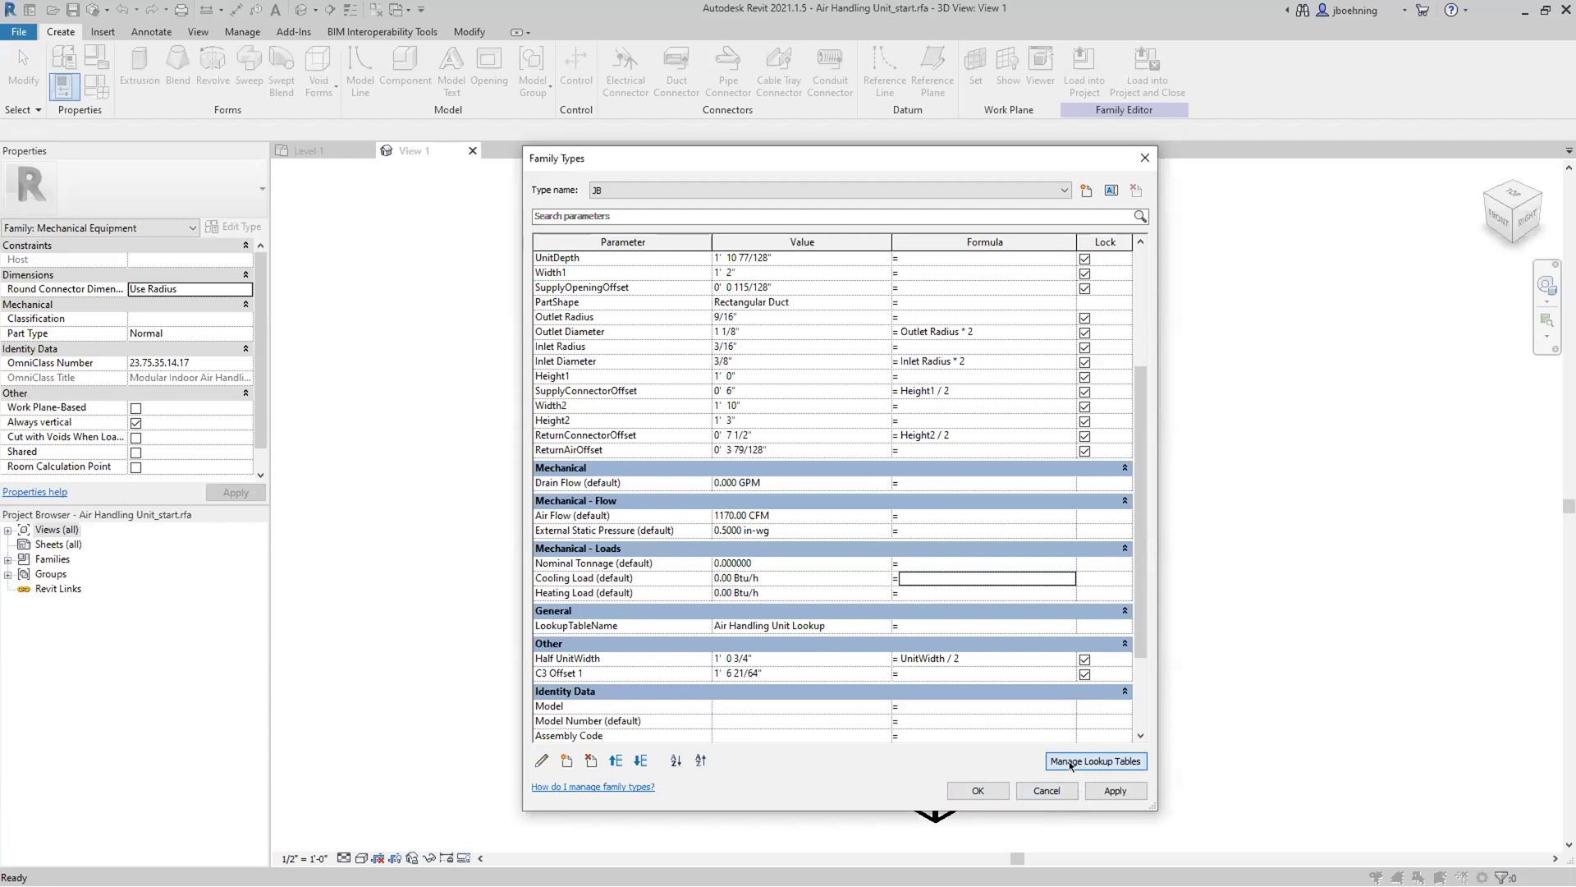
pyautogui.click(968, 373)
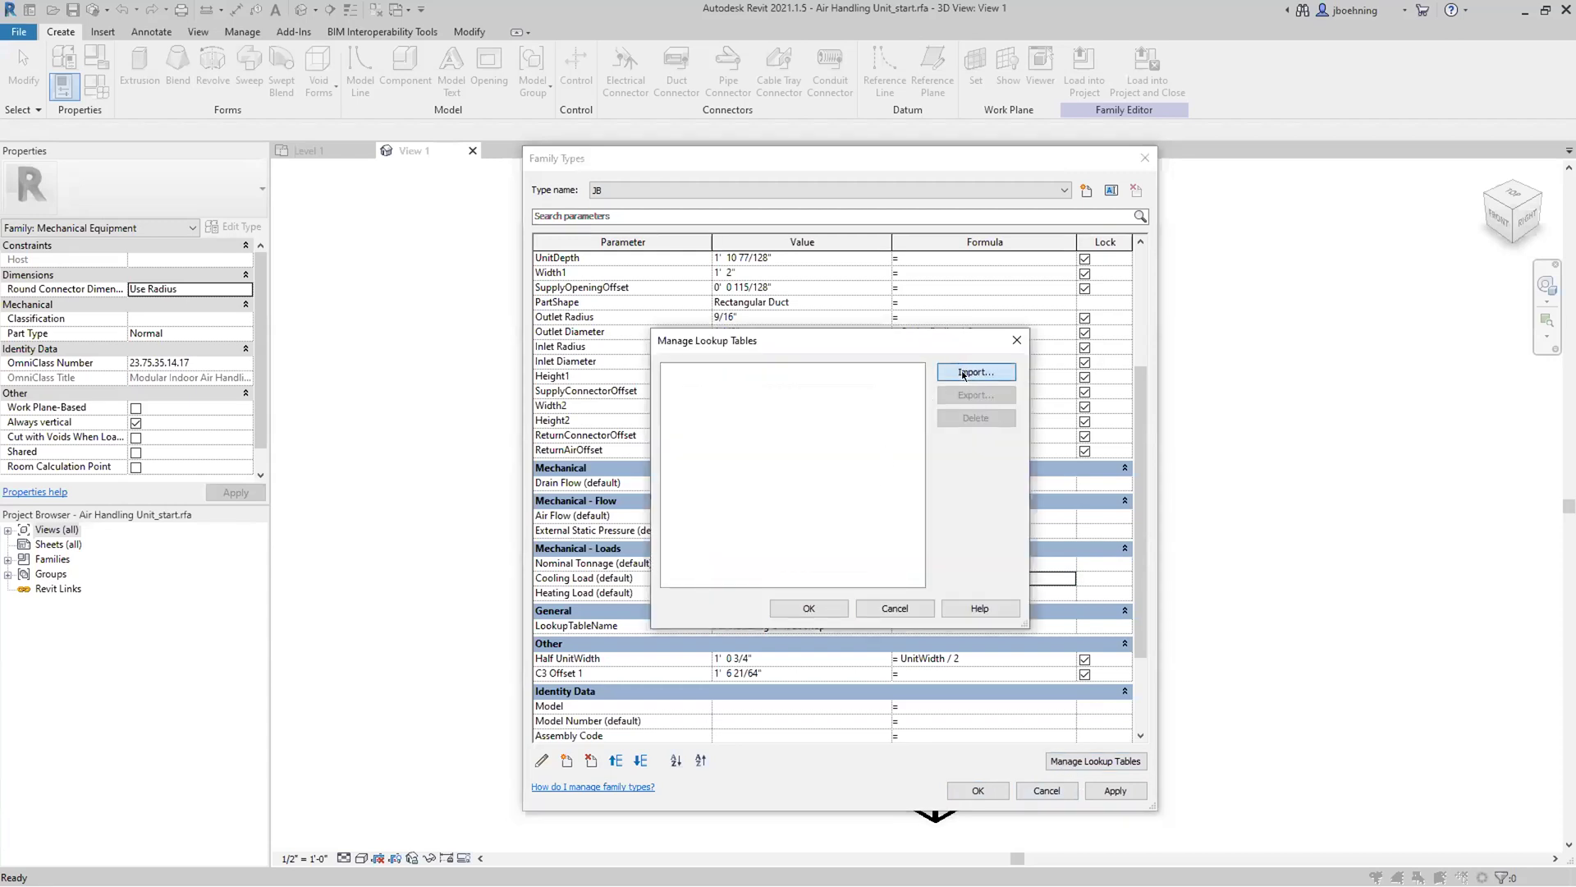
pyautogui.click(673, 371)
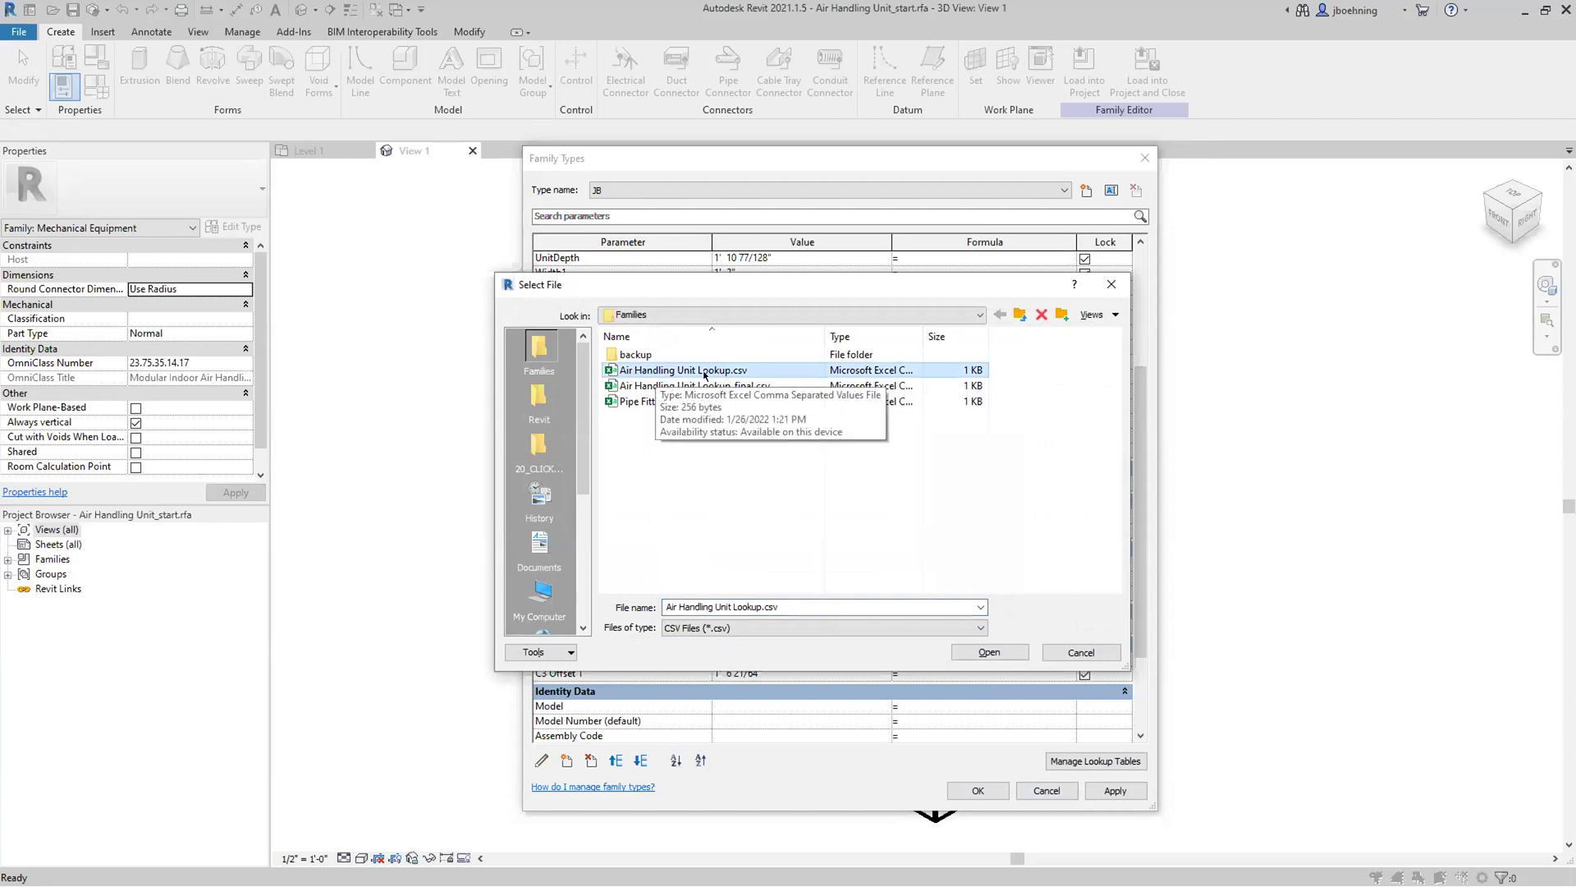
pyautogui.click(980, 650)
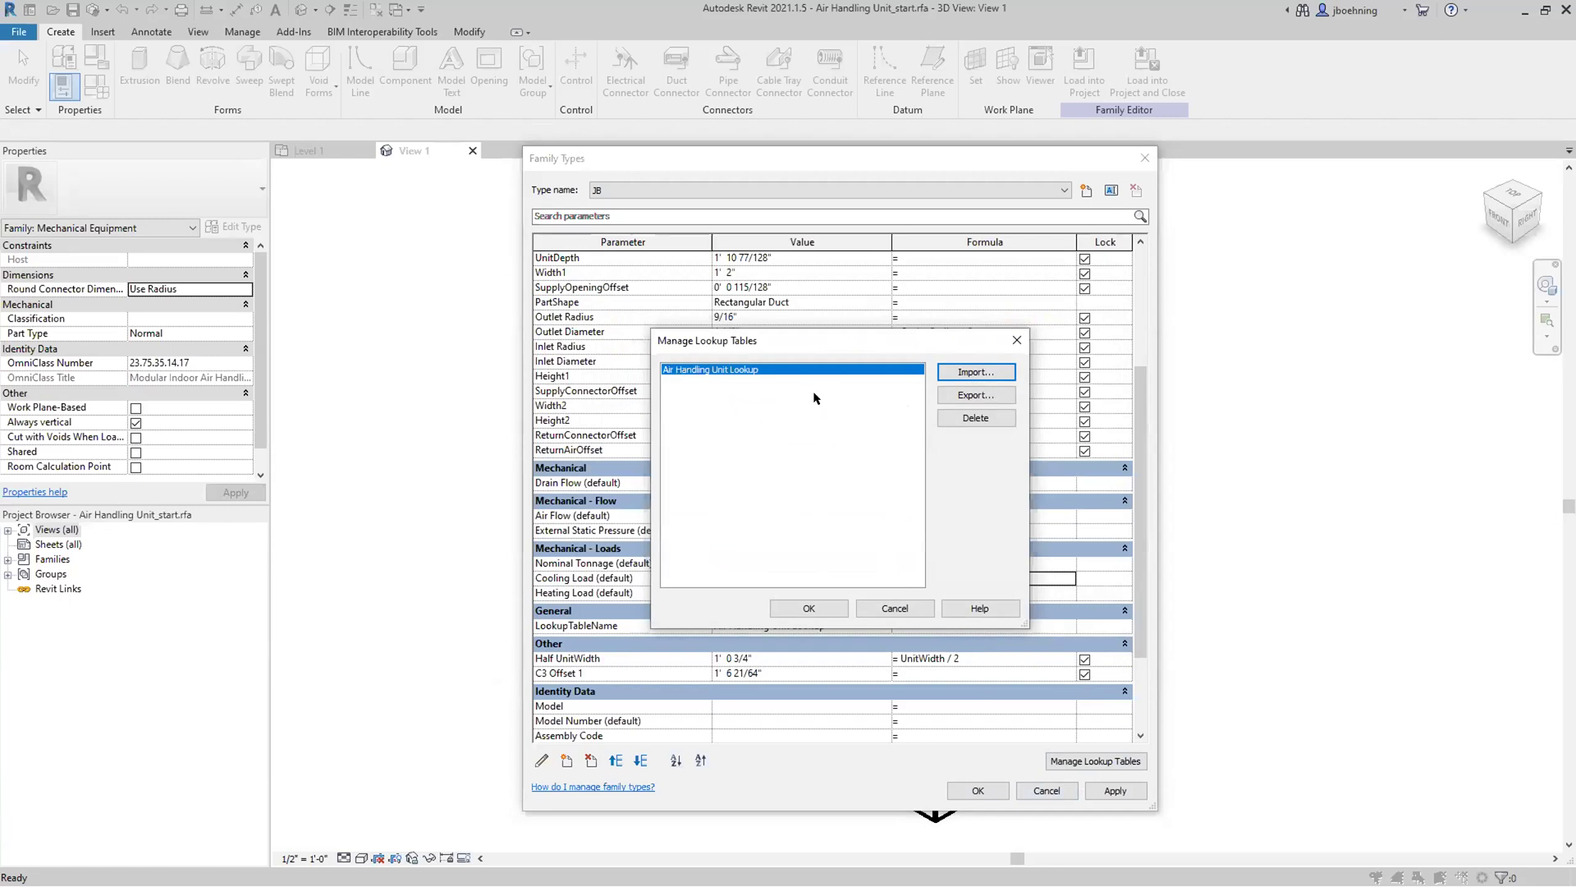
pyautogui.click(829, 607)
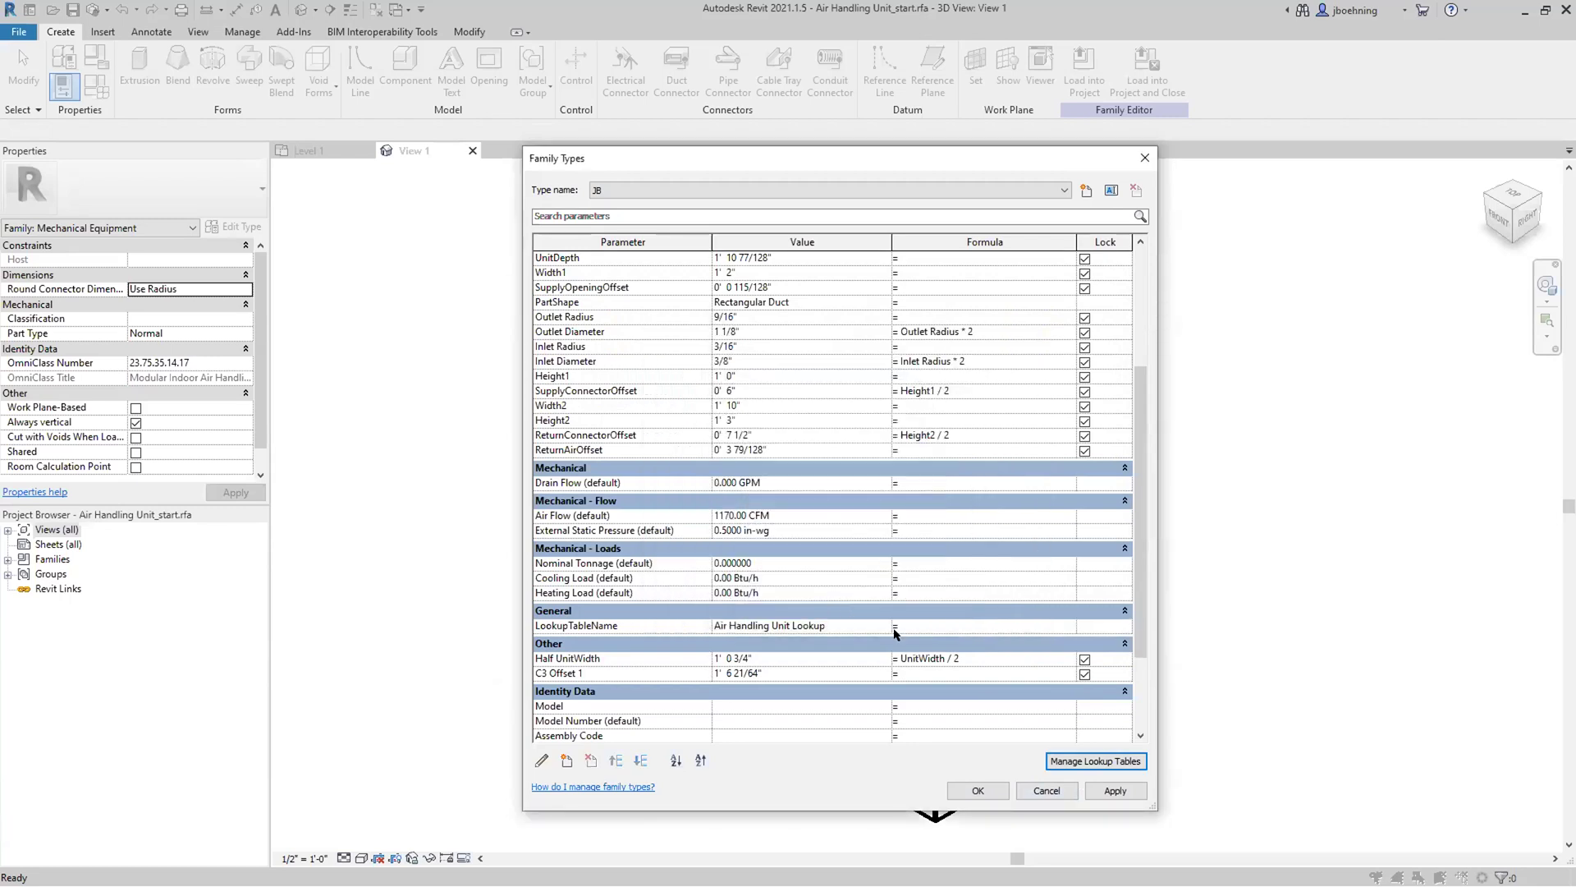
# Retry the size_lookup formula on Cooling Load with the imported lookup table, and remove the formula from the parameter.
pyautogui.click(917, 575)
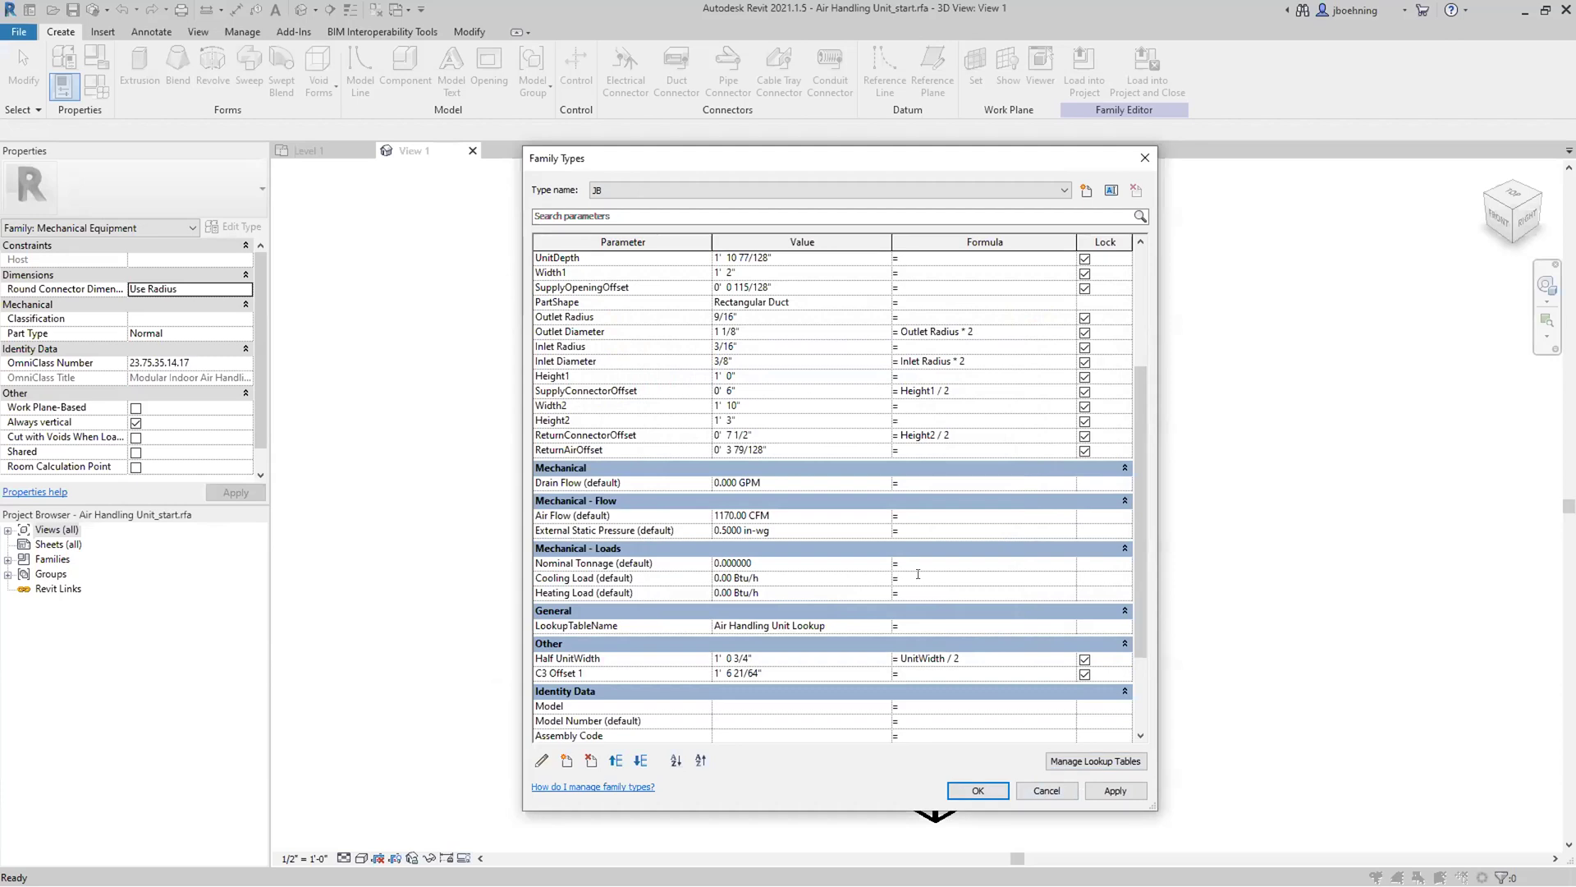
pyautogui.hotkey('ctrl', 'v')
pyautogui.click(925, 597)
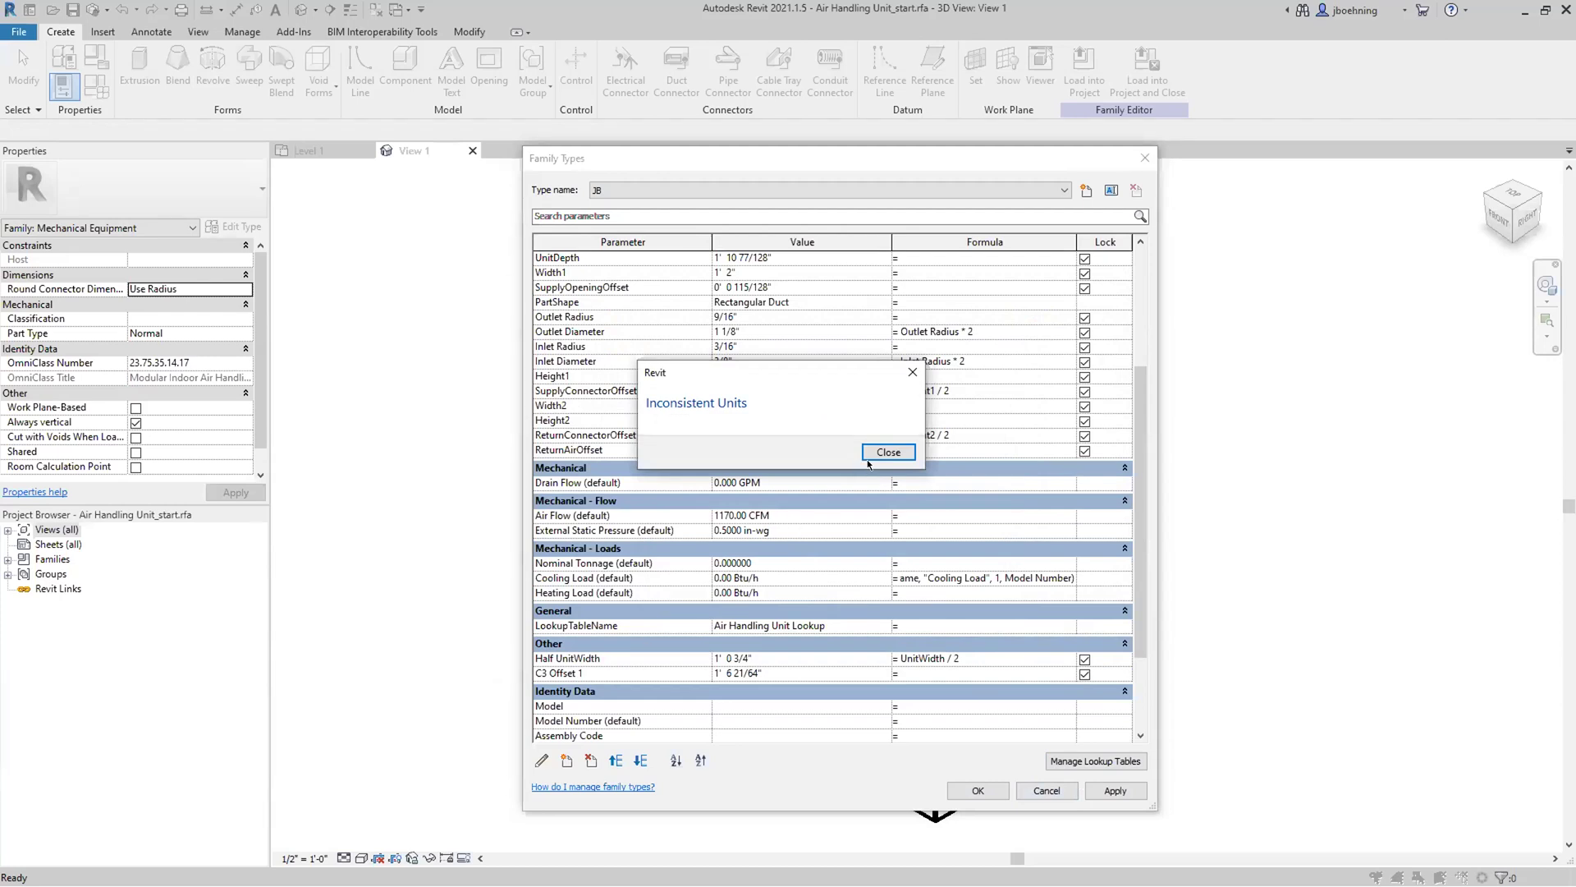
pyautogui.click(888, 451)
pyautogui.moveTo(1075, 578); pyautogui.dragTo(890, 579)
pyautogui.press('Delete')
pyautogui.click(919, 588)
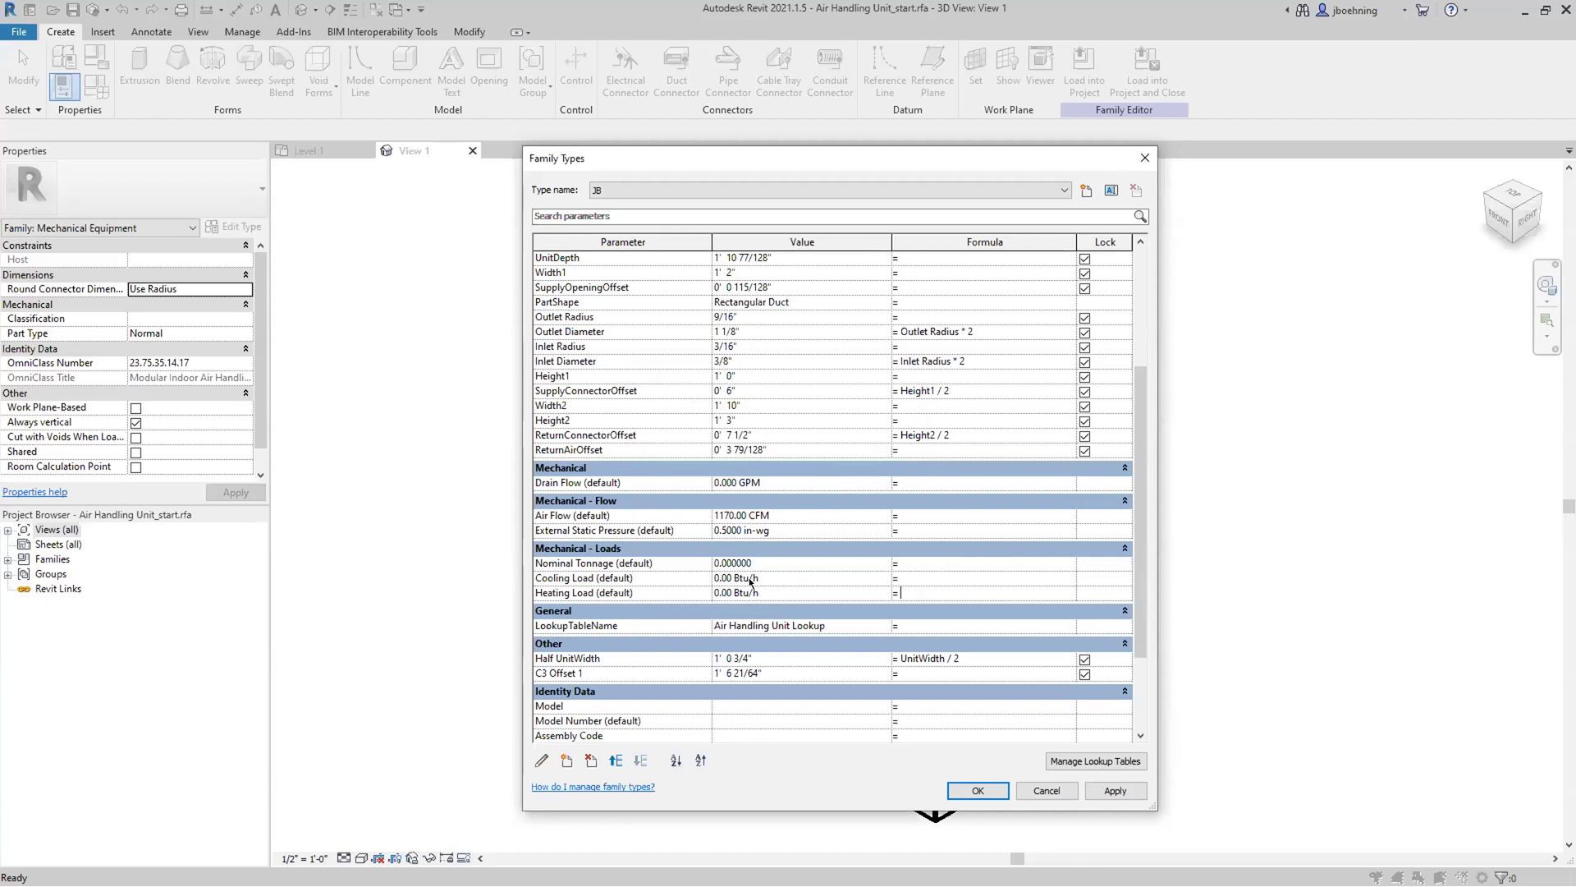
# Create a family instance parameter named Cooling Load Unitless of type Number, grouped under Mechanical - Loads.
pyautogui.click(671, 576)
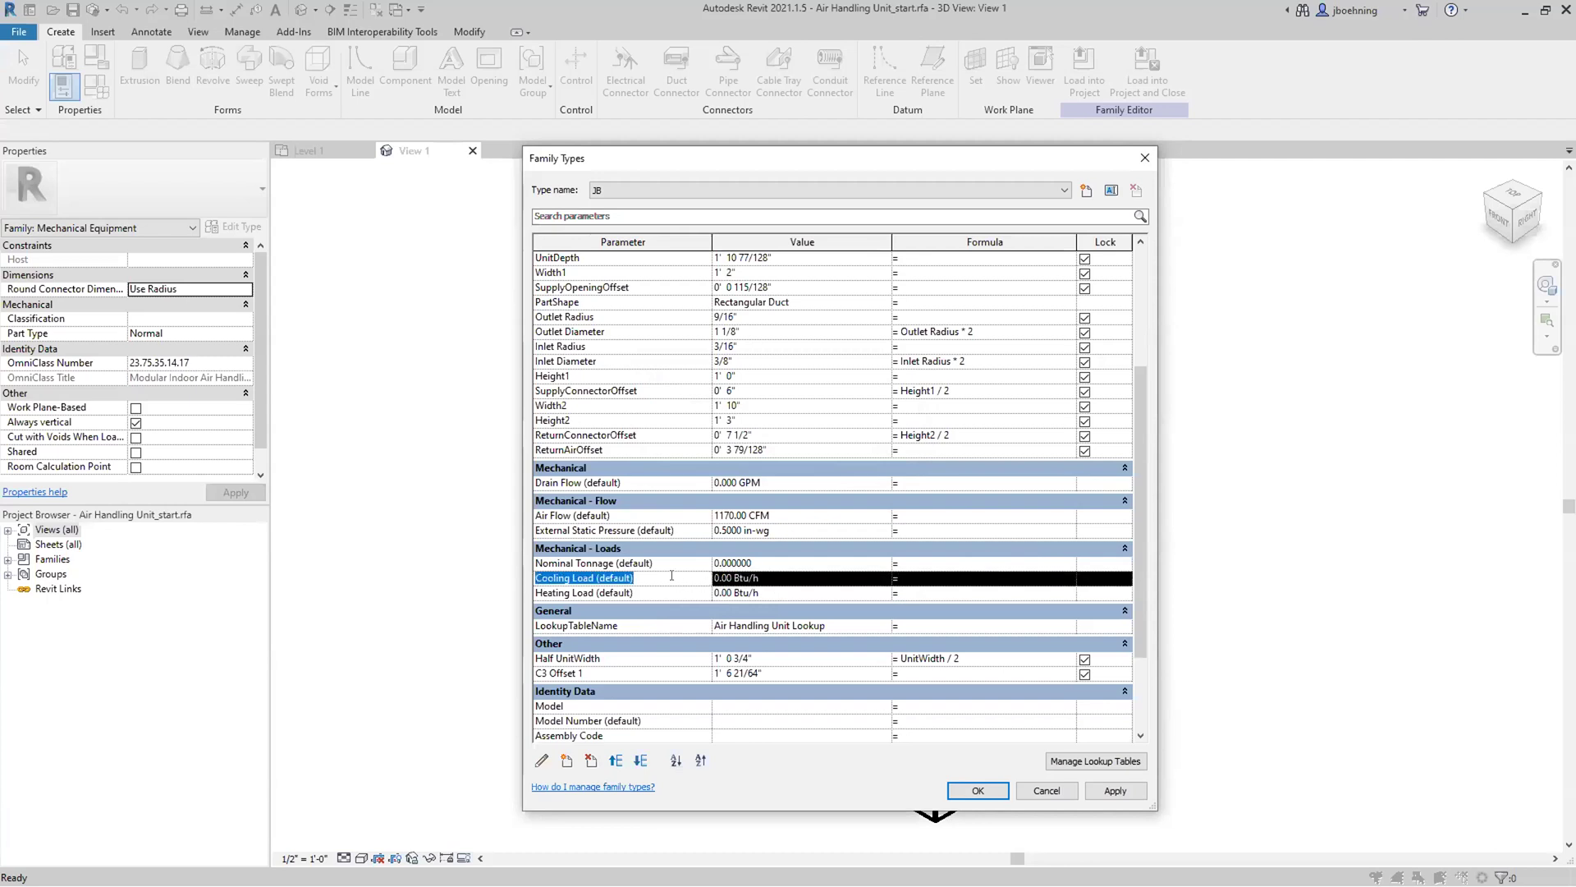
pyautogui.click(566, 761)
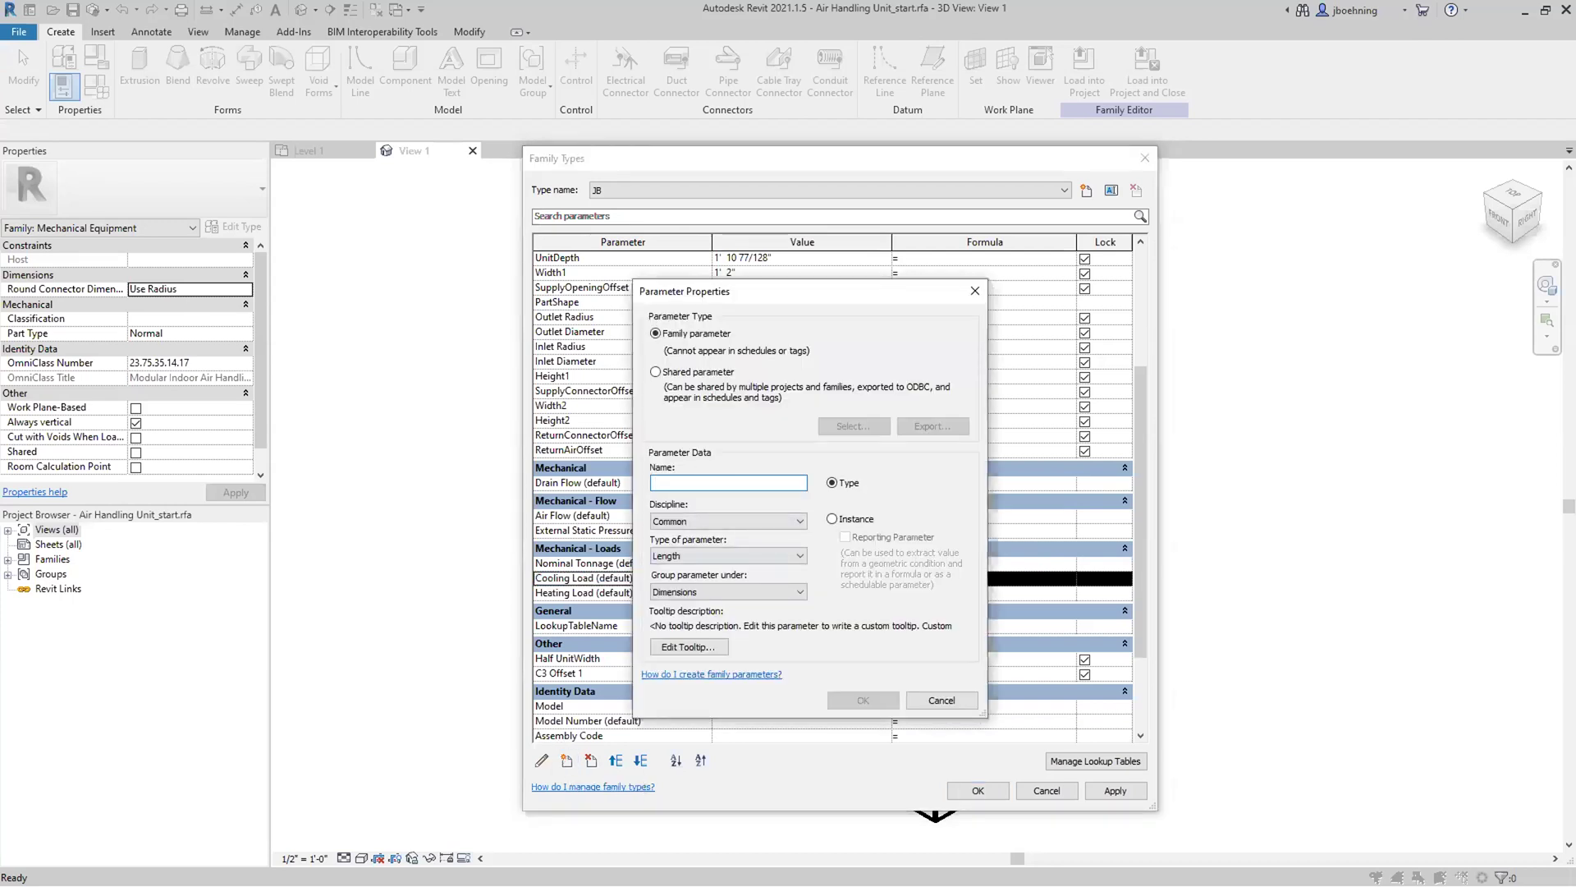
pyautogui.write('Cooling Load')
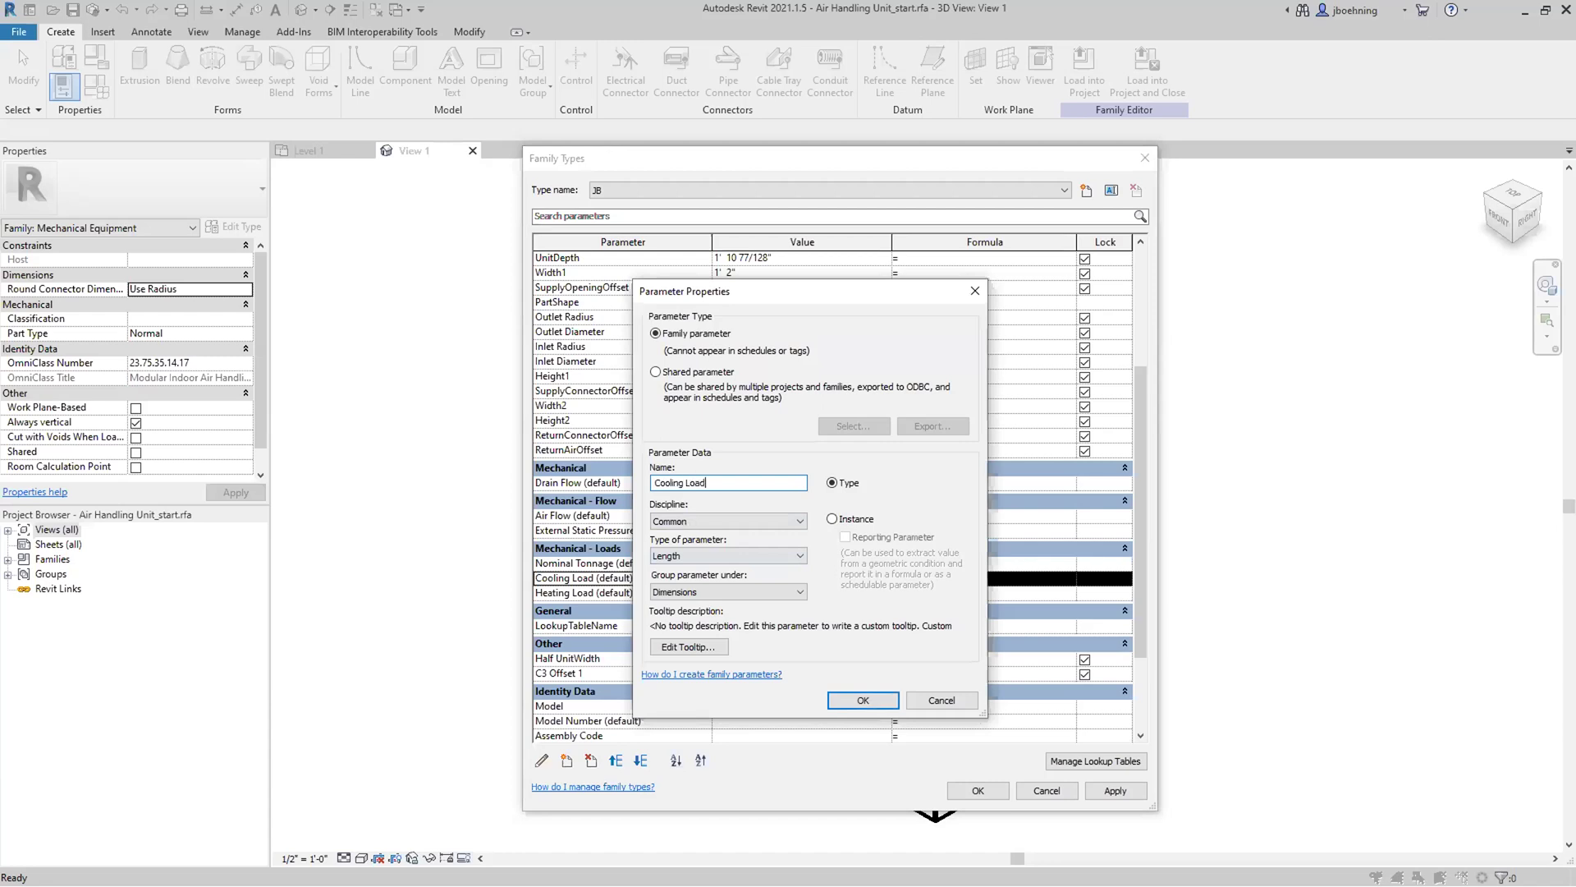
pyautogui.write(' Unitless')
pyautogui.click(832, 519)
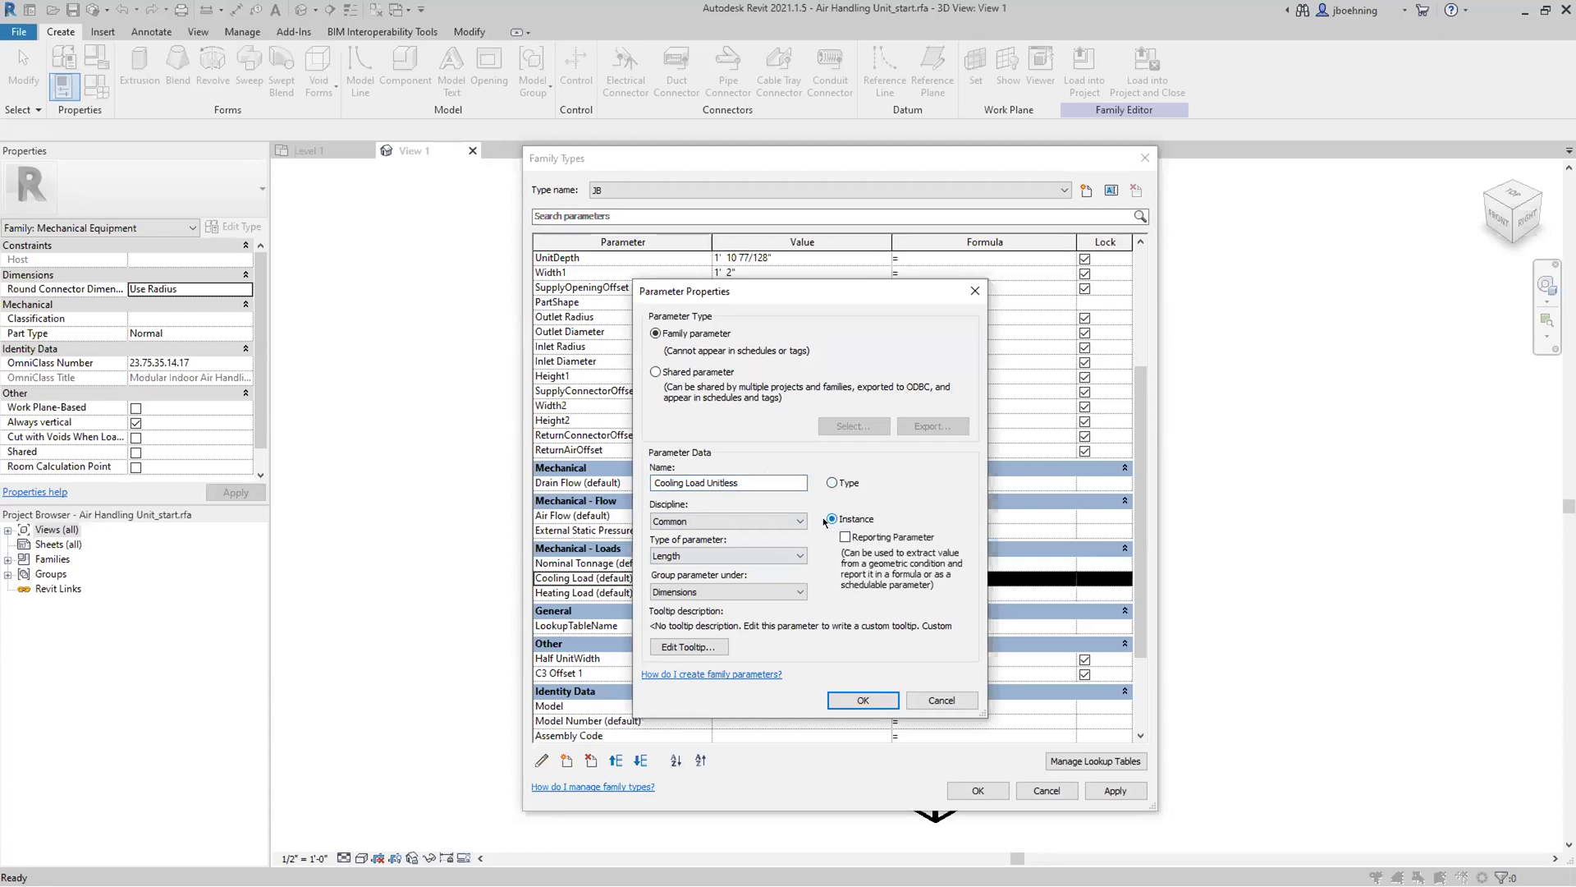
pyautogui.click(743, 556)
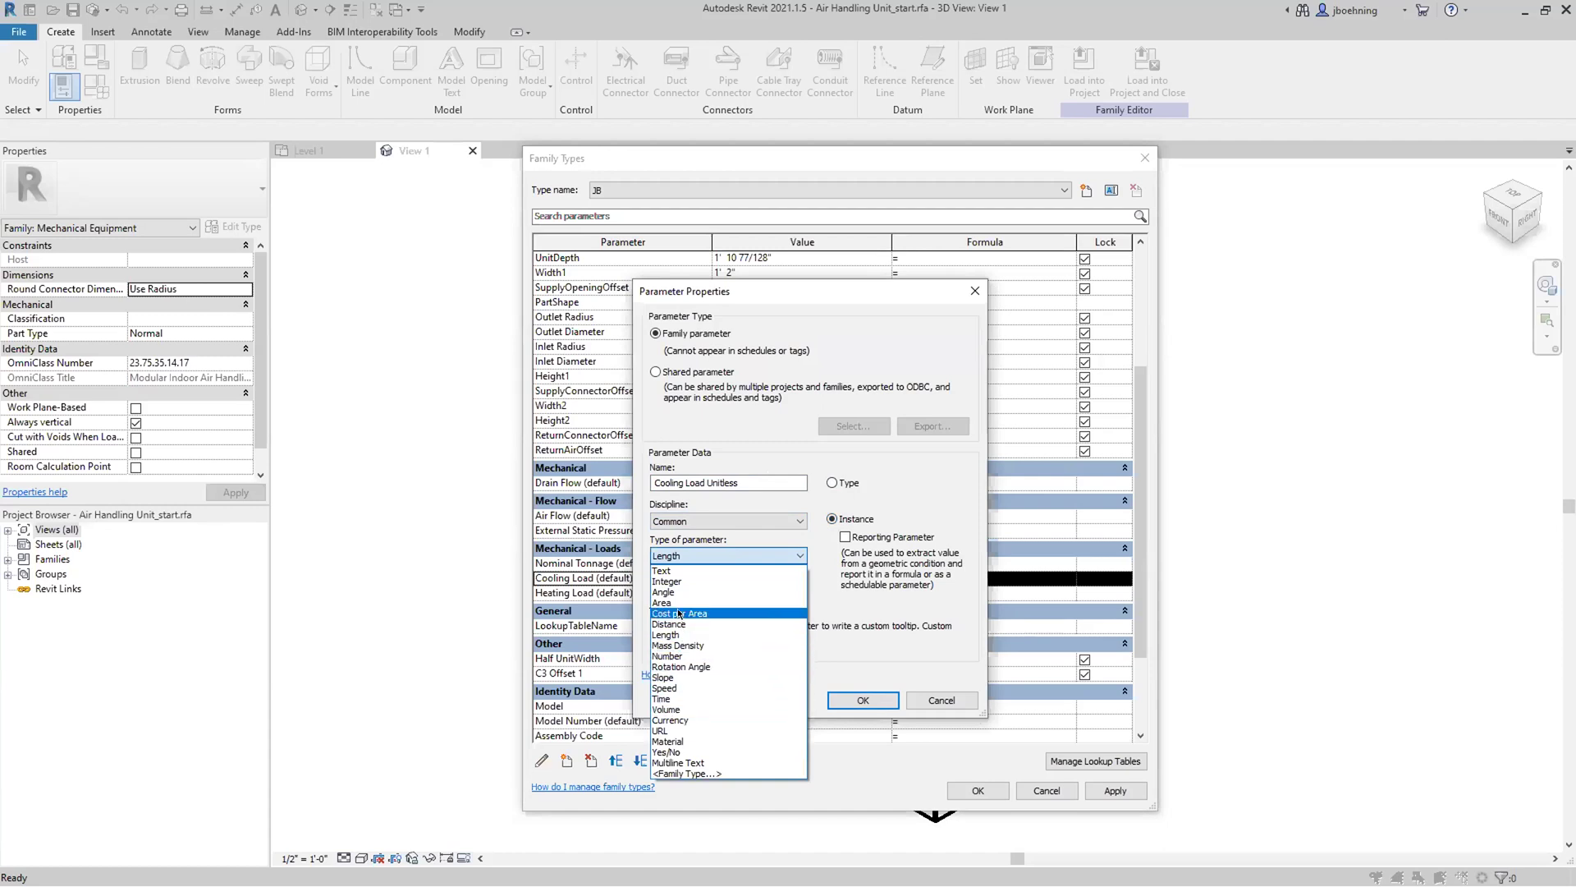
pyautogui.click(682, 656)
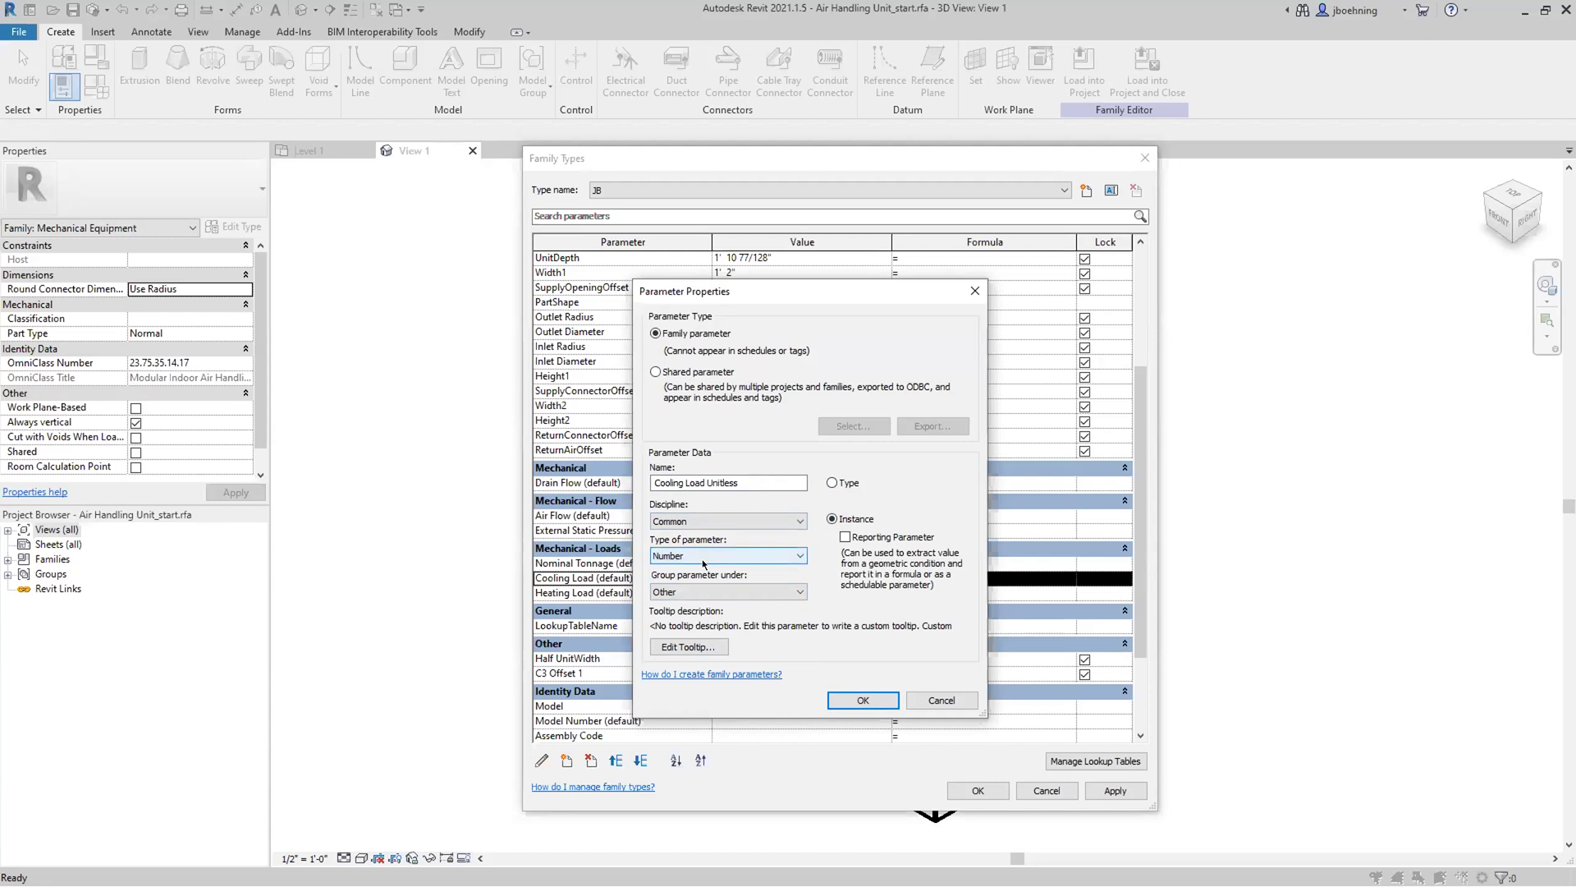
pyautogui.click(716, 593)
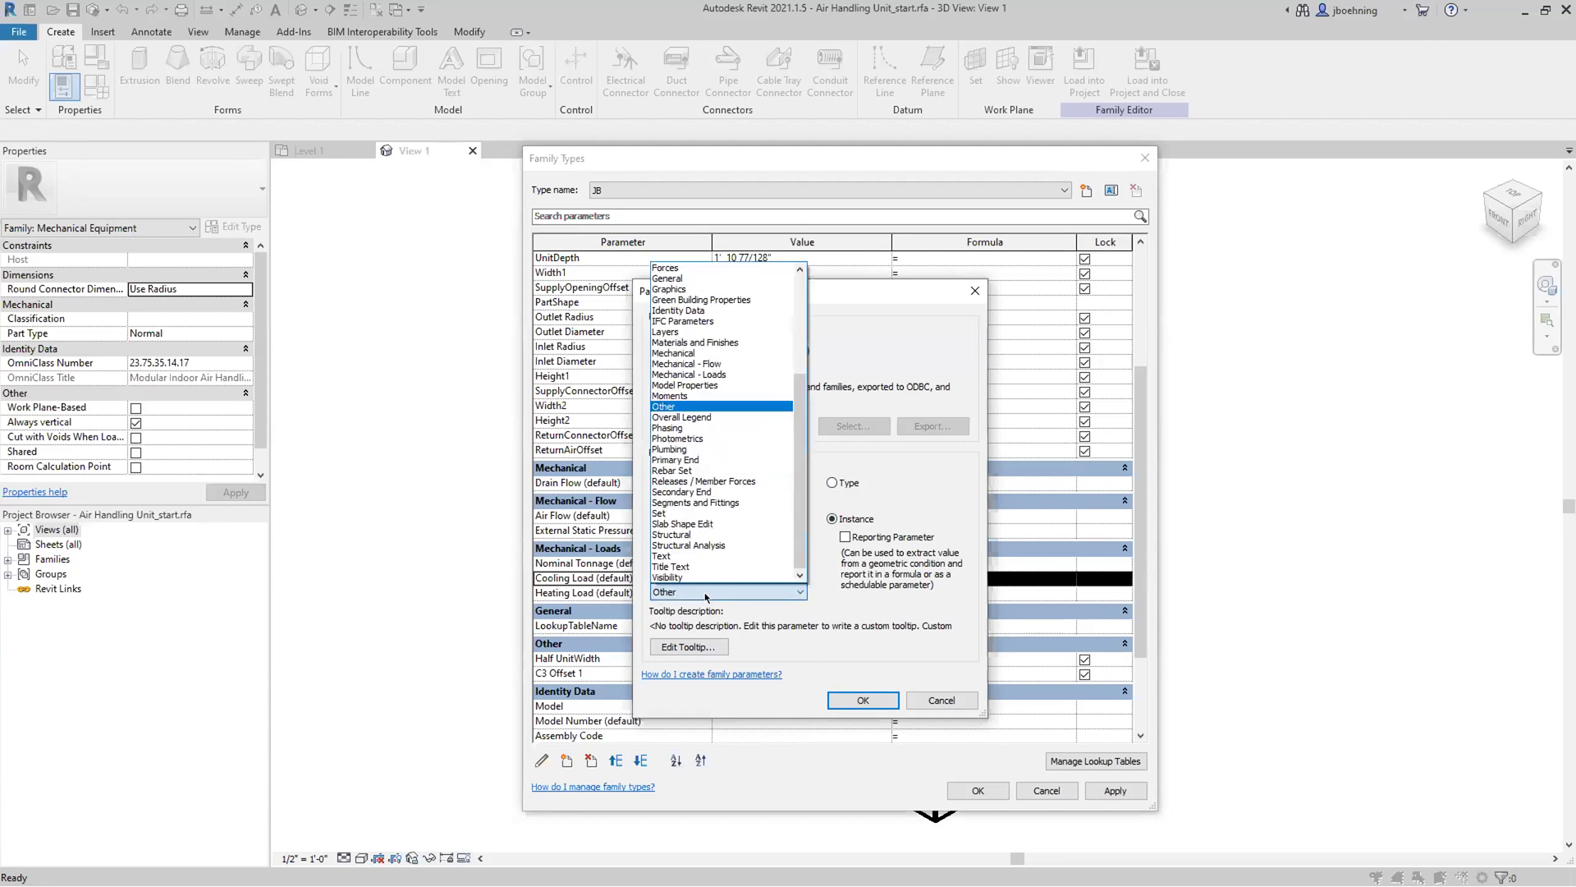
pyautogui.click(702, 374)
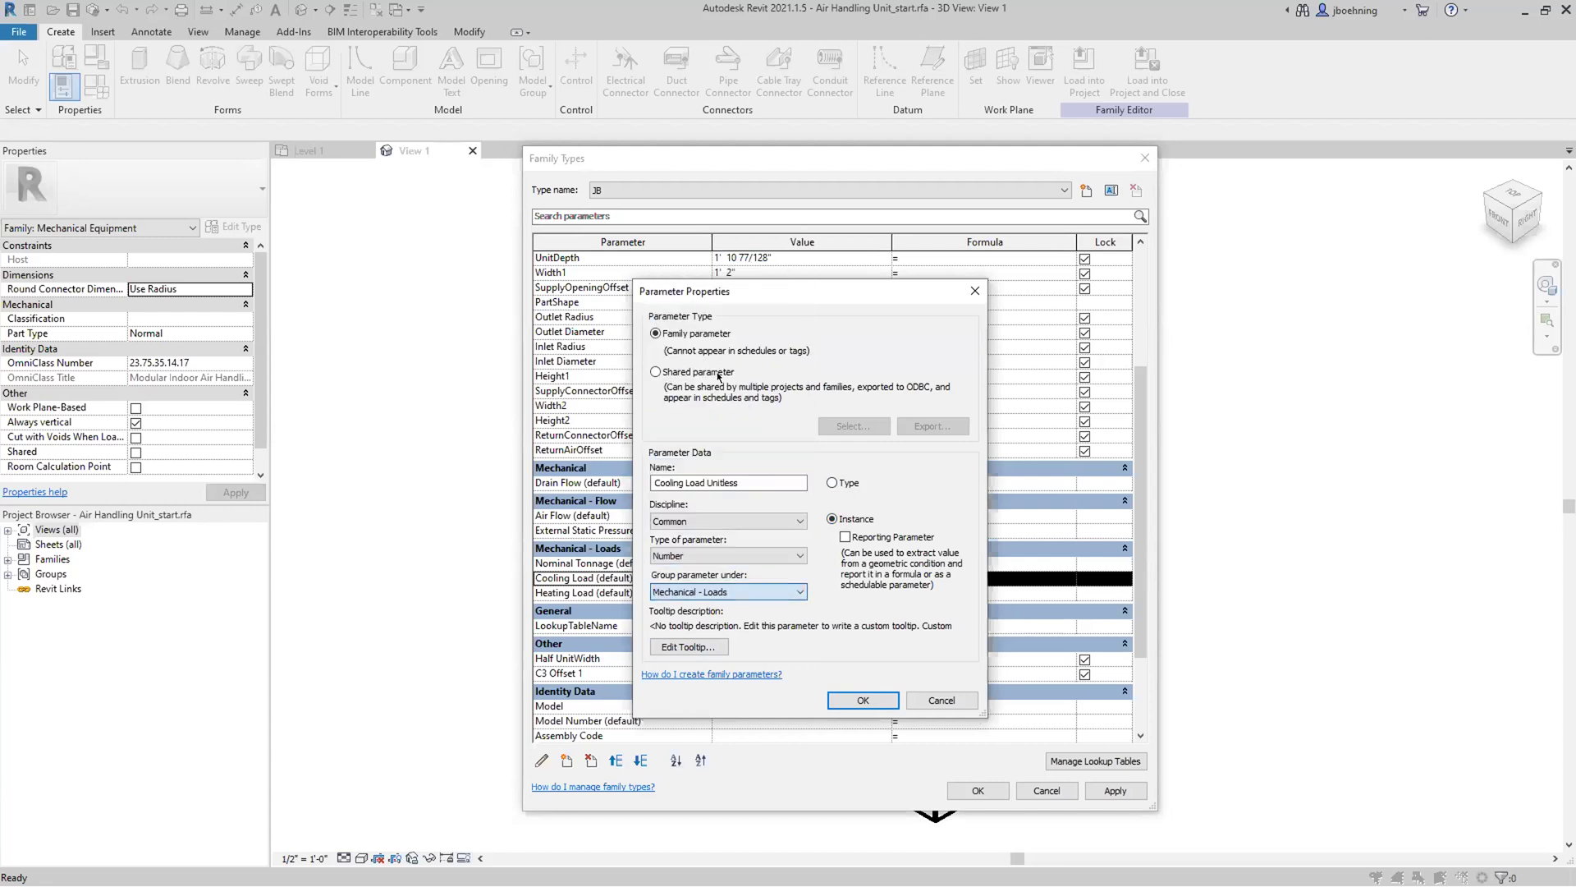
pyautogui.click(865, 697)
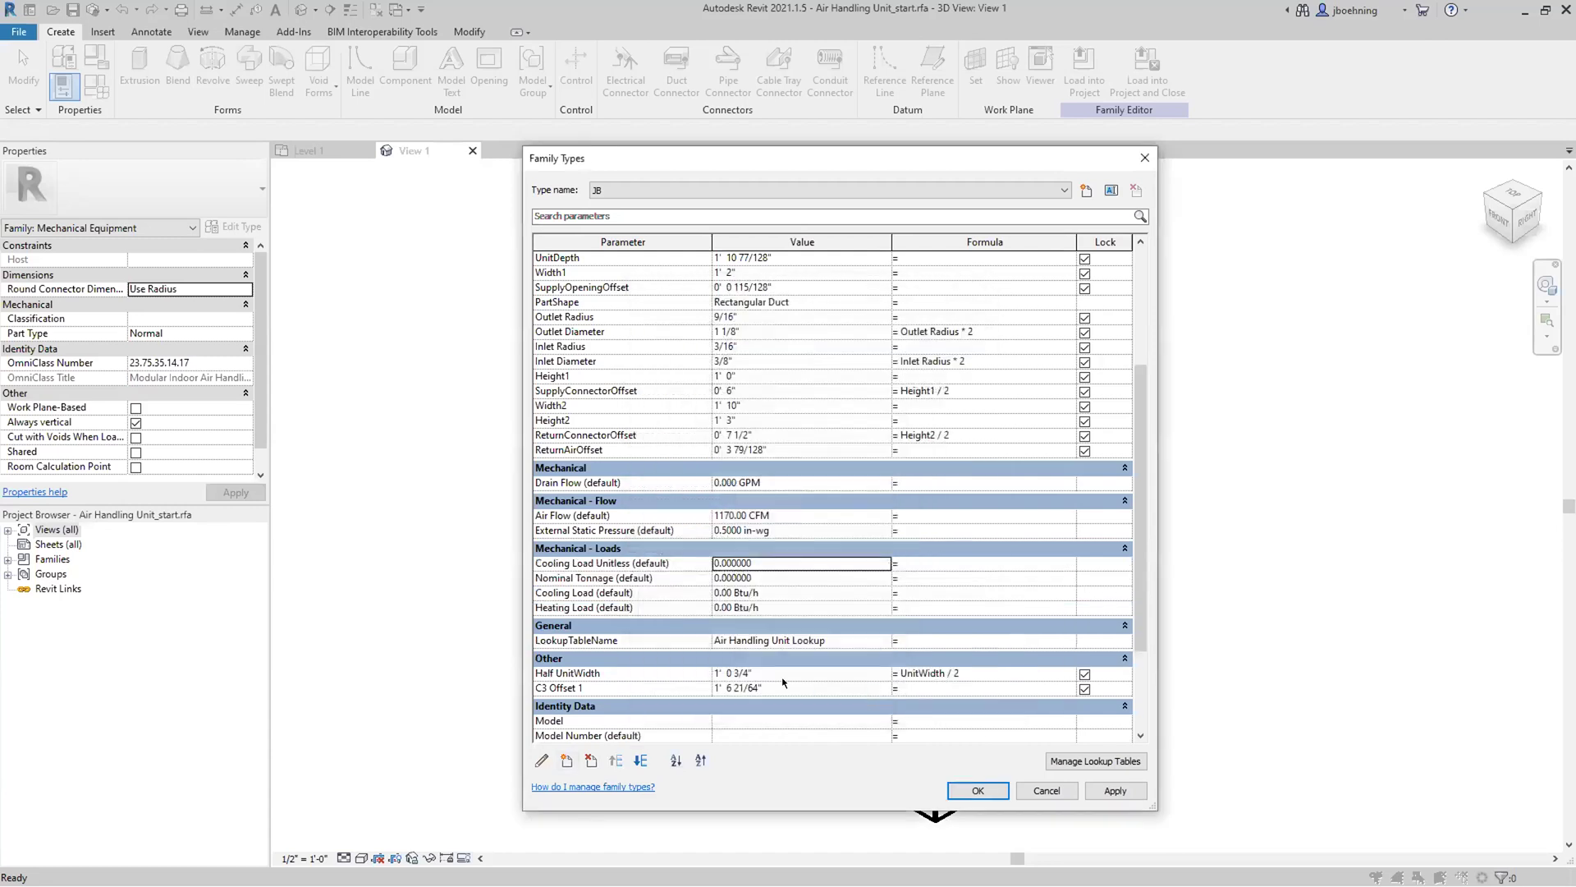
# Reorder the Cooling Load Unitless parameter so it sits directly below Cooling Load.
pyautogui.click(675, 564)
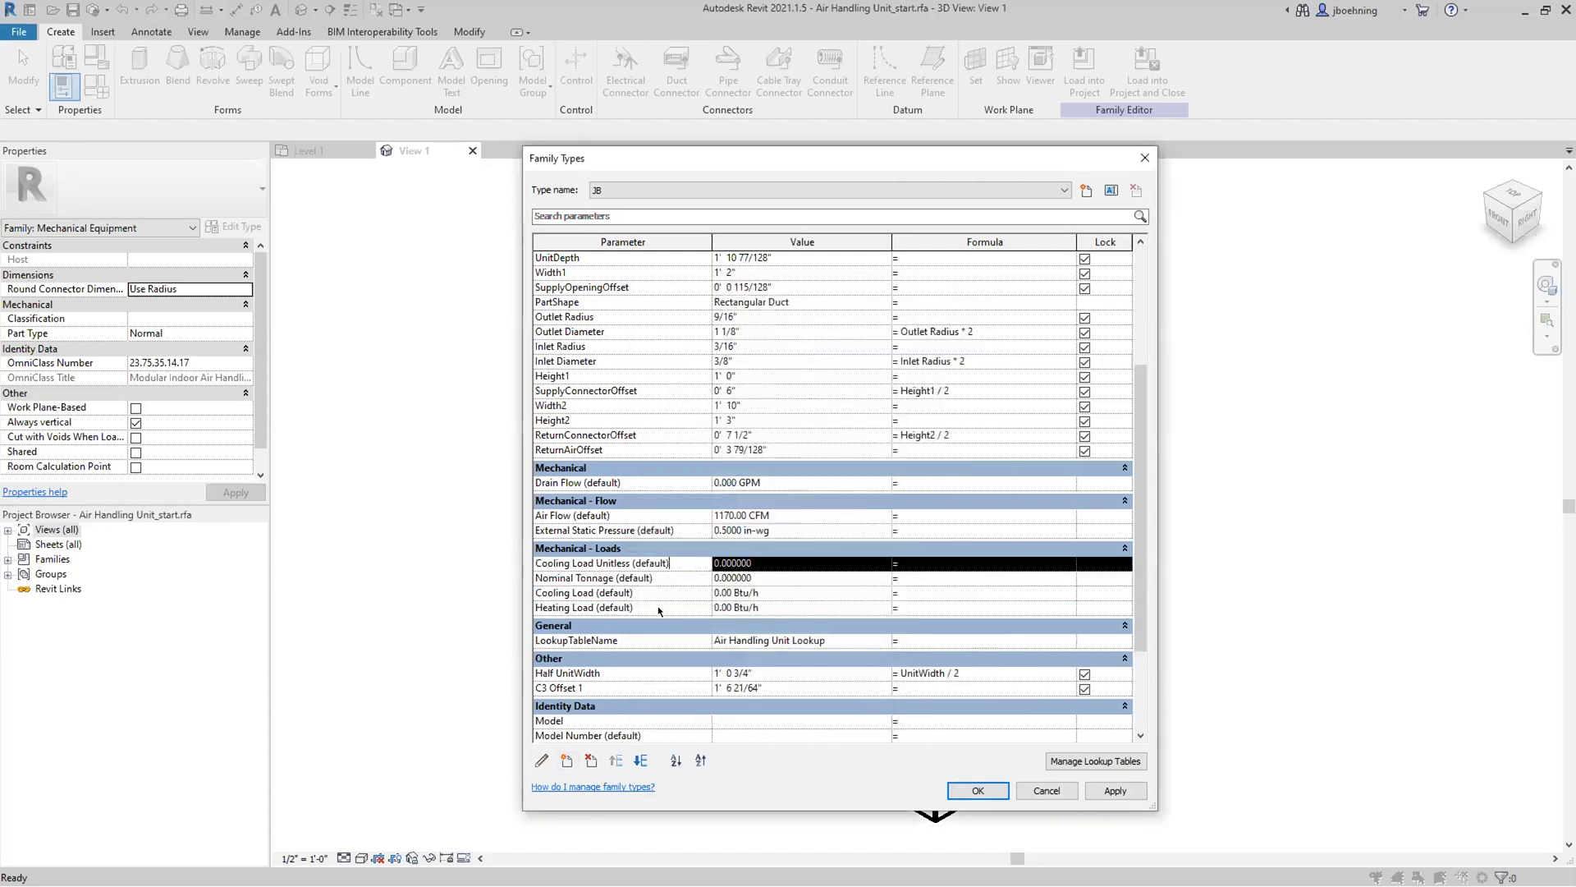
pyautogui.click(641, 760)
pyautogui.click(641, 761)
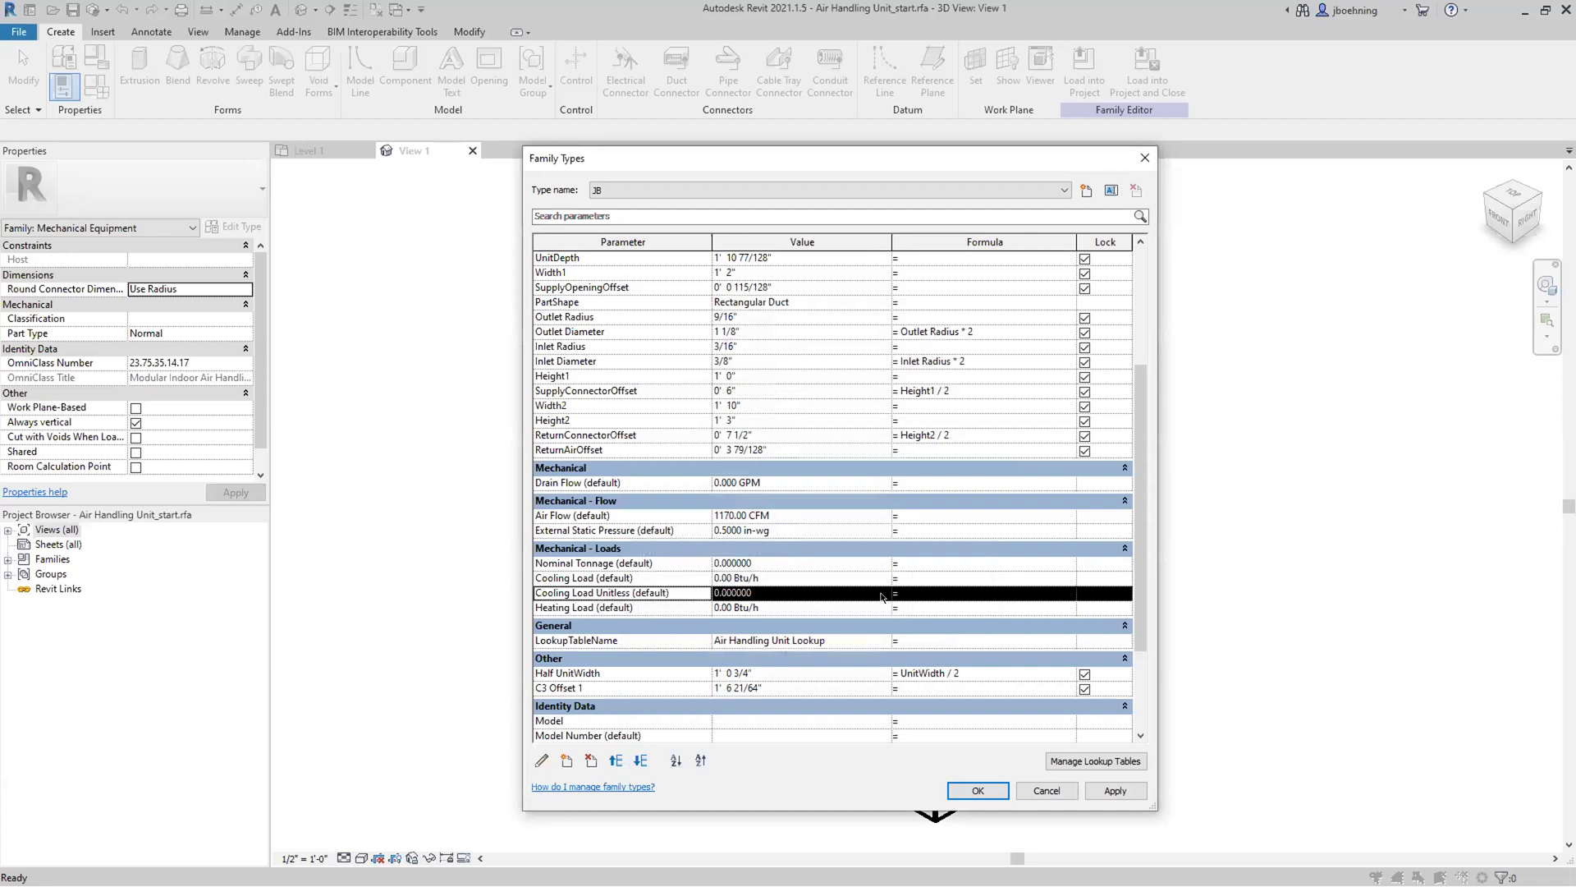
# Set the Cooling Load parameter's formula to Cooling Load Unitless / 1.
pyautogui.click(905, 592)
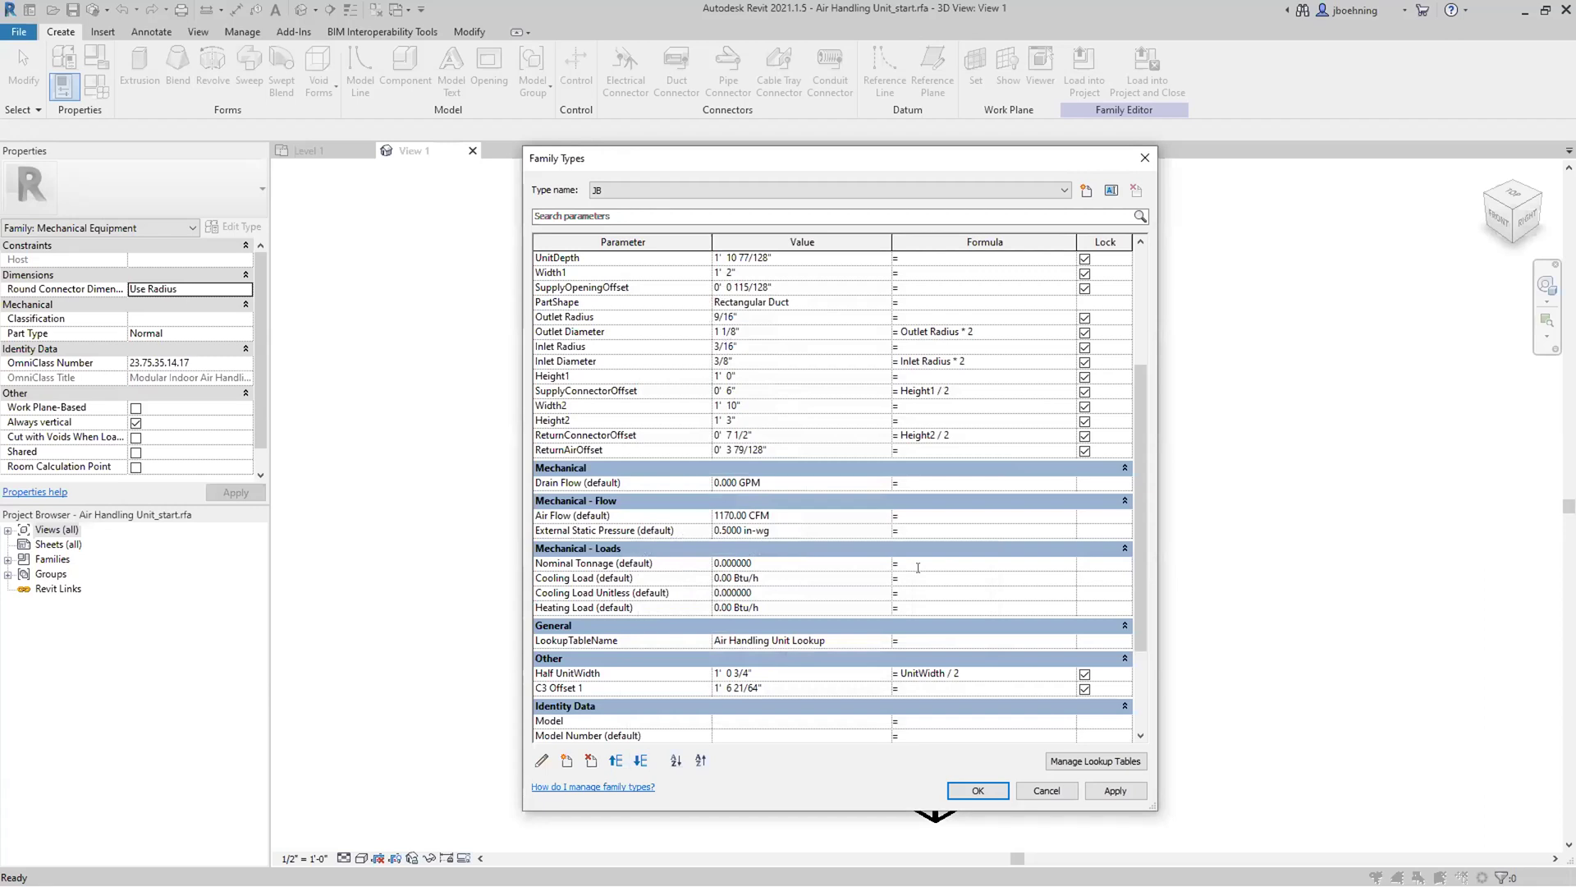
pyautogui.write('Cooling Load Unitless/1')
pyautogui.click(920, 591)
# Switch to Formulas_2.txt in Notepad, select the Cooling Load Unitless size_lookup formula for copying, and return to the family types.
pyautogui.hotkey('alt', 'Tab')
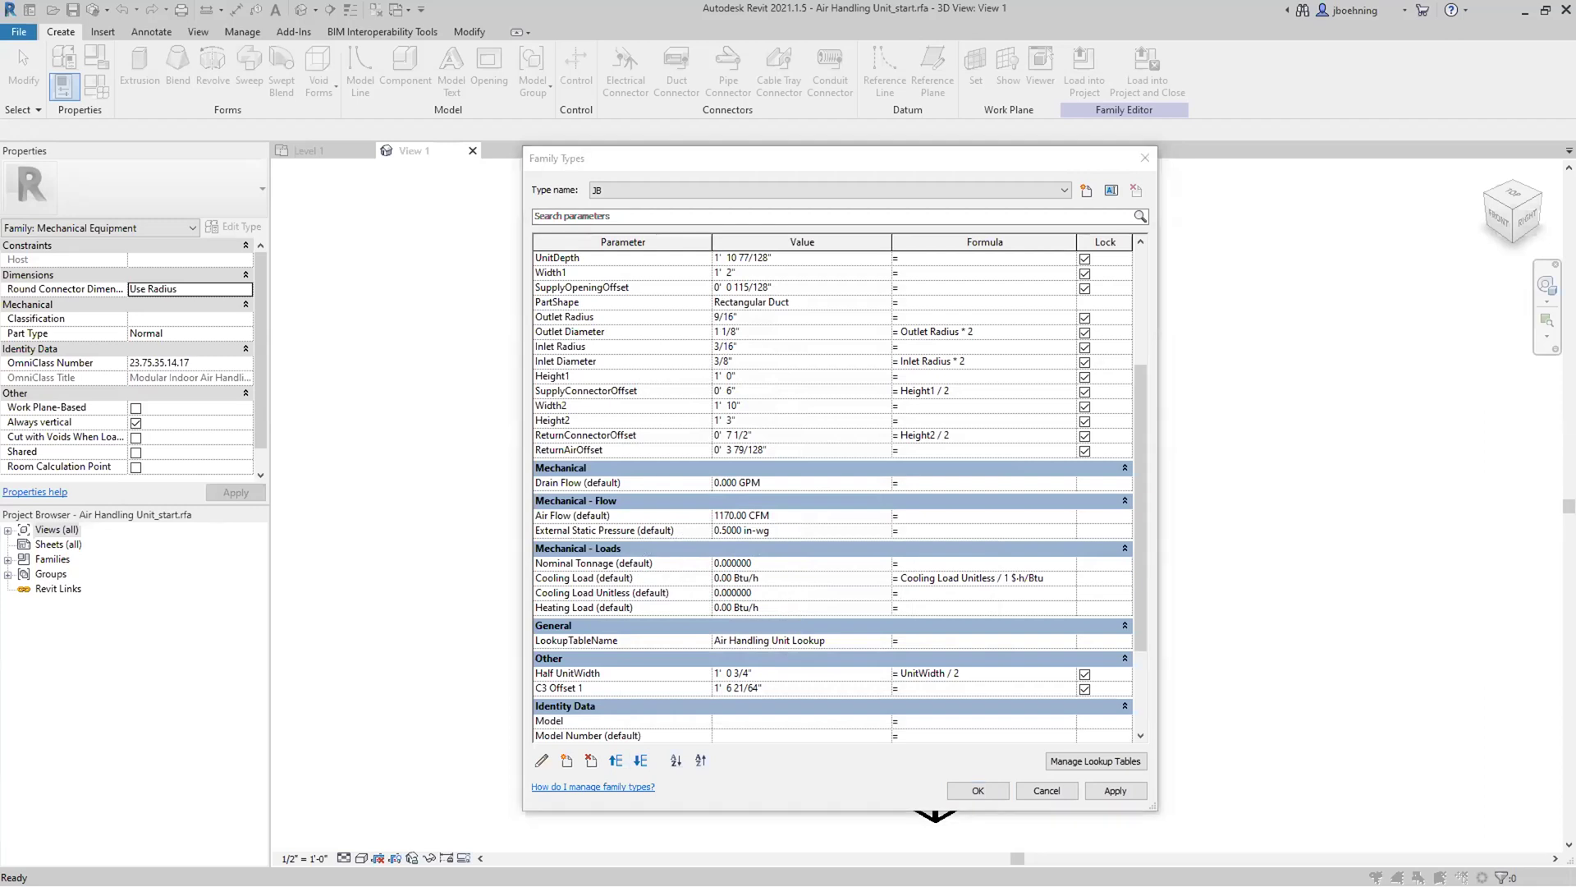
pyautogui.moveTo(1575, 244); pyautogui.dragTo(764, 244)
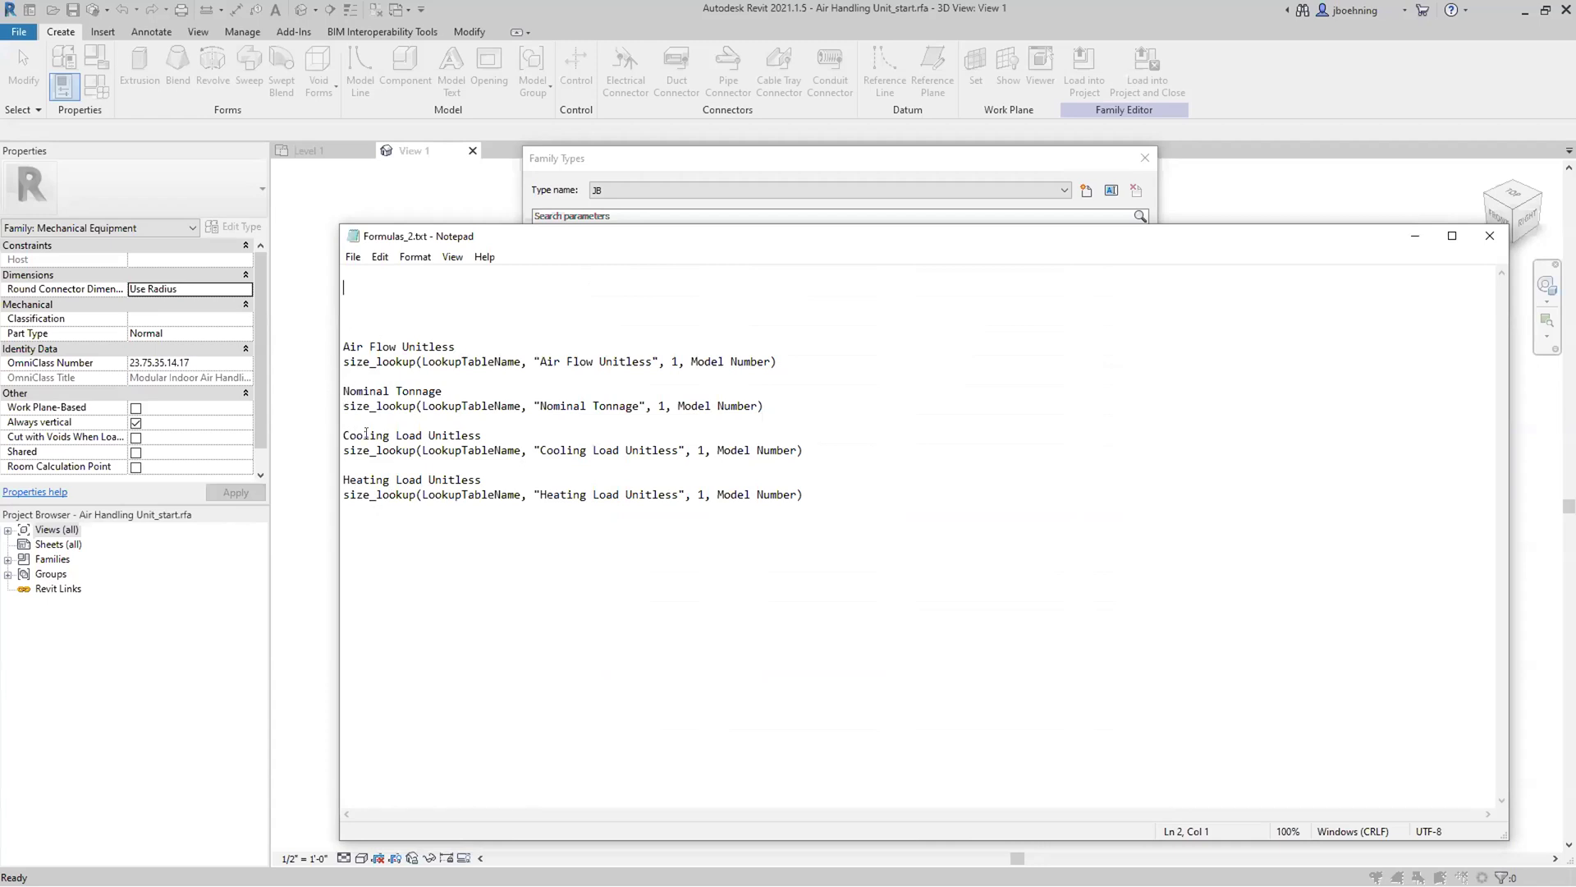
pyautogui.moveTo(804, 450); pyautogui.dragTo(336, 448)
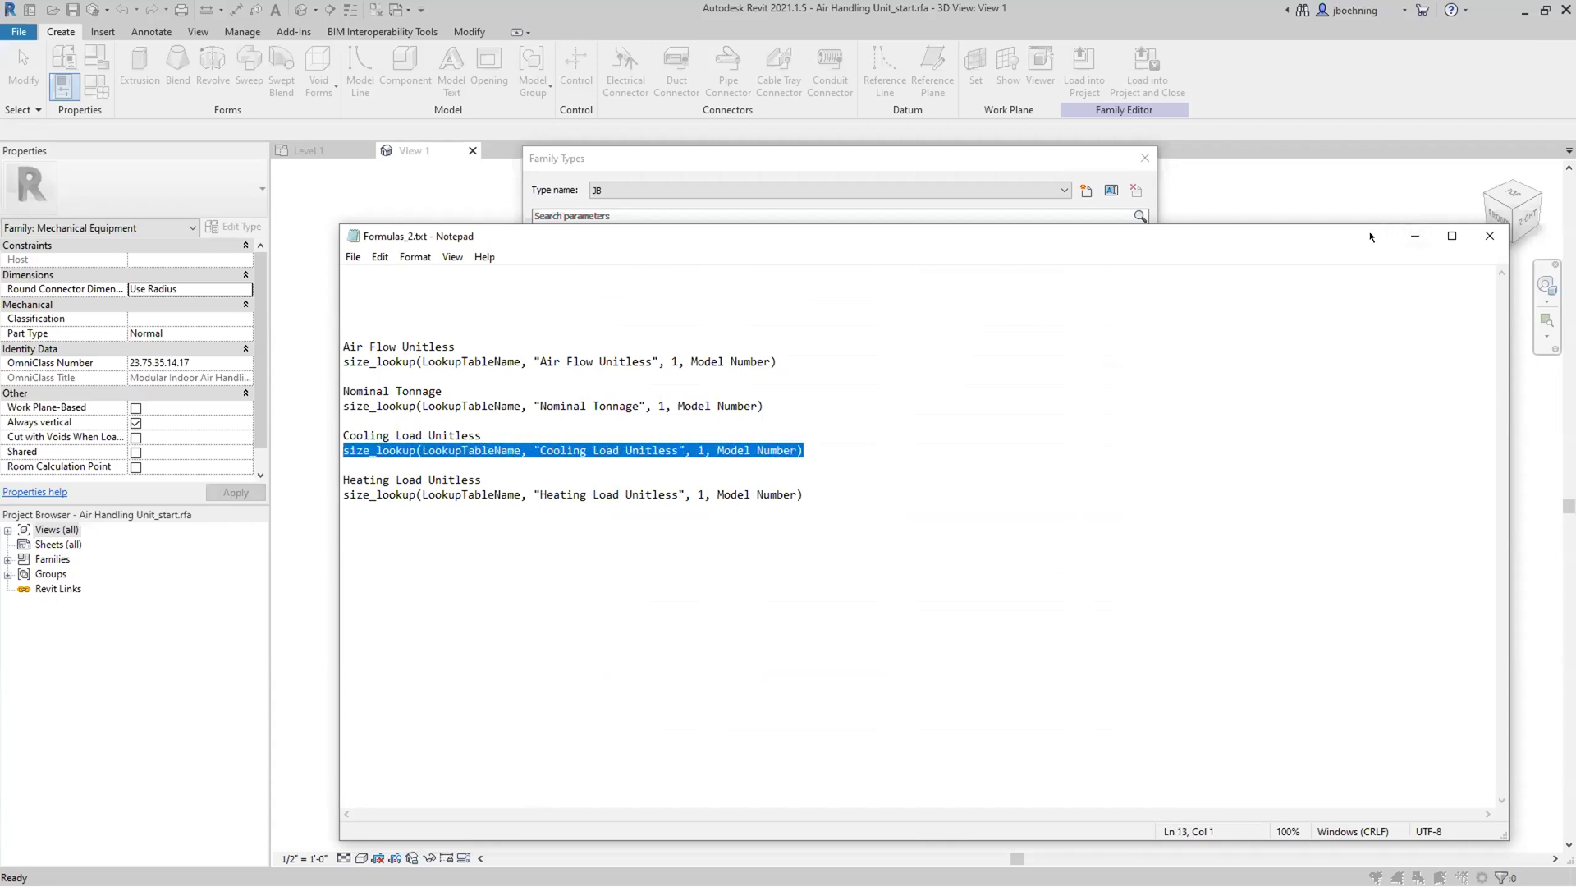
pyautogui.click(1415, 236)
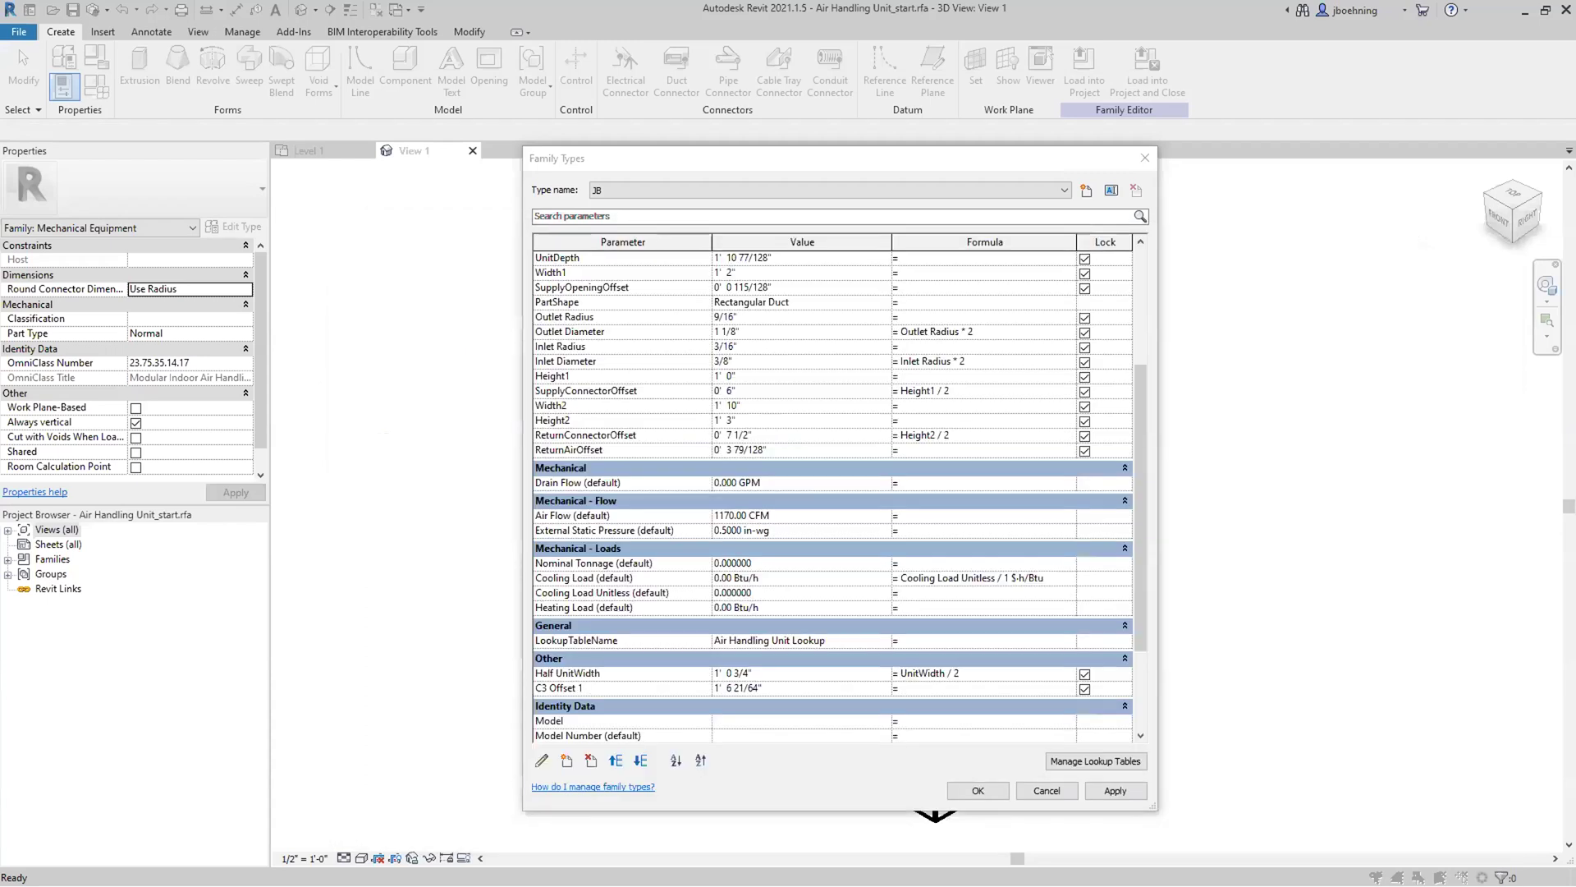
# Open Air Handling Unit Lookup.csv in Excel and change the Cooling Load column header to Cooling Load Unitless##Number##General.
pyautogui.hotkey('alt', 'Tab')
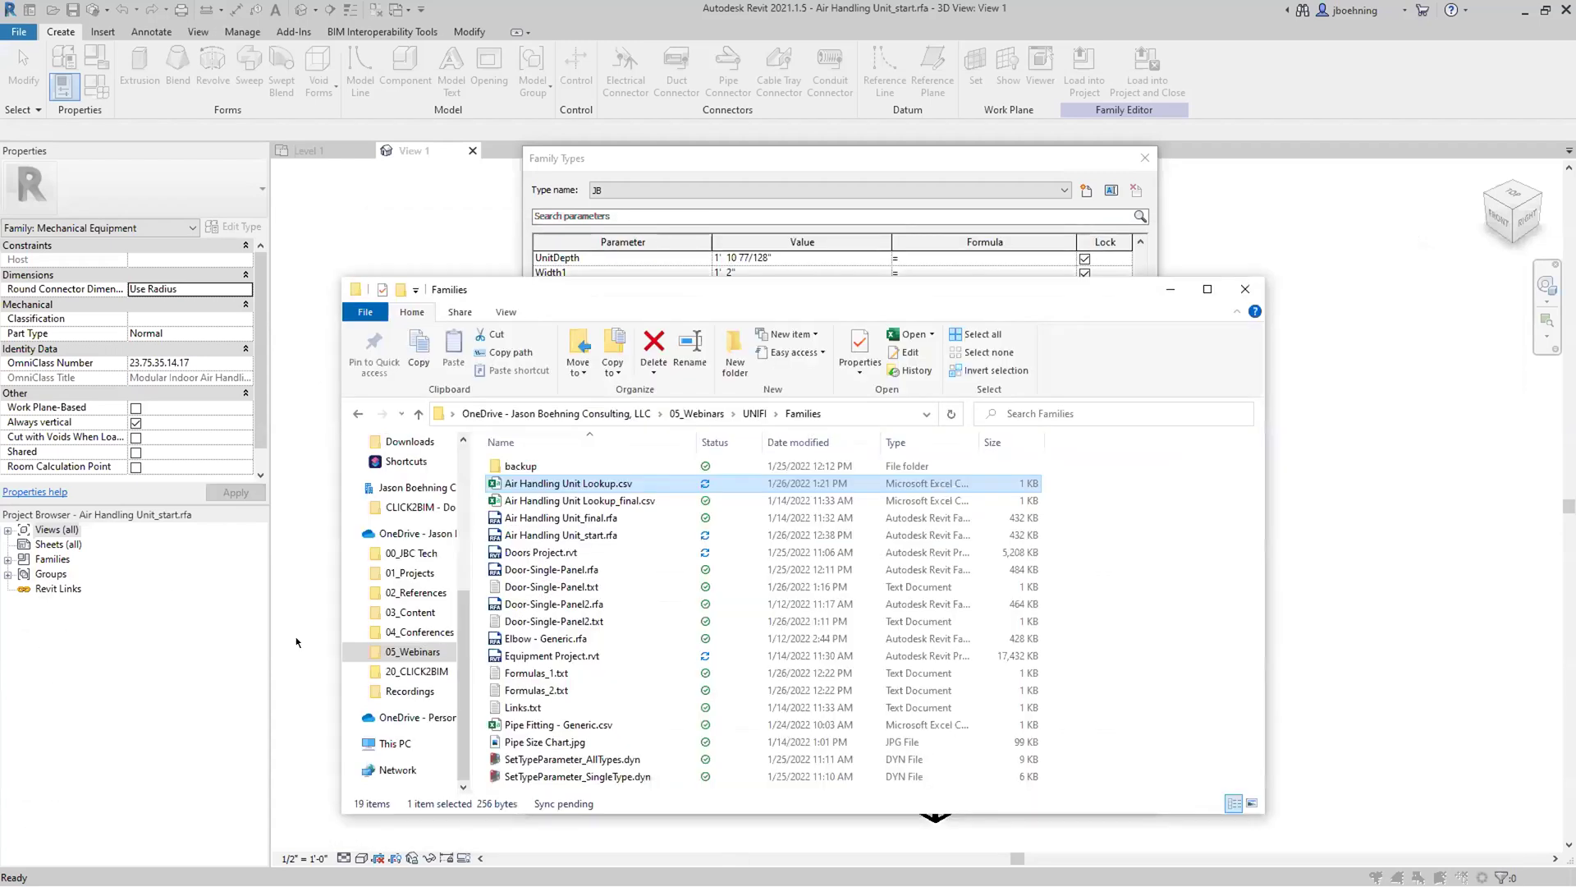
pyautogui.doubleClick(573, 485)
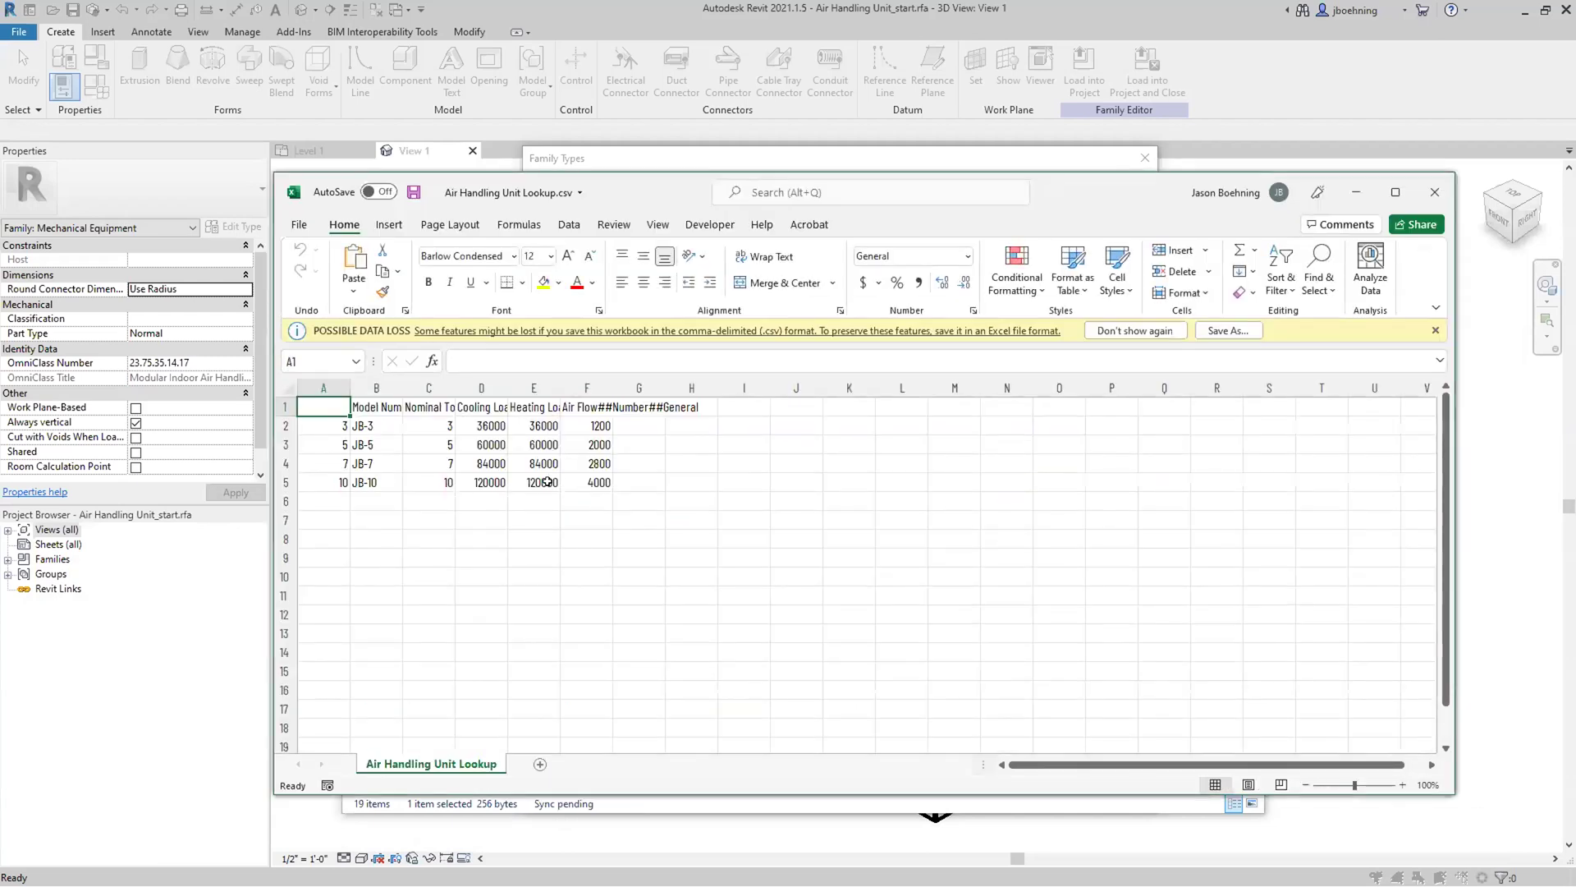
pyautogui.doubleClick(507, 388)
pyautogui.click(514, 406)
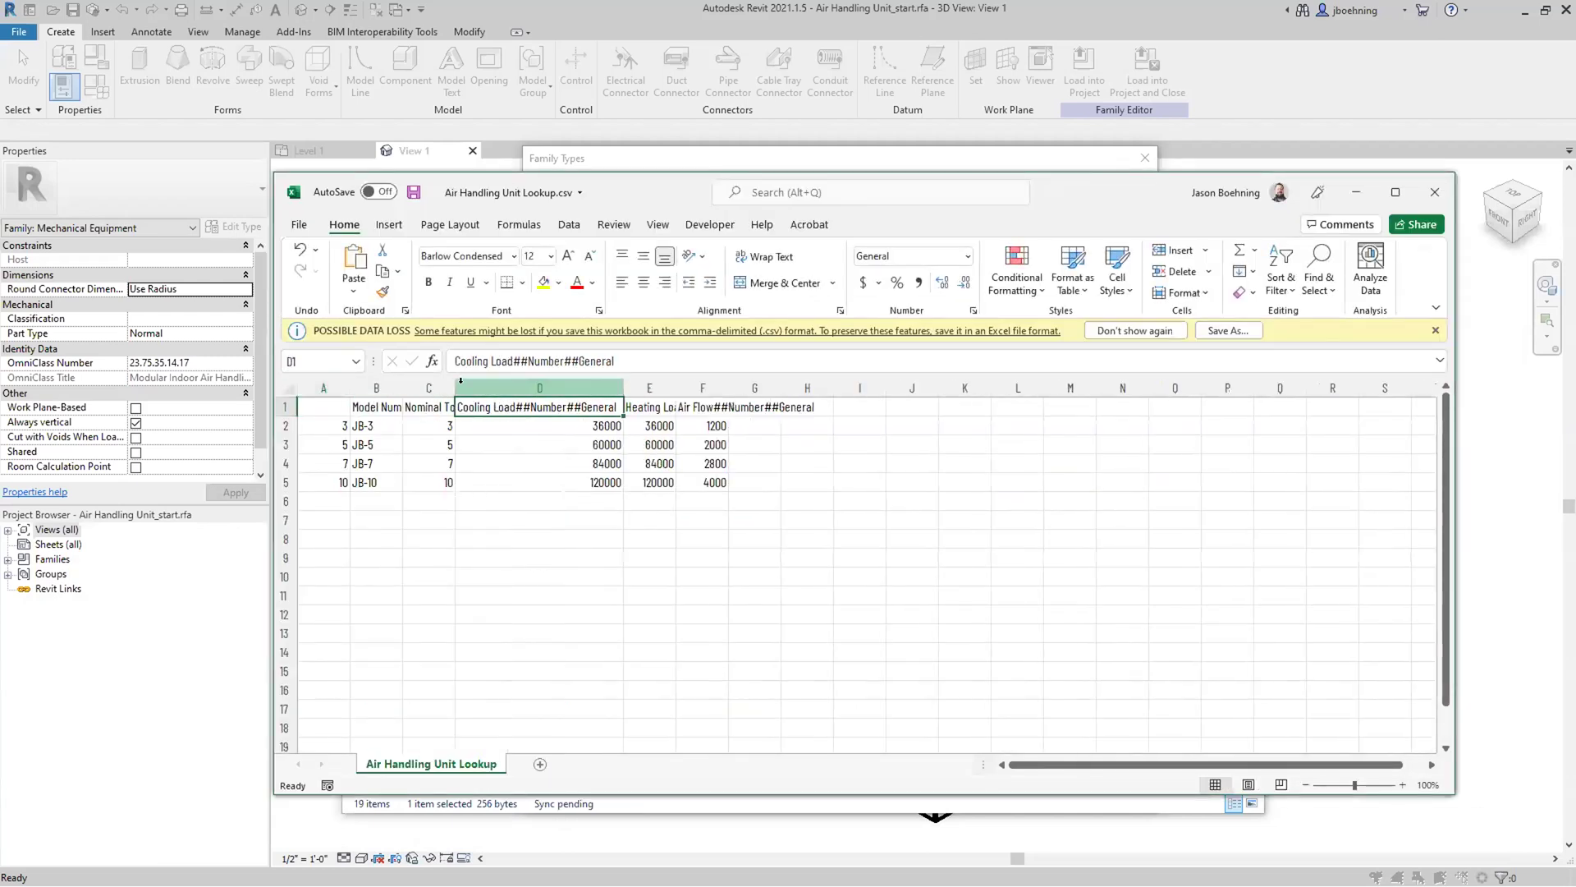
pyautogui.click(520, 359)
pyautogui.write('Unitless')
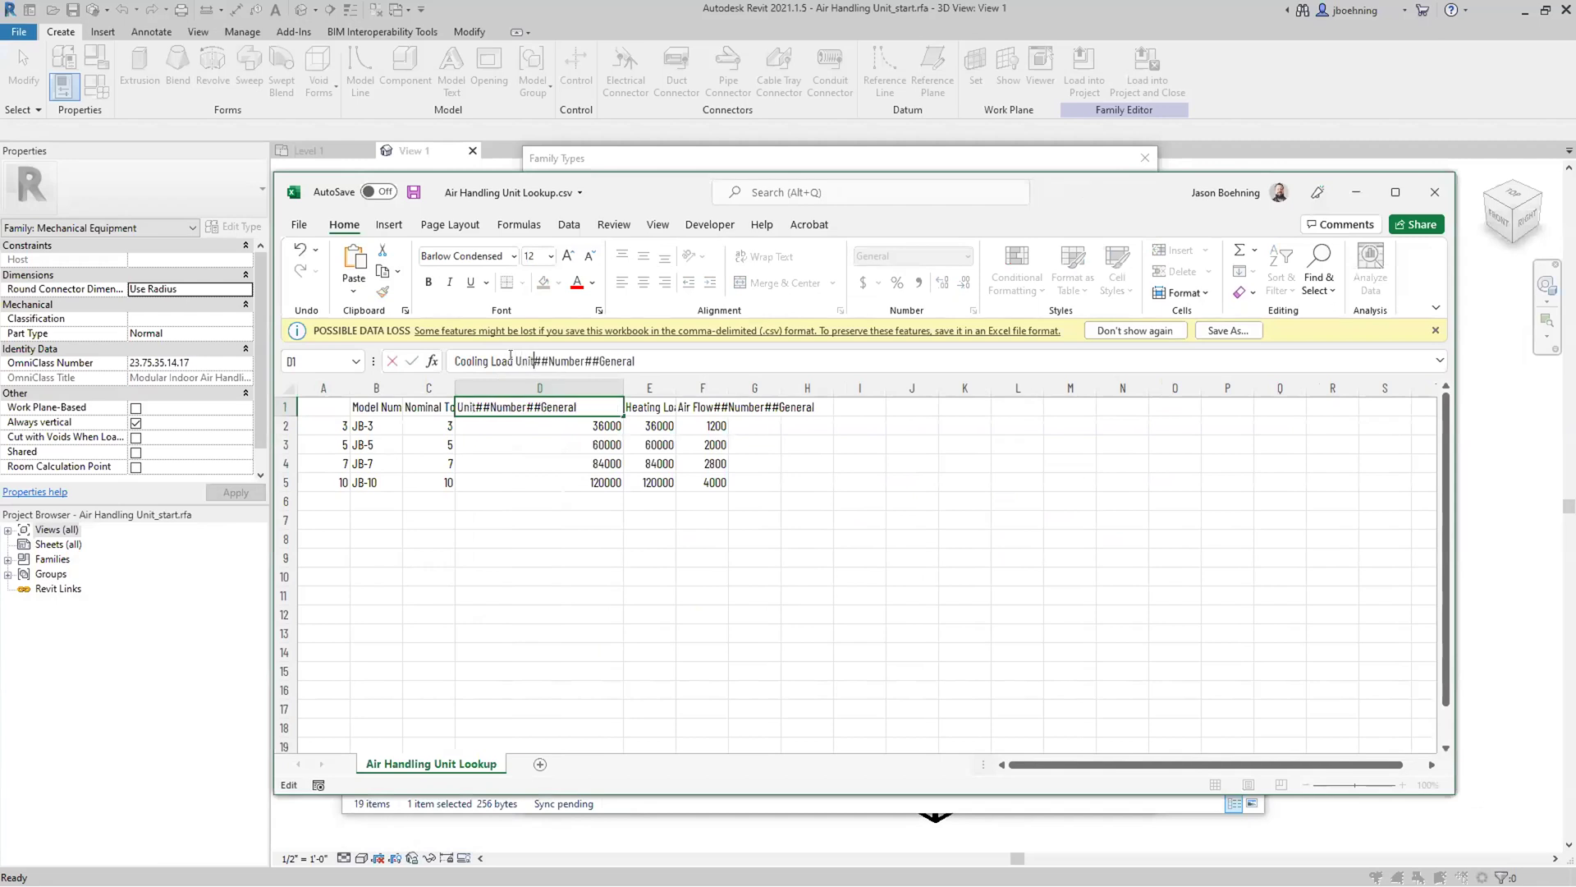
pyautogui.press('Return')
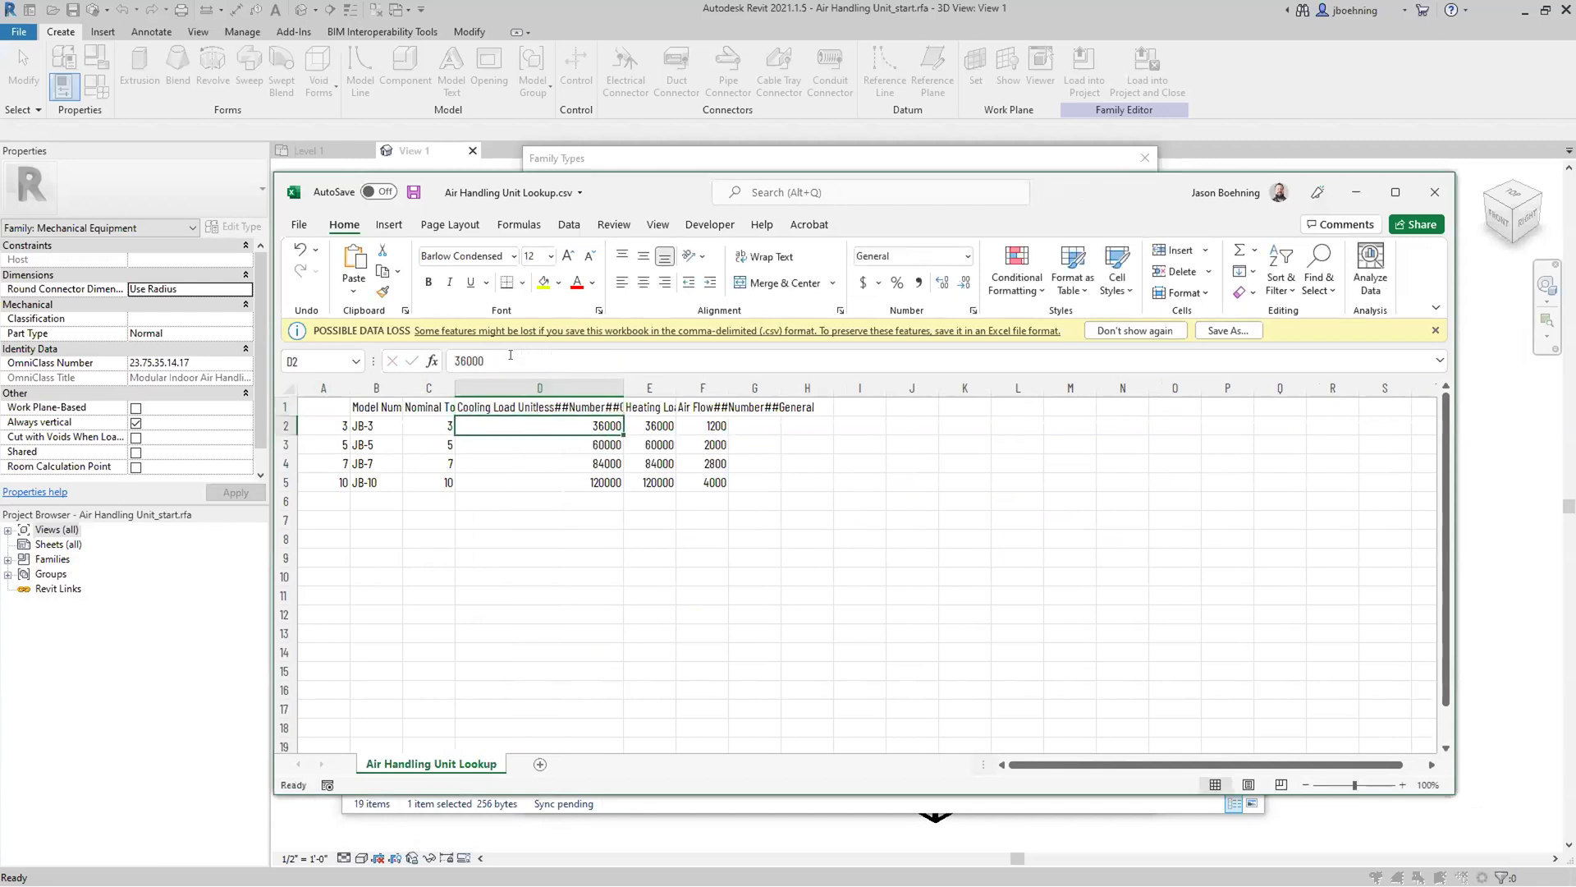
pyautogui.click(519, 402)
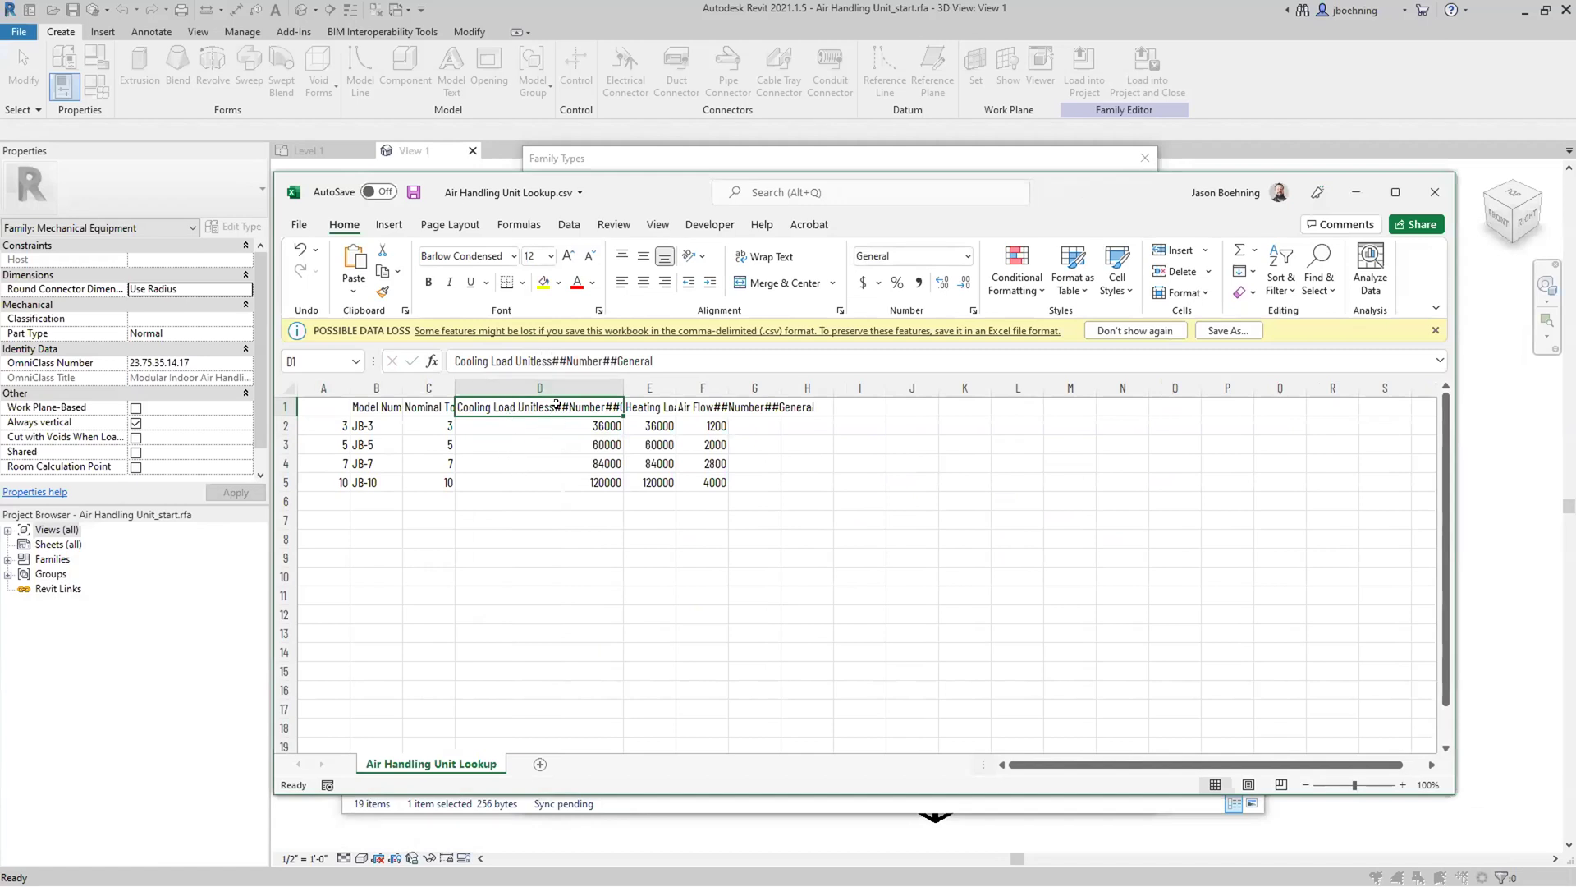
# Change the Heating Load column header to Heating Load Unitless##Number##General.
pyautogui.doubleClick(676, 388)
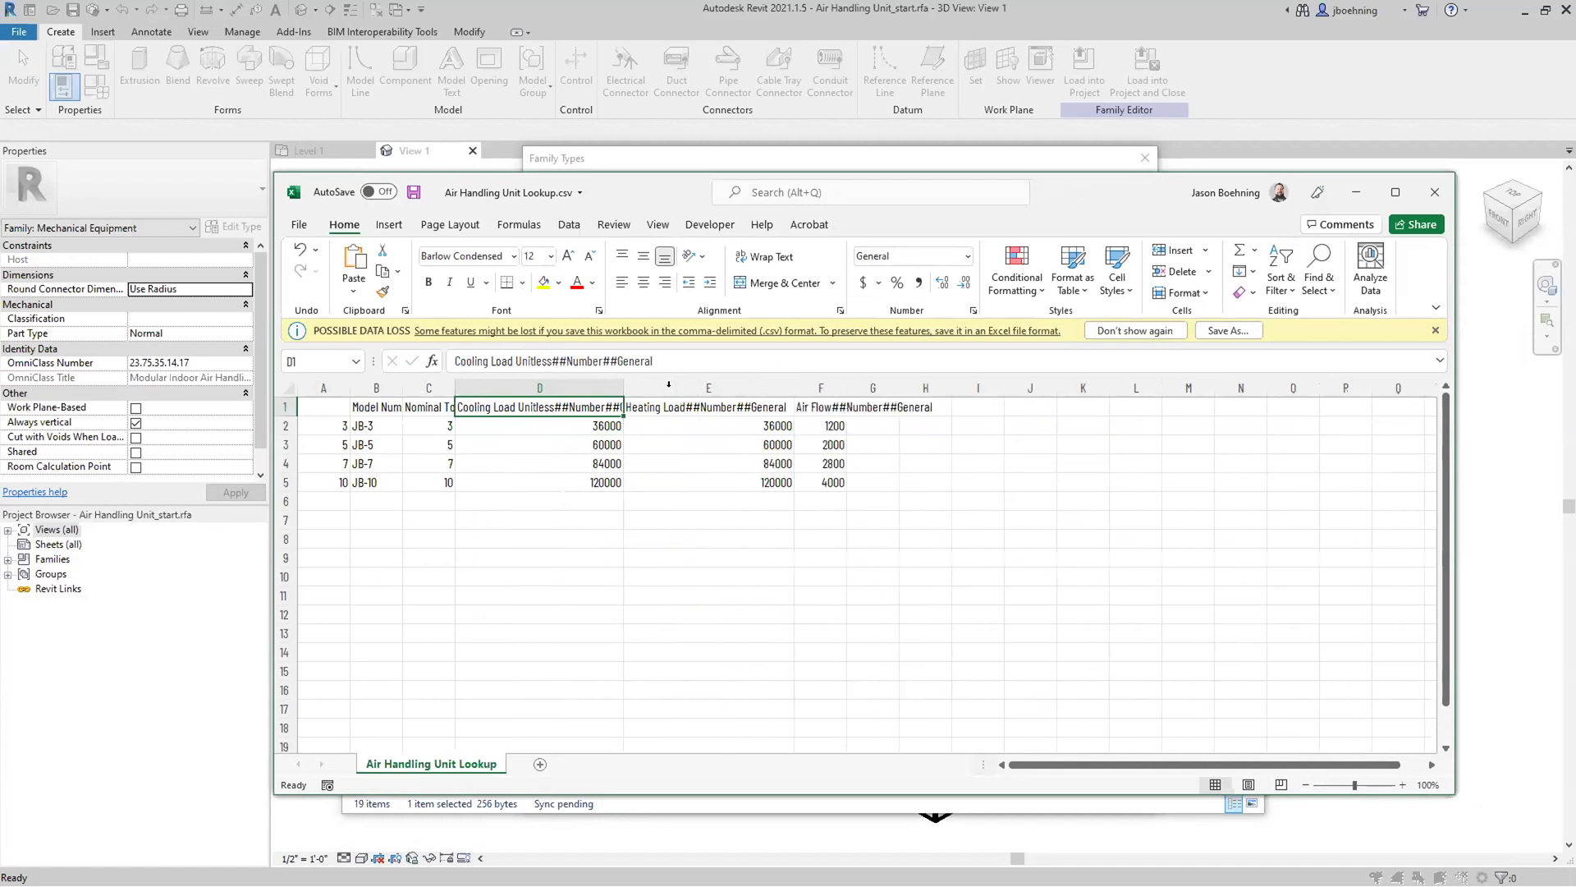
pyautogui.click(666, 406)
pyautogui.click(518, 361)
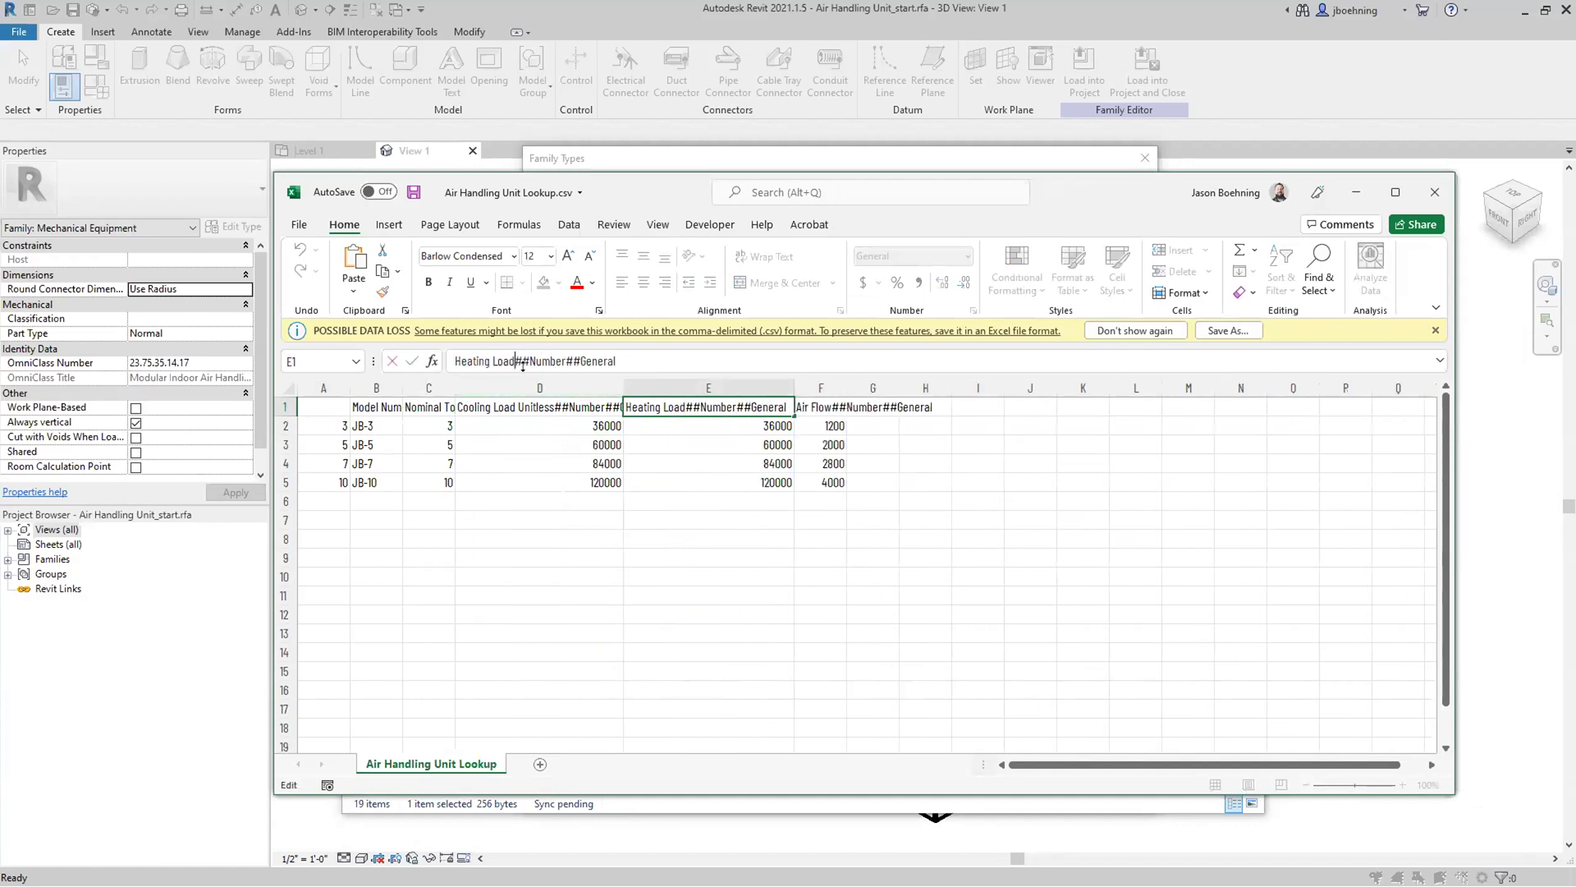
pyautogui.write('Unitles')
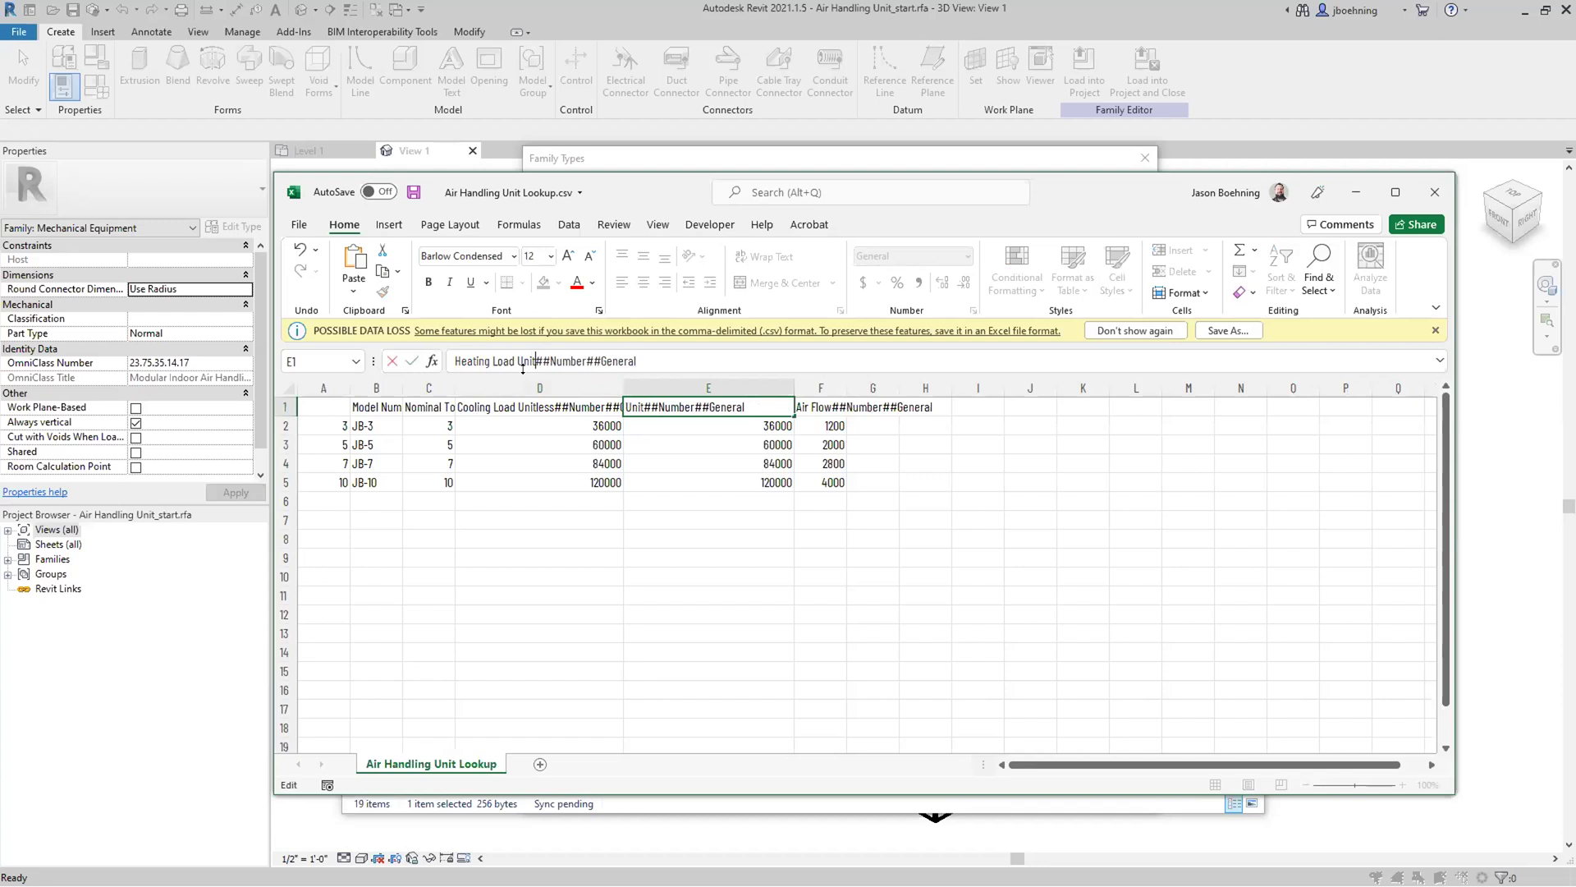
pyautogui.write('s')
pyautogui.press('Return')
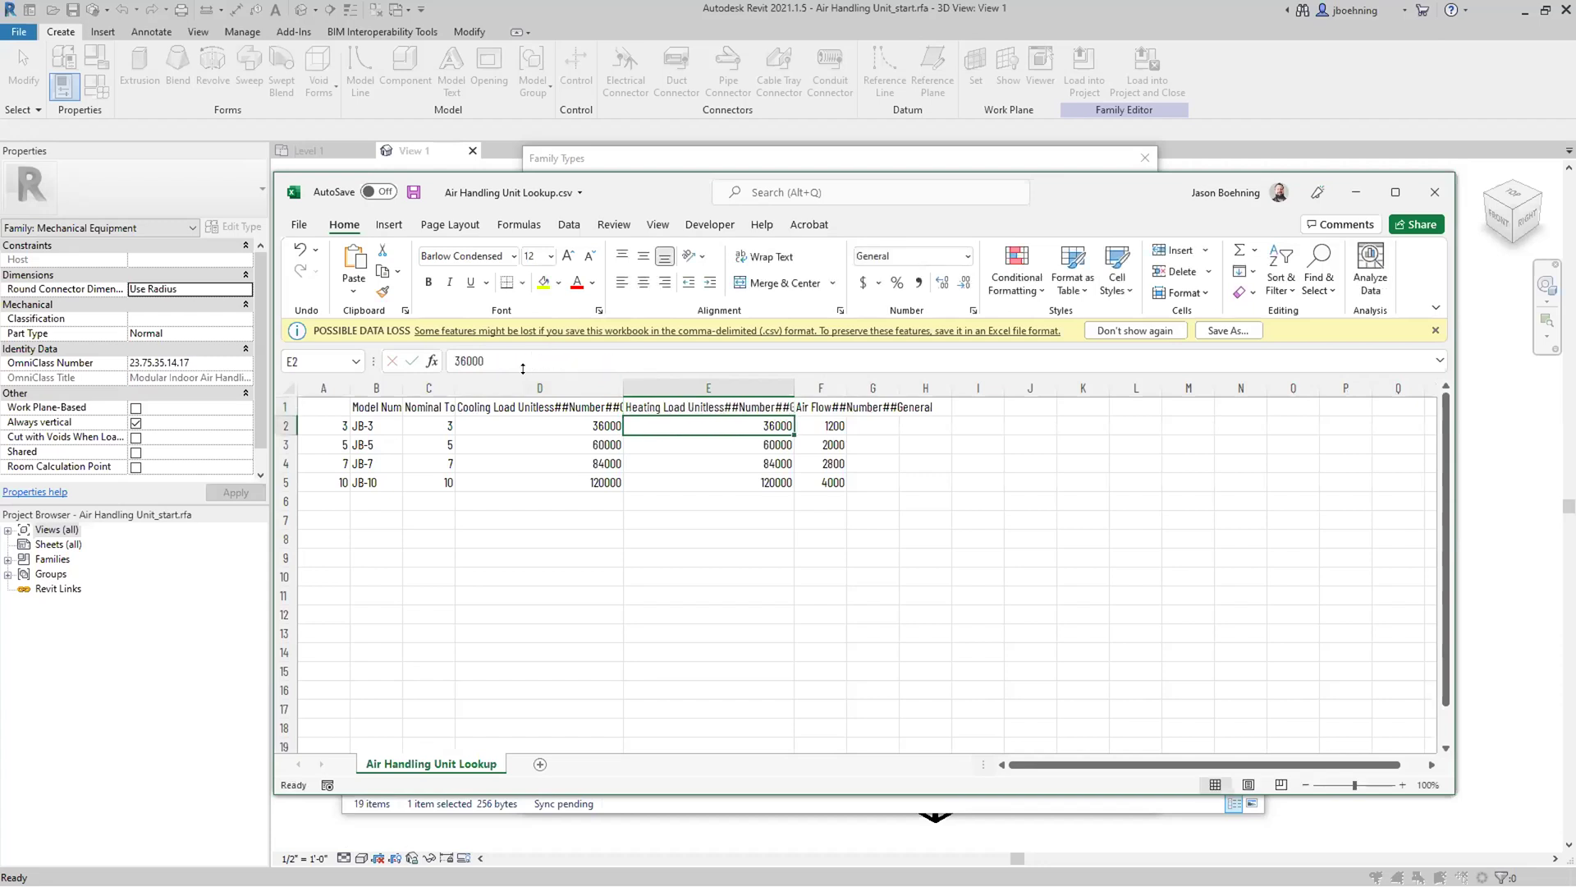
# Change the Air Flow column header to Air Flow Unitless##Number##General, then save and close the CSV and its folder window.
pyautogui.click(812, 406)
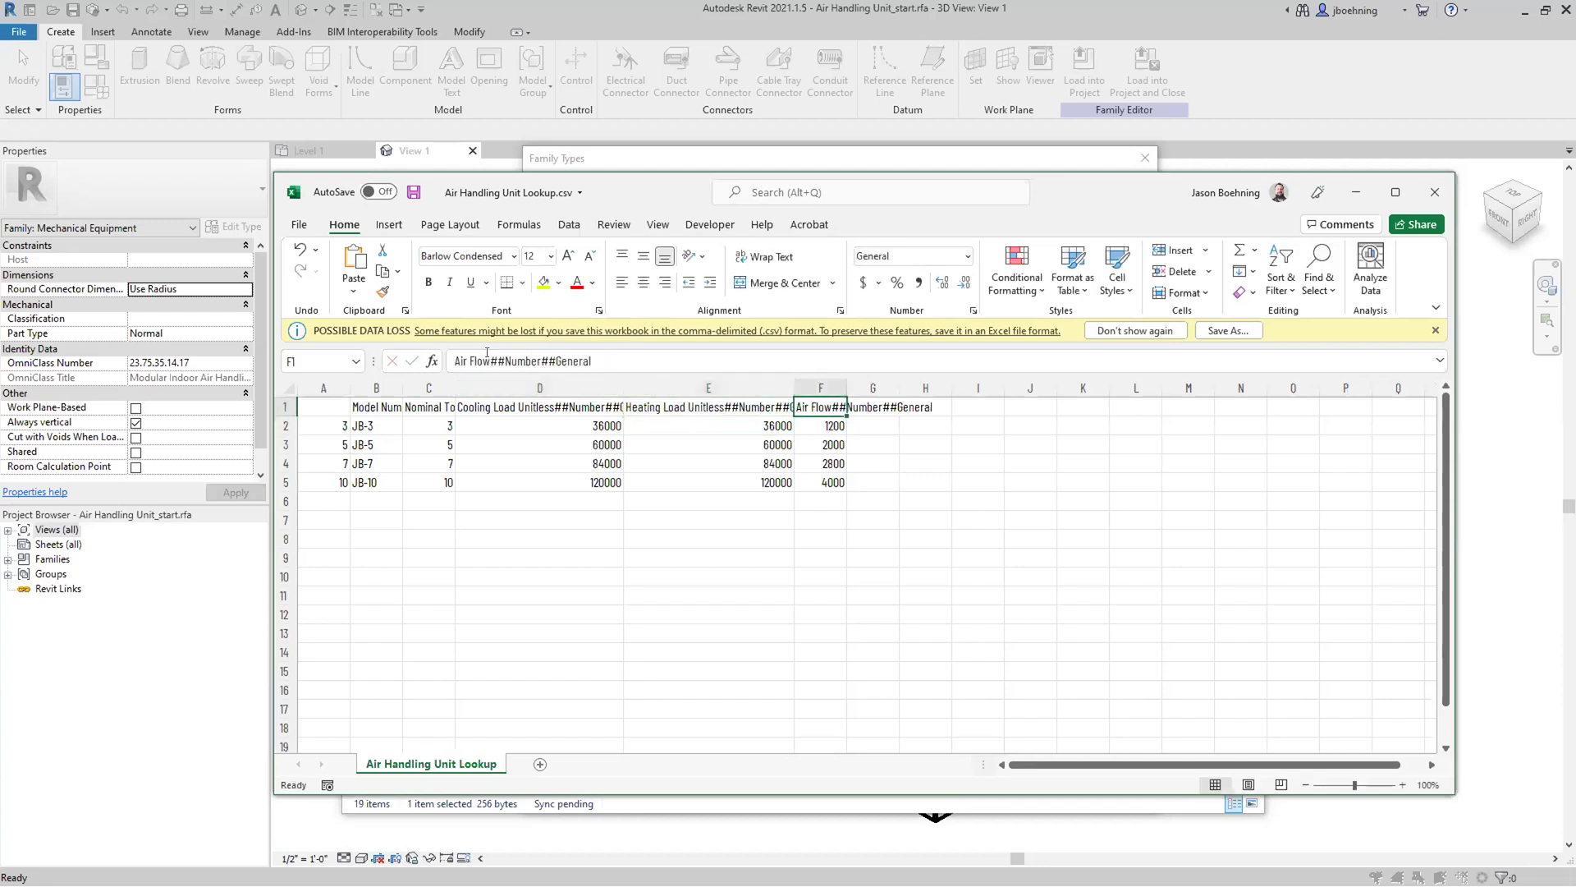
pyautogui.click(496, 355)
pyautogui.write('Unitless')
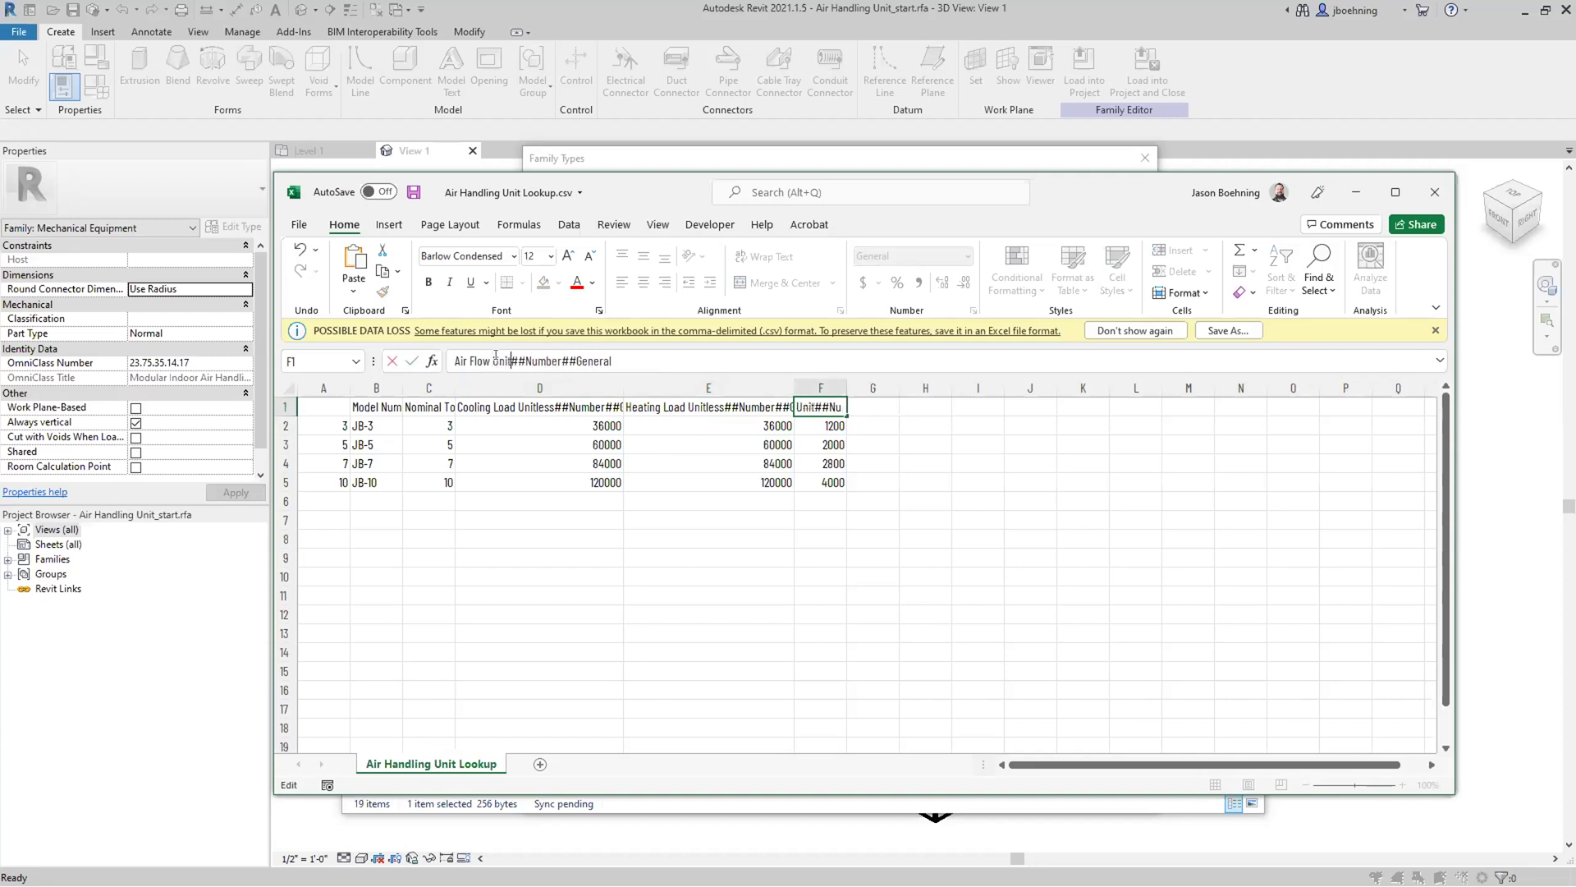
pyautogui.press('Return')
pyautogui.click(414, 192)
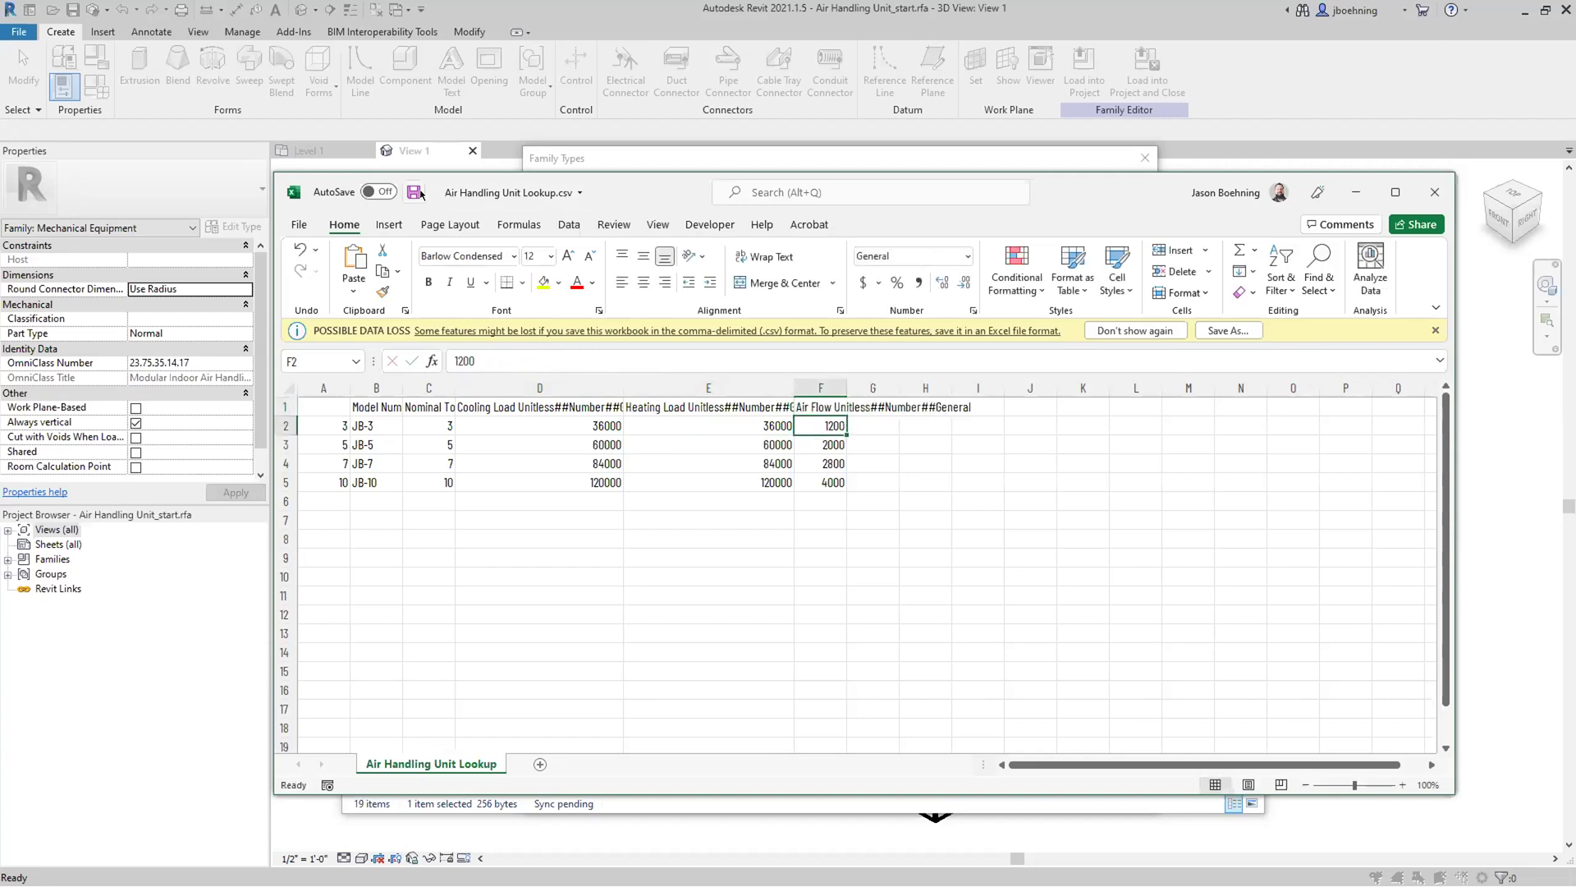
pyautogui.click(1435, 192)
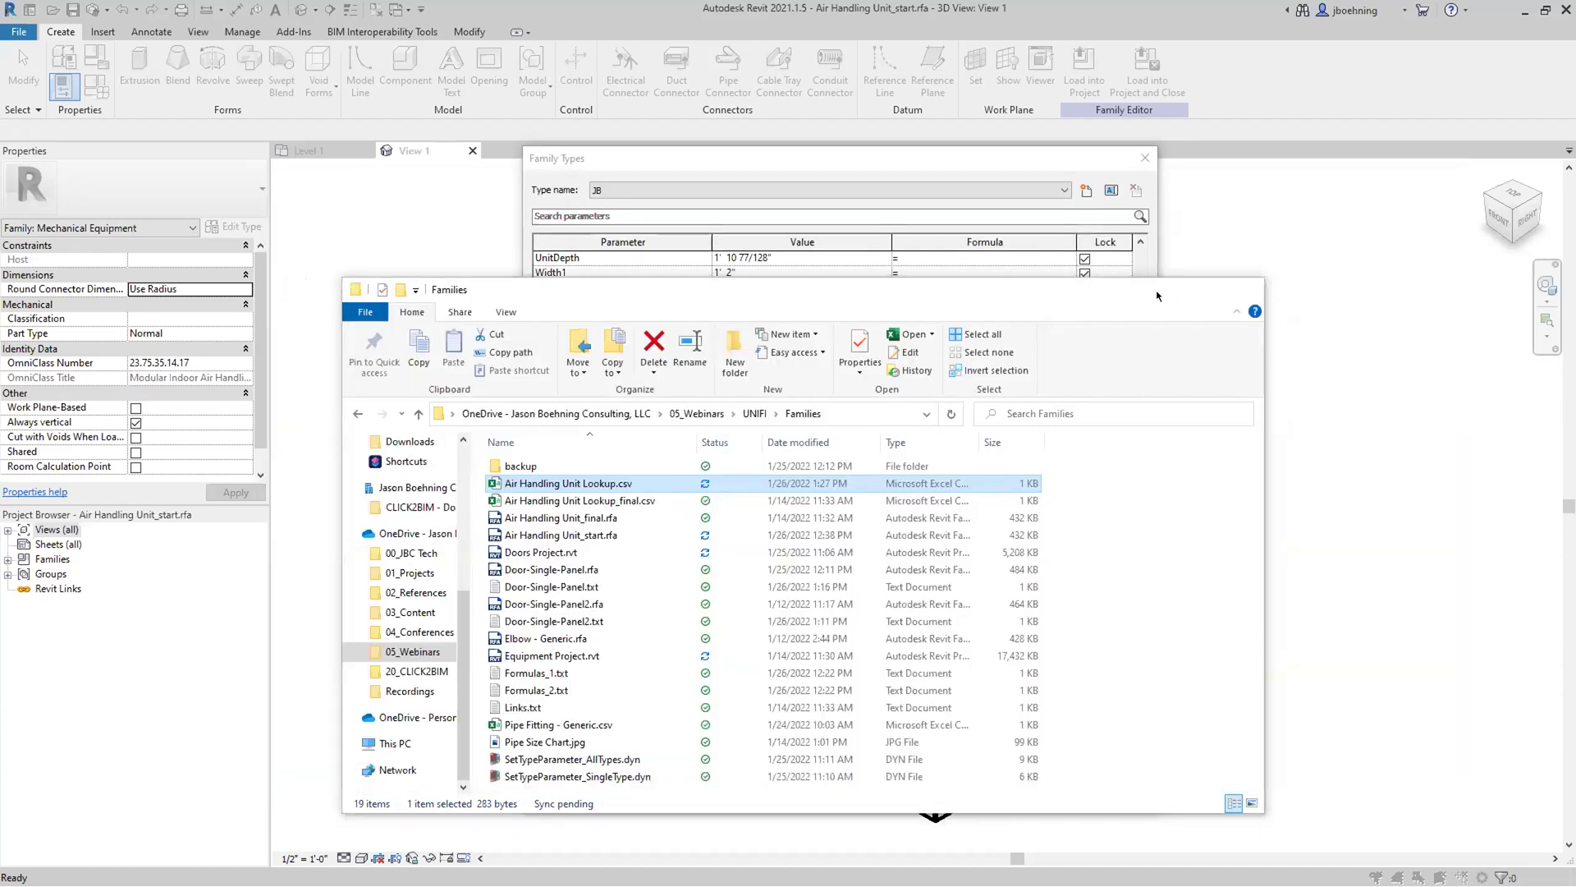
pyautogui.click(1245, 289)
# Reimport Air Handling Unit Lookup.csv into the Revit family, overwriting the existing lookup table.
pyautogui.click(1095, 760)
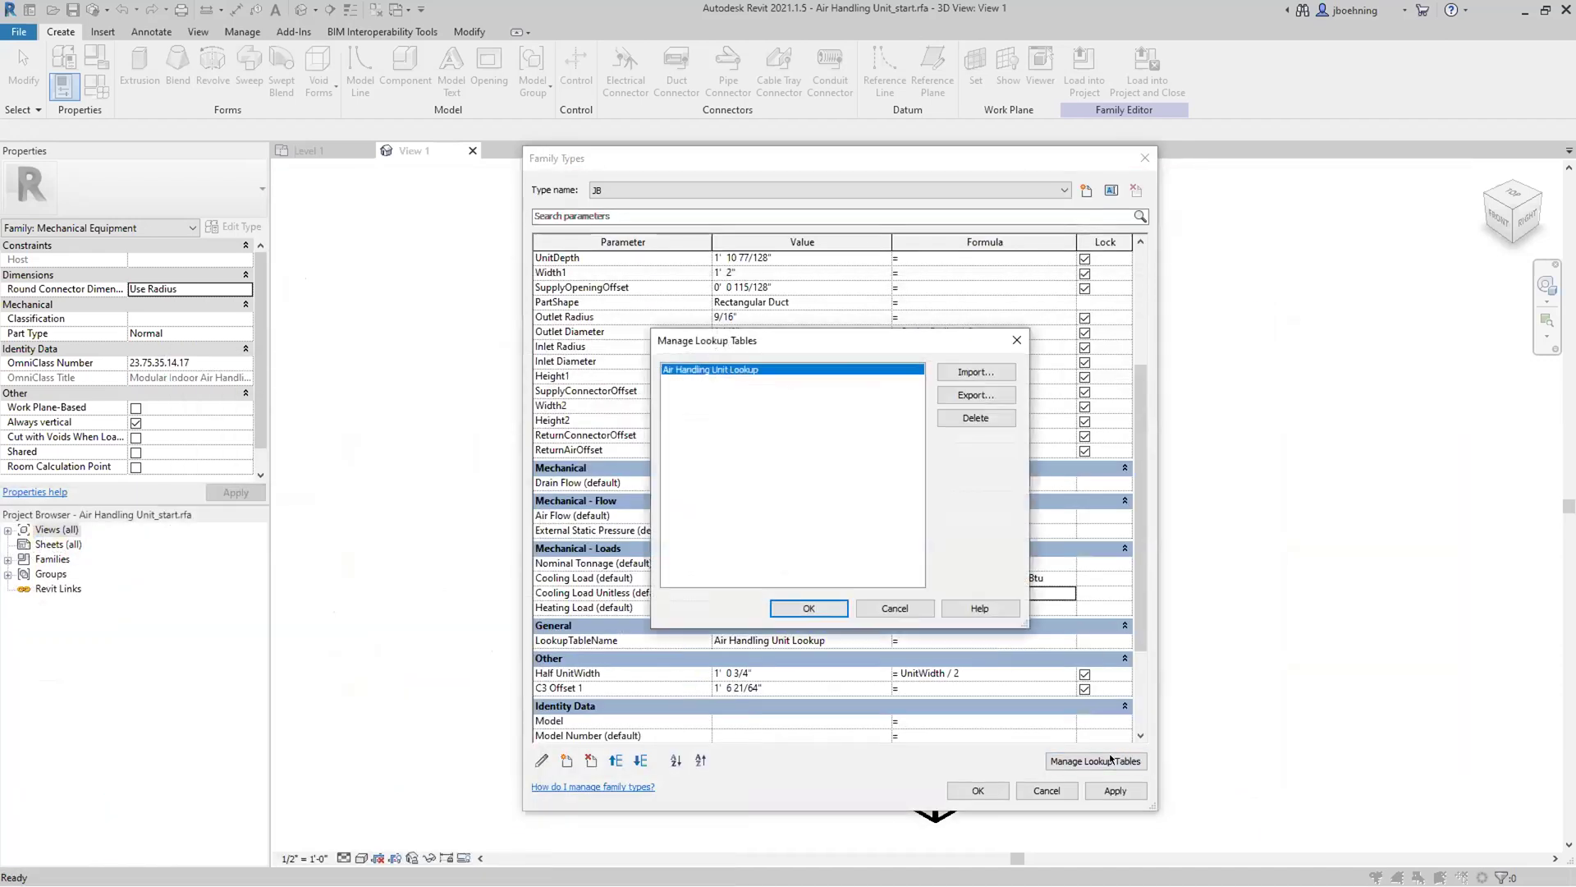
pyautogui.click(974, 370)
pyautogui.click(683, 371)
pyautogui.click(989, 653)
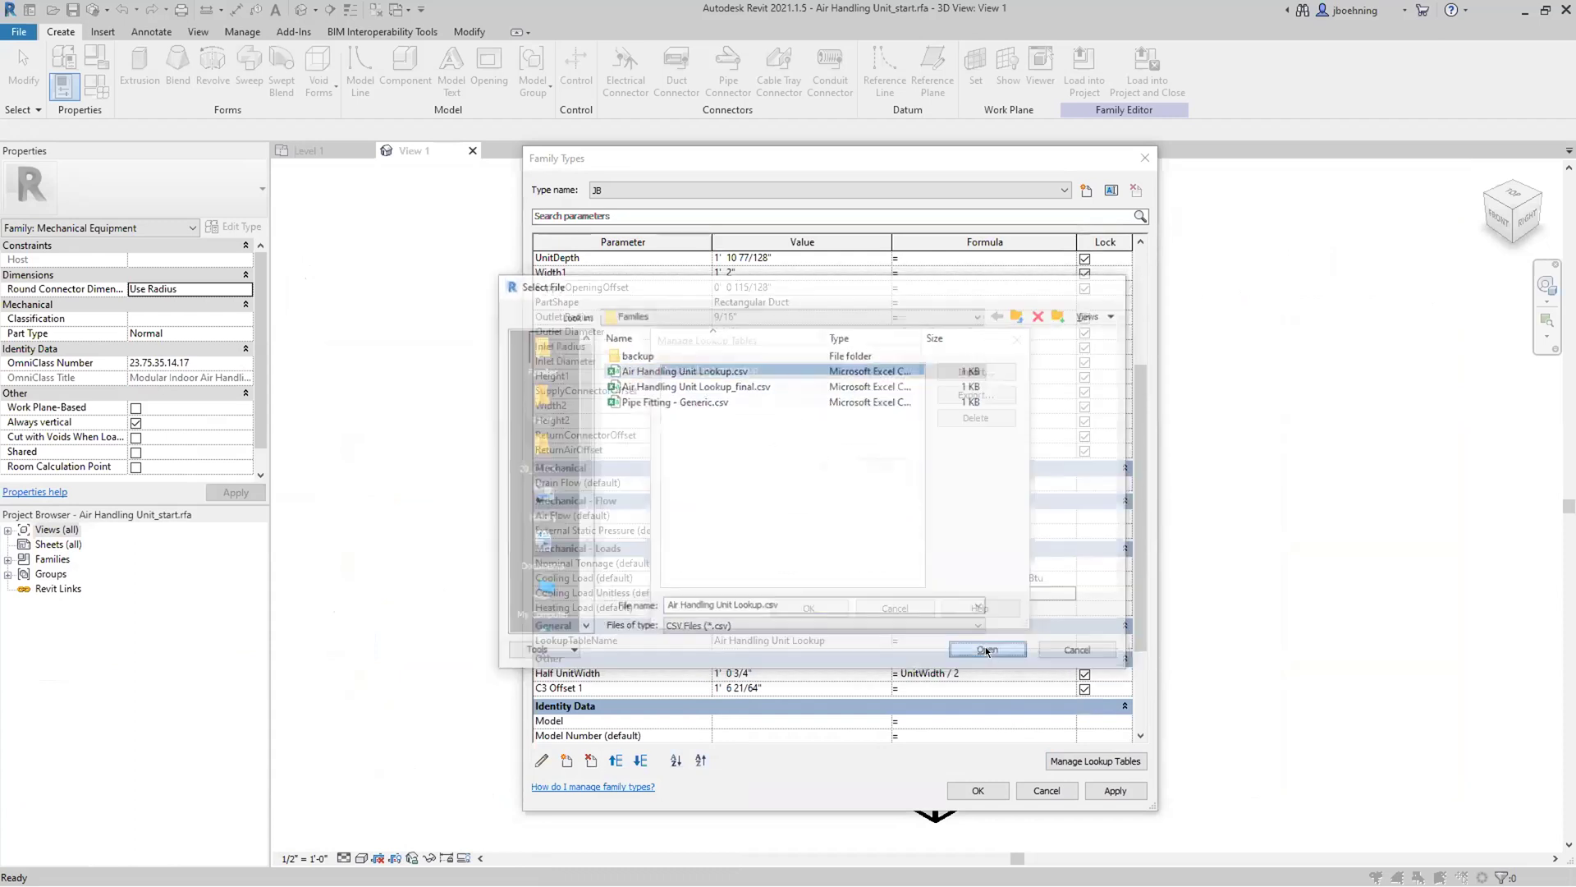
pyautogui.press('Return')
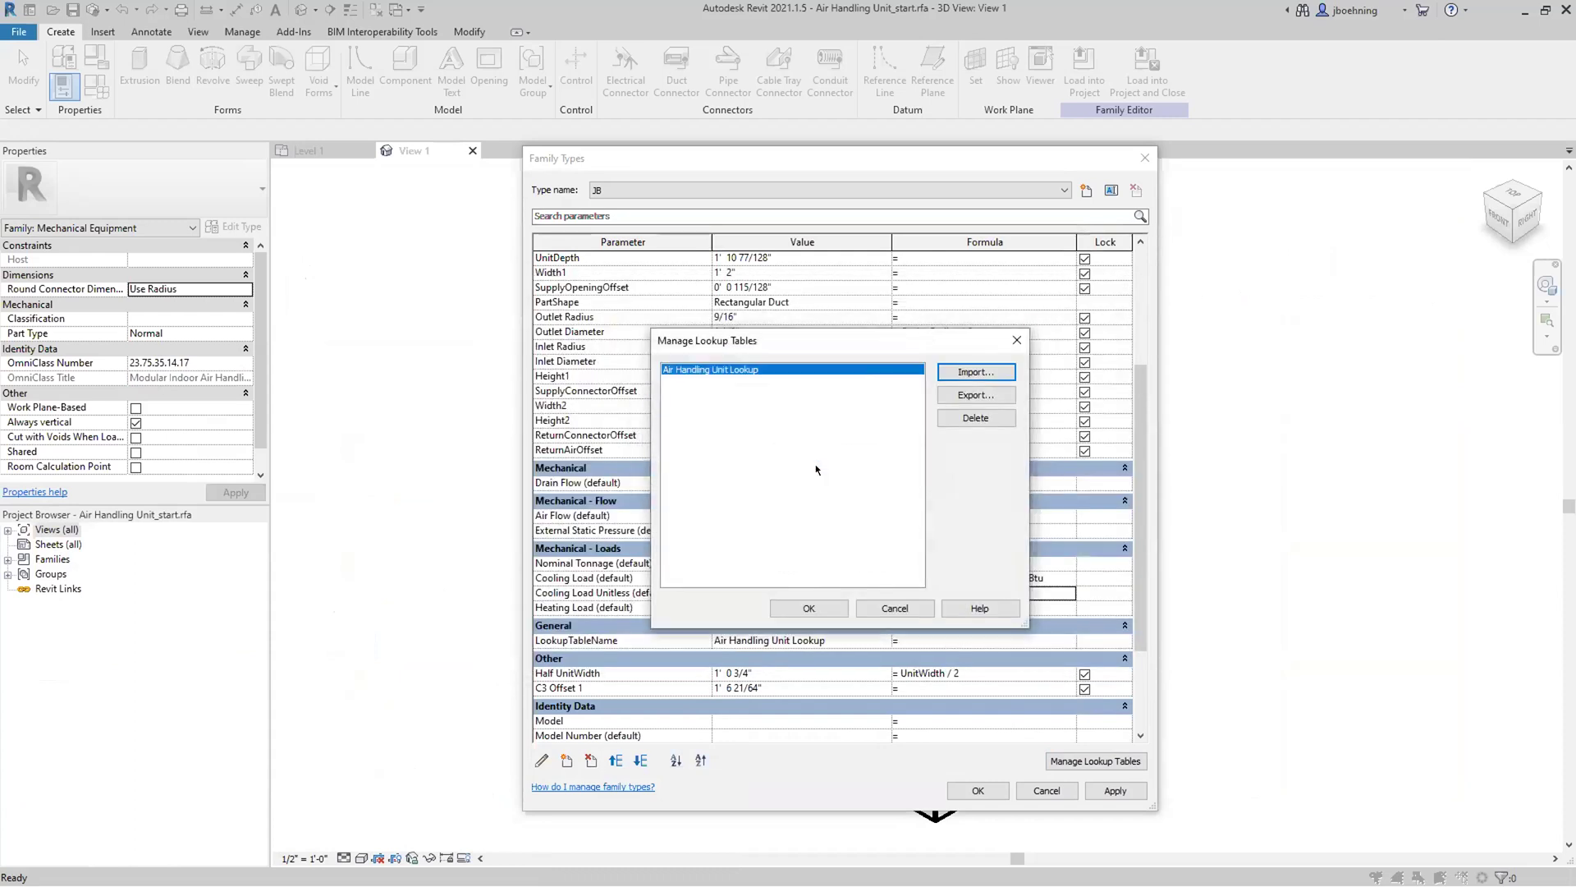
pyautogui.click(808, 607)
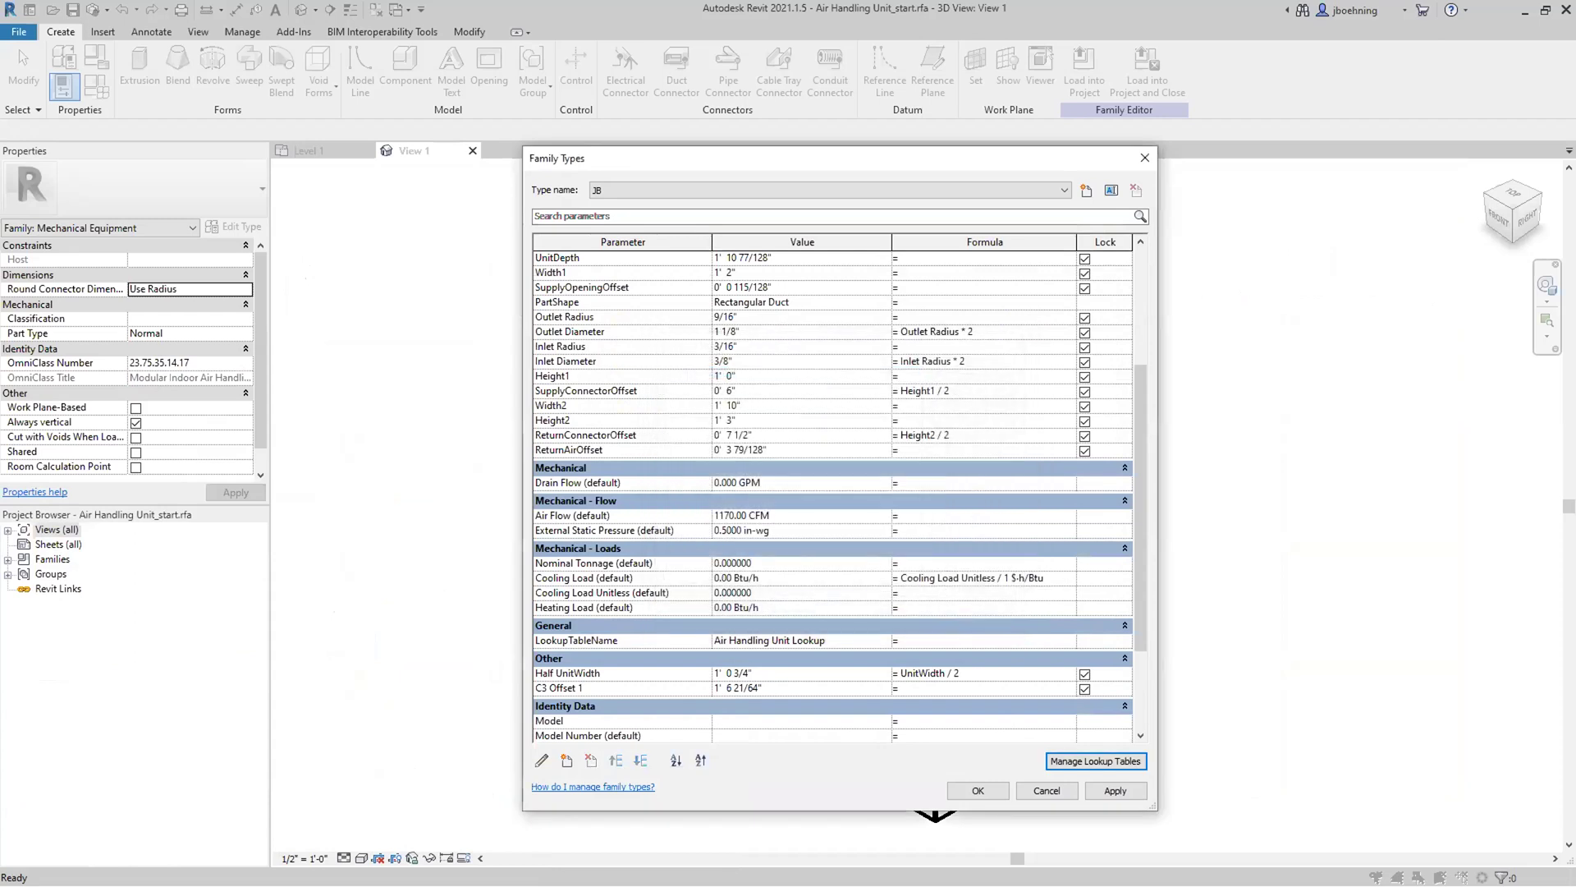
# Copy the Cooling Load Unitless size_lookup formula from Formulas_2.txt in Notepad into that parameter's formula in Revit's family types.
pyautogui.hotkey('alt', 'Tab')
pyautogui.moveTo(621, 446); pyautogui.dragTo(156, 447)
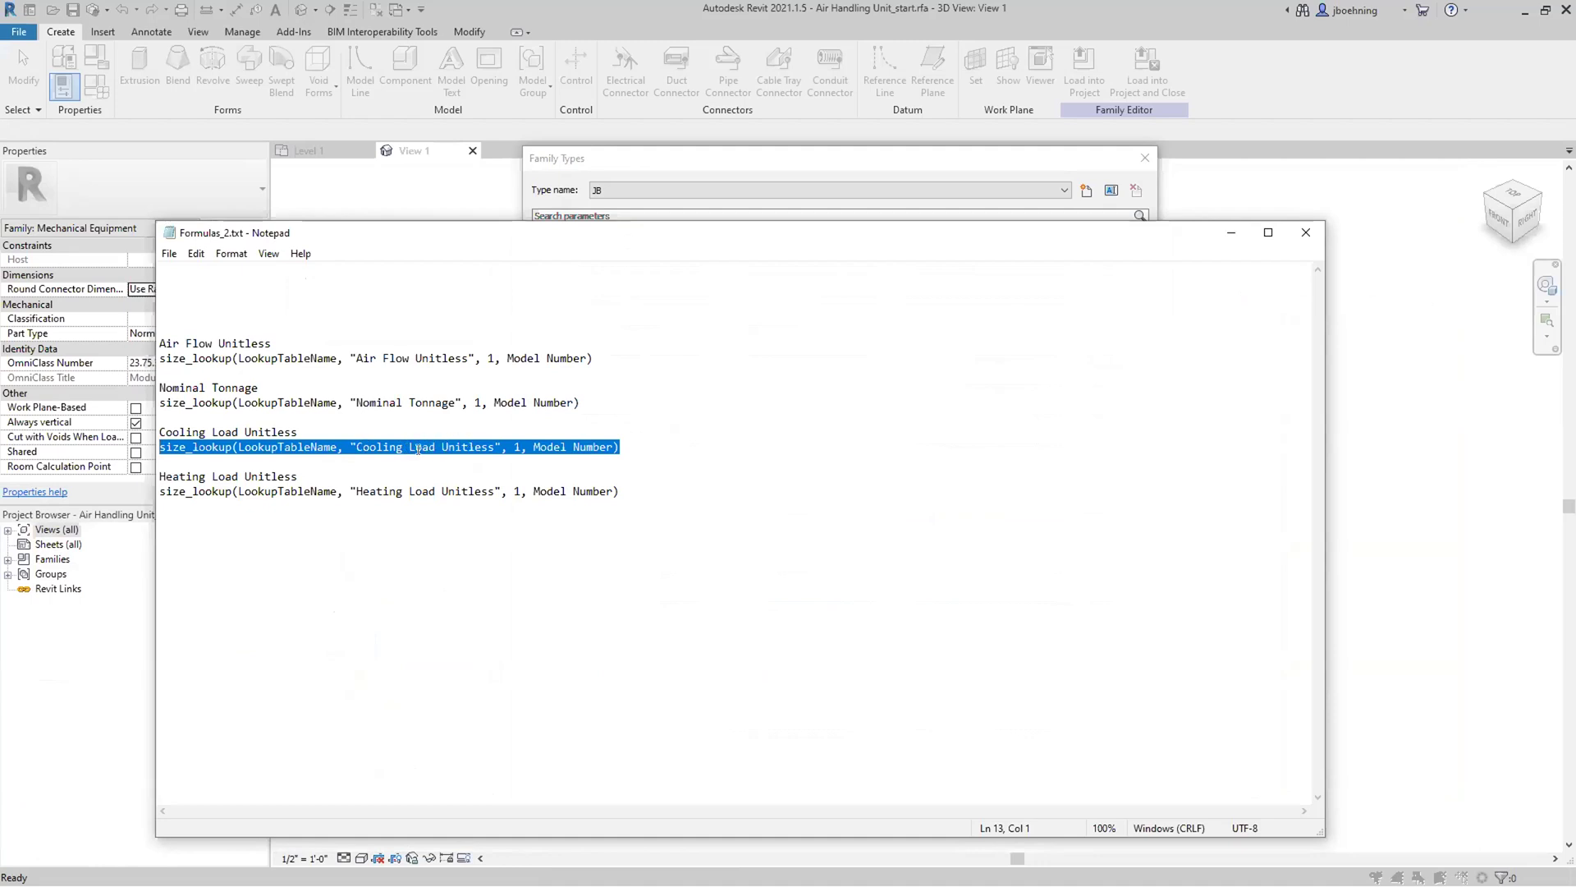
pyautogui.moveTo(1163, 233); pyautogui.dragTo(1159, 235)
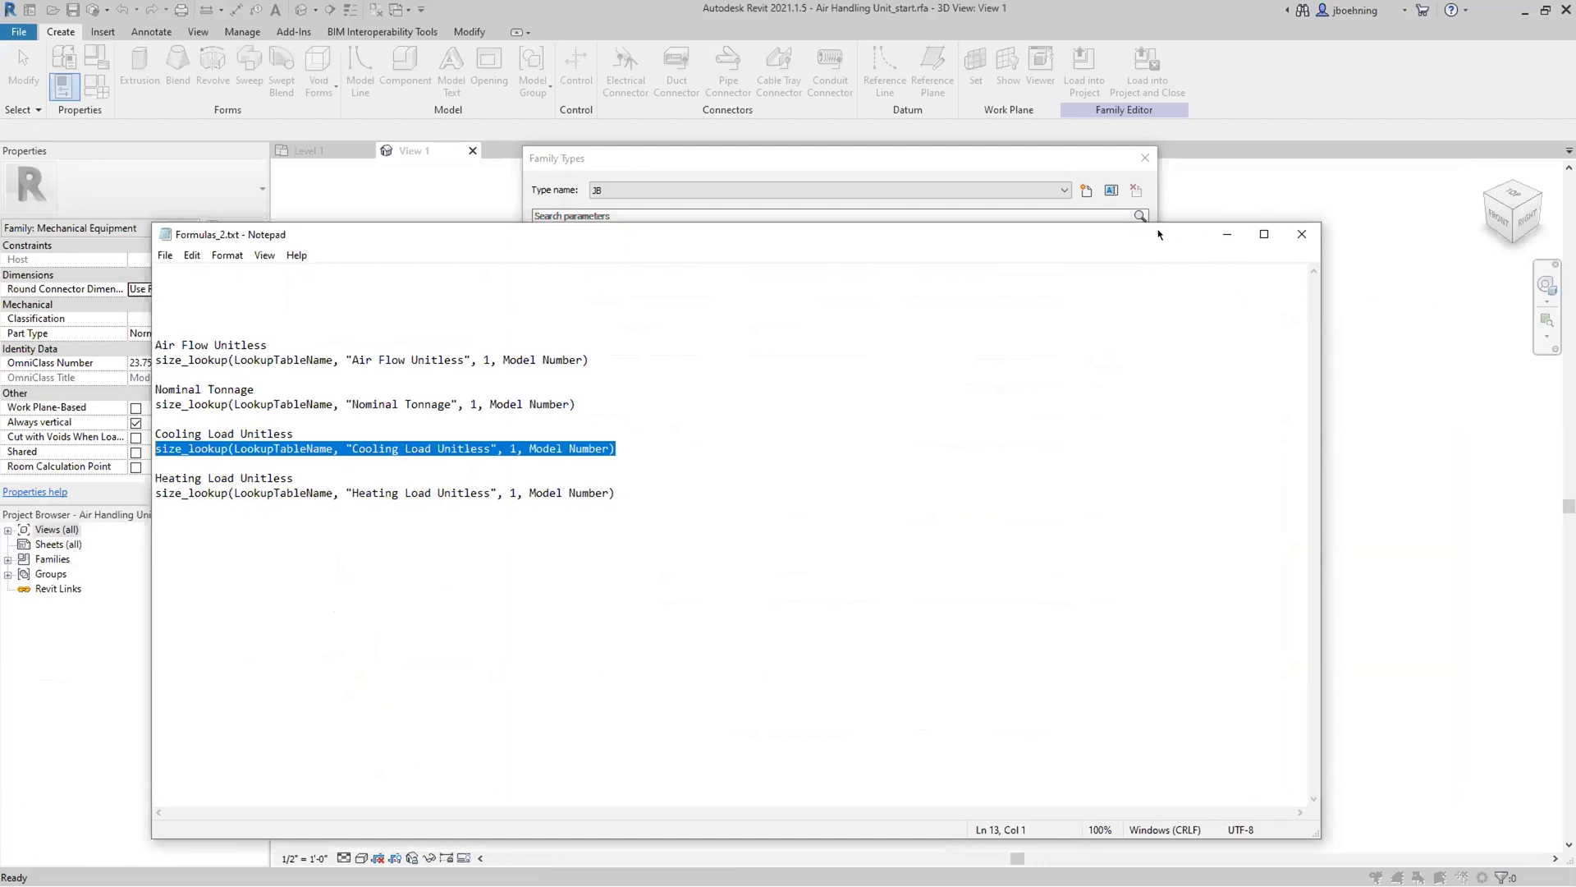
pyautogui.click(1227, 234)
pyautogui.click(921, 591)
pyautogui.hotkey('ctrl', 'v')
pyautogui.press('Return')
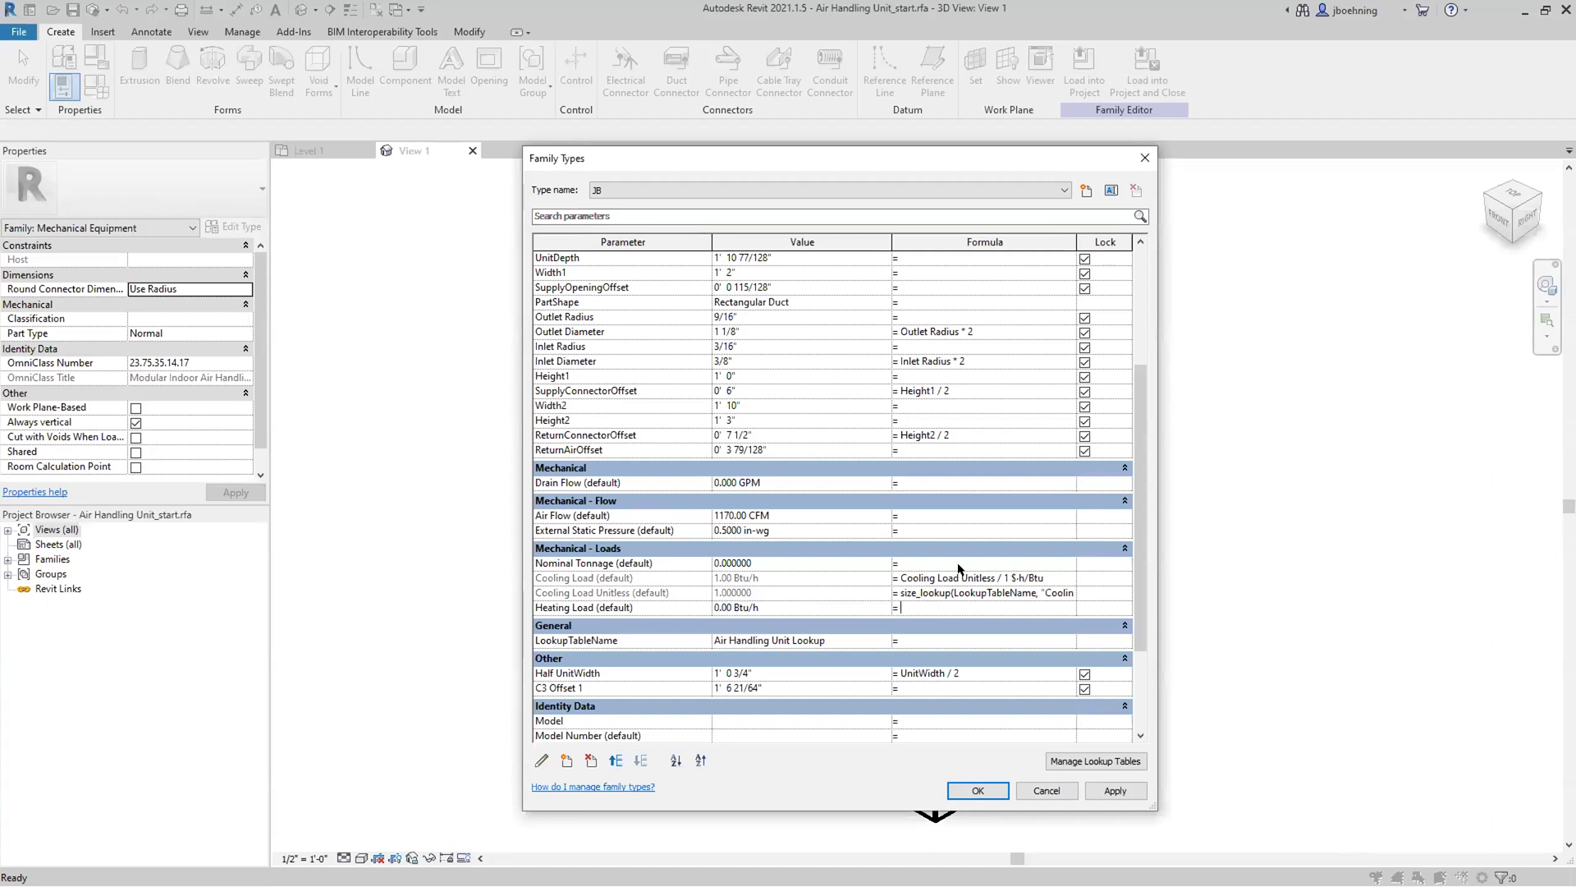
# Set the Model Number parameter's value to JB-5.
pyautogui.scroll(-5, 959, 568)
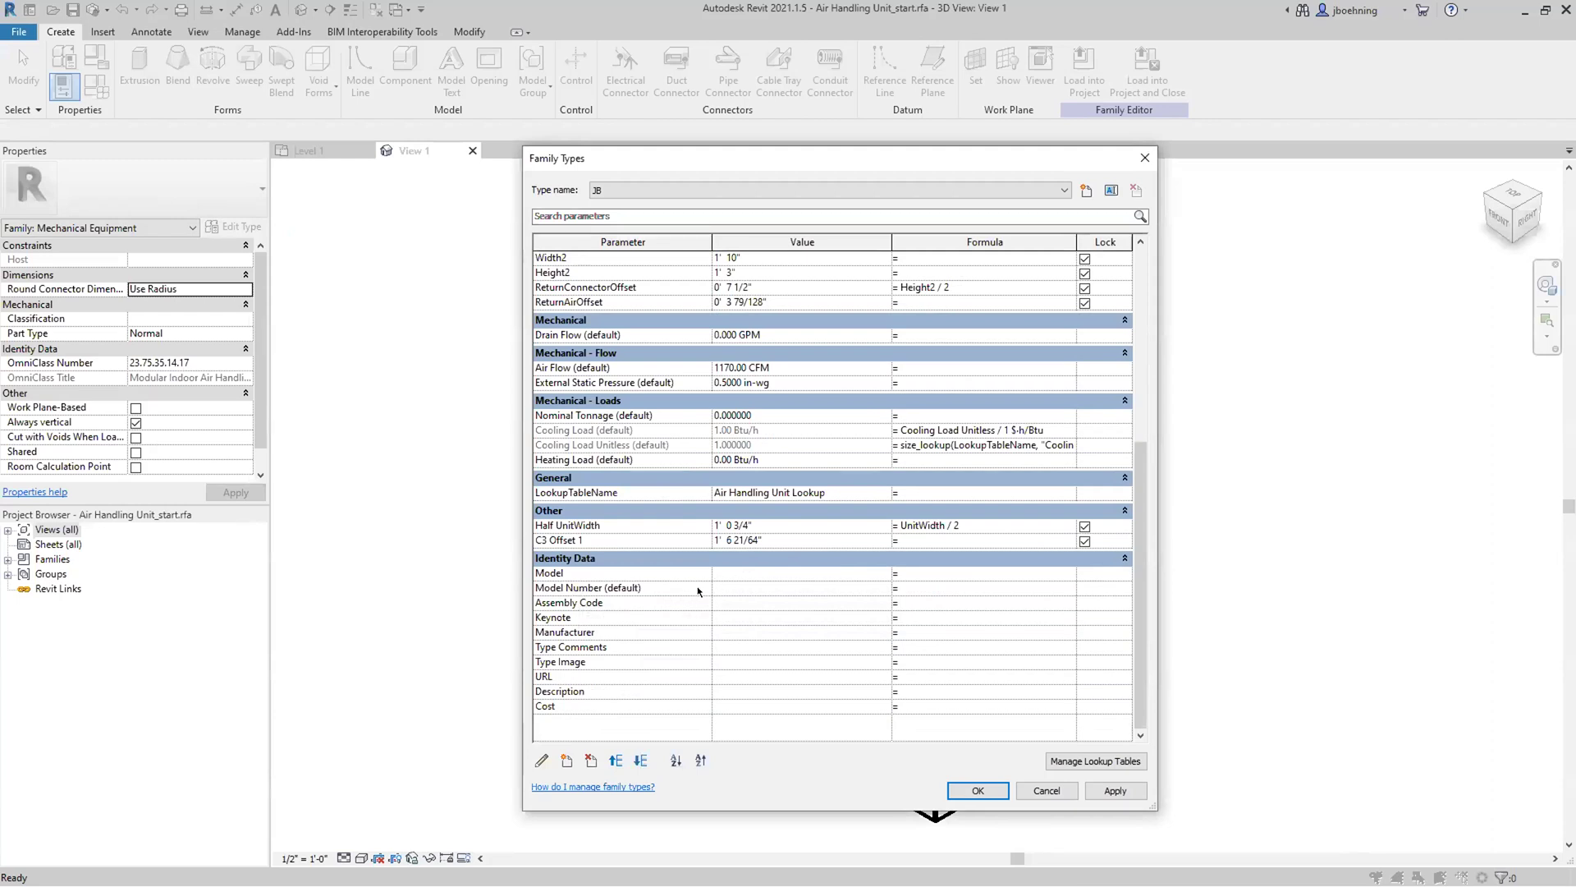
pyautogui.click(740, 585)
pyautogui.write('JB-5')
pyautogui.click(754, 603)
# Check the lookup values in Air Handling Unit Lookup.csv in Excel, close the file, and accept the family type changes in Revit.
pyautogui.hotkey('alt', 'Tab')
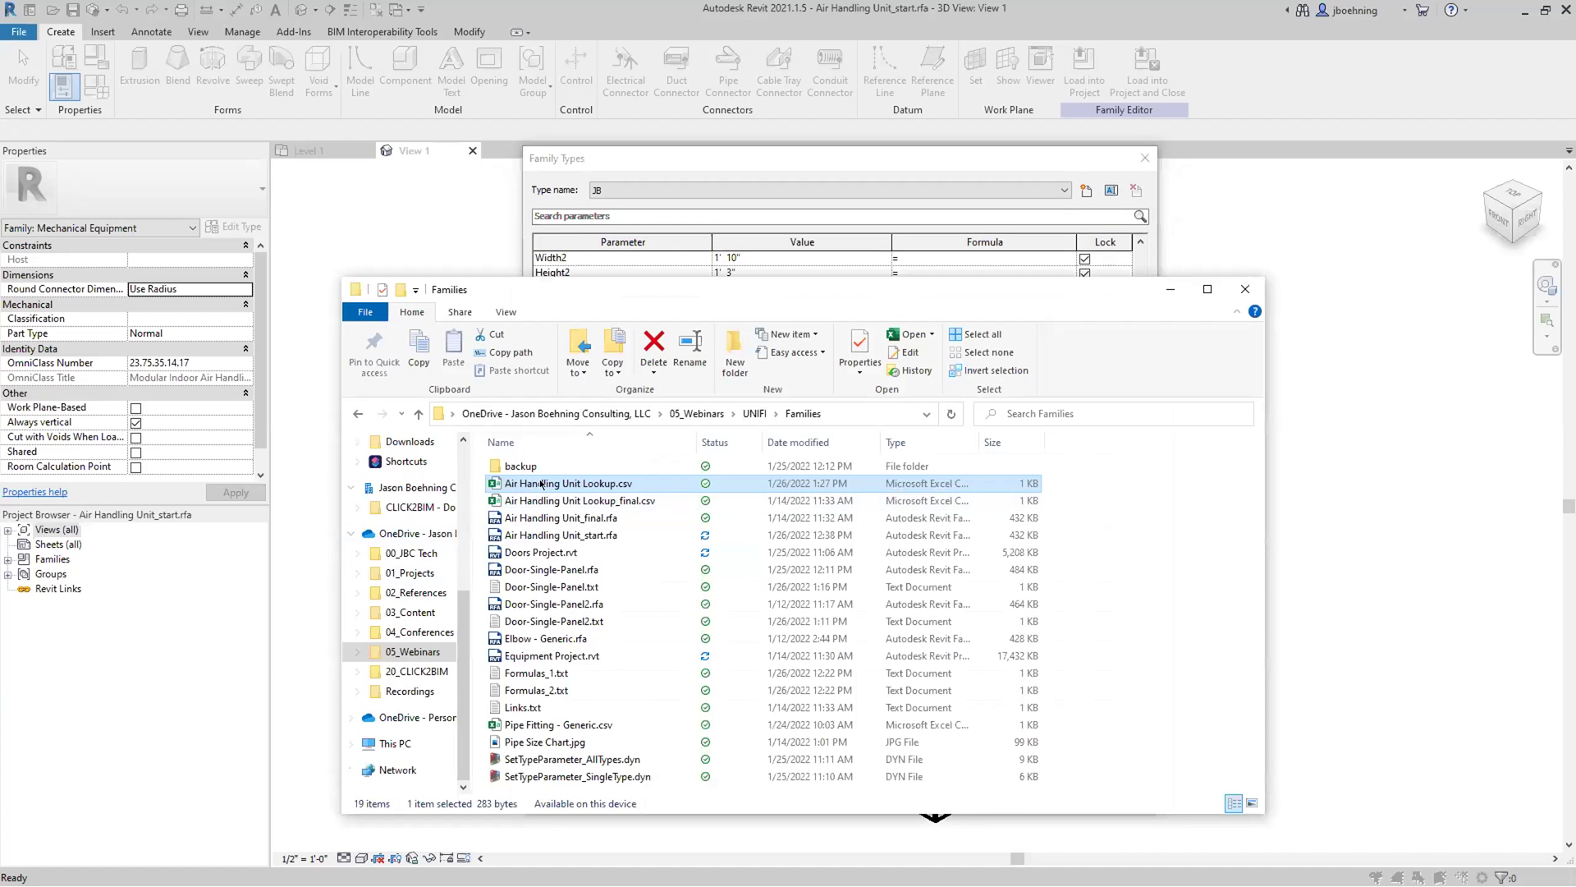
pyautogui.doubleClick(542, 484)
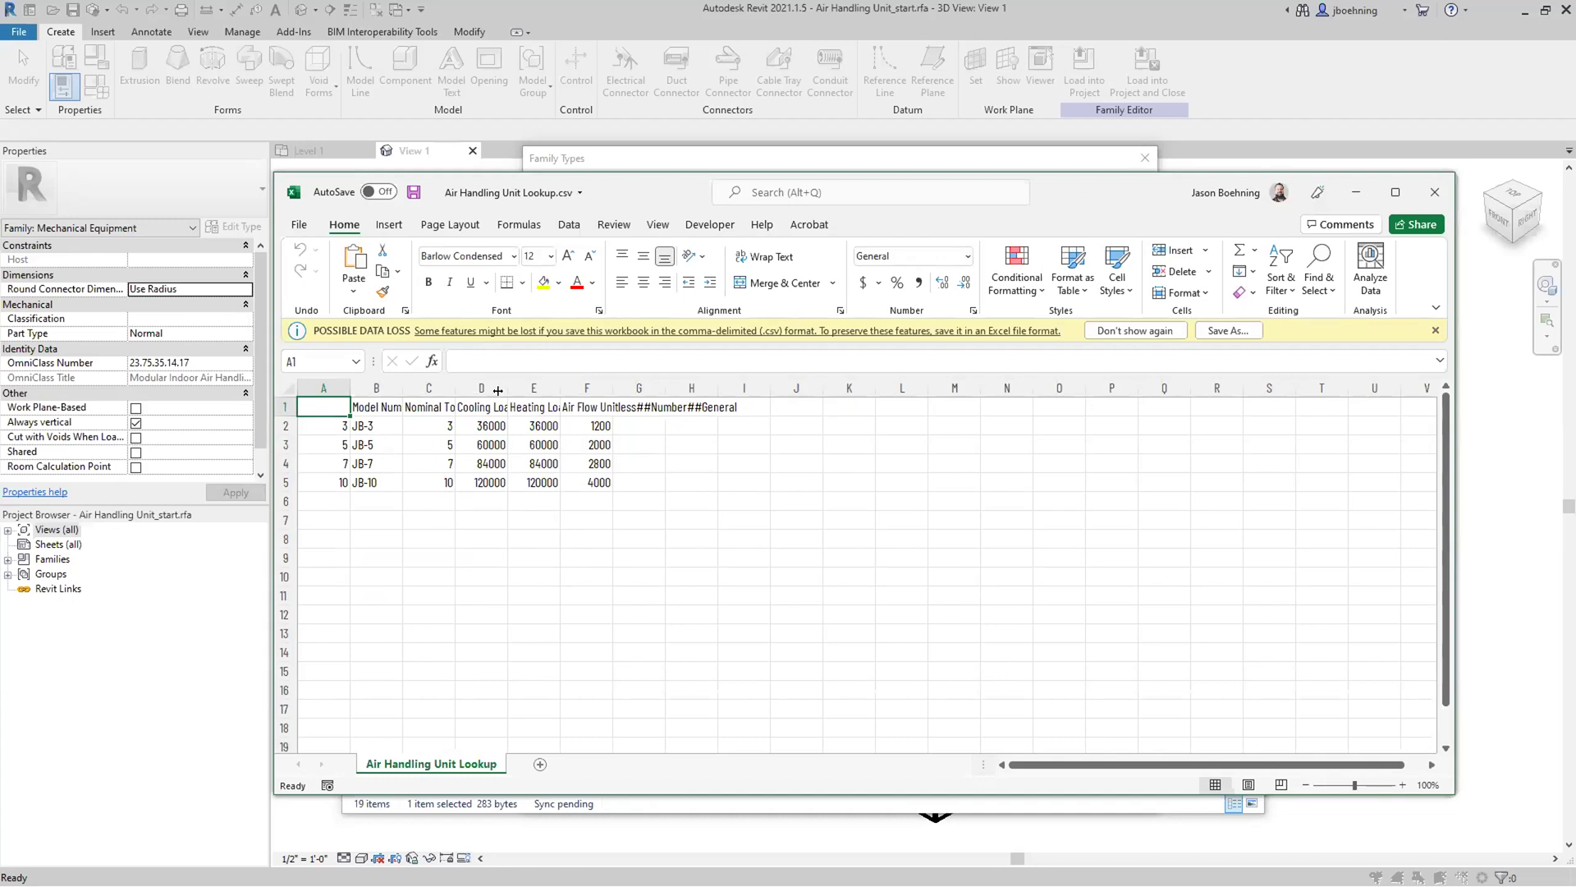
pyautogui.click(1435, 192)
pyautogui.click(1171, 291)
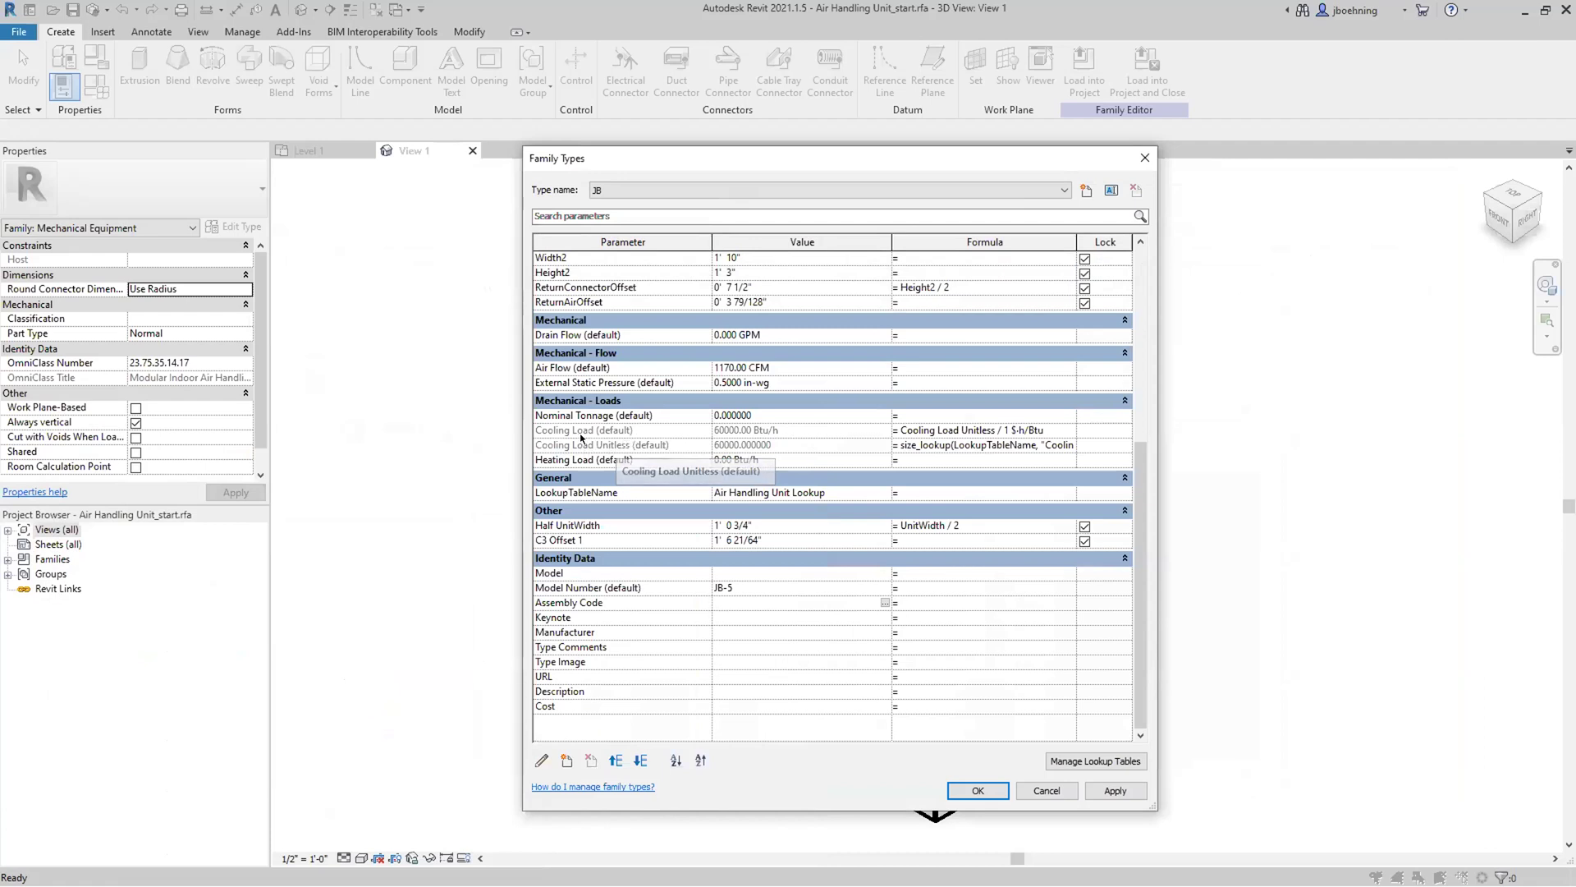
pyautogui.click(978, 790)
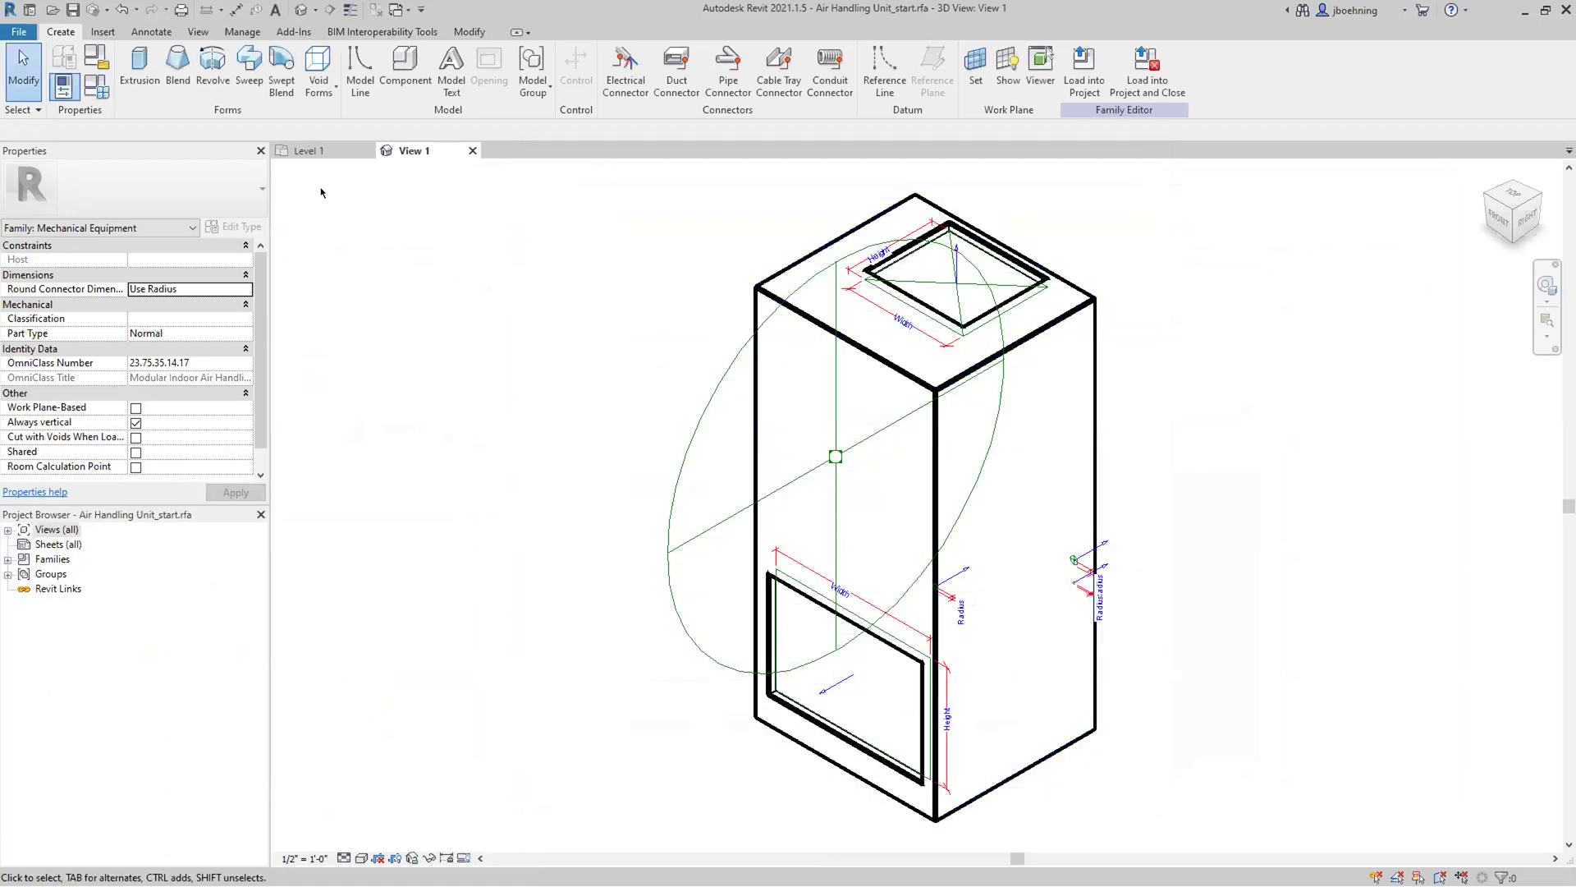
# Switch to the Equipment Project floor plan and inspect the load properties and Model Number of the first two air handling units.
pyautogui.click(320, 152)
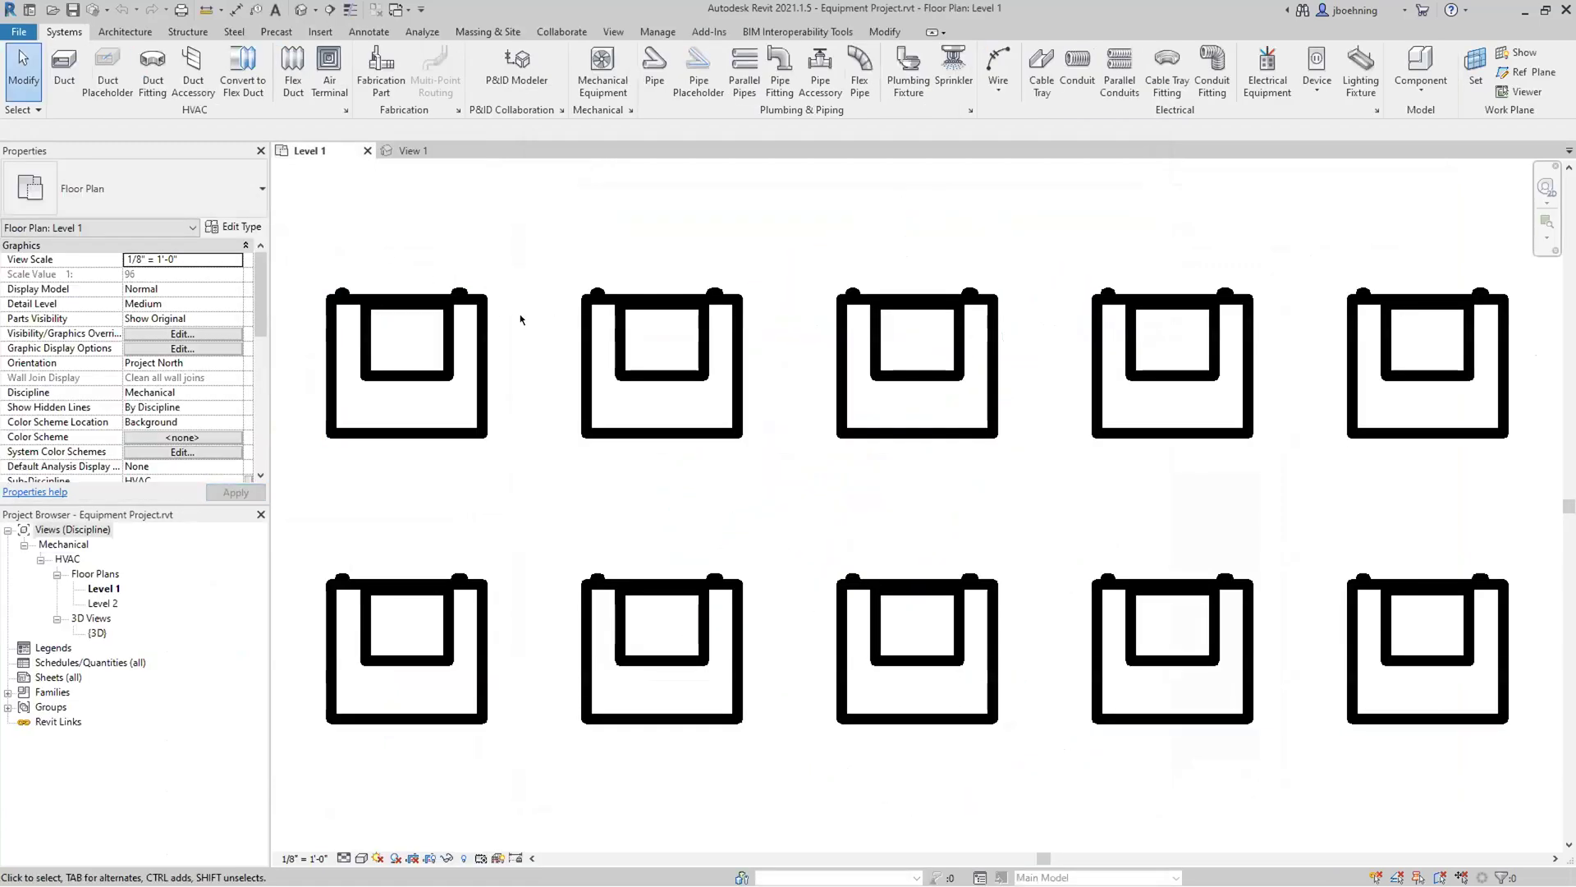
pyautogui.scroll(-1, 521, 317)
pyautogui.click(490, 320)
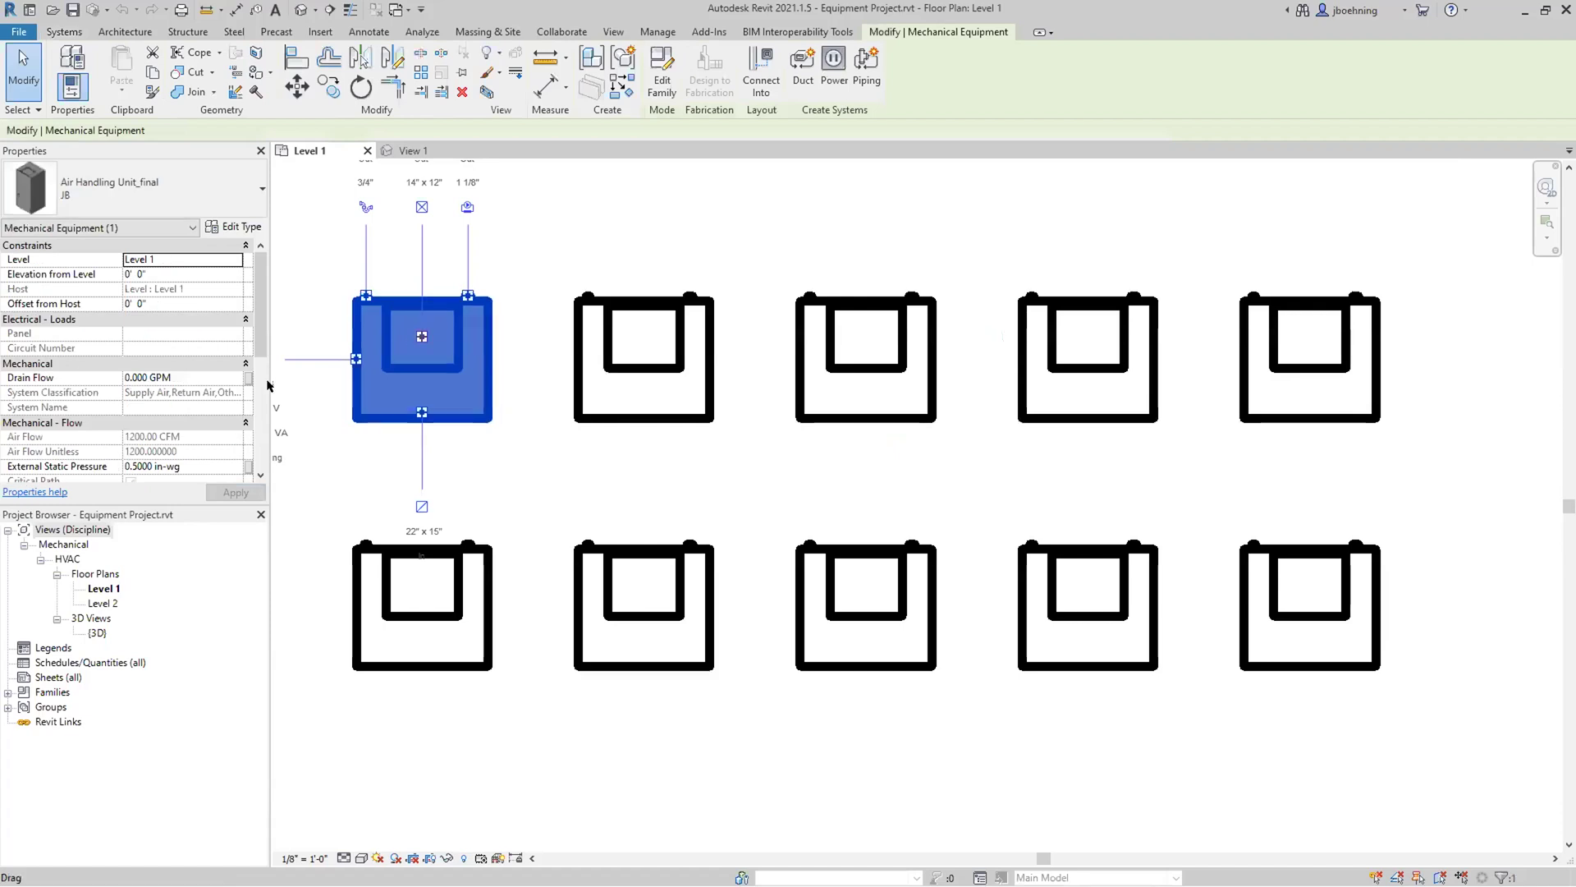
pyautogui.scroll(-3, 160, 384)
pyautogui.scroll(-3, 160, 384)
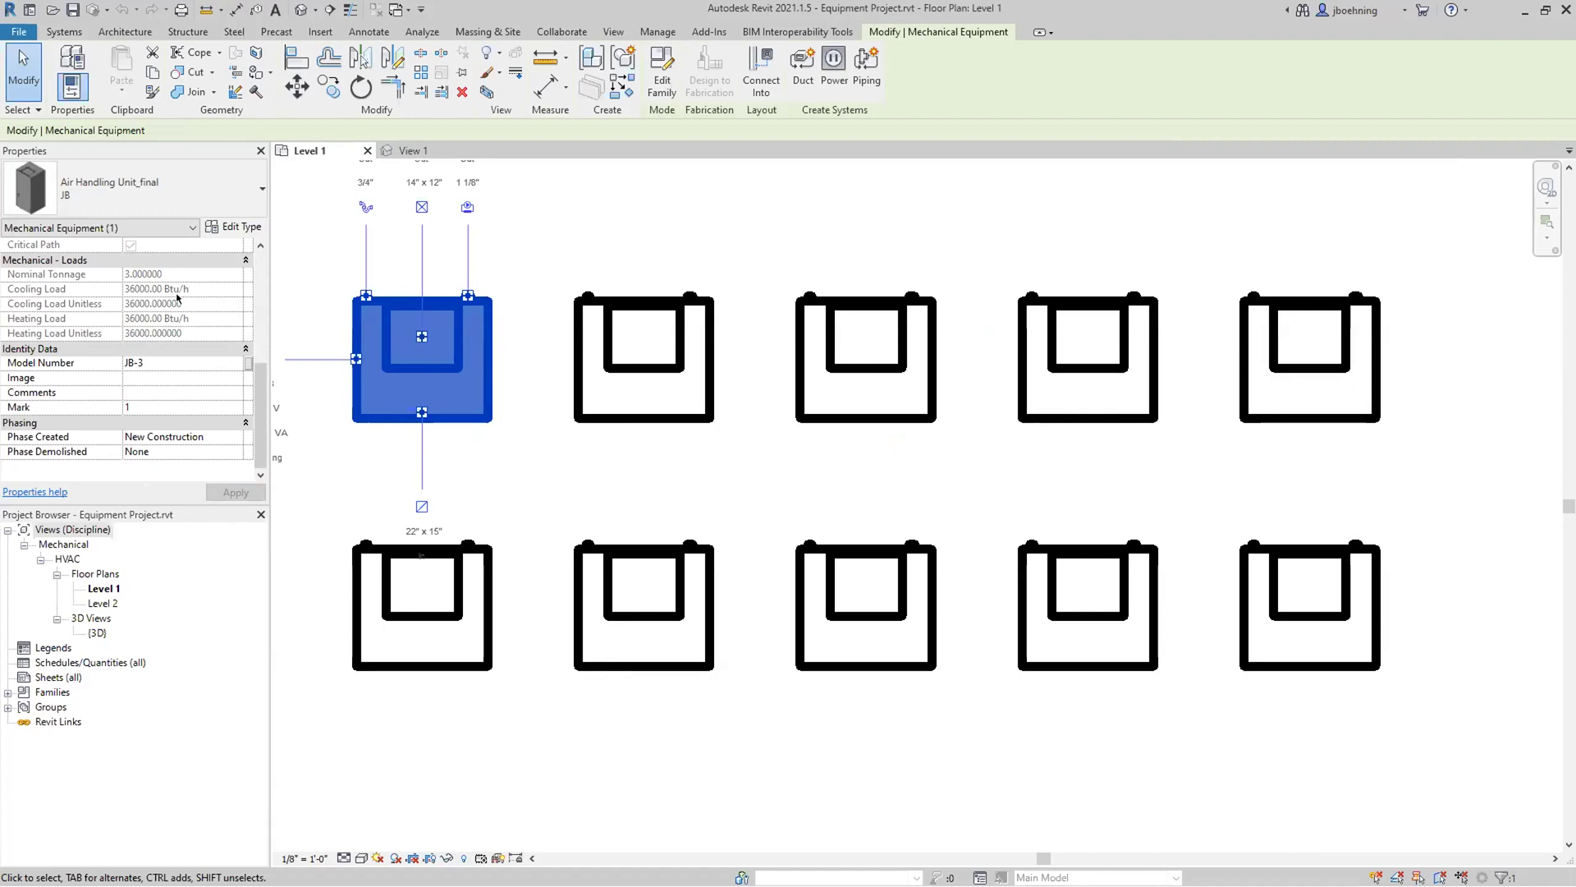
pyautogui.click(584, 318)
pyautogui.click(584, 318)
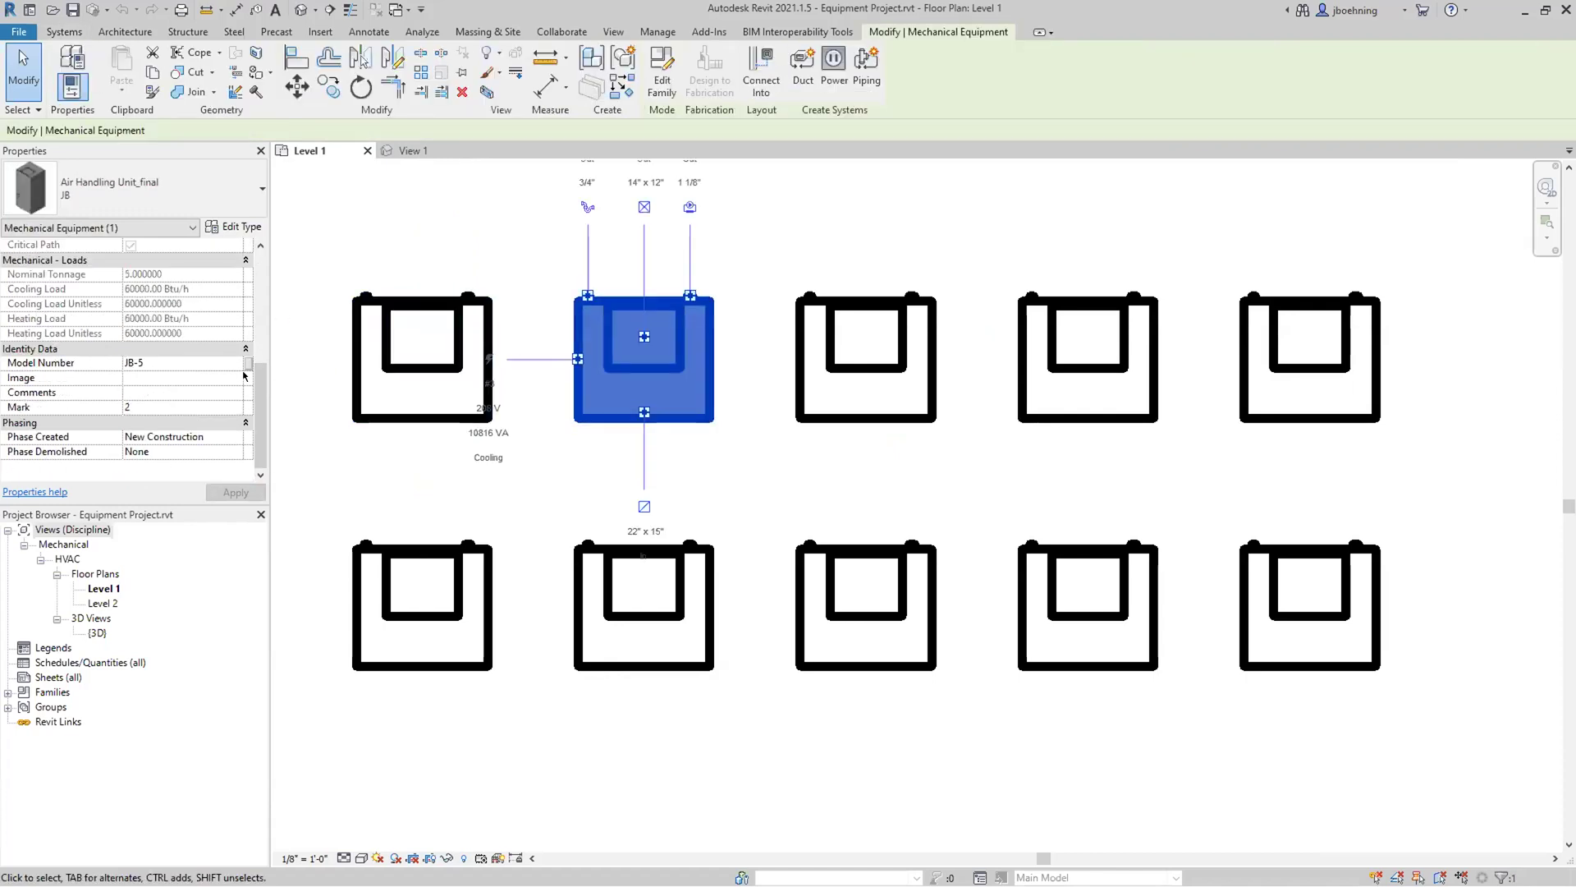
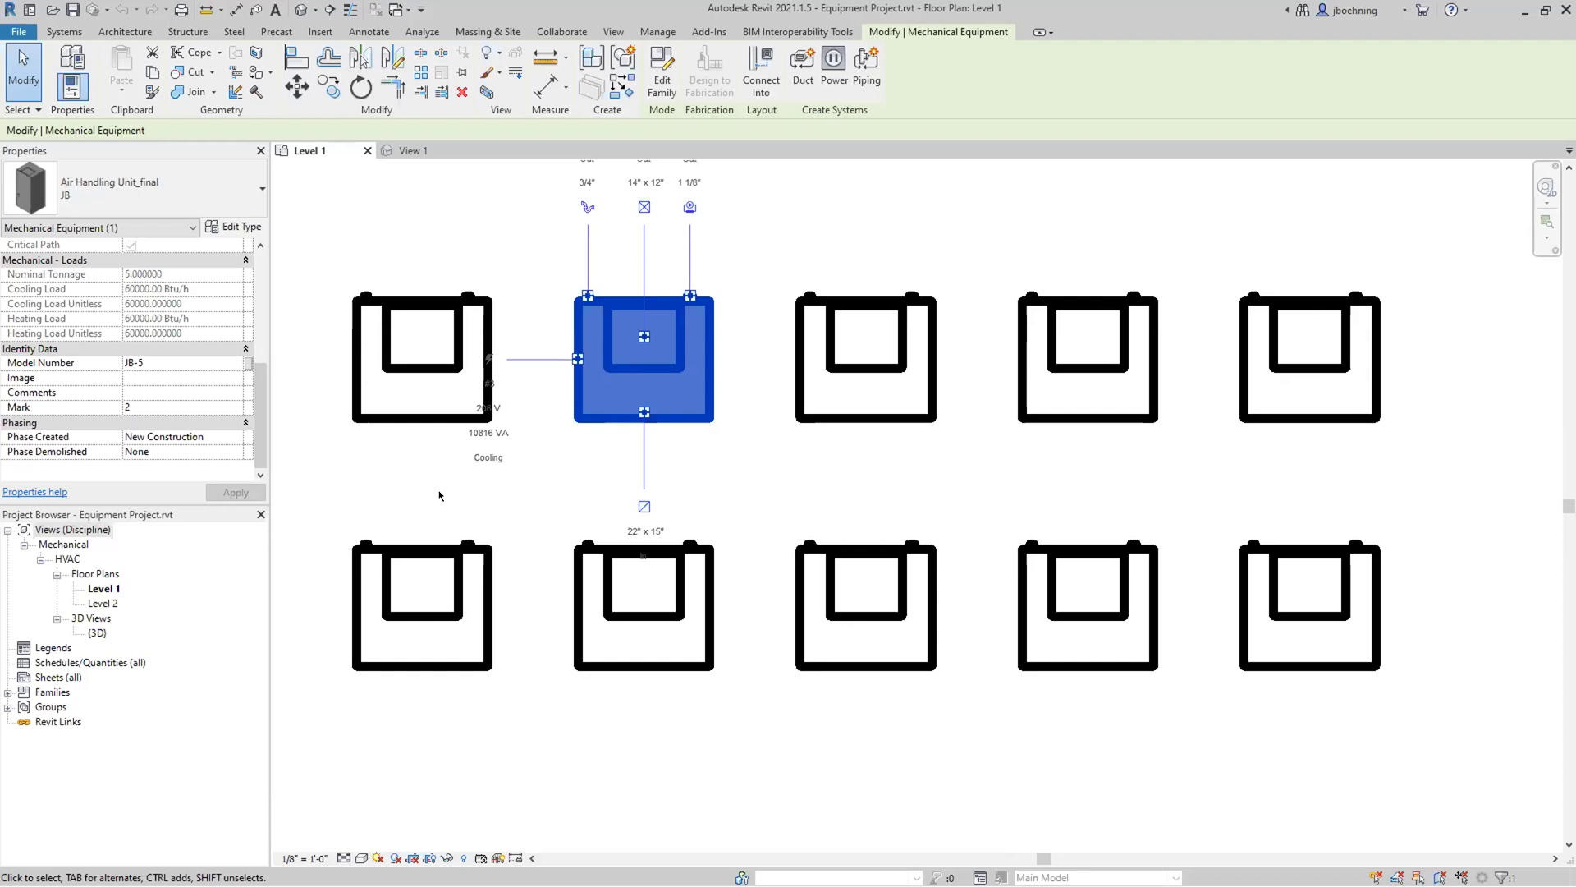
# Deselect the air handling unit and review the size_lookup formulas in Formulas_2.txt in Notepad.
pyautogui.click(439, 495)
pyautogui.scroll(-3, 459, 492)
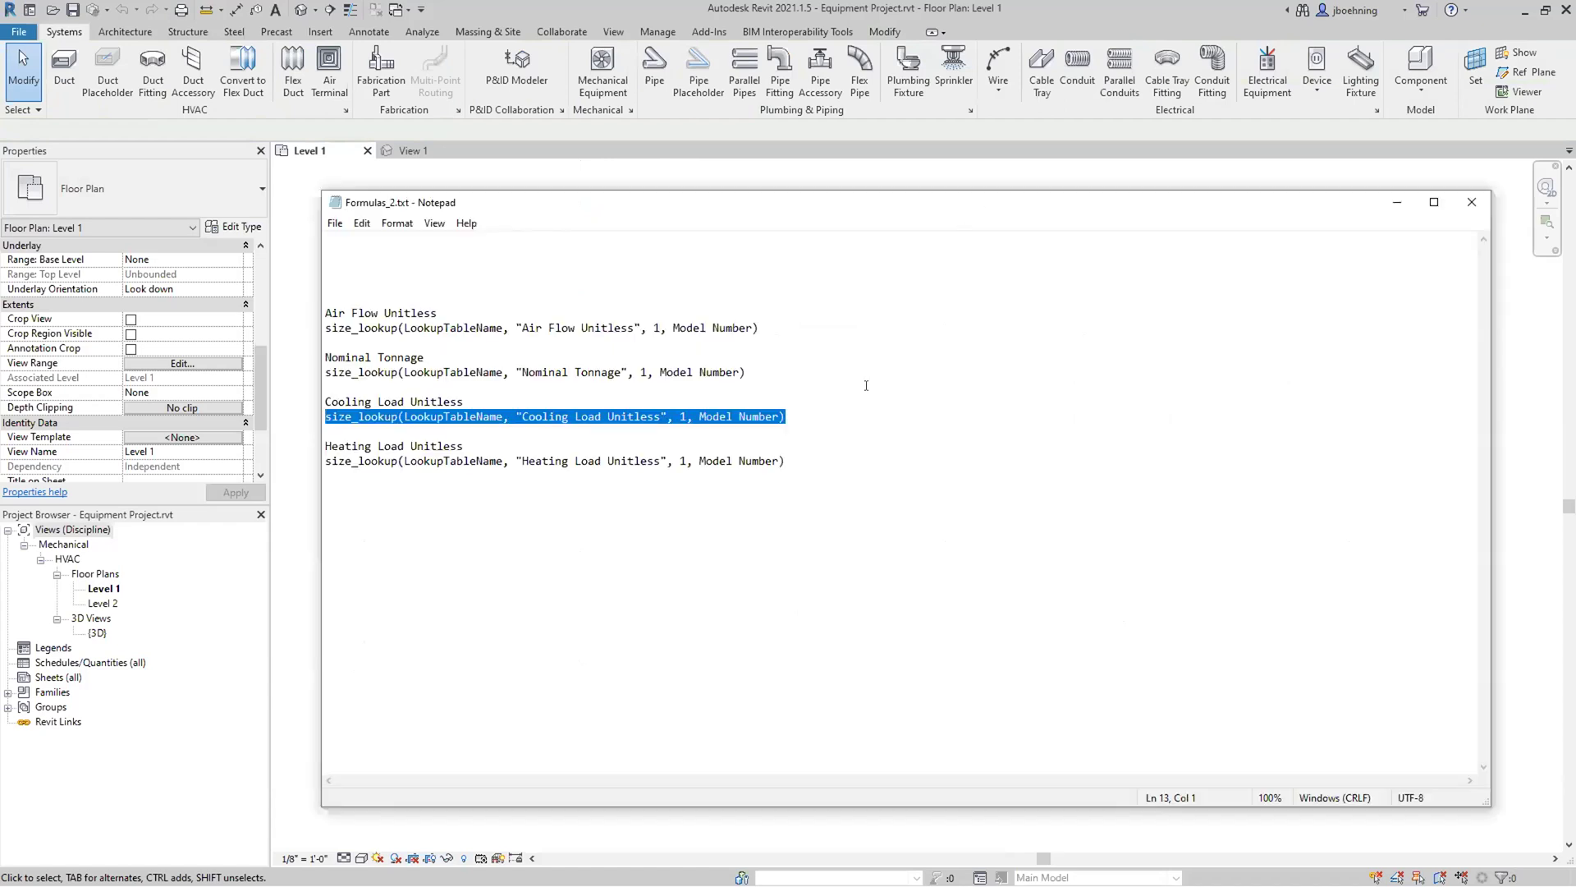
pyautogui.click(824, 449)
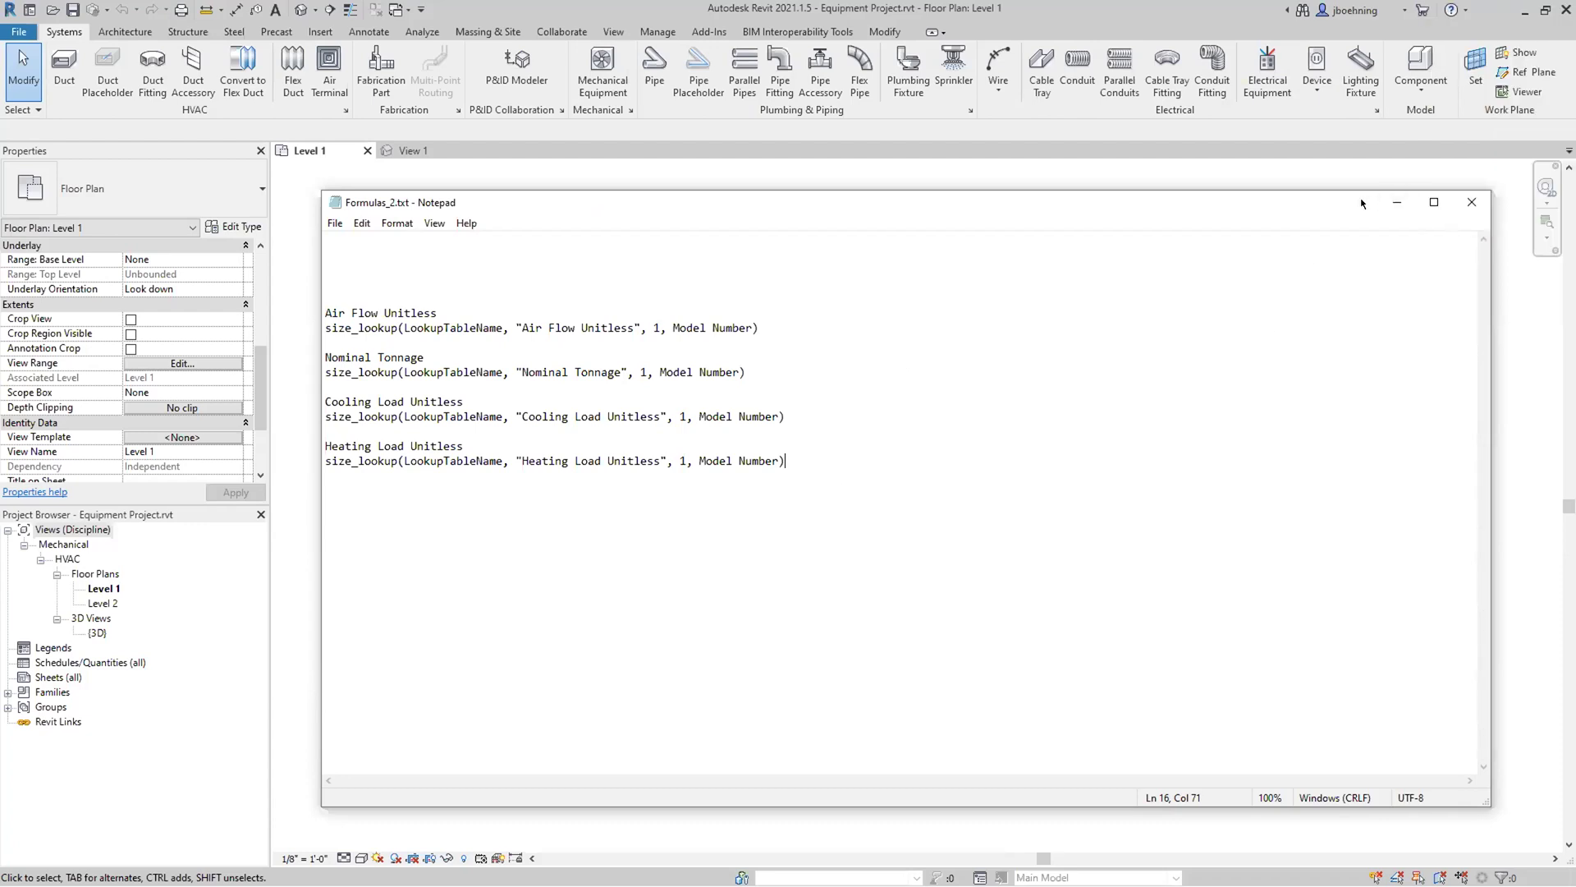
pyautogui.click(1396, 202)
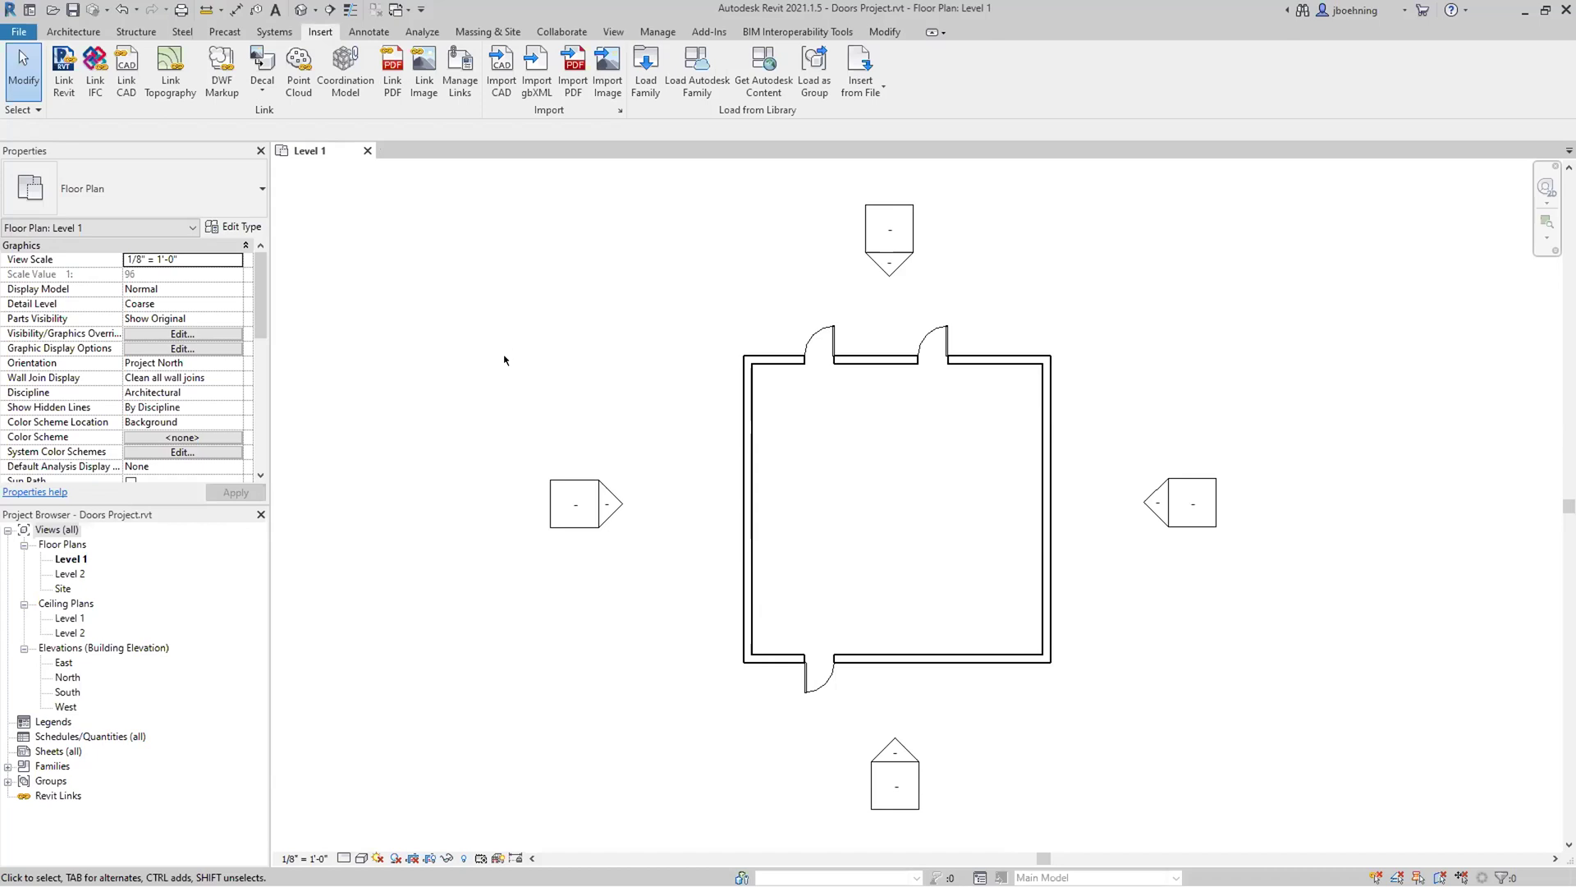
# Launch Dynamo from the Doors Project and open the recent SetTypeParameter_AllTypes graph.
pyautogui.click(658, 31)
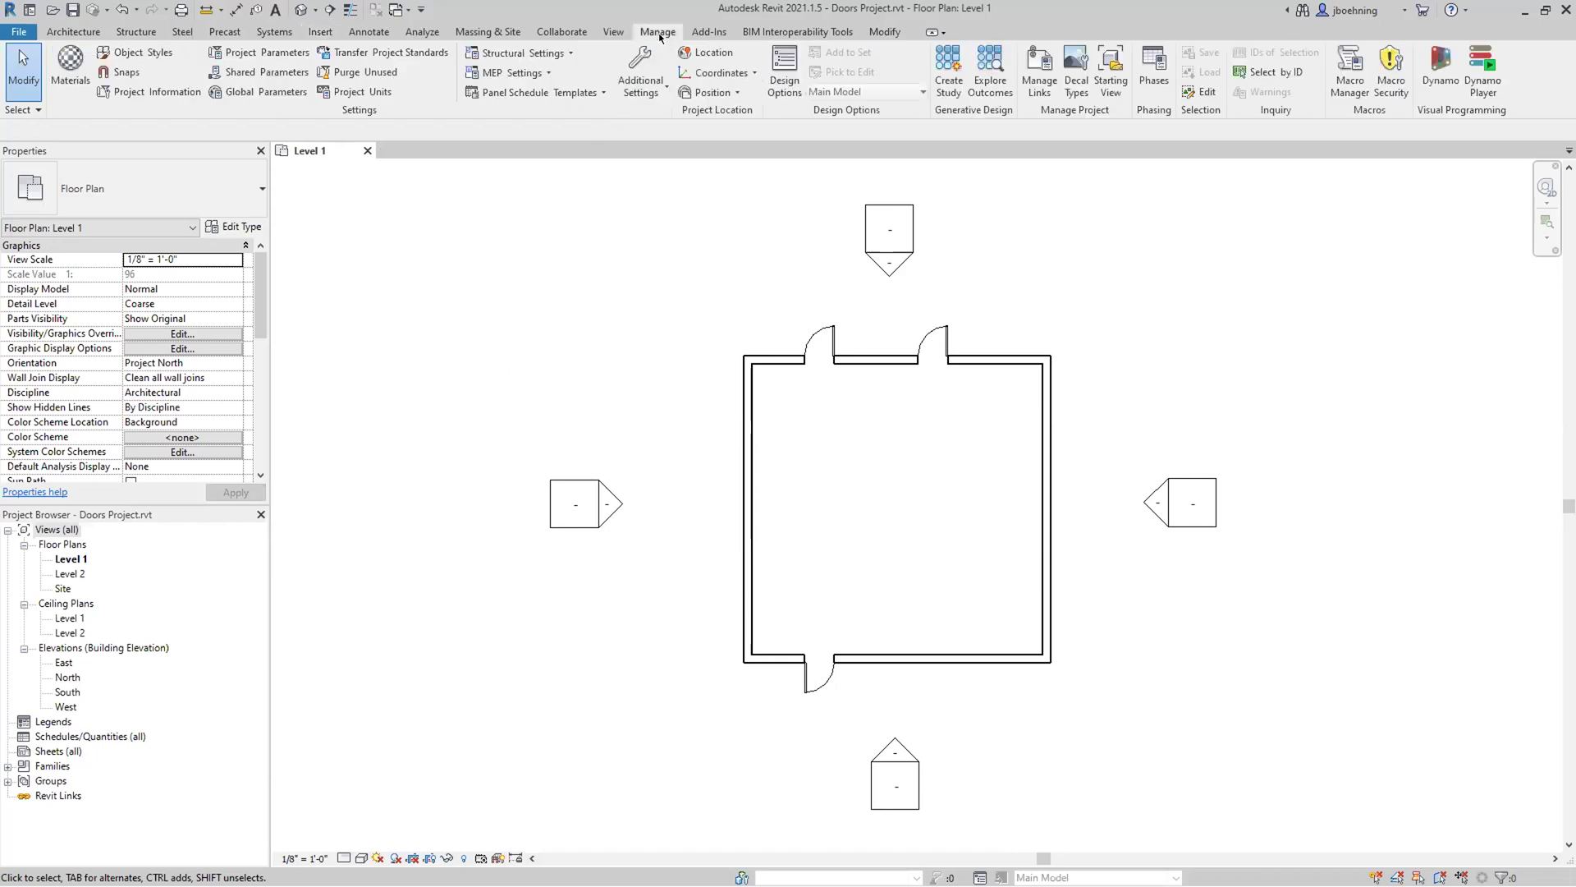
pyautogui.click(1433, 99)
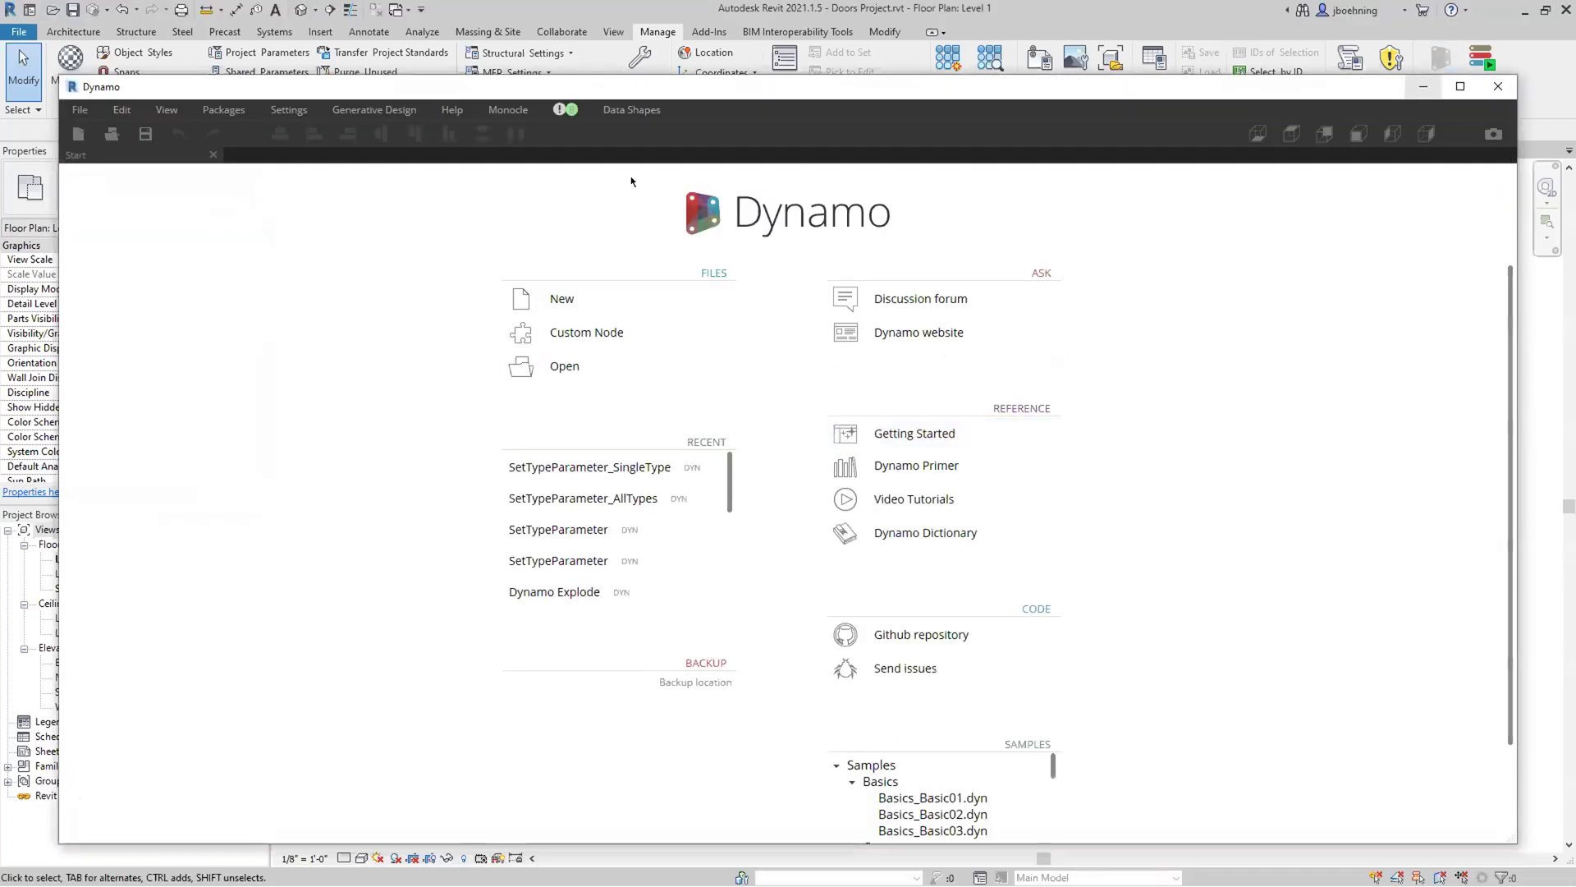
pyautogui.moveTo(640, 87); pyautogui.dragTo(645, 83)
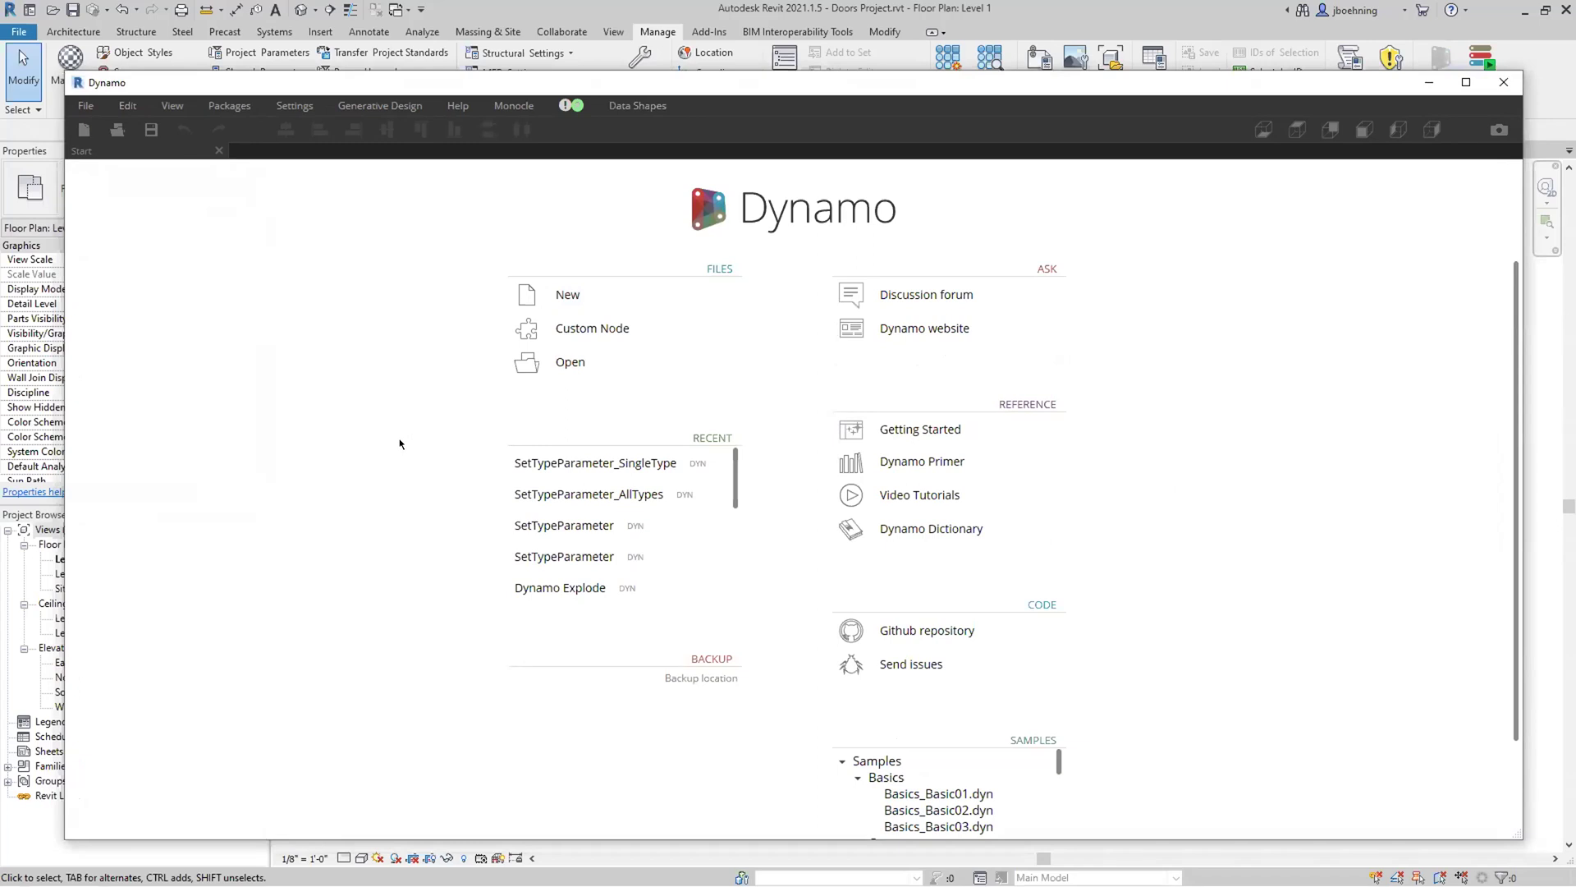
pyautogui.click(568, 501)
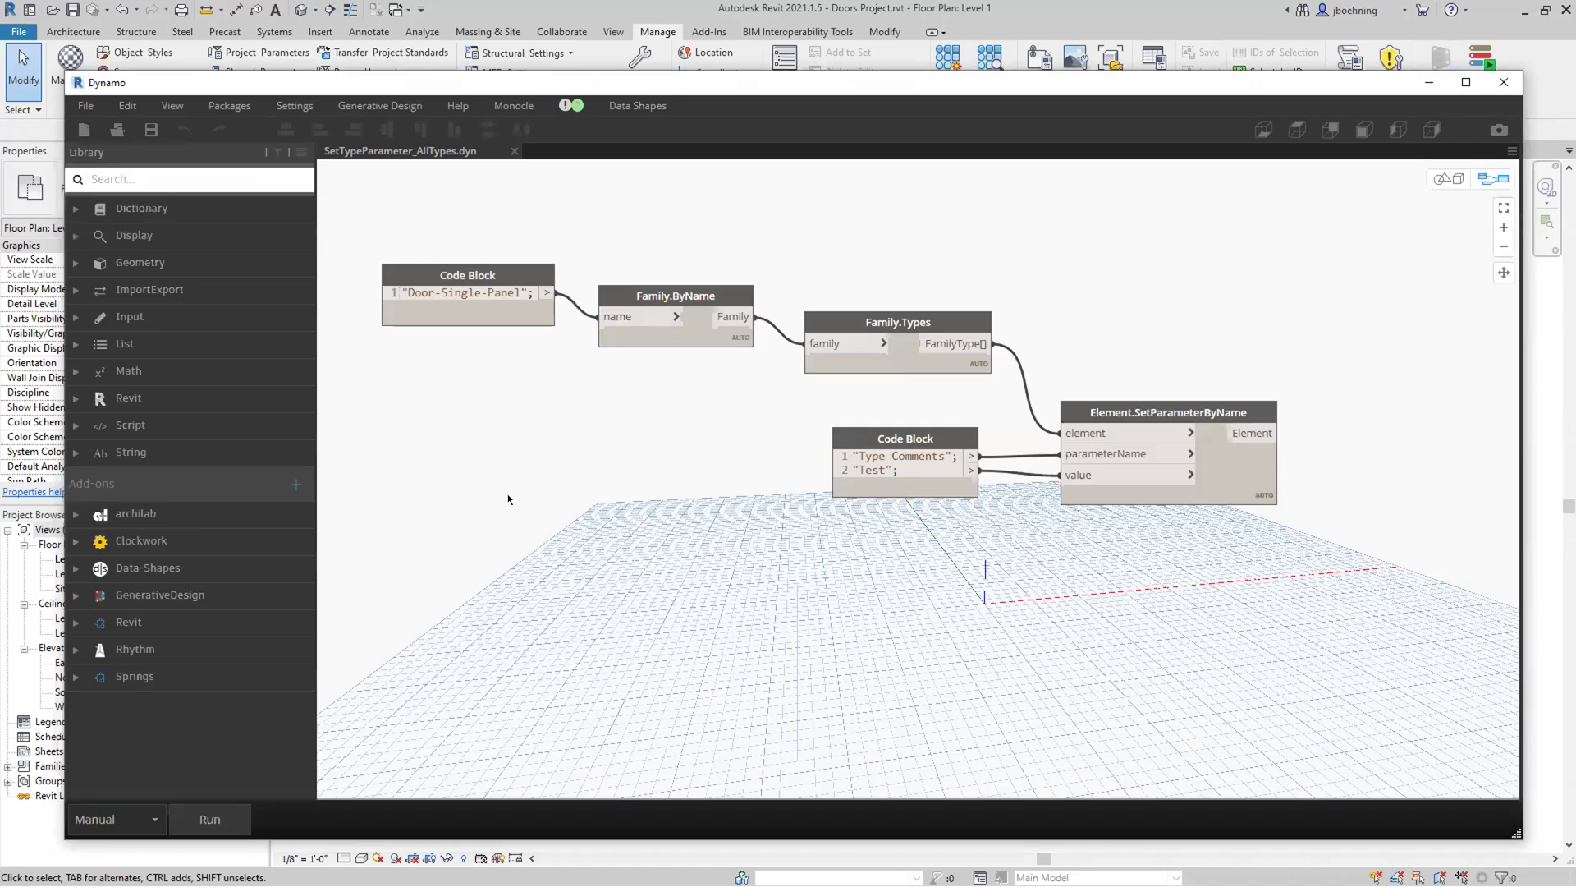
# Examine the Element.SetParameterByName, Family.ByName and Family.Types nodes and how they are connected in the graph.
pyautogui.moveTo(504, 492); pyautogui.dragTo(545, 493, button='middle')
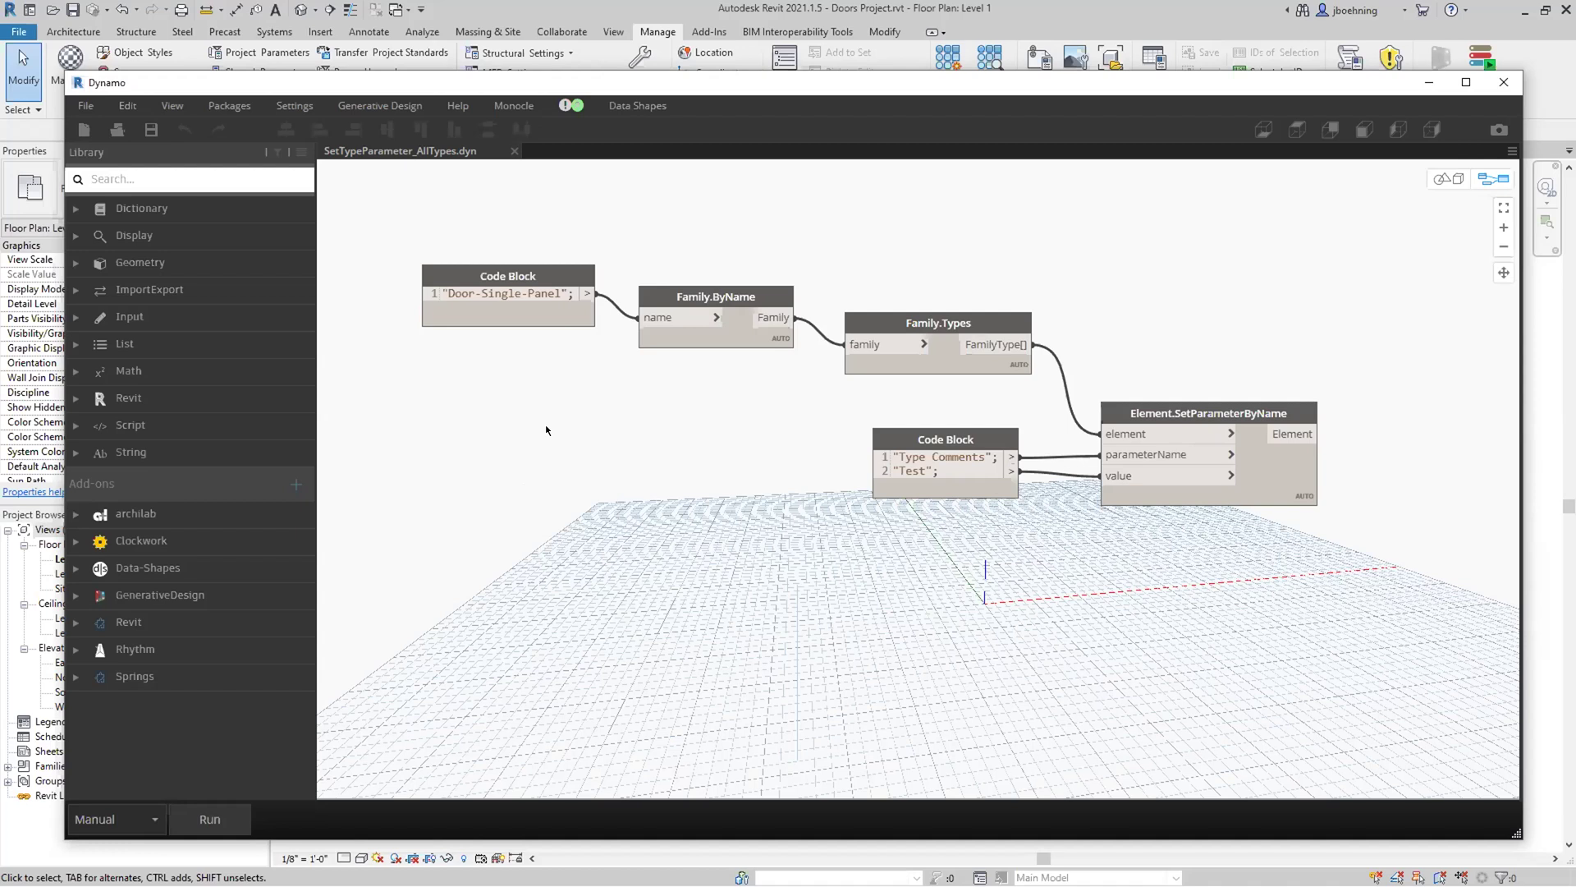
pyautogui.moveTo(615, 437); pyautogui.dragTo(623, 423, button='middle')
pyautogui.click(1169, 402)
pyautogui.moveTo(1169, 403)
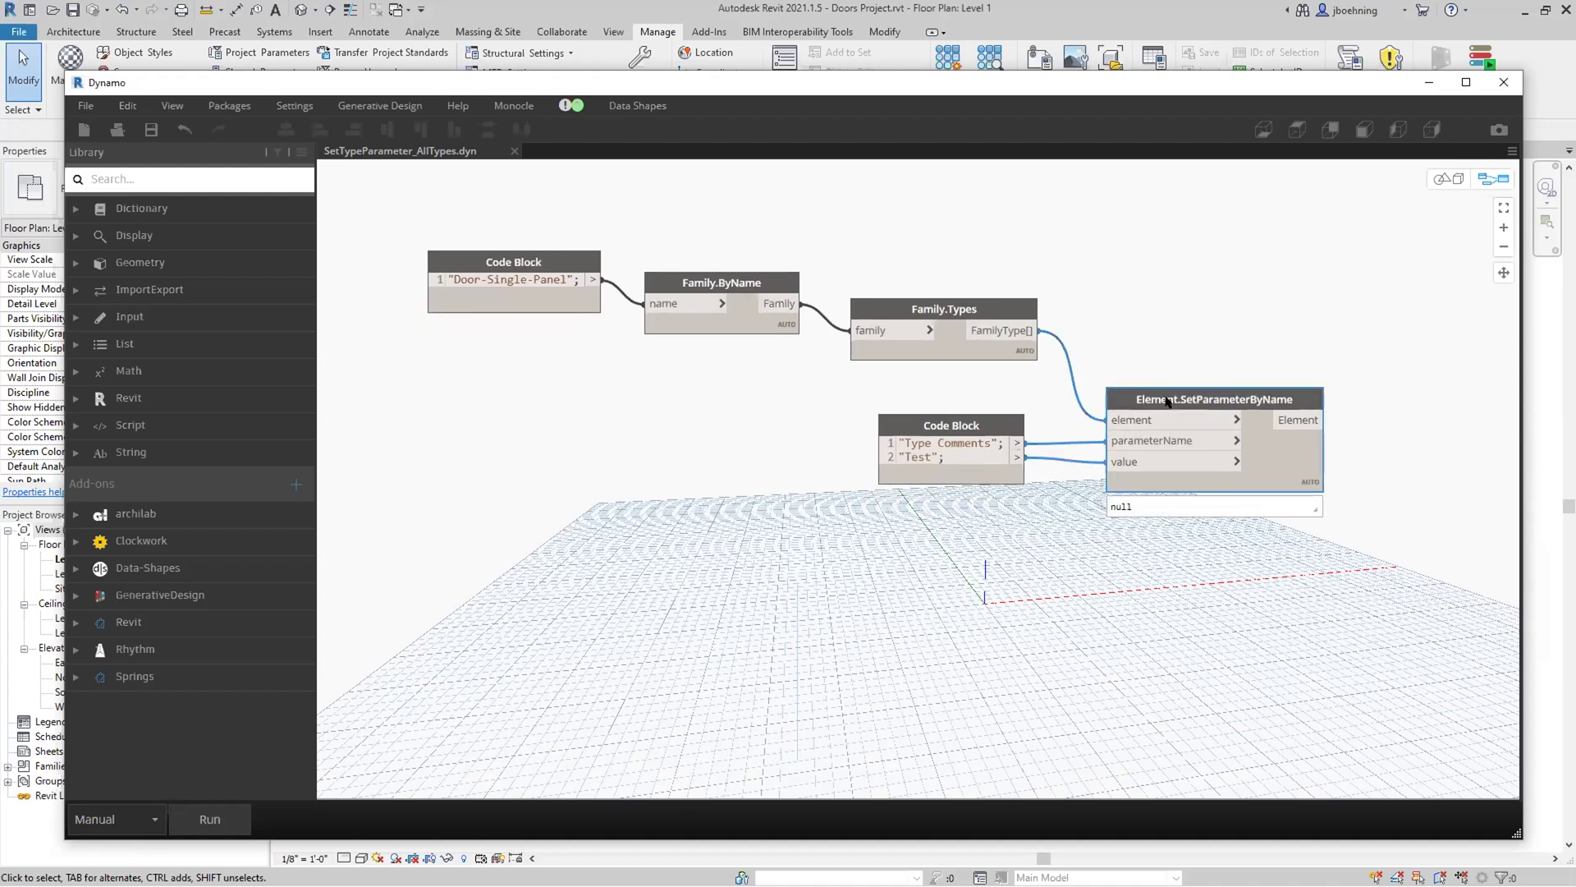
pyautogui.moveTo(1219, 401); pyautogui.dragTo(1215, 399)
pyautogui.click(711, 286)
pyautogui.moveTo(450, 272)
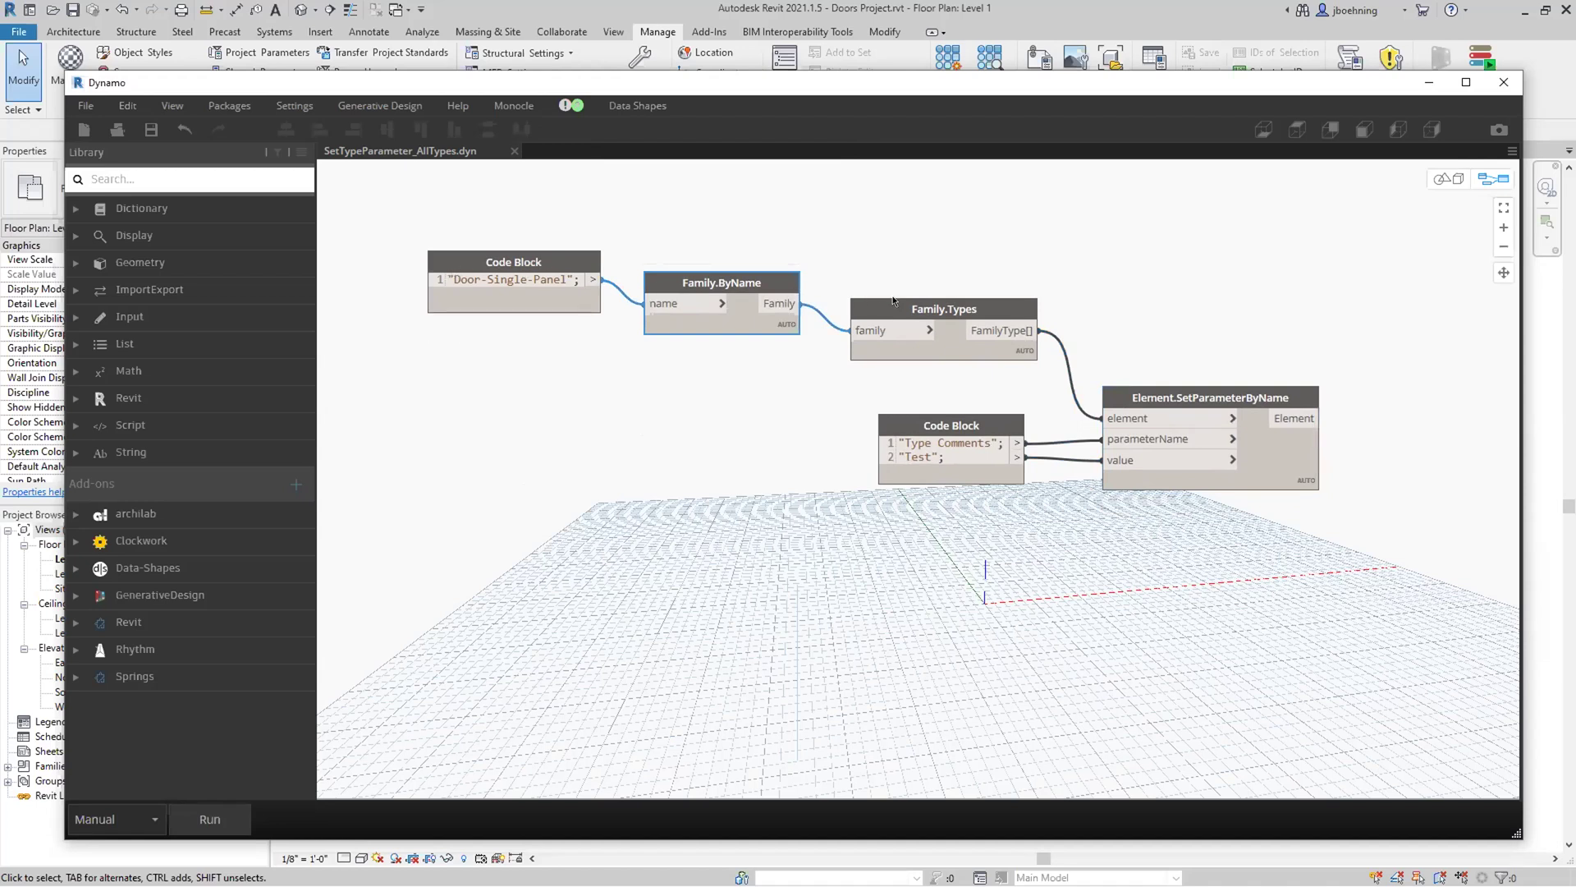
pyautogui.click(920, 307)
pyautogui.moveTo(930, 312)
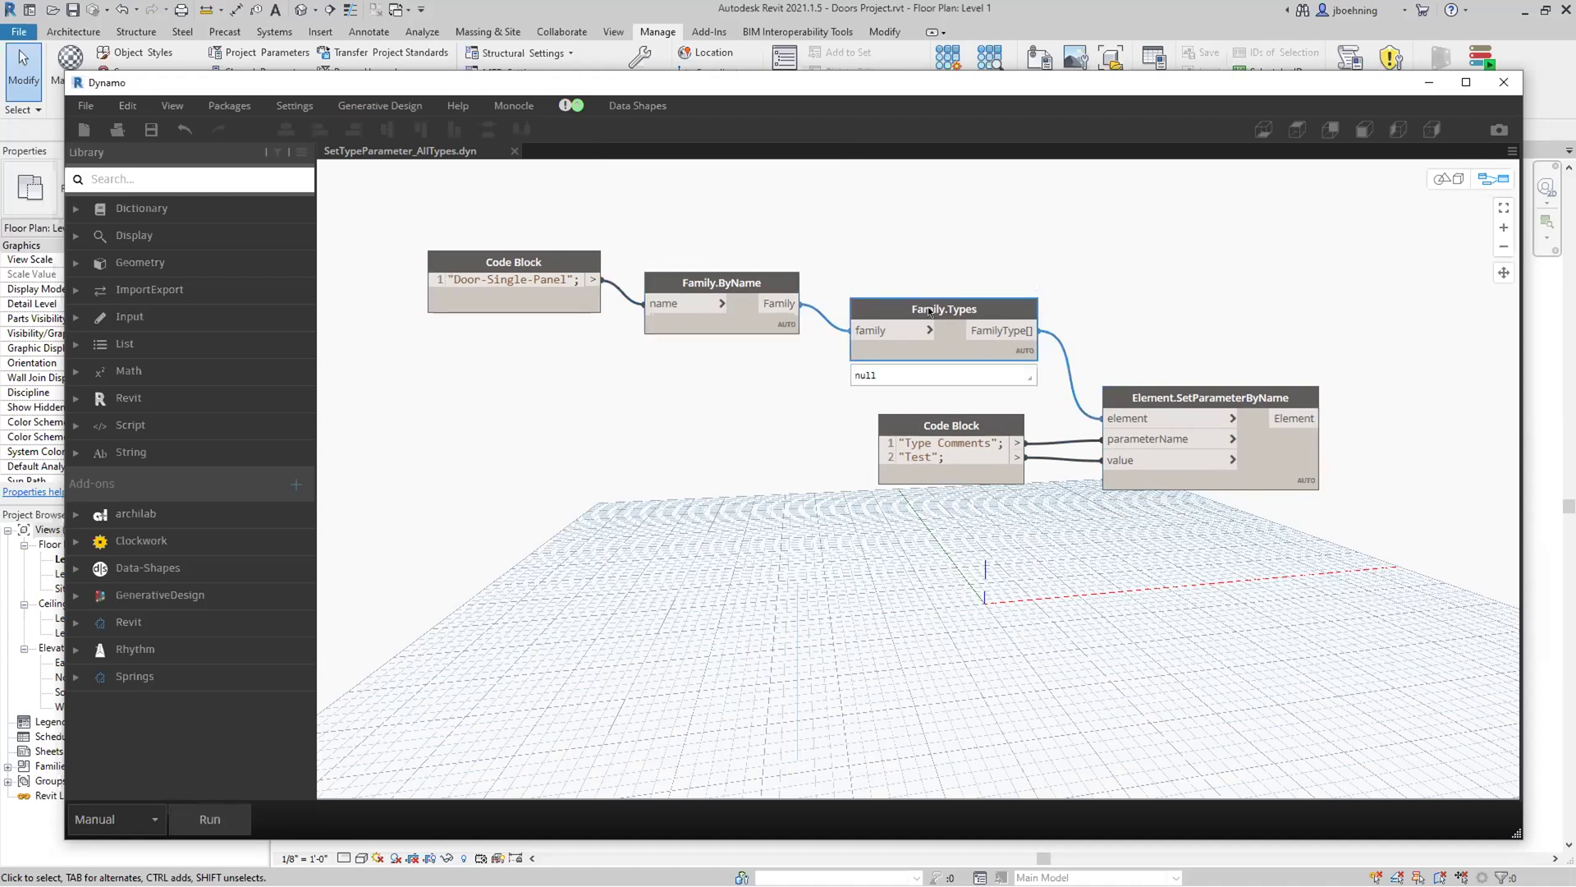
# Replace the Test string under Type Comments in the code block with UNIFI and run the graph.
pyautogui.click(927, 451)
pyautogui.press('BackSpace')
pyautogui.press('BackSpace')
pyautogui.press('BackSpace')
pyautogui.press('BackSpace')
pyautogui.write('UNIFI')
pyautogui.click(931, 522)
pyautogui.moveTo(950, 426); pyautogui.dragTo(956, 427)
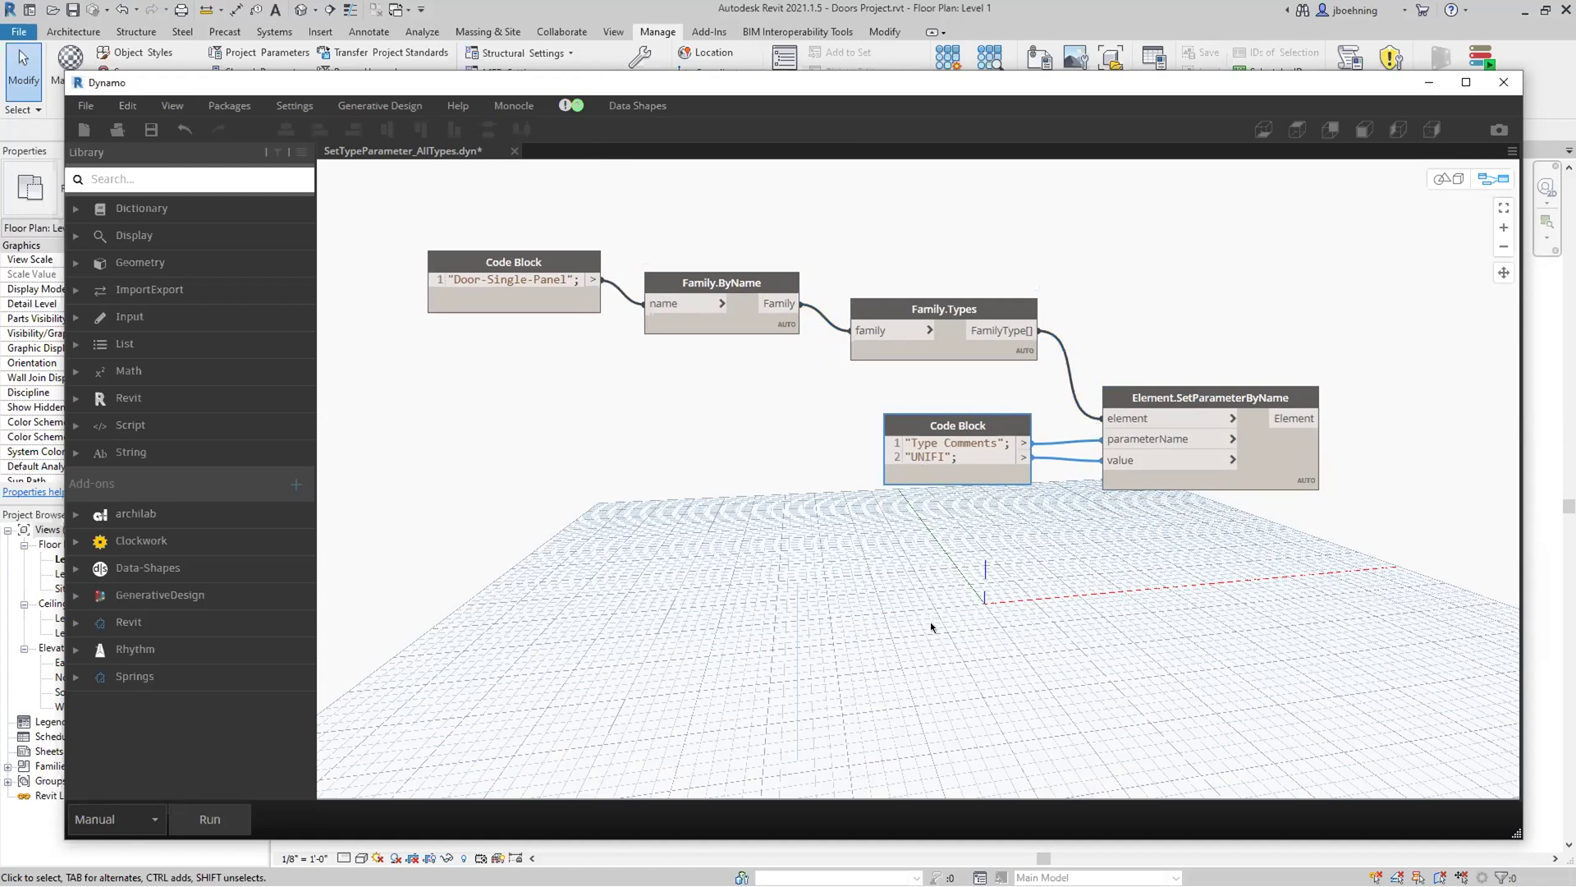
pyautogui.click(229, 818)
# Return to the Revit floor plan and check Type Comments in the type properties of the upper-left Door-Single-Panel door.
pyautogui.click(1427, 83)
pyautogui.click(818, 343)
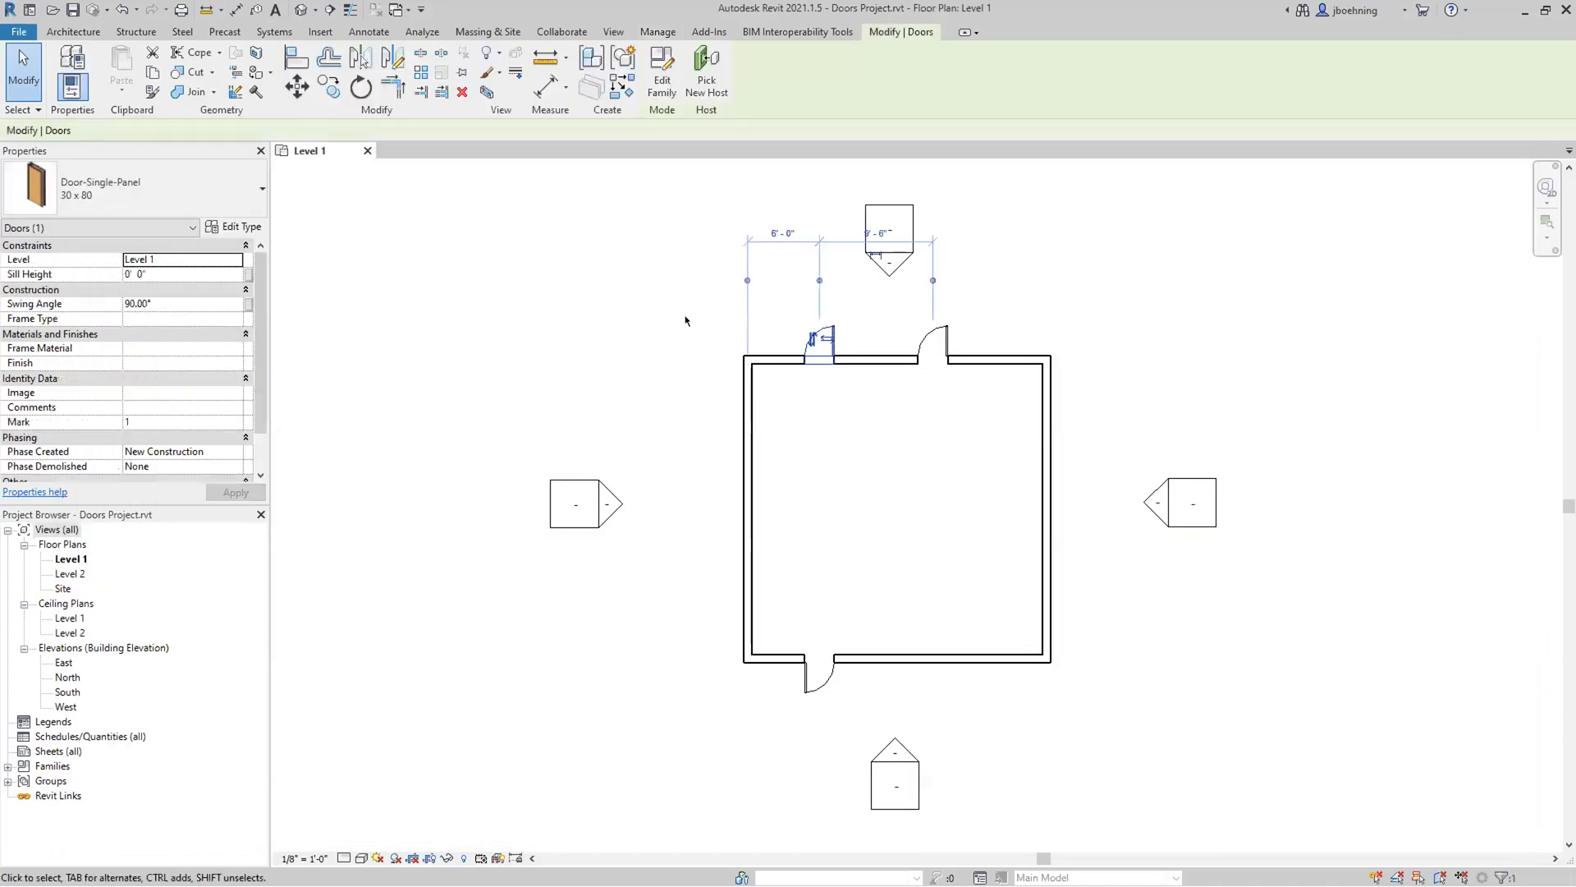
pyautogui.click(234, 226)
pyautogui.scroll(-5, 895, 598)
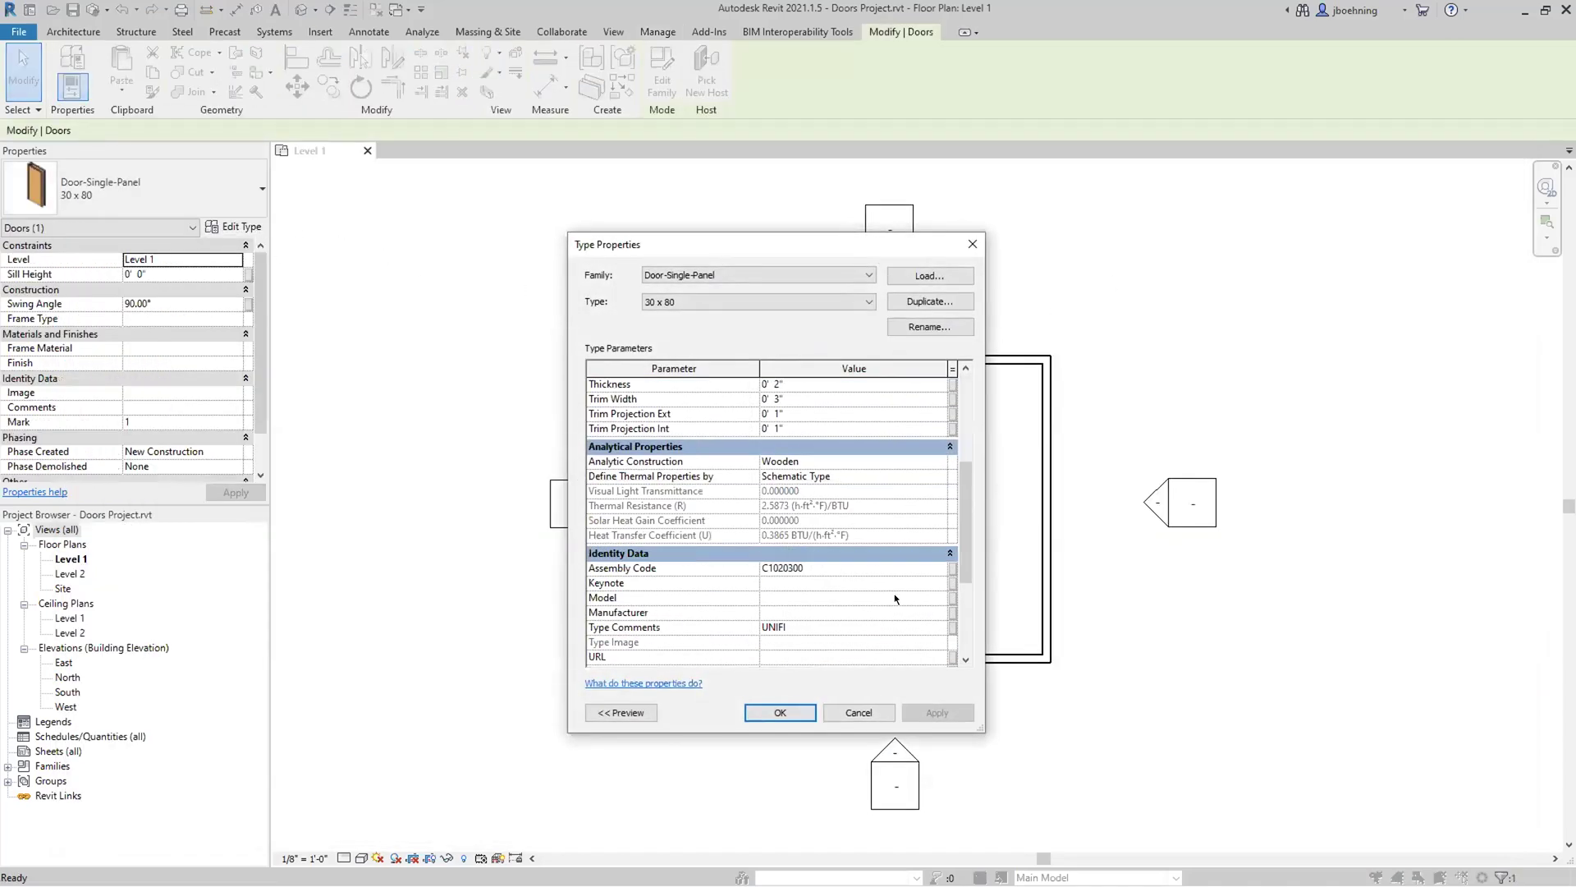
pyautogui.scroll(-4, 895, 599)
pyautogui.click(798, 458)
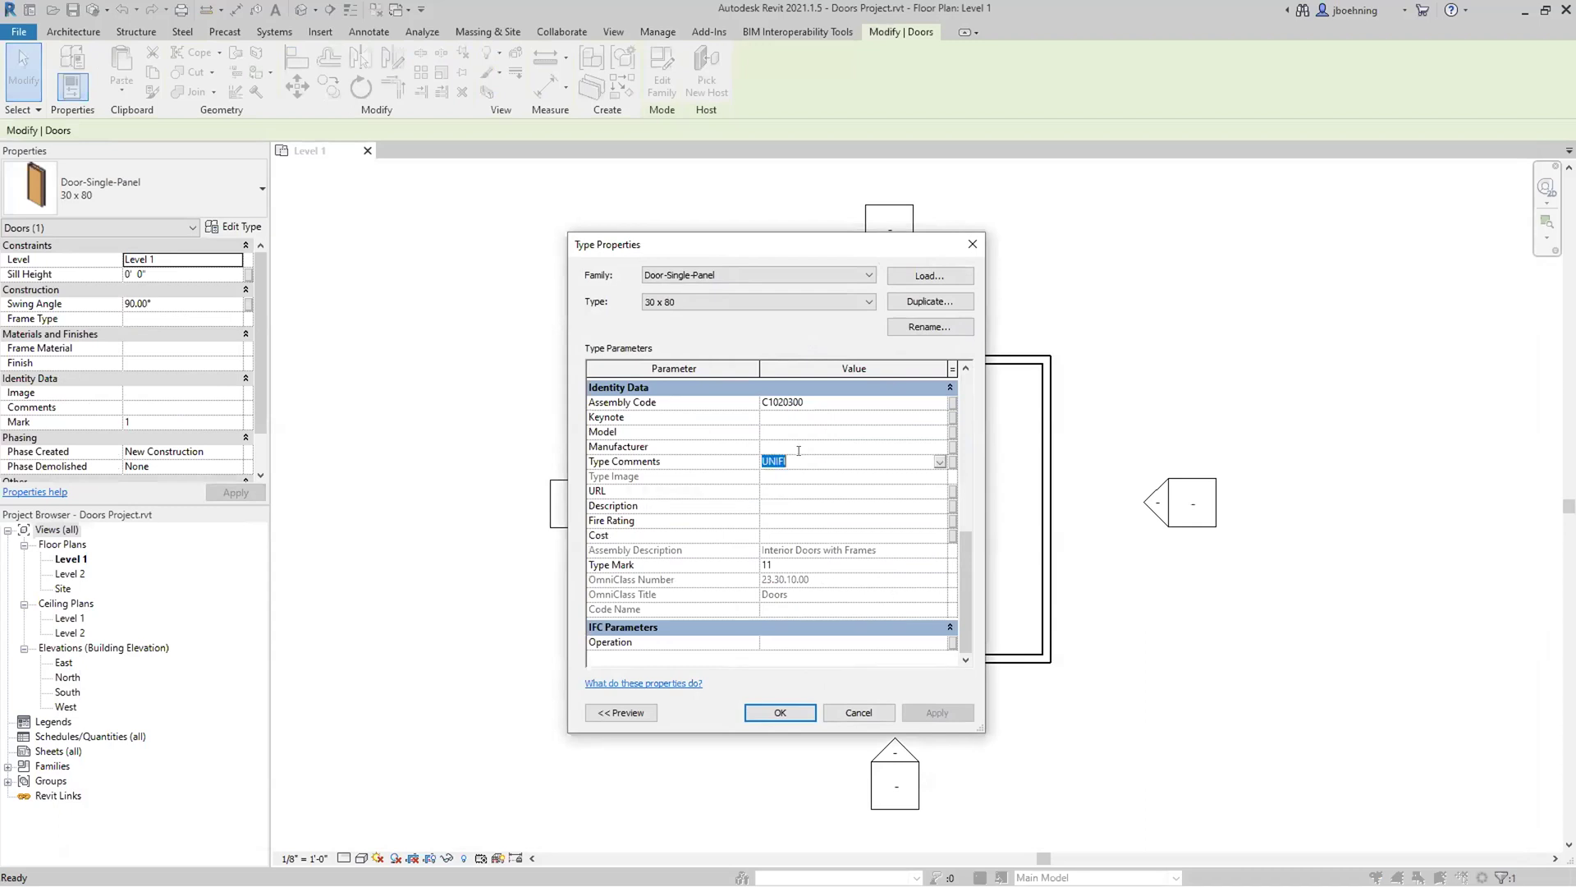
pyautogui.click(858, 711)
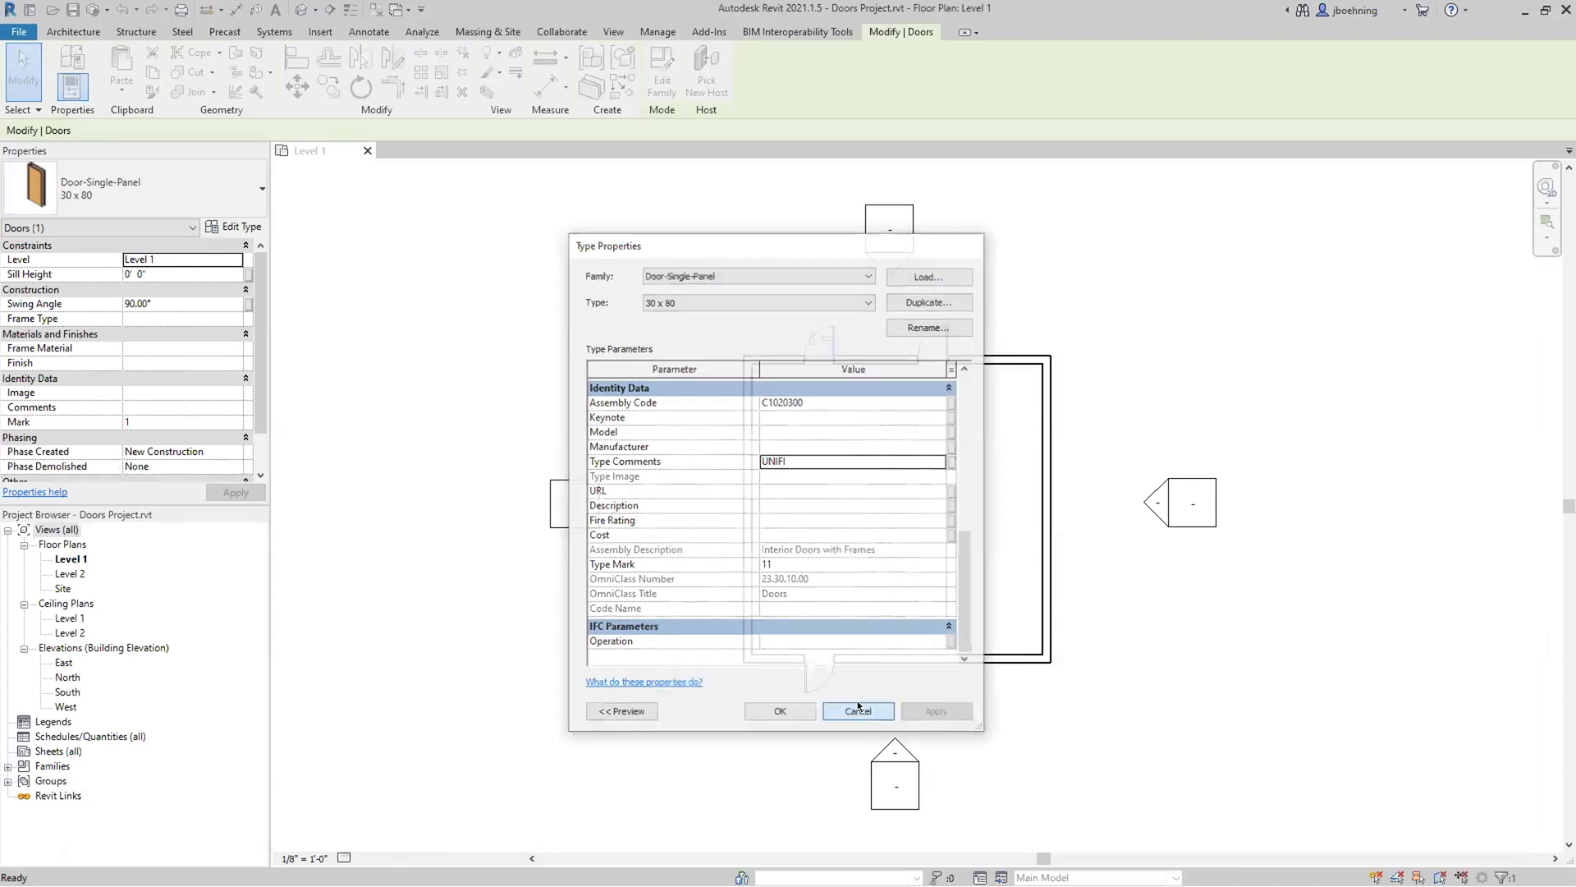
pyautogui.click(639, 692)
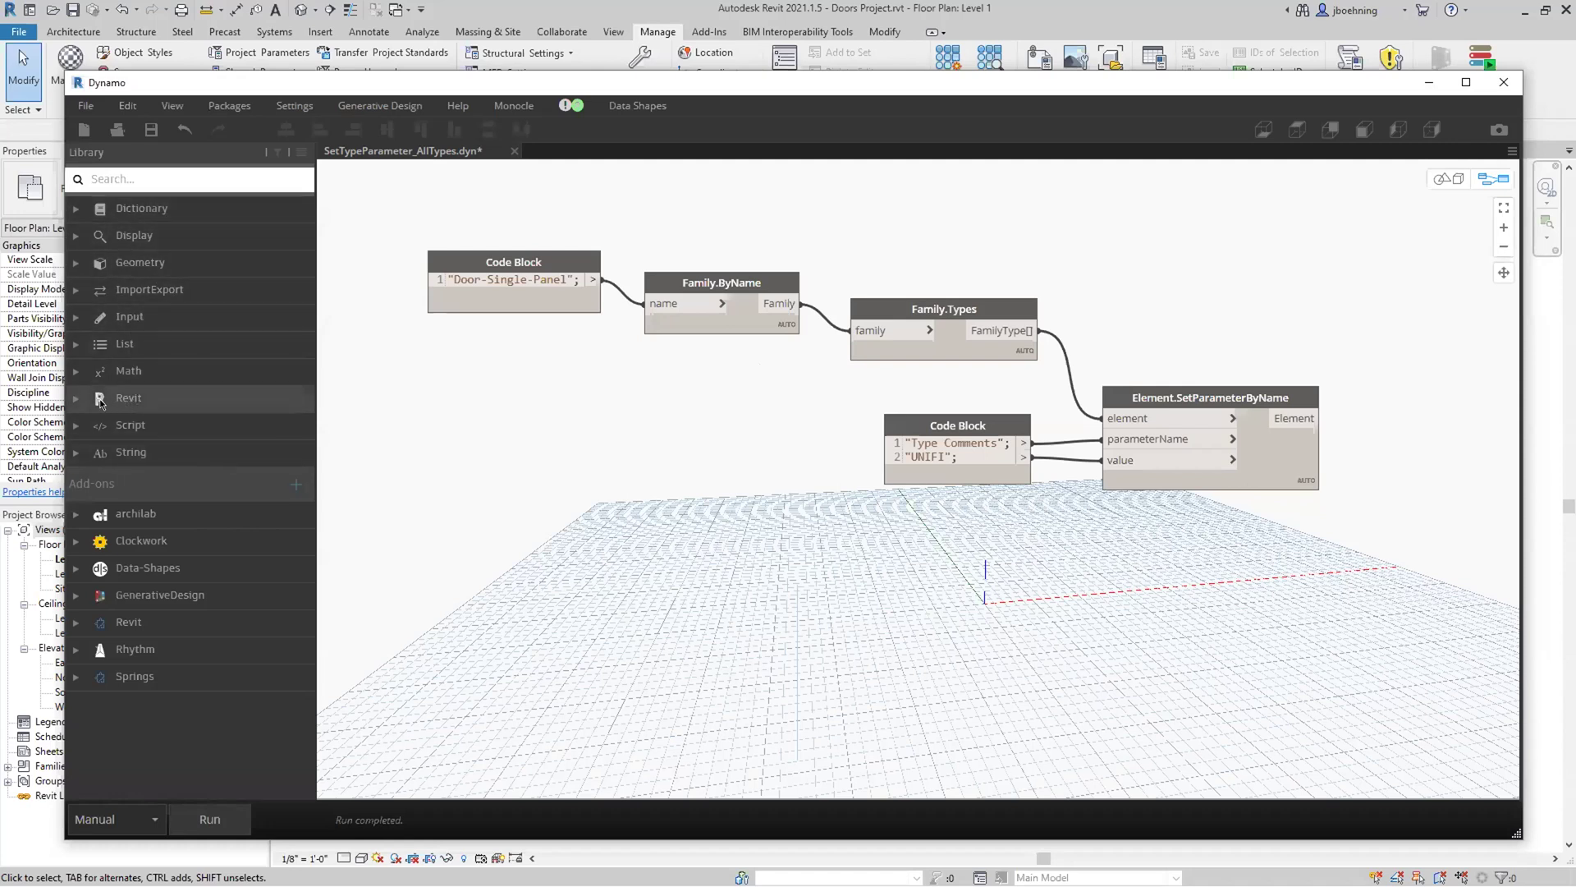
# Browse Dynamo's Revit Selection nodes, examining Family Types, Element Types and the other element selection options.
pyautogui.click(129, 400)
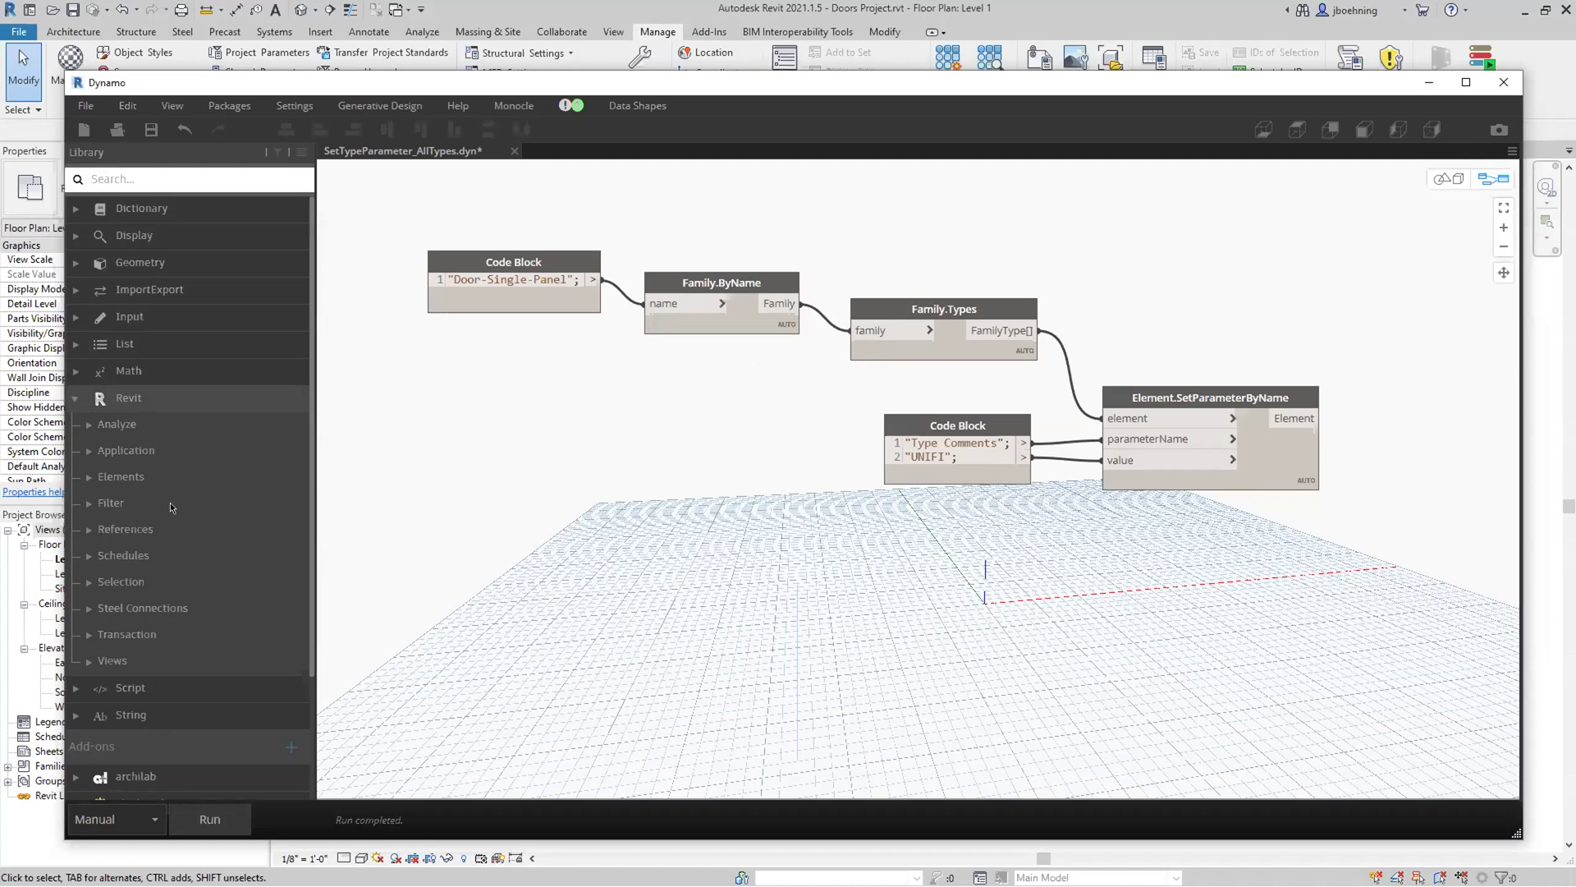
pyautogui.click(151, 583)
pyautogui.scroll(-5, 213, 575)
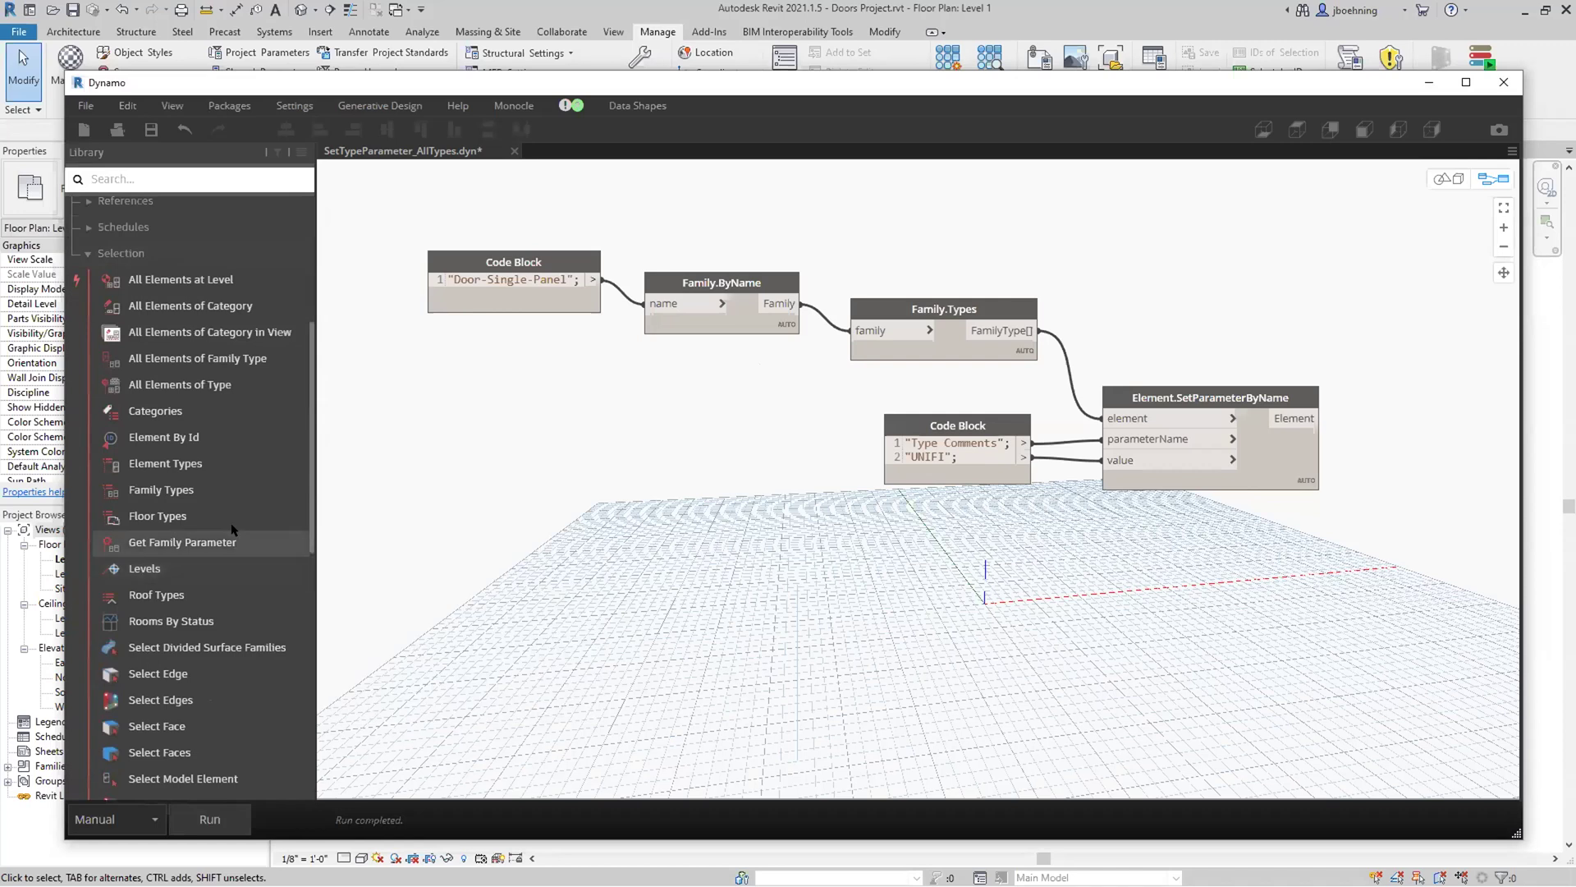
pyautogui.moveTo(203, 495)
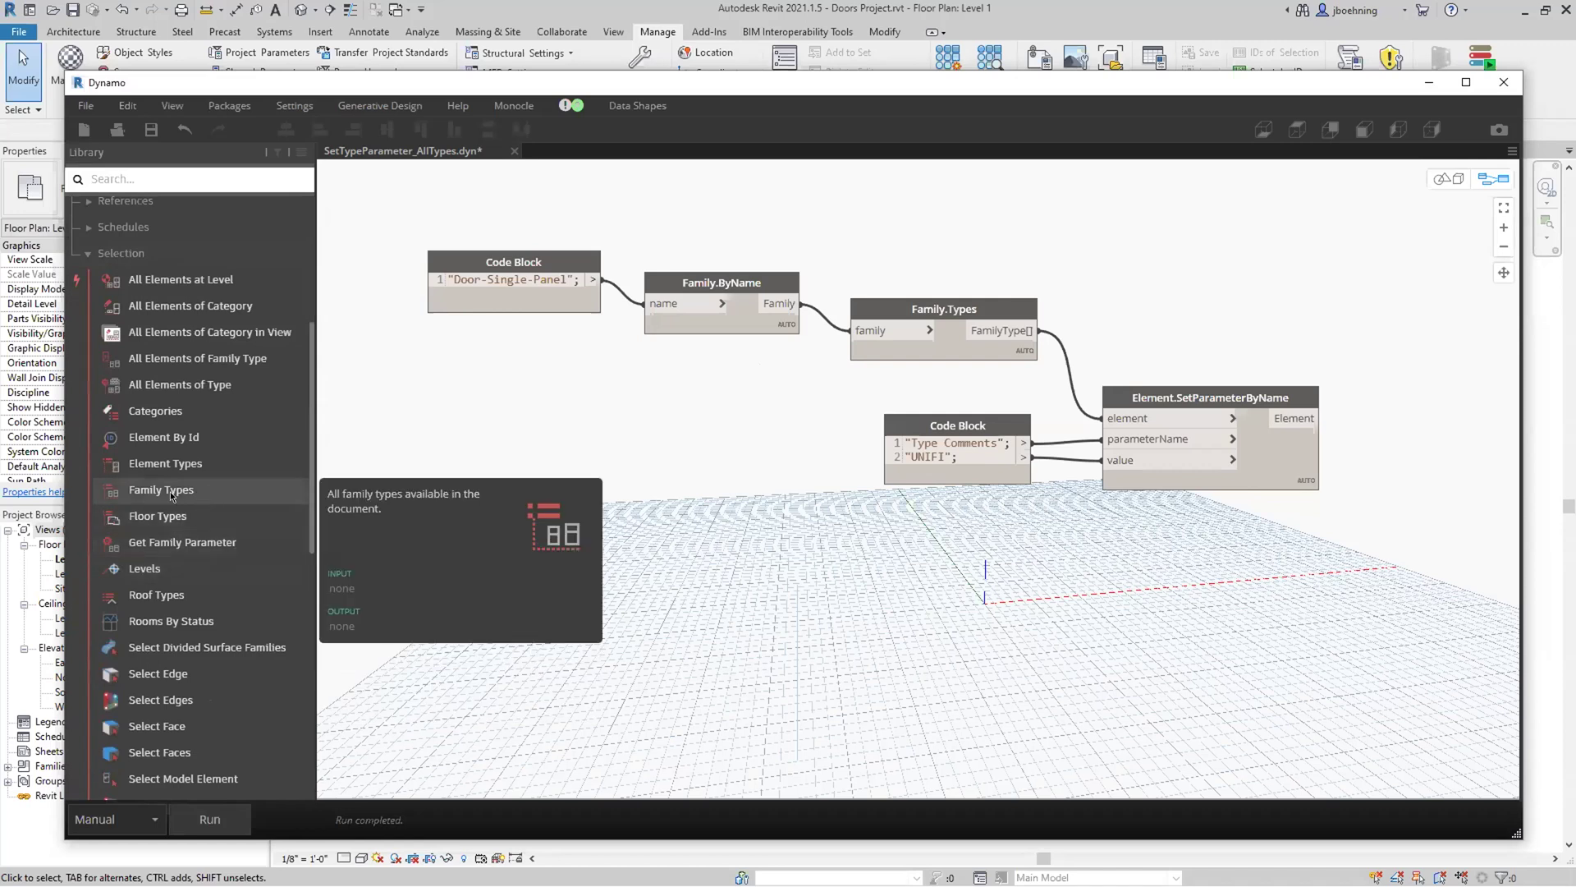
pyautogui.moveTo(199, 469)
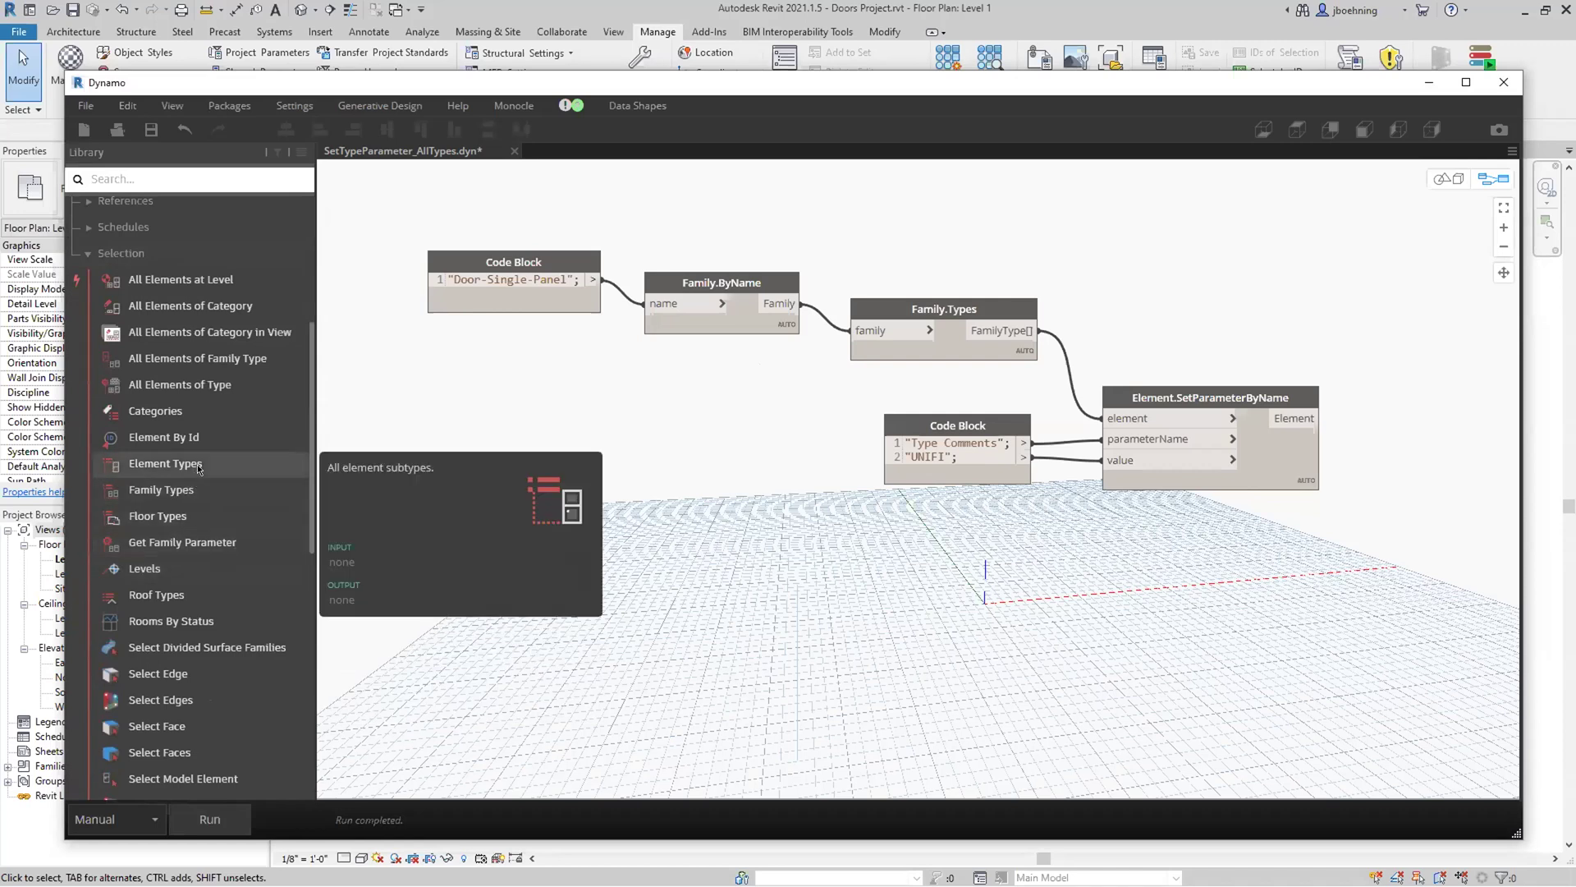
pyautogui.moveTo(191, 412)
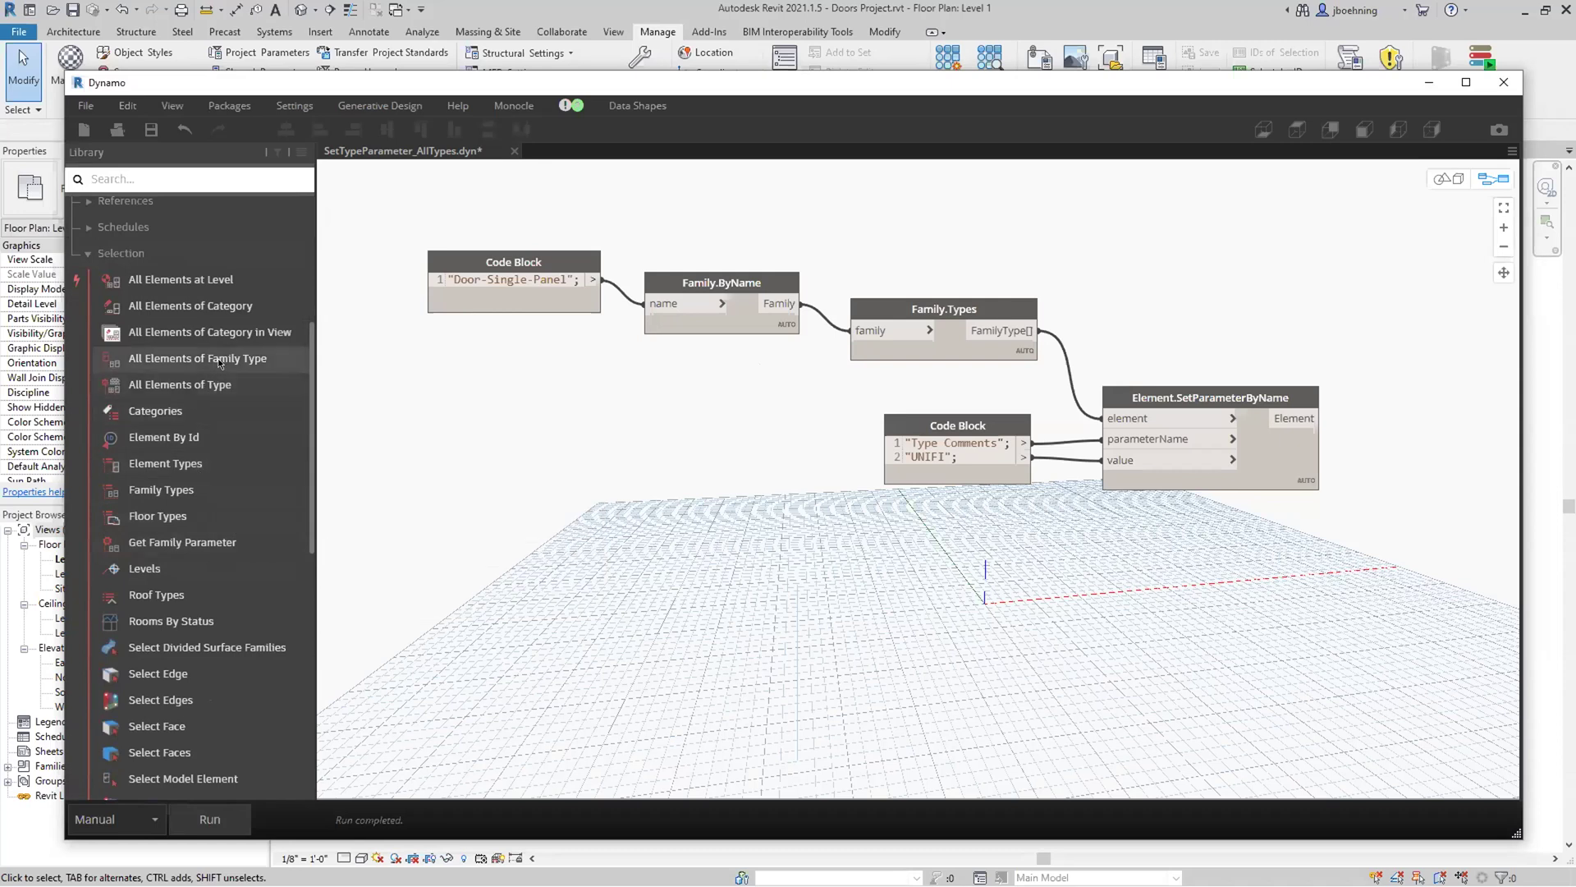
# Browse Dynamo's Revit Element nodes, examining the inputs and outputs of GetParameterValueByName and SetParameterByName.
pyautogui.moveTo(192, 310)
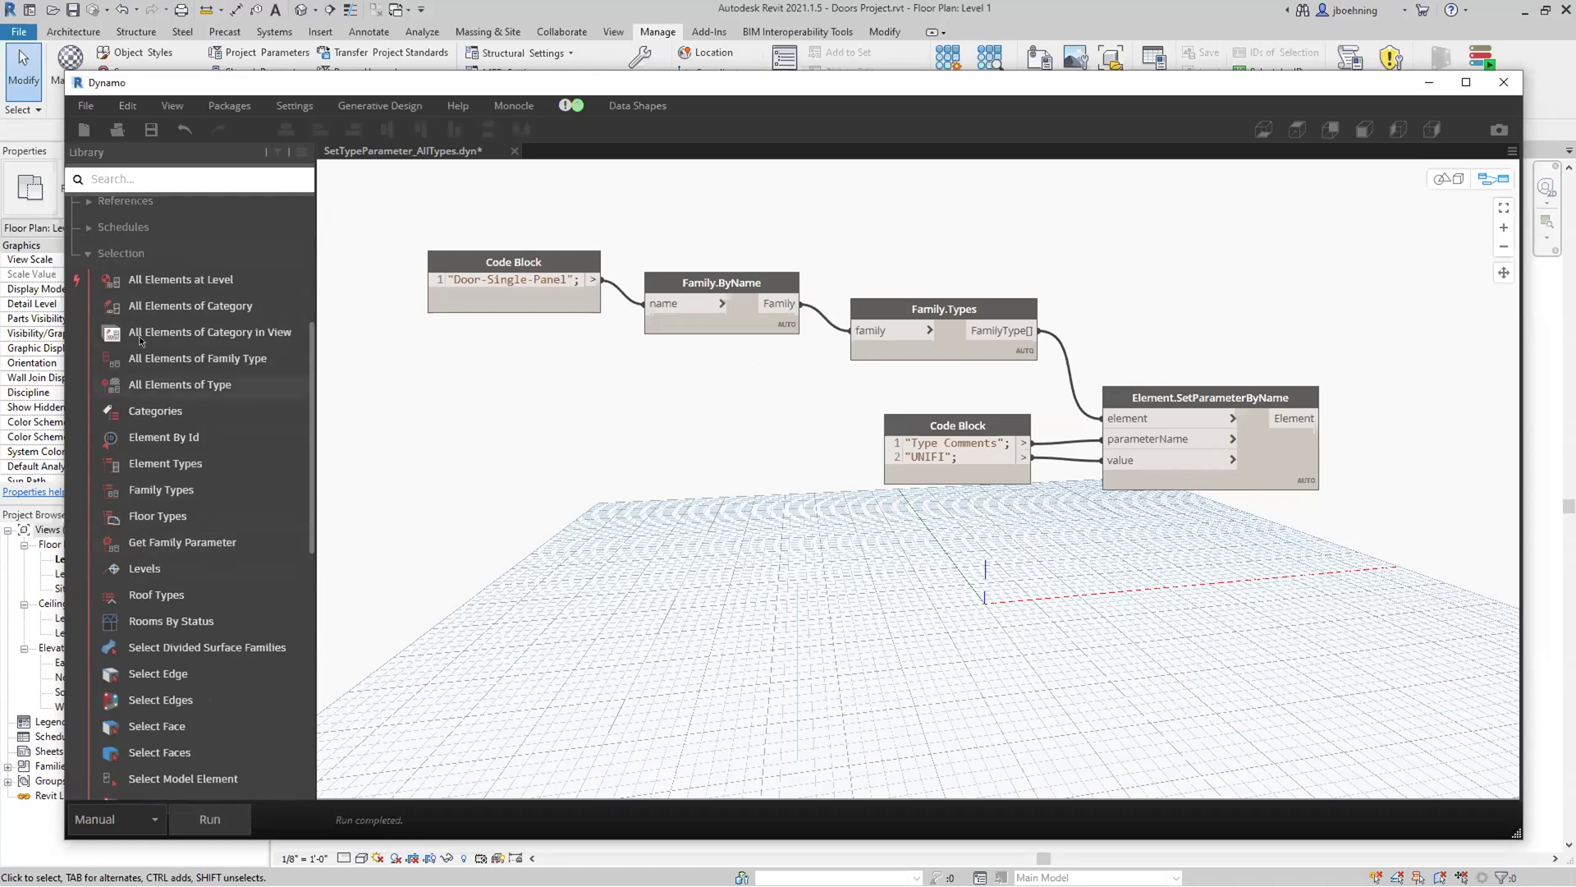
pyautogui.click(122, 255)
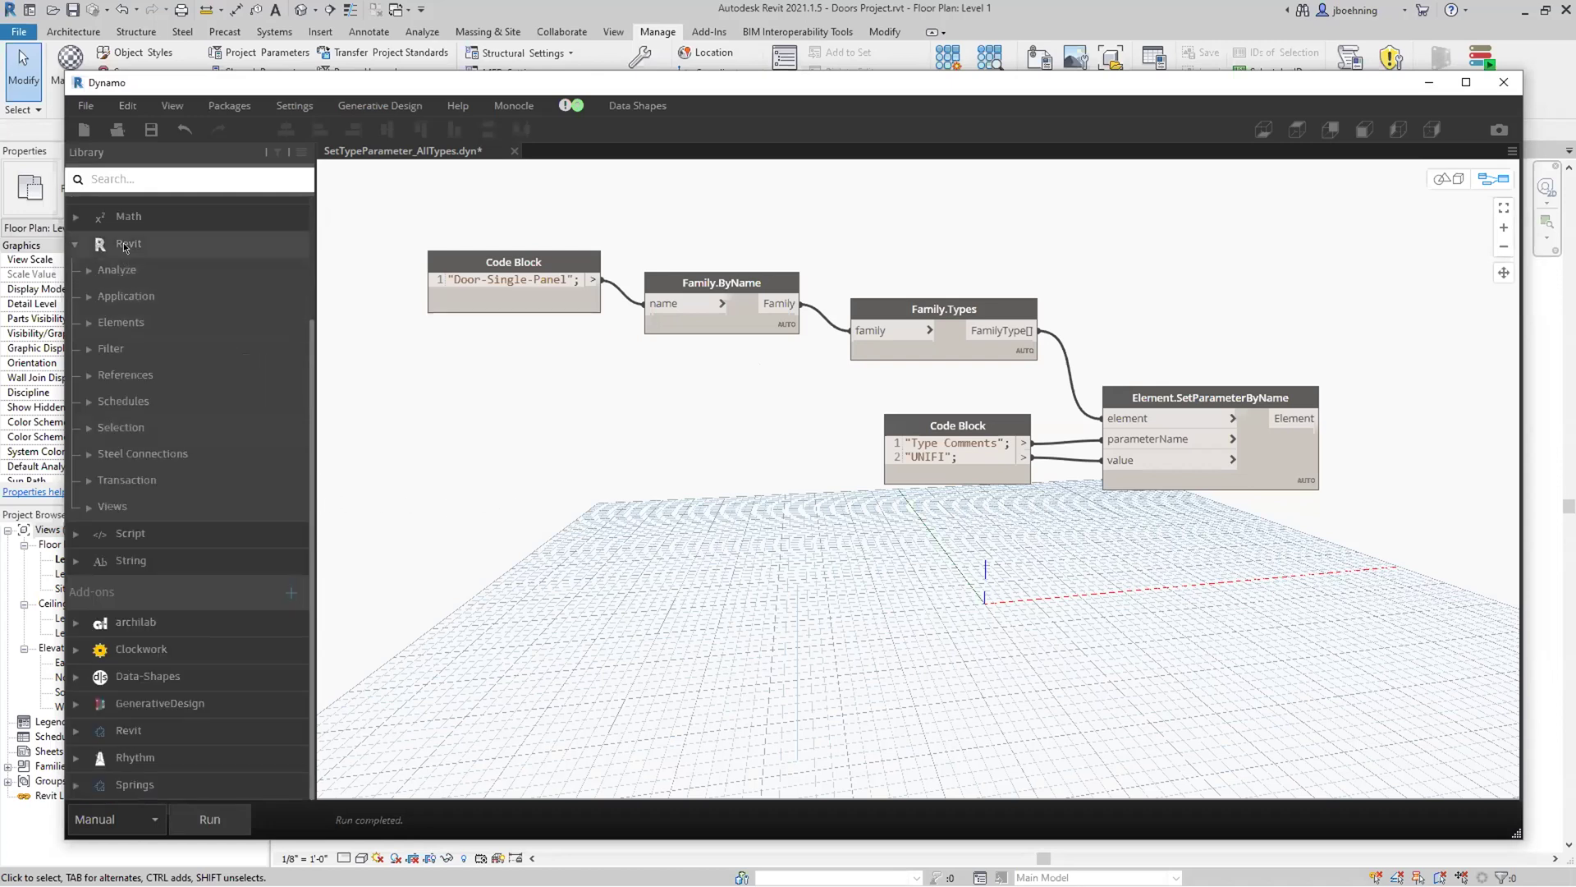
pyautogui.click(135, 322)
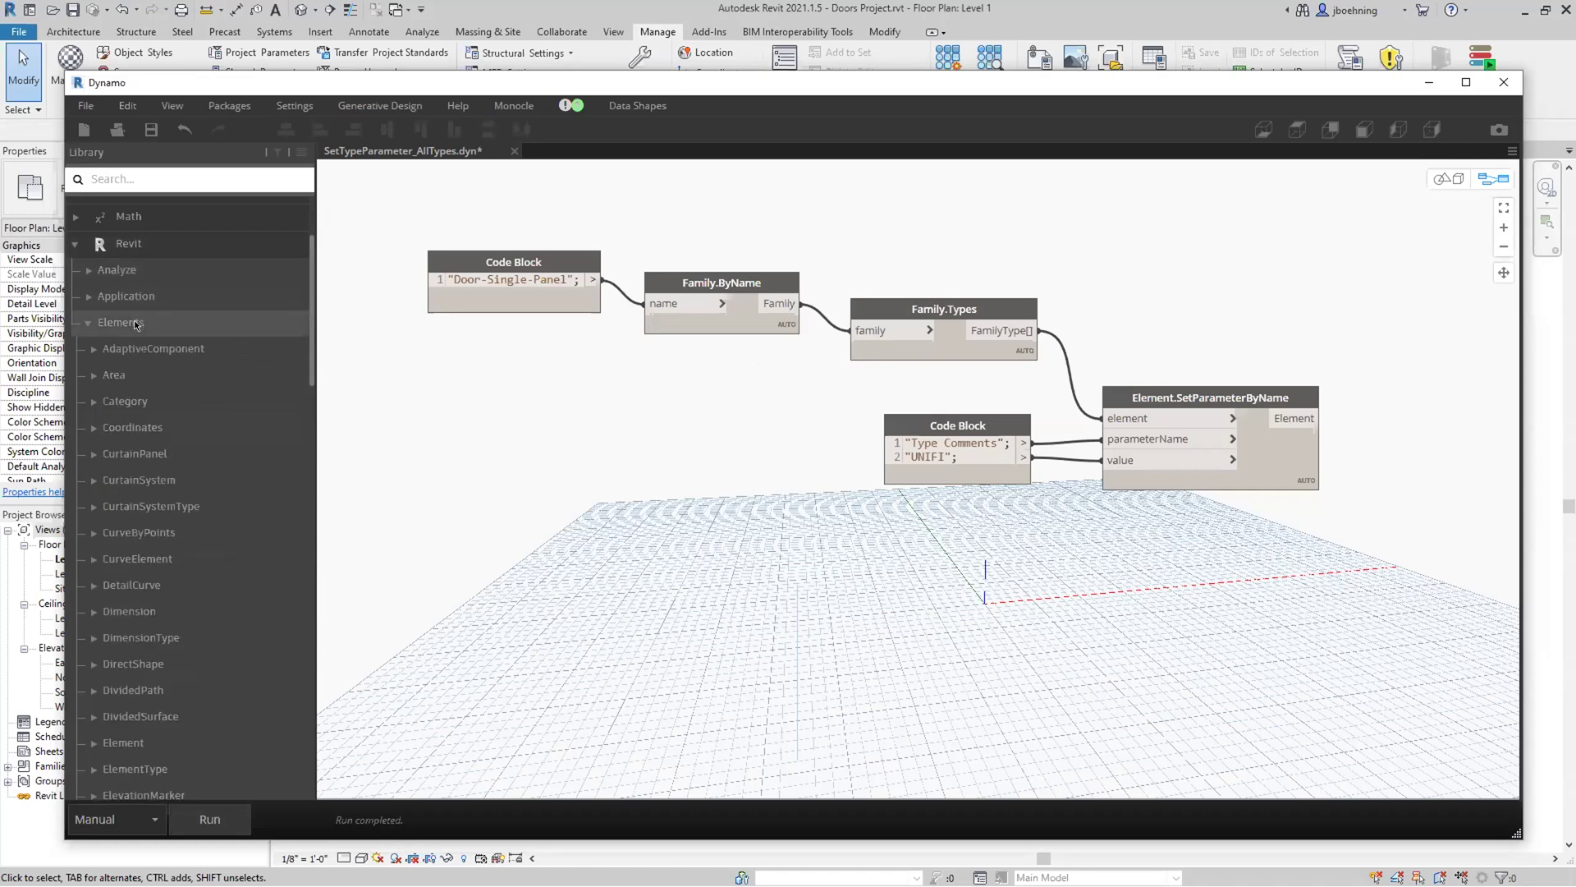
pyautogui.scroll(-3, 205, 392)
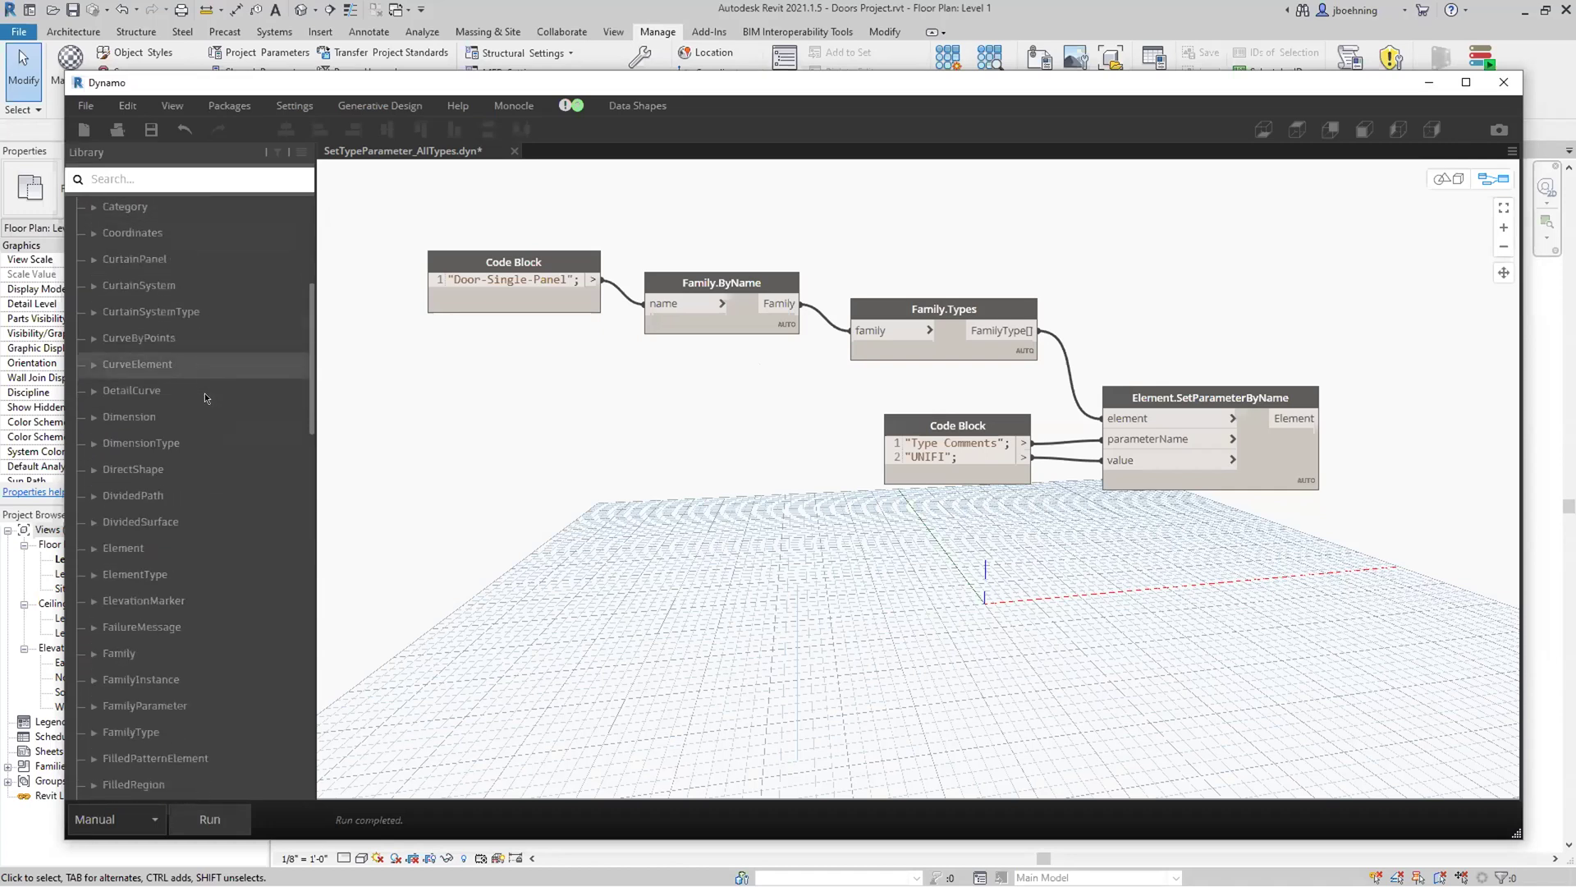
pyautogui.click(152, 496)
pyautogui.scroll(-2, 210, 491)
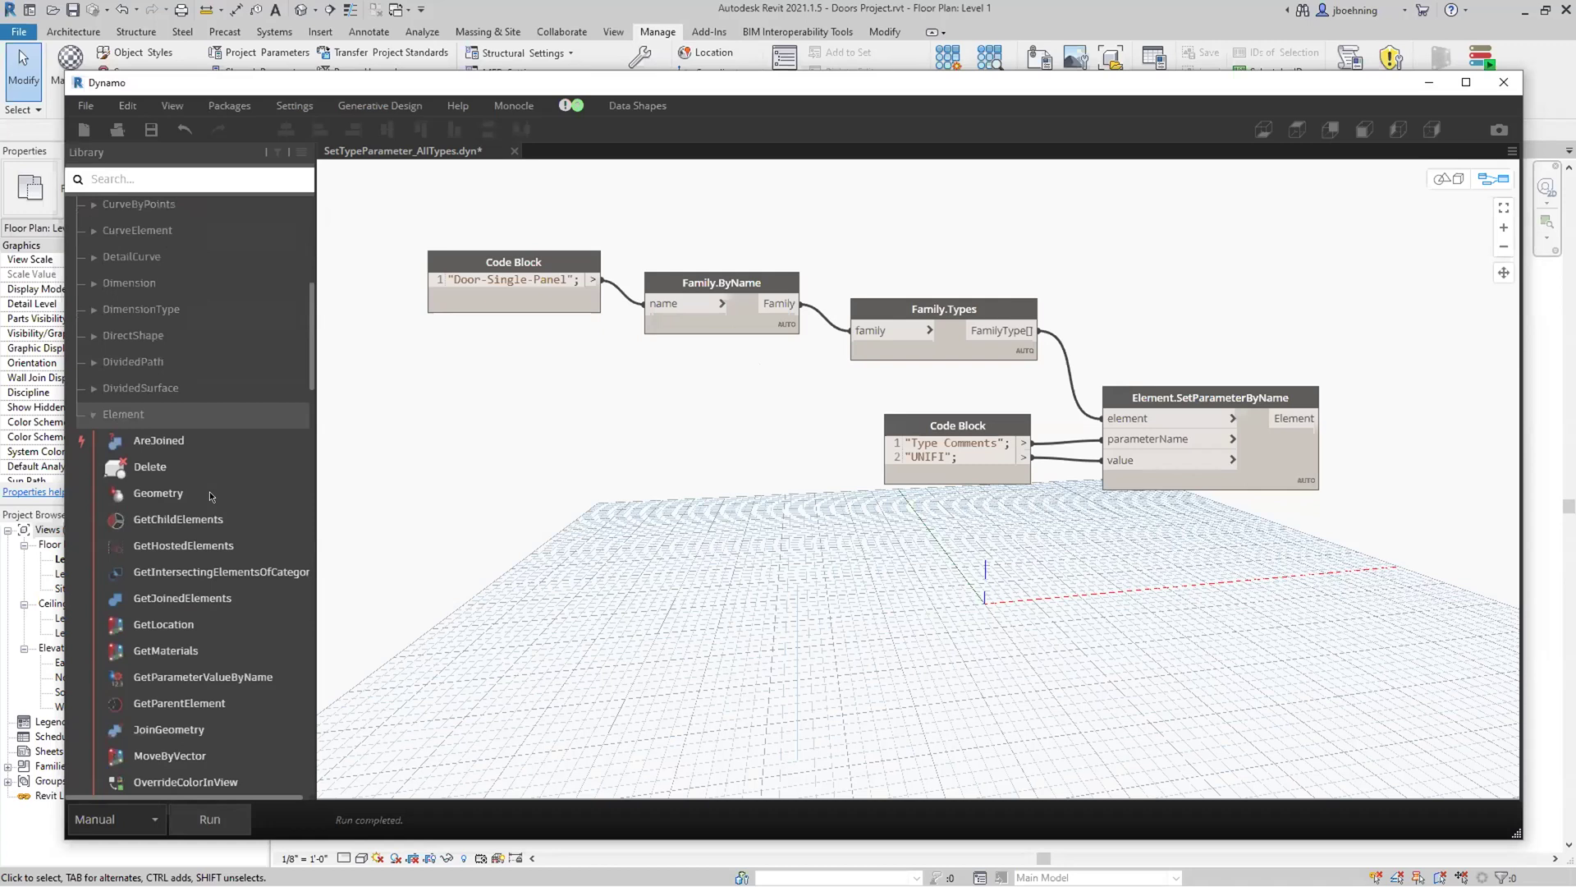
pyautogui.scroll(-2, 209, 491)
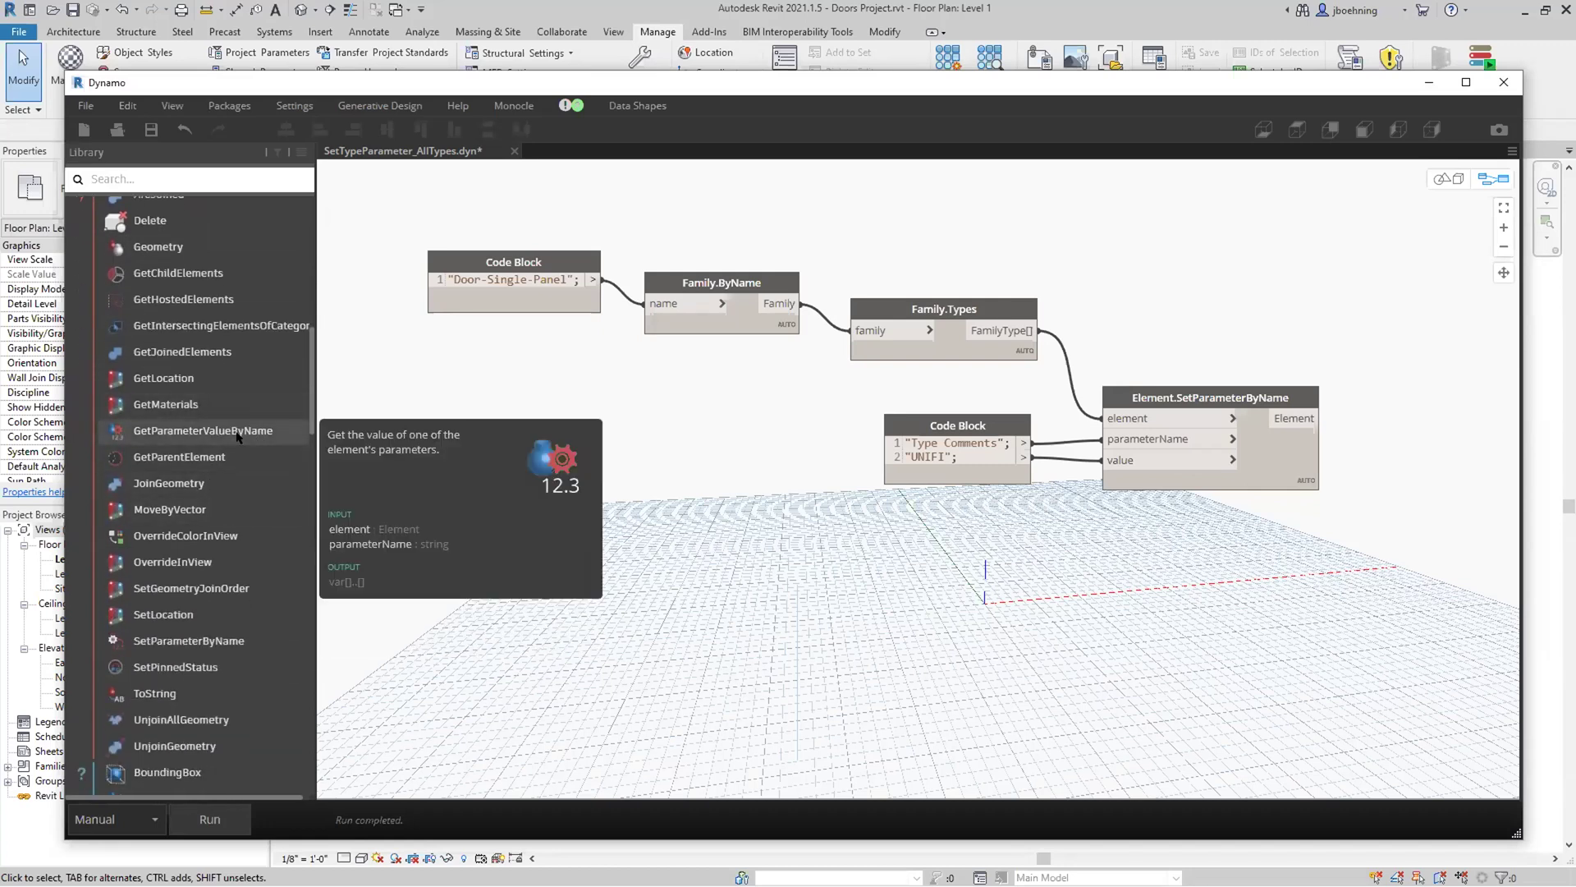
pyautogui.moveTo(187, 643)
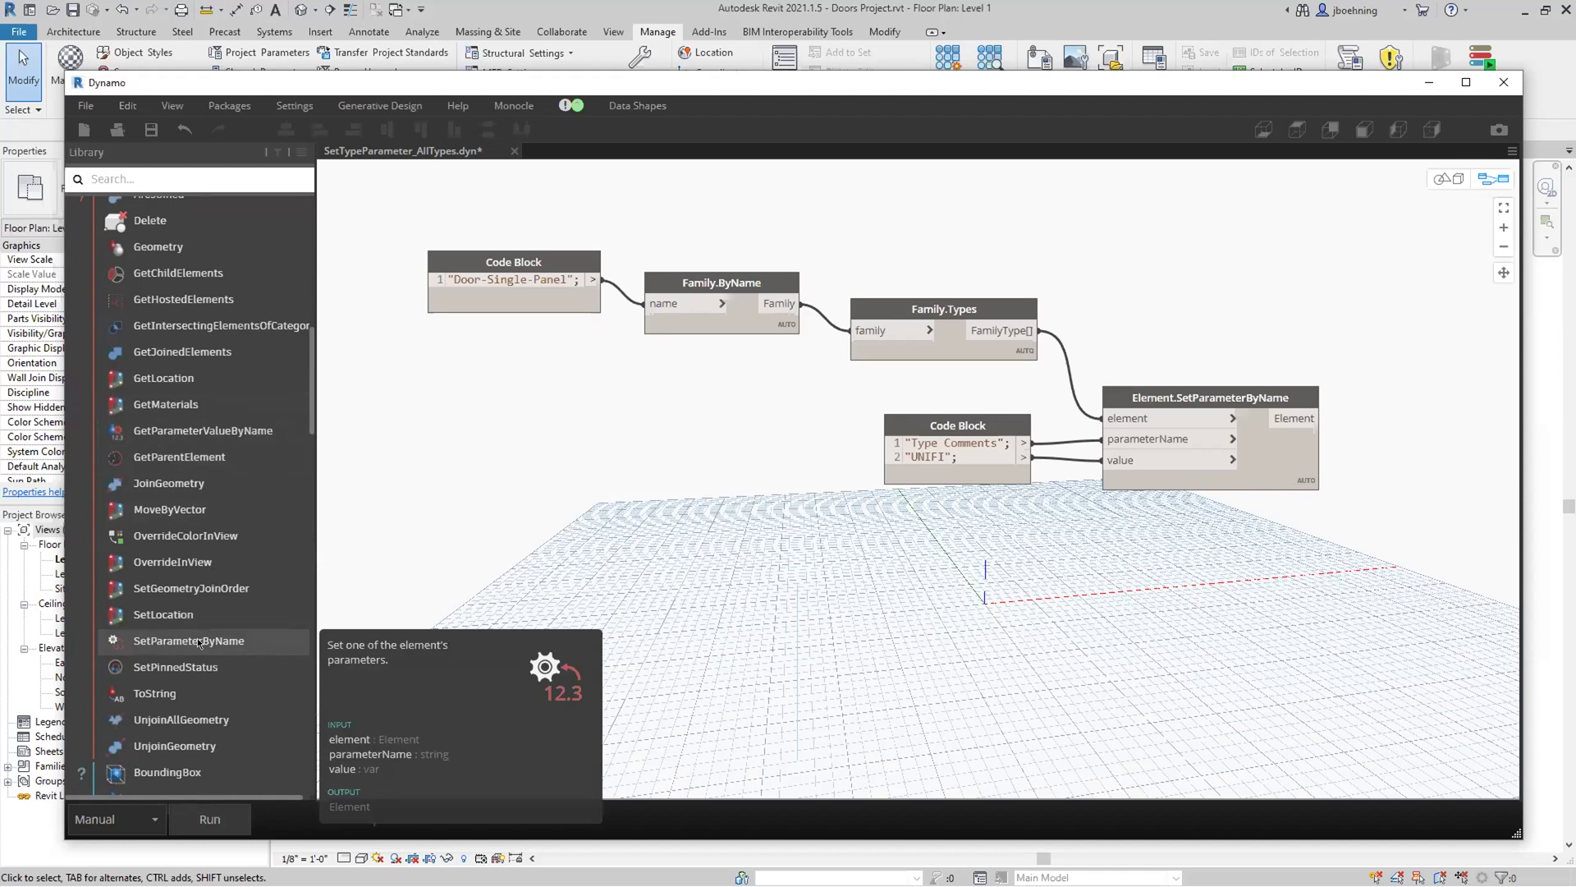
pyautogui.scroll(2, 198, 643)
pyautogui.click(136, 336)
pyautogui.scroll(6, 192, 490)
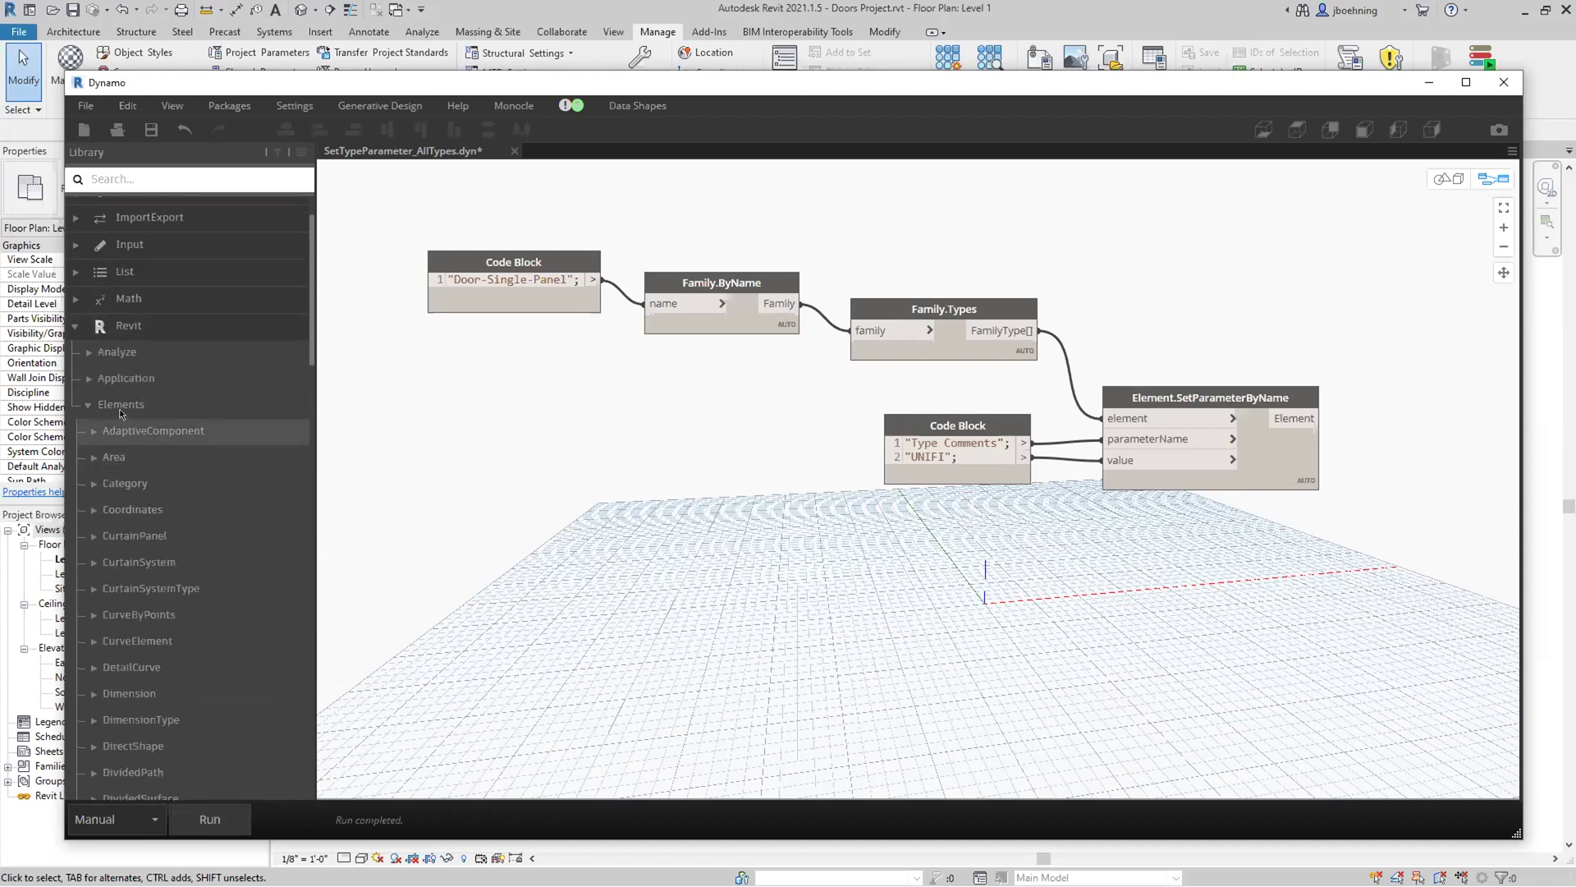
pyautogui.click(120, 406)
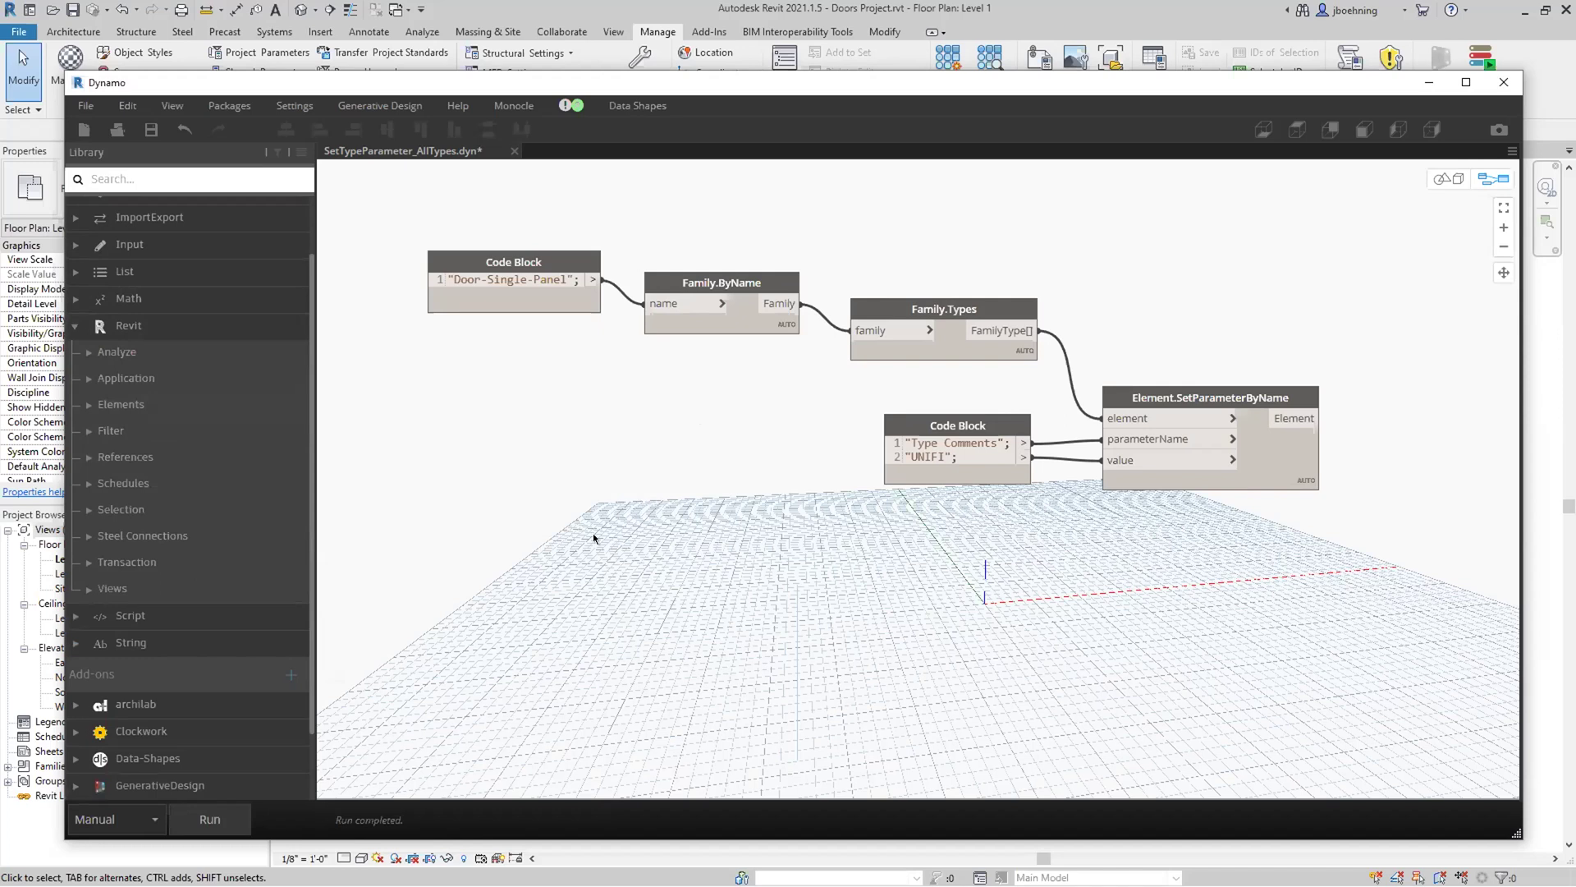
# Search for family.byname on the canvas and place a second Family.ByName node below the existing graph.
pyautogui.rightClick(645, 507)
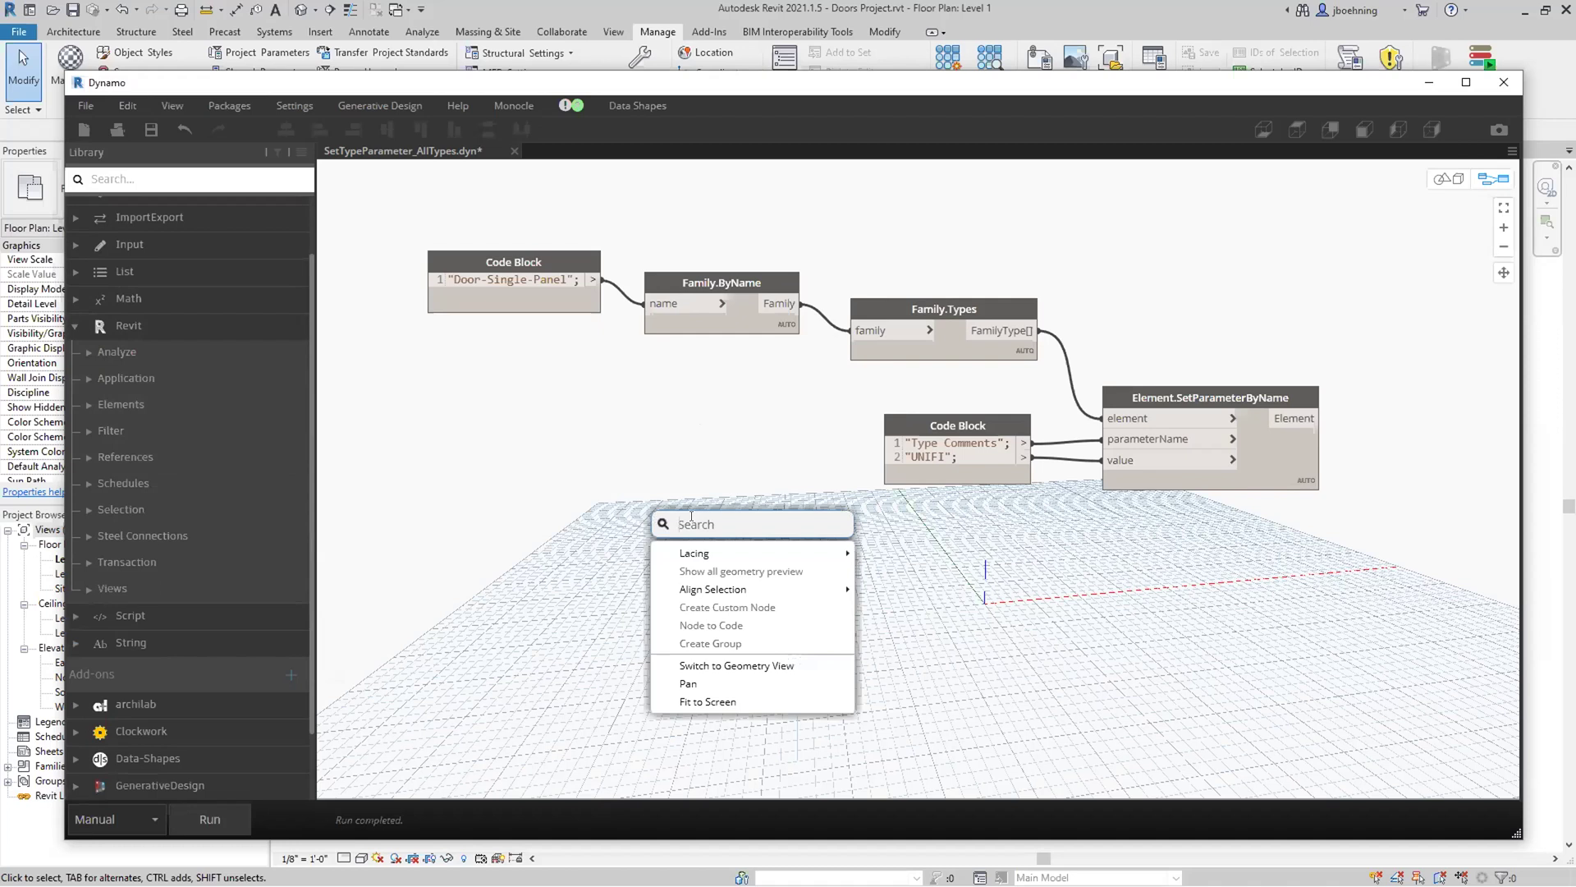
pyautogui.write('family')
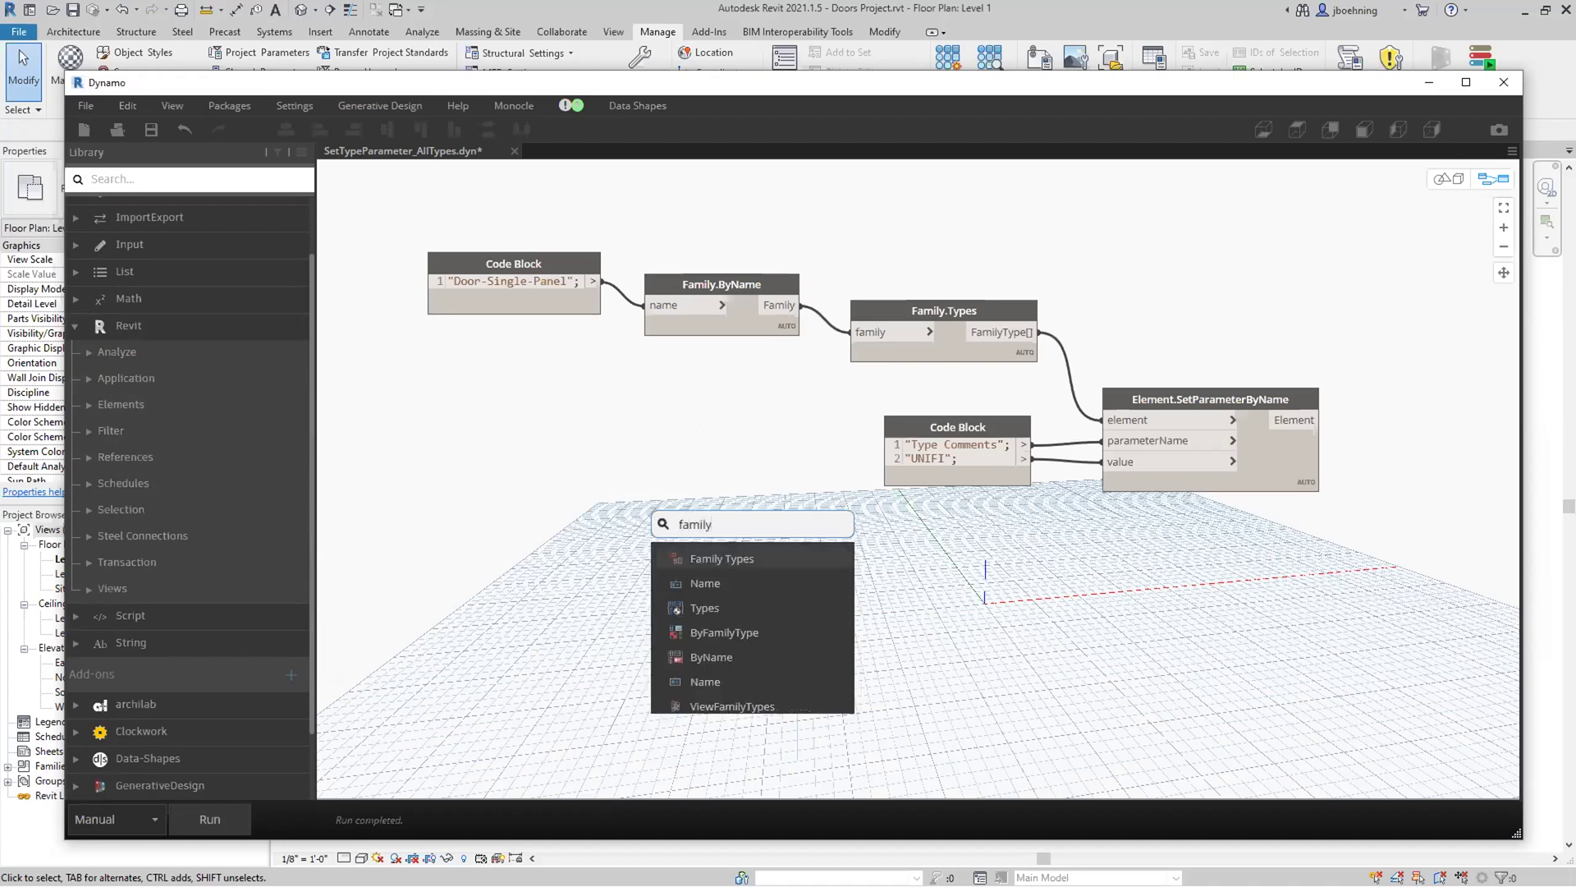
pyautogui.write('.byname')
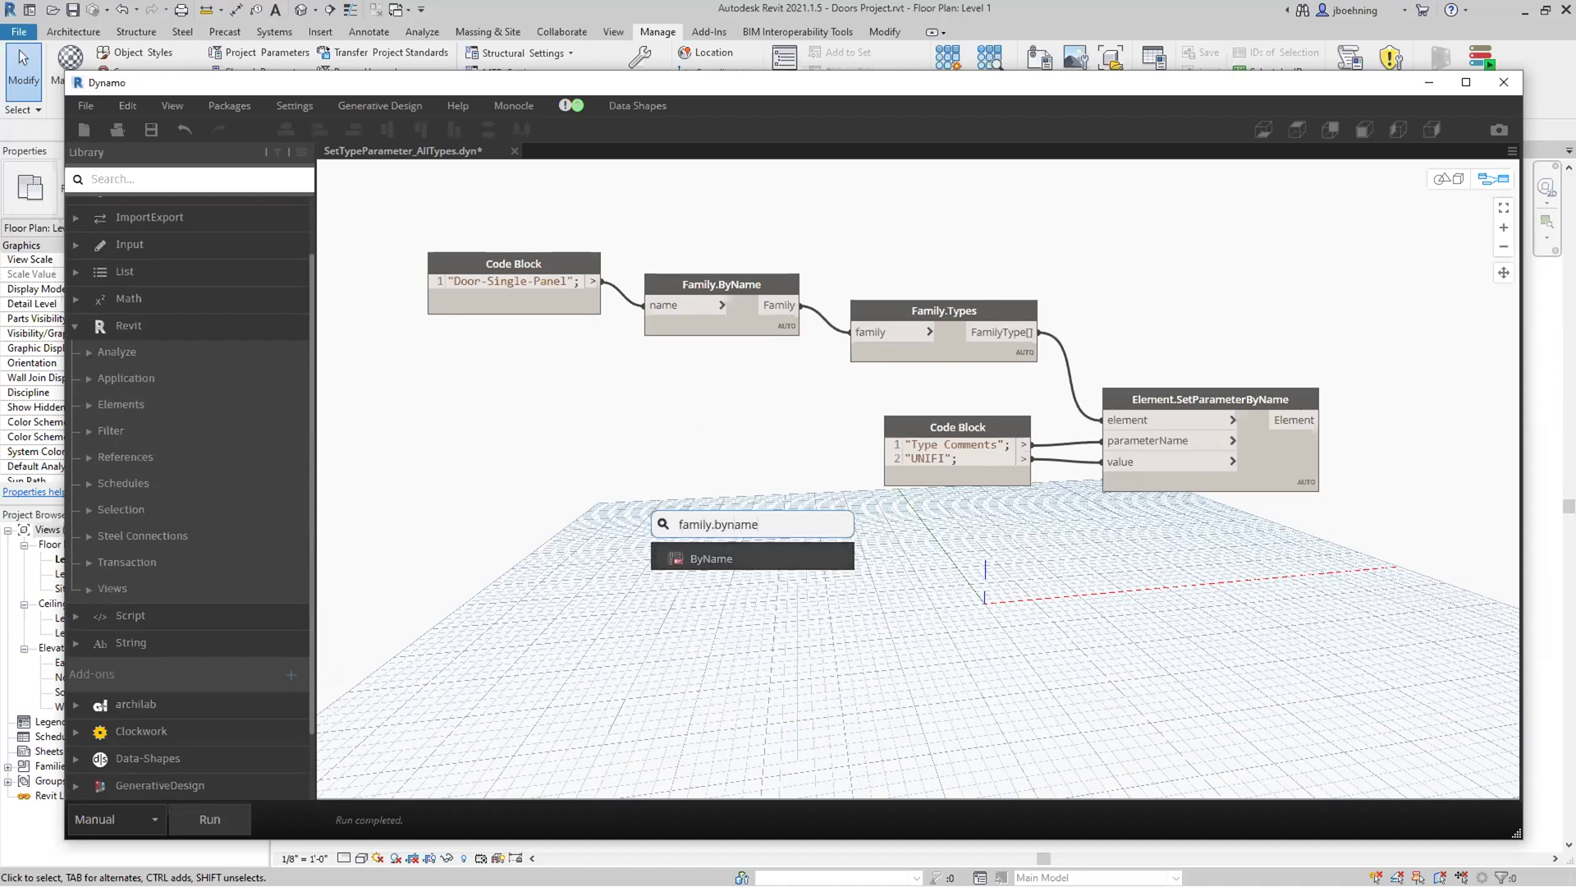
pyautogui.click(730, 558)
pyautogui.moveTo(807, 578); pyautogui.dragTo(732, 528)
# Search for family.type on the canvas and place a Family.Types node beside the new Family.ByName node.
pyautogui.rightClick(943, 592)
pyautogui.write('fa')
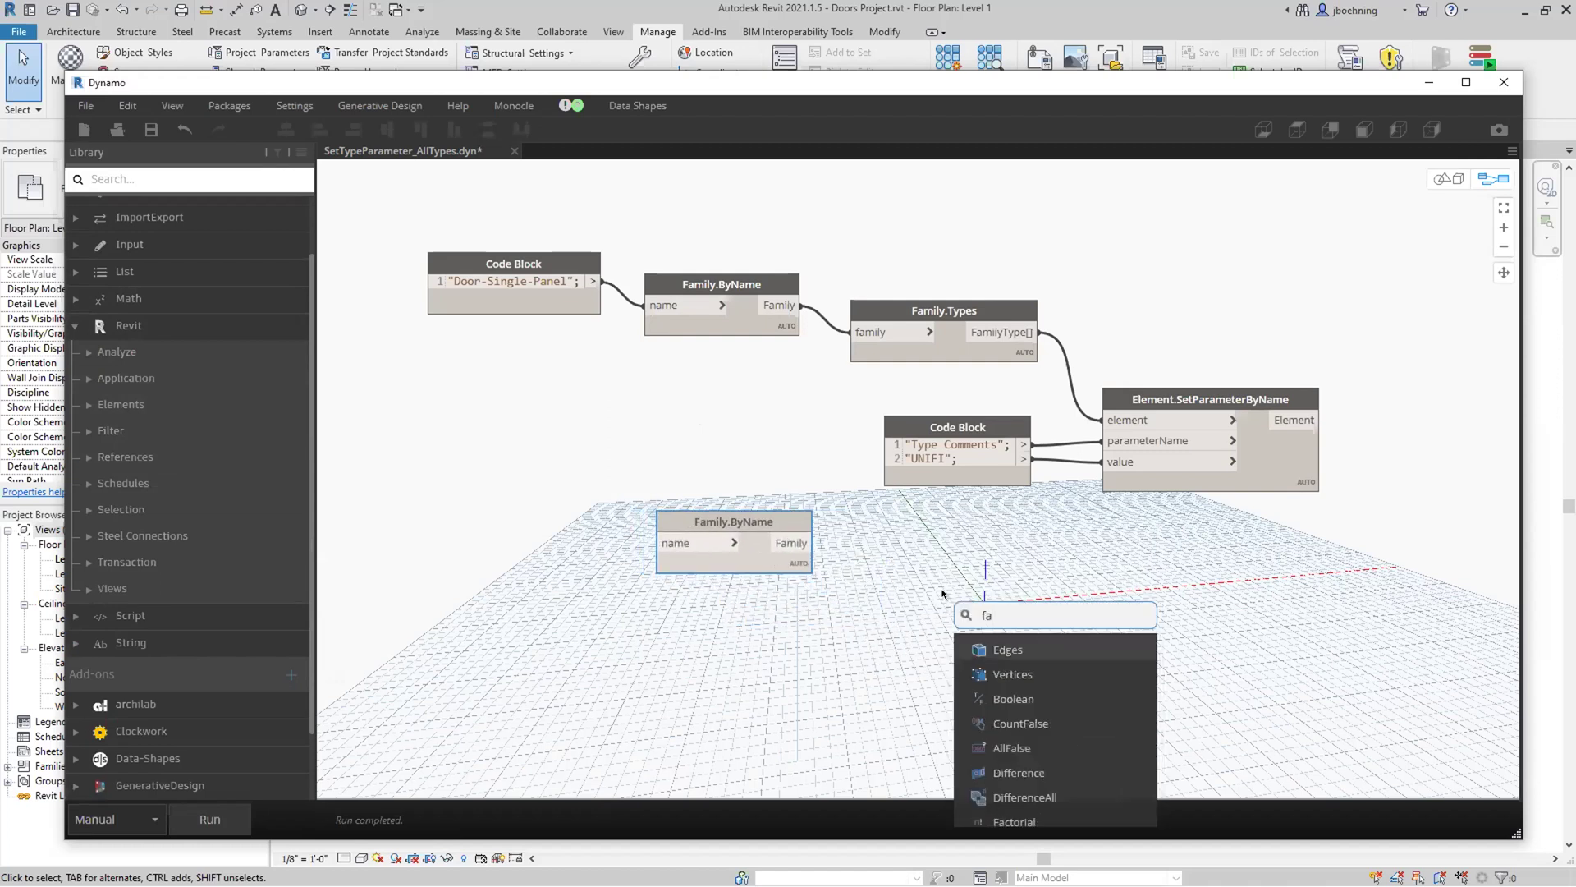
pyautogui.write('mily.type')
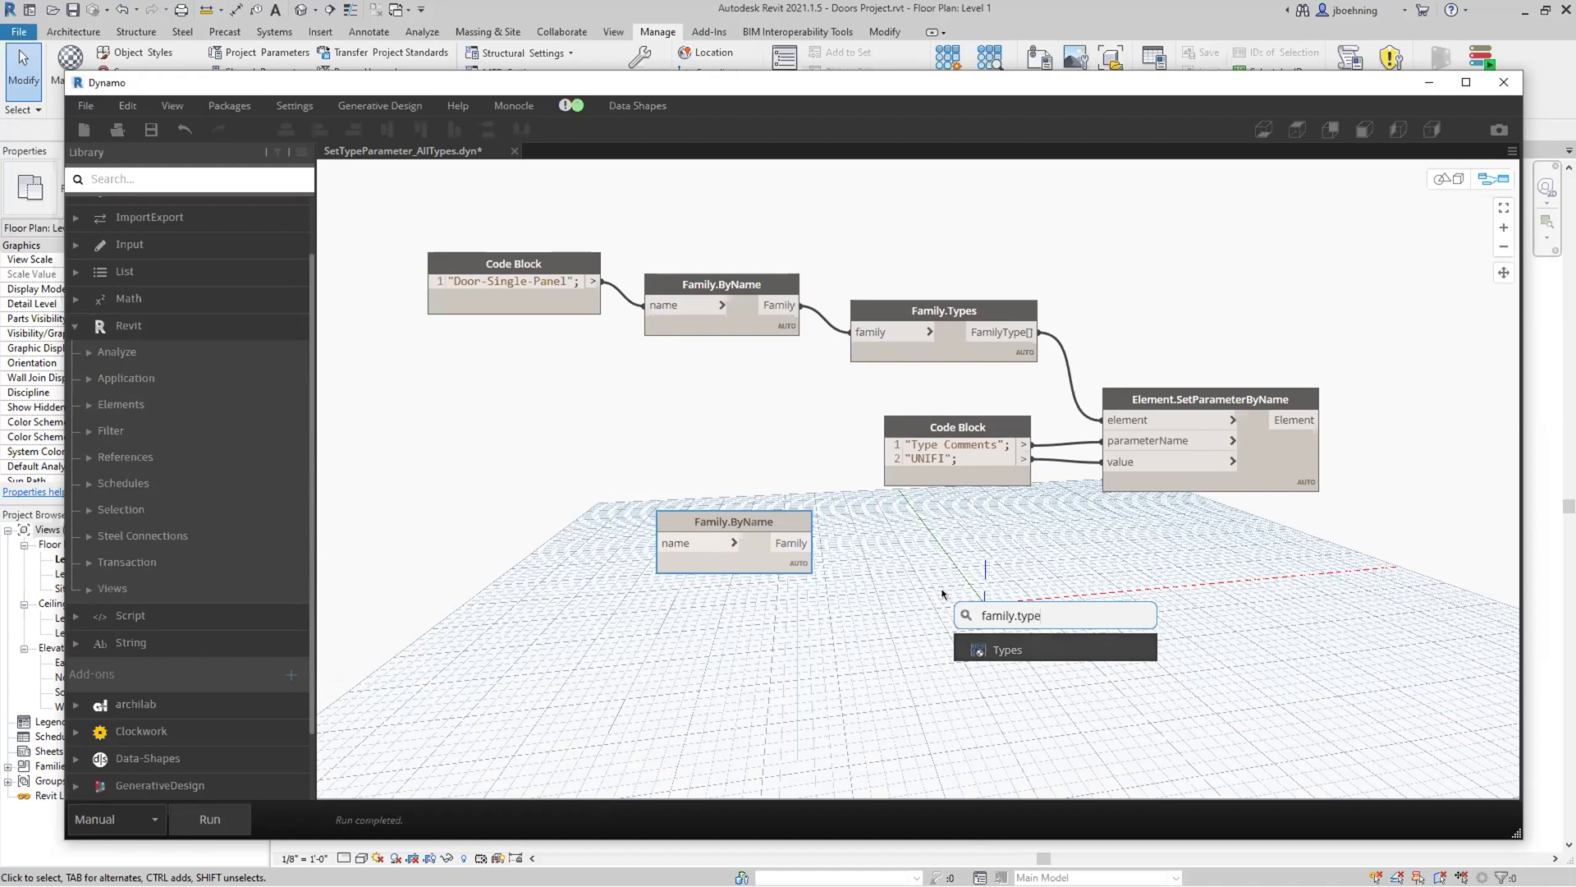
pyautogui.click(993, 649)
pyautogui.moveTo(1030, 632); pyautogui.dragTo(902, 540)
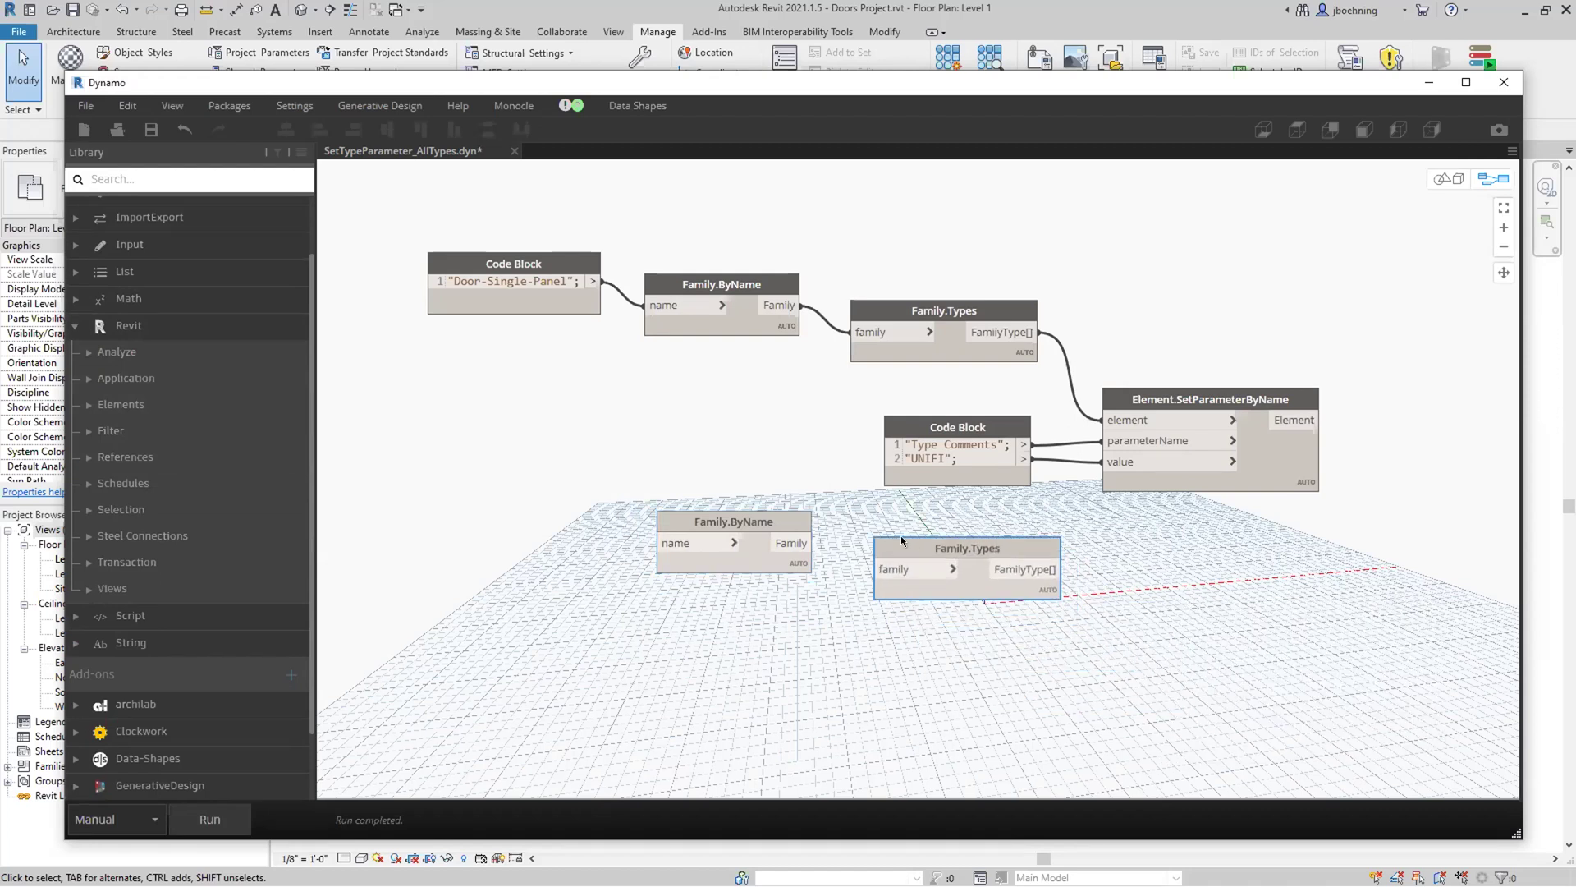
pyautogui.rightClick(757, 448)
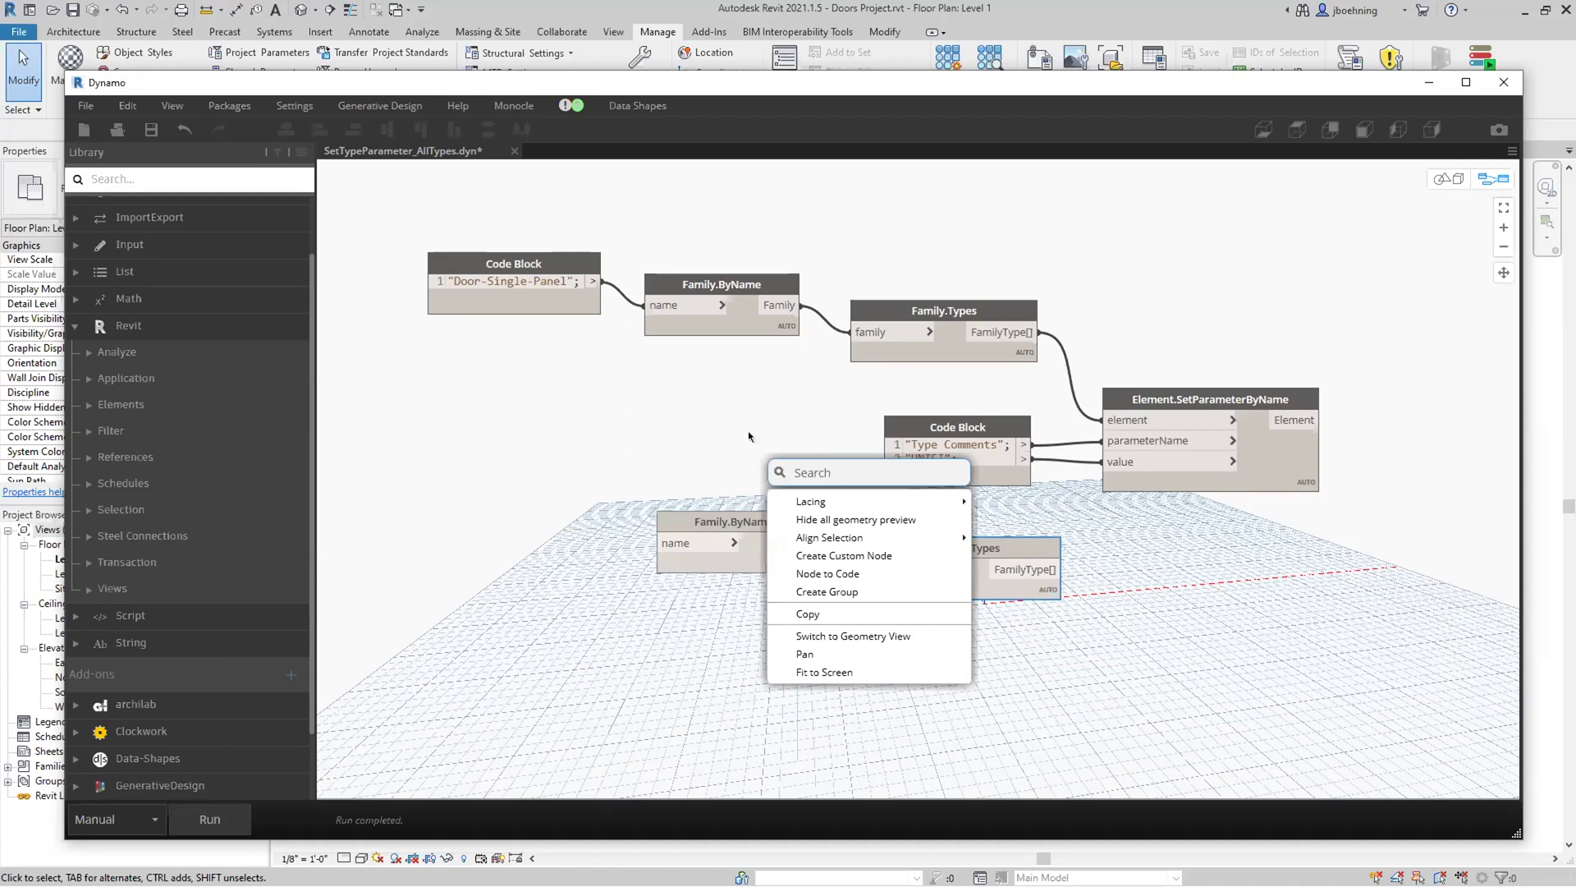
pyautogui.click(753, 454)
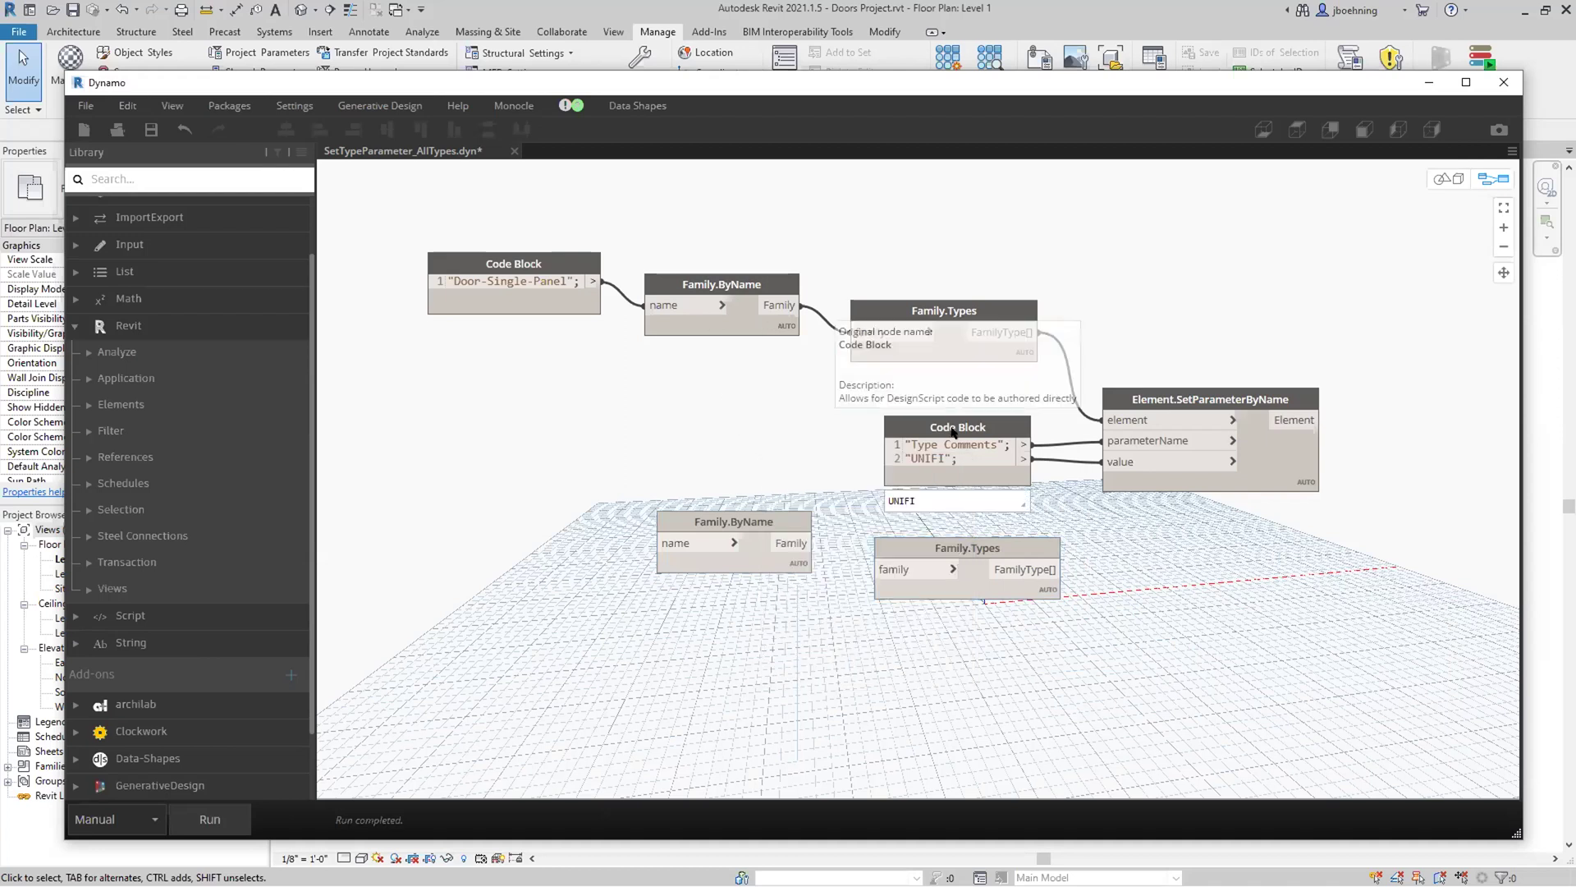
# Create a code block beside the new nodes containing "Door-Single-Panel"; on line 1 and 500; on line 2.
pyautogui.doubleClick(466, 481)
pyautogui.moveTo(465, 476)
pyautogui.mouseDown()
pyautogui.moveTo(515, 470)
pyautogui.moveTo(493, 473)
pyautogui.mouseUp()
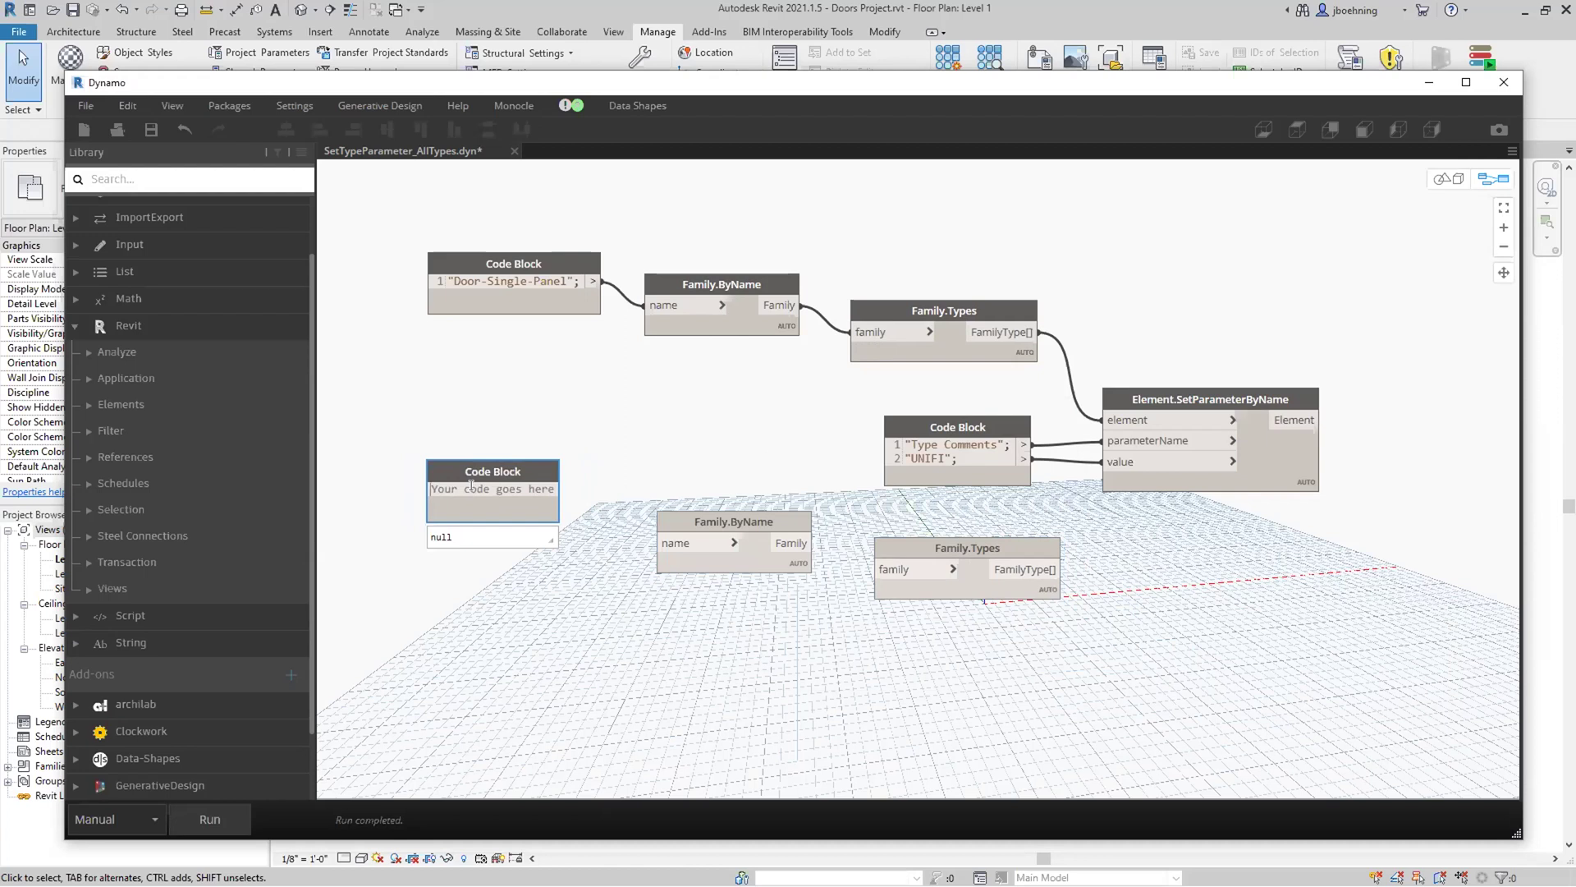
pyautogui.click(472, 485)
pyautogui.write('"Door-')
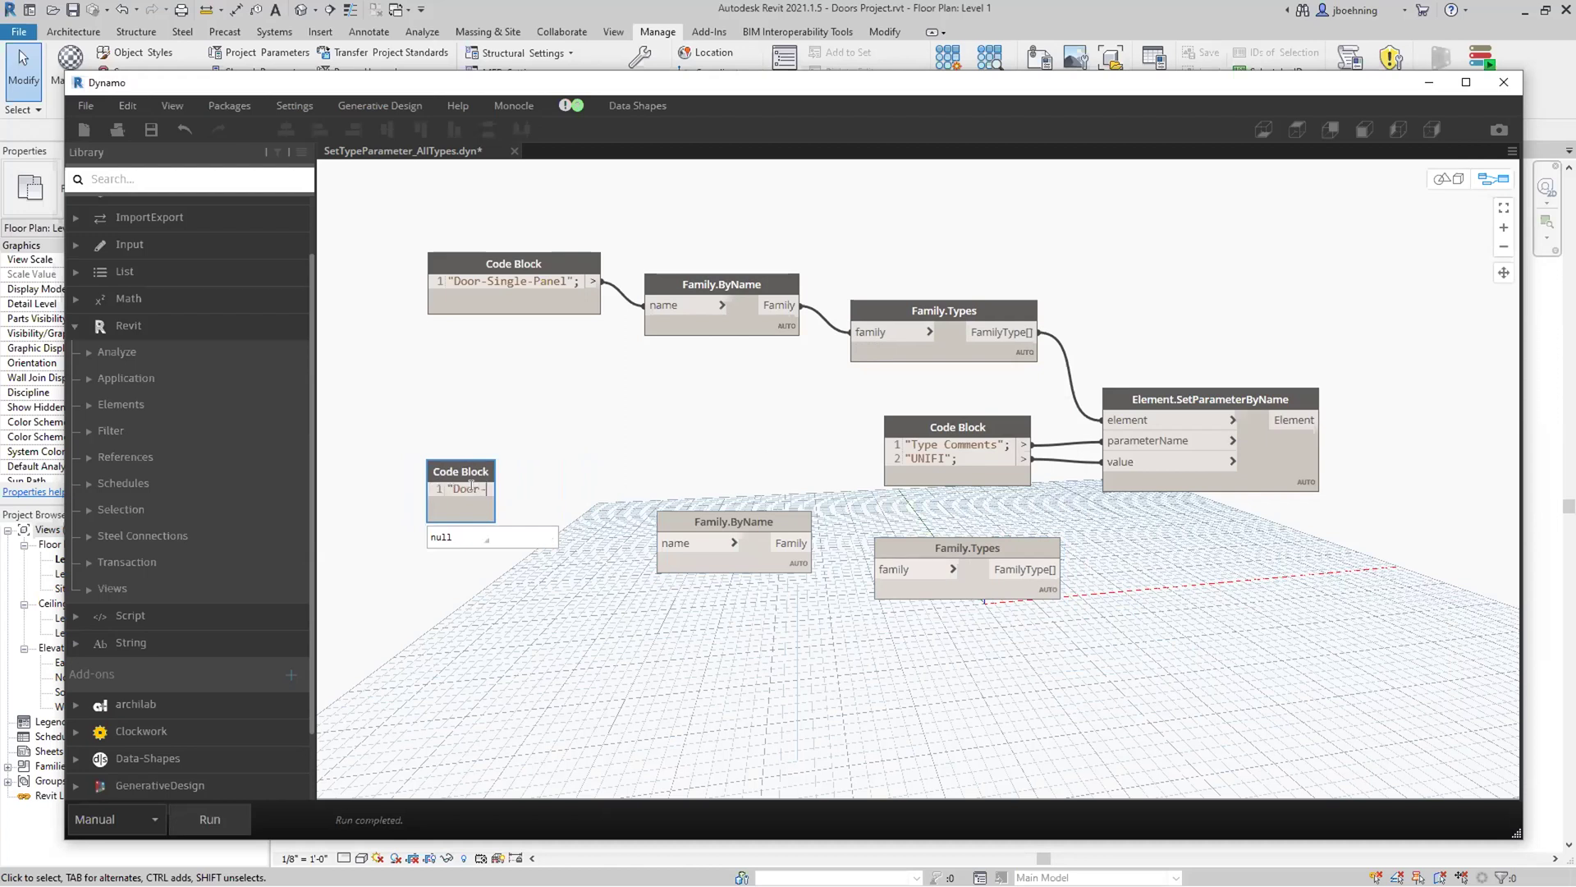
pyautogui.write('Single-Pan')
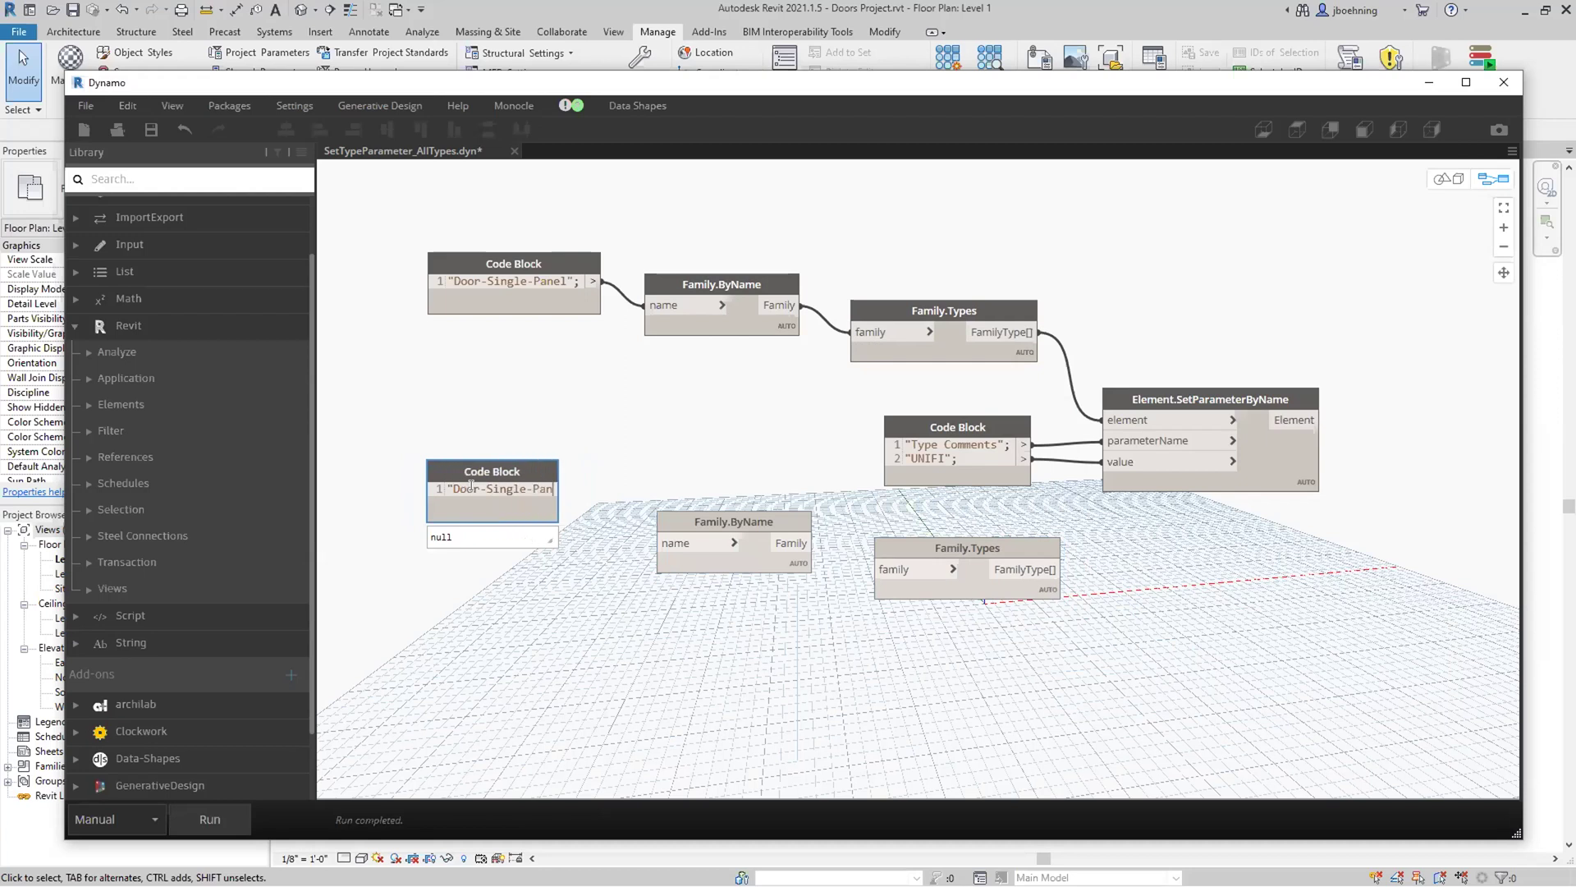
pyautogui.write('el"')
pyautogui.write(';')
pyautogui.press('Return')
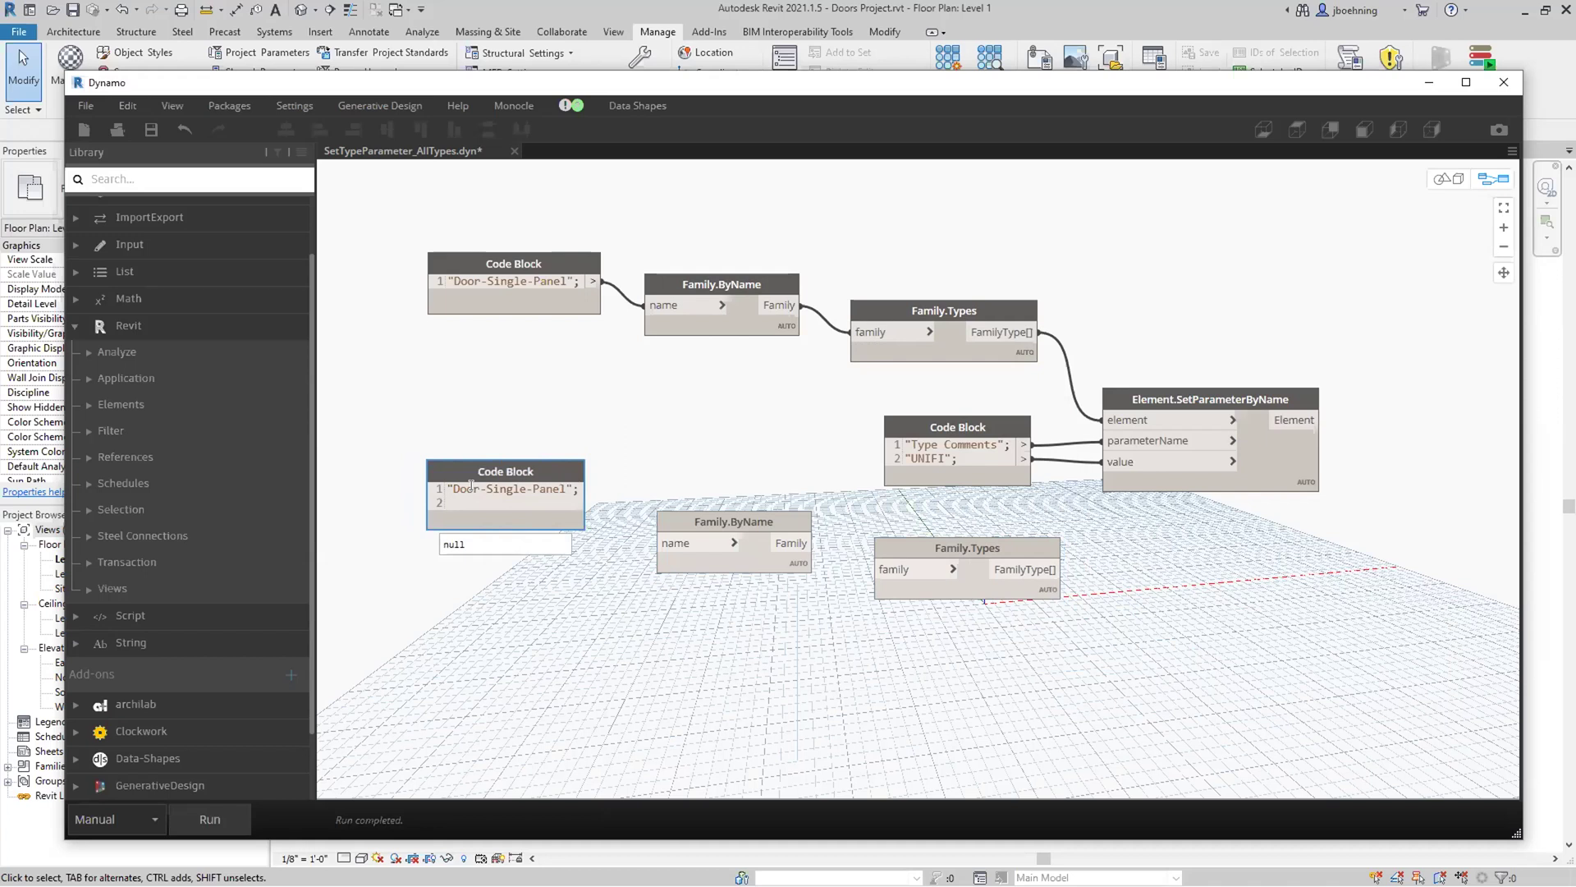
pyautogui.write('500;')
pyautogui.click(474, 522)
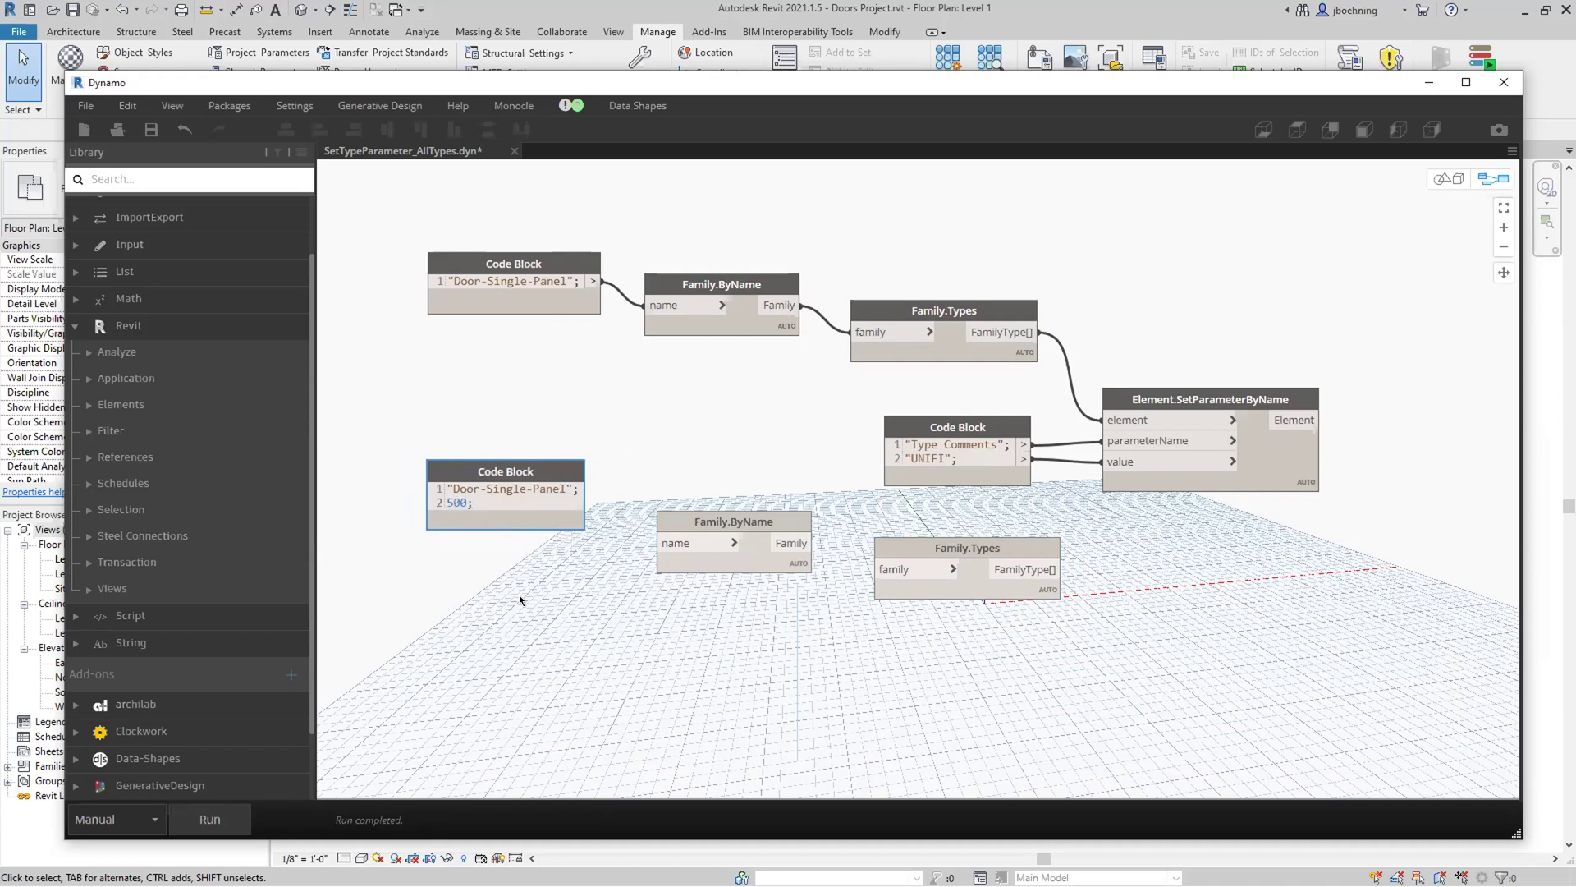
# Reposition the new code block and connect its "Door-Single-Panel" output to the name input of the new Family.ByName node.
pyautogui.moveTo(503, 482); pyautogui.dragTo(471, 485)
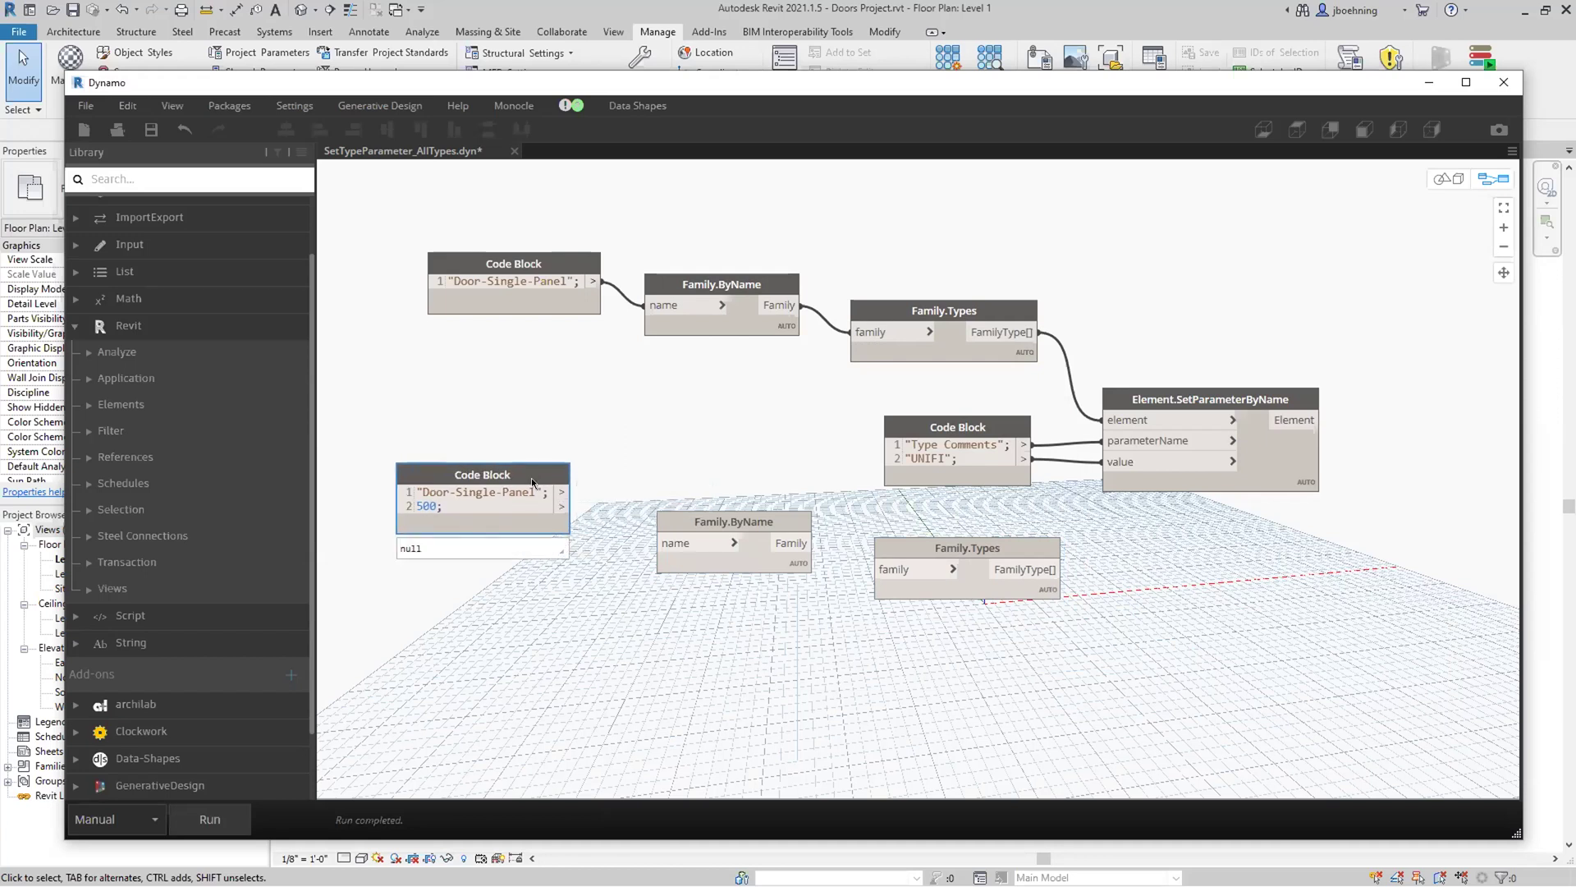
pyautogui.moveTo(561, 493); pyautogui.dragTo(661, 543)
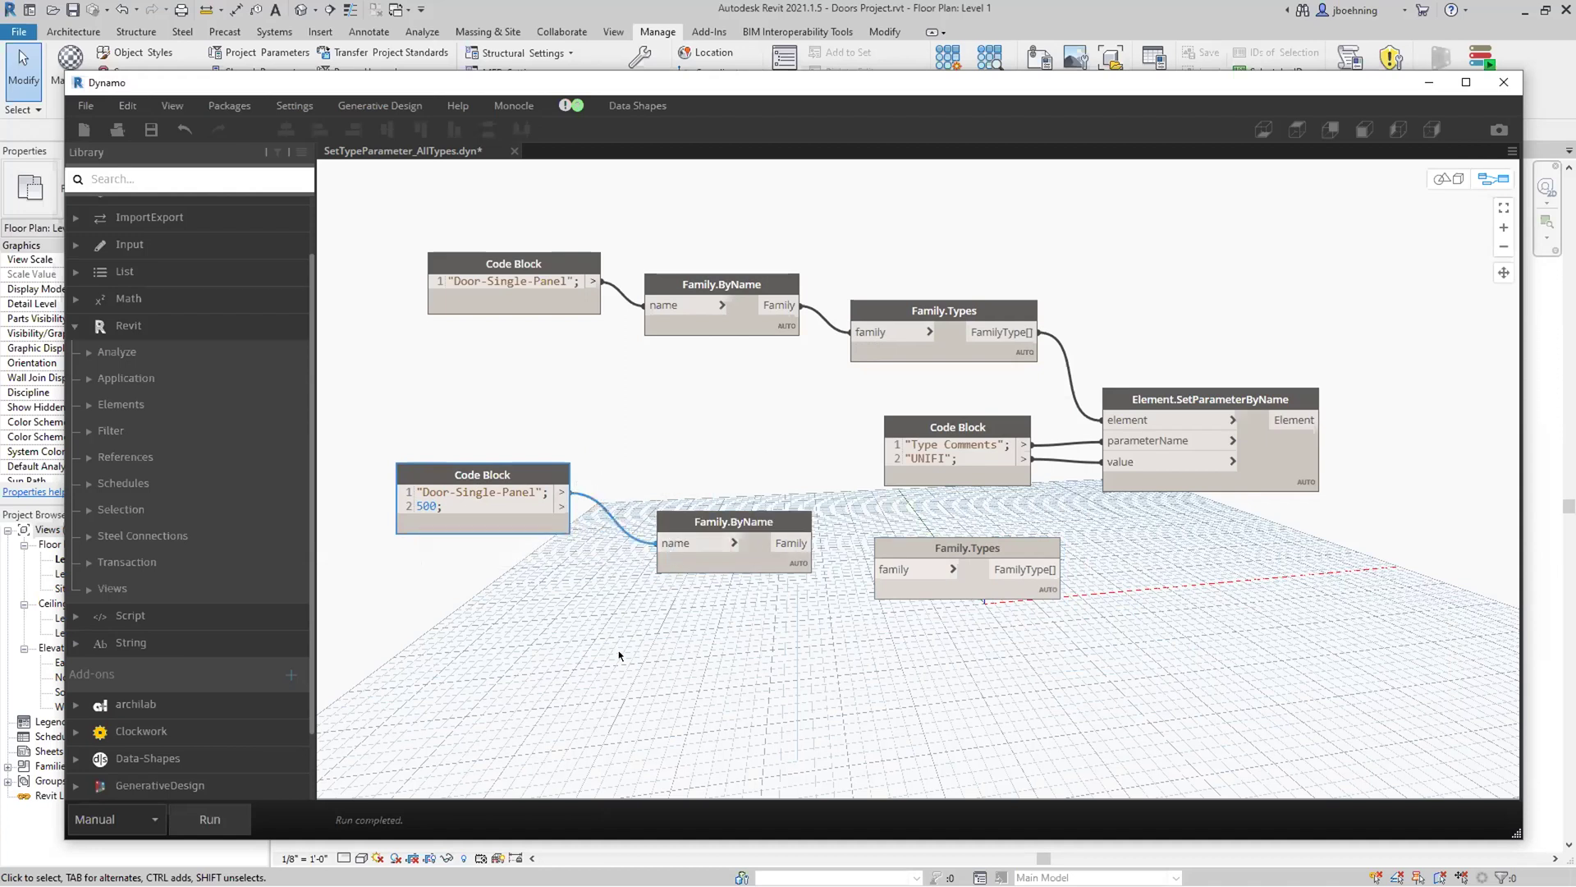
pyautogui.click(678, 619)
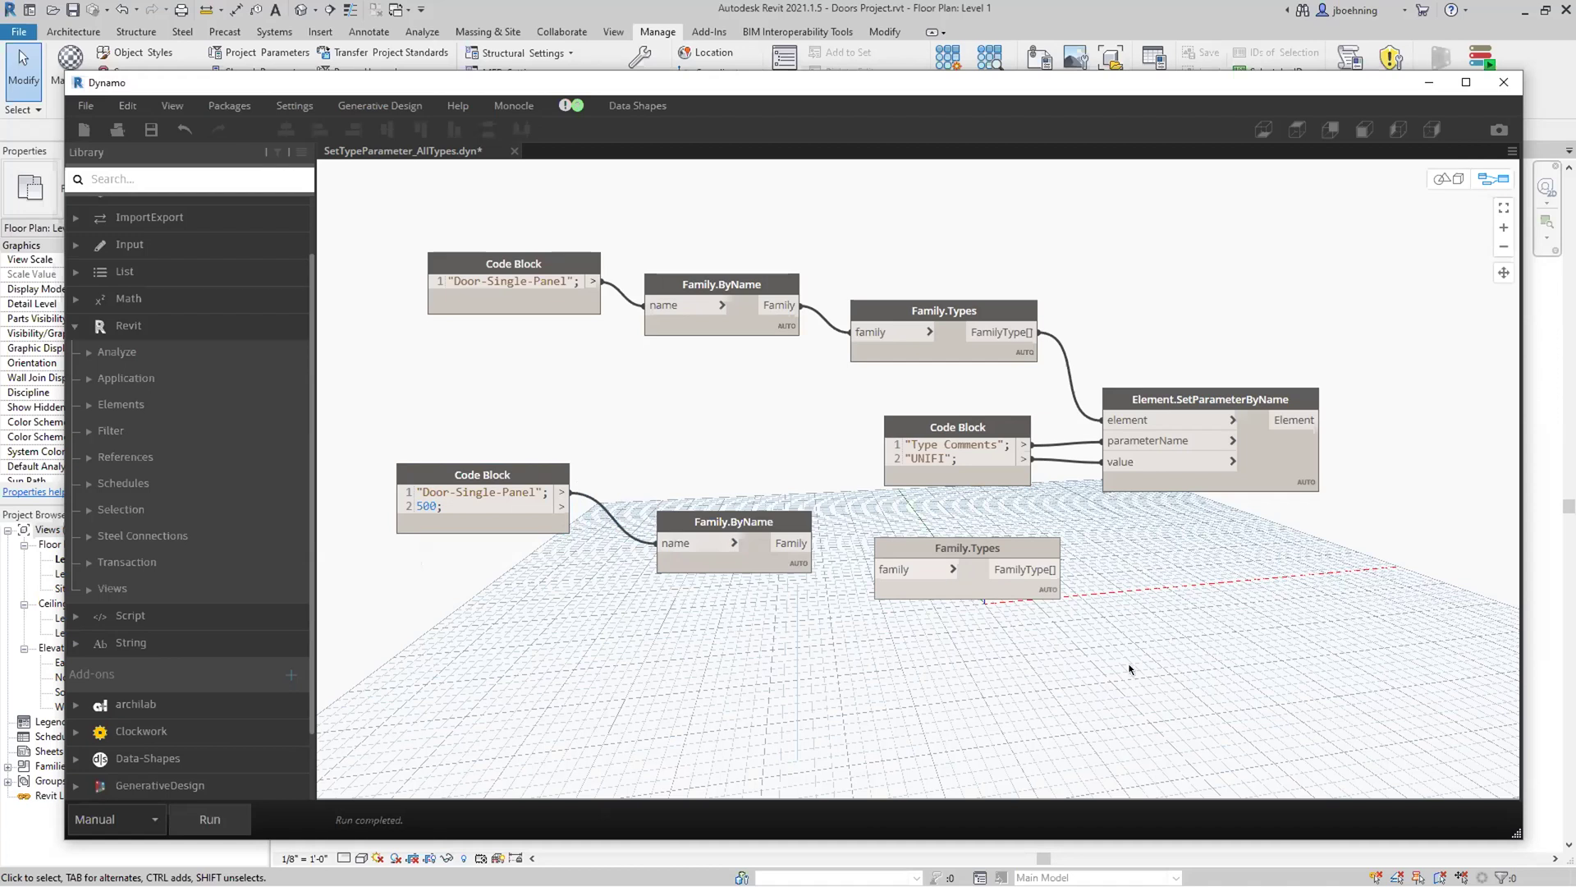
# Delete the added code block, Family.ByName and Family.Types nodes, and close the SetTypeParameter_AllTypes graph without saving.
pyautogui.moveTo(1098, 700); pyautogui.dragTo(385, 461)
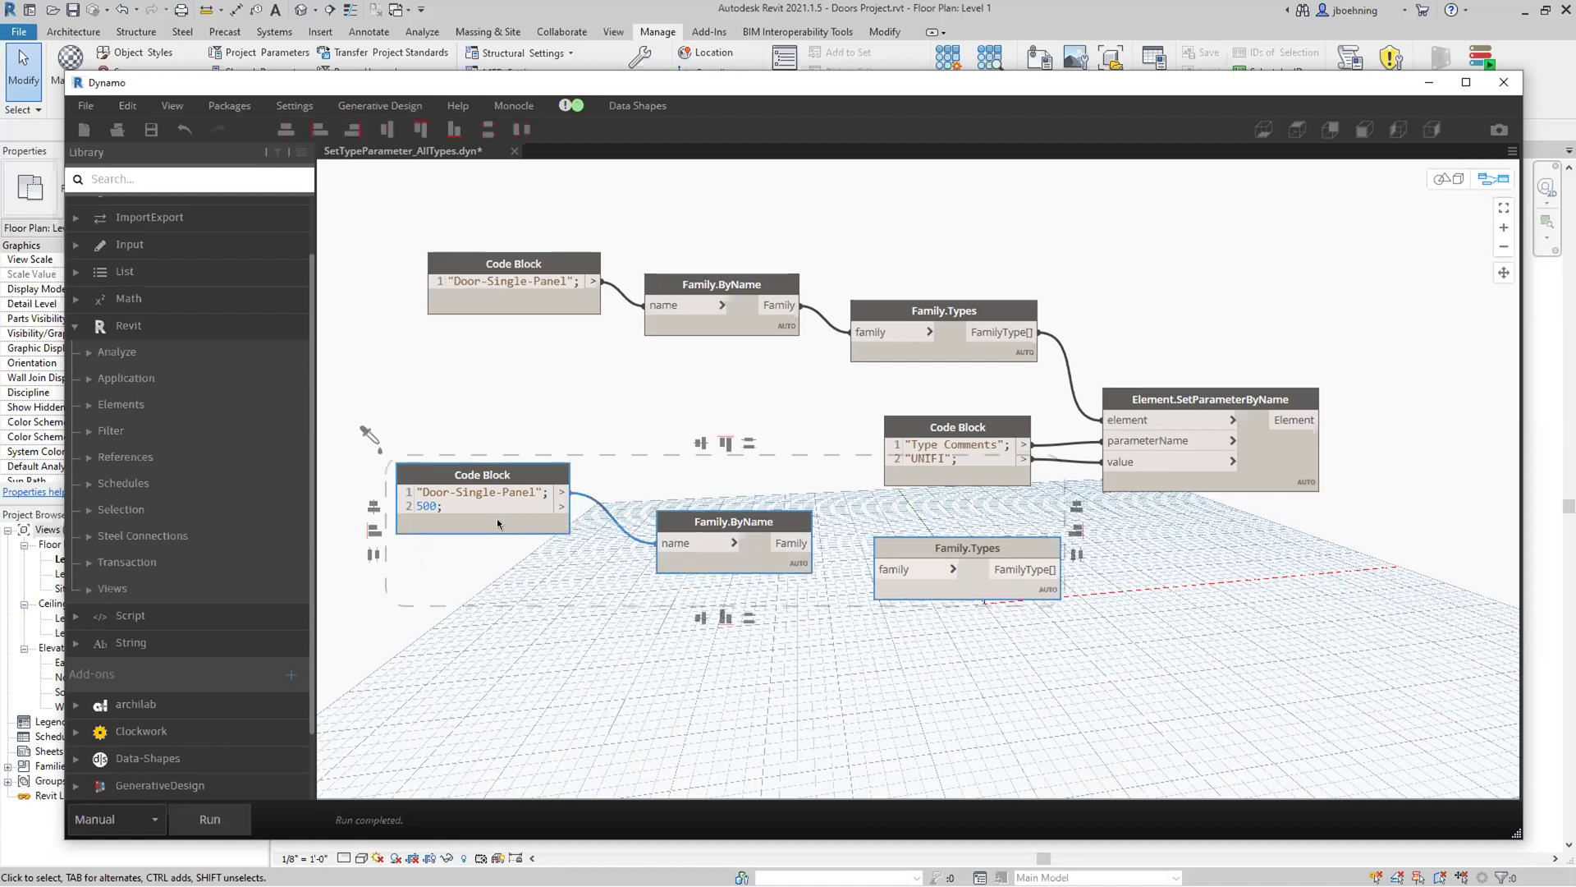
pyautogui.press('Delete')
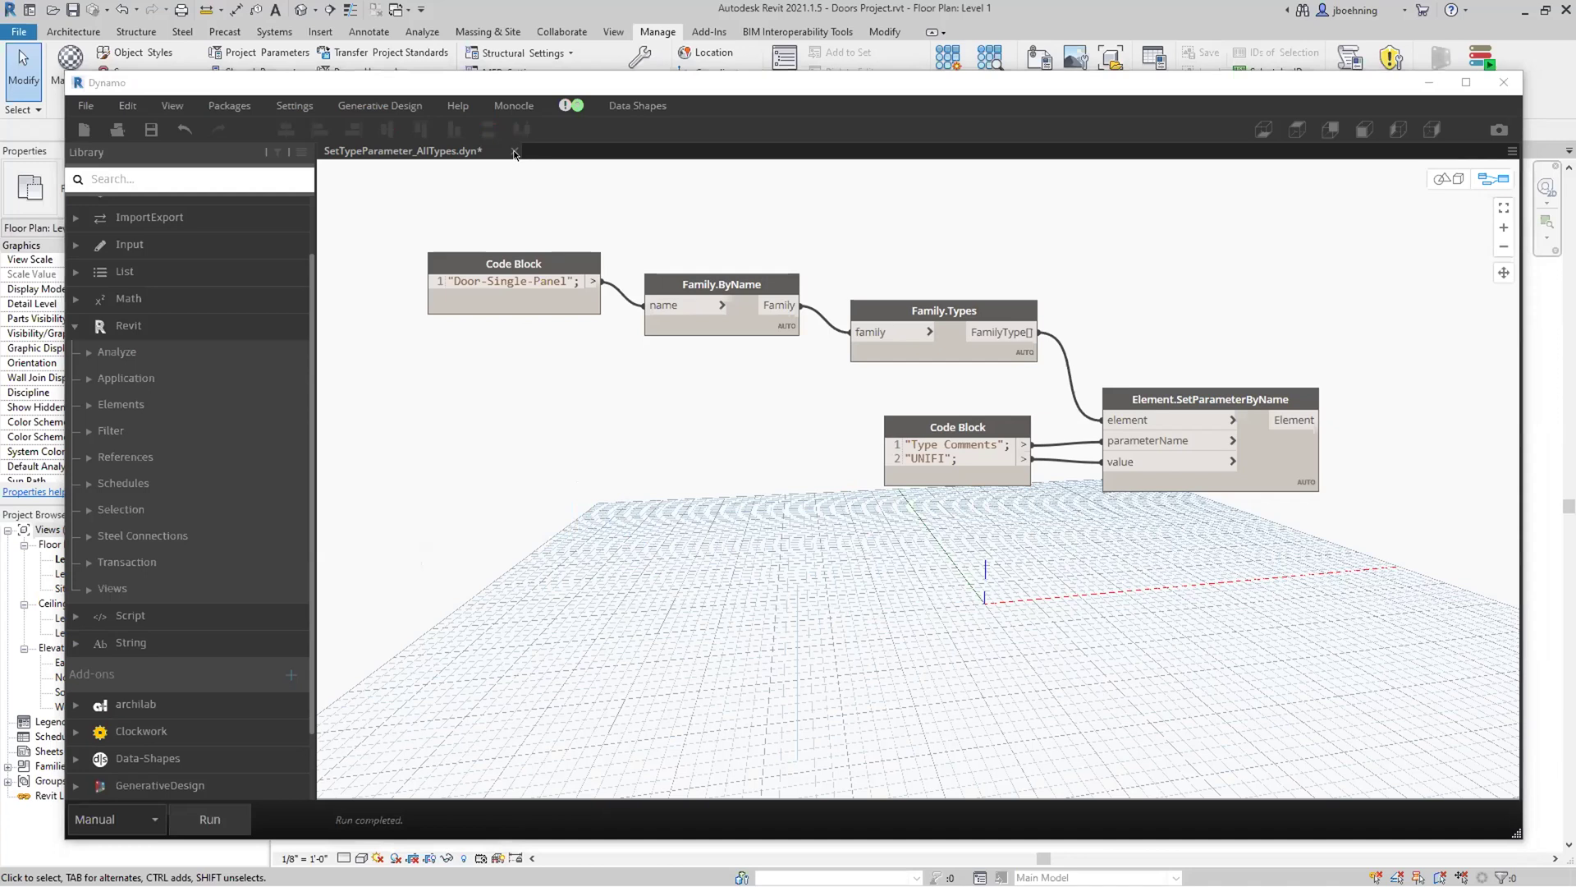
pyautogui.click(514, 151)
pyautogui.click(843, 502)
# Open the SetTypeParameter_SingleType.dyn graph from the Families folder.
pyautogui.click(572, 363)
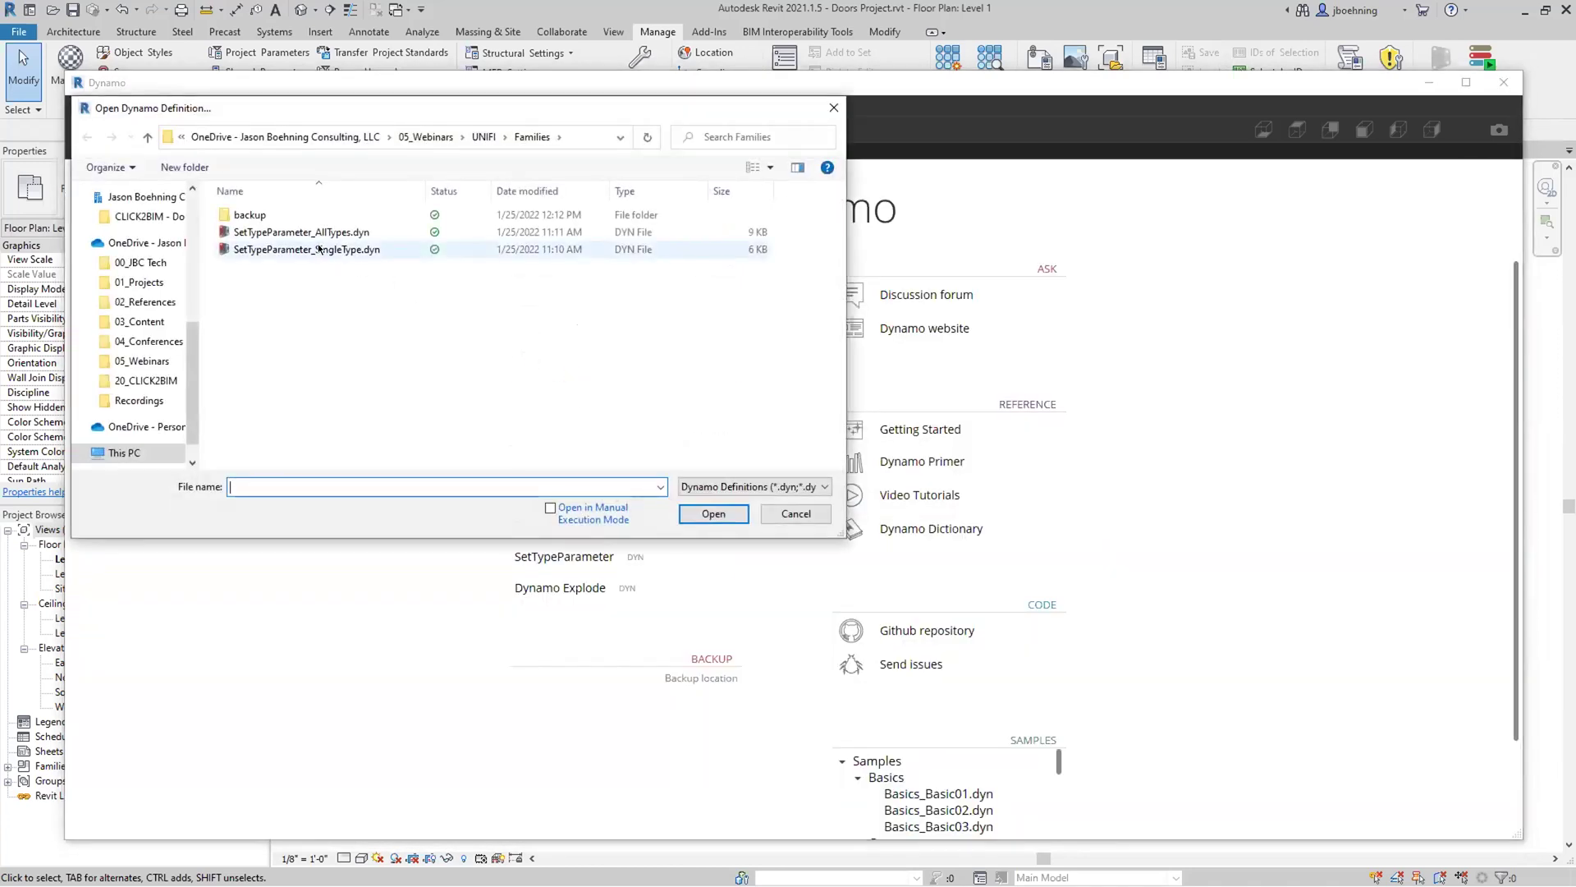
pyautogui.click(327, 250)
pyautogui.click(710, 513)
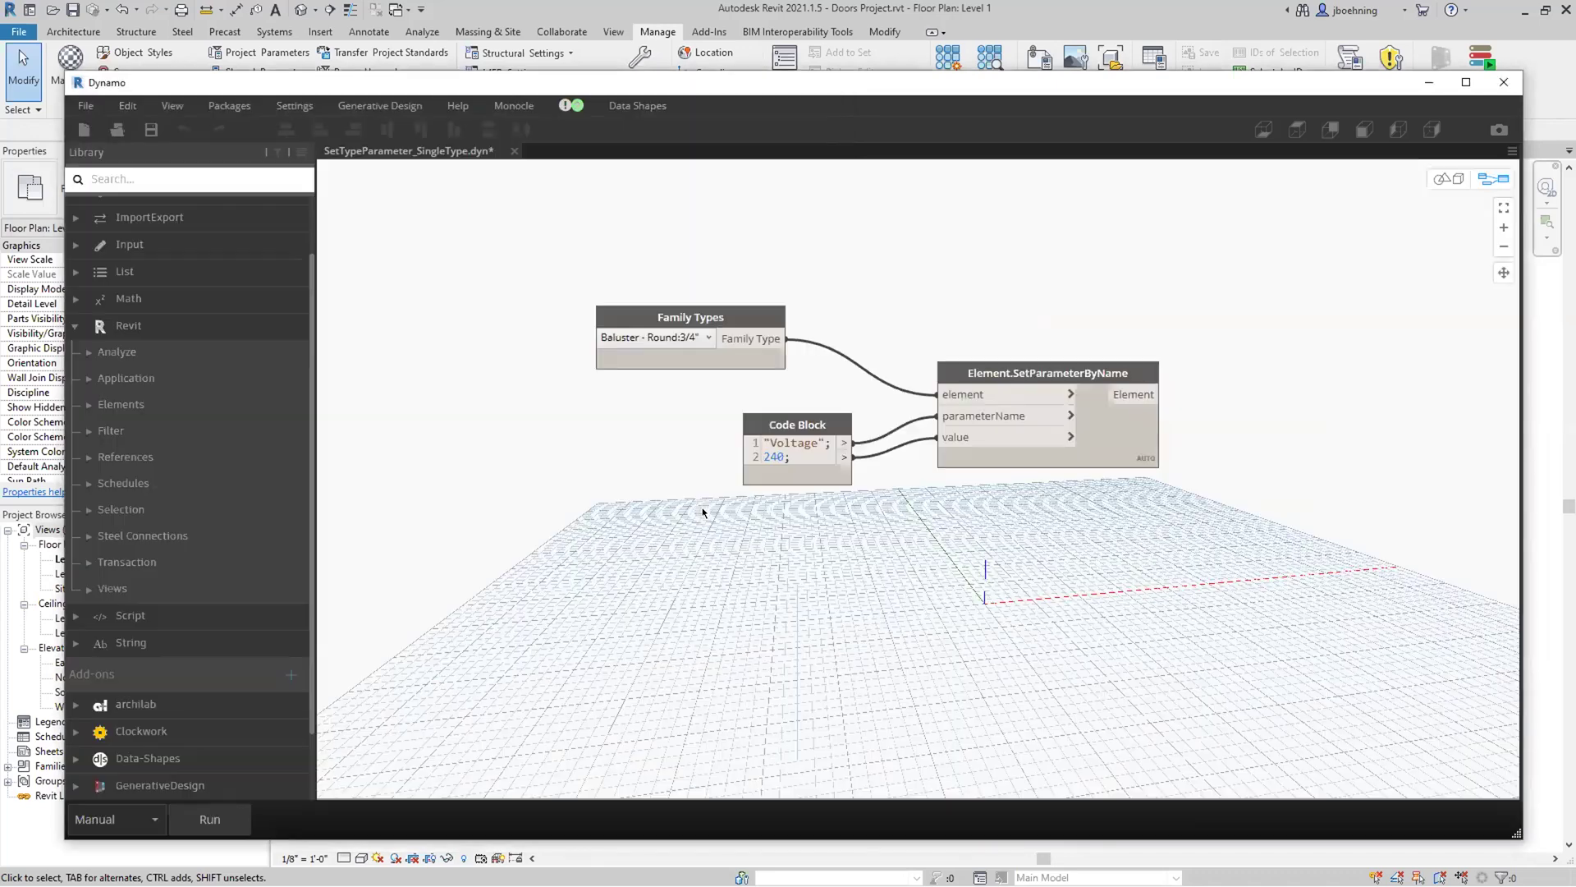
# Browse the types offered by the Family Types node that feeds Element.SetParameterByName.
pyautogui.click(700, 313)
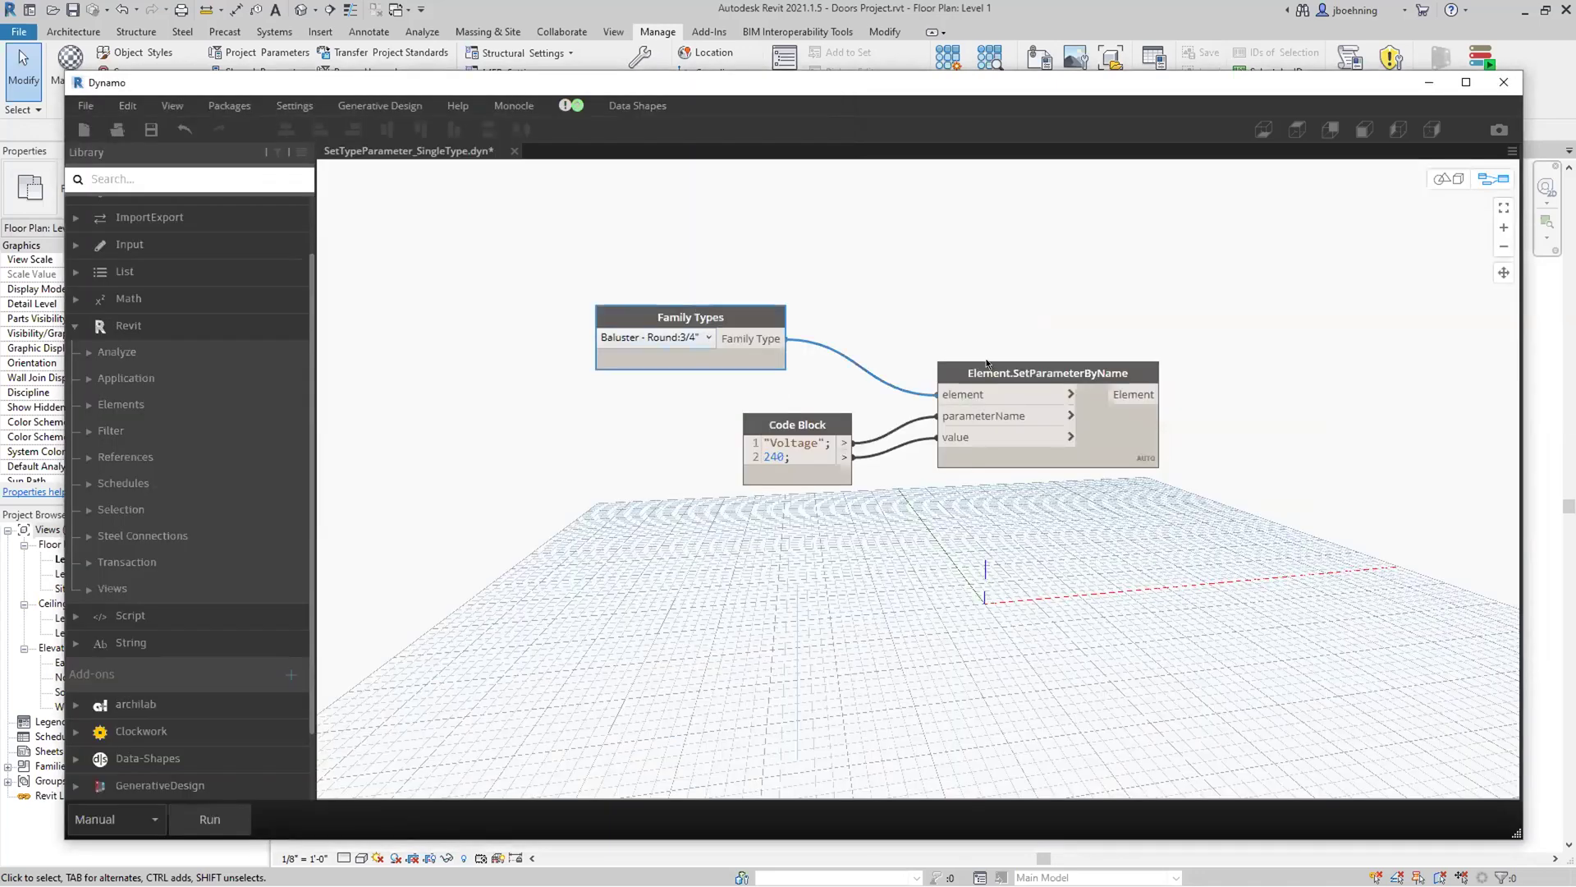
pyautogui.click(706, 340)
pyautogui.scroll(-2, 711, 397)
pyautogui.scroll(2, 711, 402)
pyautogui.click(655, 323)
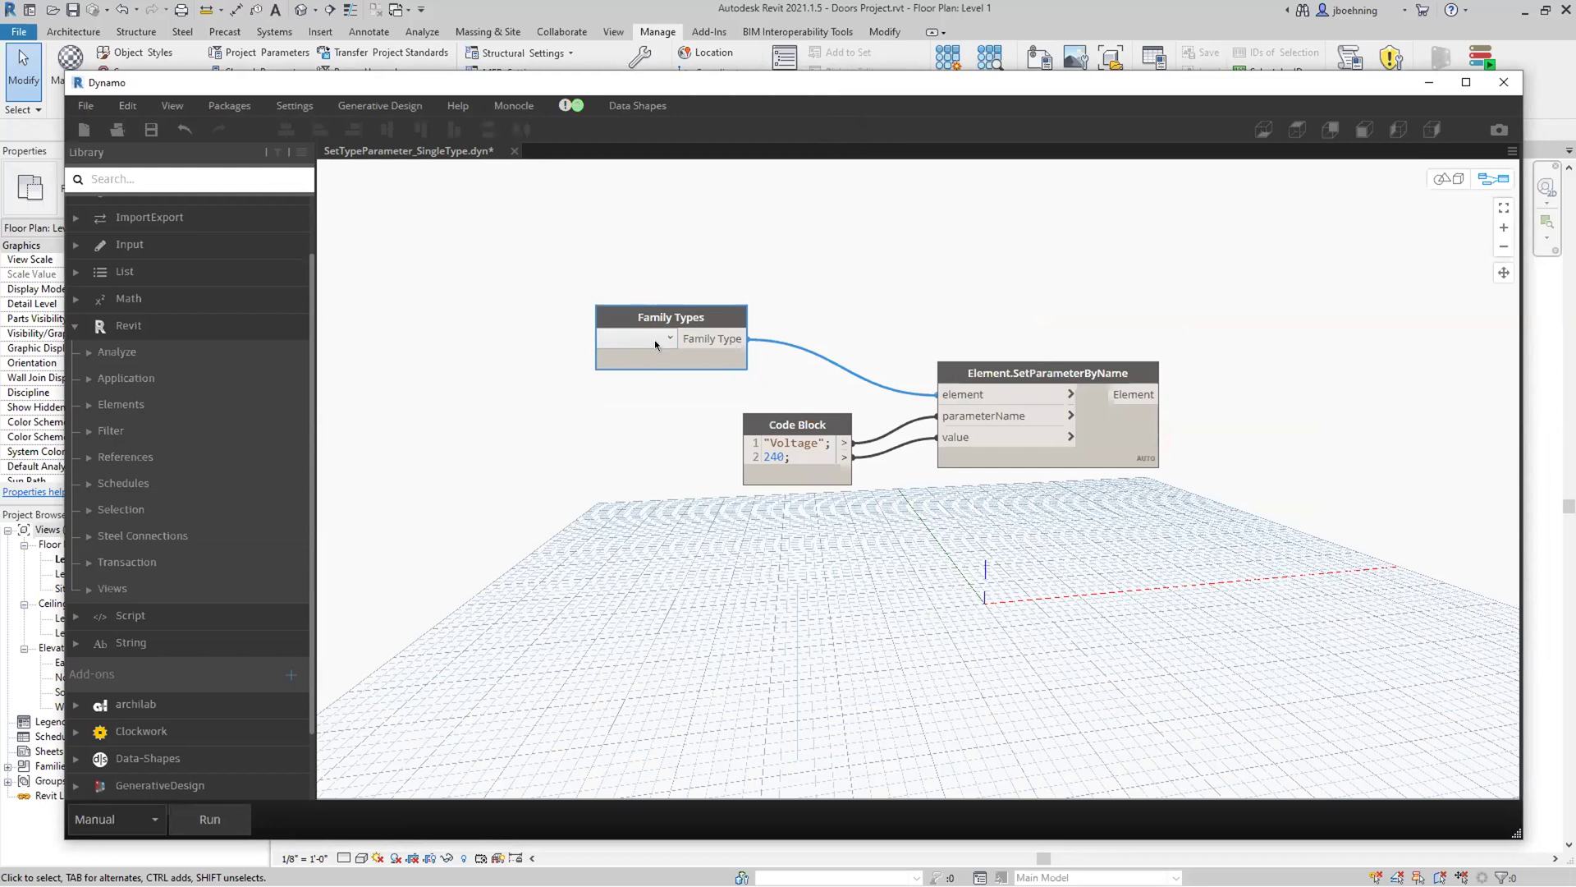
# Close the SetTypeParameter_SingleType graph without saving and exit Dynamo.
pyautogui.click(514, 151)
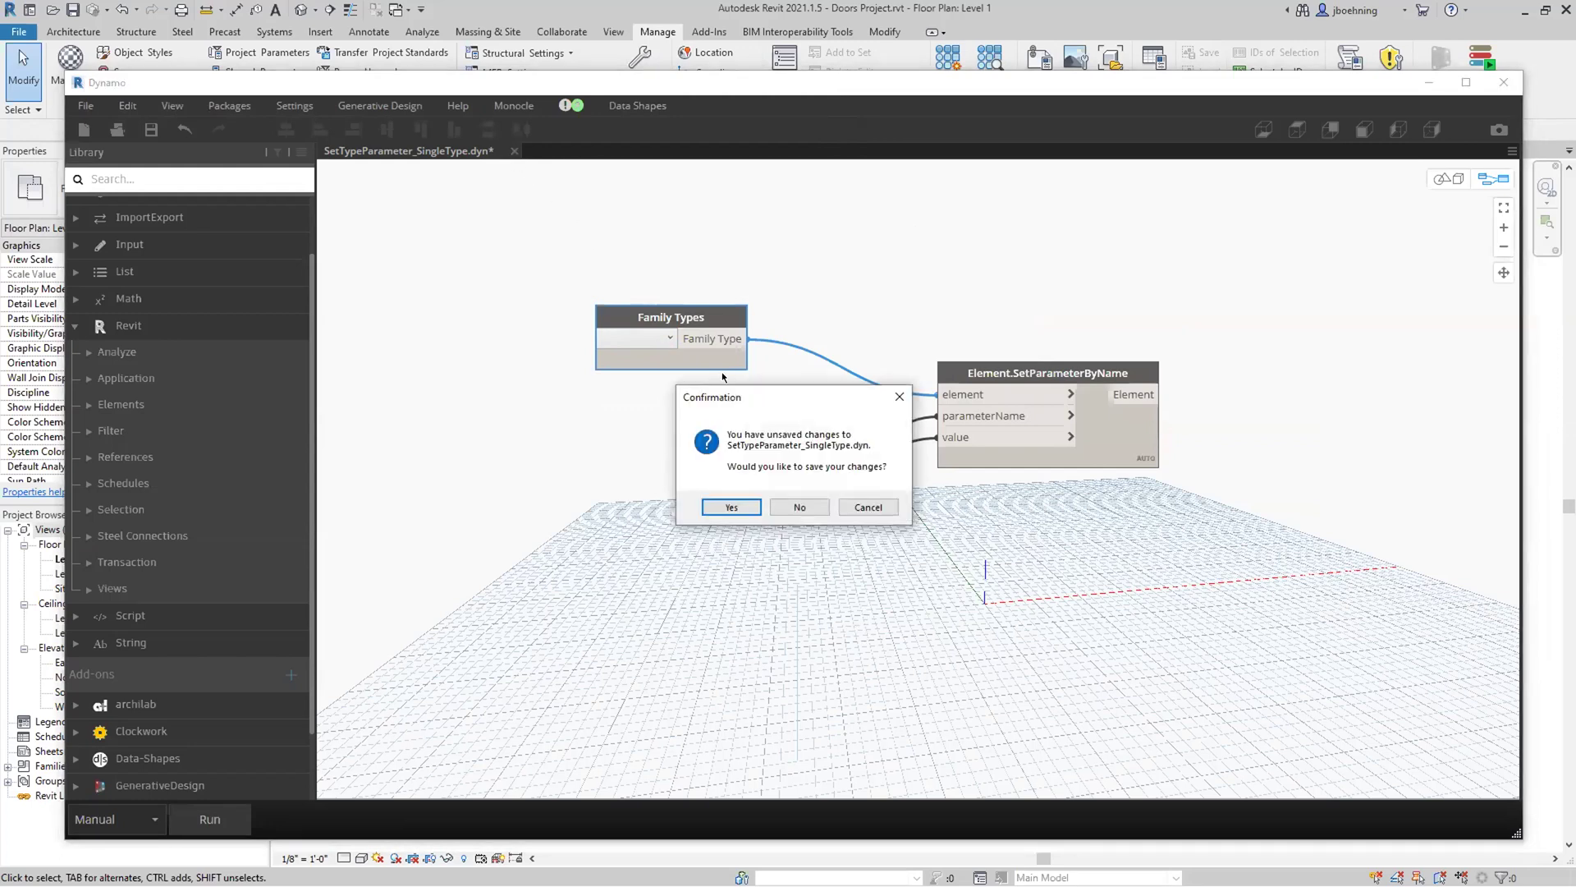
pyautogui.click(803, 508)
pyautogui.click(1504, 82)
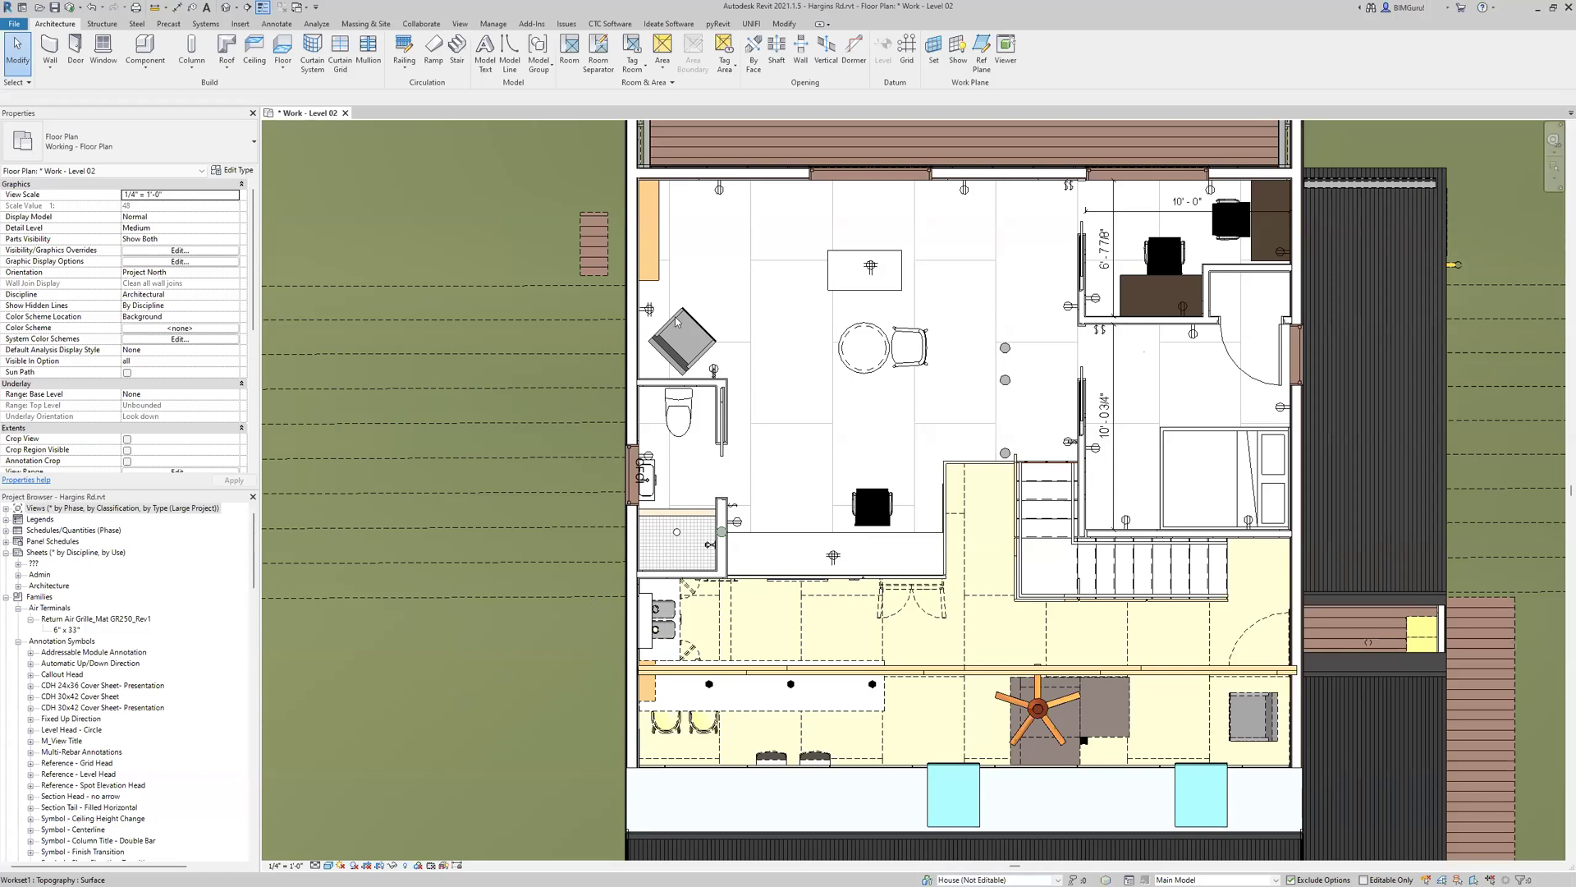
# Launch the UNIFI content library from the Level 02 floor plan of the Hargins Rd project.
pyautogui.click(754, 27)
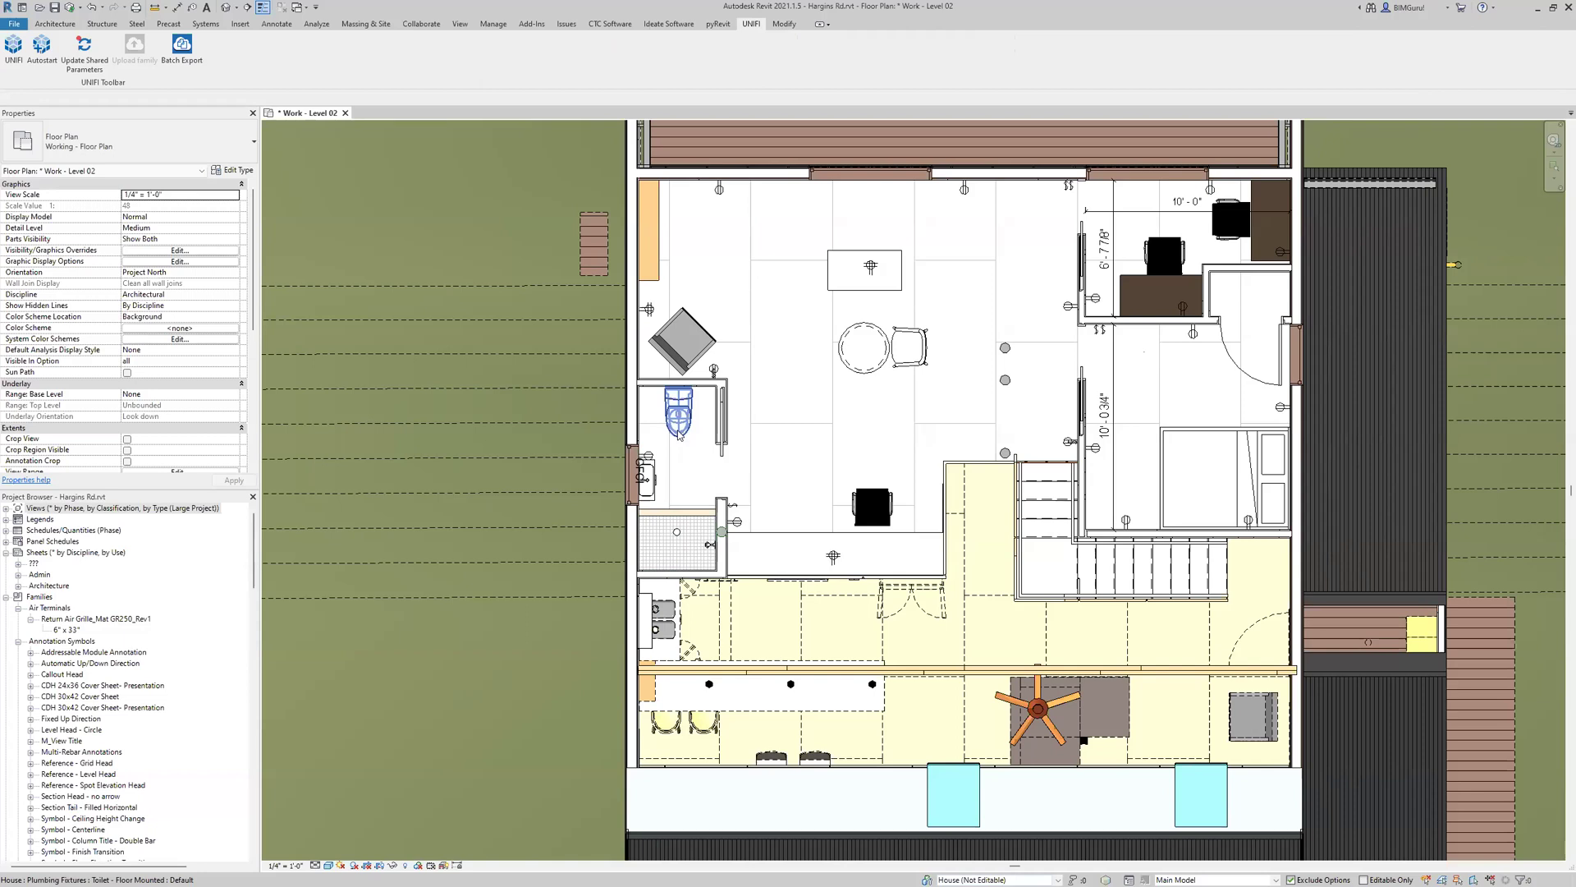
pyautogui.click(13, 45)
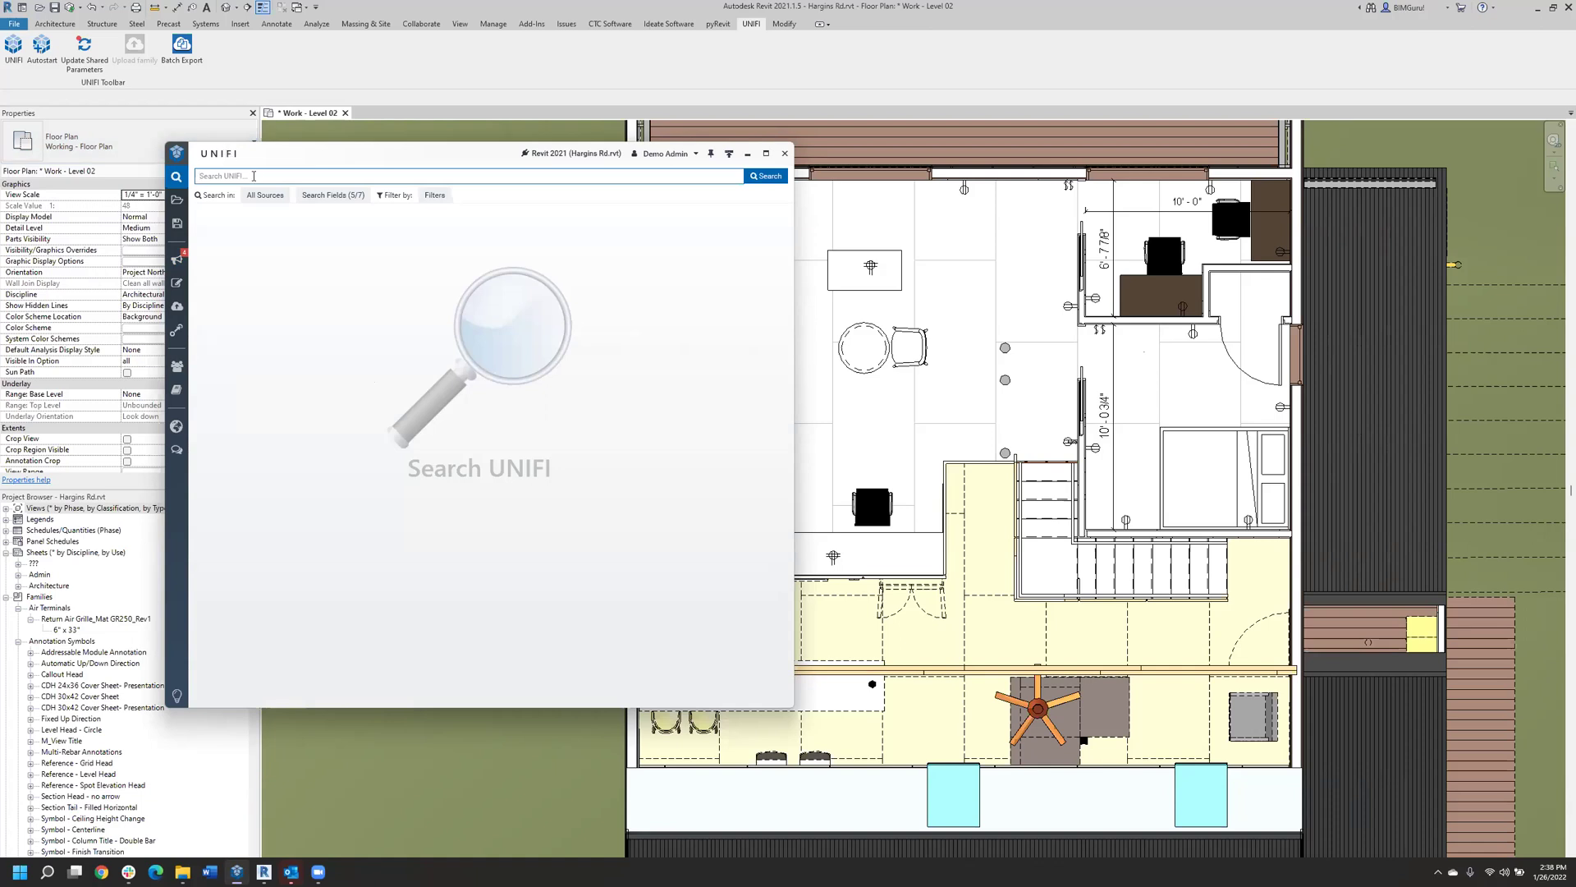
# Search the UNIFI library for the content carrying the webinar tag.
pyautogui.click(253, 176)
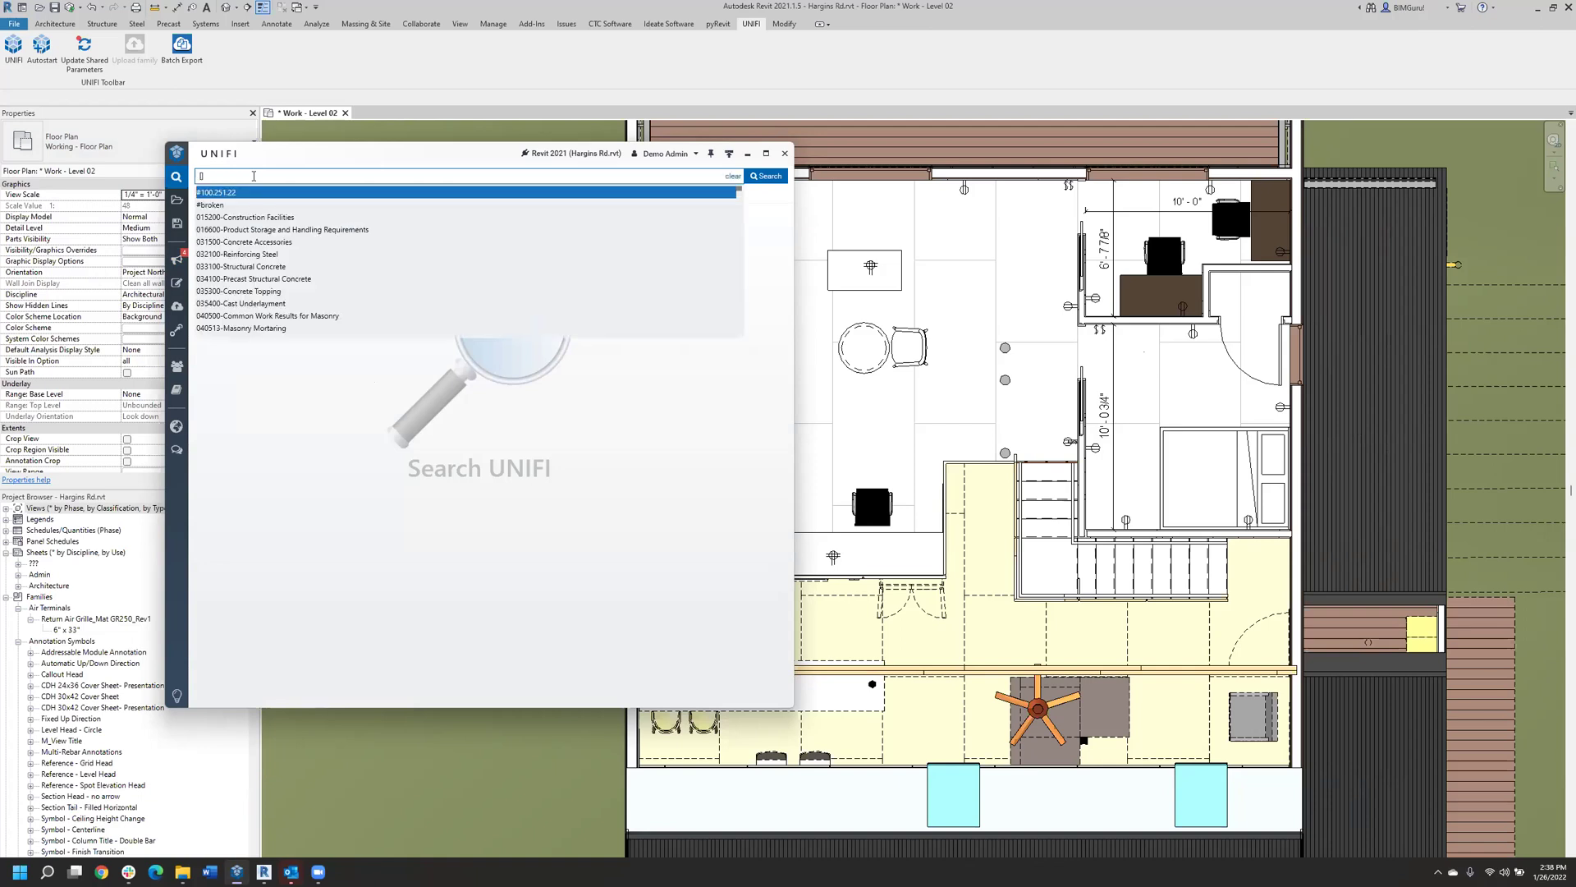
pyautogui.write('jason')
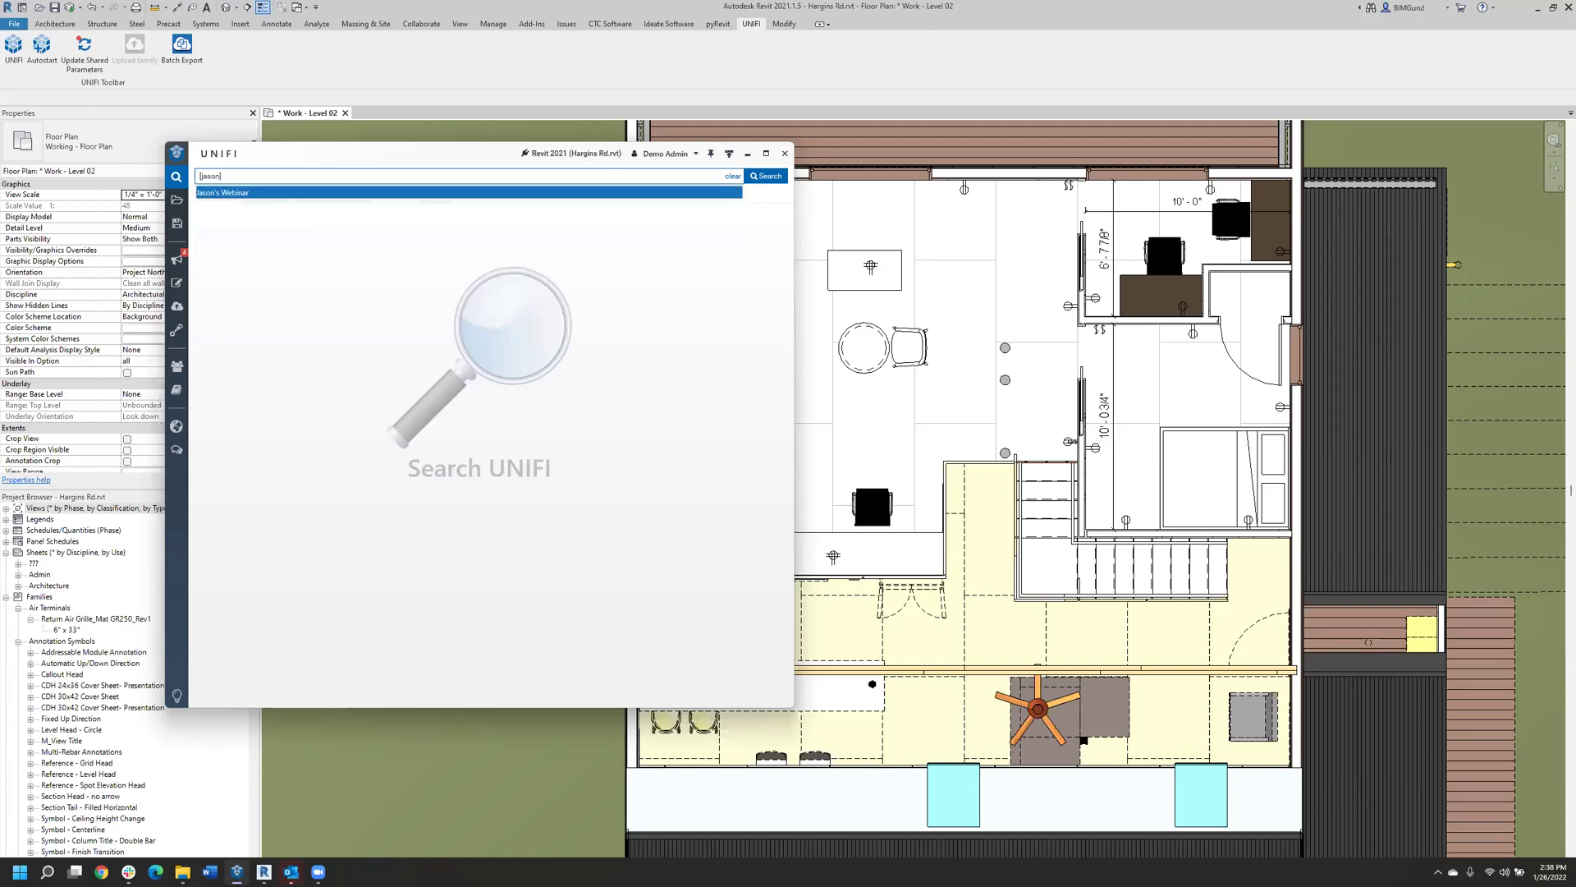
pyautogui.press('Return')
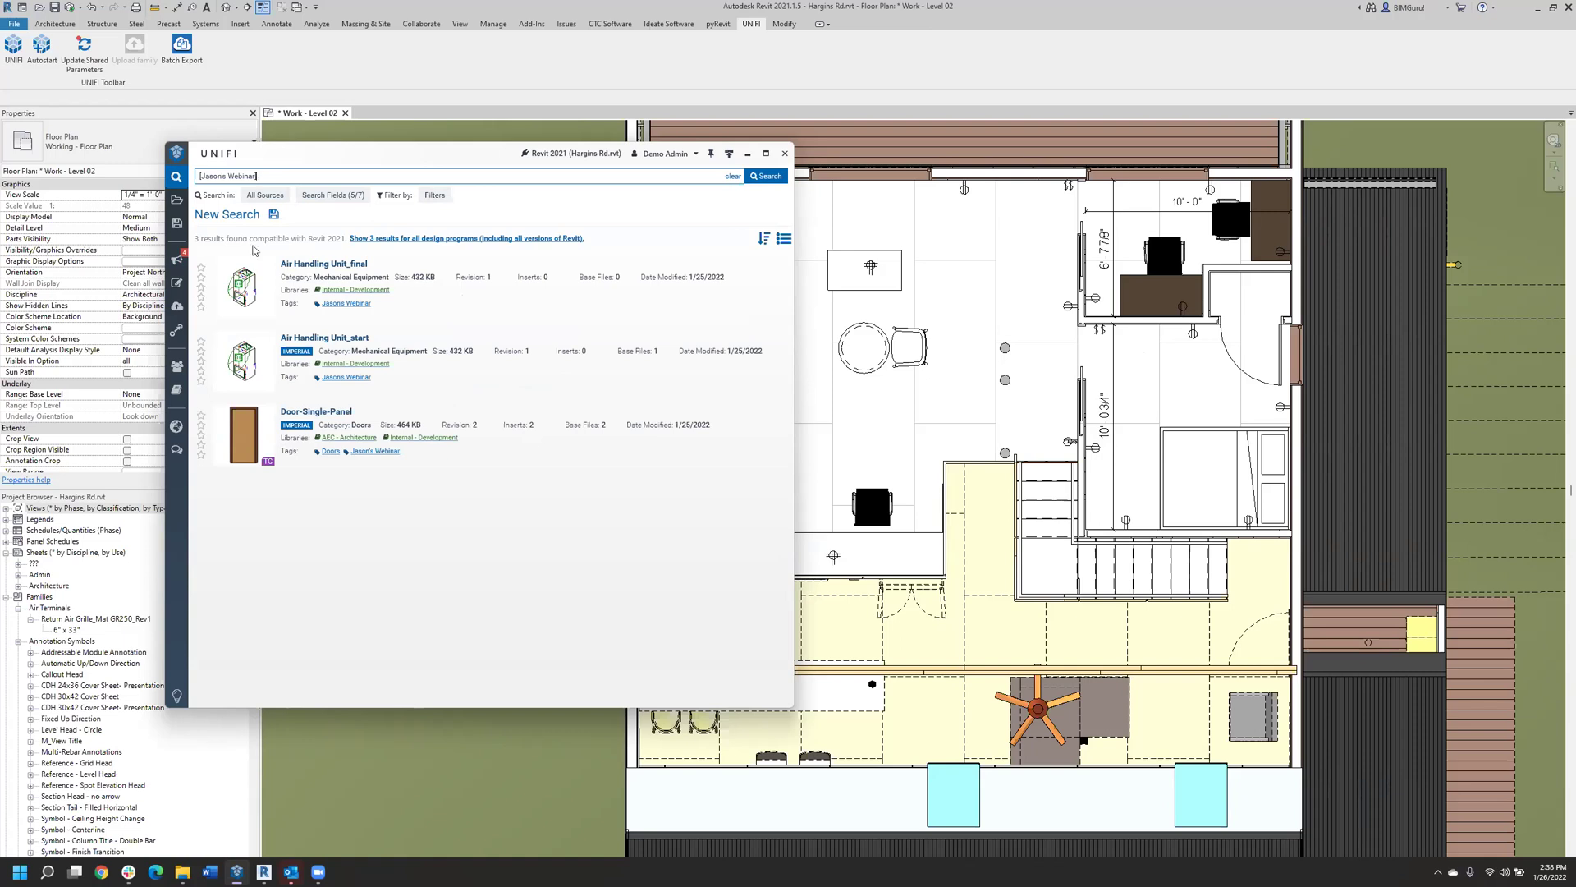
# Load the 30" x 80" type of Door-Single-Panel from its type catalog into the project, dismissing the save reminder.
pyautogui.click(268, 467)
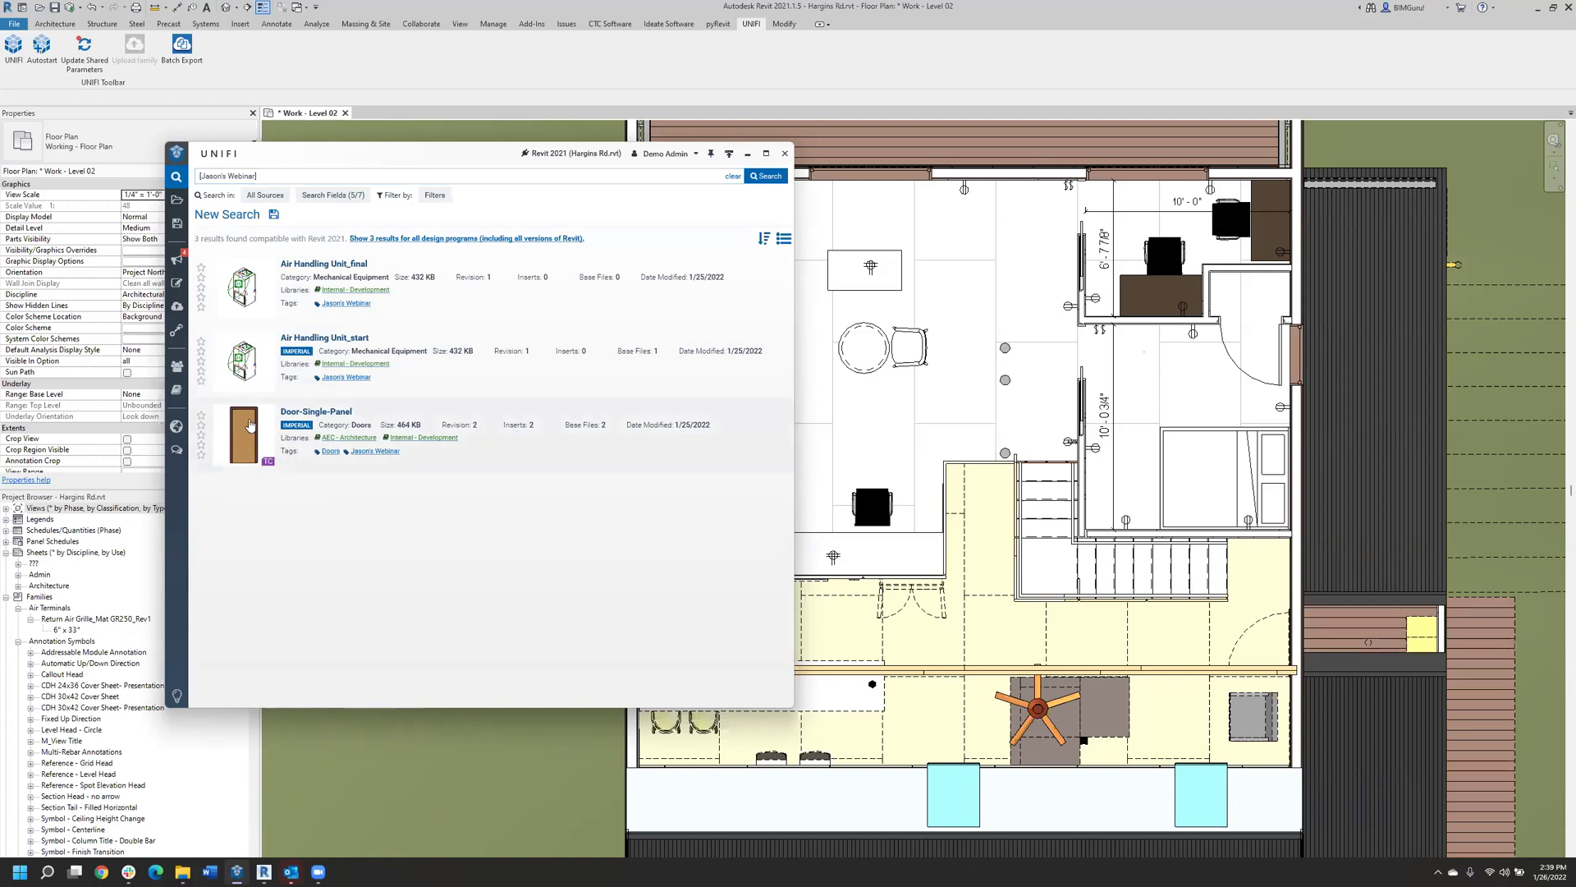
pyautogui.click(249, 424)
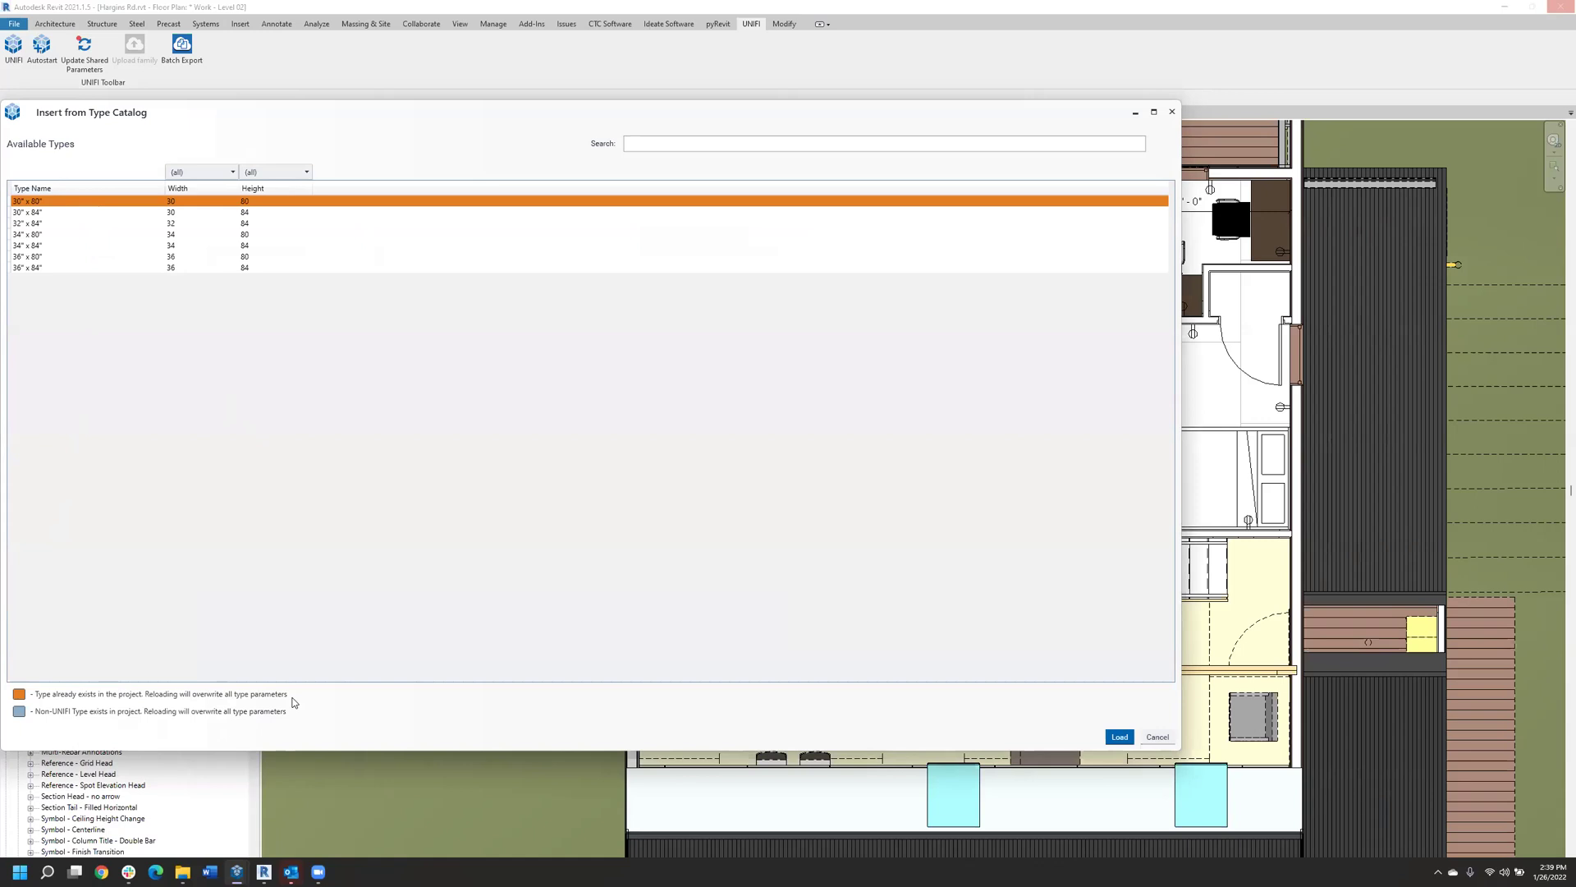
pyautogui.click(82, 234)
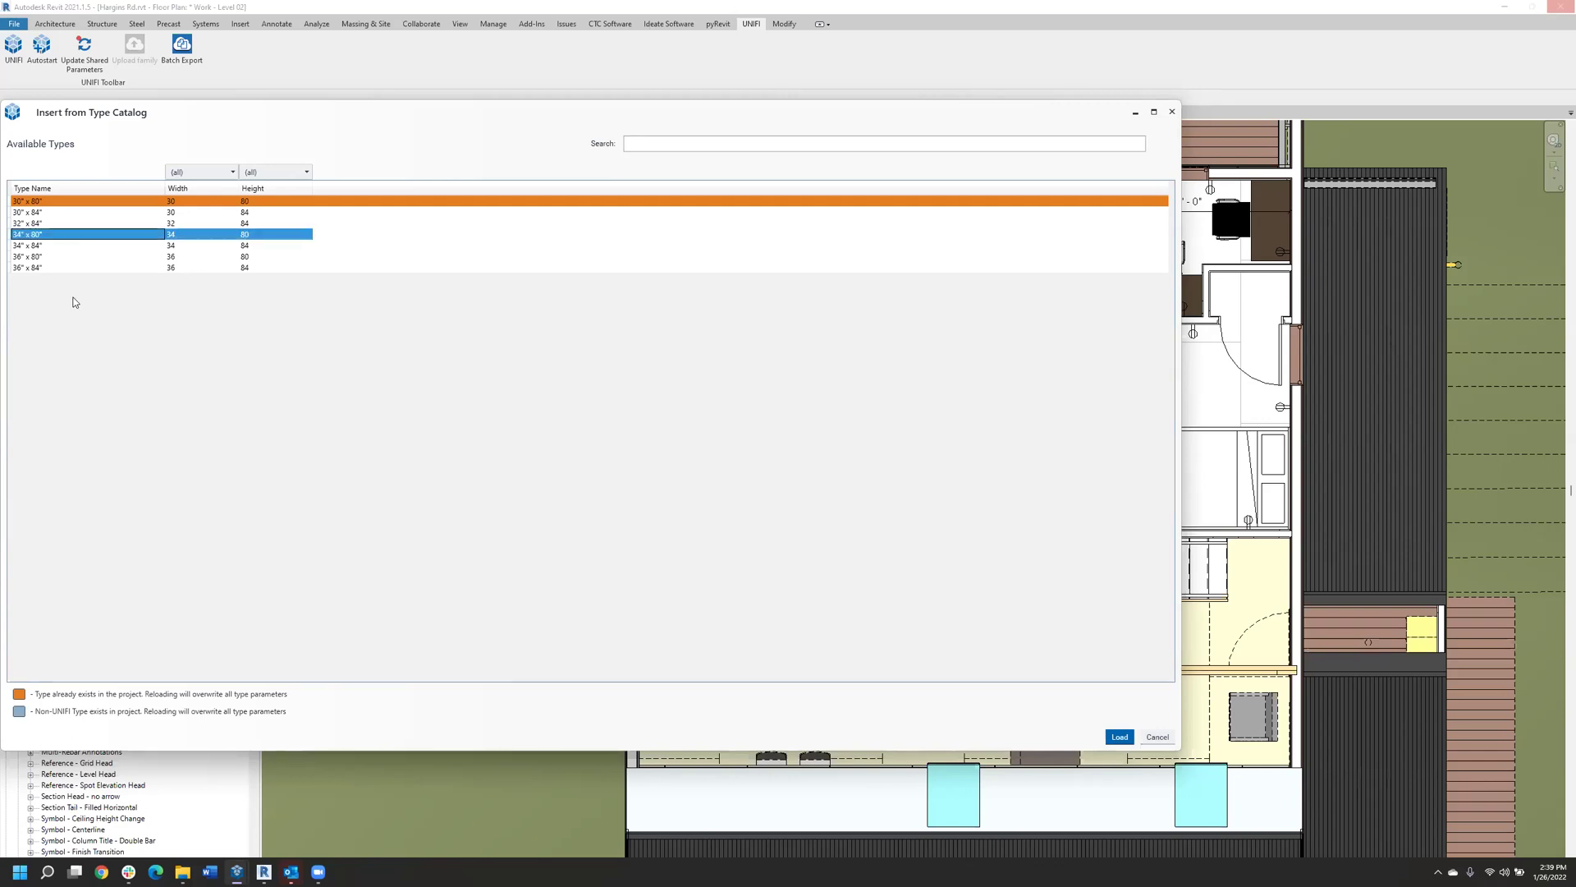
pyautogui.click(66, 201)
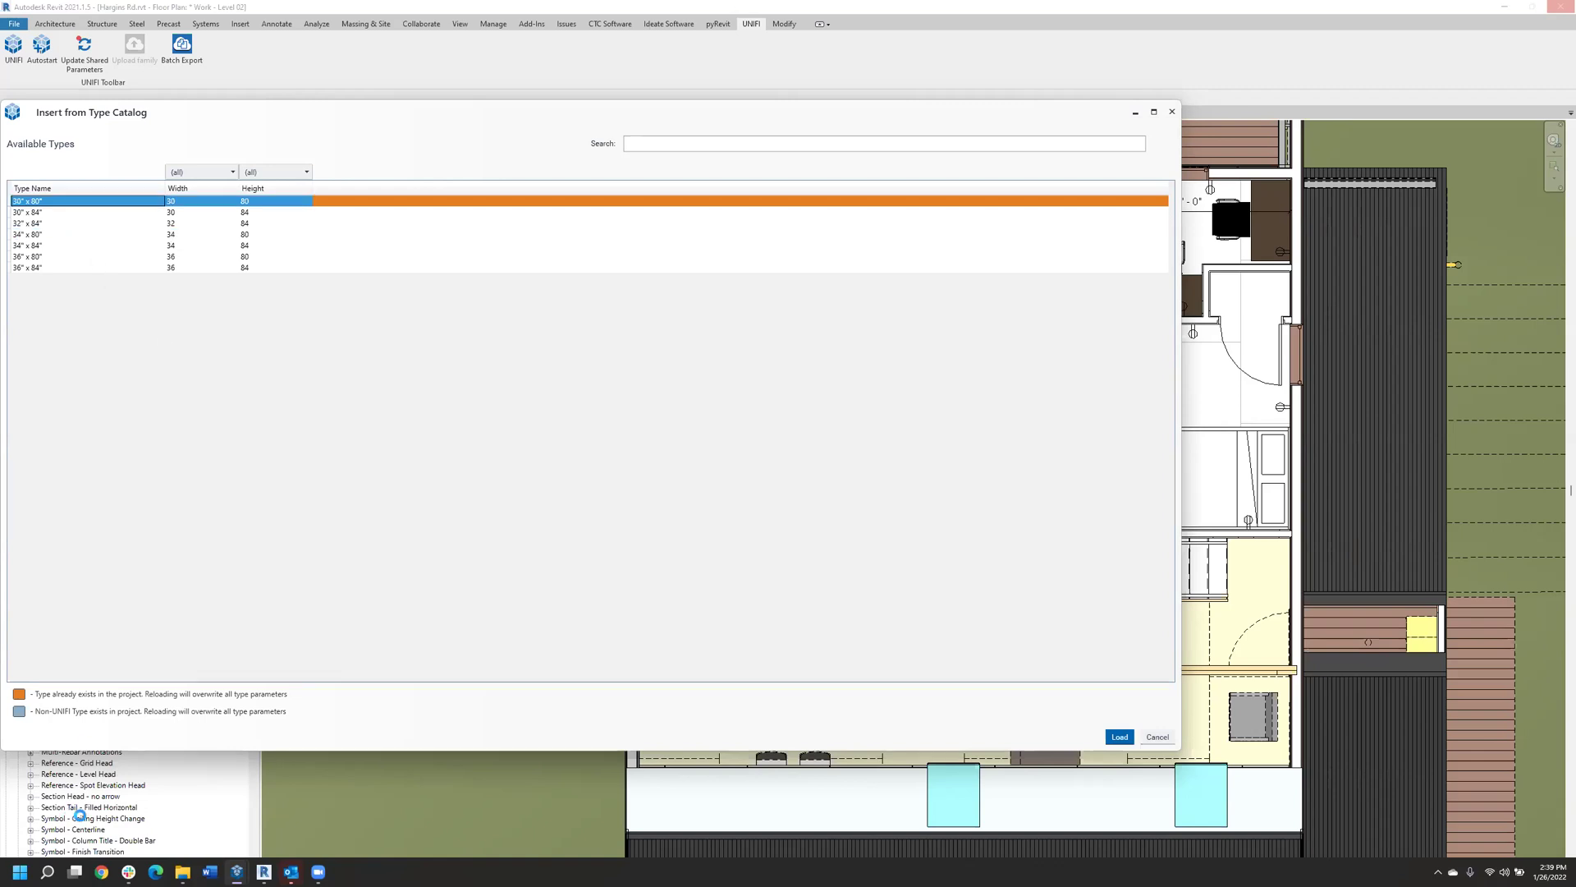
pyautogui.click(1120, 735)
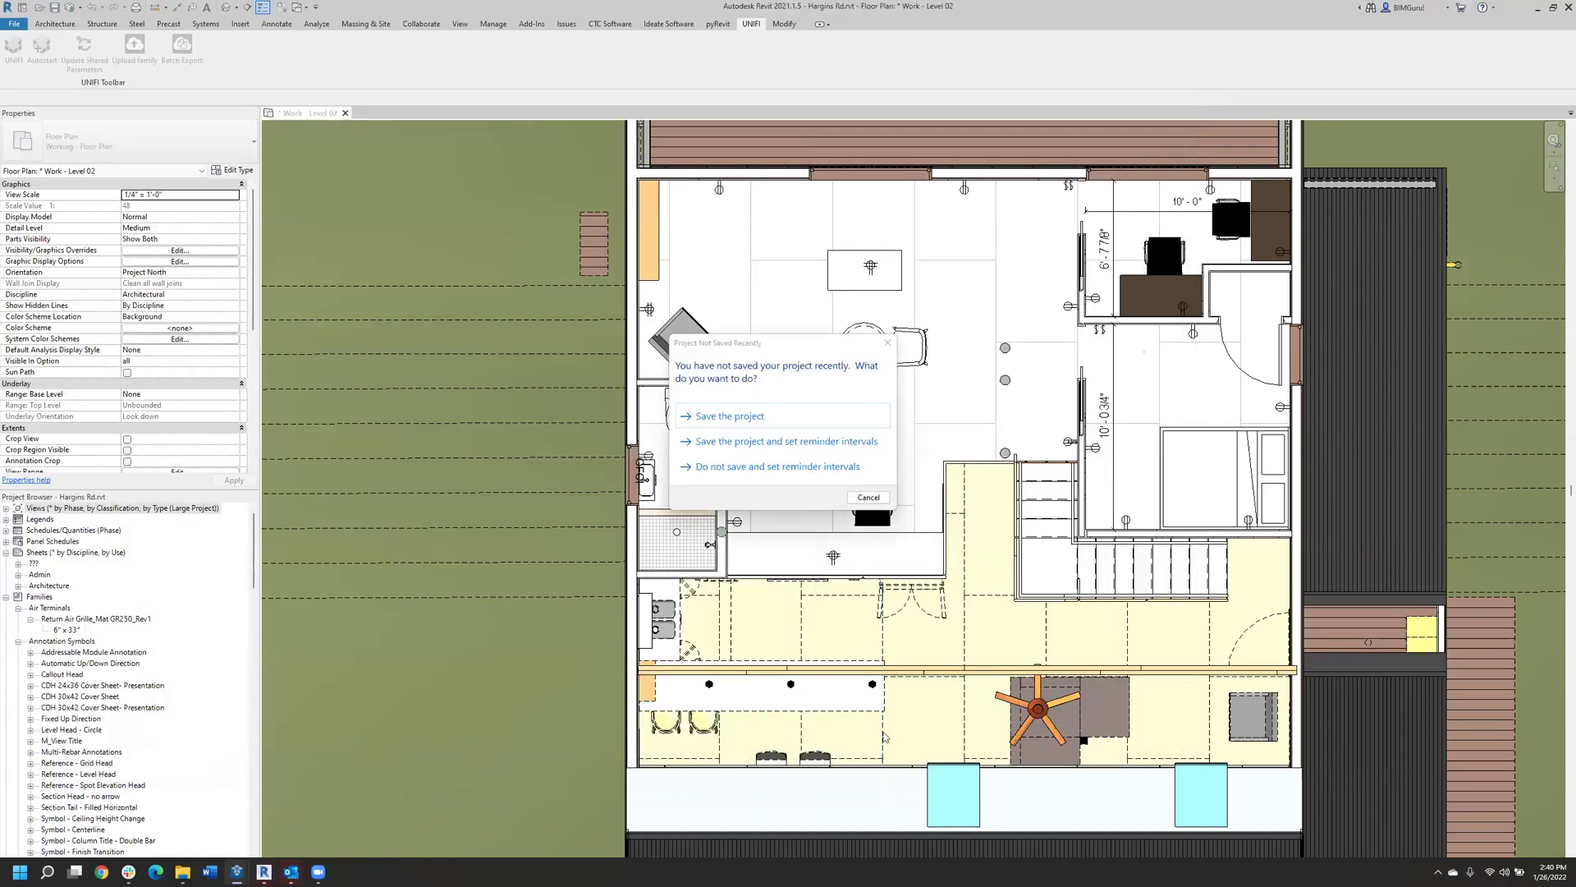
pyautogui.click(868, 497)
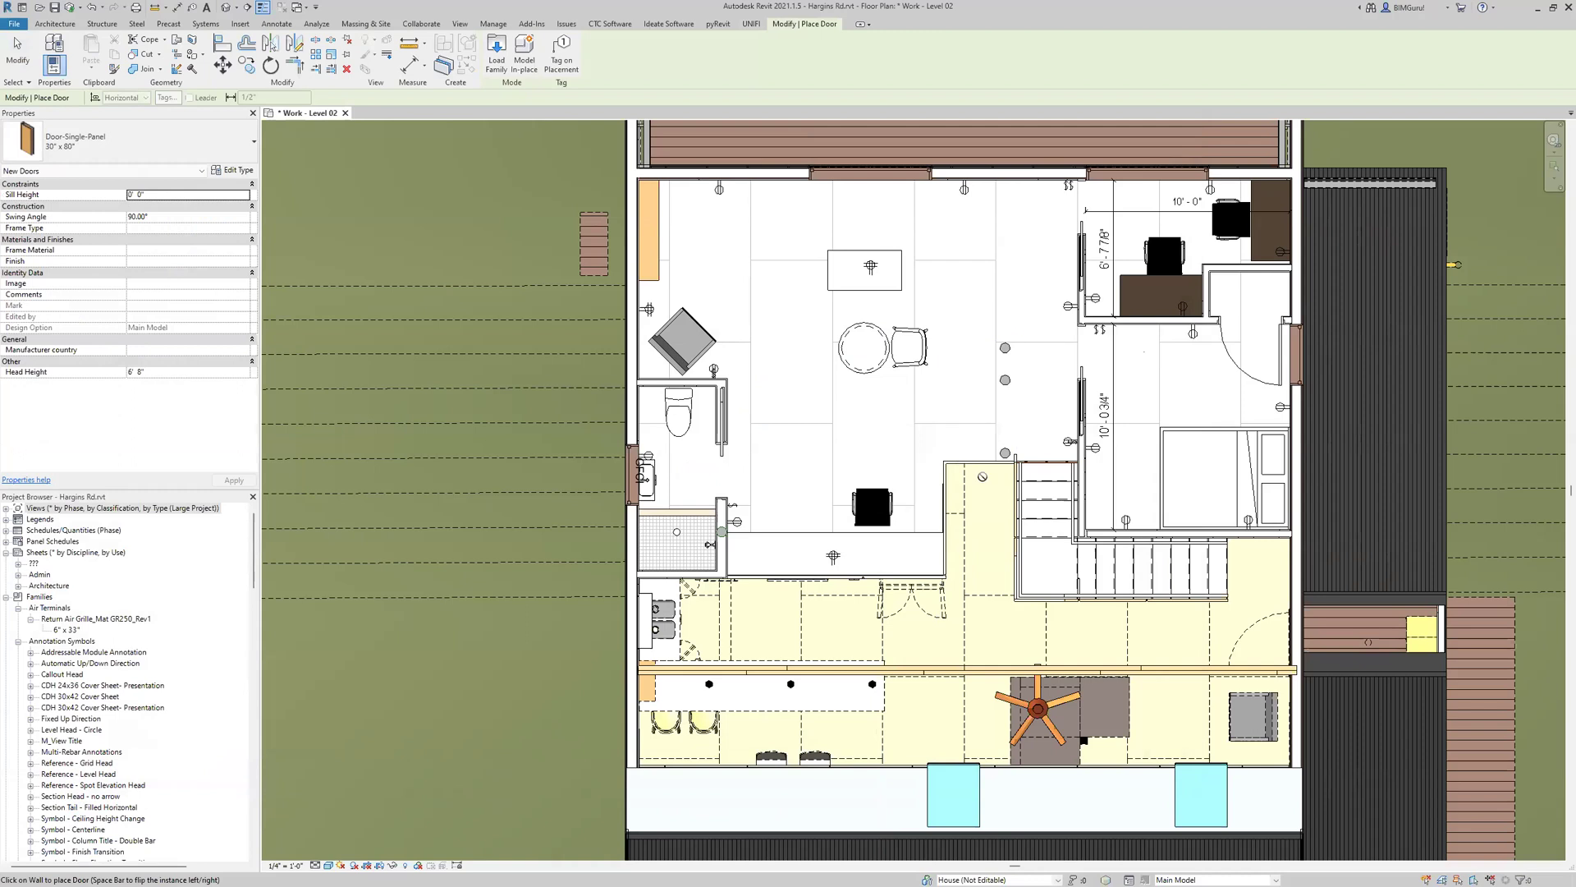
# Place one 30" x 80" single-panel door in the wall next to the top of the stairs and end door placement.
pyautogui.click(995, 430)
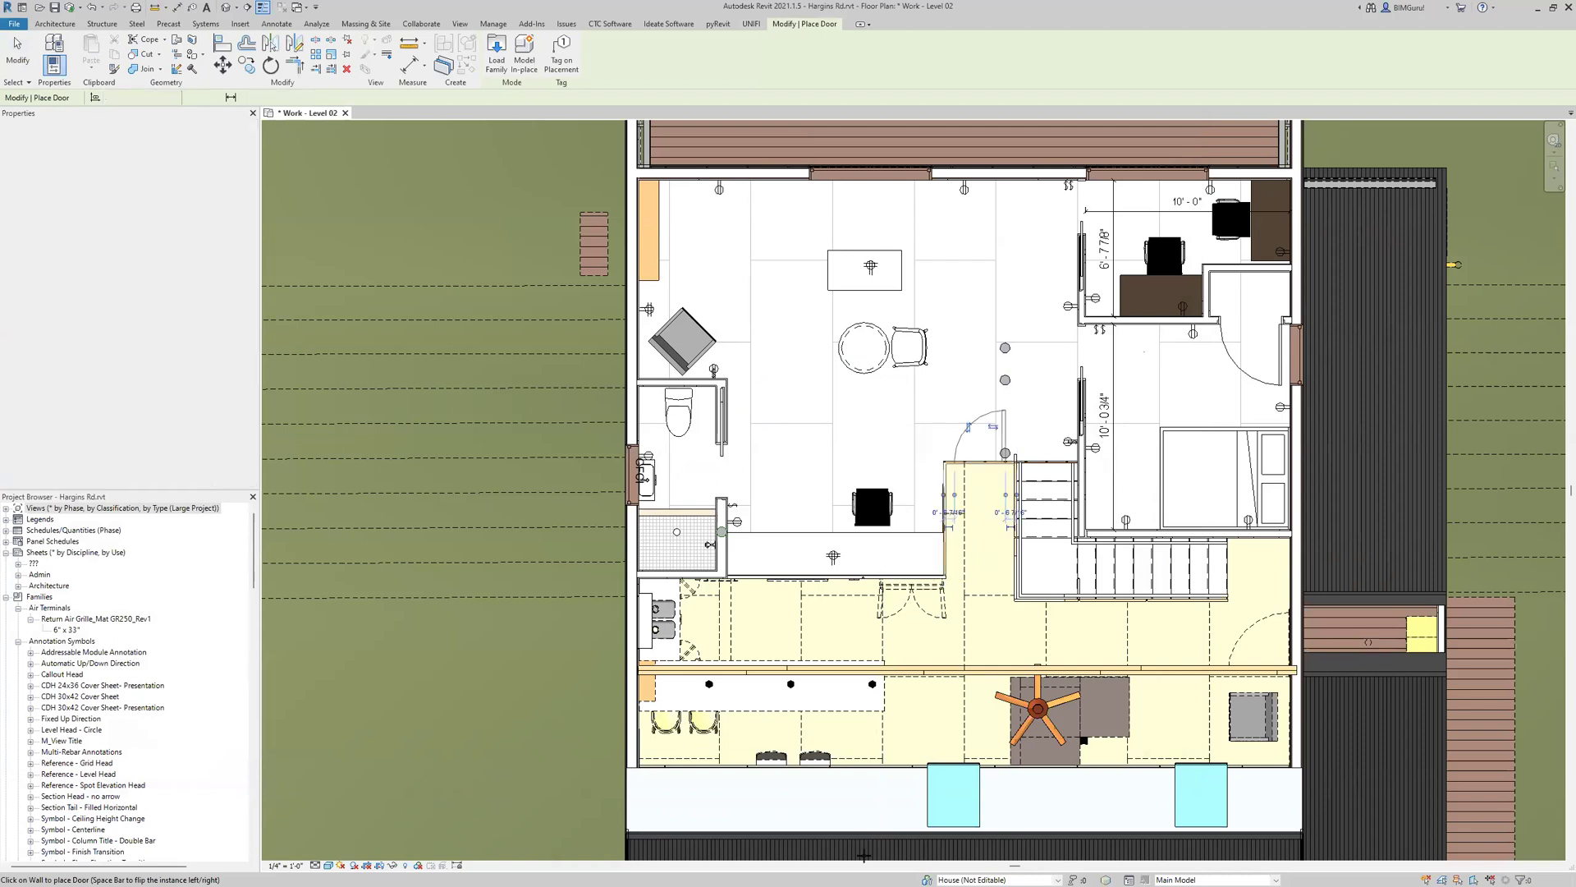
pyautogui.press('Escape')
pyautogui.press('Escape')
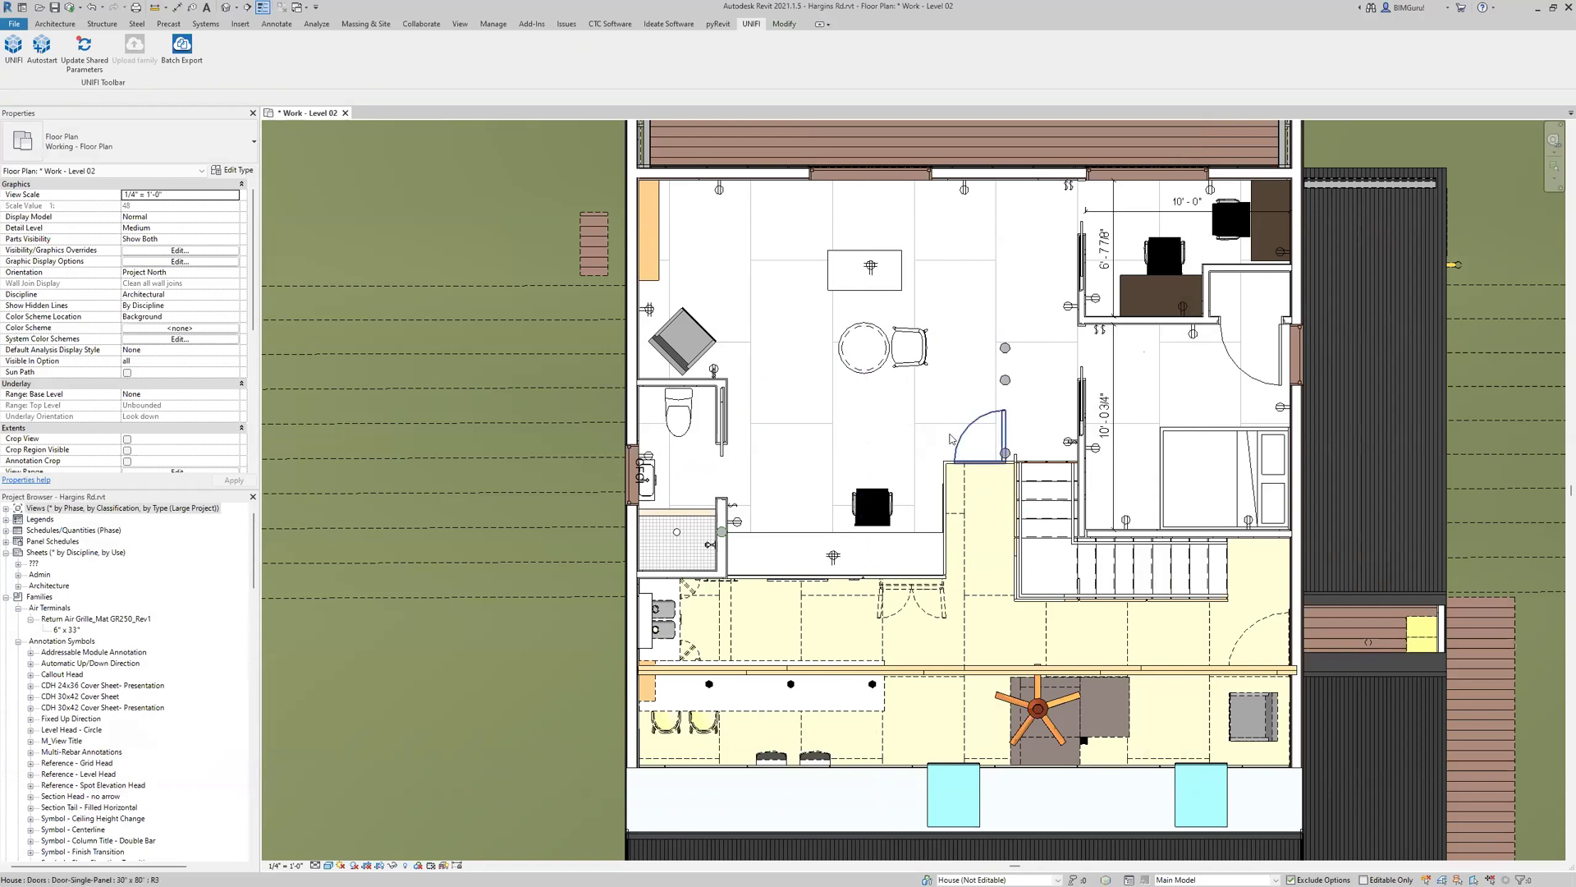
# Reopen UNIFI and examine the Door-Single-Panel details, reading through the parameters of its 36" x 84" type.
pyautogui.click(13, 48)
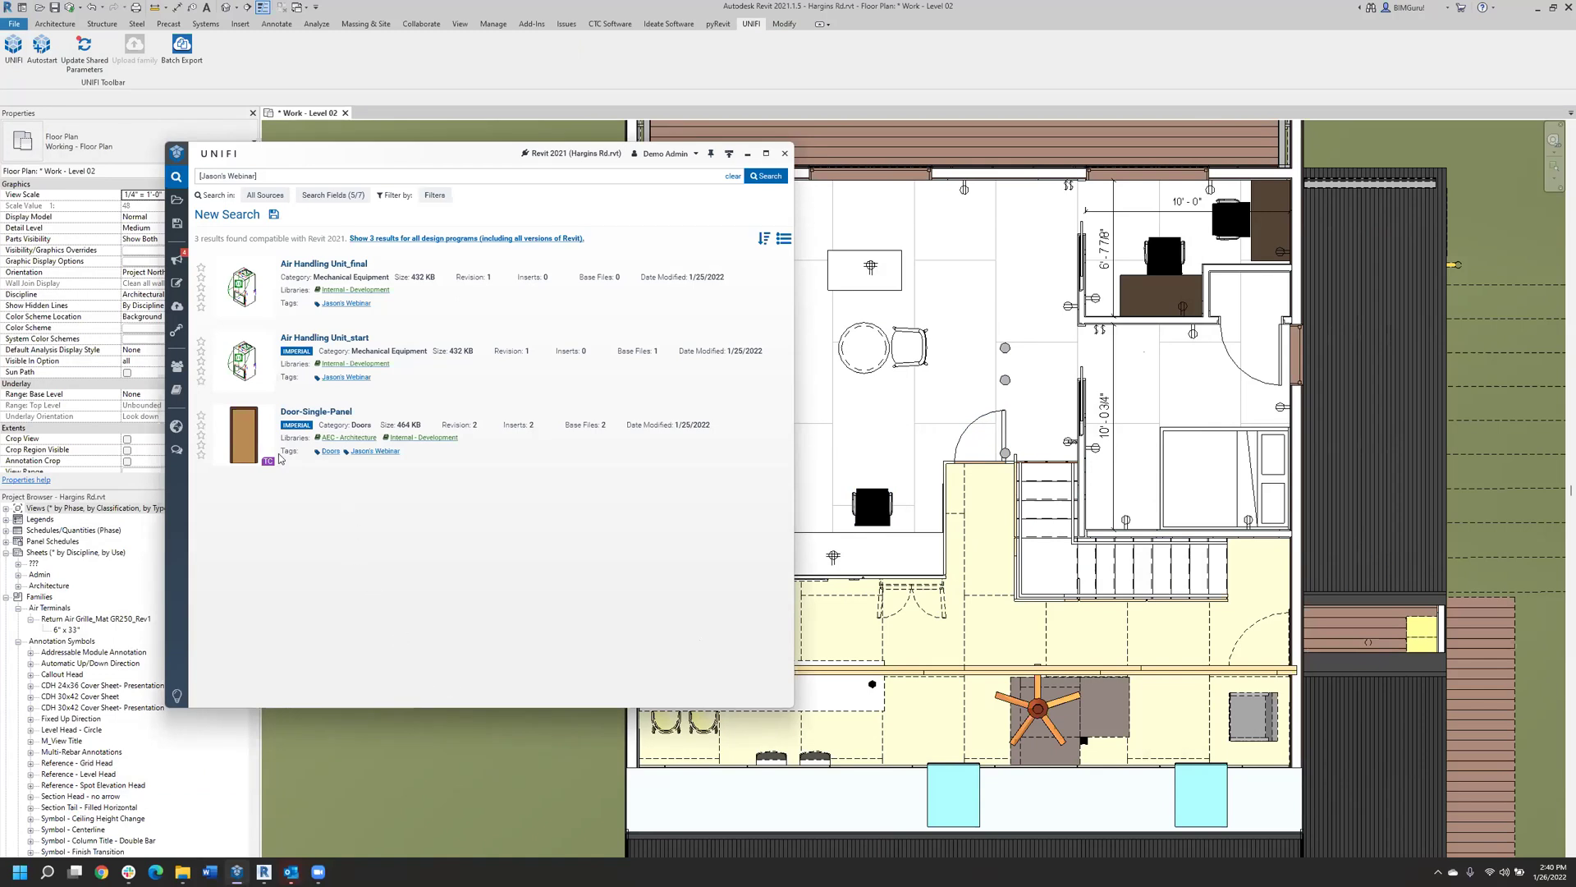
pyautogui.click(318, 413)
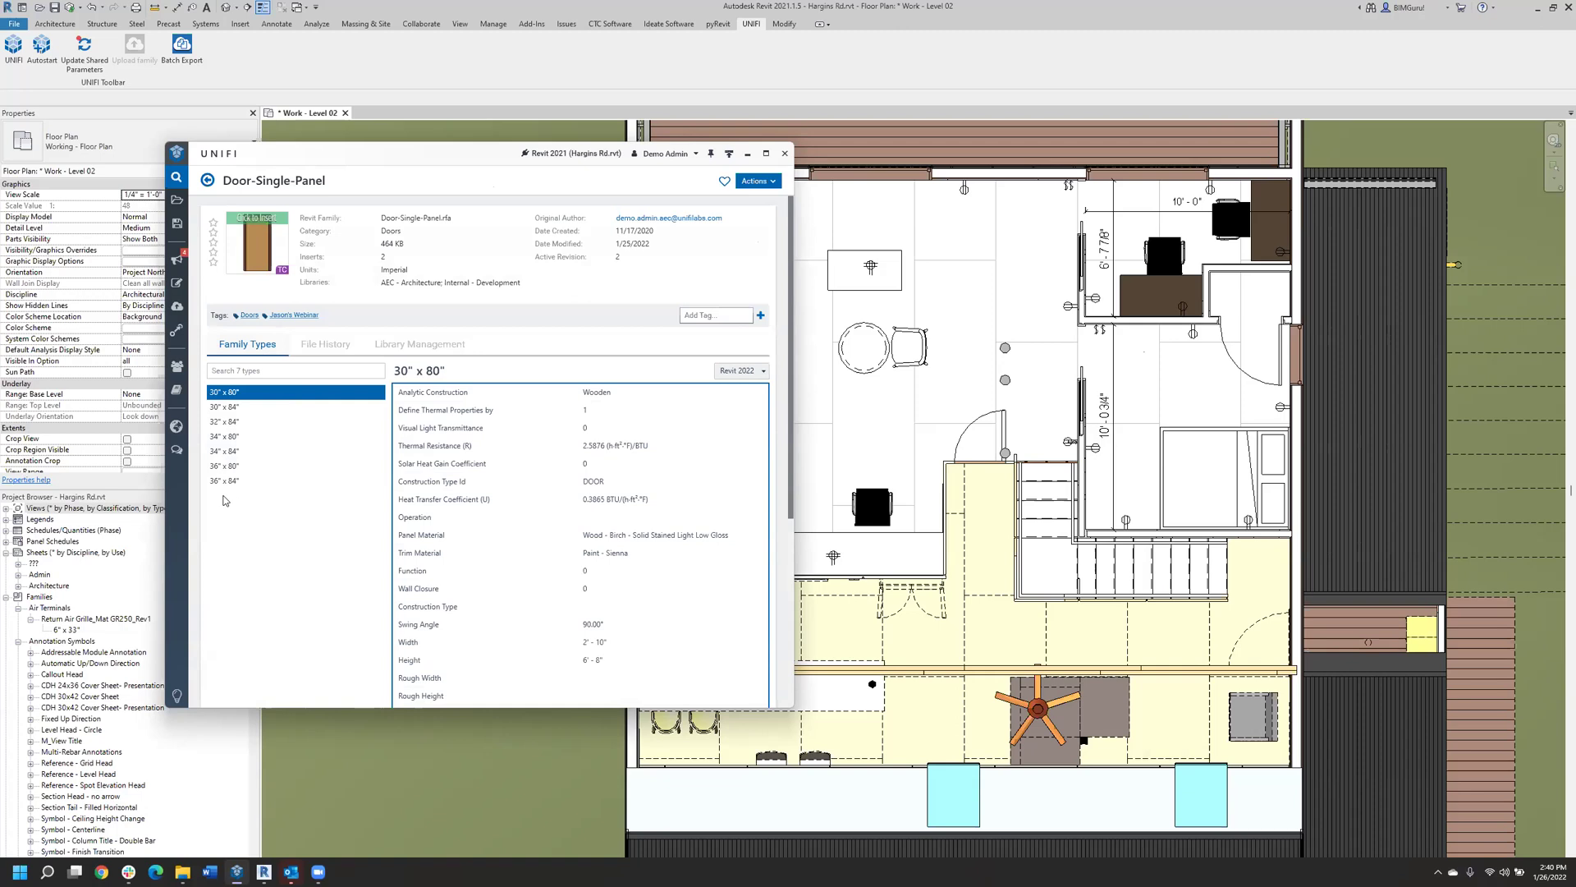
pyautogui.click(251, 480)
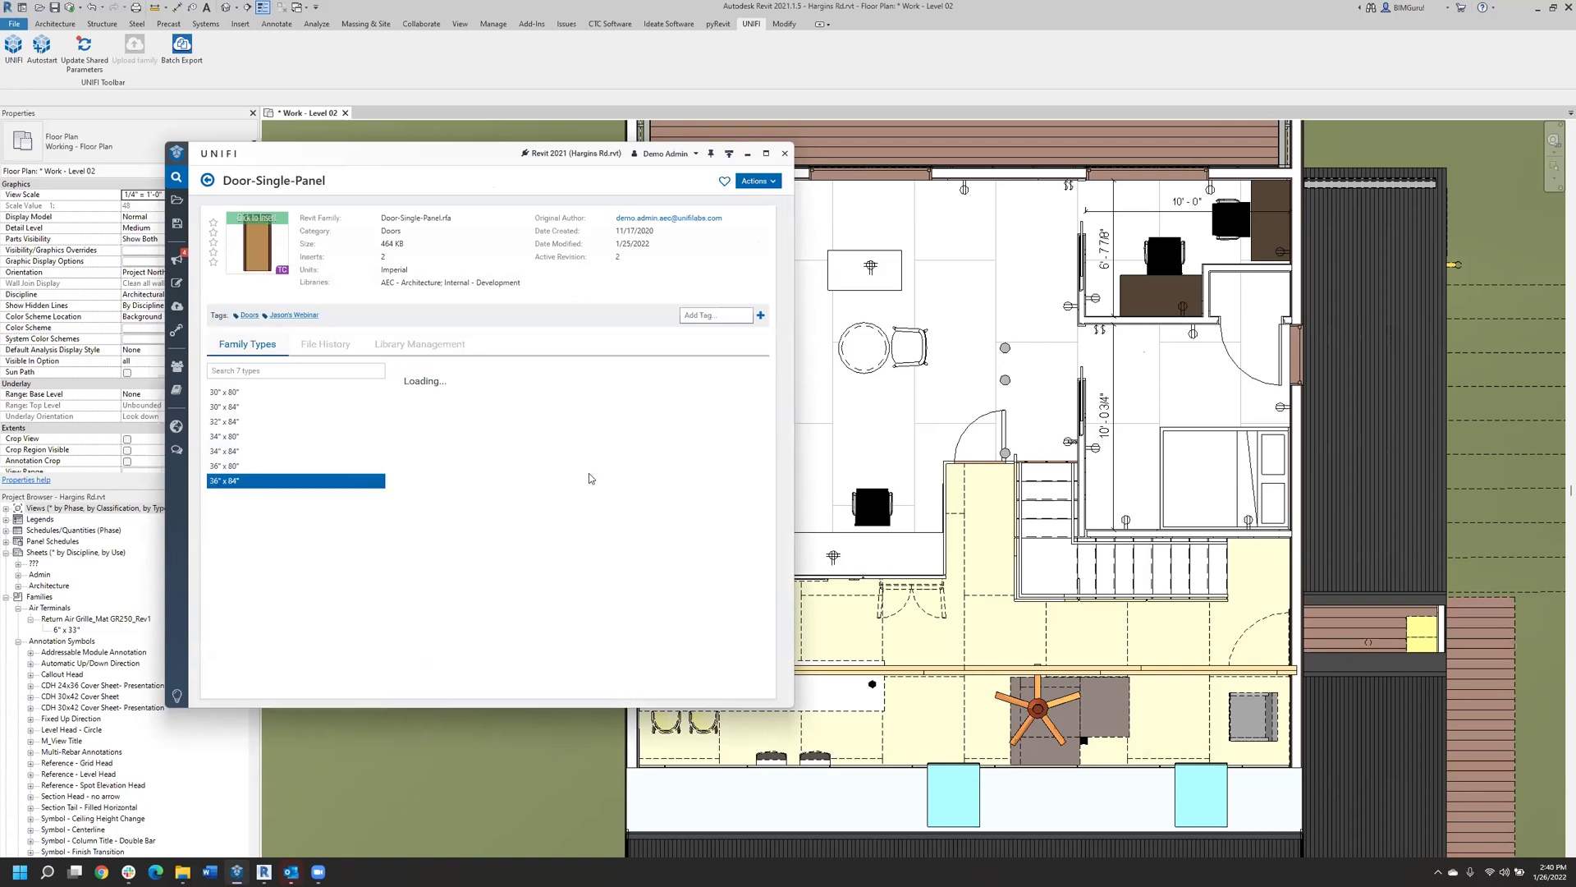
pyautogui.scroll(-5, 604, 485)
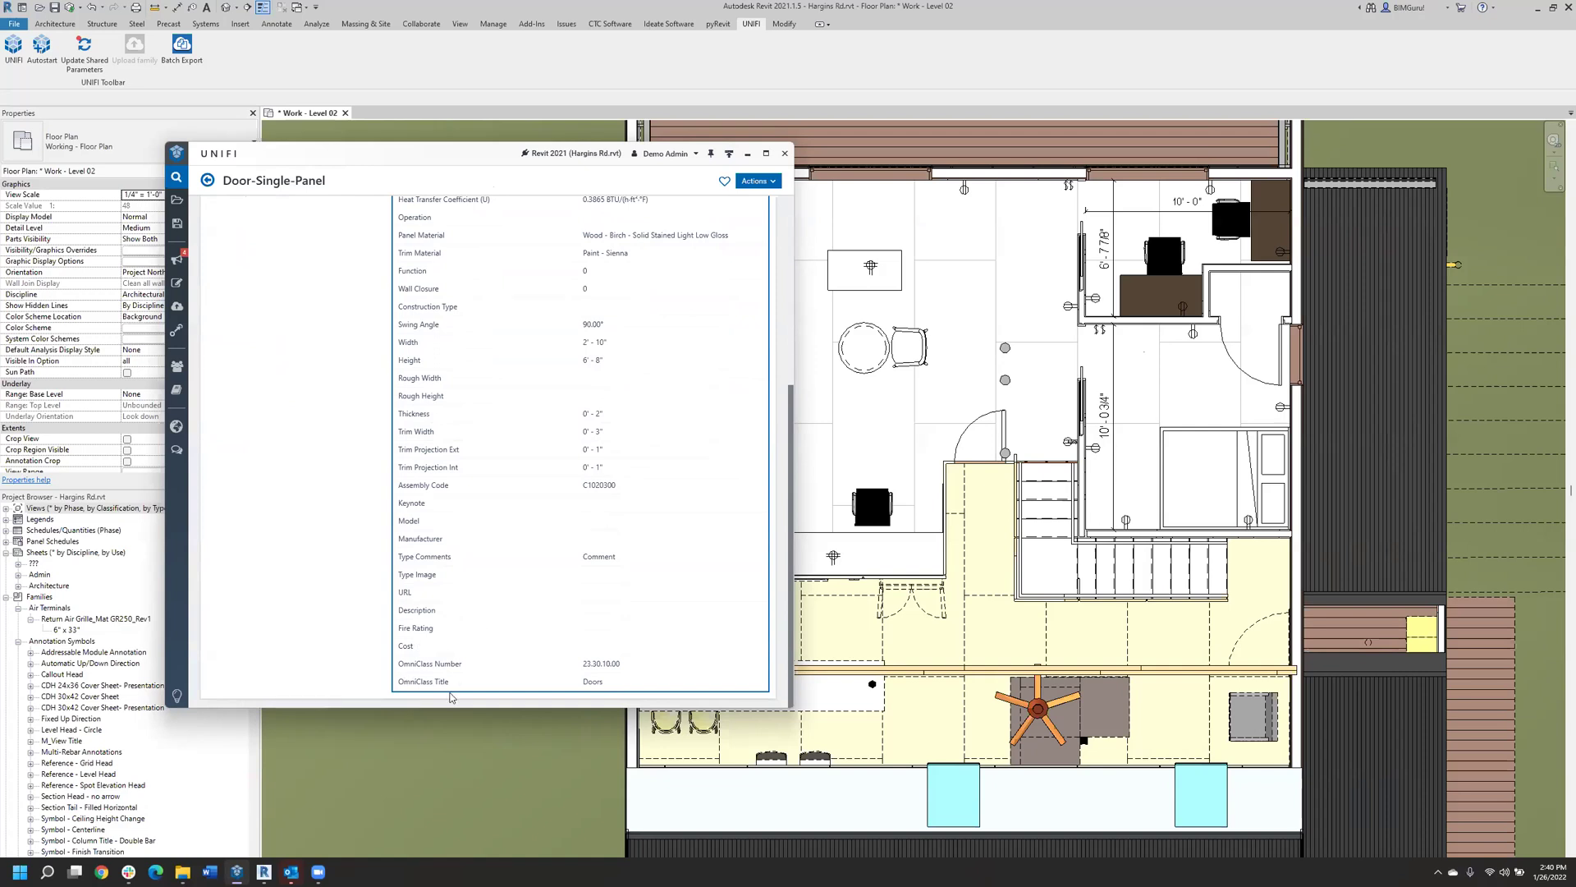
pyautogui.scroll(5, 450, 694)
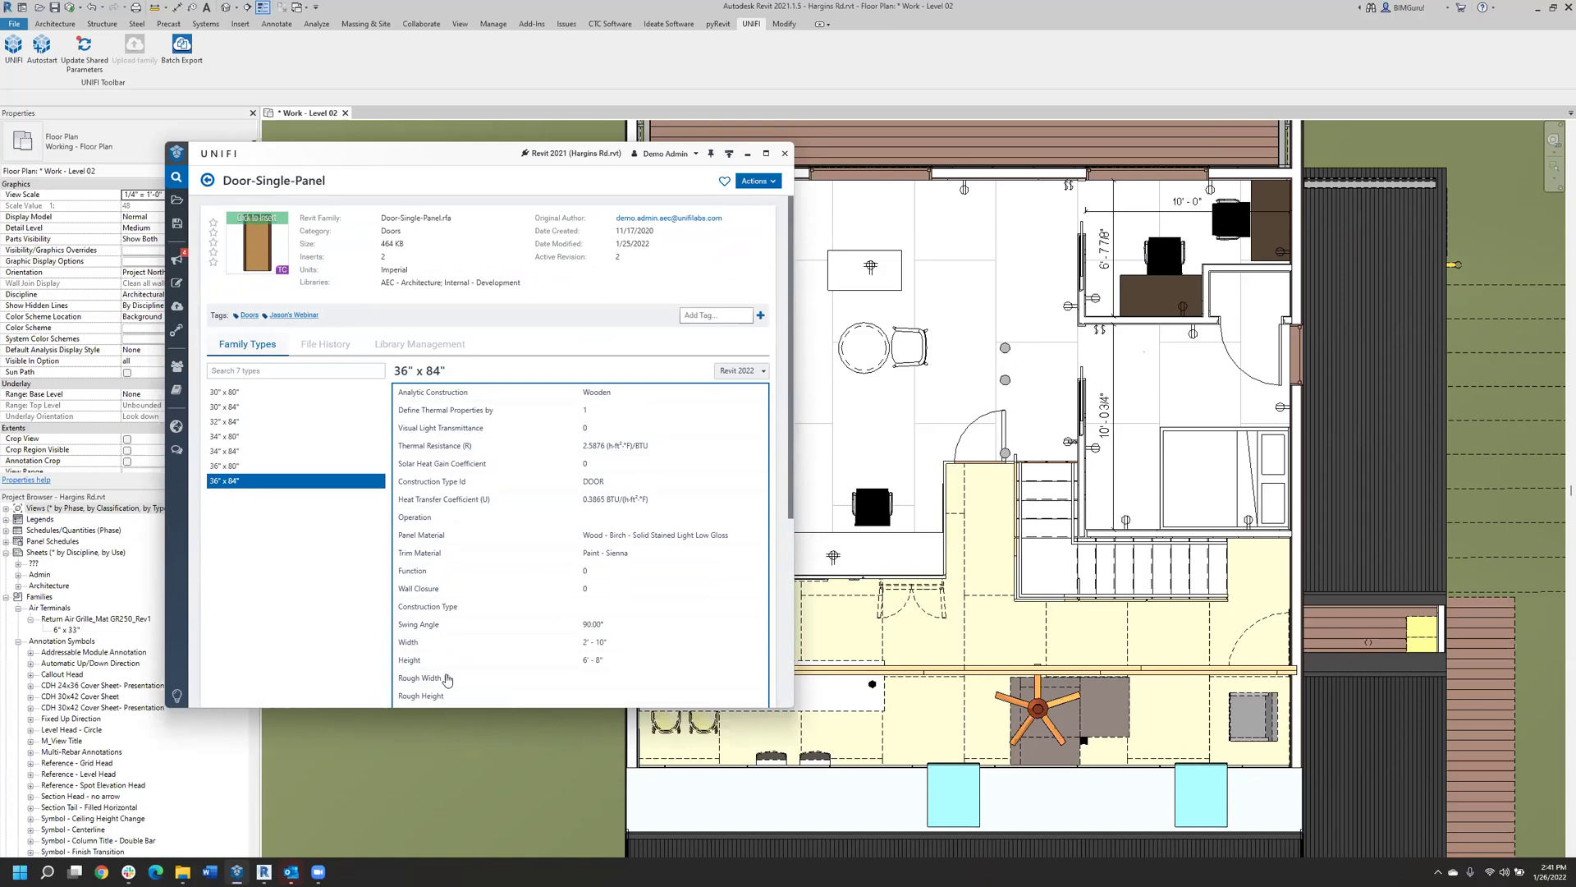
# Queue the Door-Single-Panel family for content upload and expand its entry to check the base file versions and type catalogs.
pyautogui.click(179, 307)
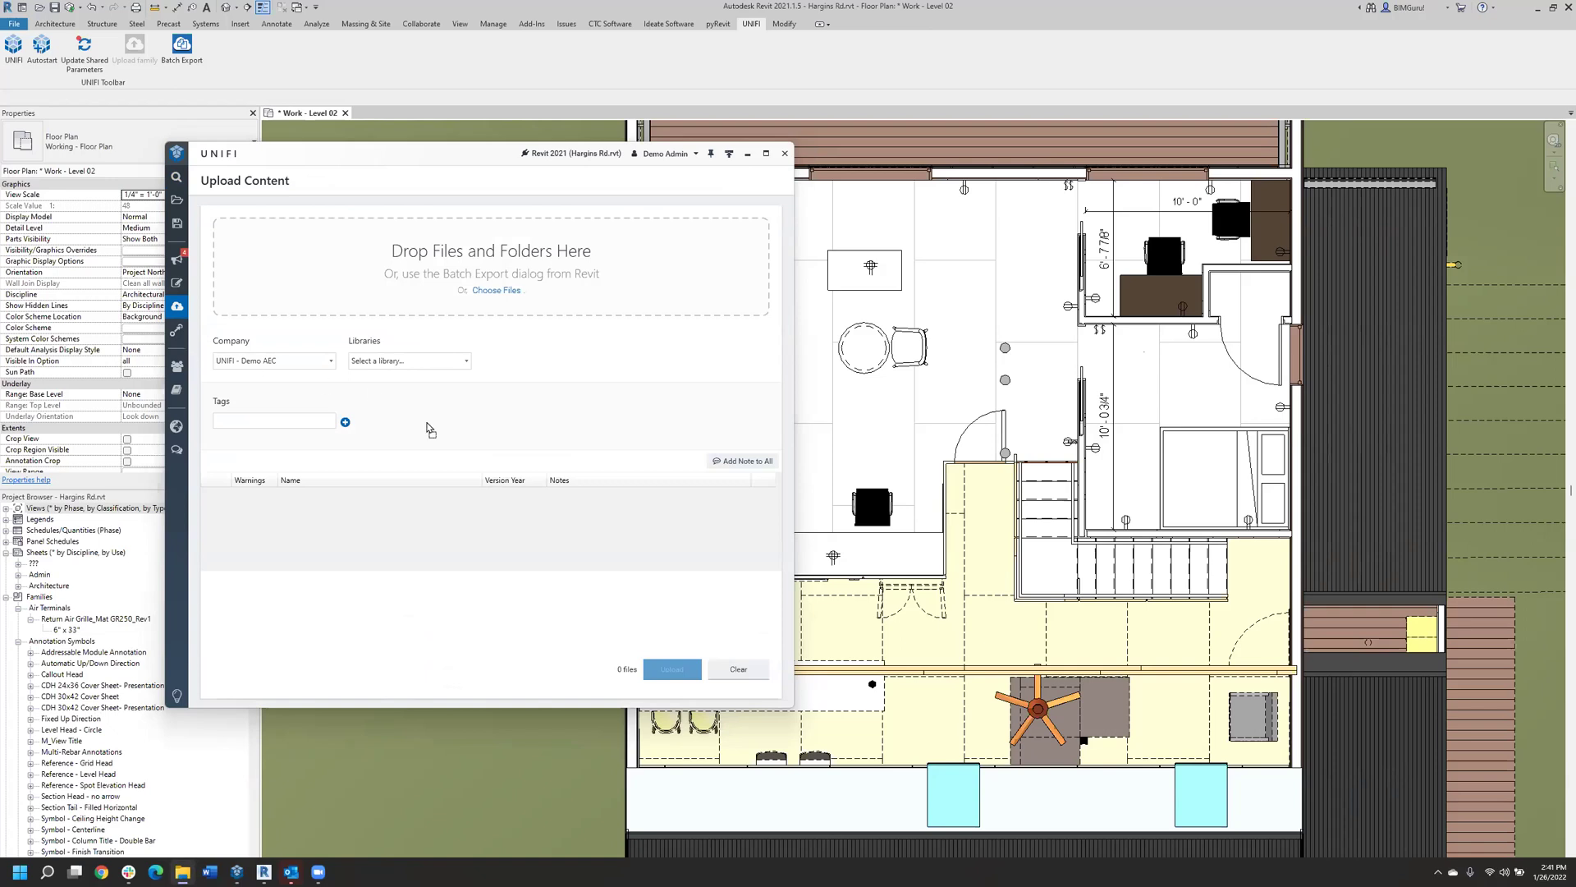
pyautogui.moveTo(426, 426); pyautogui.dragTo(429, 420)
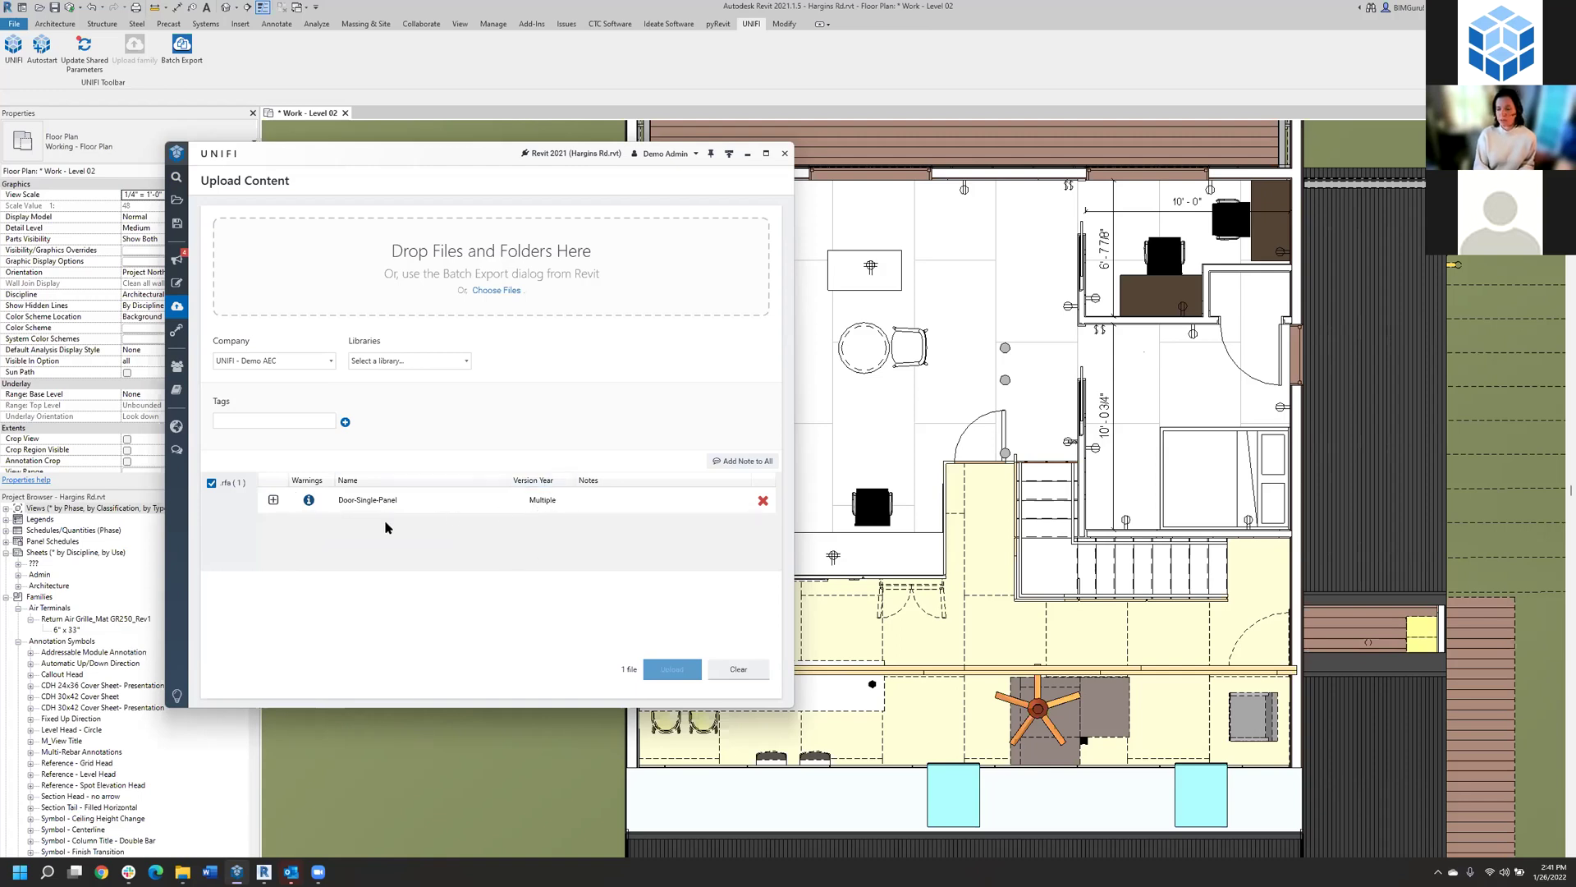
pyautogui.click(271, 503)
pyautogui.click(272, 501)
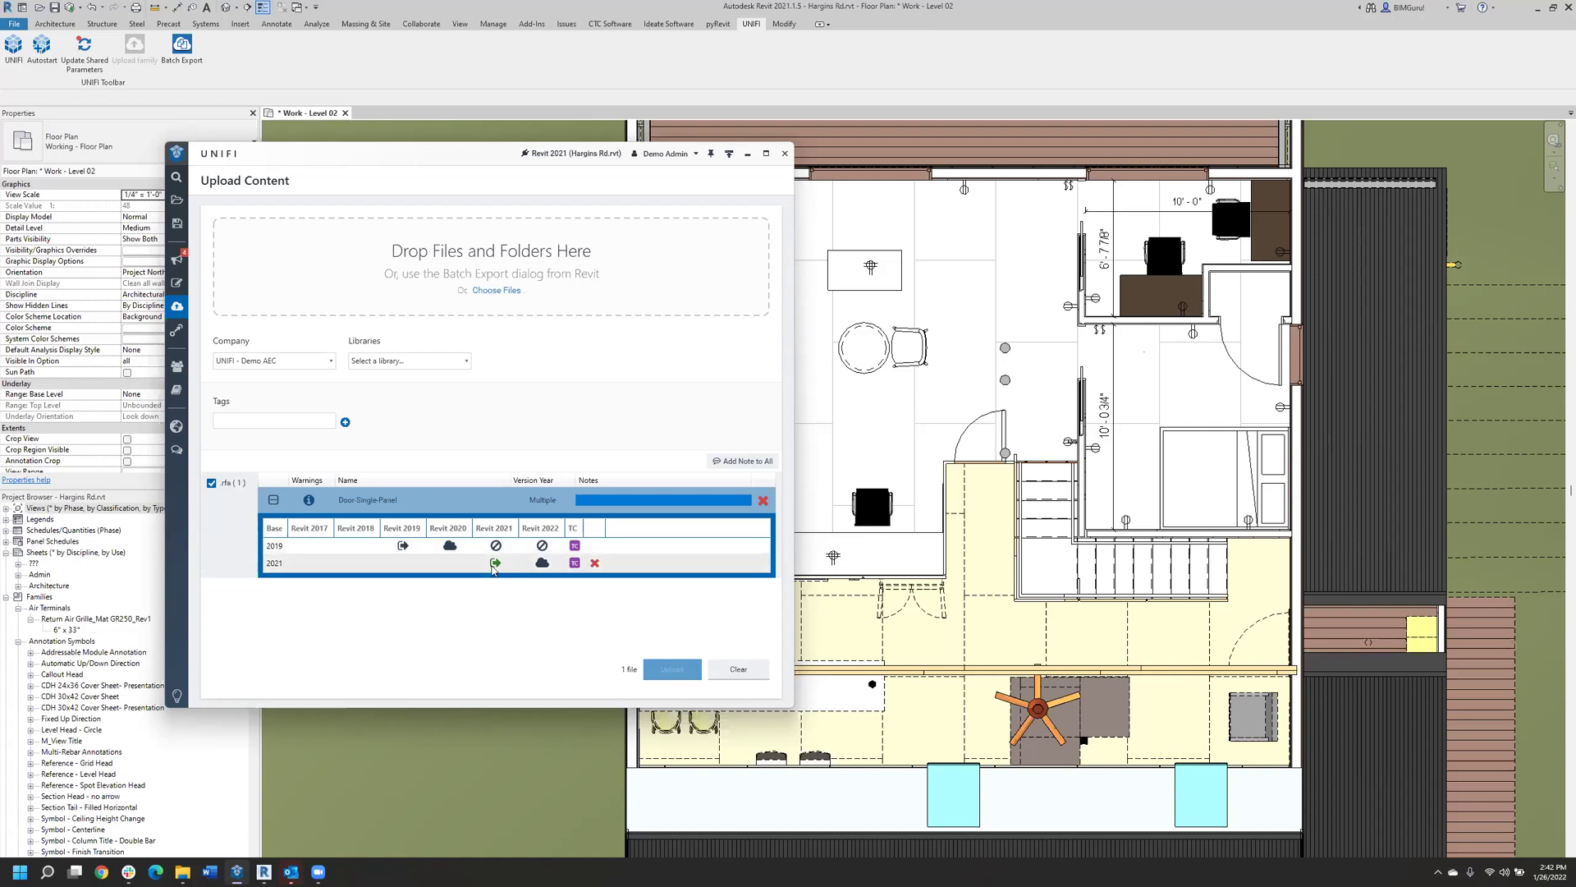
pyautogui.moveTo(493, 567)
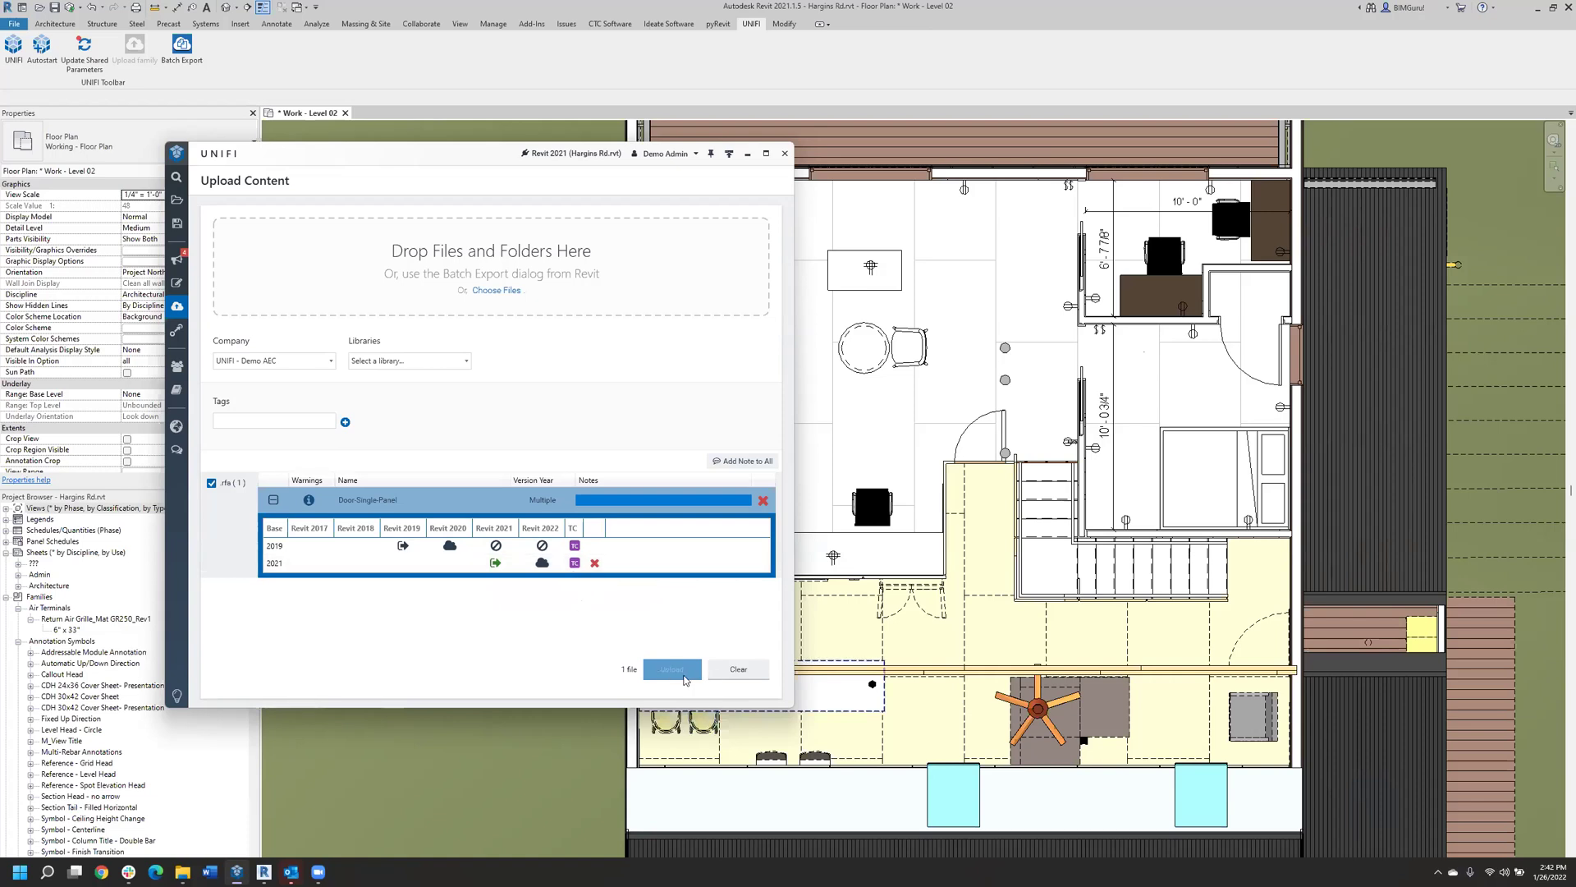
# Assign the queued upload to the Internal - Development library and begin a tag entry.
pyautogui.click(460, 359)
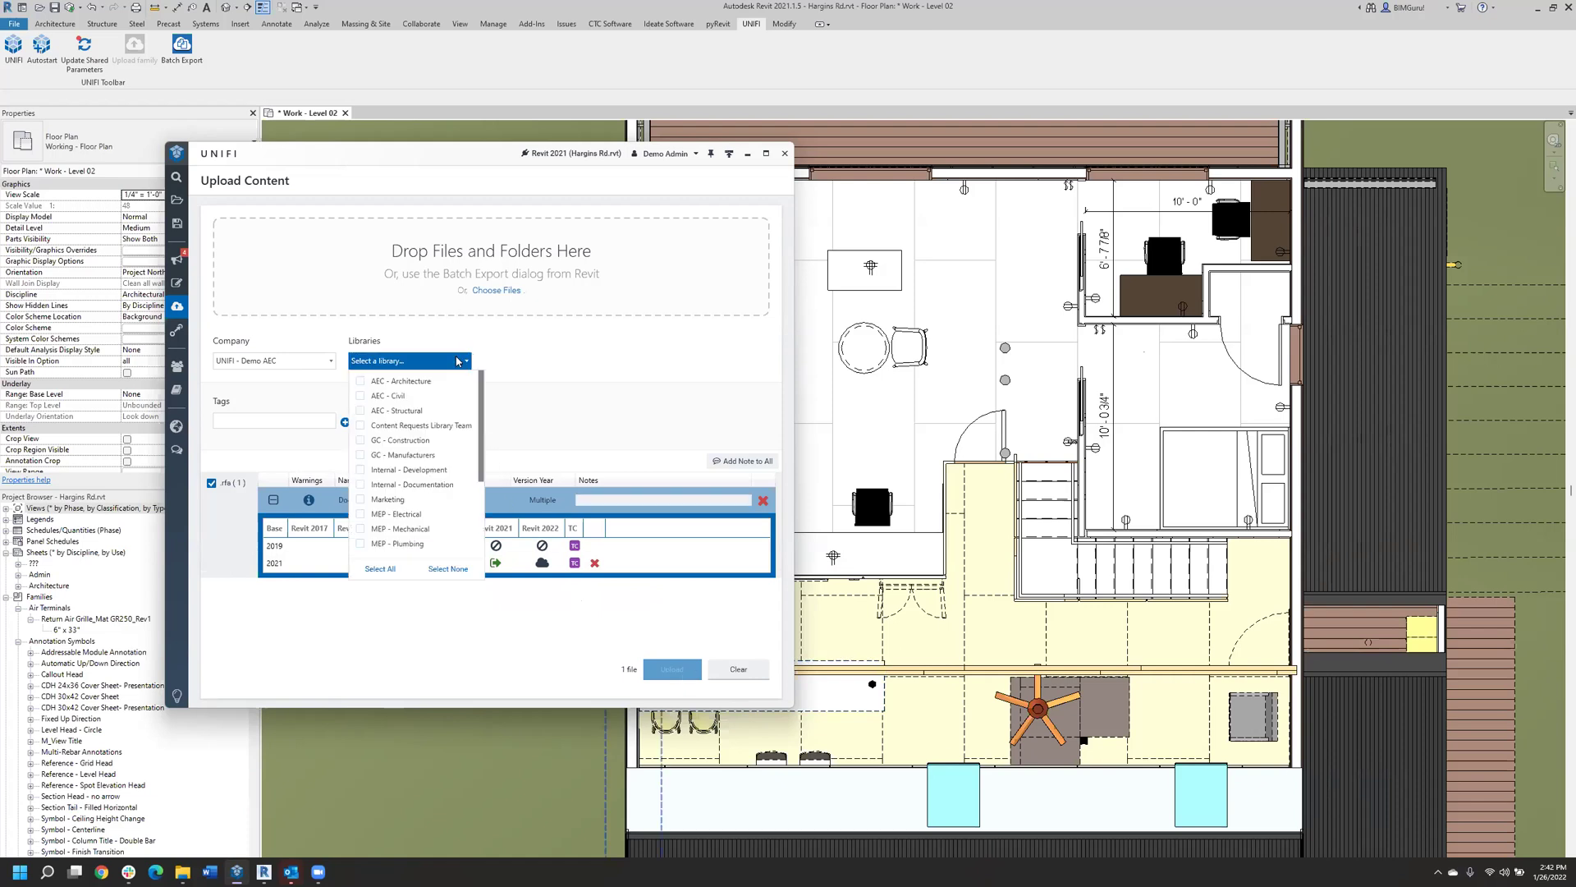
pyautogui.click(400, 472)
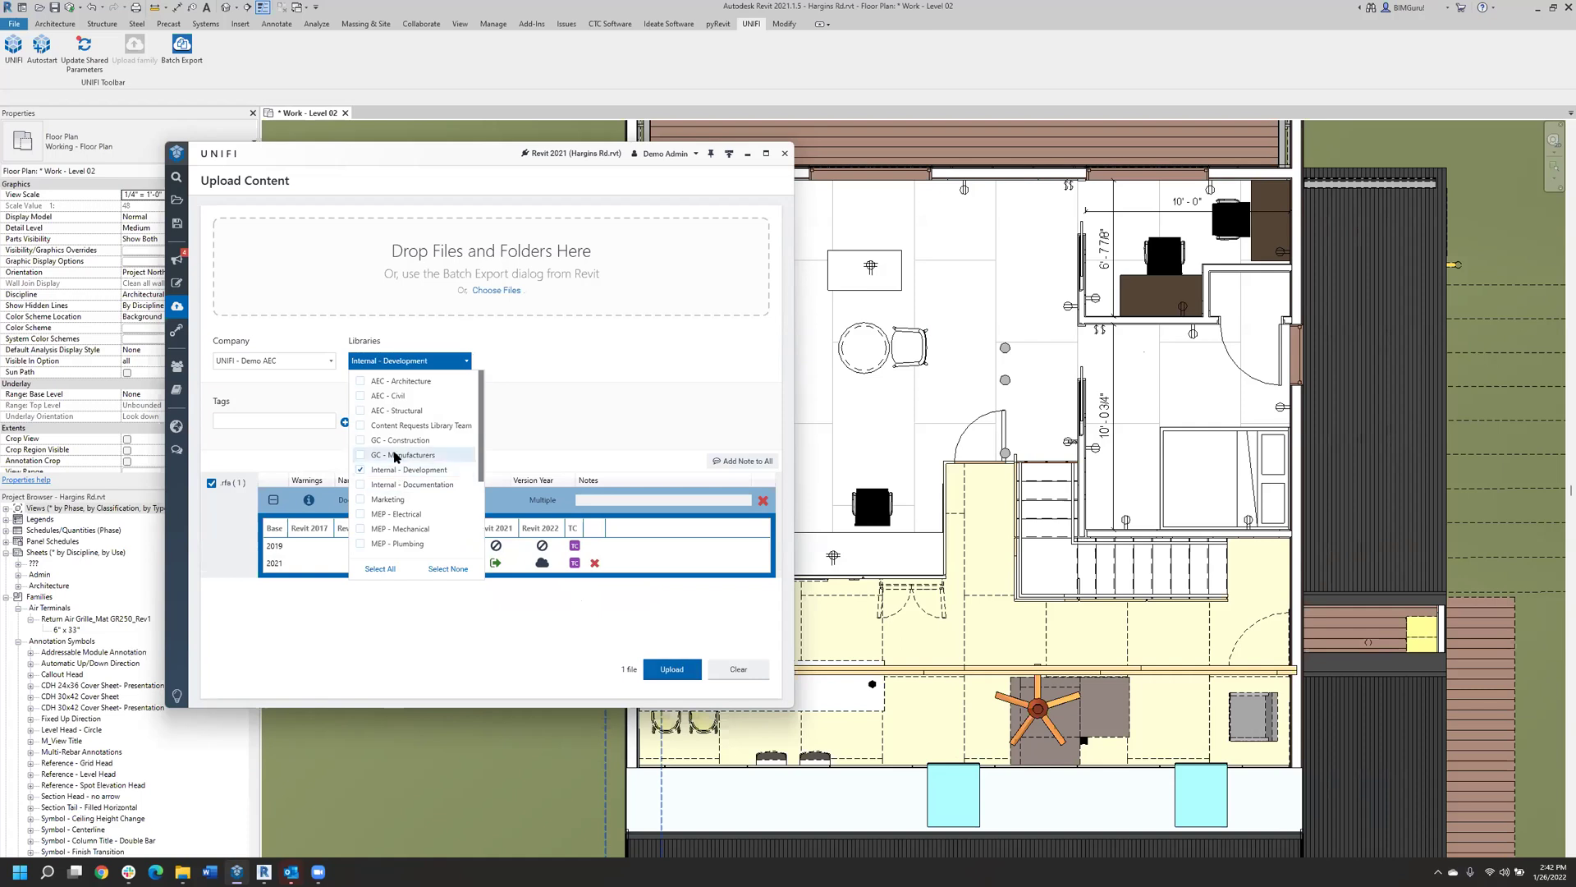
pyautogui.click(551, 424)
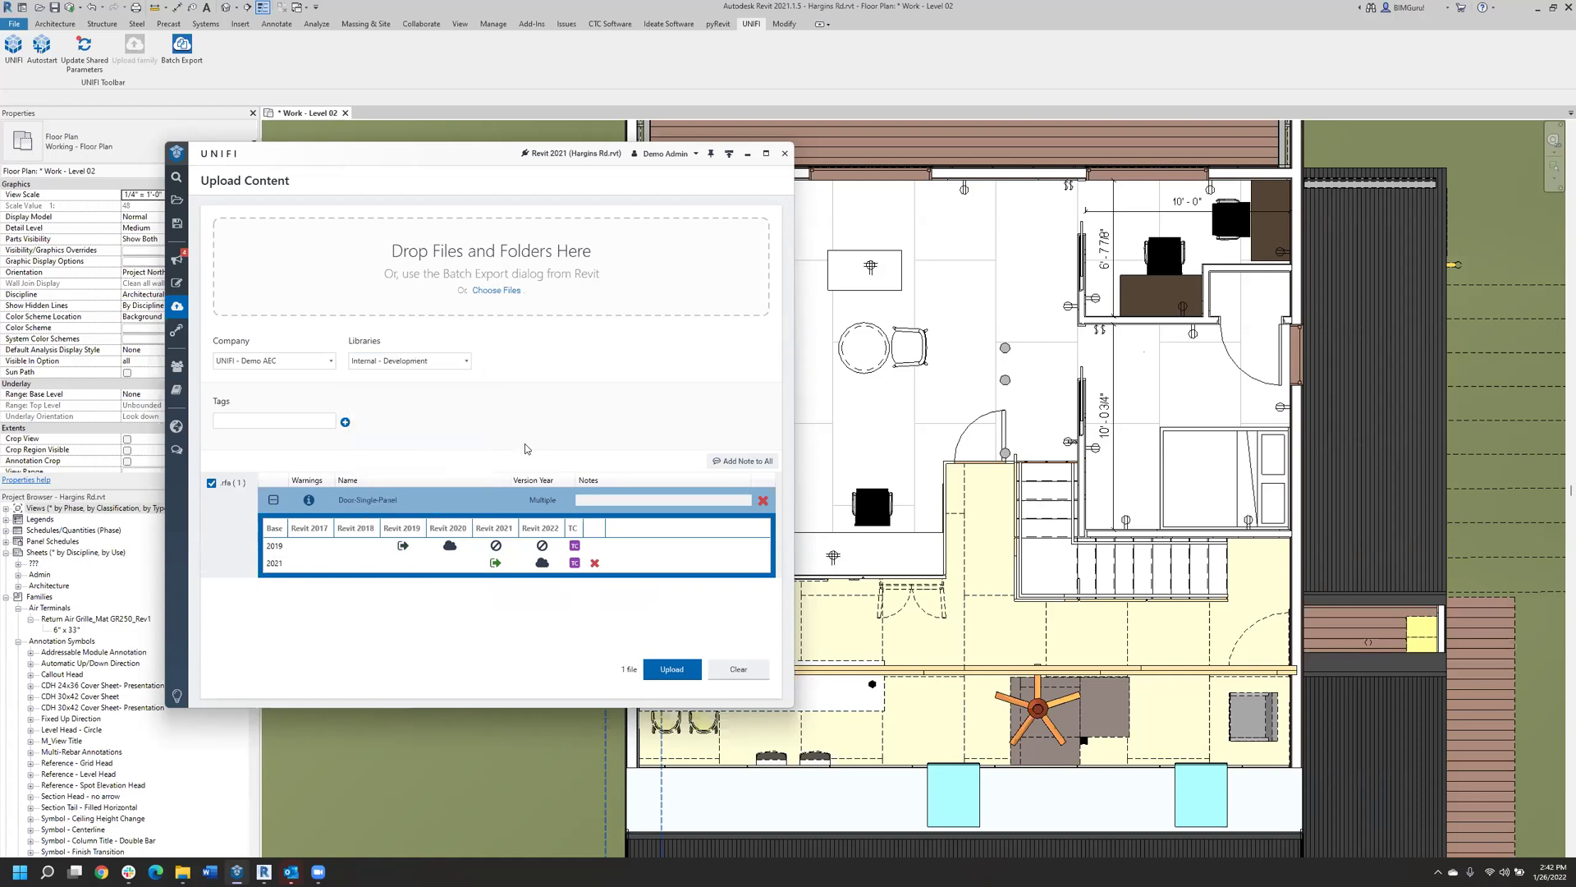
pyautogui.click(324, 420)
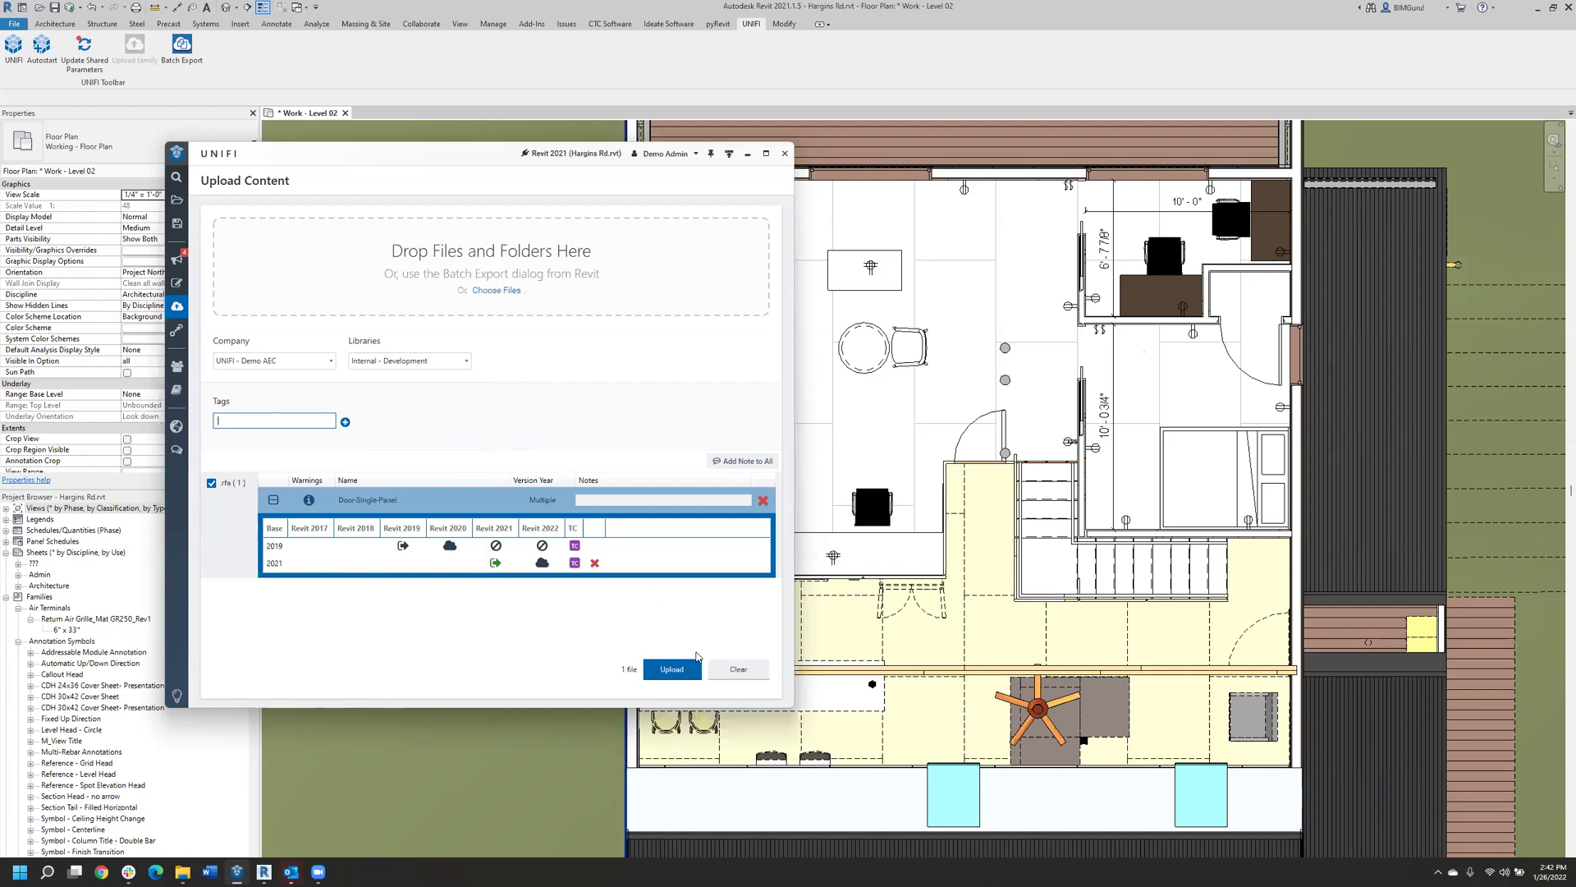
# Empty the upload list and queue Door-Single-Panel again to inspect its upload warnings.
pyautogui.click(731, 675)
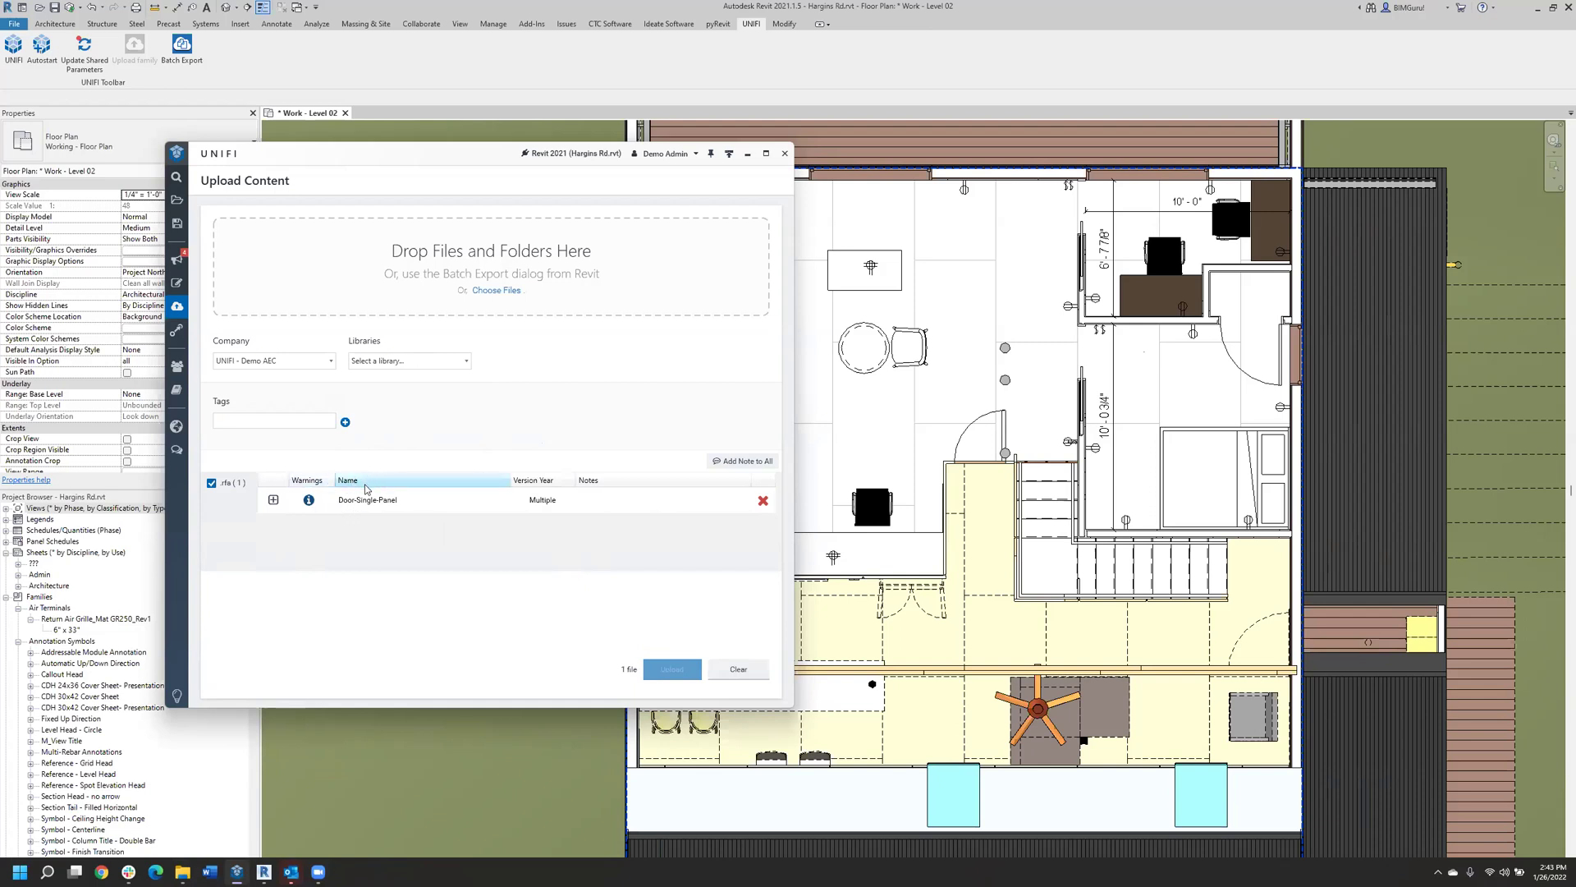
pyautogui.click(763, 500)
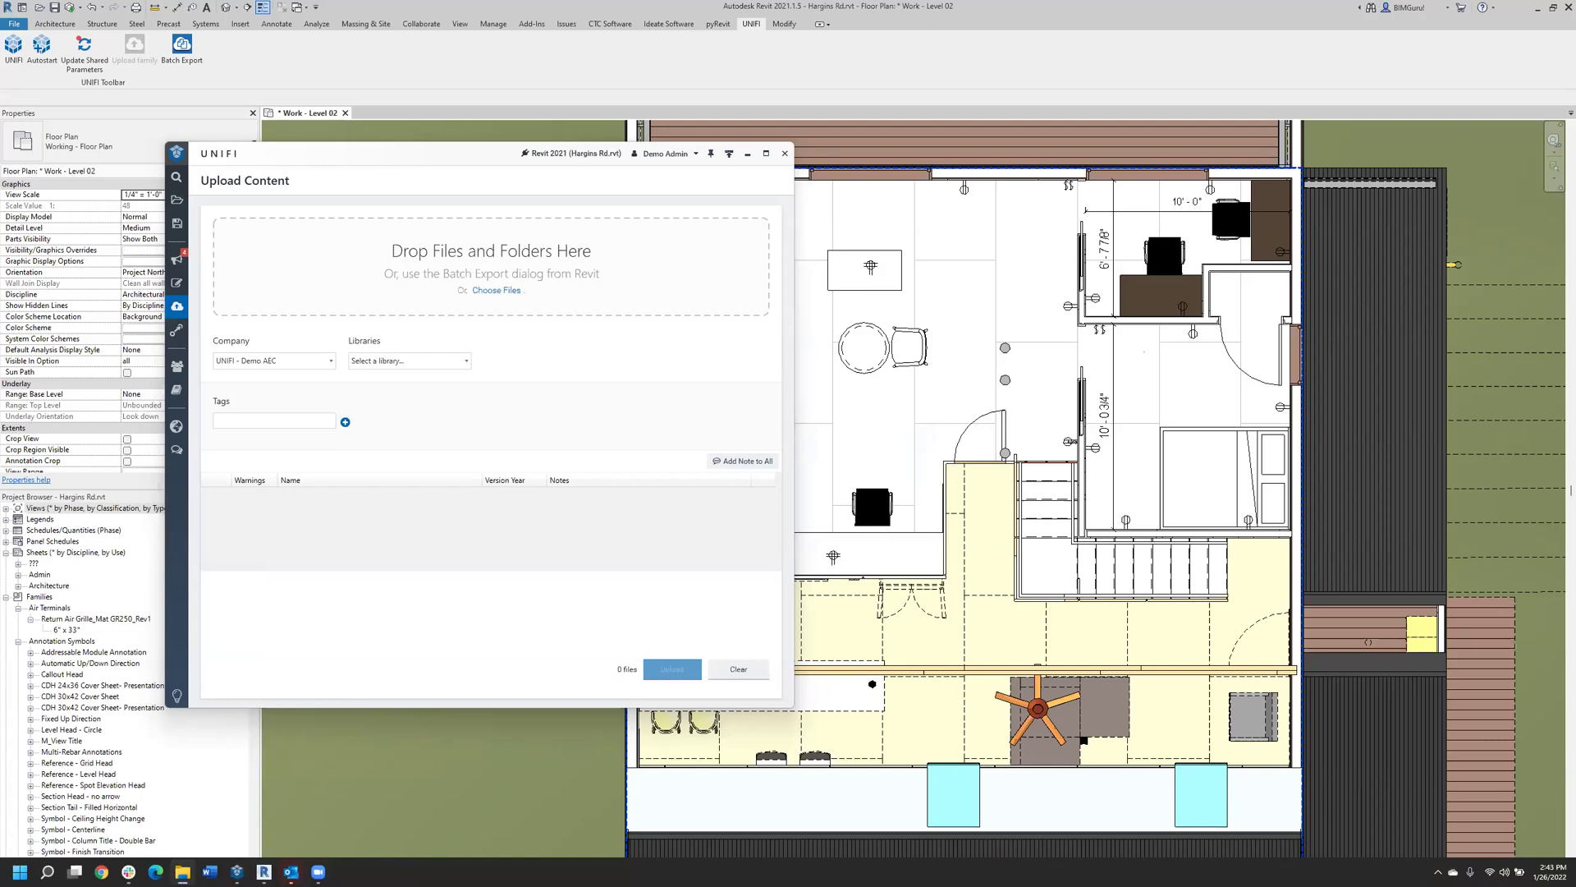
pyautogui.moveTo(321, 506)
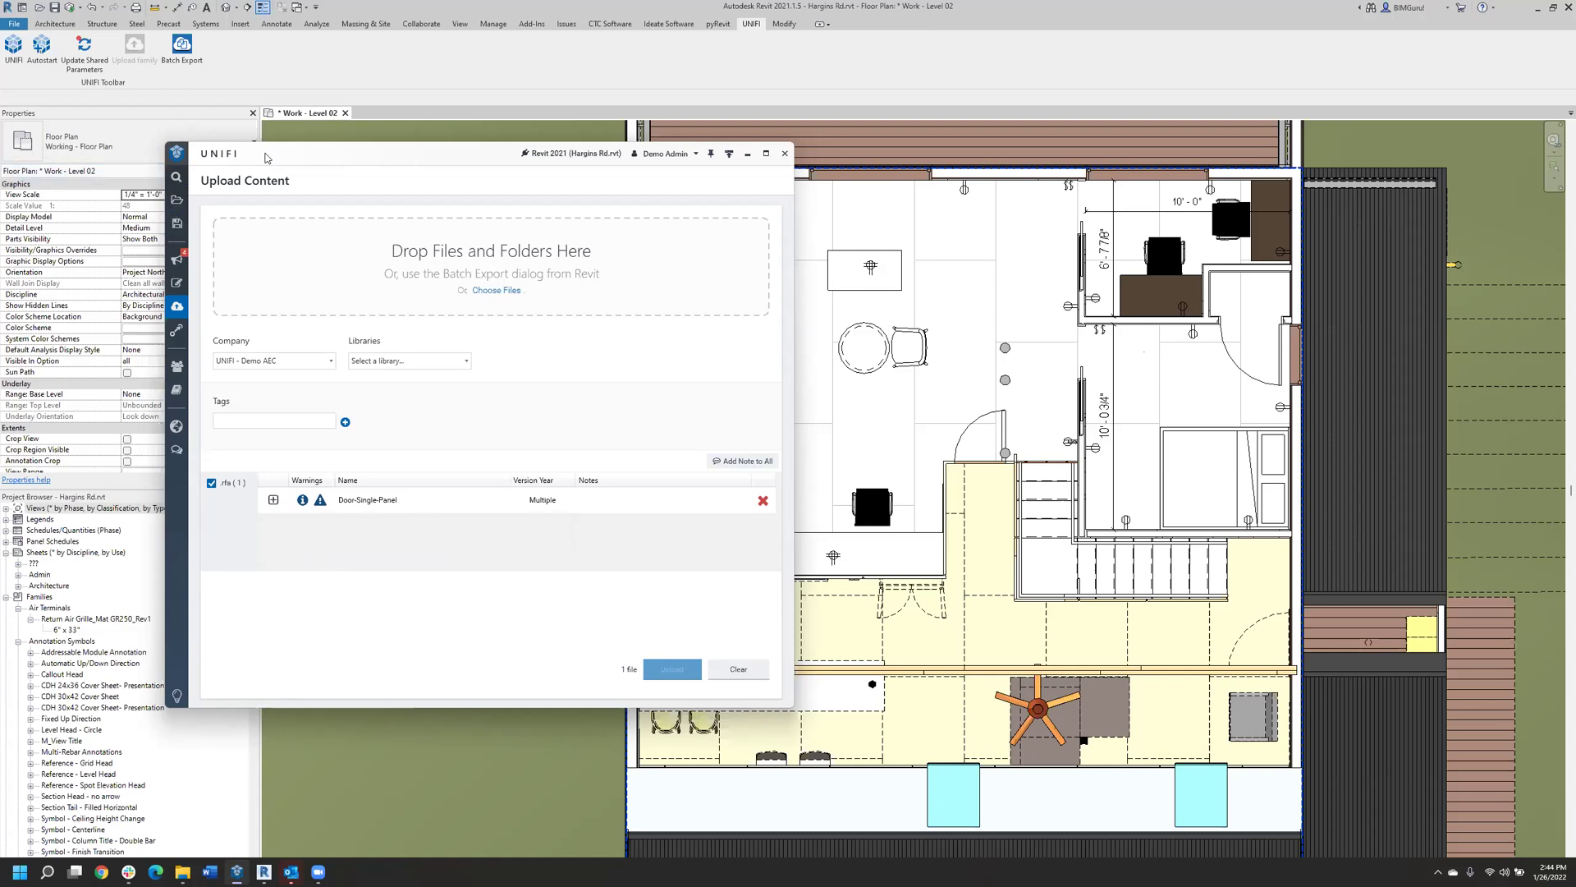
# Return to the library search results and open Air Handling Unit_final in the Family Editor.
pyautogui.click(172, 182)
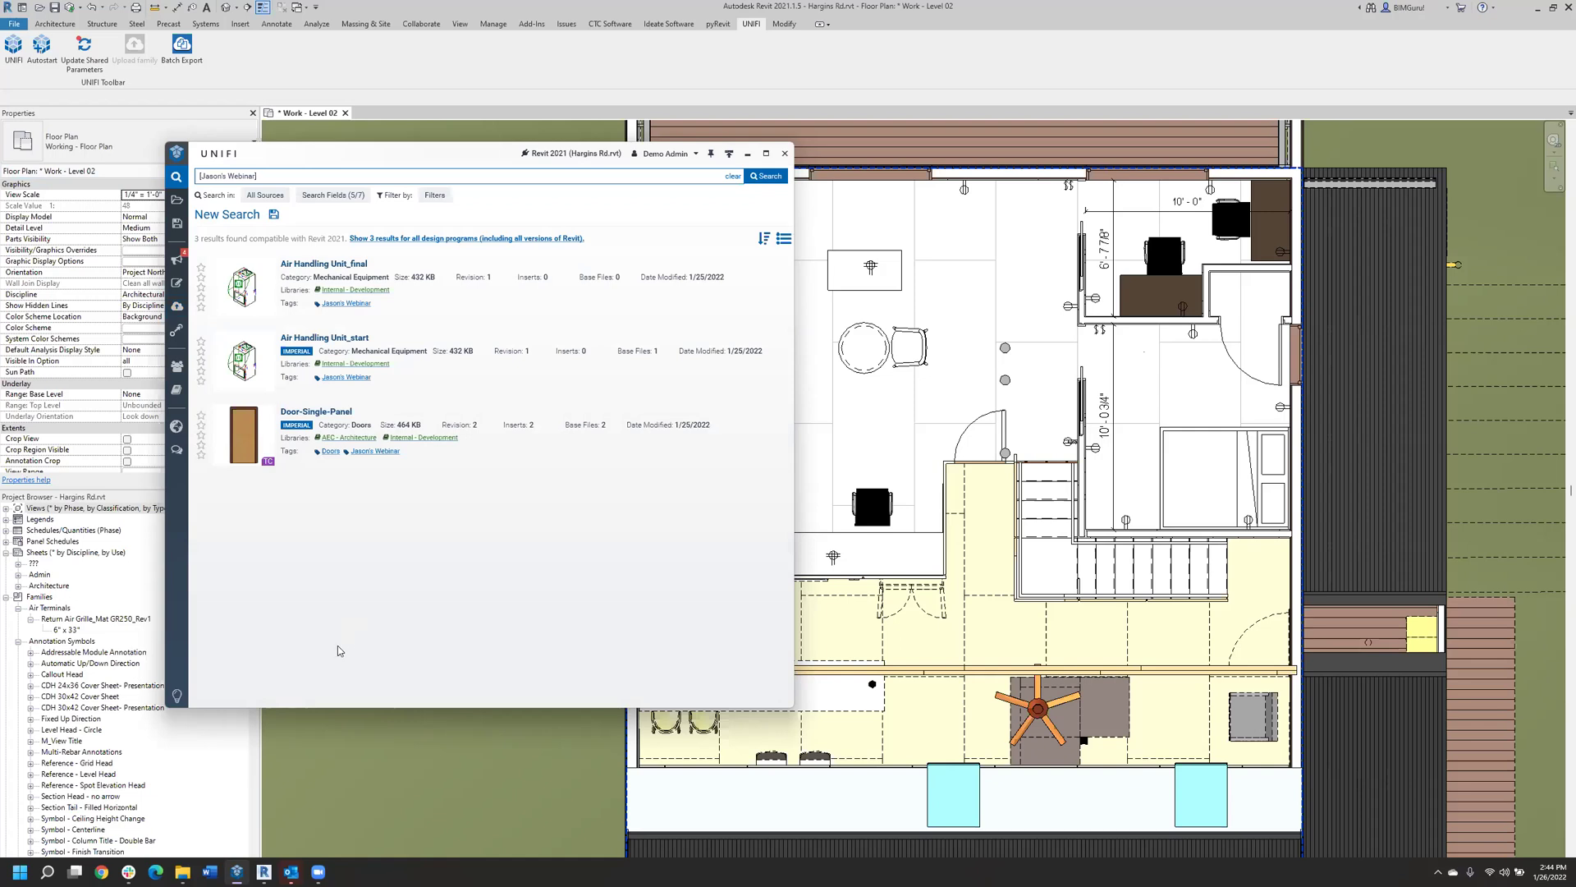
pyautogui.click(438, 308)
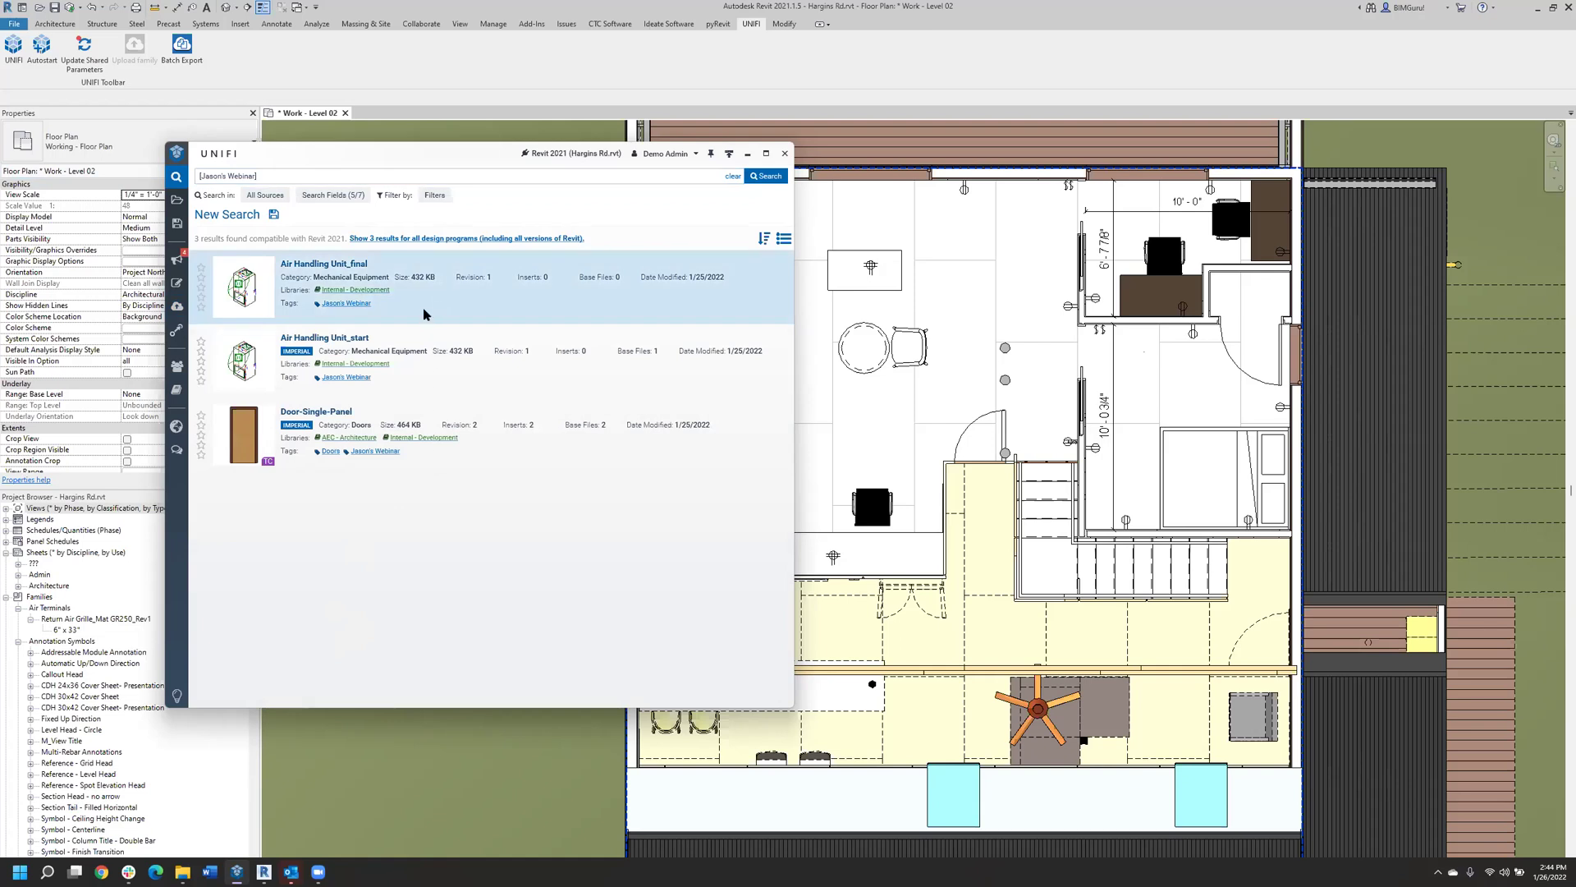
pyautogui.rightClick(424, 315)
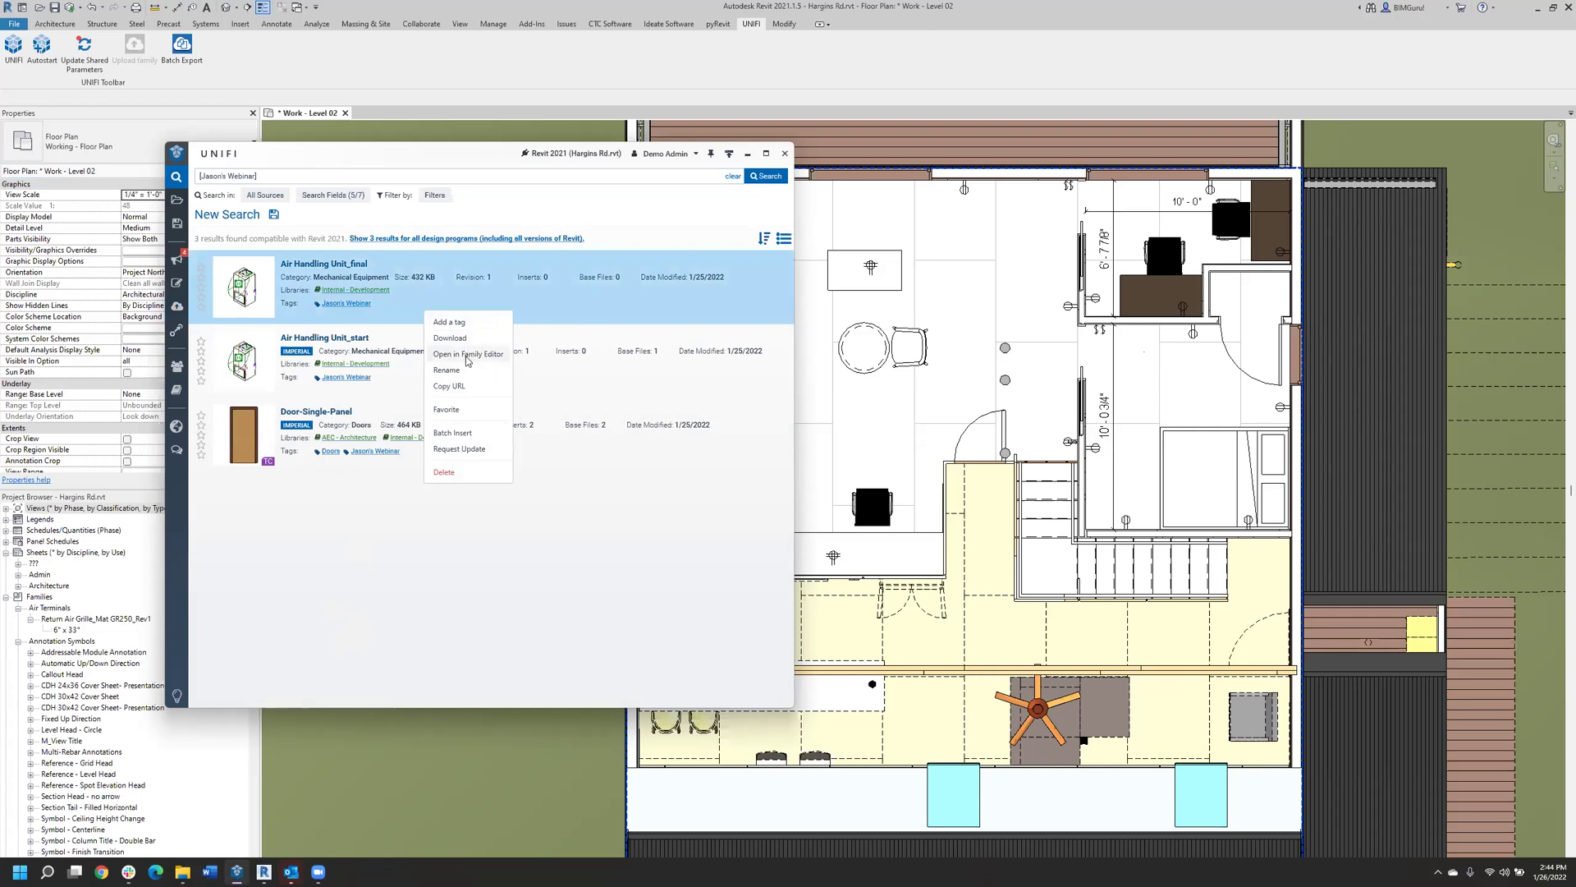
pyautogui.click(466, 356)
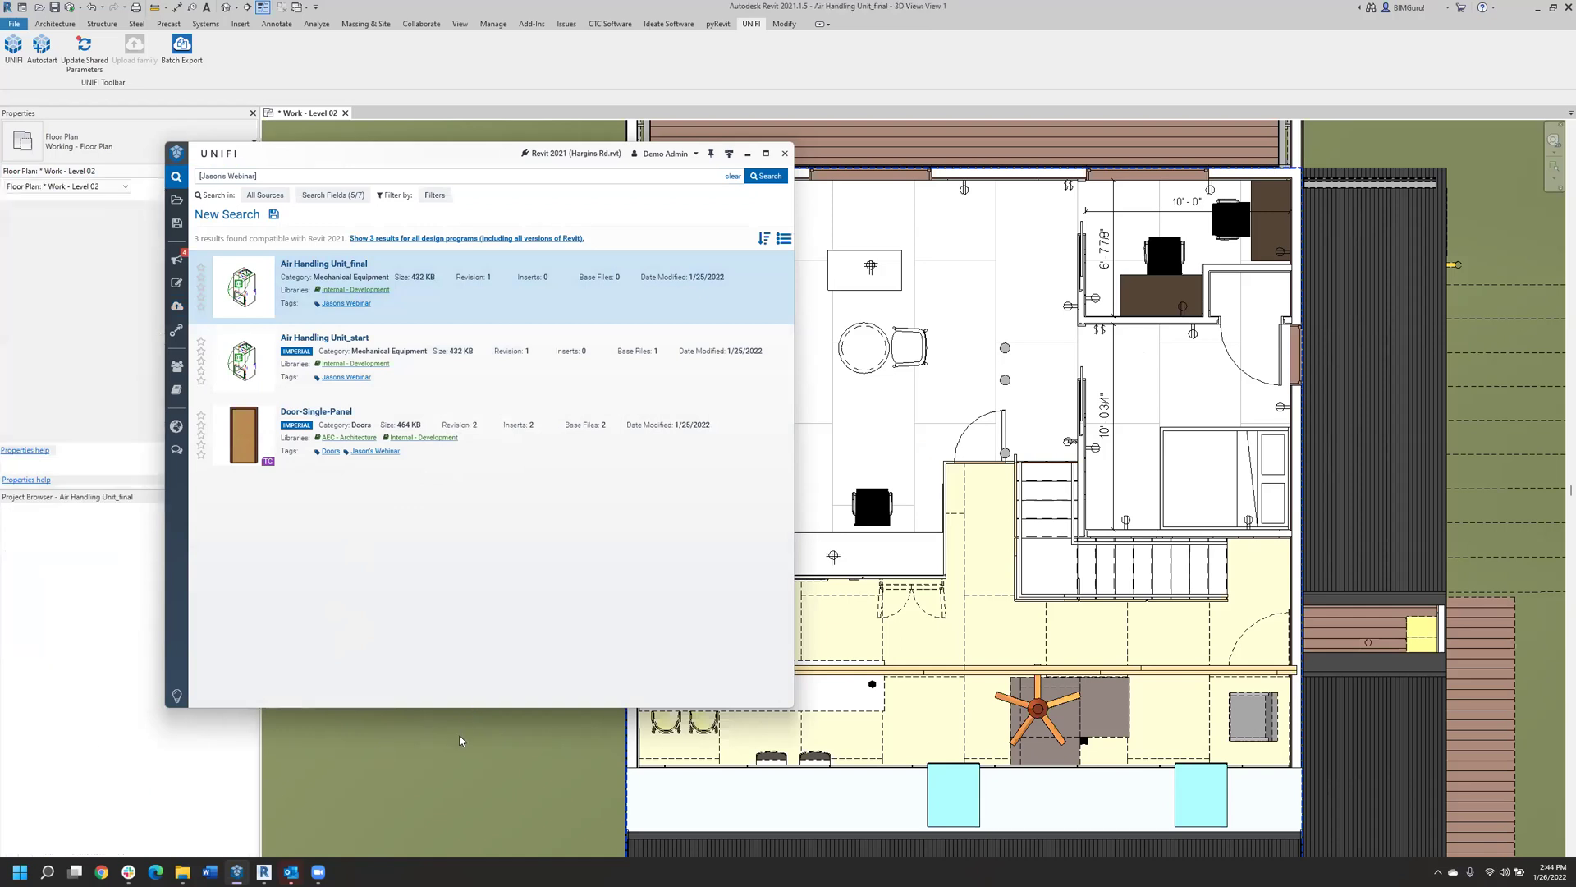
pyautogui.click(1204, 549)
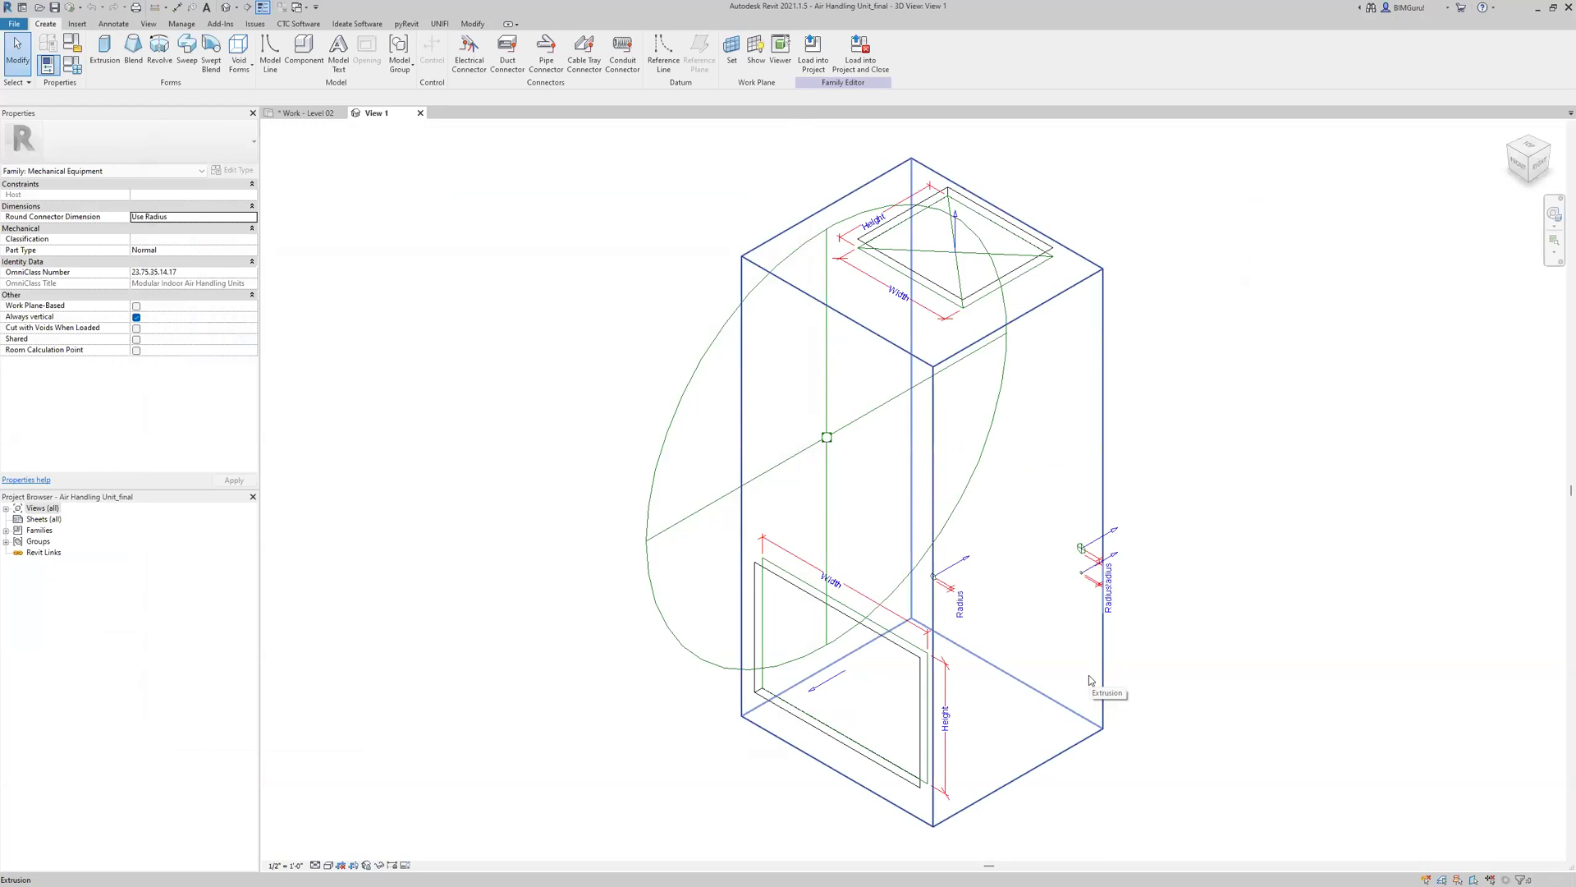
# Inspect the air handling unit's lookup table and its size_lookup formulas in Family Types, closing without changes.
pyautogui.click(72, 64)
pyautogui.click(785, 436)
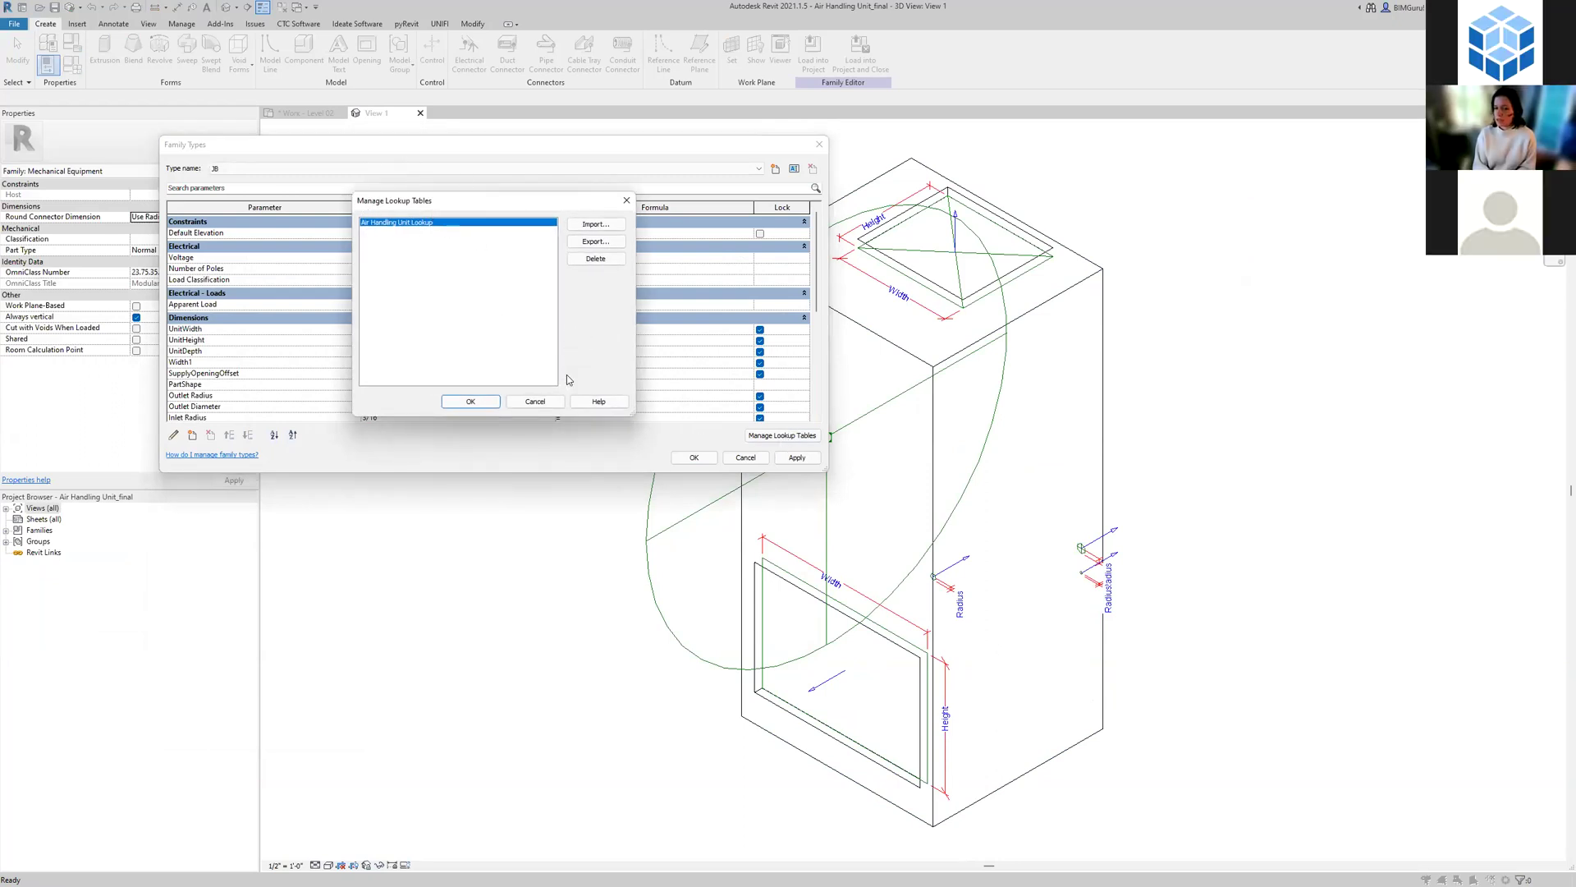
pyautogui.click(540, 403)
pyautogui.scroll(-10, 625, 371)
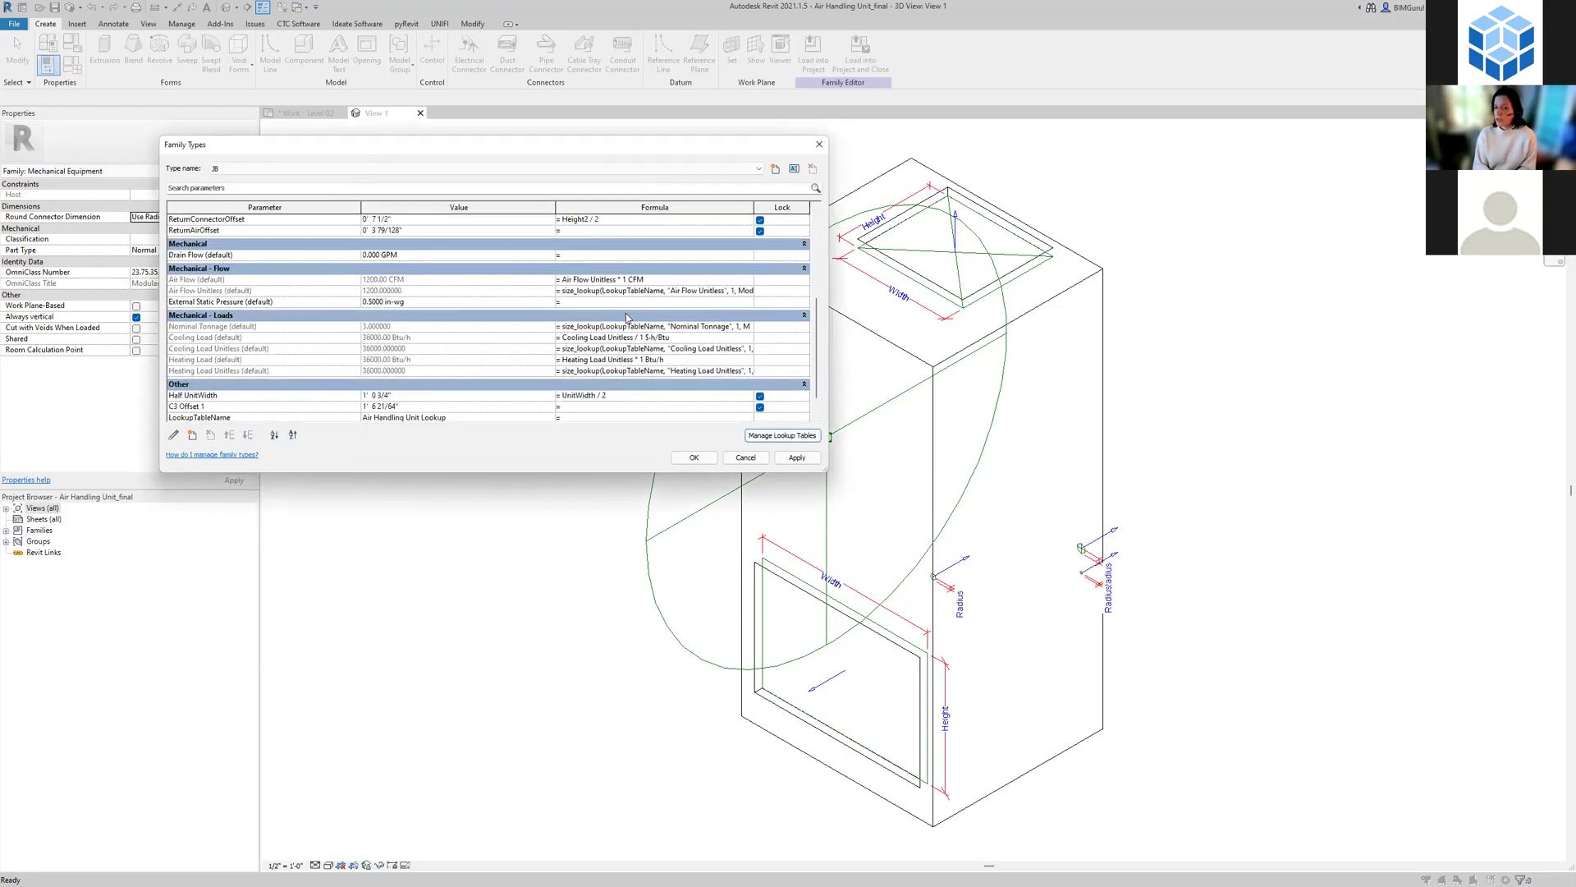
pyautogui.click(746, 457)
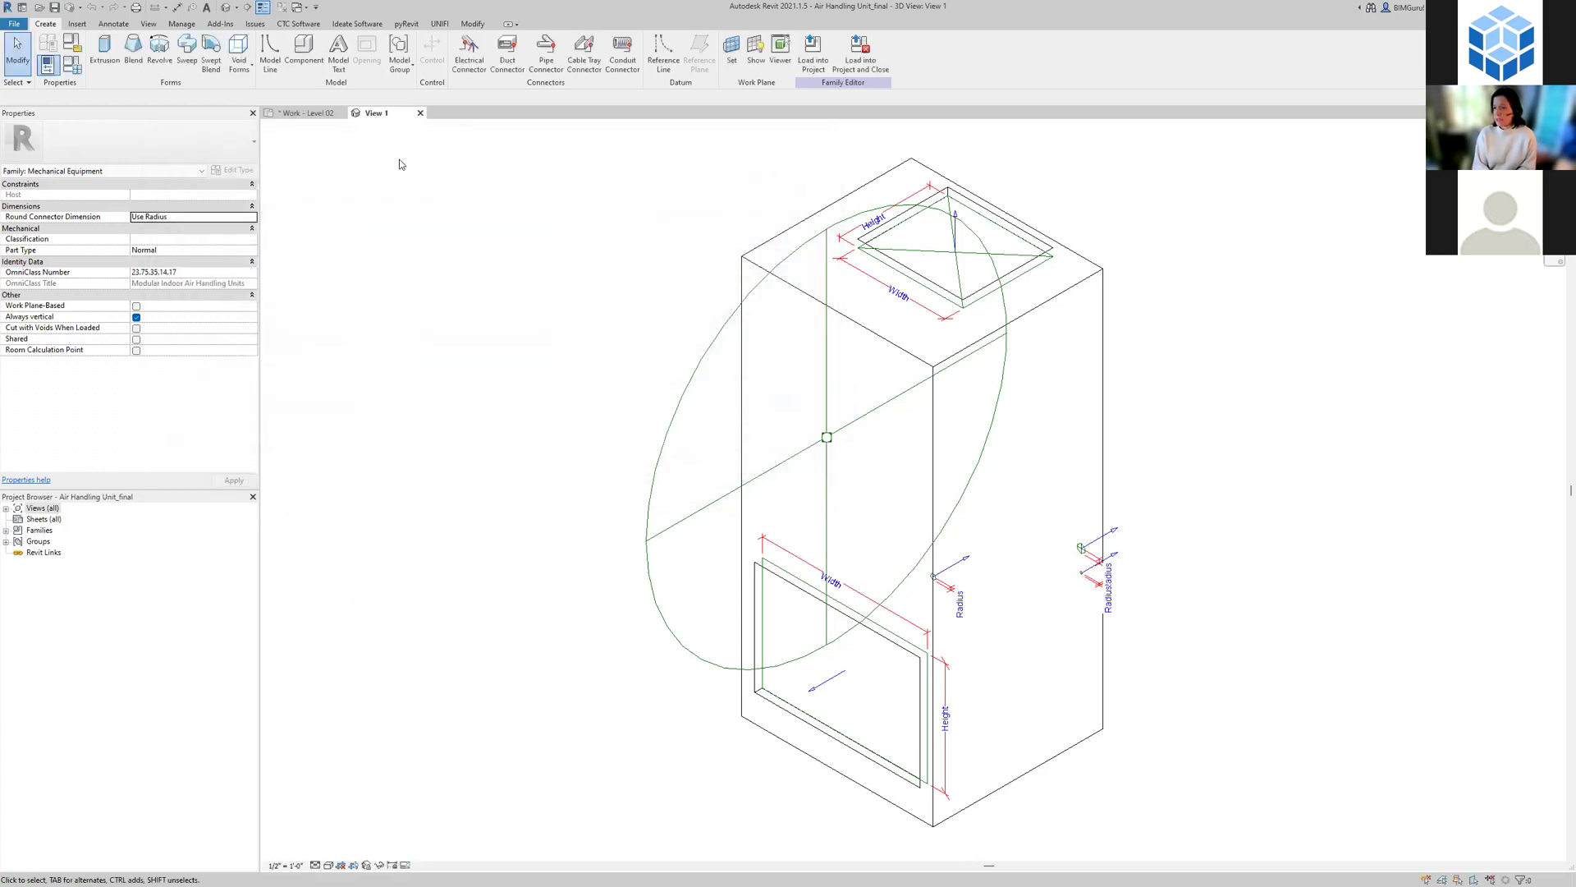
# Return to the Work - Level 02 plan and open an update request for Air Handling Unit_final from the UNIFI search results.
pyautogui.click(328, 113)
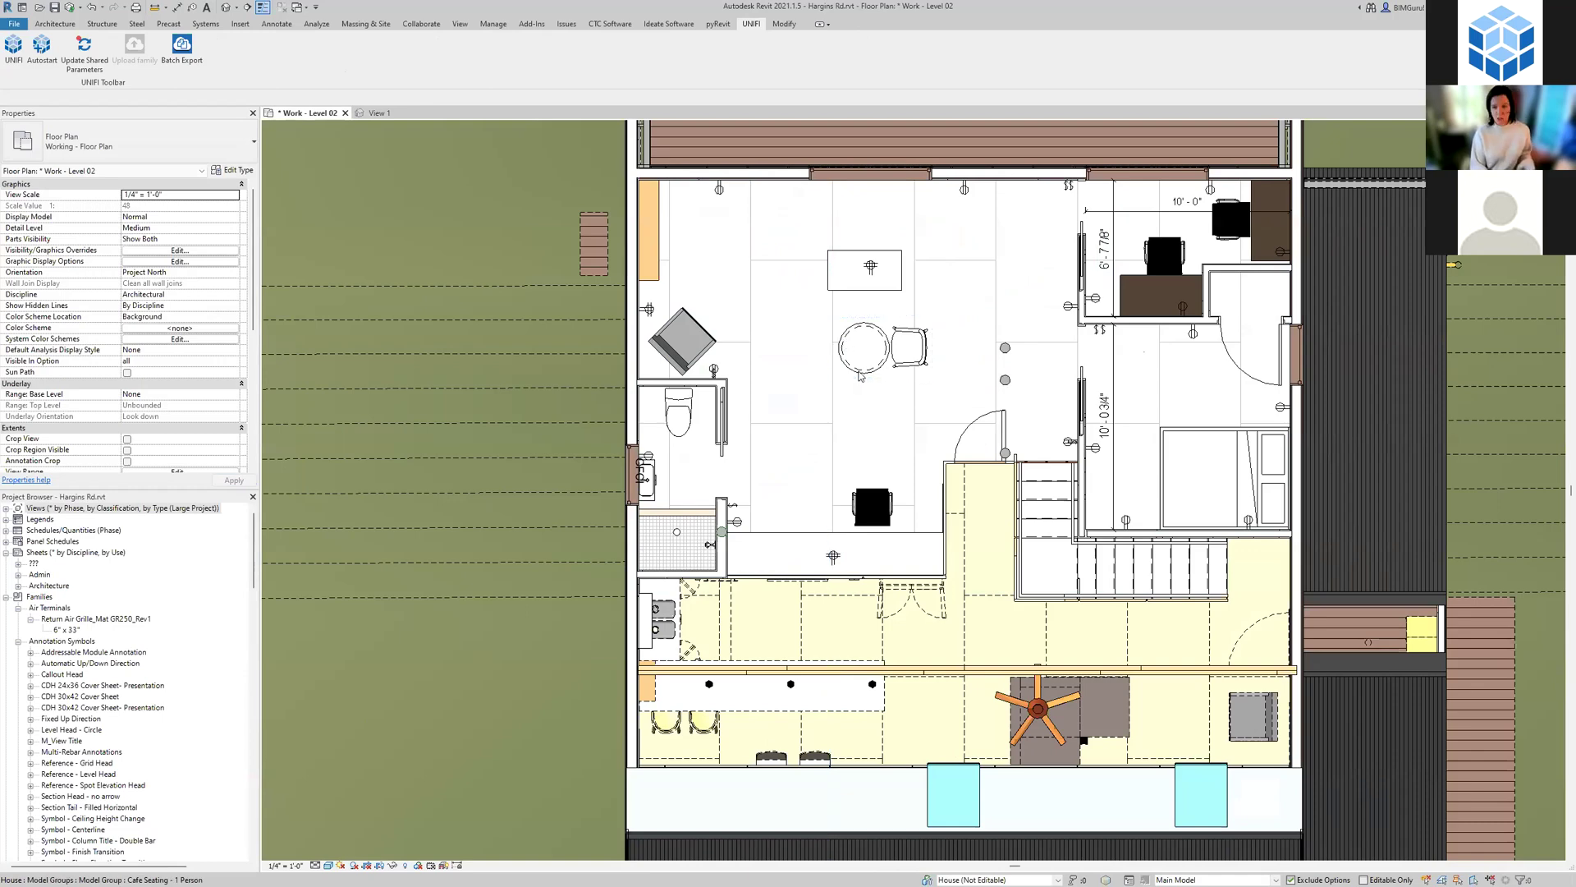
pyautogui.hotkey('alt', 'Tab')
pyautogui.click(593, 330)
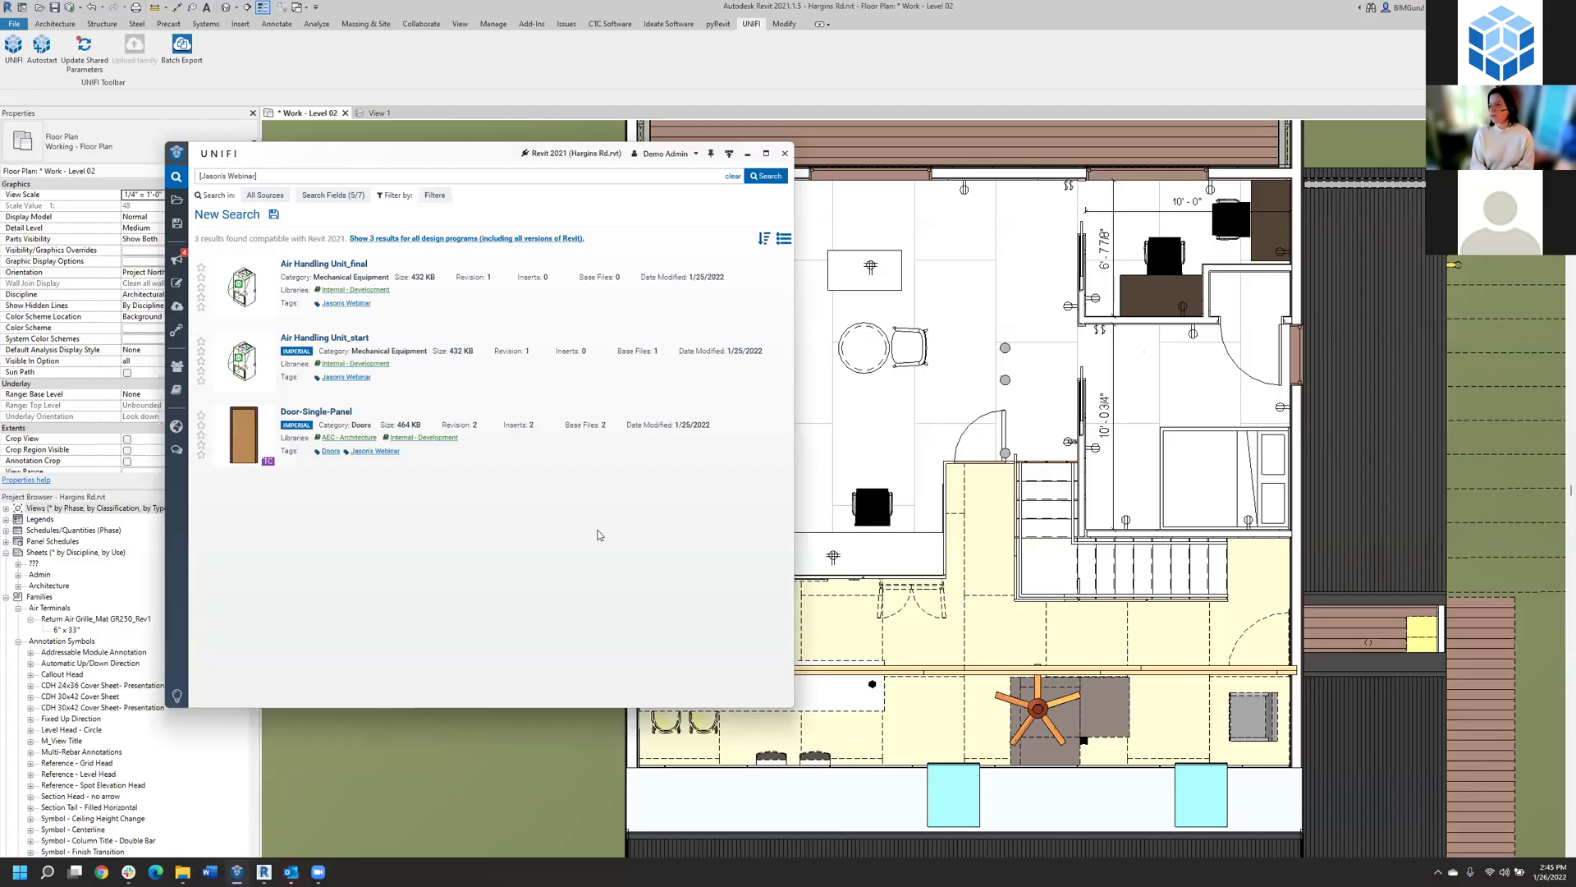
pyautogui.click(501, 308)
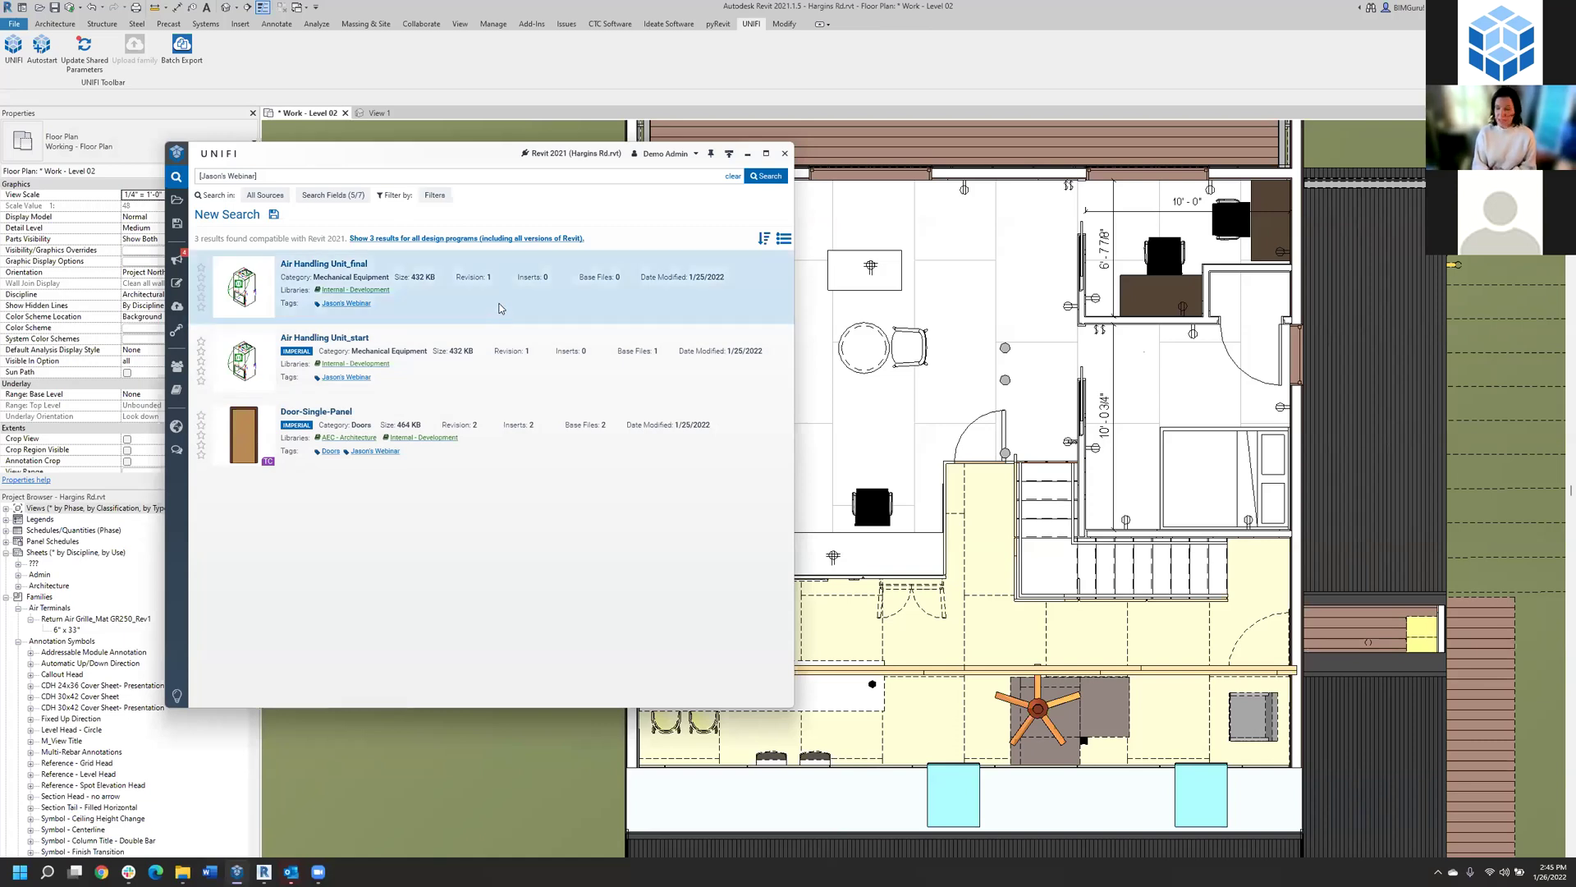
pyautogui.rightClick(463, 313)
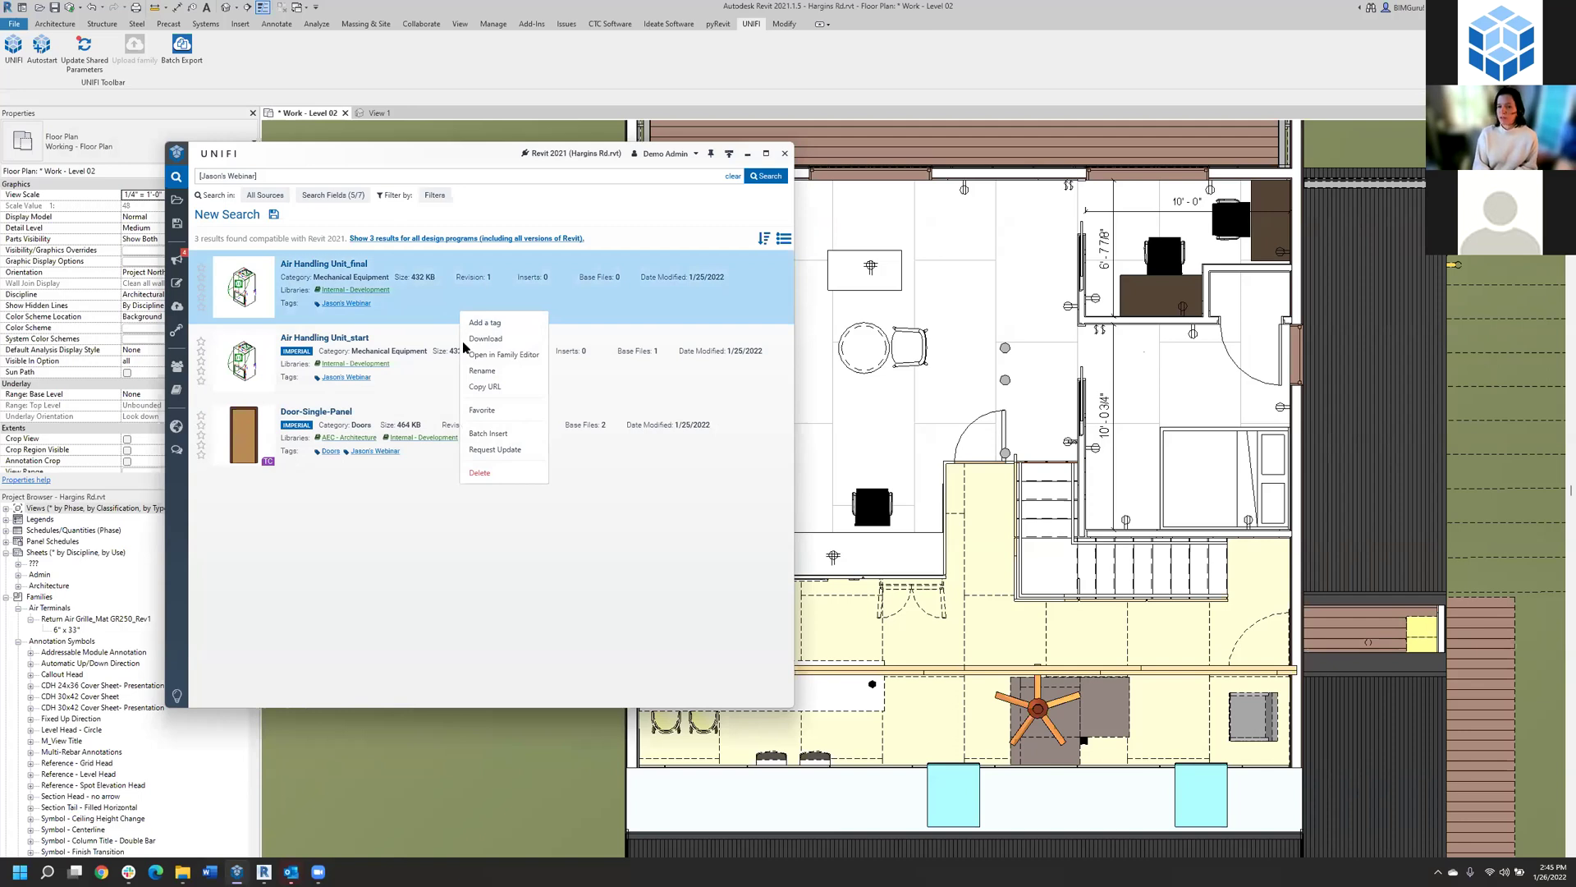
pyautogui.click(510, 452)
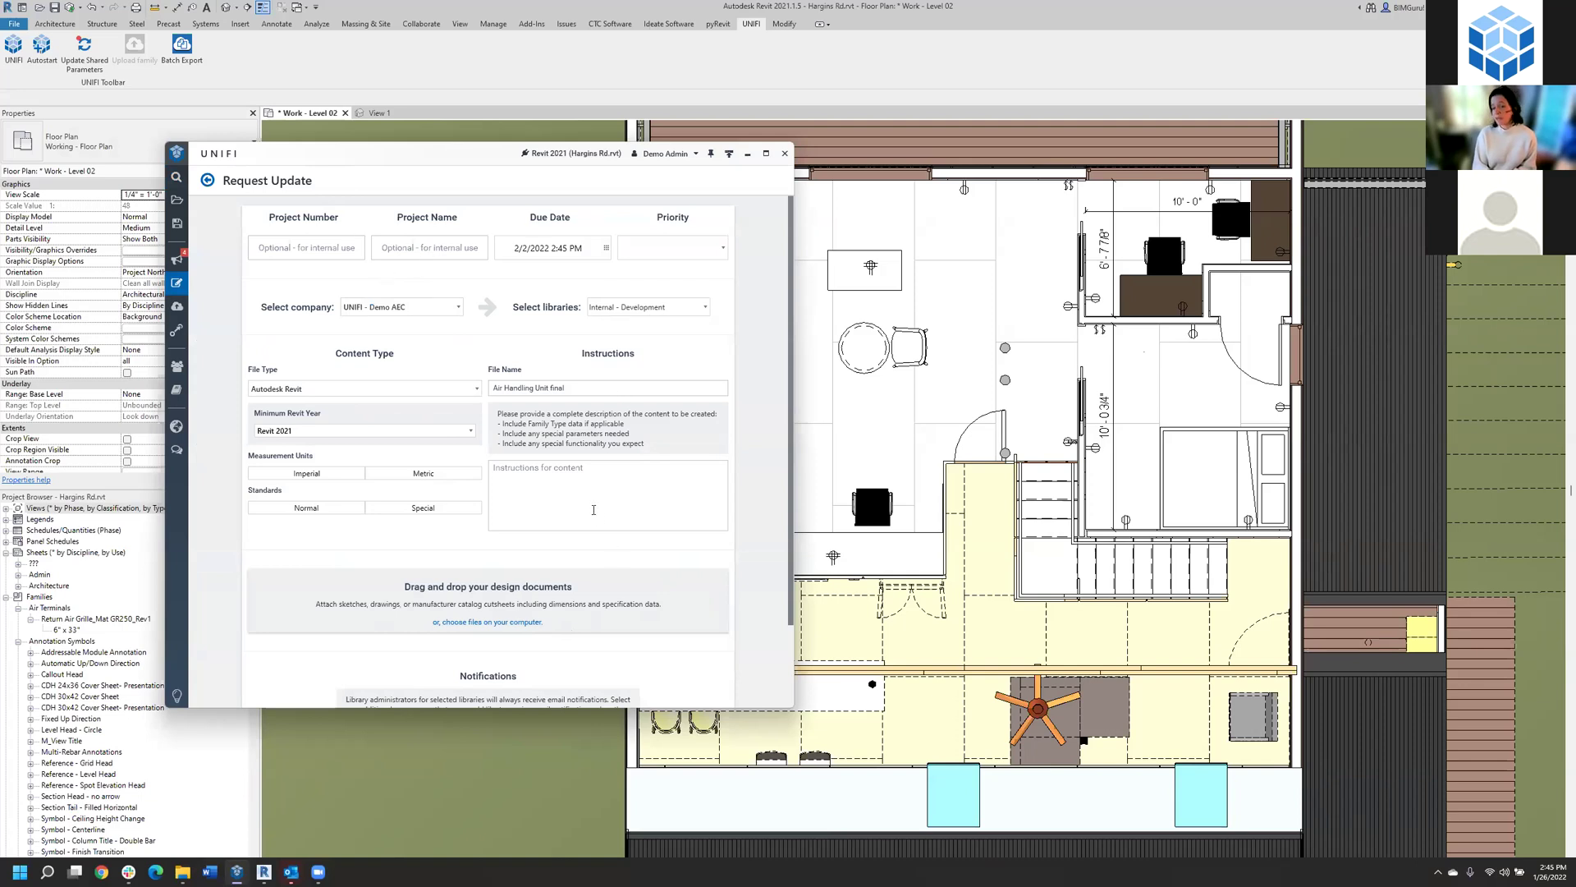
# Review the update request form for the air handling unit and try to submit it without filling in further details.
pyautogui.scroll(-2, 573, 589)
pyautogui.click(513, 681)
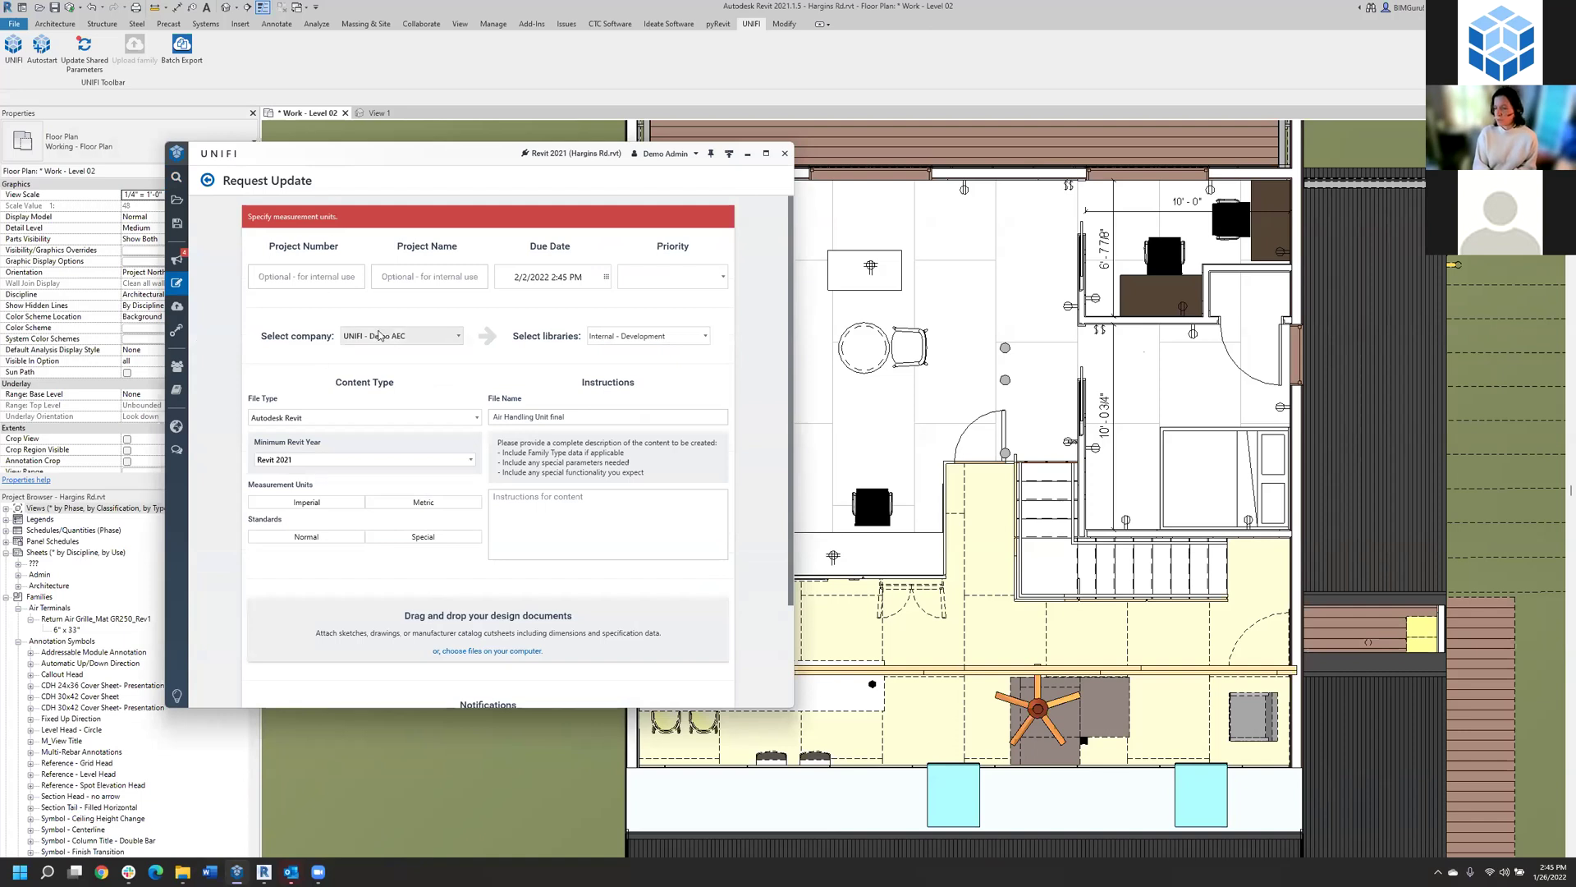
pyautogui.scroll(-1, 407, 343)
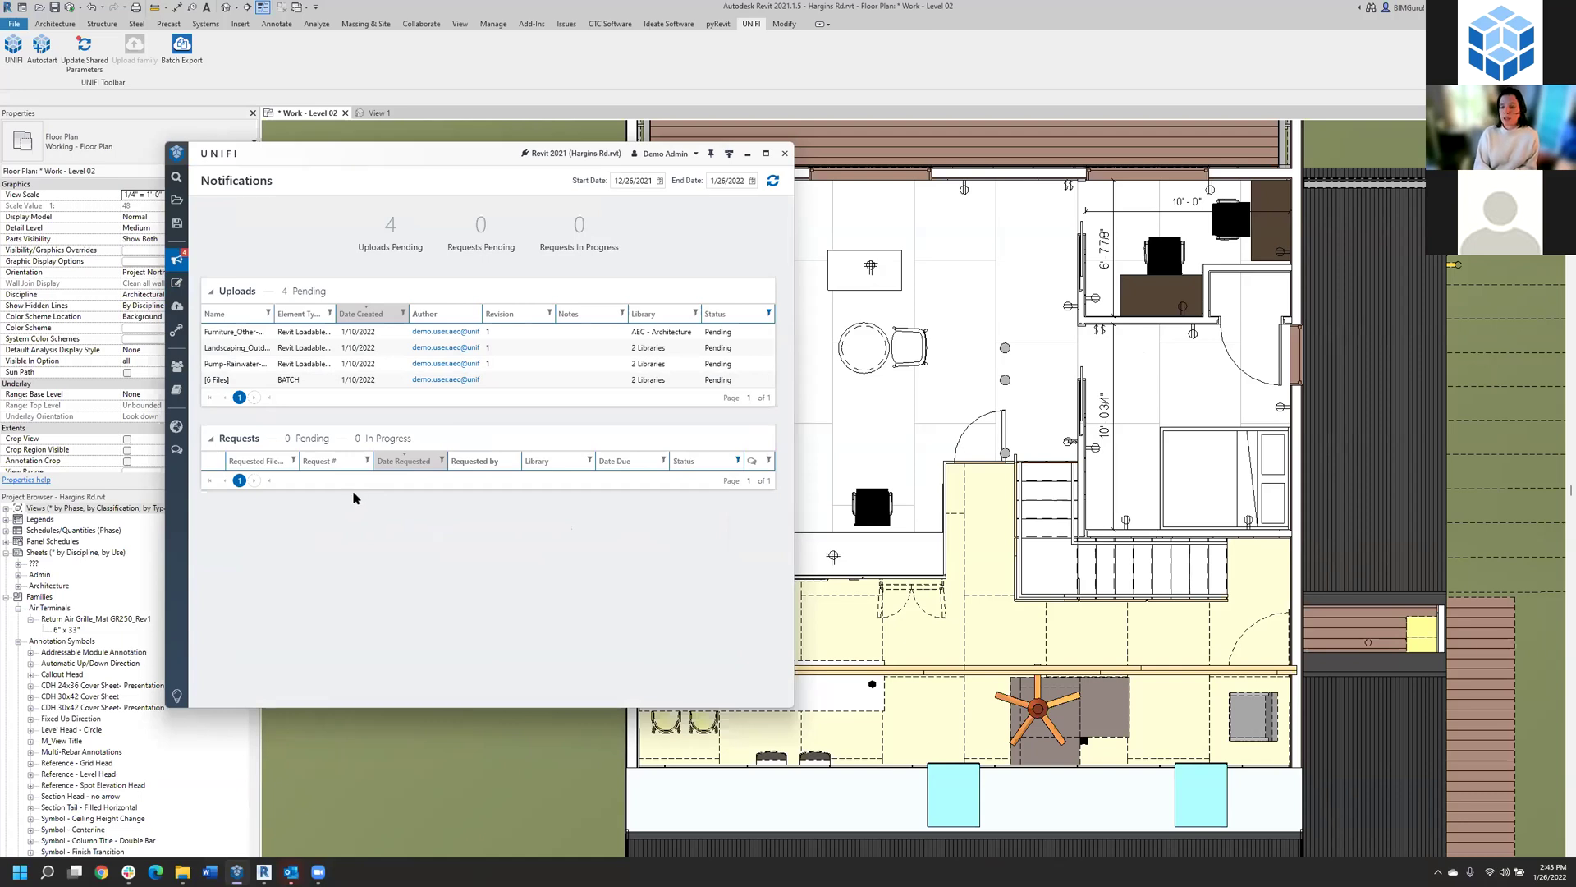
# Check the status filter options for requests in the UNIFI notifications and switch to the UNIFI web portal.
pyautogui.click(738, 460)
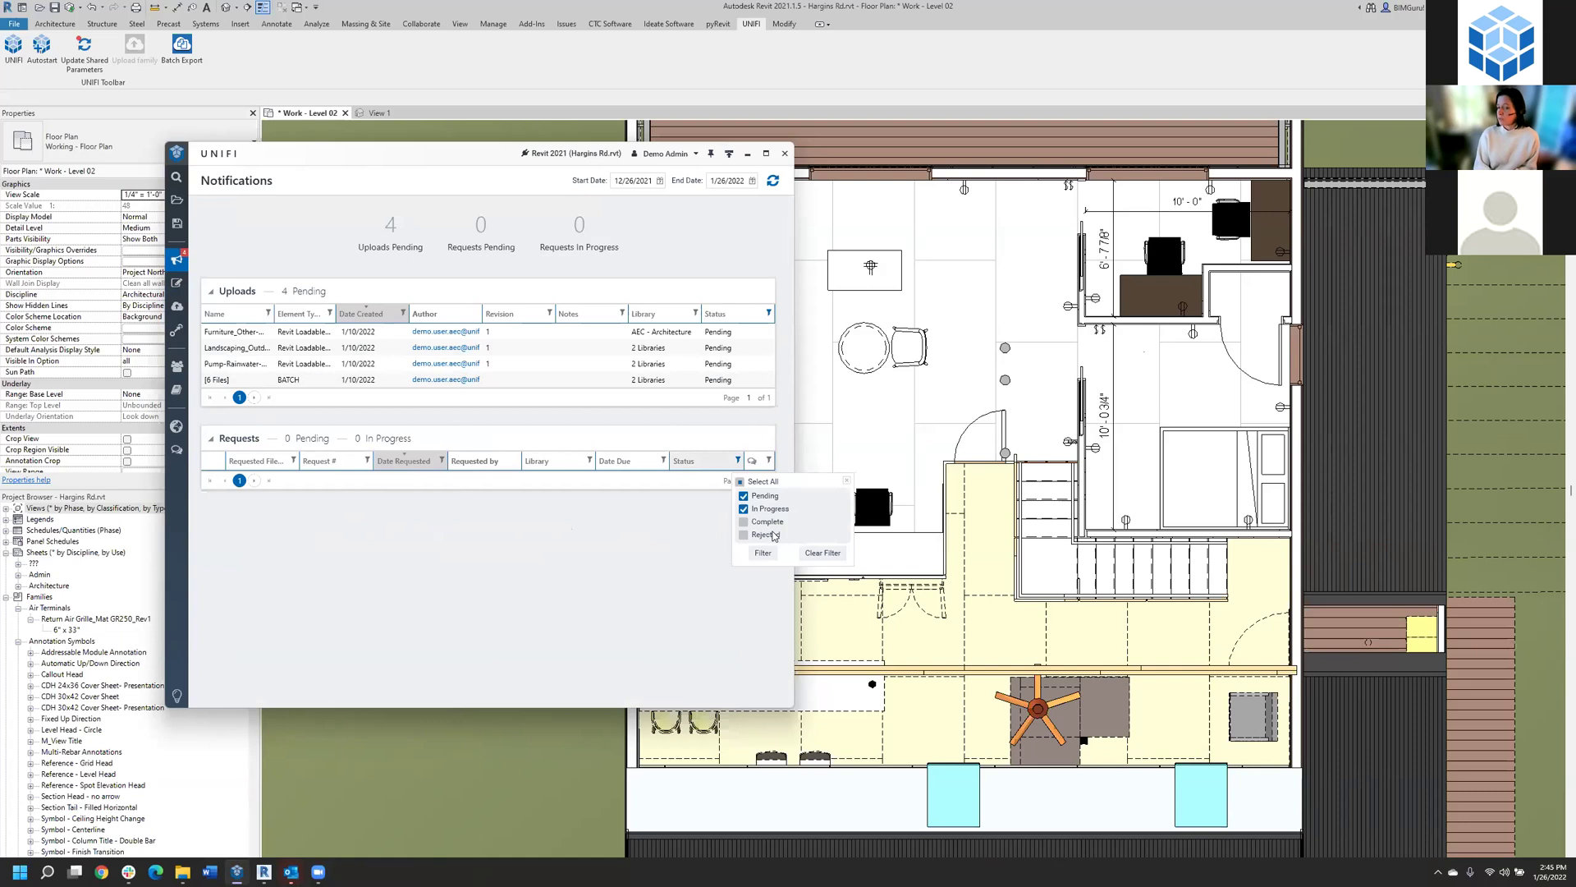
pyautogui.click(573, 593)
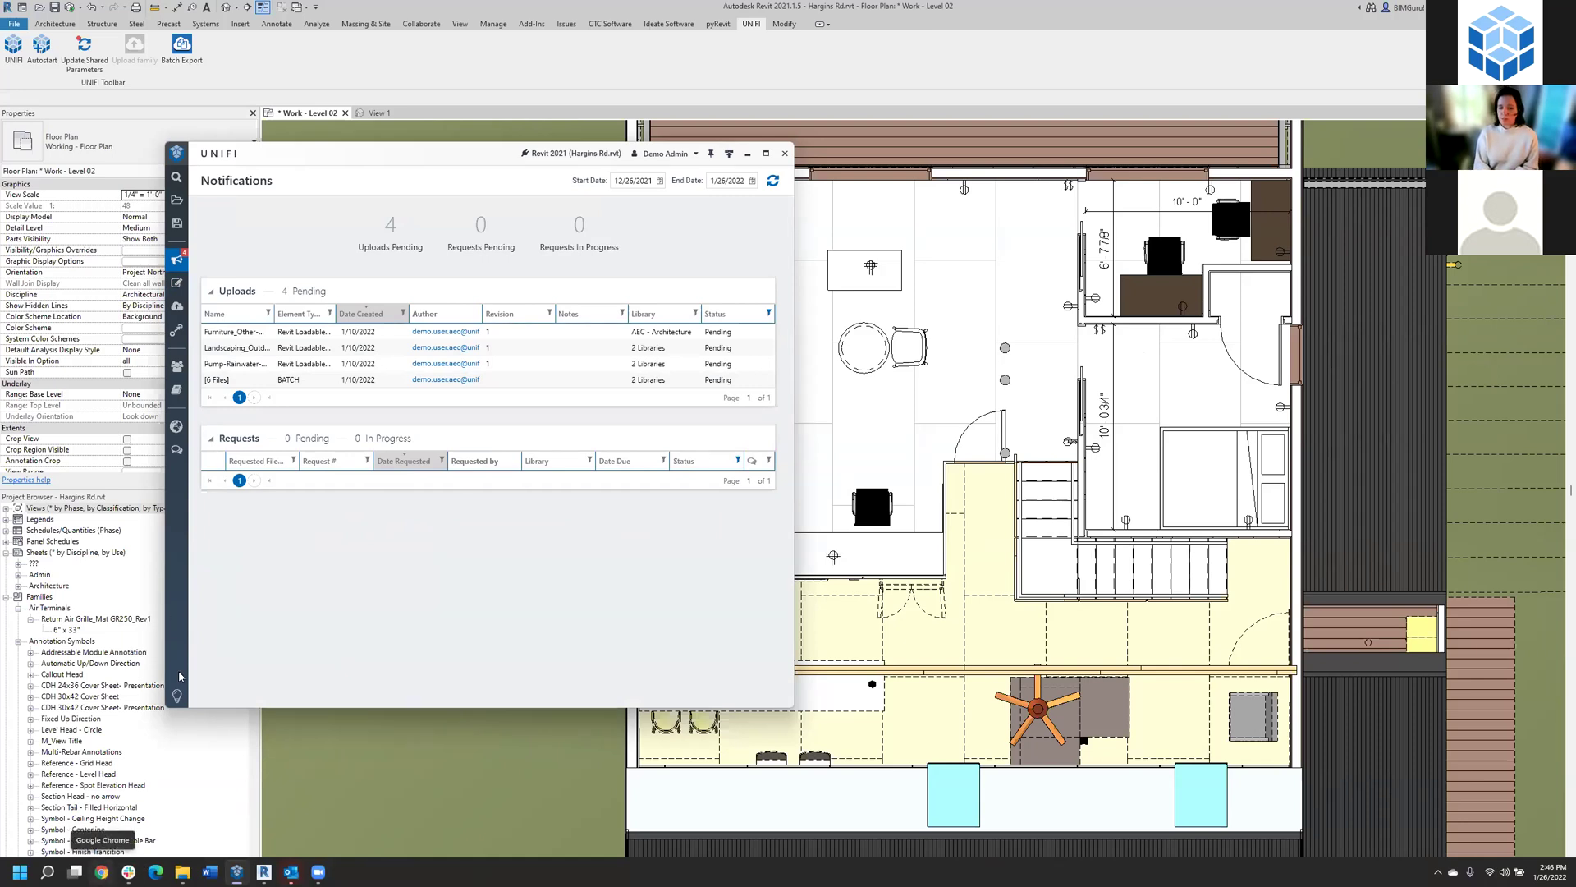
pyautogui.click(176, 426)
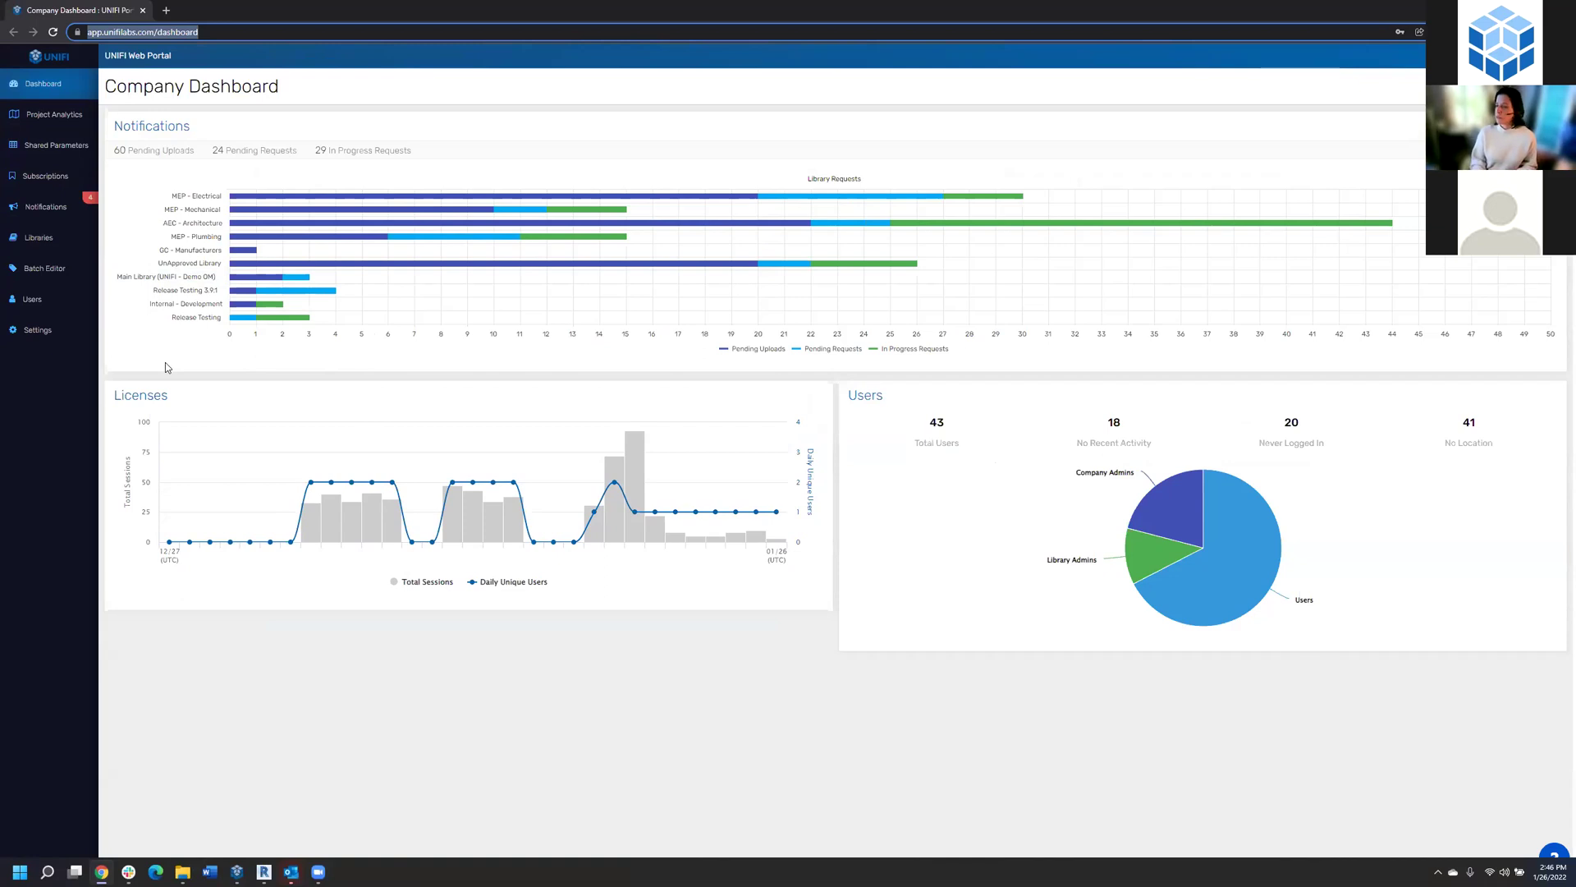
# Trace the CAD Imports health indicator in Project Analytics through the House in the Canyon project to the Hargins Rd.rvt model.
pyautogui.click(54, 115)
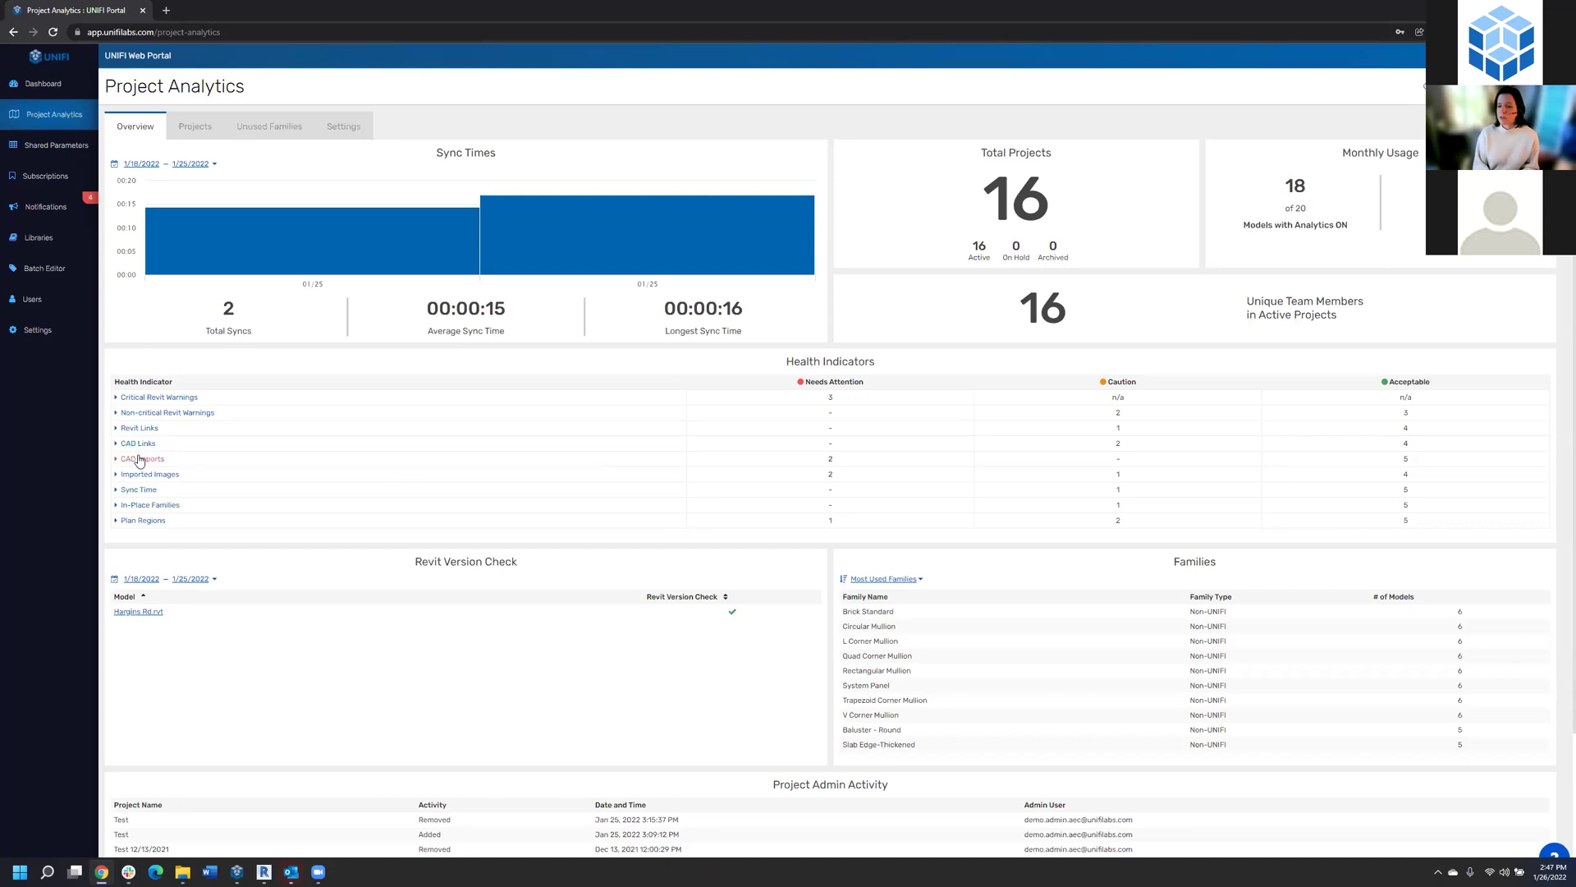
pyautogui.click(141, 459)
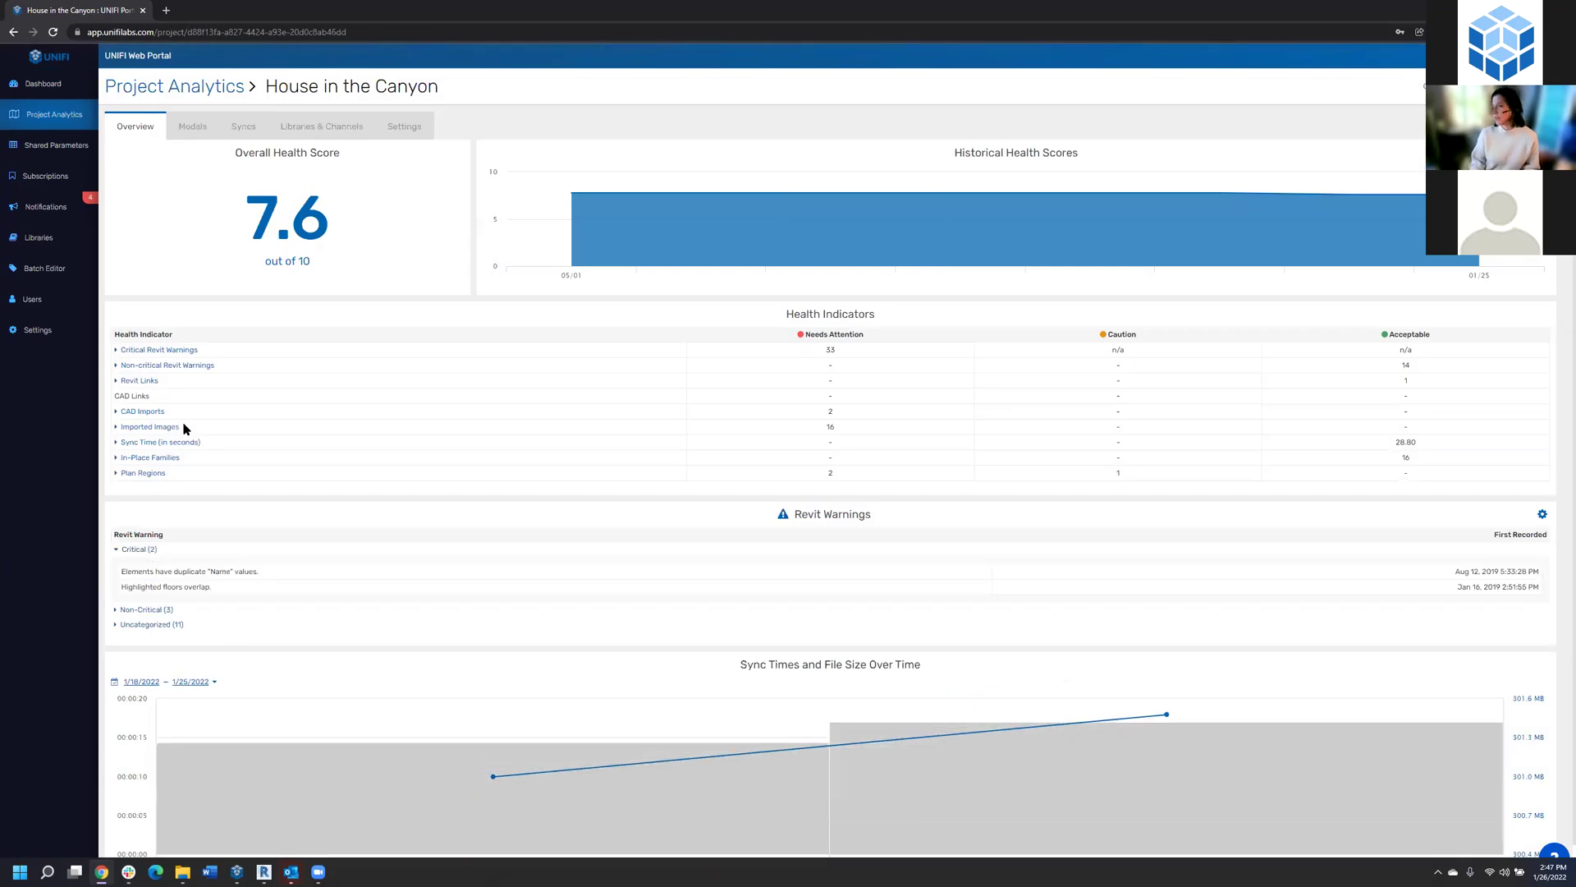
pyautogui.click(206, 152)
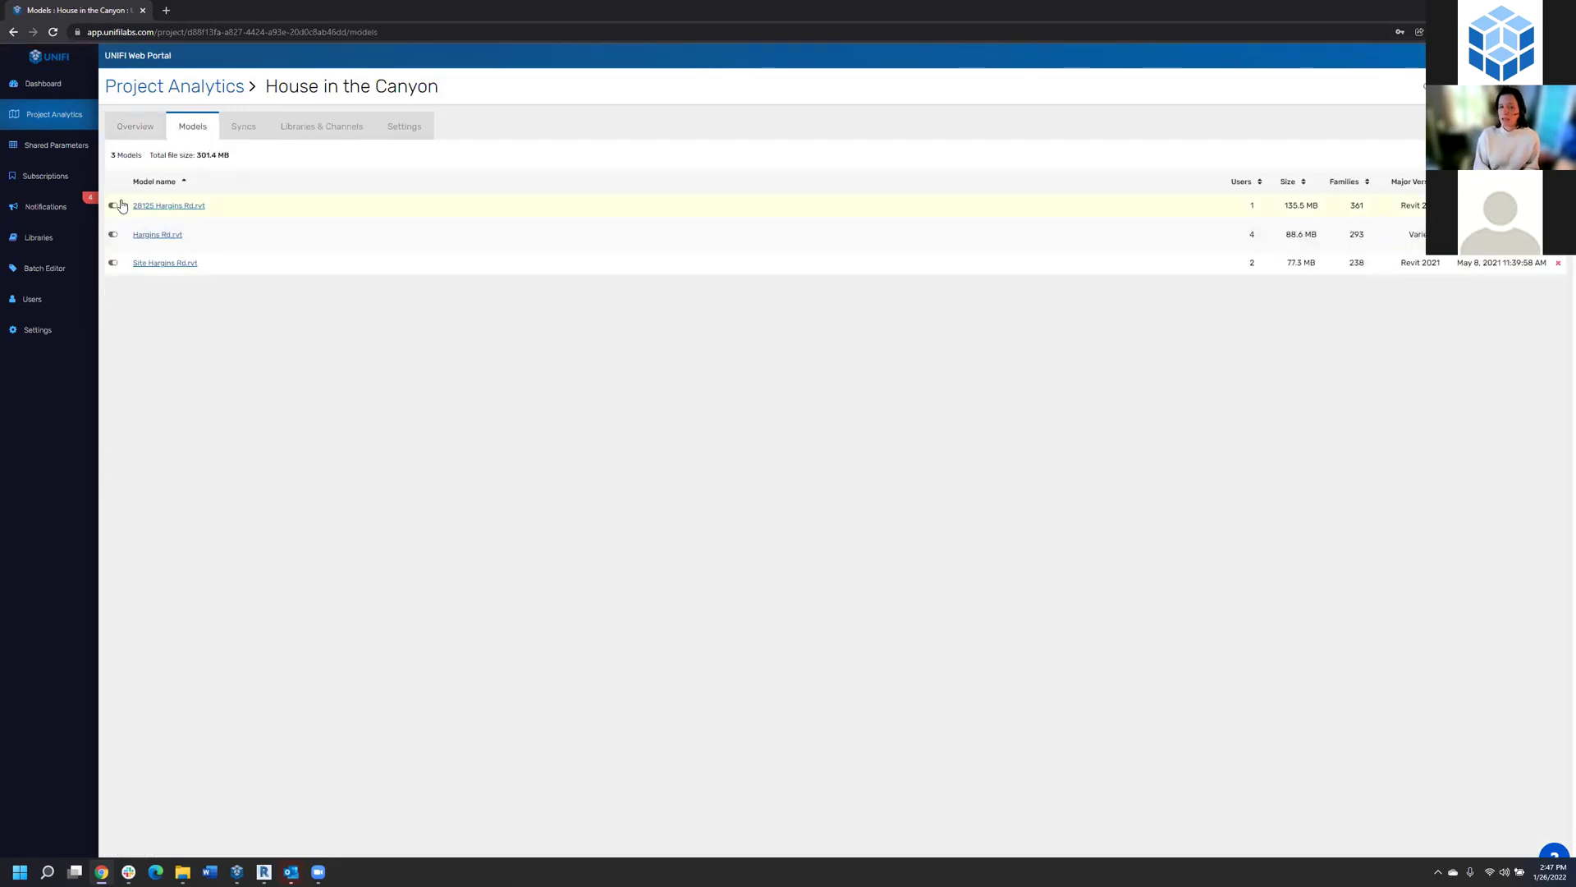
pyautogui.click(130, 125)
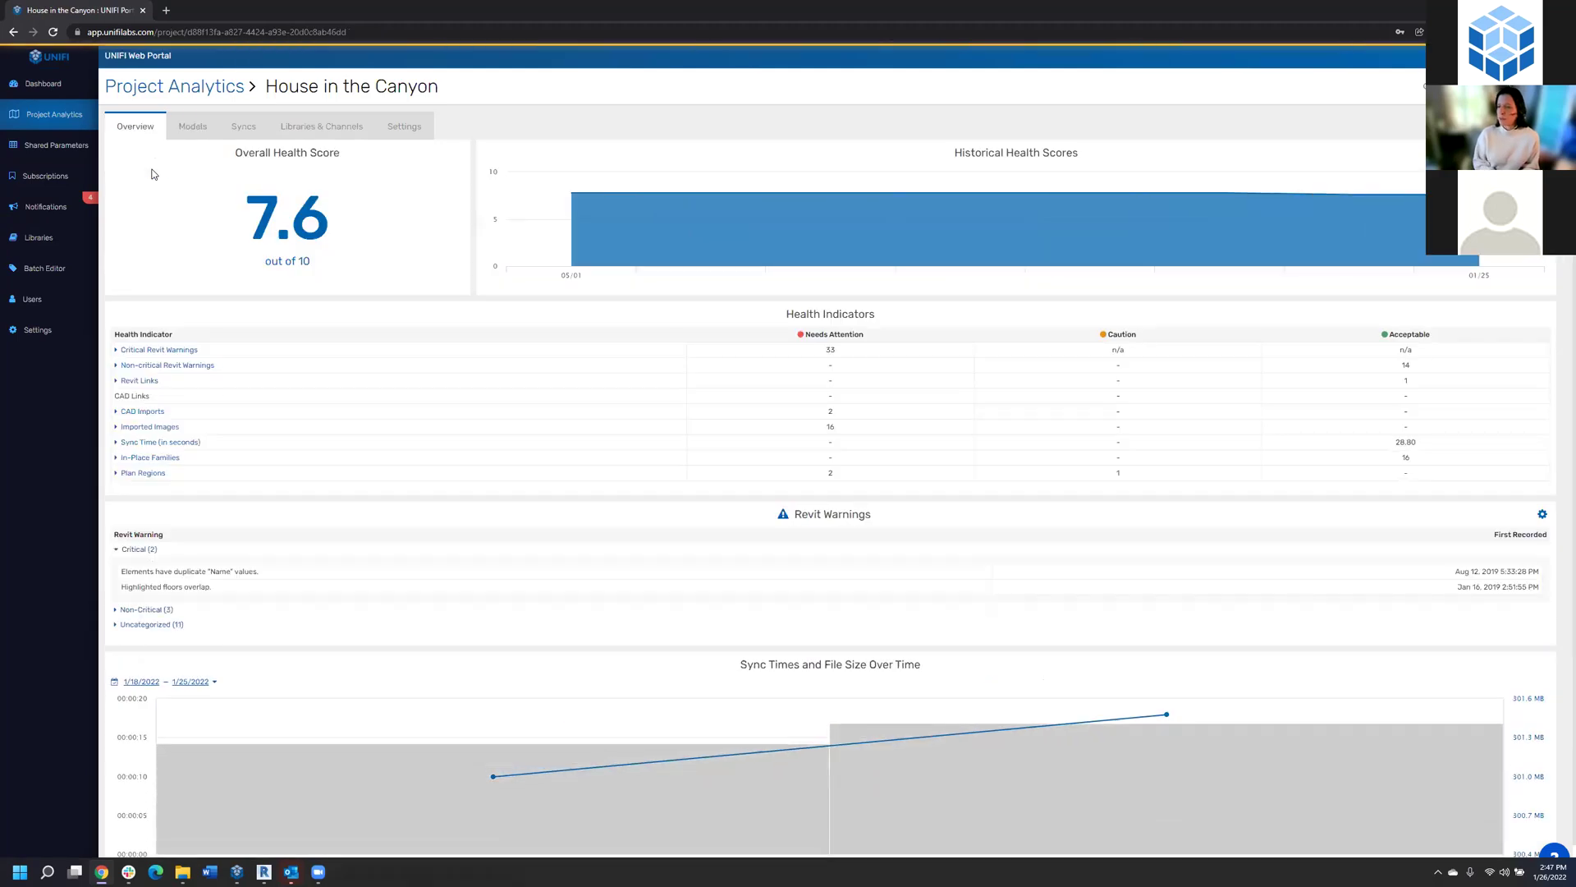
pyautogui.click(154, 413)
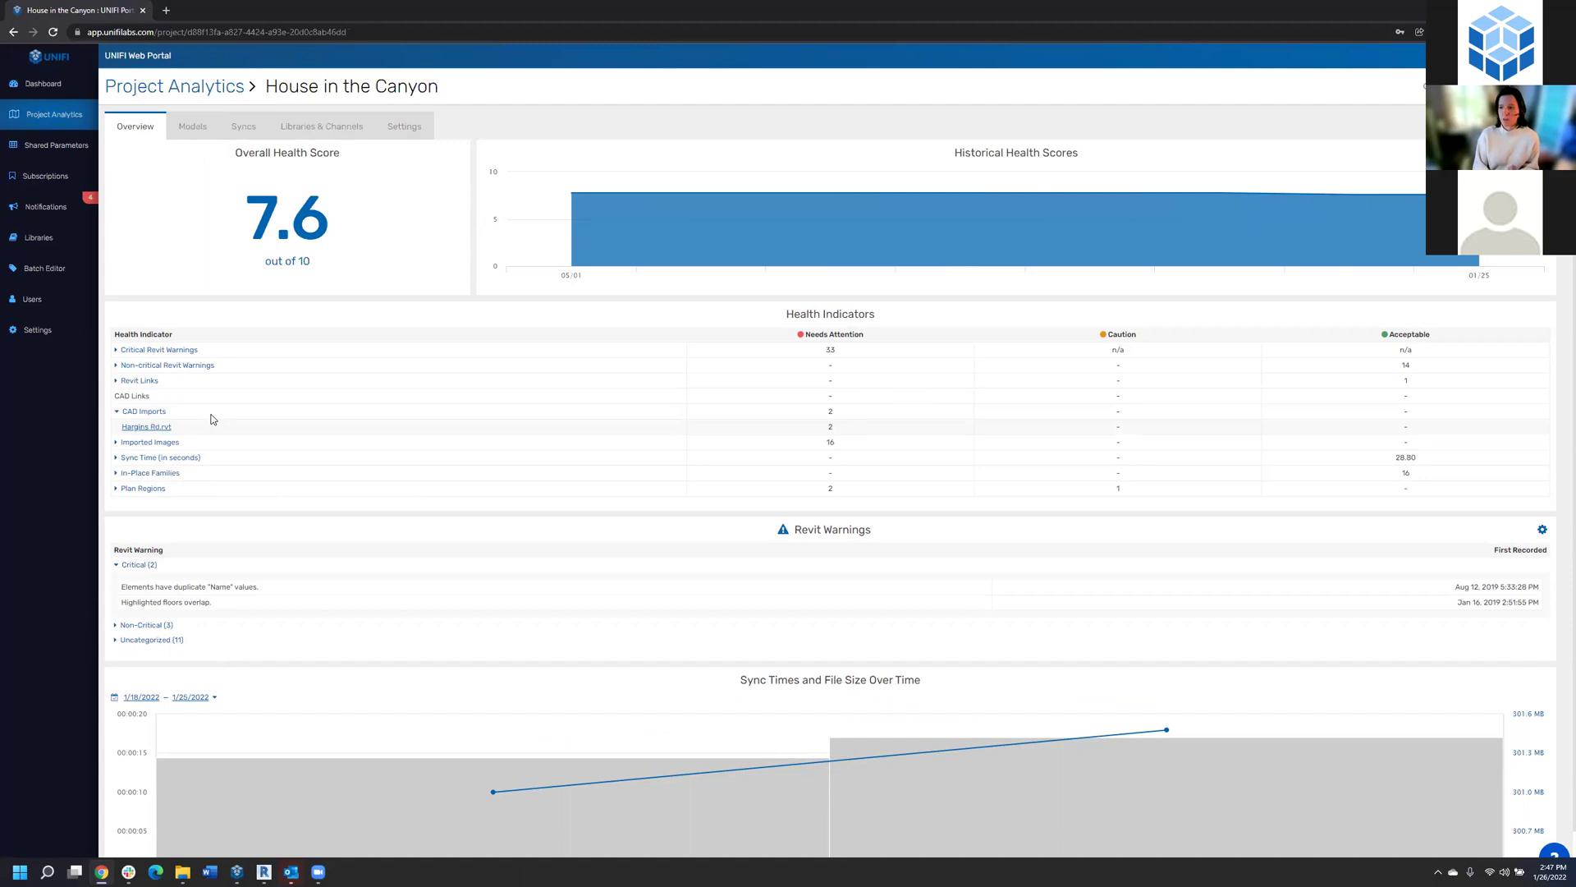
pyautogui.click(132, 428)
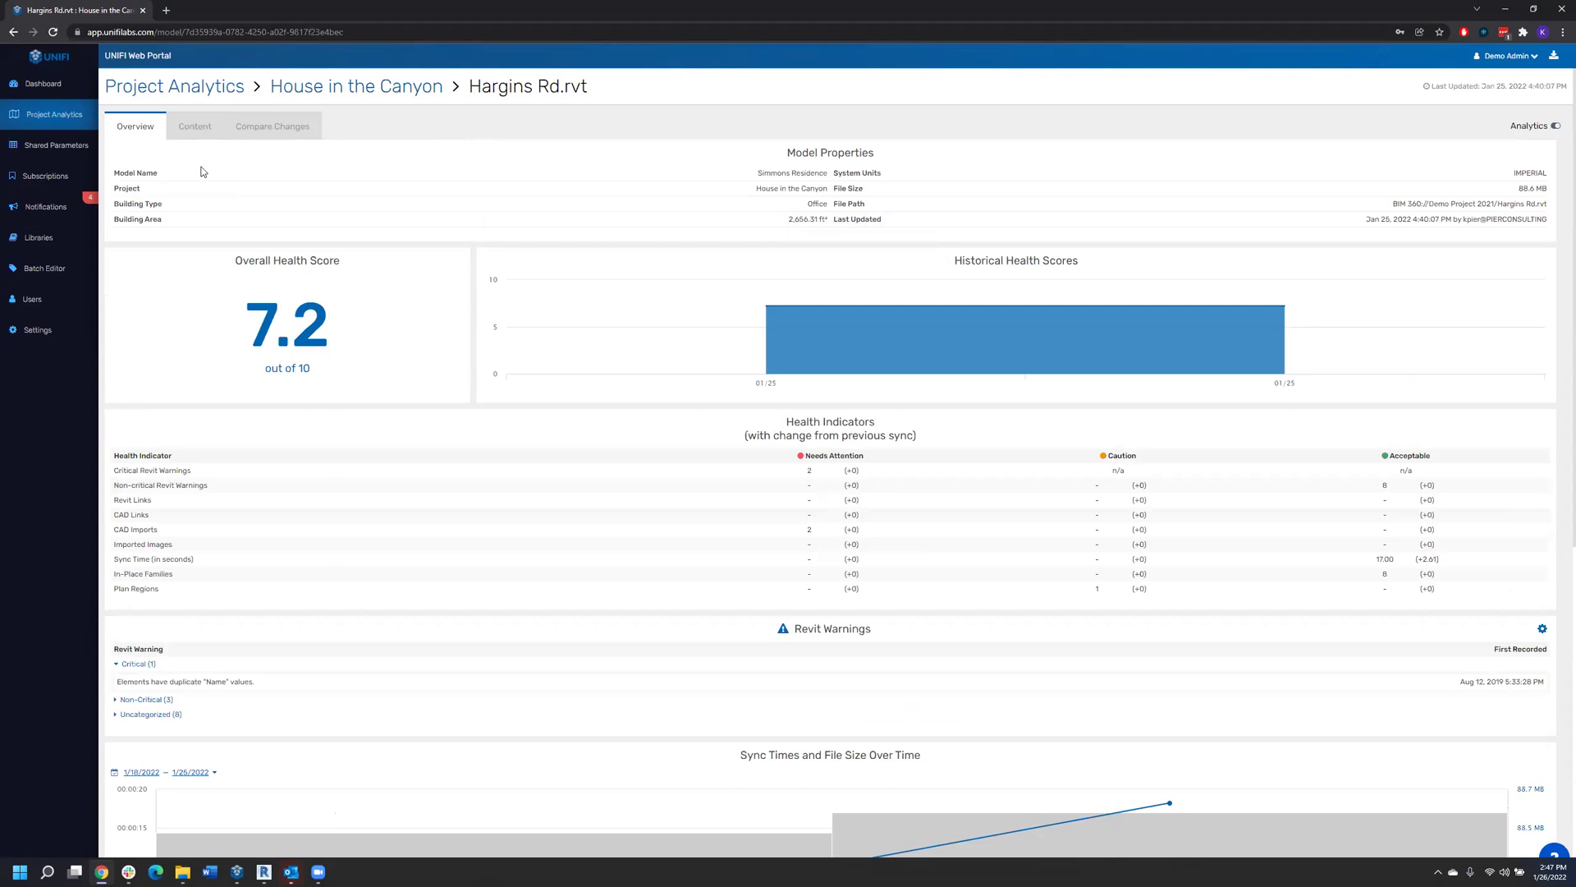
# Review the content of Hargins Rd.rvt by listing its CAD imports and its families.
pyautogui.click(195, 130)
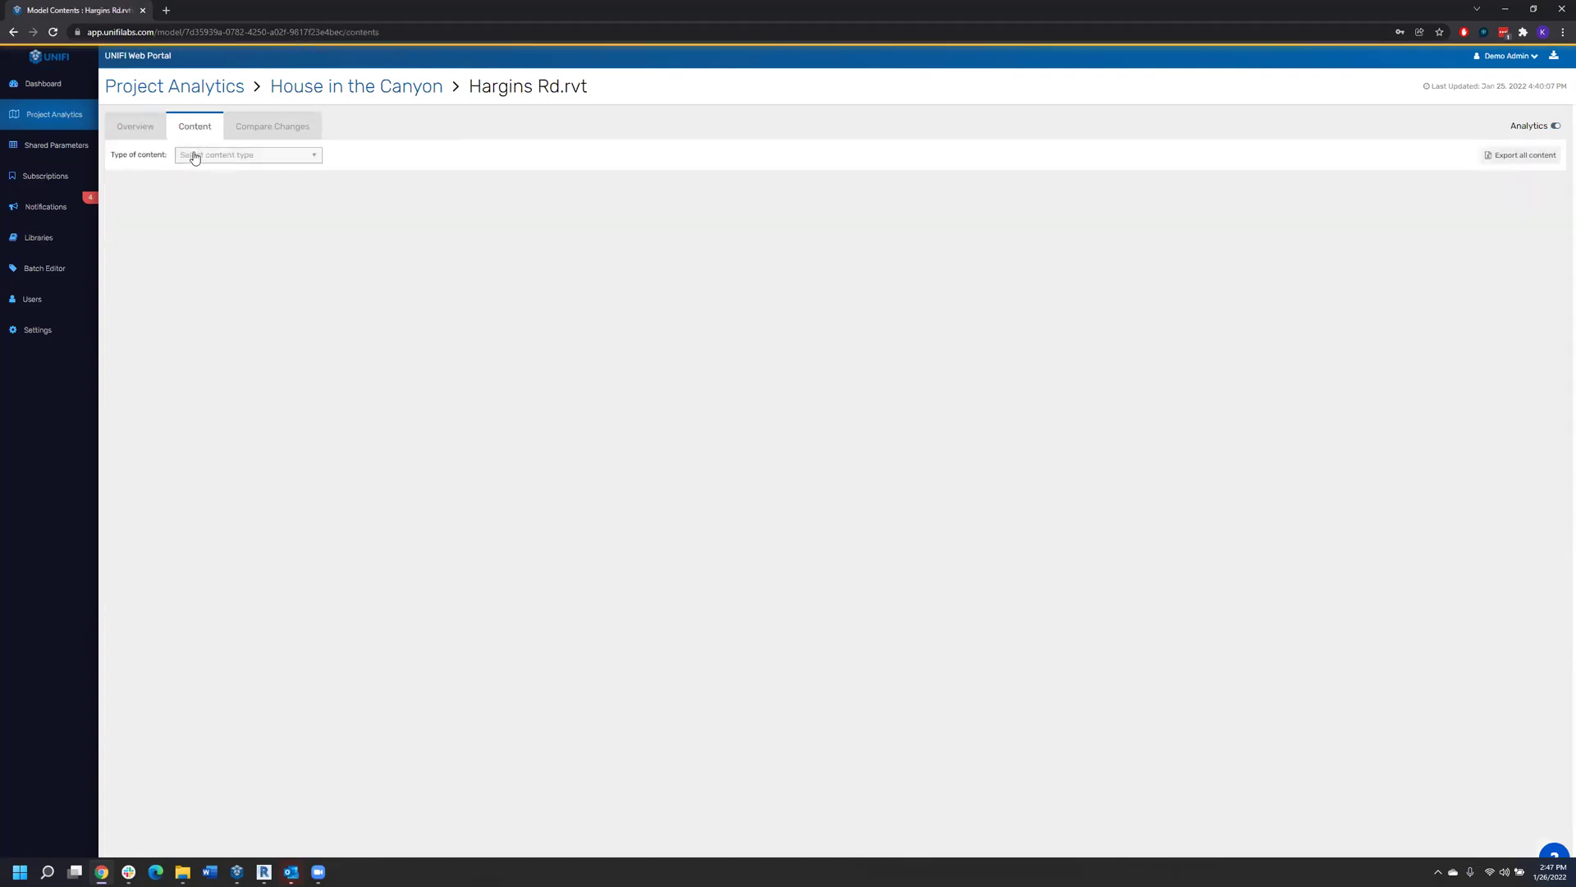
pyautogui.click(195, 157)
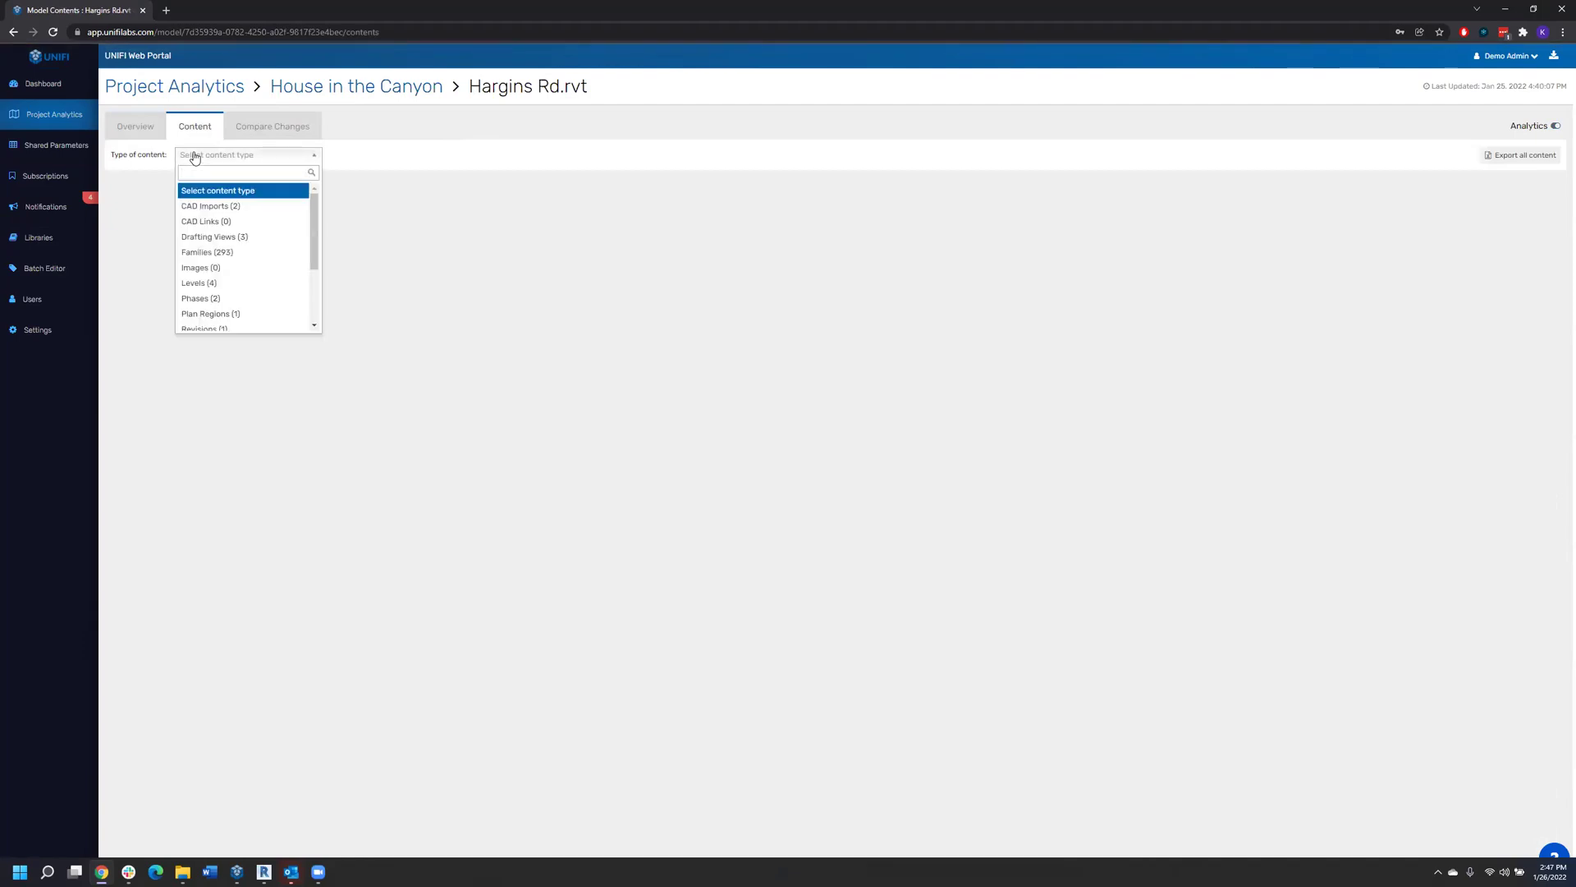
pyautogui.click(199, 206)
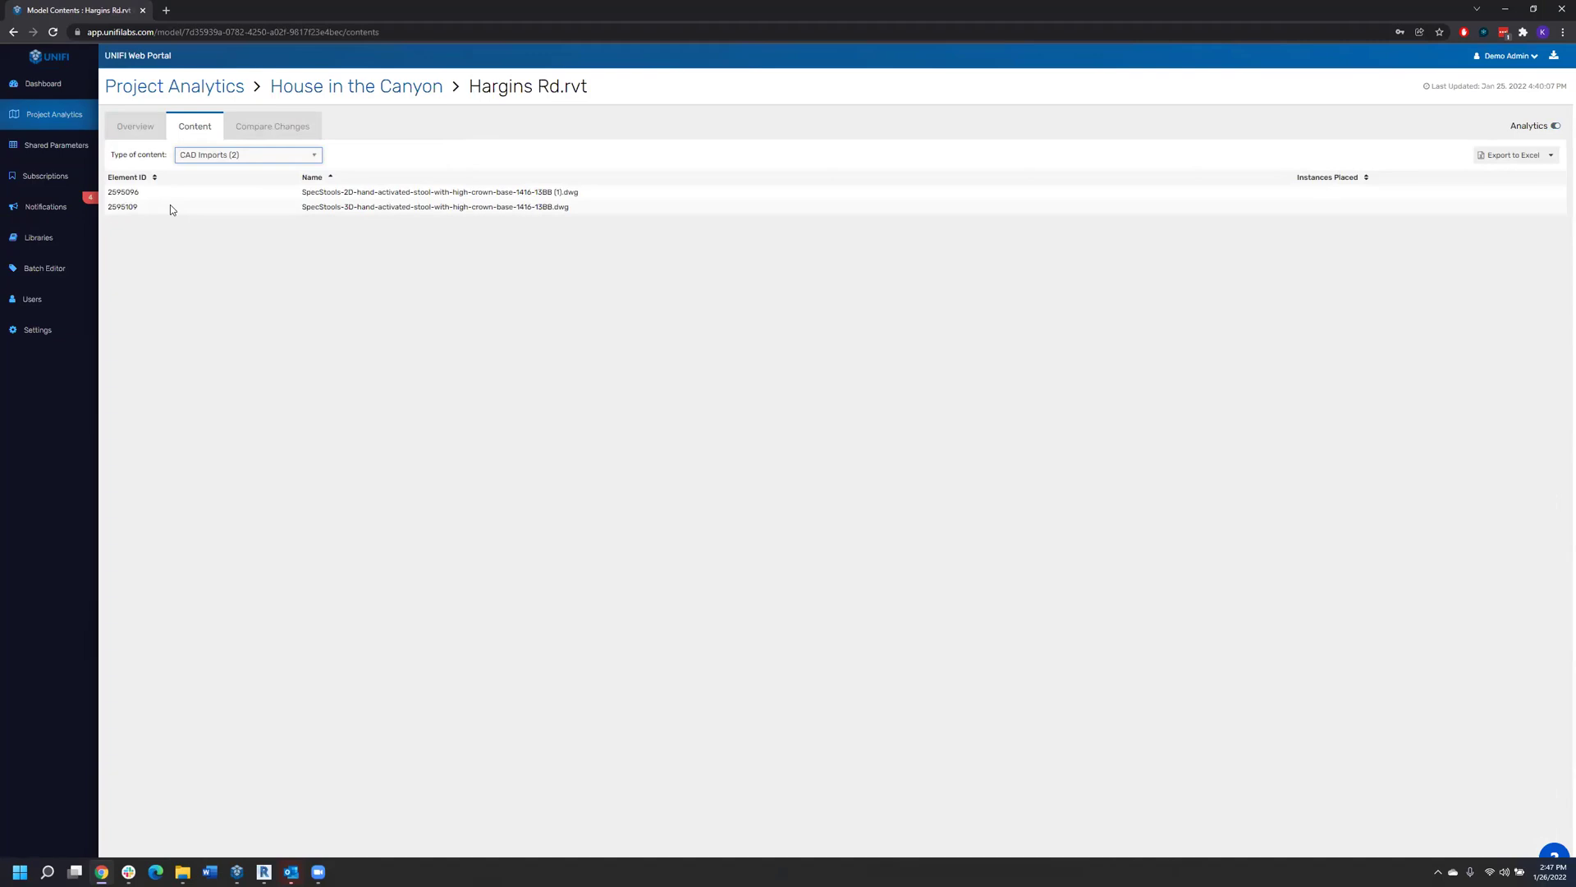
pyautogui.click(321, 159)
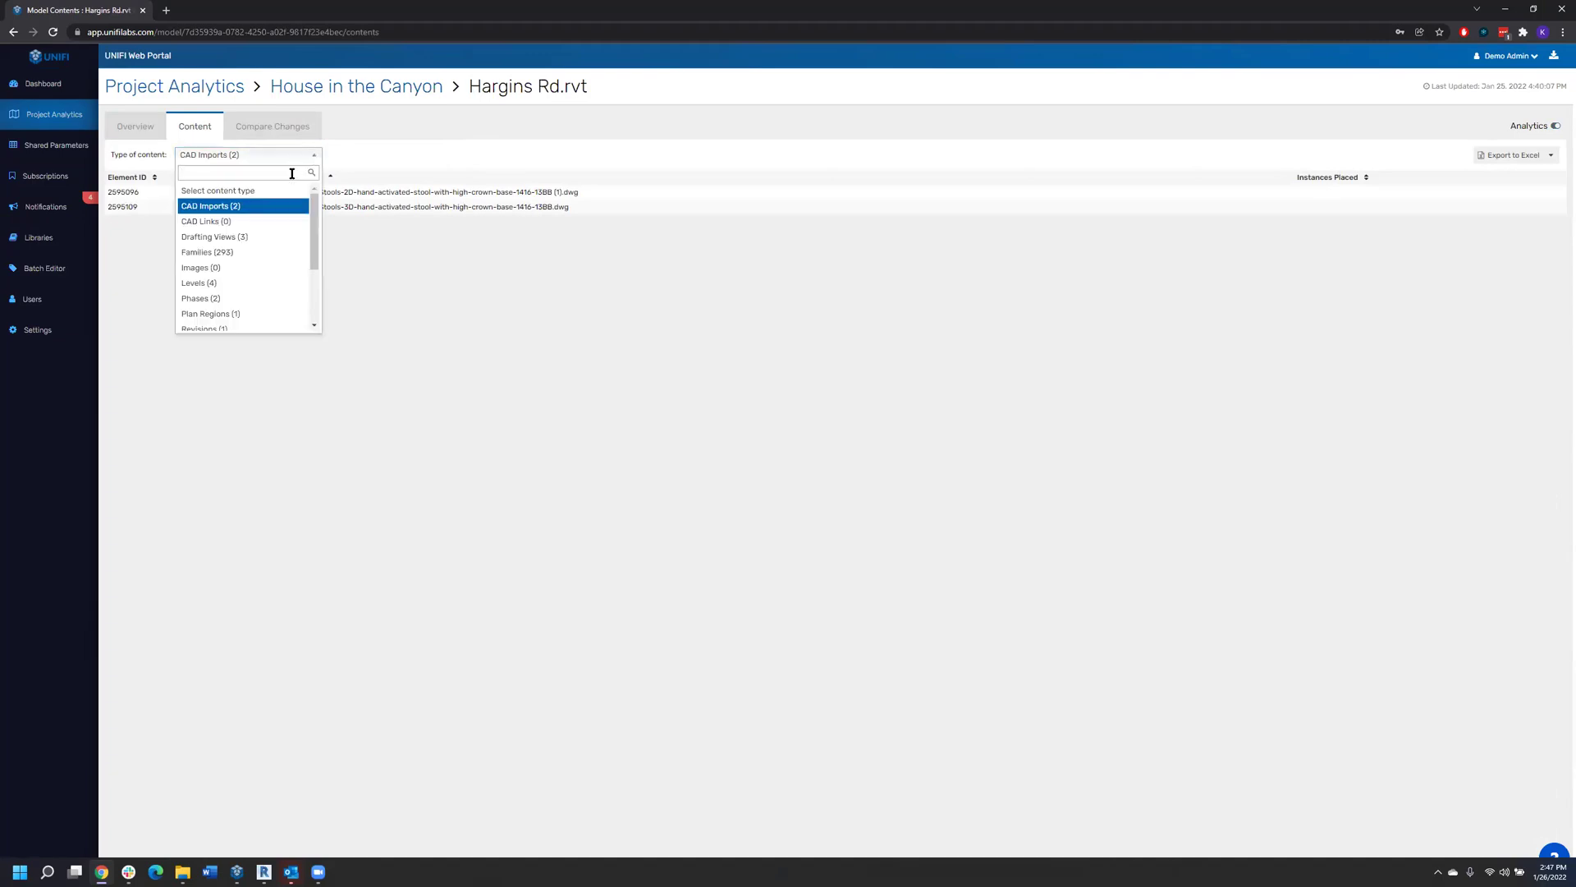
pyautogui.click(269, 258)
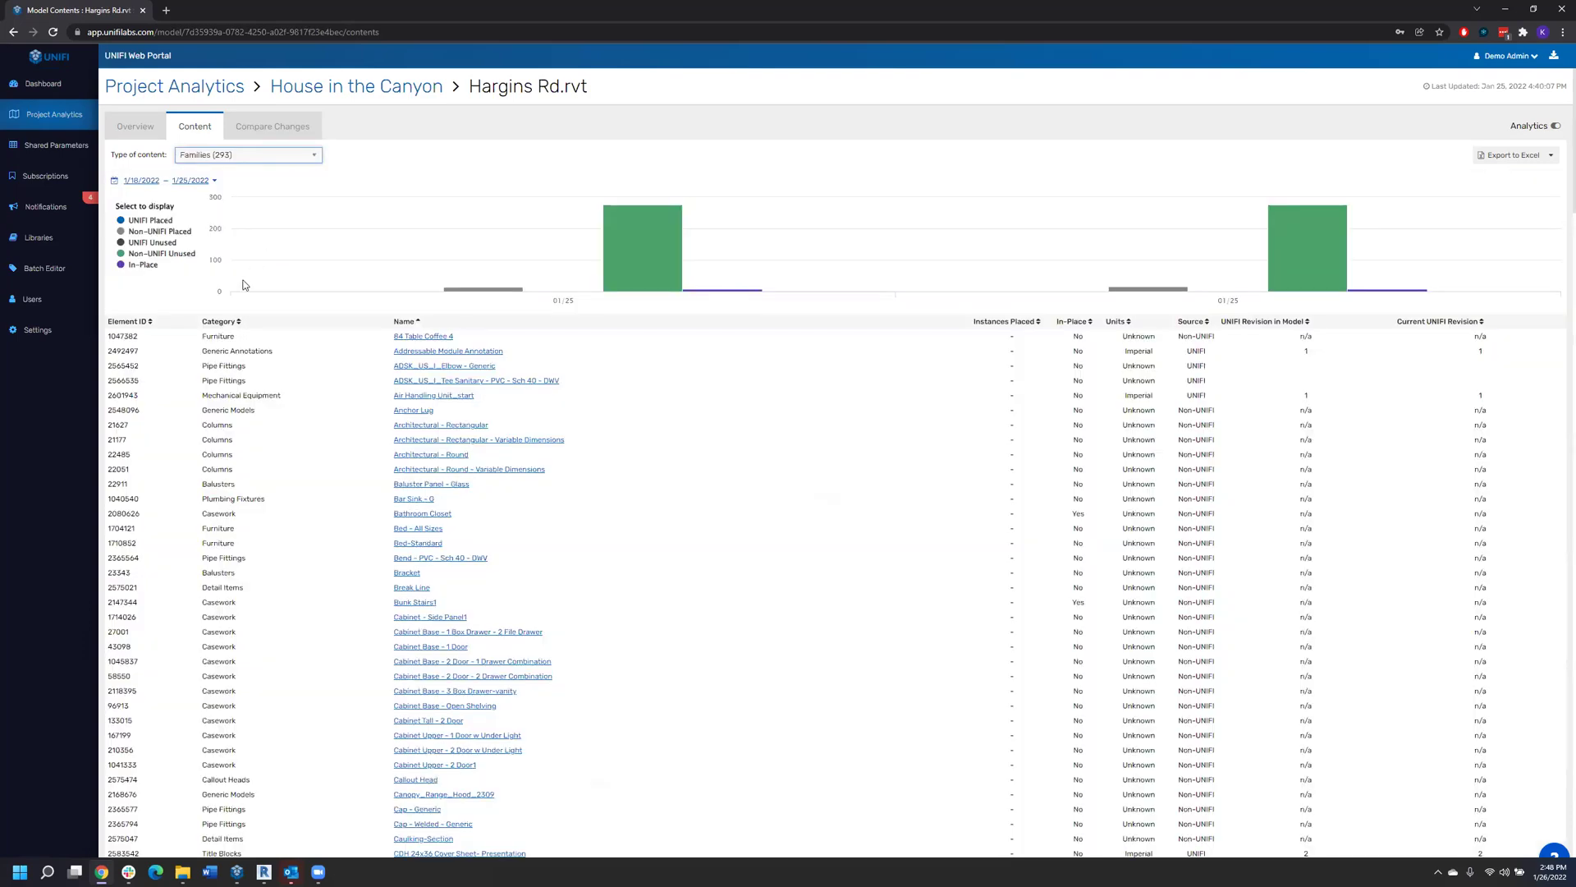